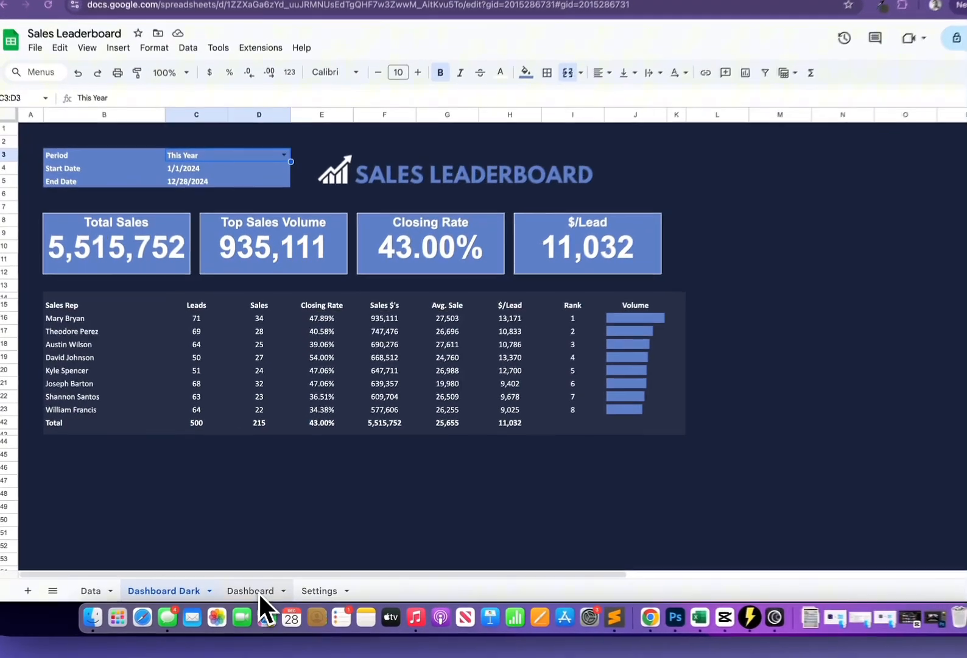
- Look through the finished workbook's Dashboard, Settings and Data sheets to review the leaderboard, date options, theme colors and source data
{"action": "left_click", "coordinate": [256, 576]}
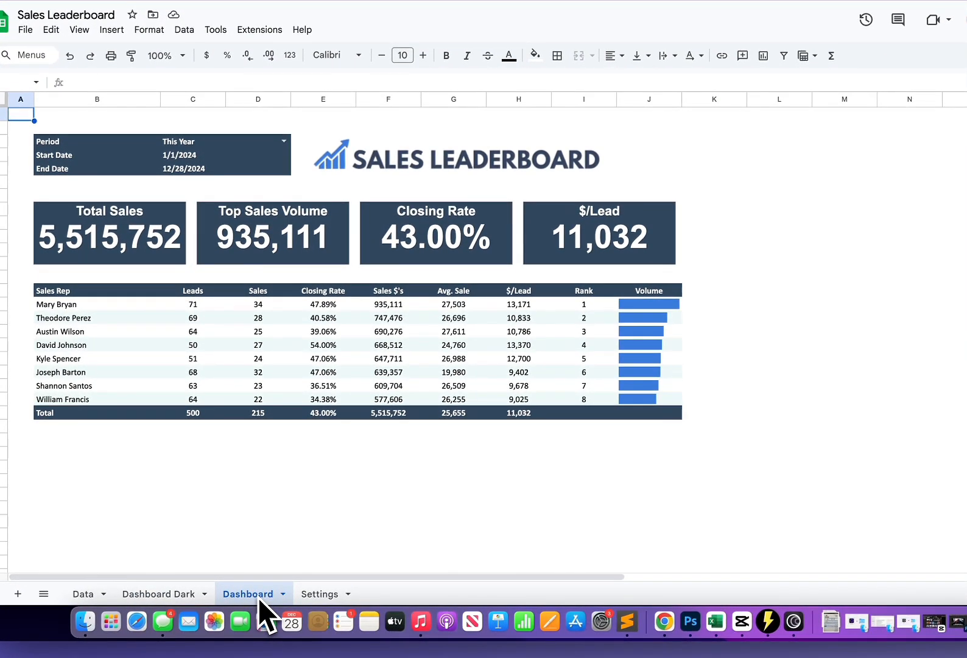
{"action": "left_click", "coordinate": [317, 596]}
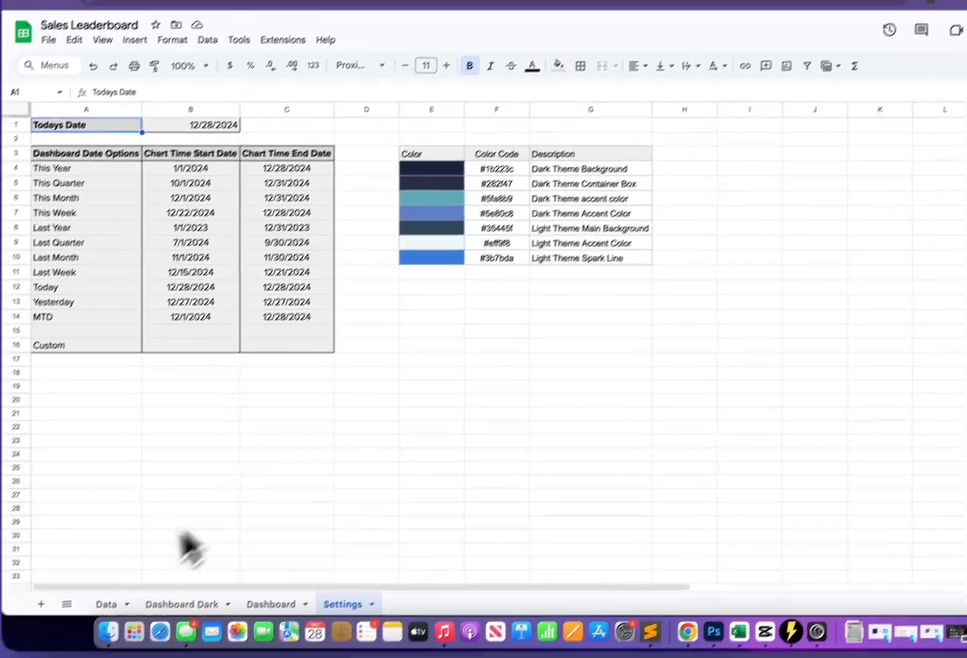
{"action": "left_click", "coordinate": [83, 593]}
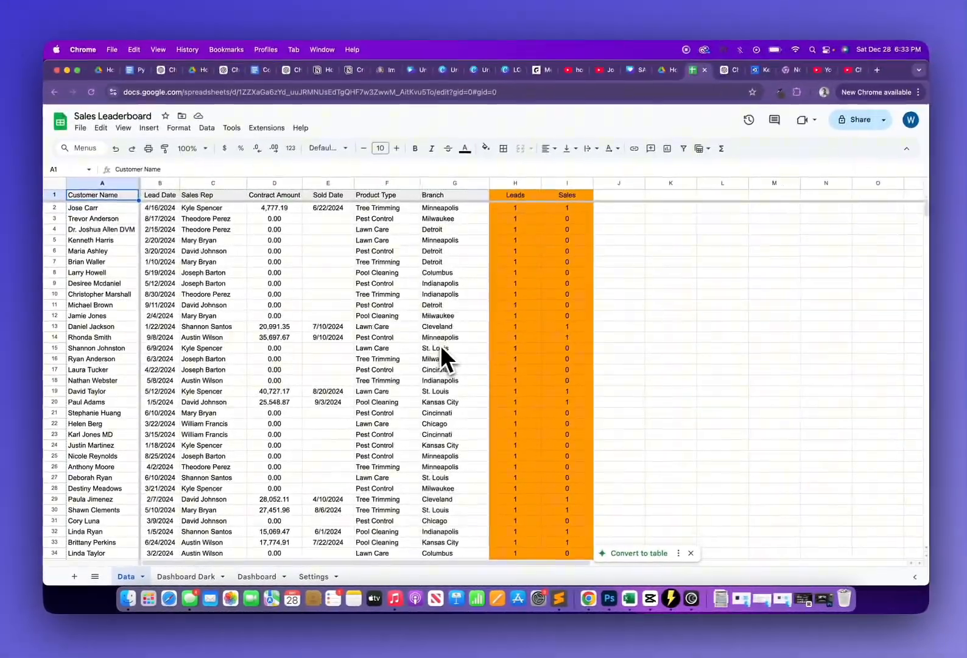
{"action": "left_click", "coordinate": [261, 576]}
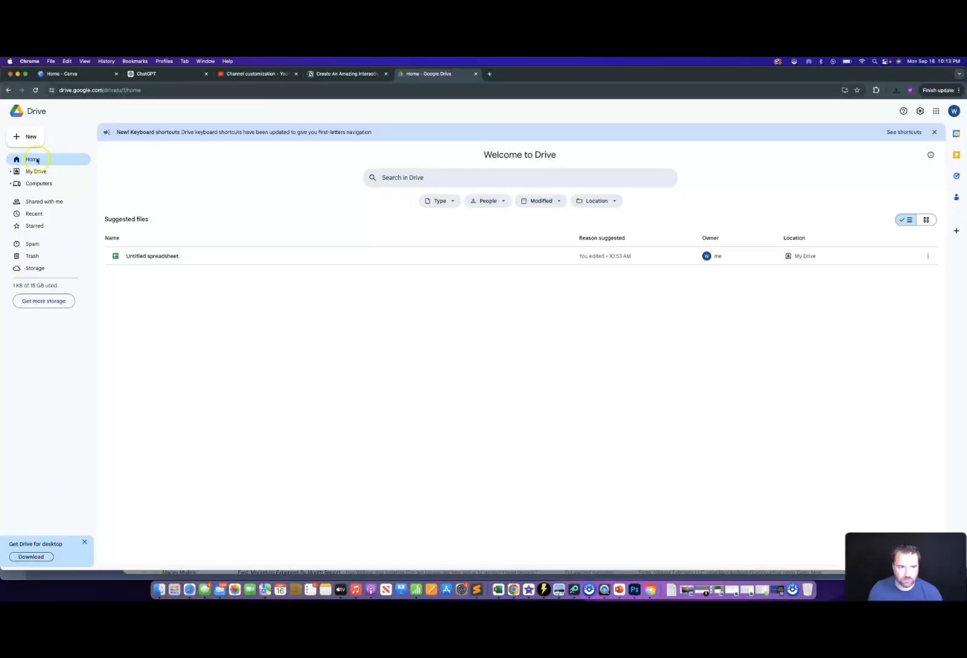
- Create a blank Google Sheets spreadsheet from Drive and rename its first sheet as Data
{"action": "left_click", "coordinate": [22, 139]}
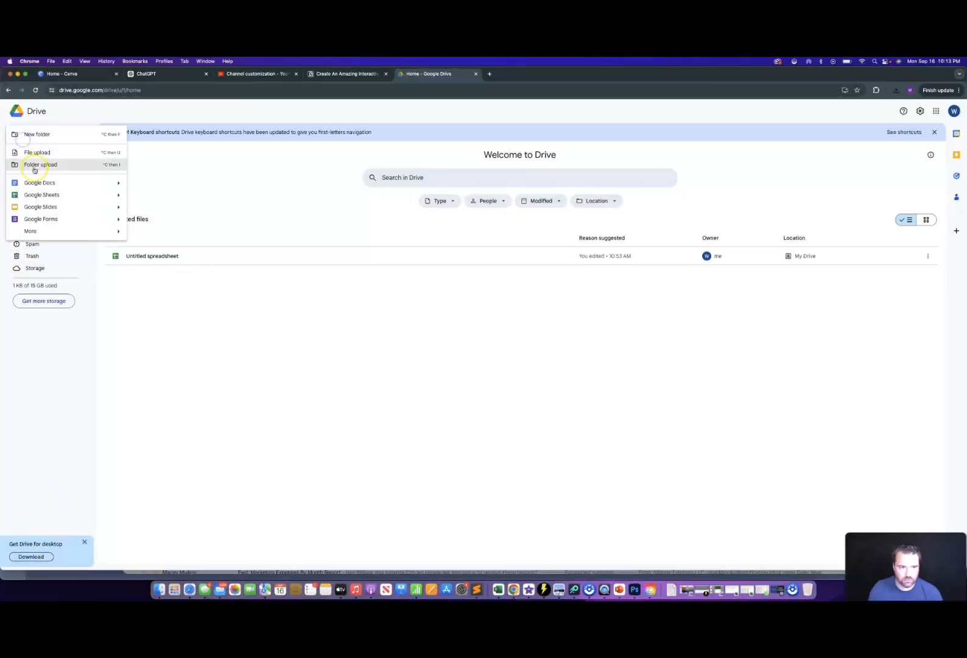
{"action": "left_click", "coordinate": [37, 196]}
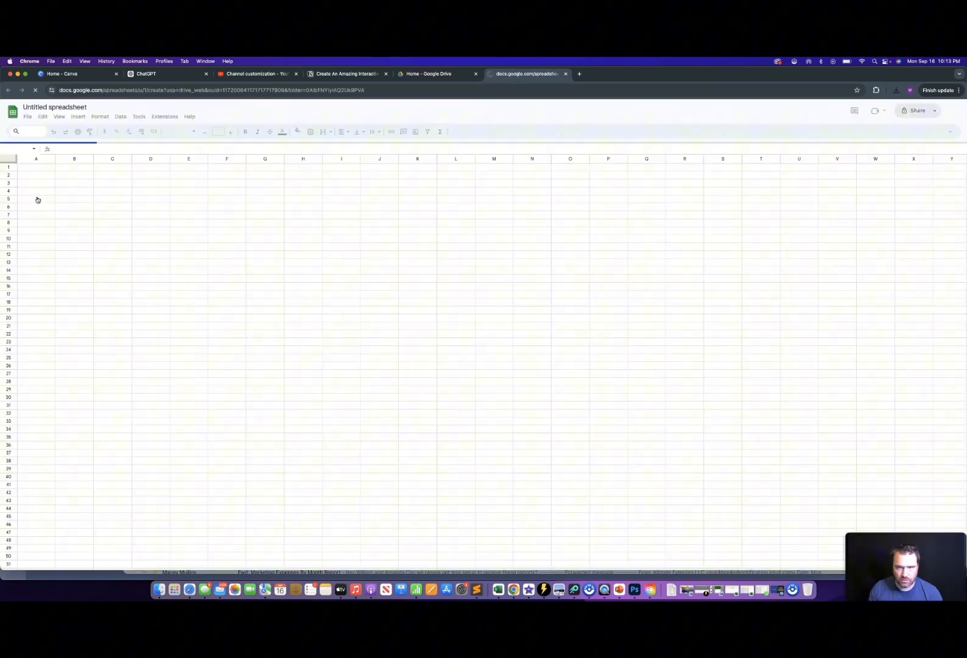
{"action": "double_click", "coordinate": [64, 564]}
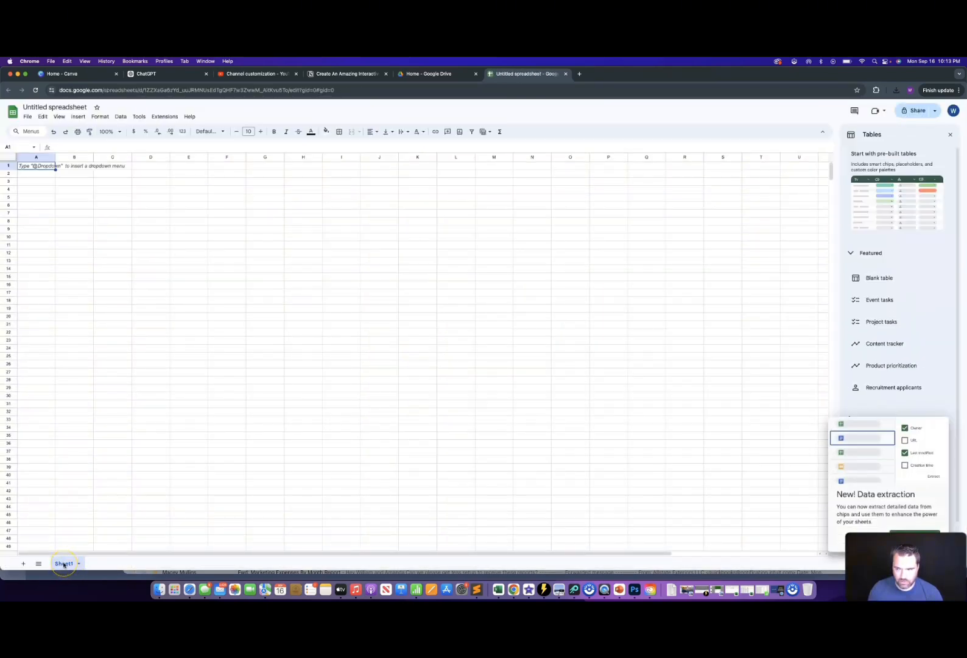
{"action": "left_click", "coordinate": [80, 470]}
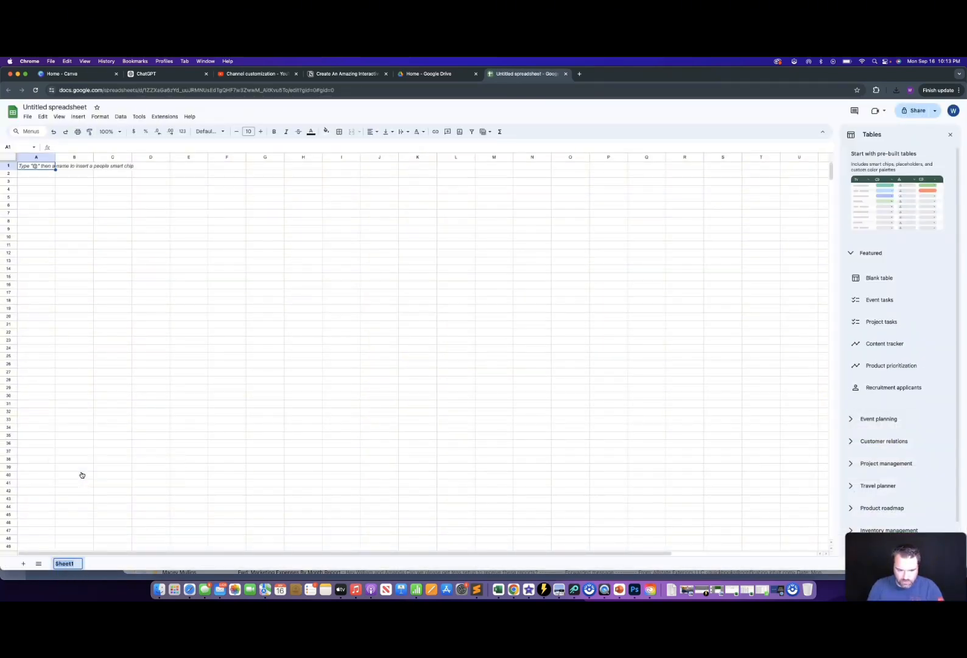
{"action": "type", "text": "Data"}
{"action": "key", "text": "Return"}
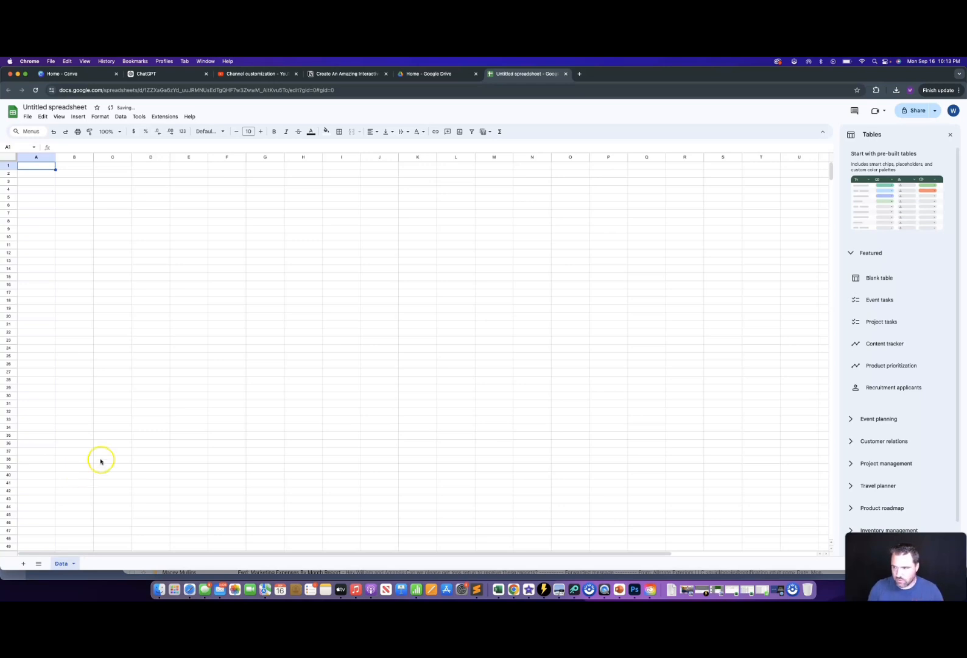
{"action": "left_click", "coordinate": [950, 134]}
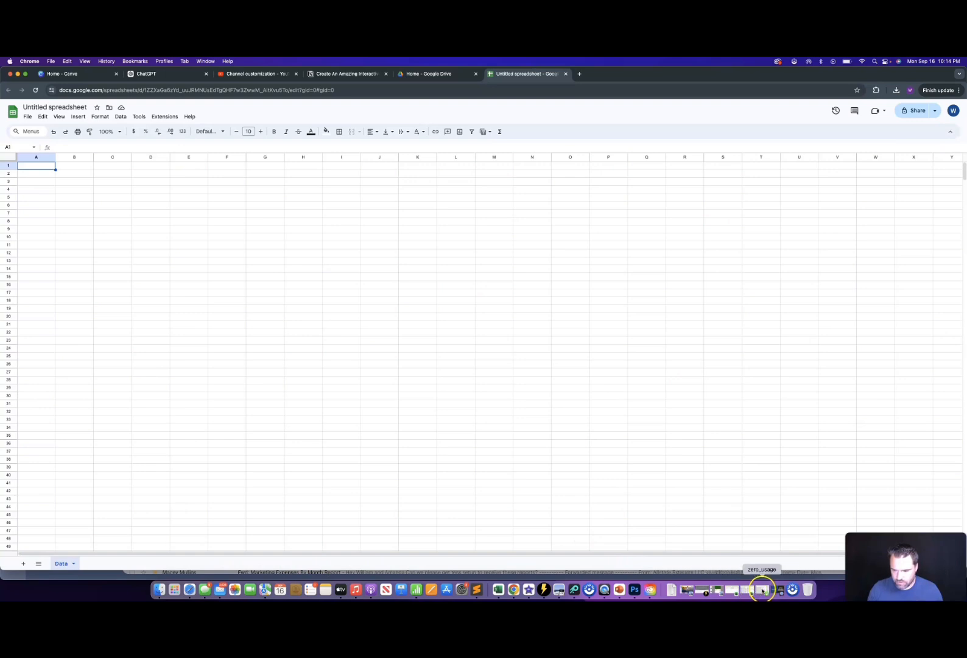
- Switch to the 500-row service business sales file in Numbers and copy its whole table, from the header row to the last record
{"action": "left_click", "coordinate": [761, 589]}
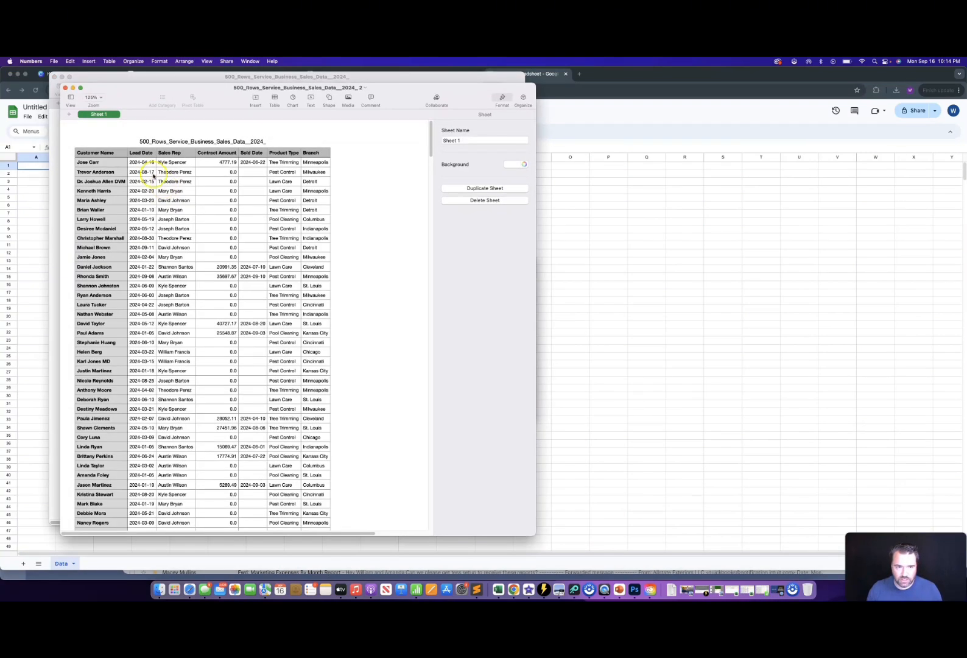
{"action": "left_click", "coordinate": [94, 153]}
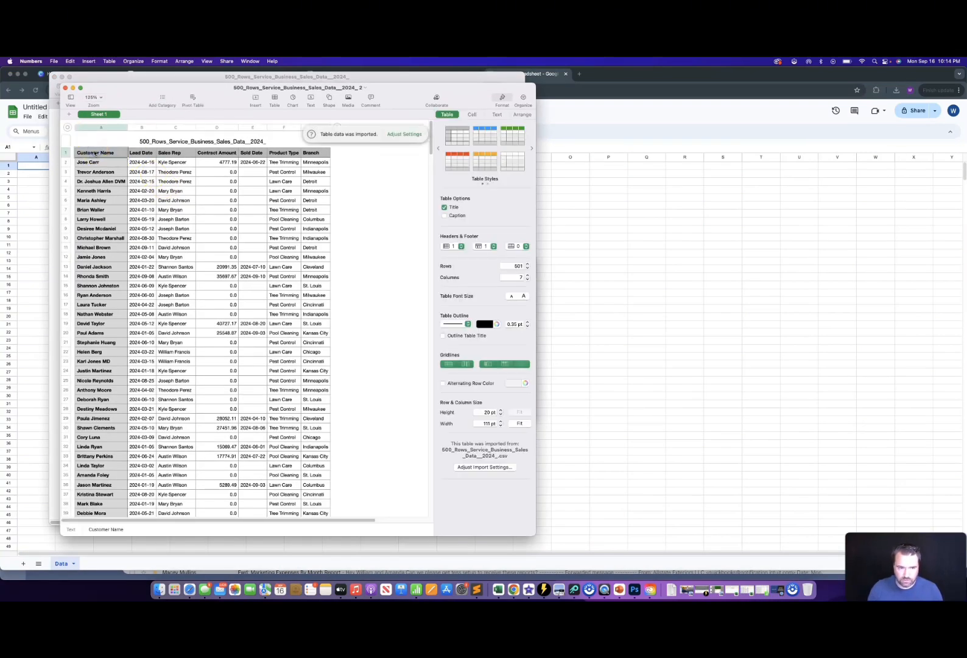
{"action": "key", "text": "shift+Right"}
{"action": "key", "text": "shift+Right"}
{"action": "key", "text": "shift+Right"}
{"action": "key", "text": "shift+Right"}
{"action": "key", "text": "shift+Right"}
{"action": "key", "text": "shift+Right"}
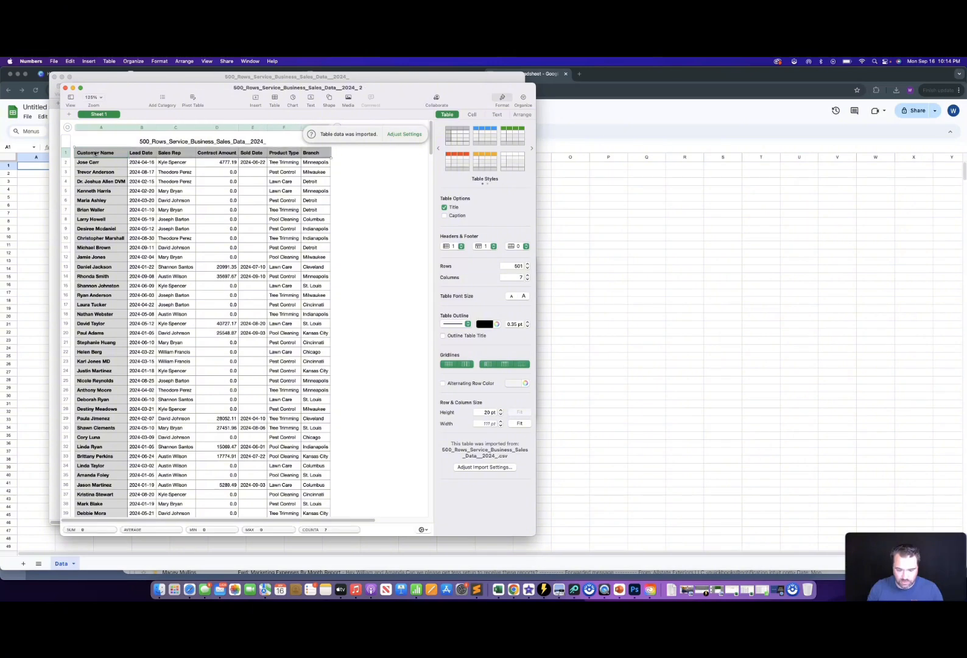
{"action": "key", "text": "super+shift+Down"}
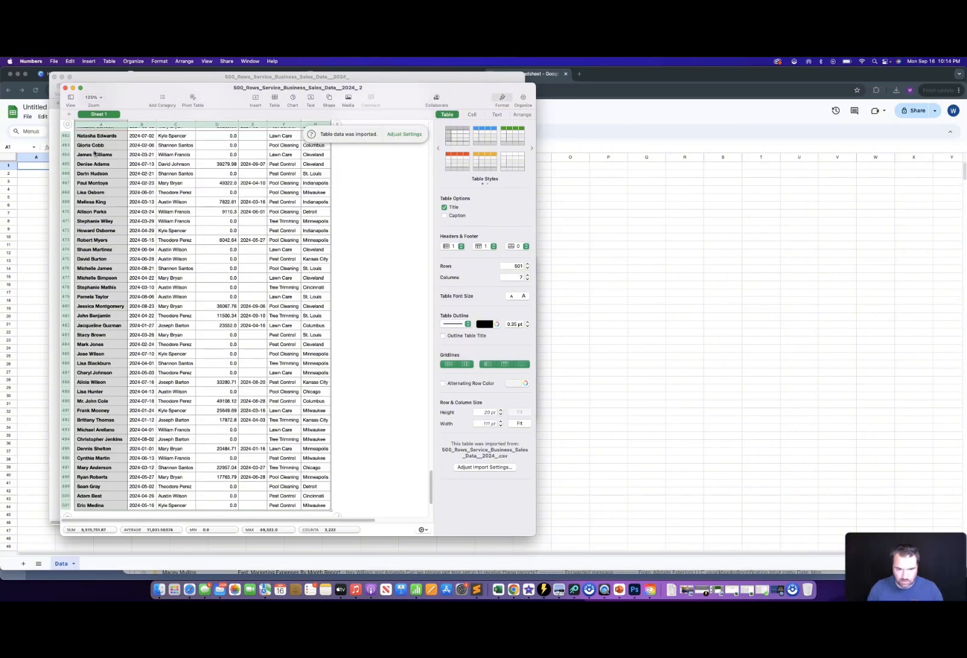
- Paste the copied table as values only at cell A1 of the Data sheet and fit the column widths to their contents
{"action": "left_click", "coordinate": [31, 201]}
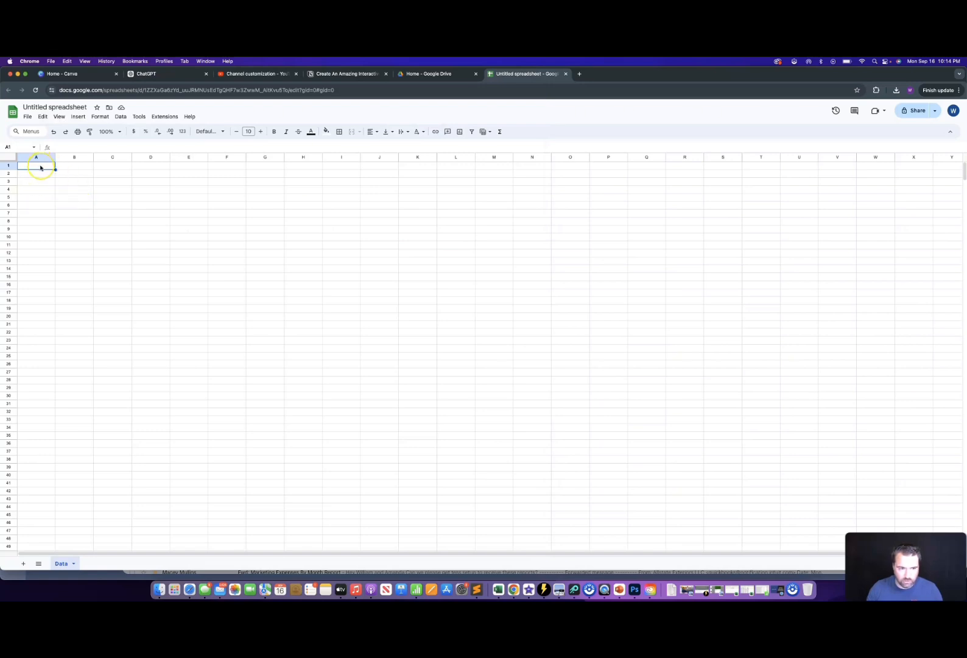
{"action": "right_click", "coordinate": [40, 167]}
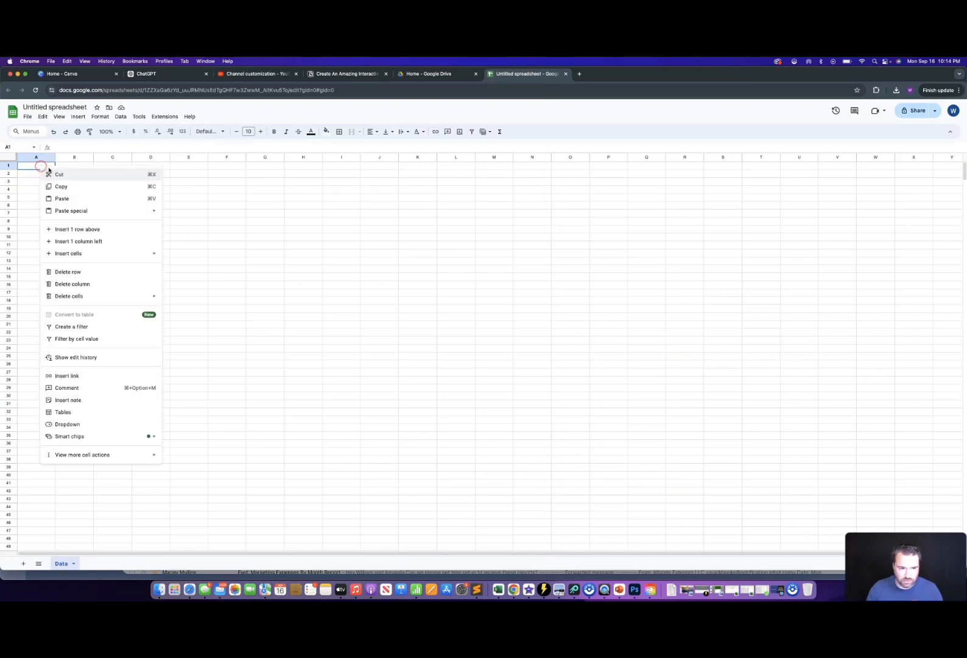
{"action": "mouse_move", "coordinate": [95, 213]}
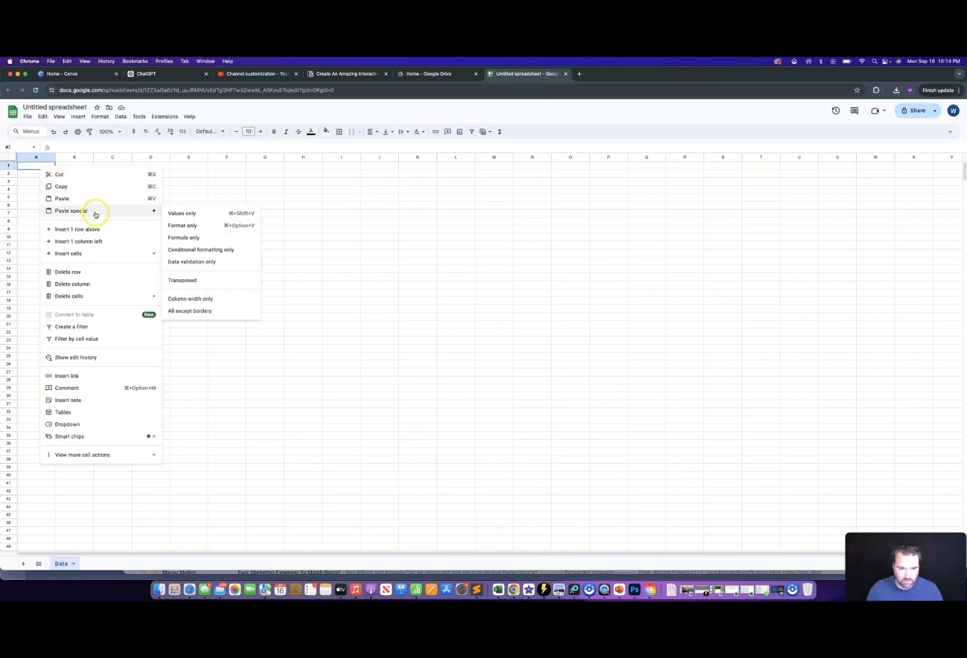
{"action": "left_click", "coordinate": [201, 214]}
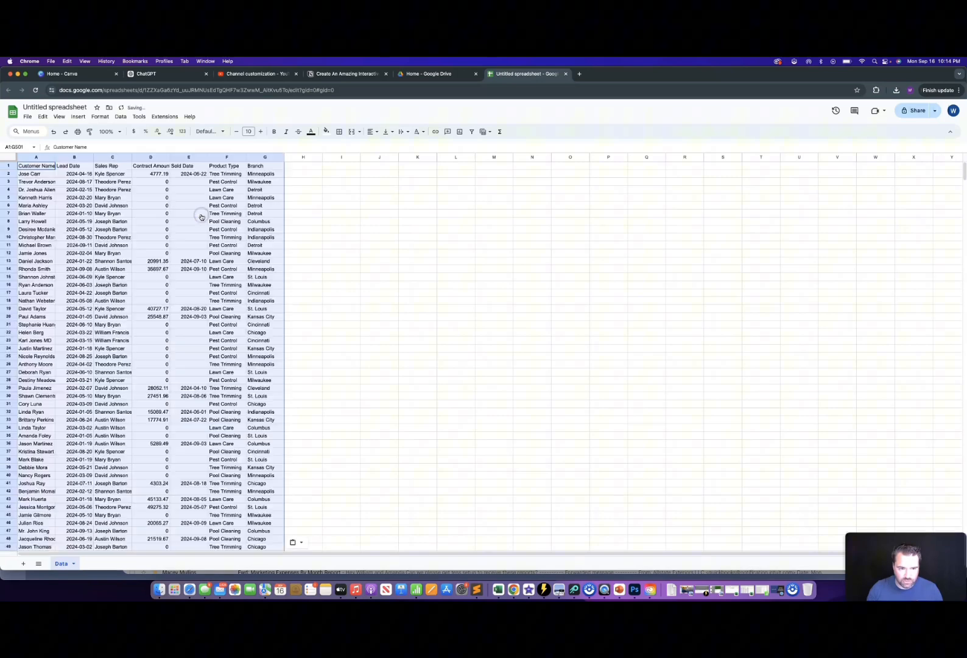
{"action": "left_click", "coordinate": [6, 157]}
{"action": "double_click", "coordinate": [55, 157]}
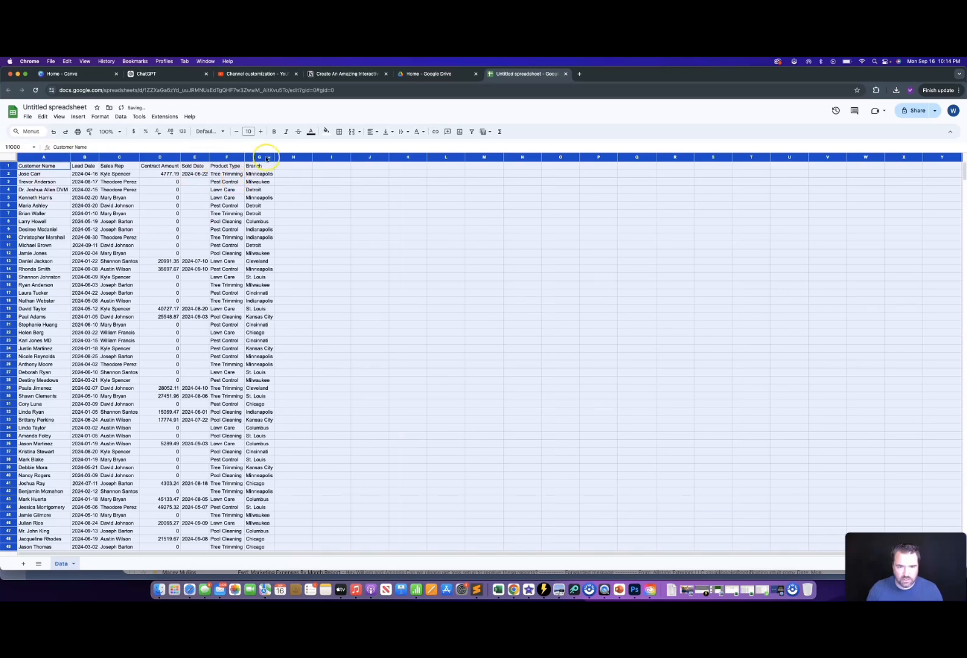
- Format the Contract Amount column as Number with thousands separators and two decimals, and center its contents
{"action": "left_click", "coordinate": [160, 157]}
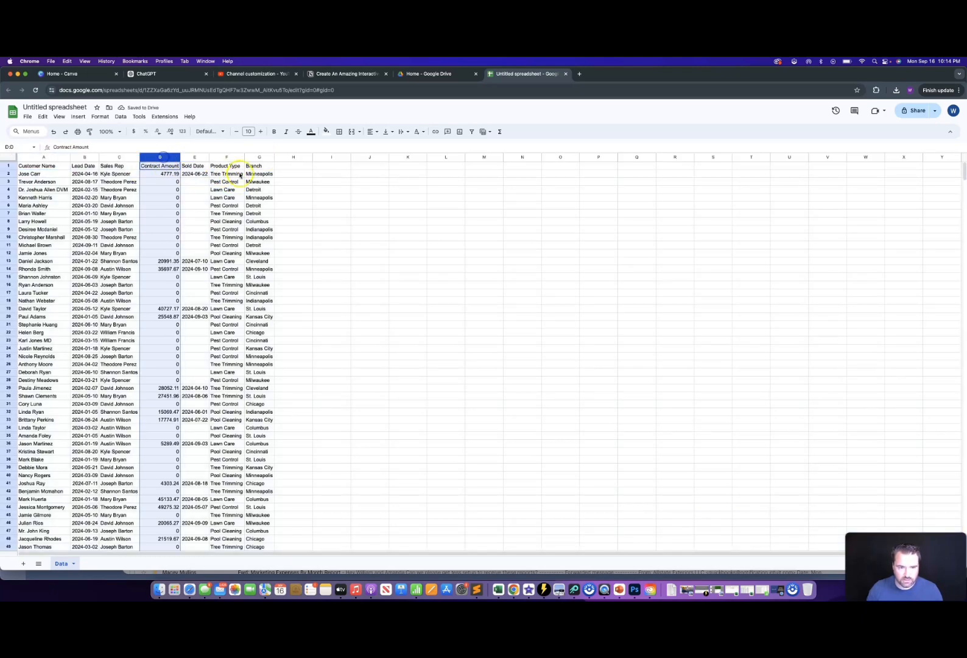
{"action": "left_click", "coordinate": [100, 116]}
{"action": "mouse_move", "coordinate": [124, 149]}
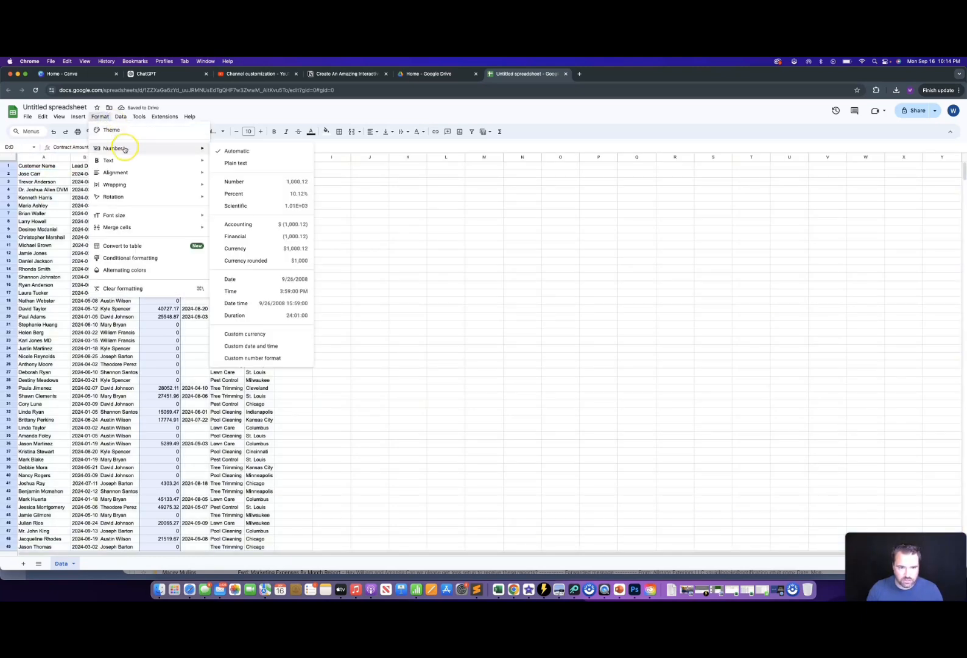
{"action": "left_click", "coordinate": [240, 182]}
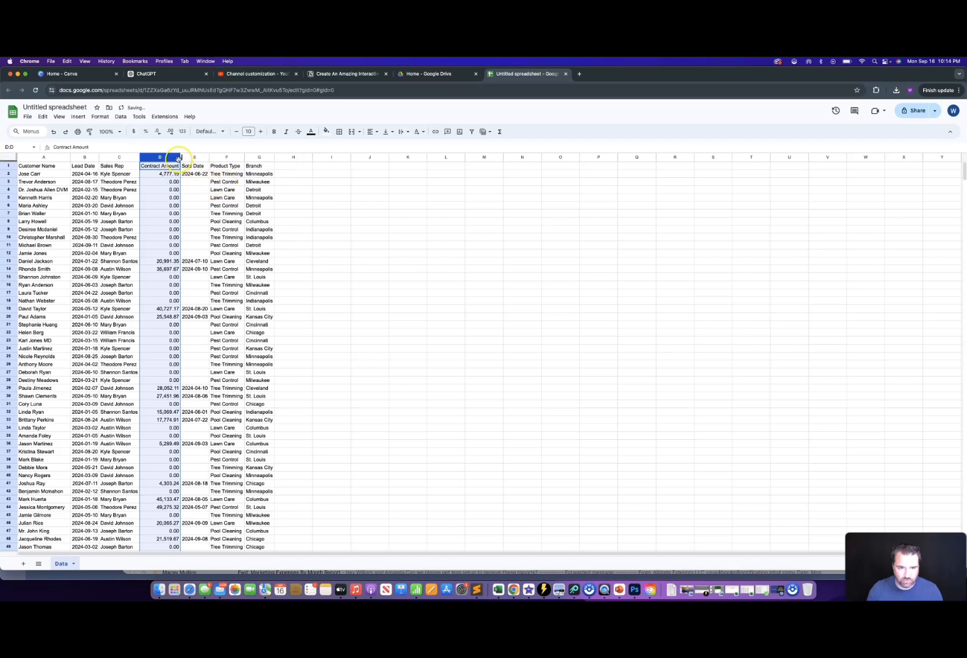
{"action": "left_click", "coordinate": [370, 131]}
{"action": "left_click", "coordinate": [384, 146]}
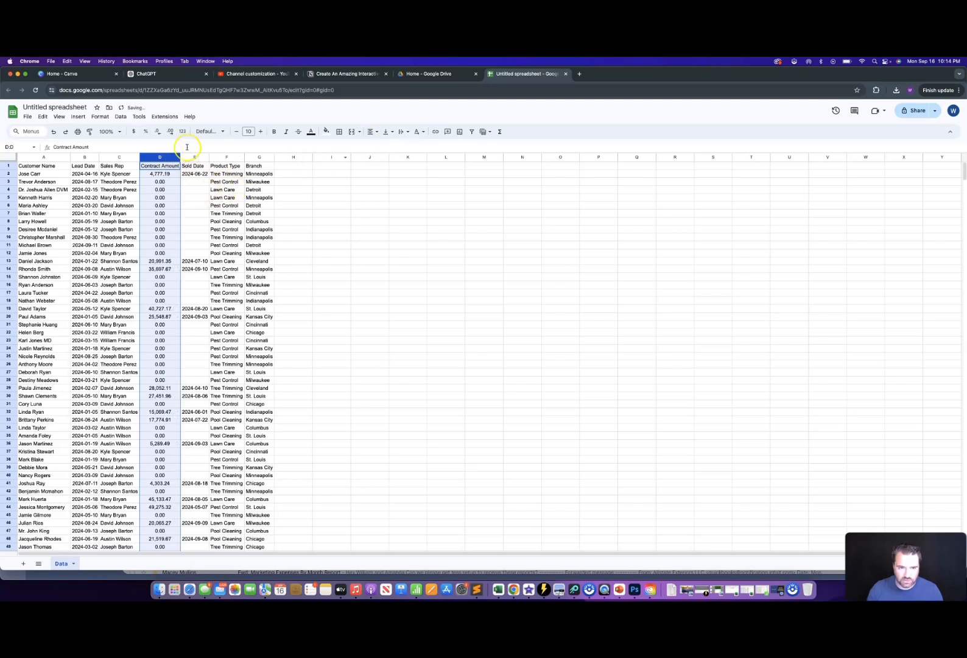
- Apply the Date format to the Lead Date column and center it
{"action": "left_click", "coordinate": [85, 157]}
{"action": "left_click", "coordinate": [100, 116]}
{"action": "mouse_move", "coordinate": [119, 163]}
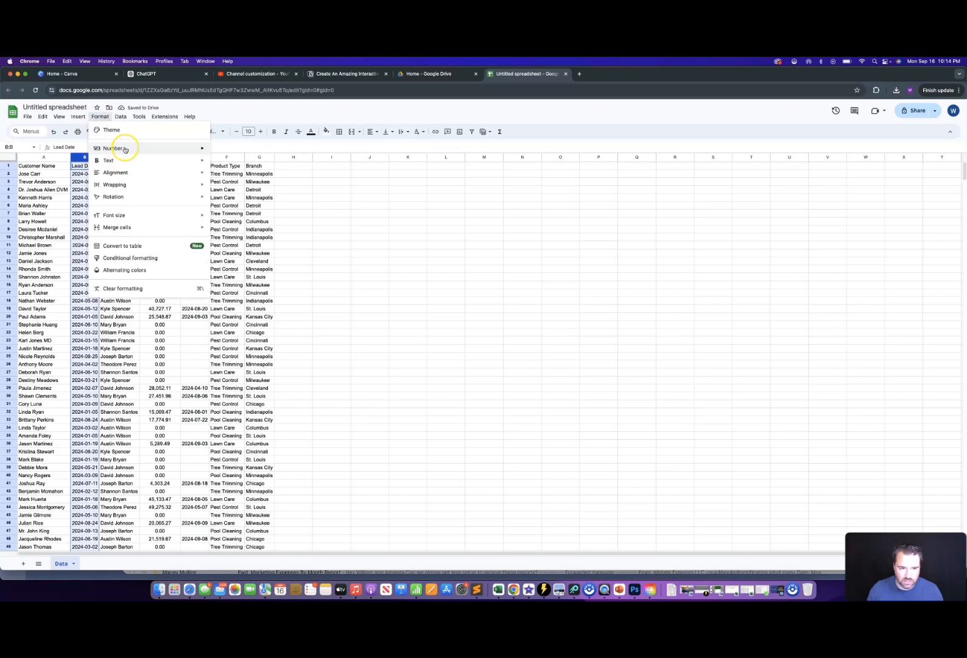
{"action": "mouse_move", "coordinate": [203, 148]}
{"action": "left_click", "coordinate": [244, 281]}
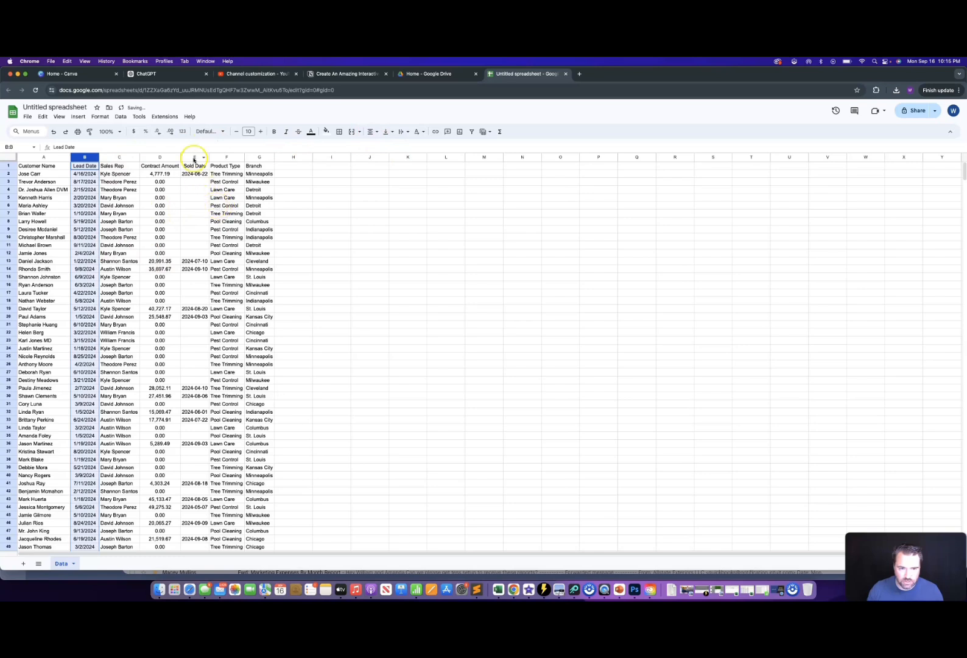
- Apply the Date format to the Sold Date column and center it
{"action": "left_click", "coordinate": [194, 157]}
{"action": "left_click", "coordinate": [100, 116]}
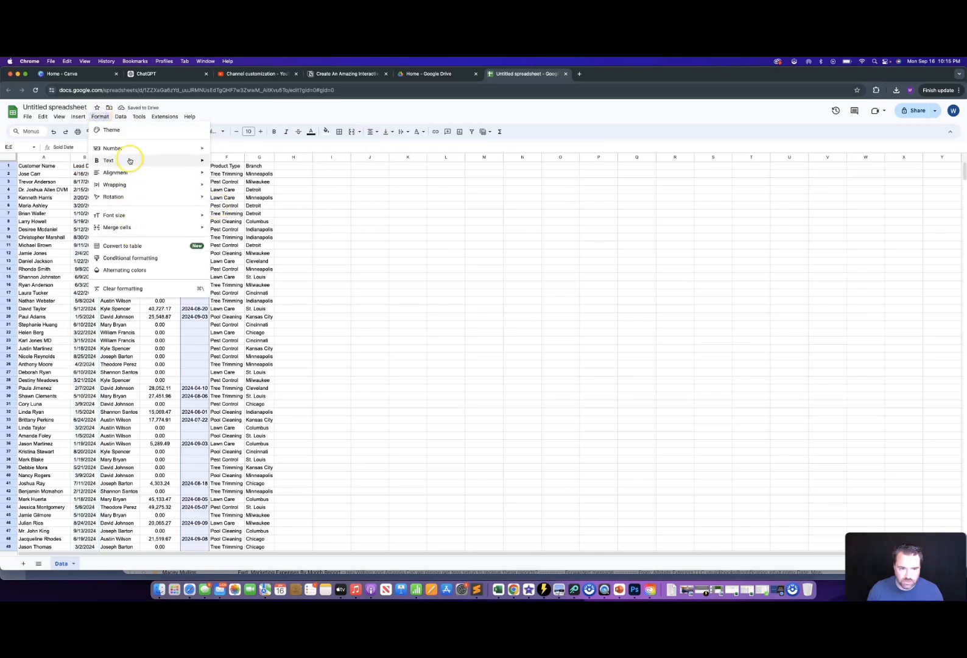
{"action": "mouse_move", "coordinate": [129, 148]}
{"action": "left_click", "coordinate": [243, 281]}
- Widen the Sales Rep, Product Type and Branch columns slightly and set the Sold Date column's width to 100 pixels
{"action": "left_click", "coordinate": [139, 157]}
{"action": "left_click_drag", "start_coordinate": [139, 157], "coordinate": [149, 157]}
{"action": "left_click", "coordinate": [201, 157]}
{"action": "right_click", "coordinate": [202, 155]}
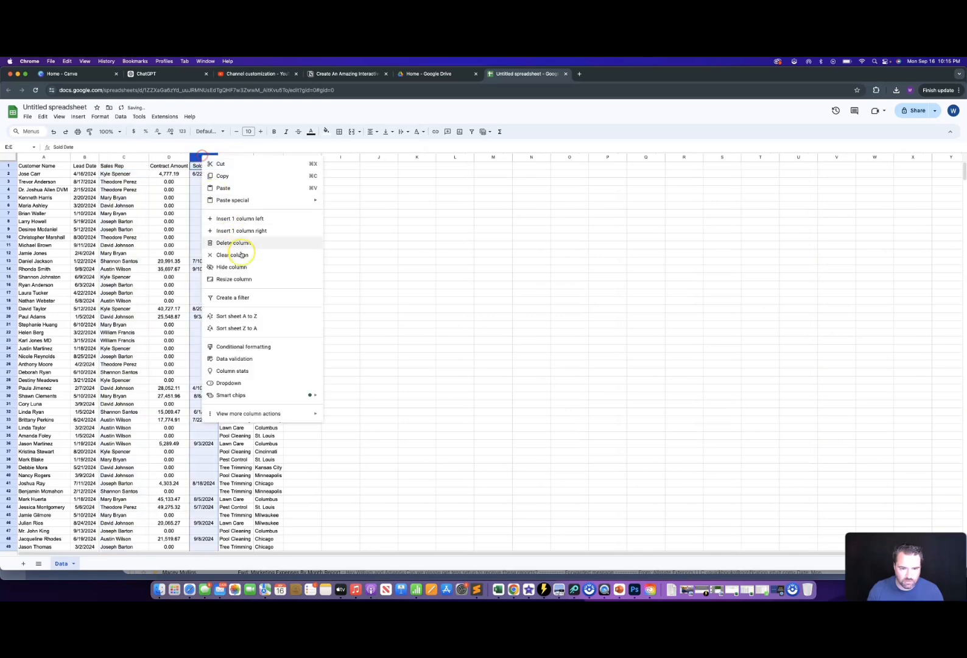
{"action": "left_click", "coordinate": [242, 279]}
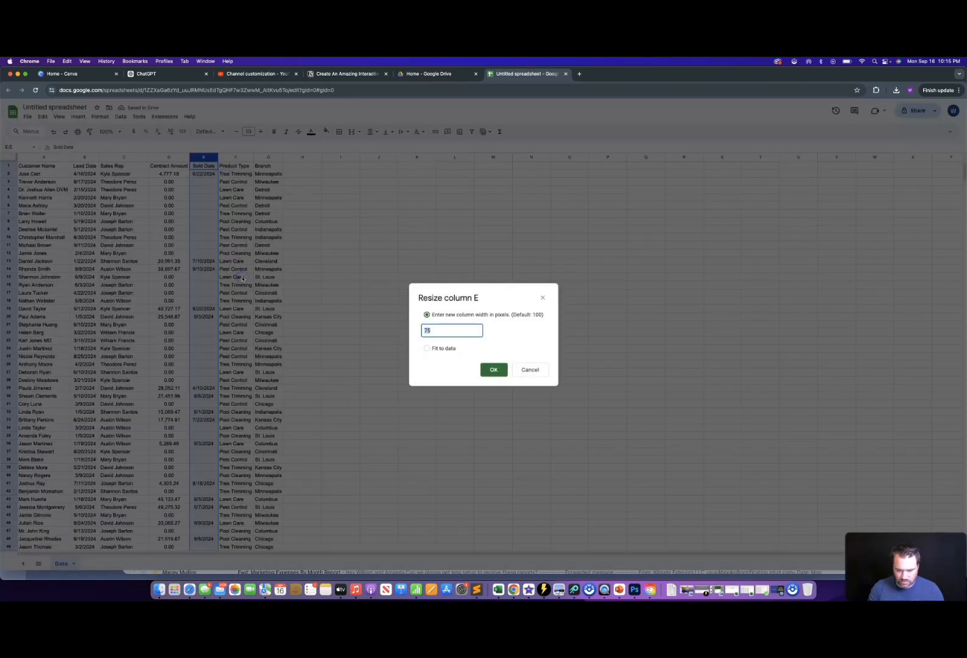
{"action": "type", "text": "100"}
{"action": "key", "text": "Return"}
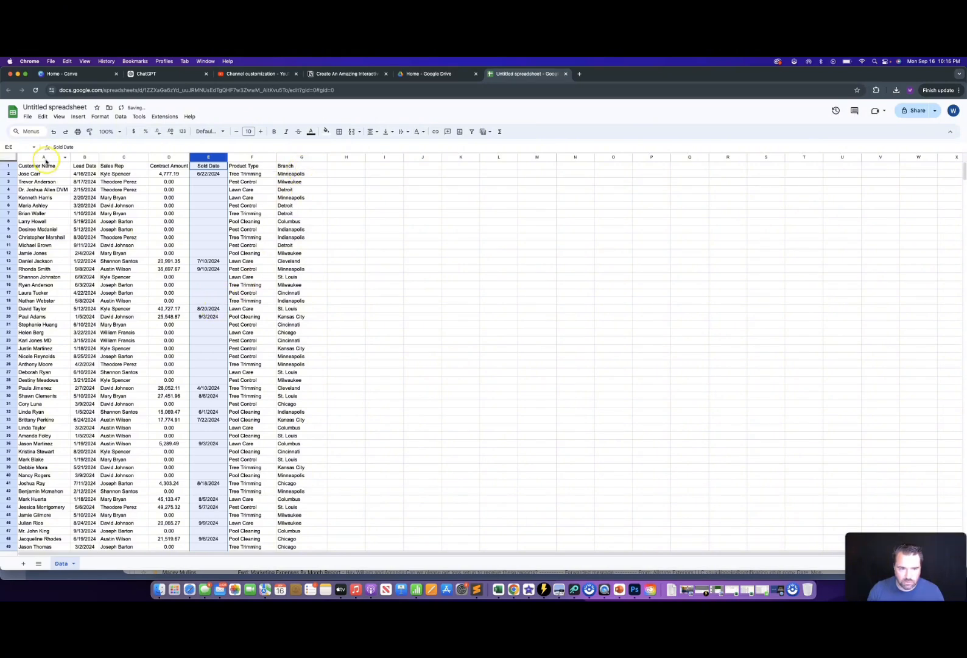
- Fill the header cells A1:G1, from Customer Name to Branch, with light gray
{"action": "left_click_drag", "start_coordinate": [44, 165], "coordinate": [286, 166]}
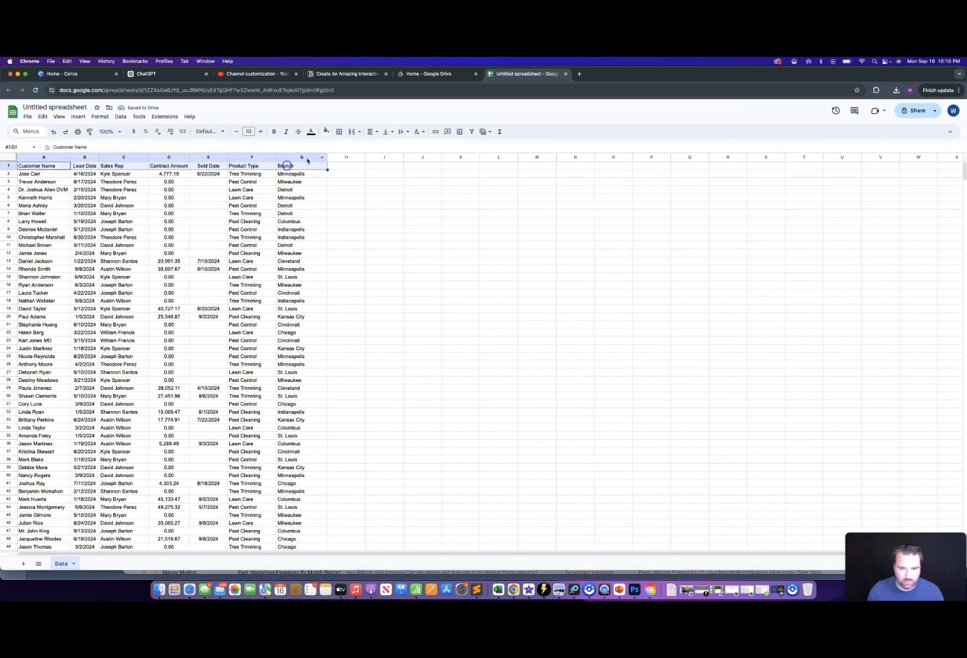
{"action": "left_click", "coordinate": [327, 132]}
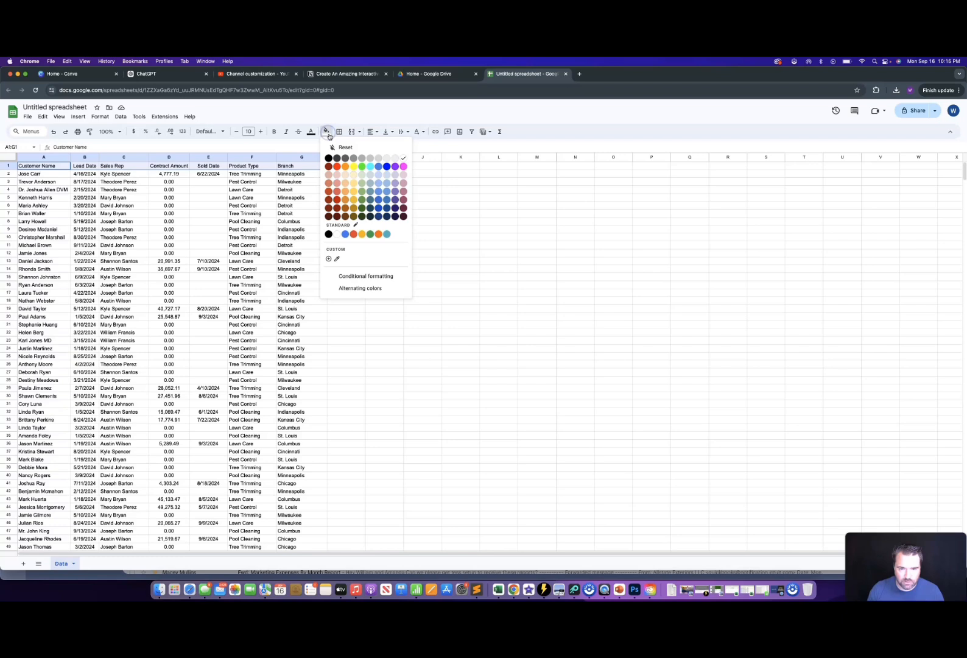
{"action": "left_click", "coordinate": [388, 162]}
{"action": "left_click", "coordinate": [259, 230]}
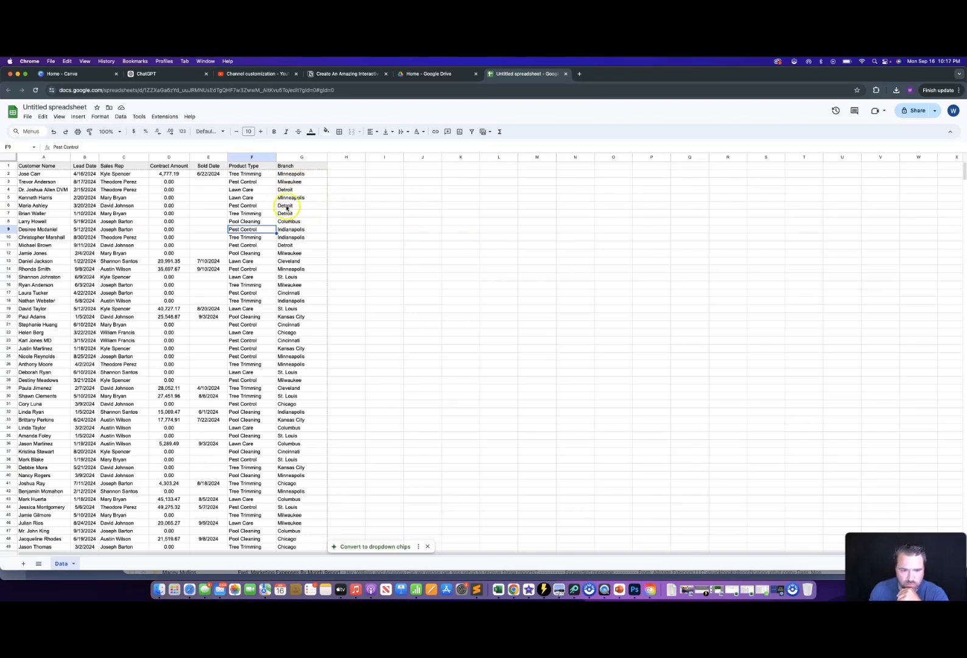
- Add a new sheet to the spreadsheet and rename it Dashboard
{"action": "left_click", "coordinate": [23, 563]}
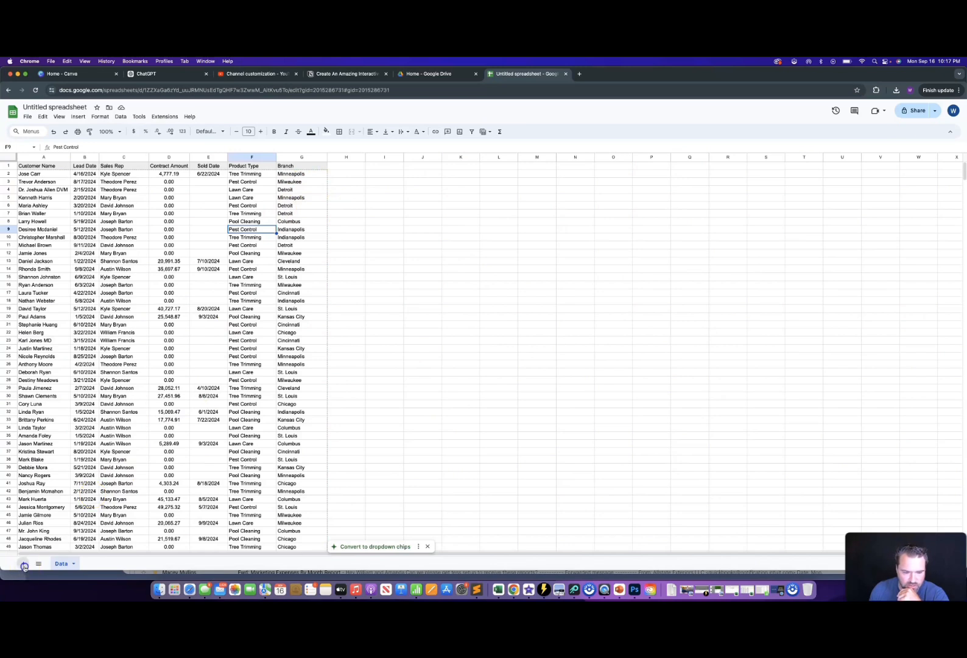
{"action": "left_click", "coordinate": [99, 565]}
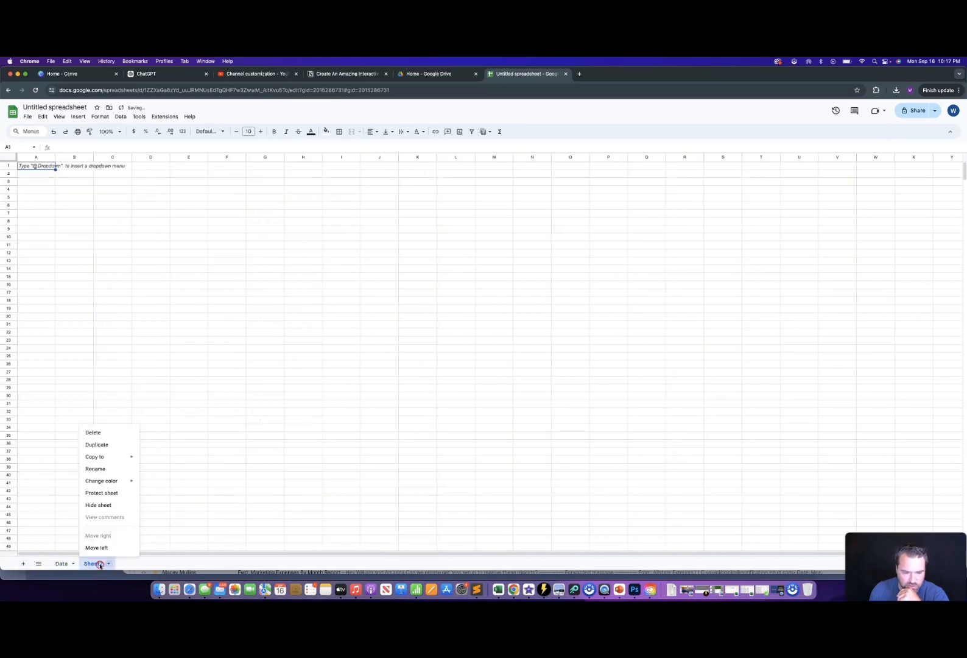
{"action": "left_click", "coordinate": [101, 468]}
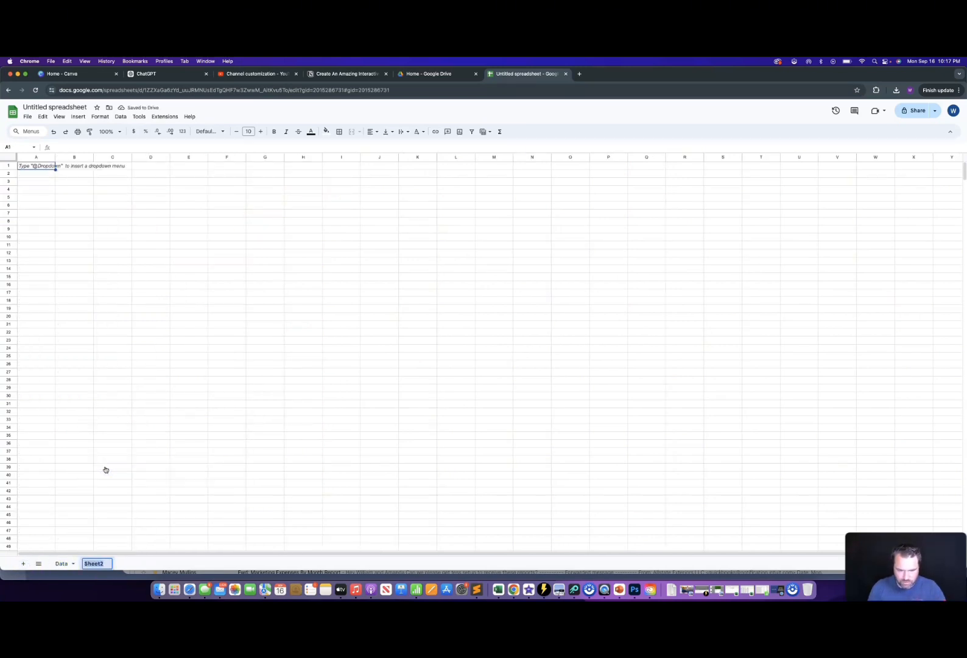
{"action": "type", "text": "Dashboard"}
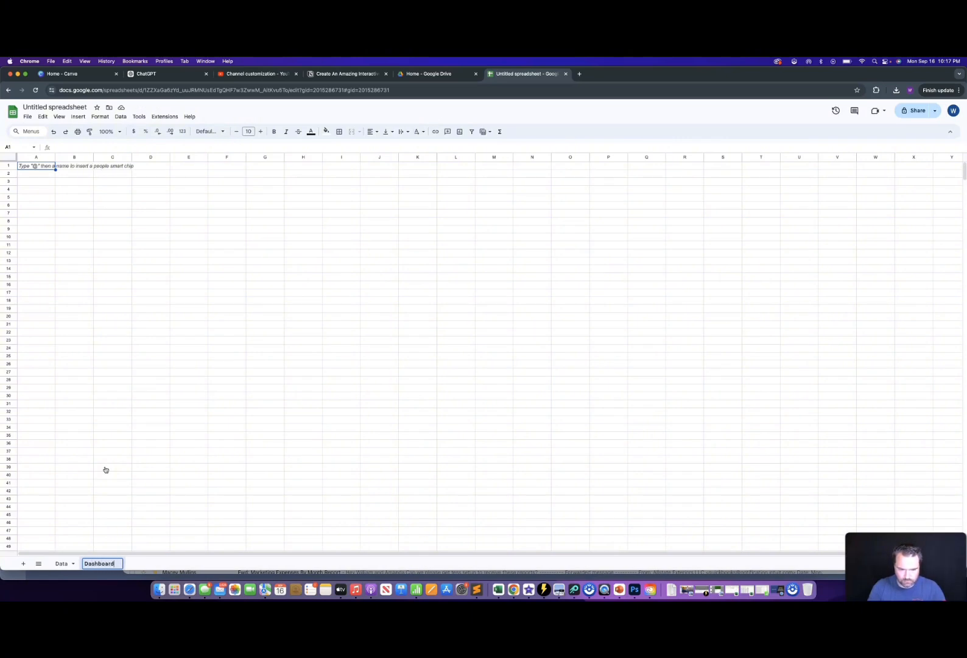
{"action": "key", "text": "Return"}
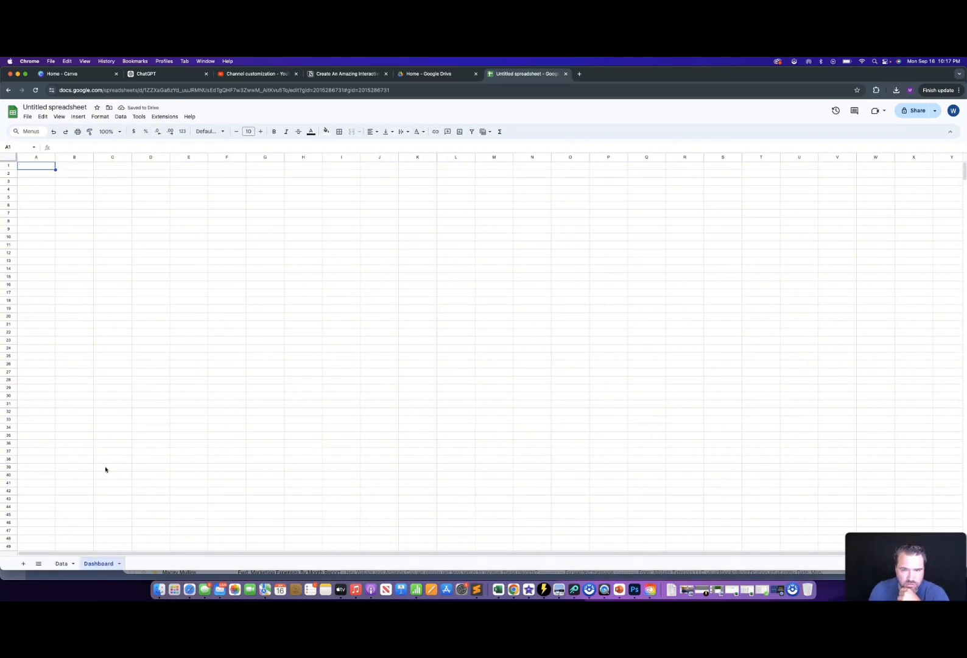
- Enter the headers Sales Rep, Leads, Sales and Closing Rate in cells A6:D6 of the Dashboard sheet
{"action": "left_click", "coordinate": [44, 207]}
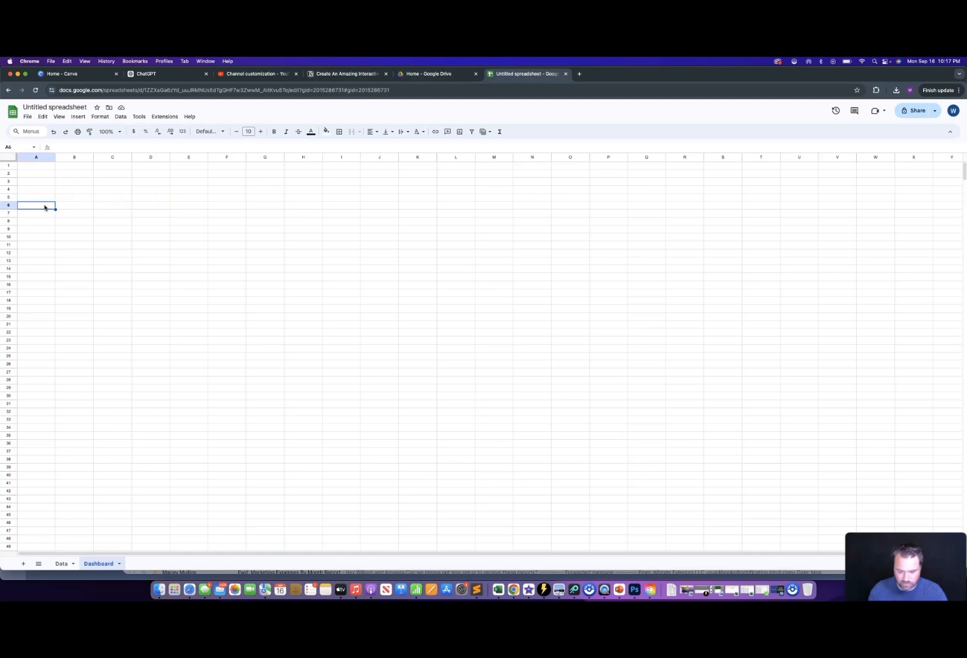
{"action": "type", "text": "Sales Rep"}
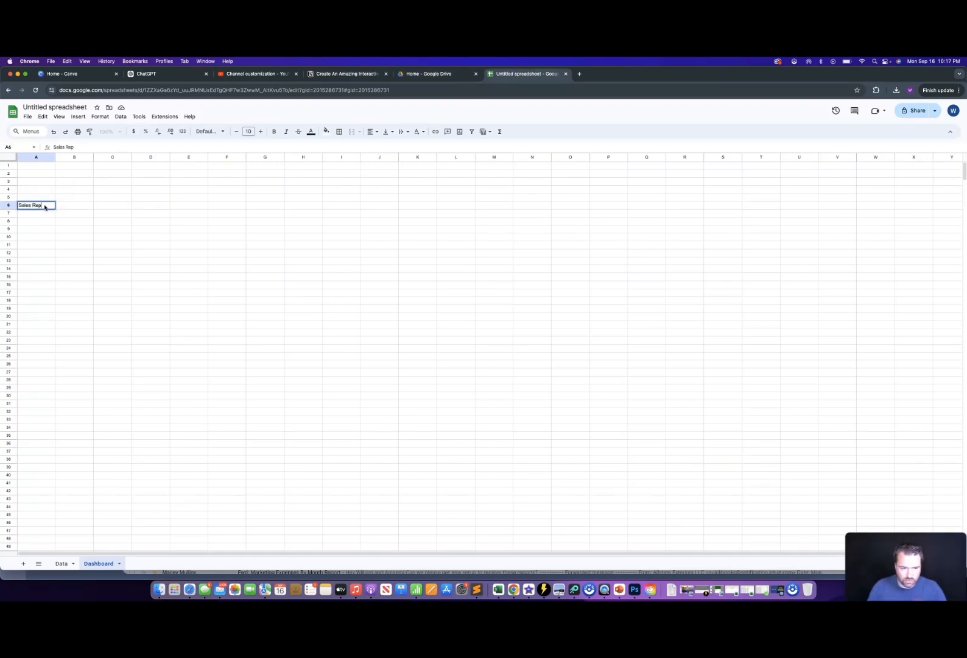
{"action": "key", "text": "Tab"}
{"action": "type", "text": "Lea"}
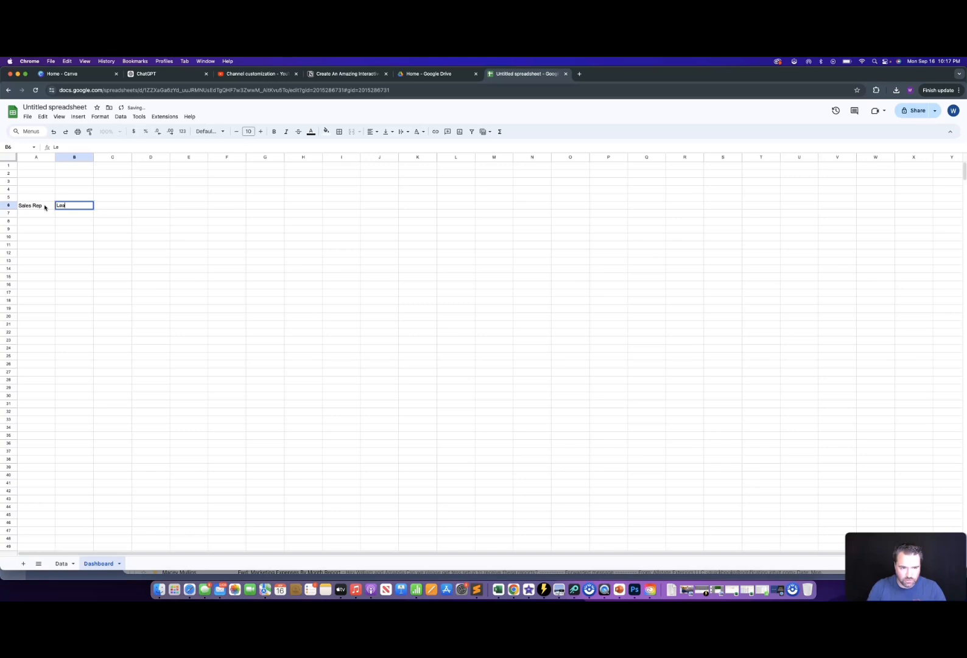
{"action": "key", "text": "Tab"}
{"action": "type", "text": "S"}
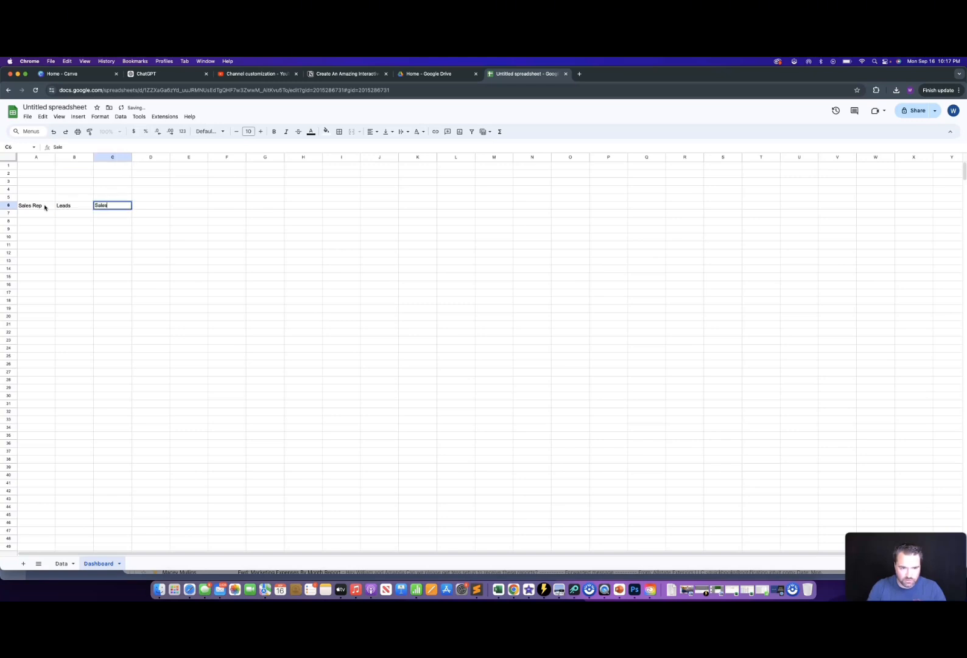
{"action": "key", "text": "Tab"}
{"action": "type", "text": "C"}
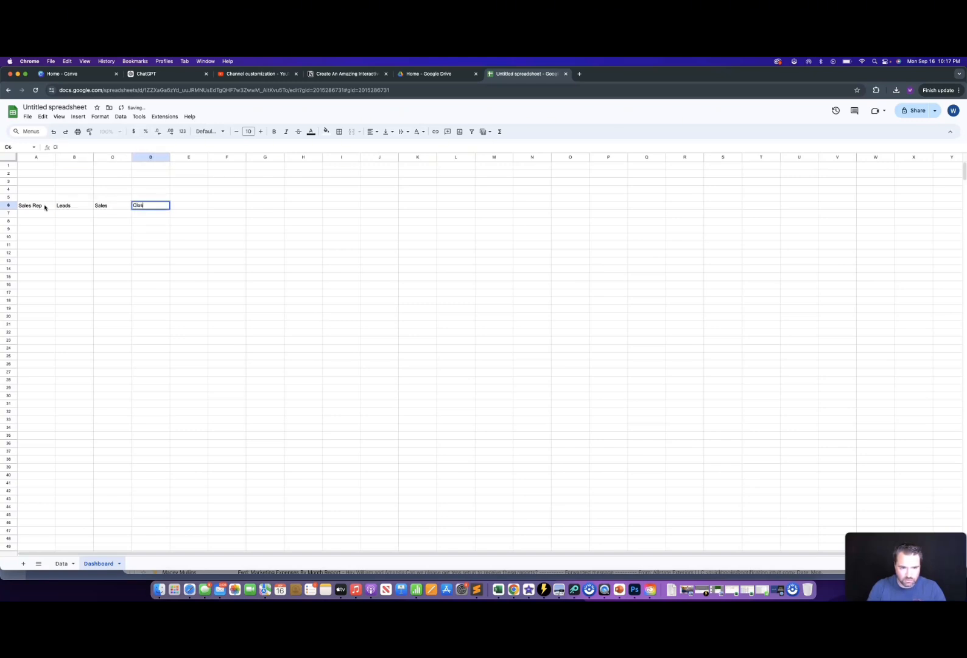
{"action": "key", "text": "Tab"}
- Enter the headers Sales $'s in E6 and Avg. Sale in F6
{"action": "type", "text": "Sa"}
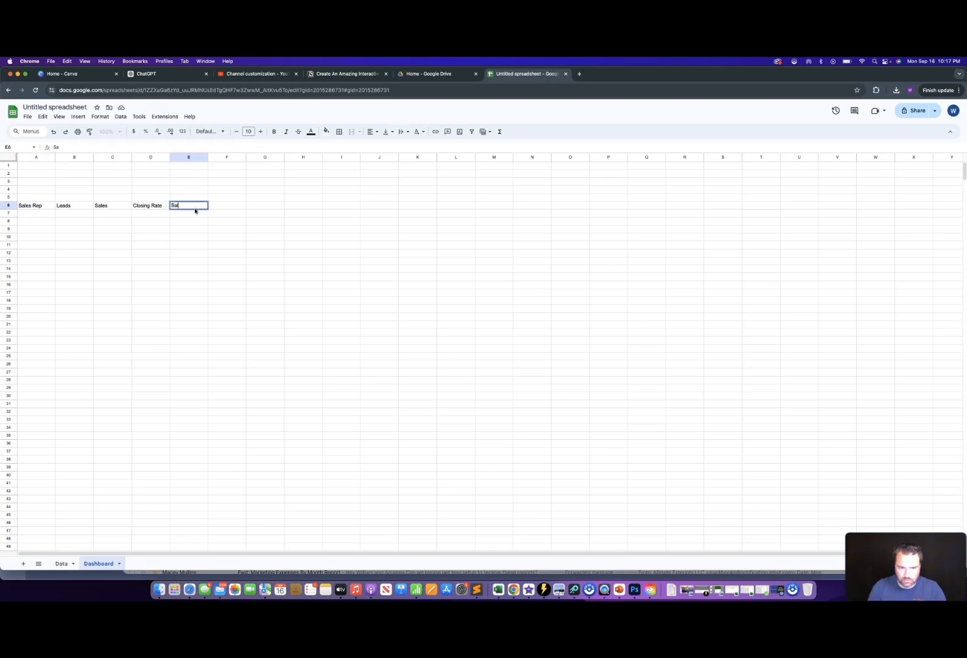
{"action": "type", "text": "les $'s"}
{"action": "key", "text": "Tab"}
{"action": "type", "text": "A"}
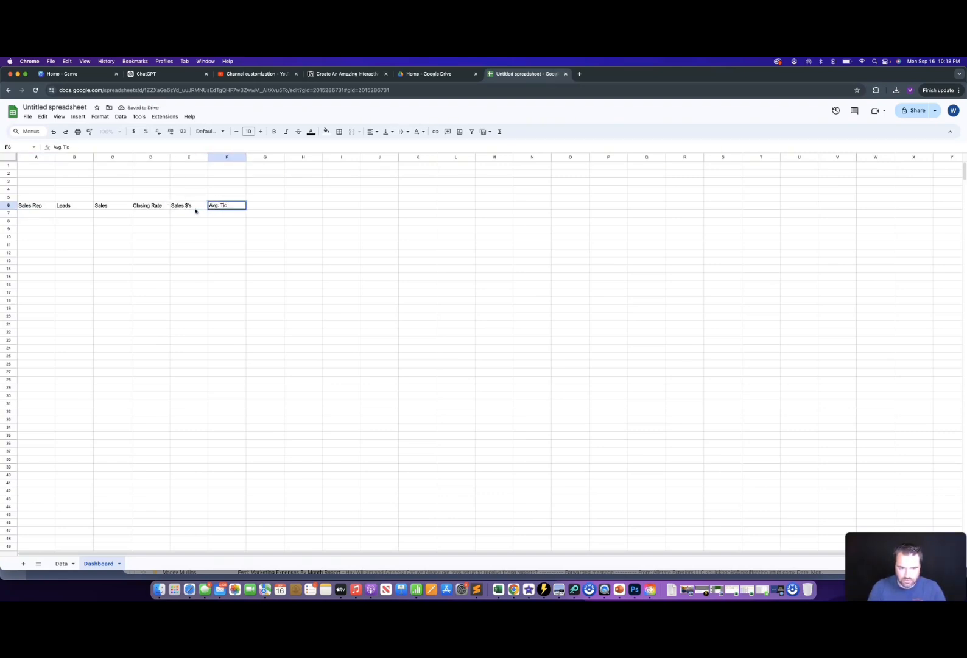
{"action": "type", "text": "vg. Ticket"}
{"action": "key", "text": "Tab"}
{"action": "left_click", "coordinate": [229, 208]}
{"action": "type", "text": "Avg. Sale"}
{"action": "key", "text": "Tab"}
- Enter the headers $/Lead in G6 and Volume in H6
{"action": "type", "text": "$"}
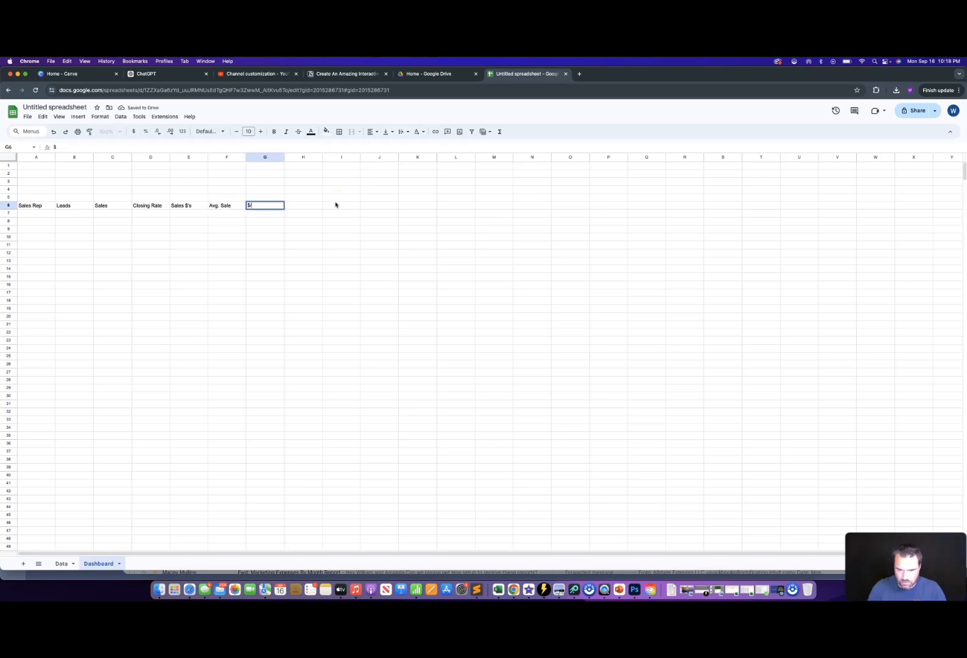
{"action": "type", "text": "/Lead"}
{"action": "key", "text": "Tab"}
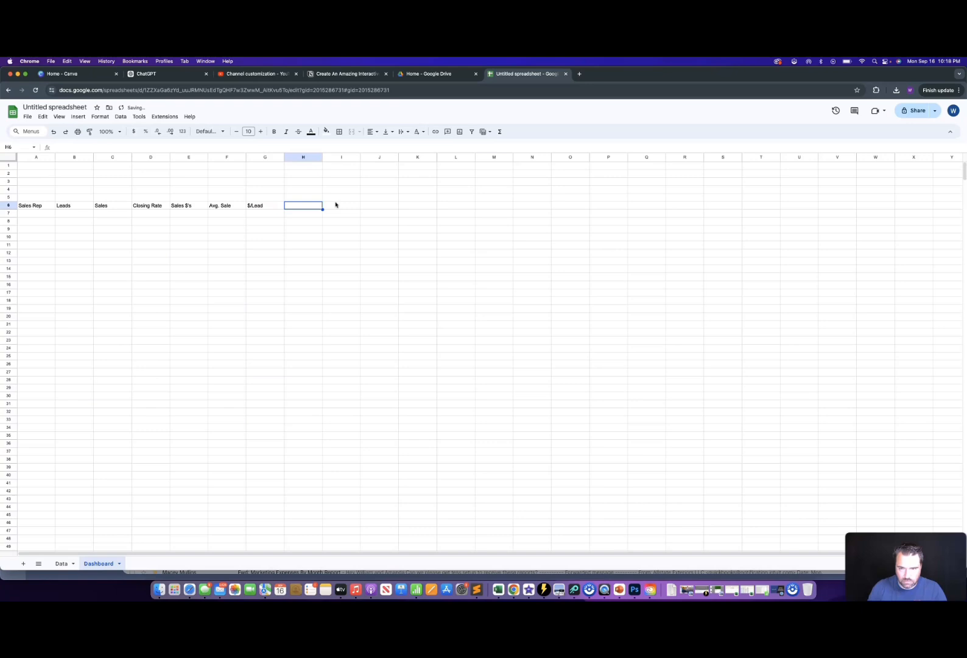
{"action": "type", "text": "Volume"}
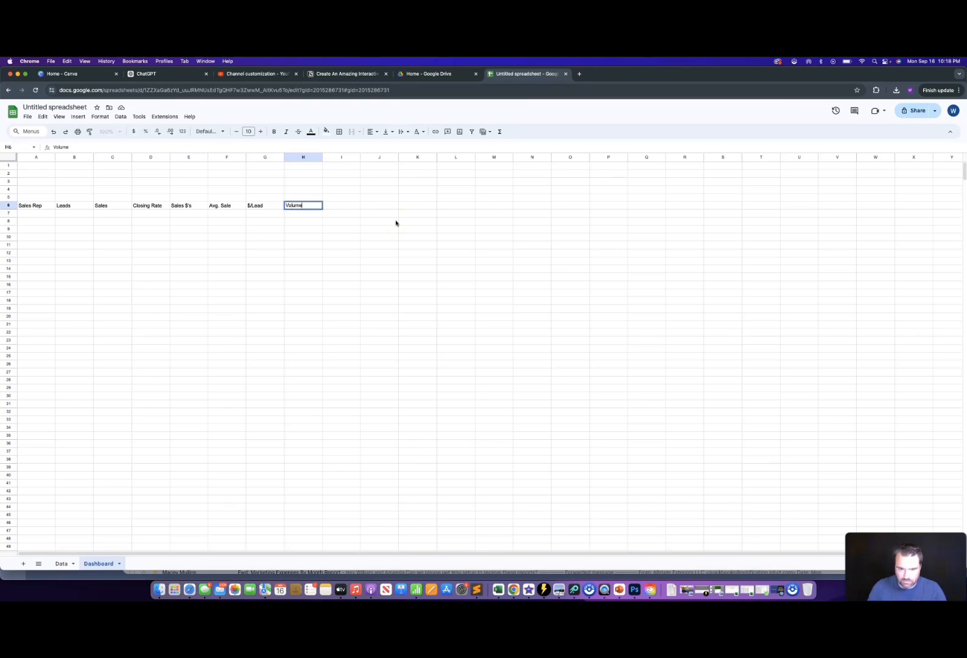
{"action": "key", "text": "Return"}
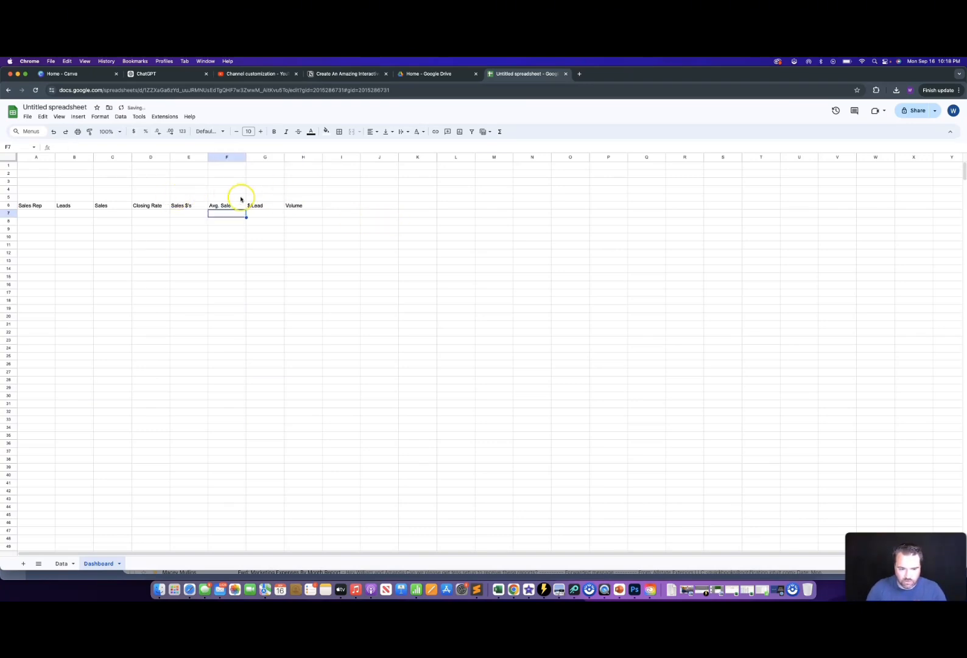
- Fill the header cells A6:H6 with a custom dark blue, RGB 48, 71, 92
{"action": "left_click", "coordinate": [46, 206]}
{"action": "left_click_drag", "start_coordinate": [46, 206], "coordinate": [316, 205]}
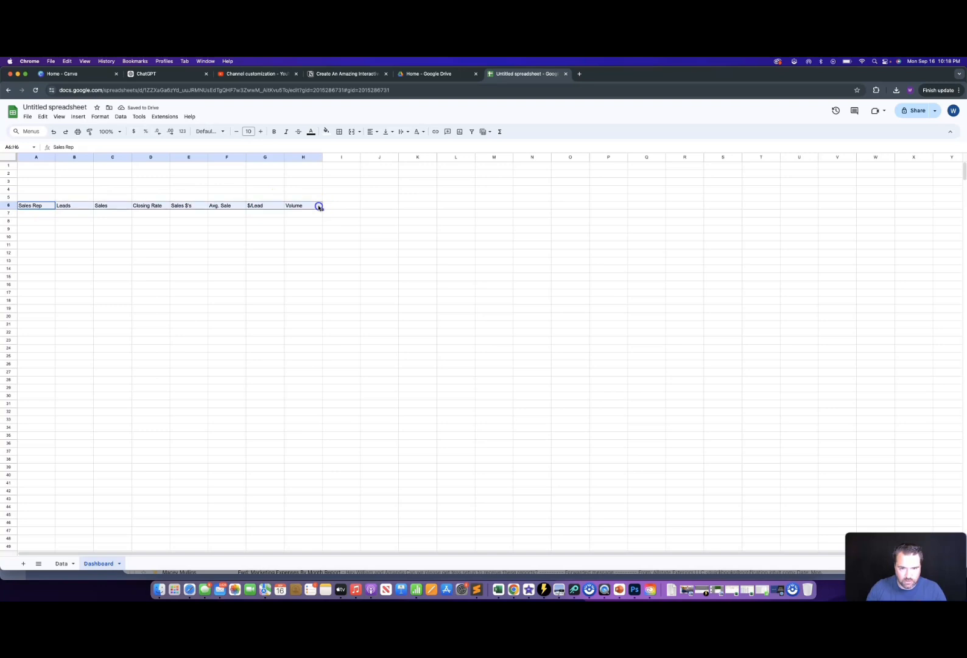
{"action": "left_click", "coordinate": [302, 245]}
{"action": "left_click_drag", "start_coordinate": [28, 205], "coordinate": [307, 207]}
{"action": "left_click", "coordinate": [326, 132]}
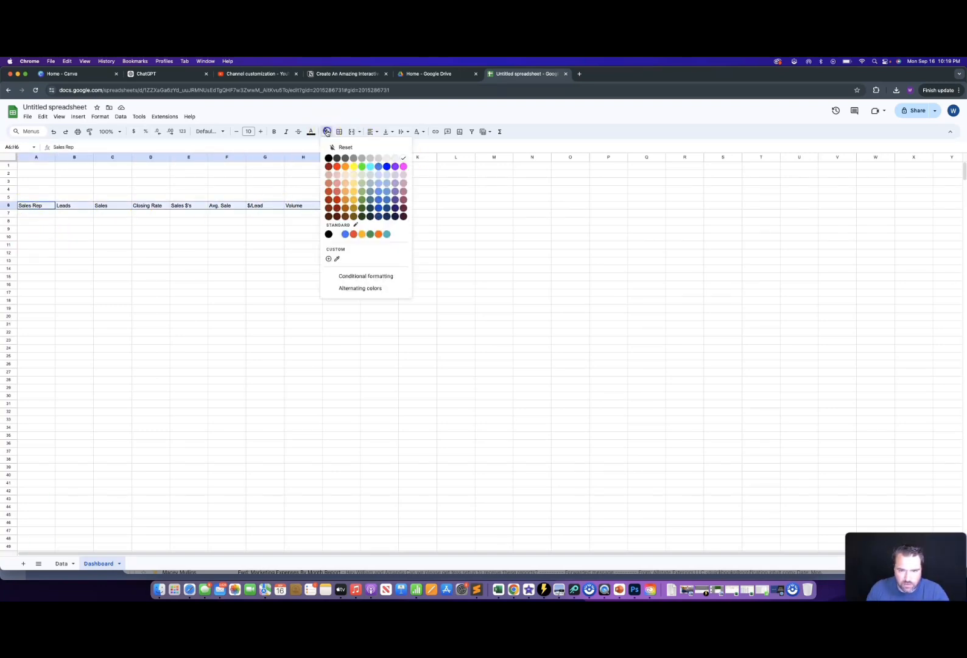
{"action": "left_click", "coordinate": [331, 259]}
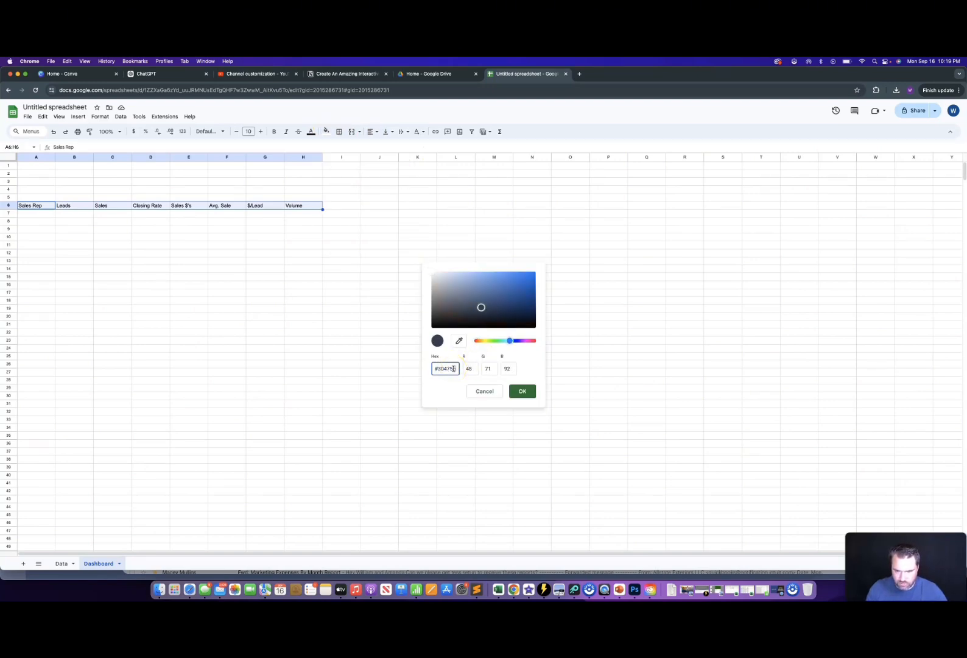
{"action": "left_click", "coordinate": [522, 391]}
- Make the header text in A6:H6 white and bold
{"action": "left_click", "coordinate": [310, 131]}
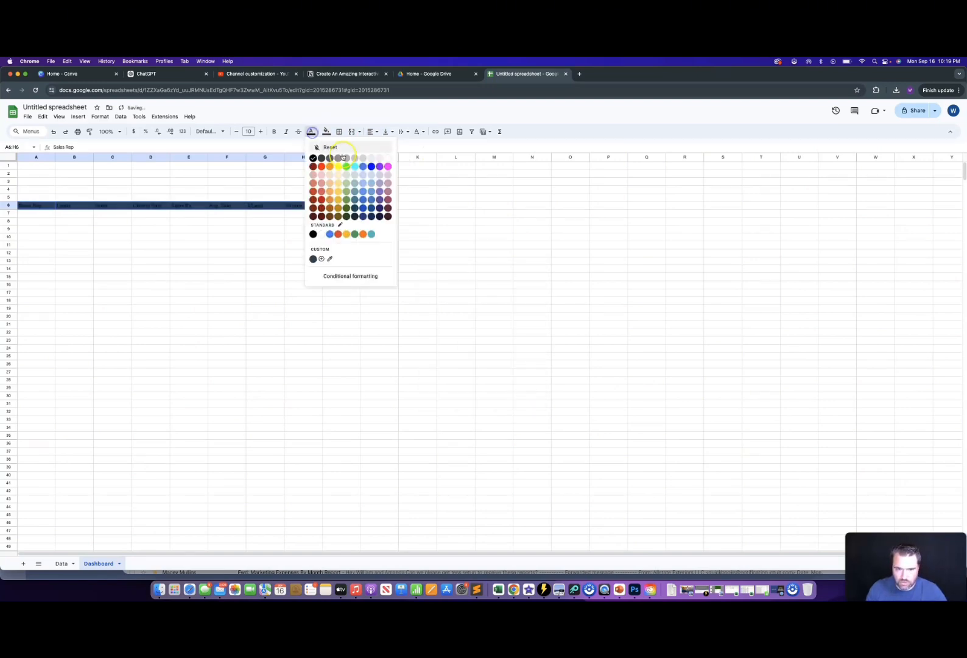
{"action": "left_click", "coordinate": [389, 158]}
{"action": "left_click", "coordinate": [273, 131]}
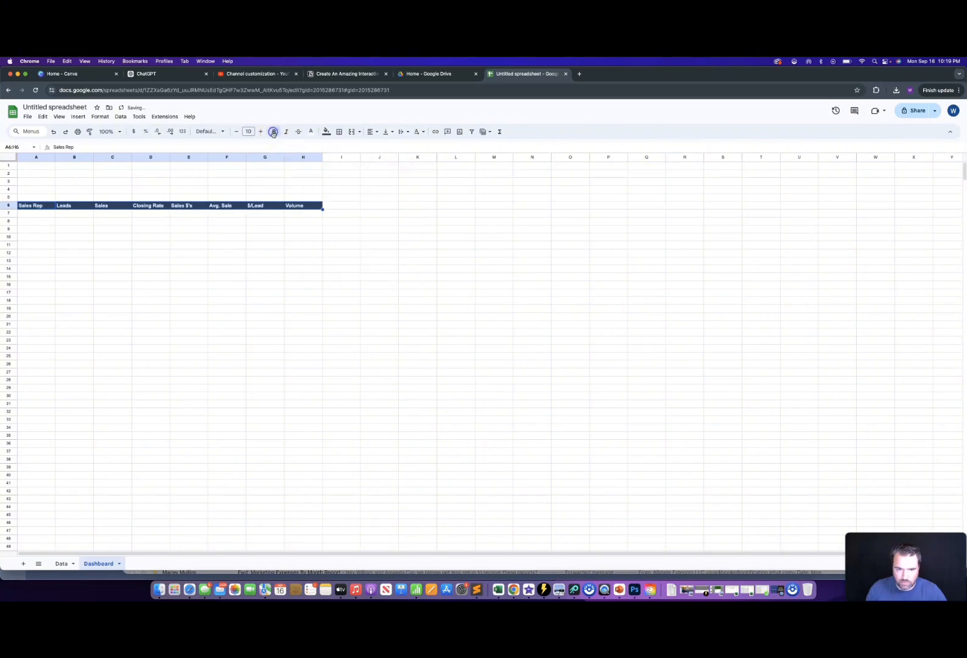
- Center the headers from Leads to Volume in cells B6:H6
{"action": "left_click_drag", "start_coordinate": [73, 207], "coordinate": [286, 208]}
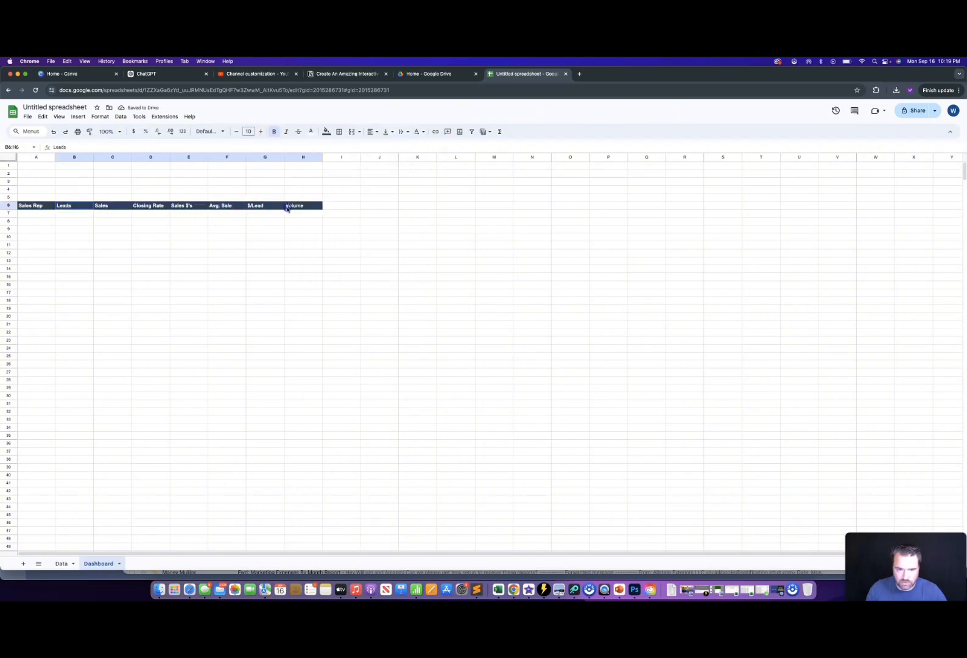
{"action": "left_click", "coordinate": [371, 132]}
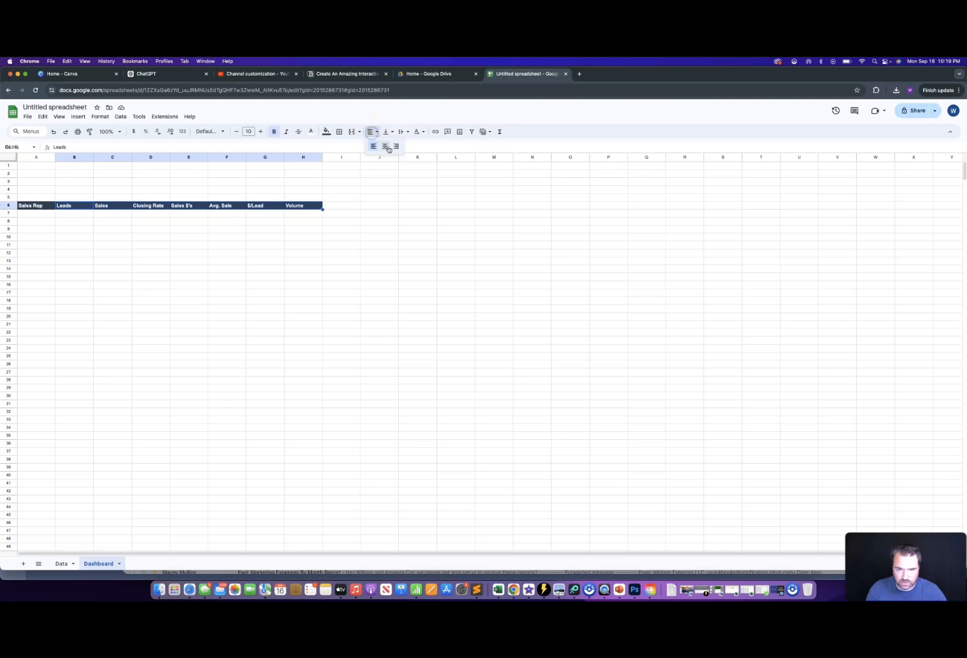
{"action": "left_click", "coordinate": [387, 149]}
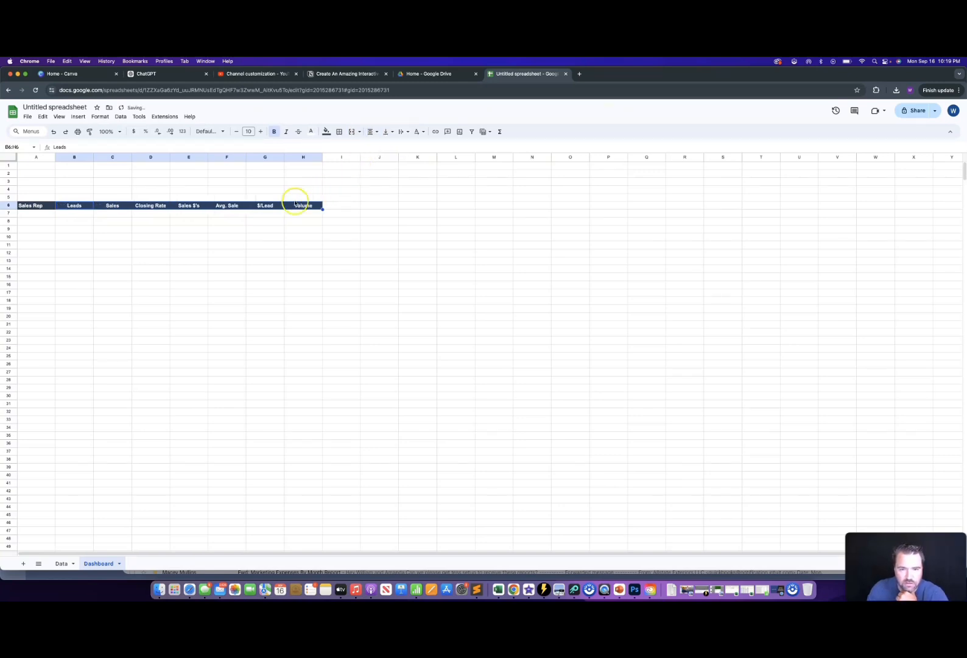
{"action": "left_click", "coordinate": [81, 220]}
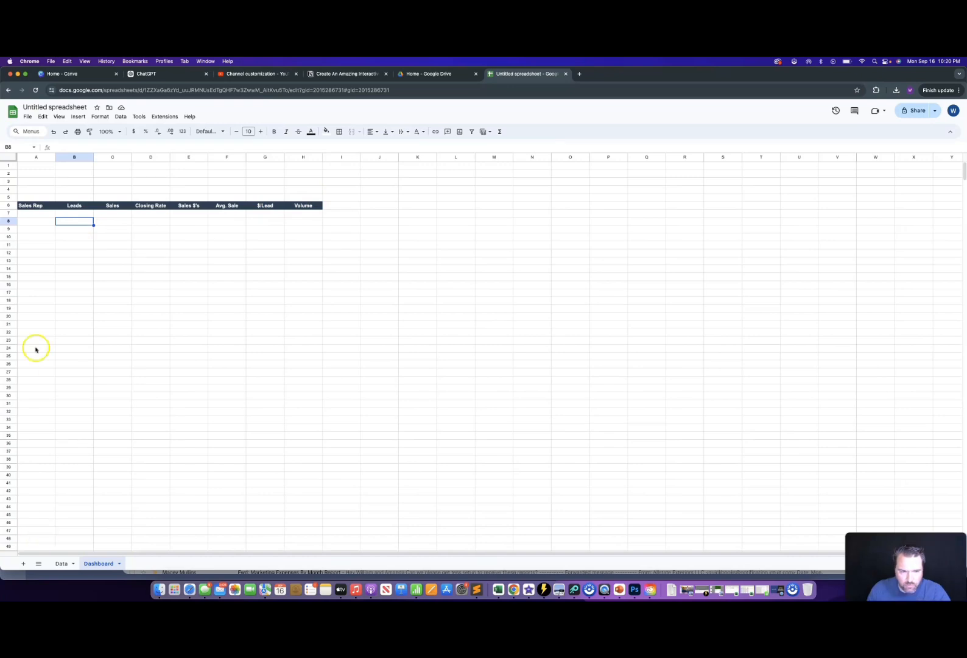
- Apply alternating colors to the range A7:H33 without a header color
{"action": "left_click_drag", "start_coordinate": [34, 213], "coordinate": [321, 423]}
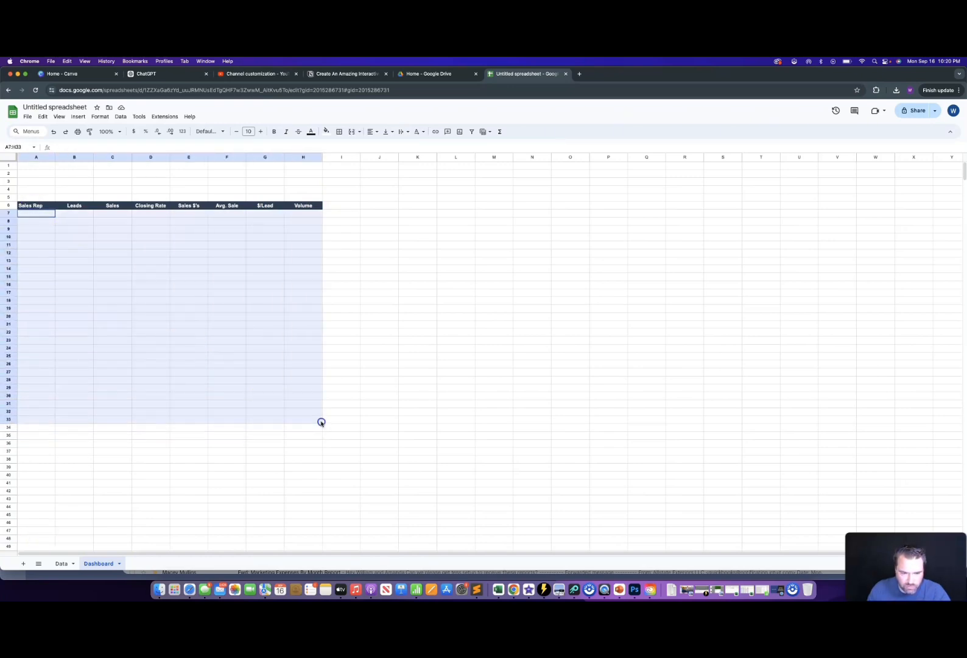
{"action": "left_click", "coordinate": [99, 117]}
{"action": "left_click", "coordinate": [129, 270]}
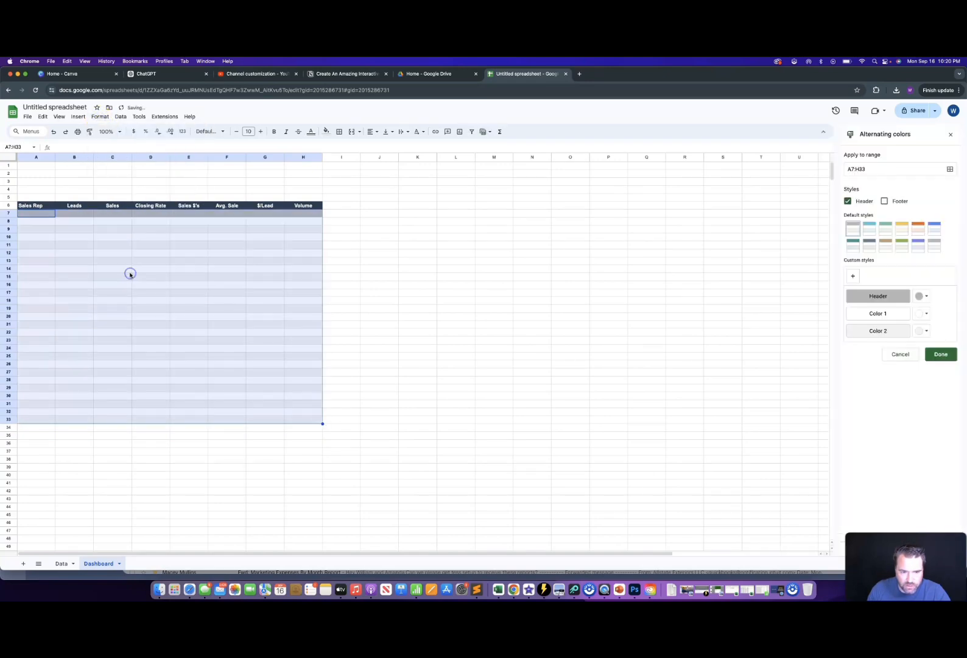
{"action": "left_click", "coordinate": [862, 276]}
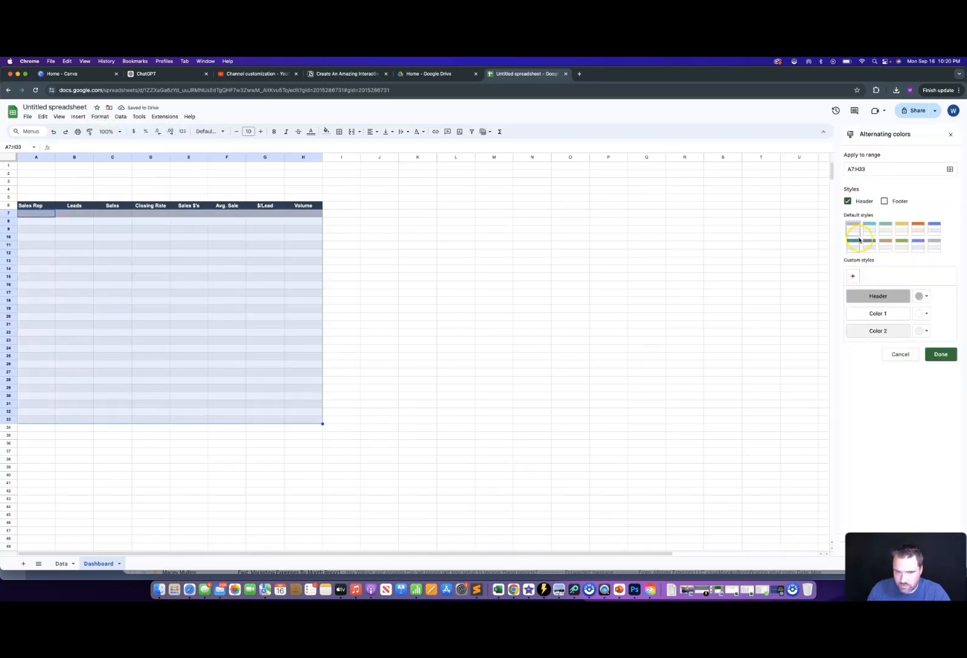
{"action": "left_click", "coordinate": [847, 202]}
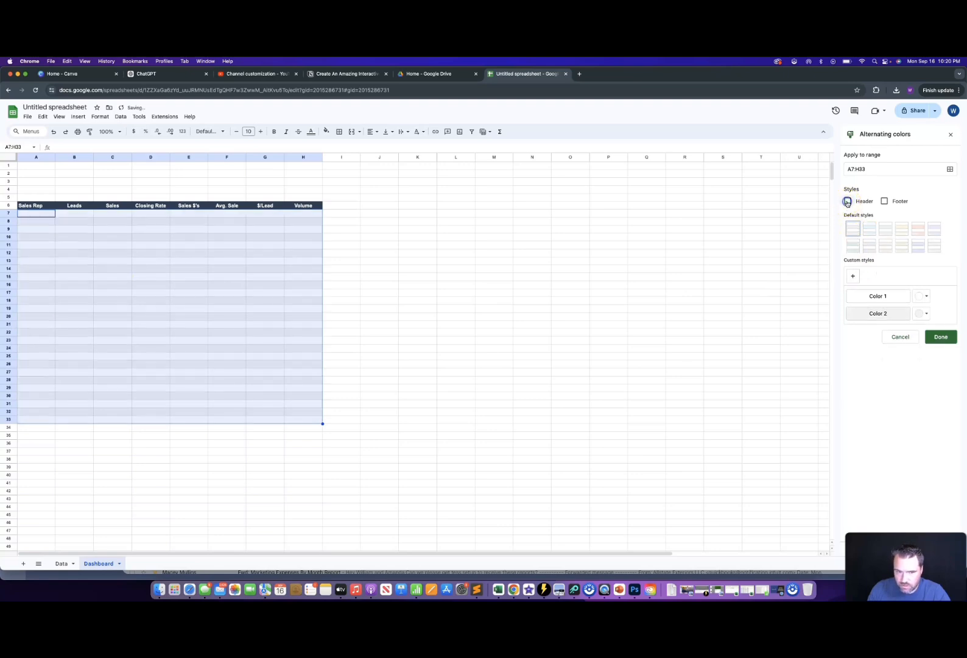
- Set Color 2 of the alternating colors to the custom color #eef9fa and finish the row banding
{"action": "left_click", "coordinate": [878, 297]}
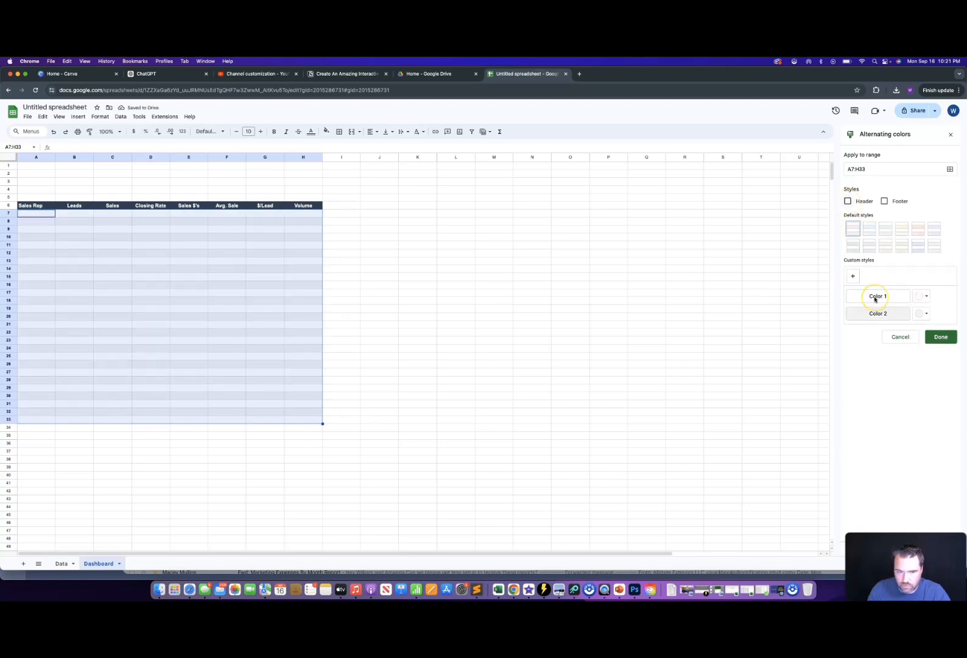
{"action": "left_click", "coordinate": [875, 314]}
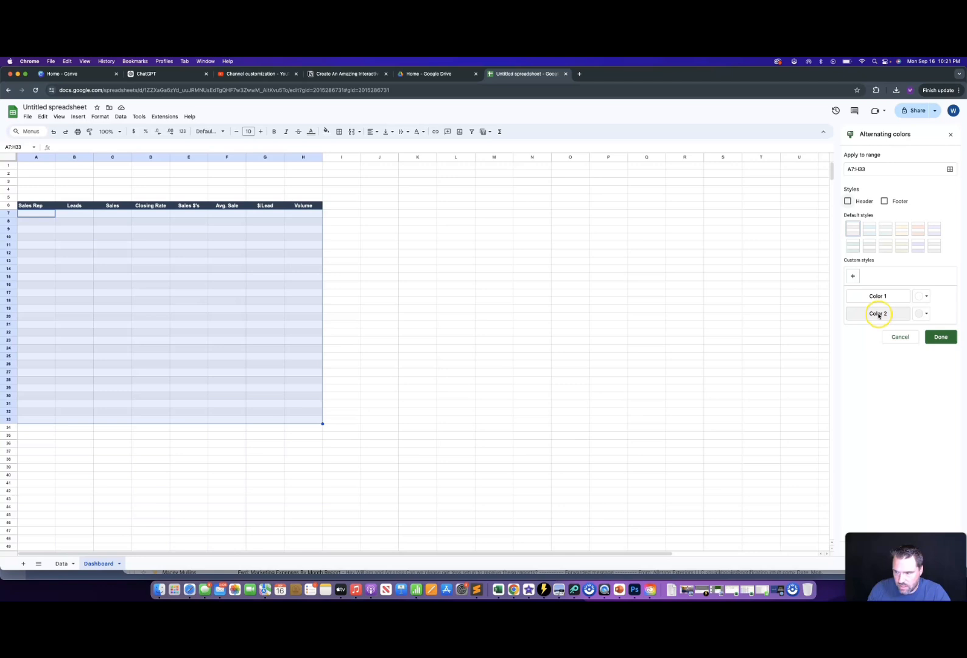
{"action": "left_click", "coordinate": [926, 314]}
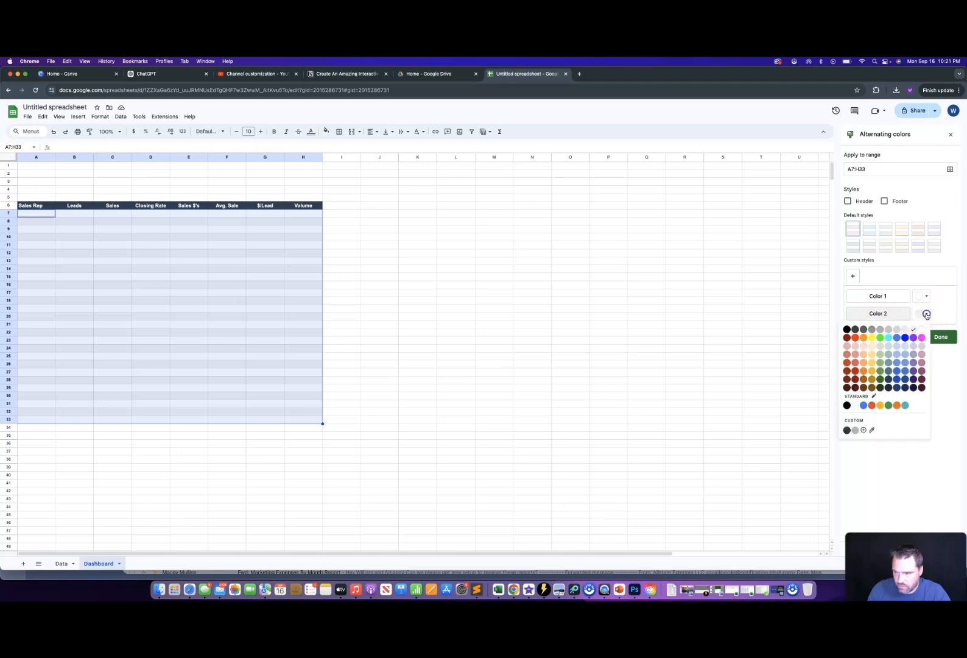
{"action": "left_click", "coordinate": [864, 430]}
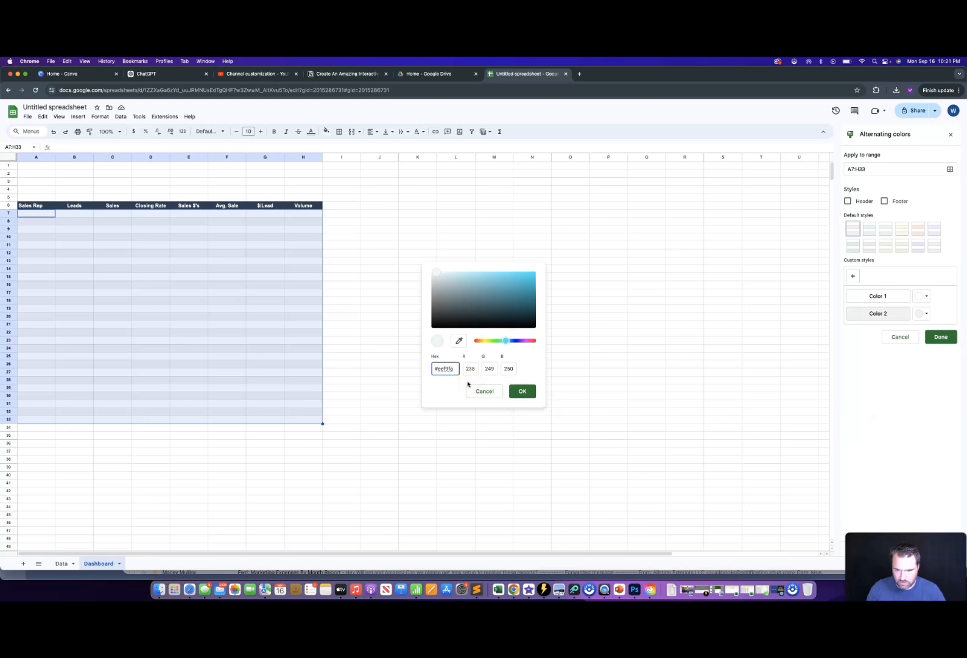
{"action": "left_click", "coordinate": [446, 368]}
{"action": "left_click", "coordinate": [524, 391]}
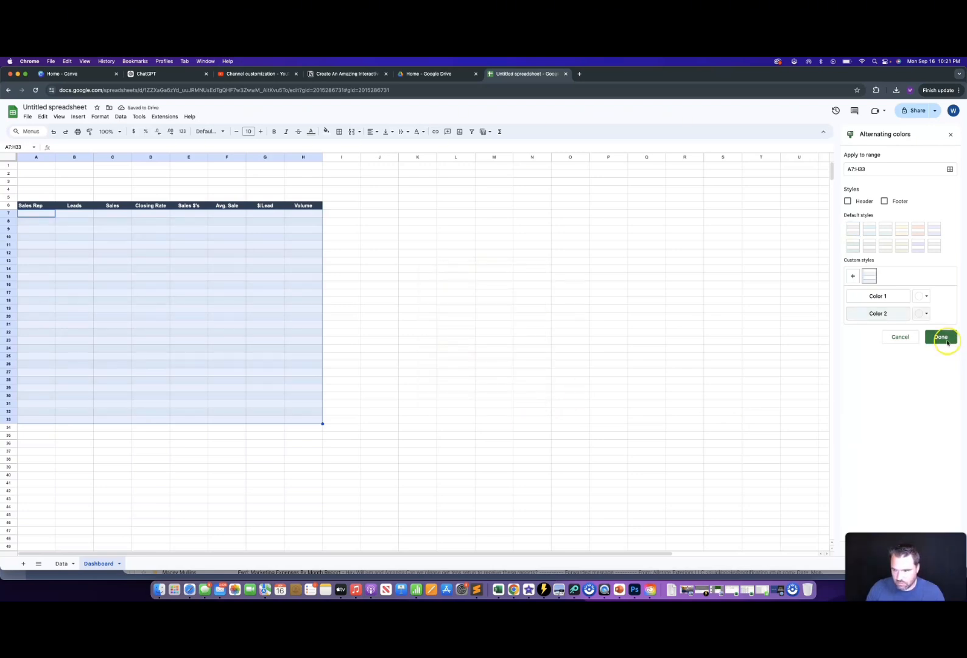
{"action": "left_click", "coordinate": [941, 337]}
- Widen the Sales Rep column A to nearly twice its default width
{"action": "left_click", "coordinate": [480, 334]}
{"action": "left_click_drag", "start_coordinate": [55, 157], "coordinate": [91, 157]}
- Hide the gridlines on the Dashboard sheet
{"action": "left_click", "coordinate": [59, 117]}
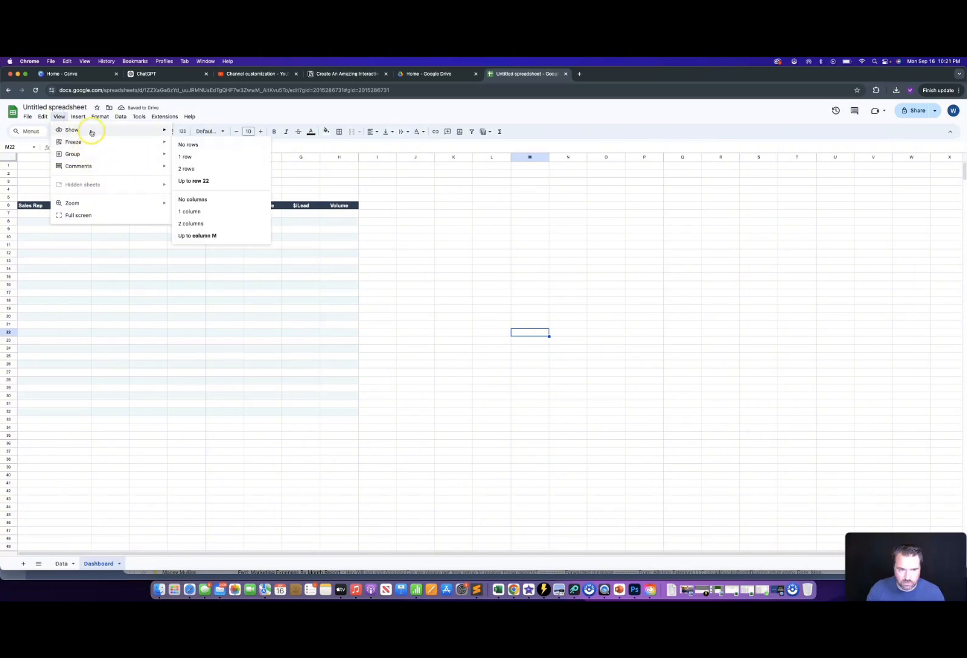
{"action": "left_click", "coordinate": [194, 142]}
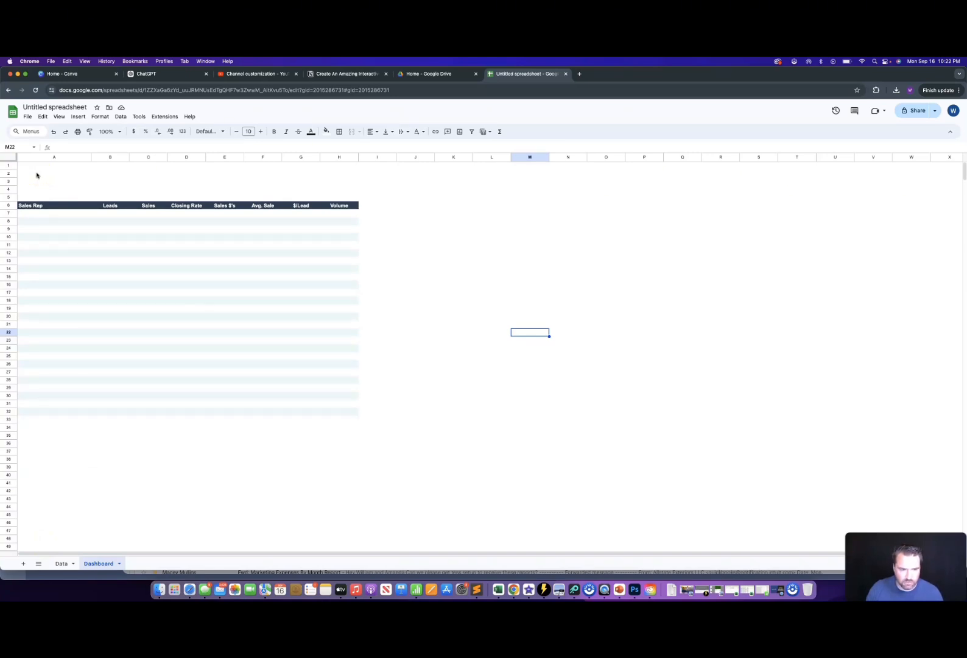
- Add a new sheet to the spreadsheet and name it Settings
{"action": "left_click", "coordinate": [23, 564]}
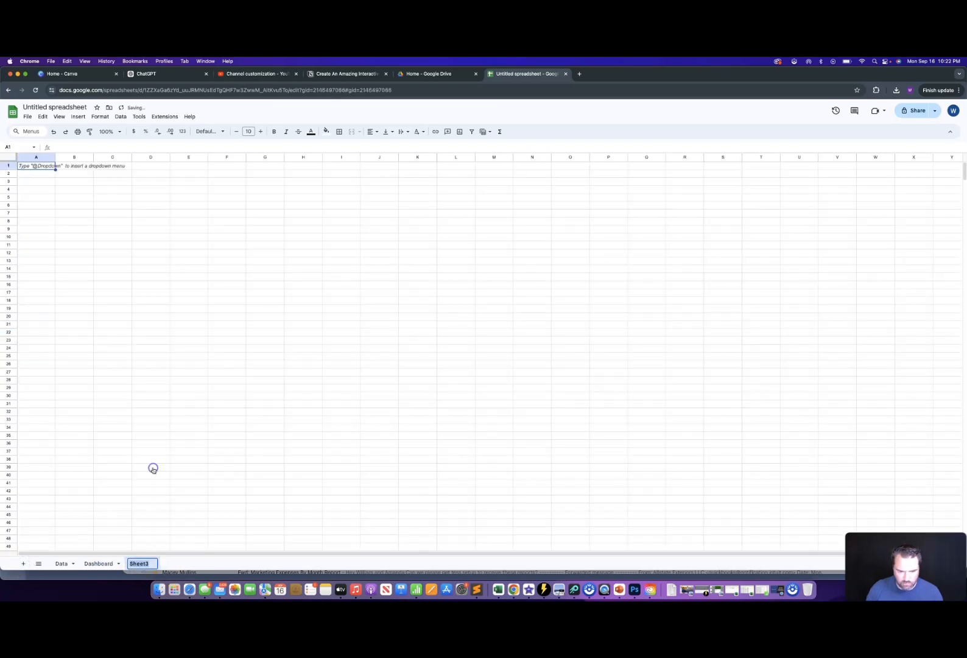
{"action": "type", "text": "S"}
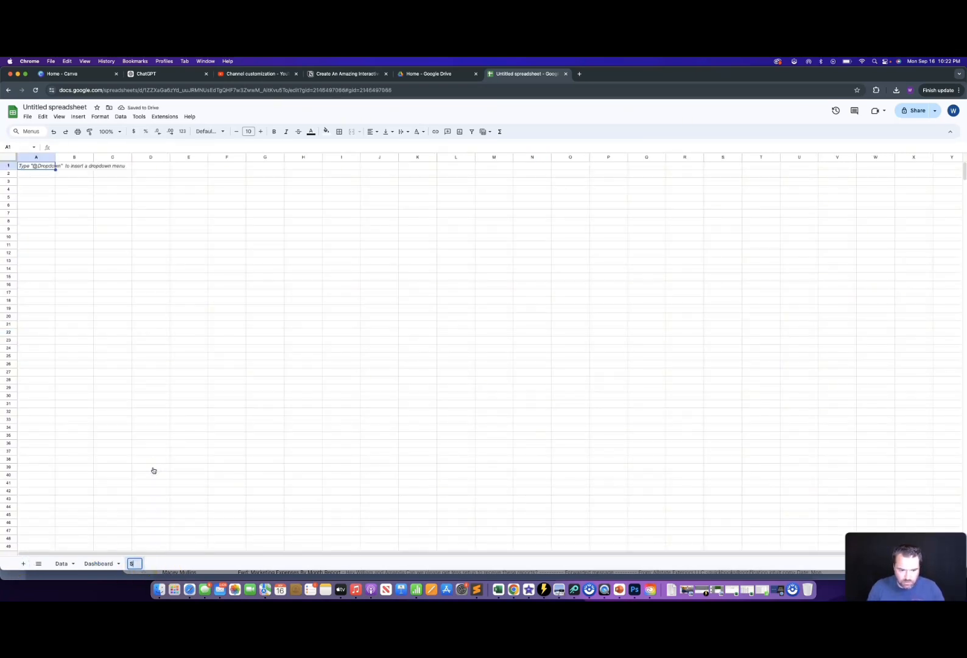
{"action": "type", "text": "ettings"}
{"action": "key", "text": "Return"}
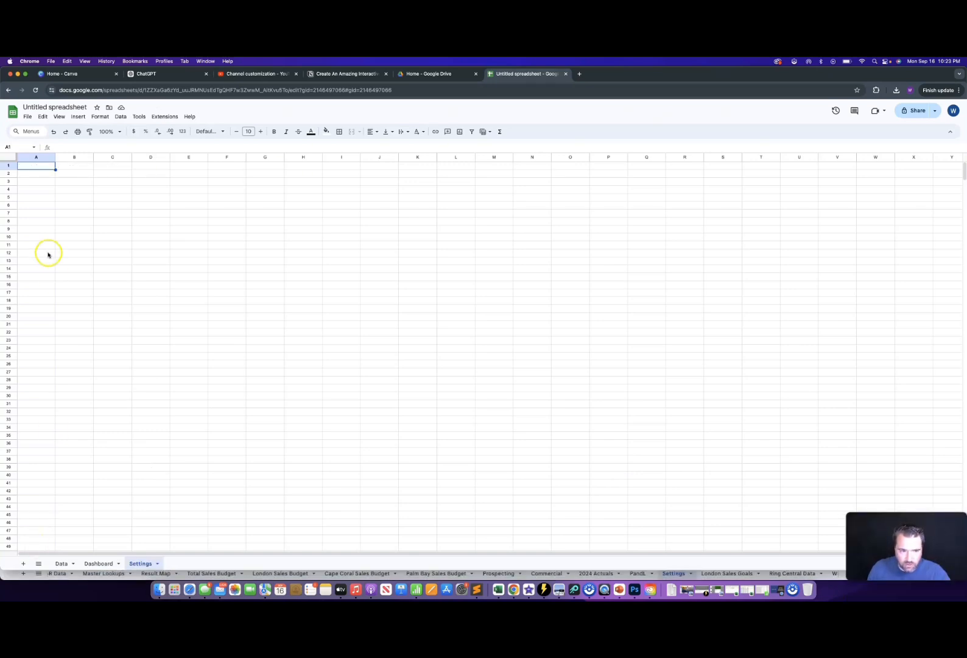
- Paste the copied dashboard date options table at A1 of the Settings sheet and auto-fit the widths of columns A to C
{"action": "right_click", "coordinate": [34, 167]}
{"action": "left_click", "coordinate": [33, 167]}
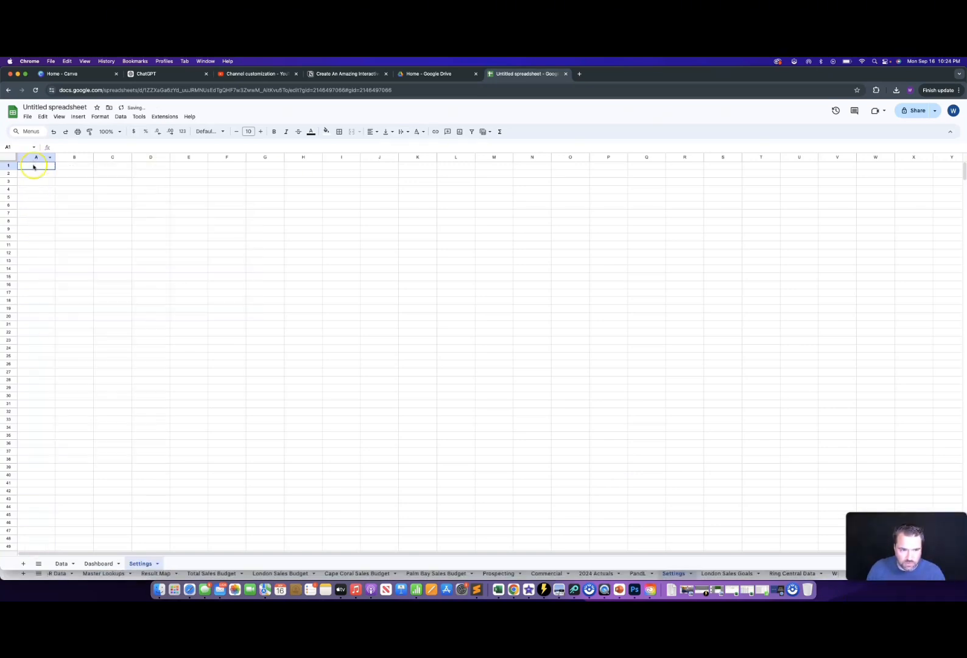
{"action": "right_click", "coordinate": [33, 165]}
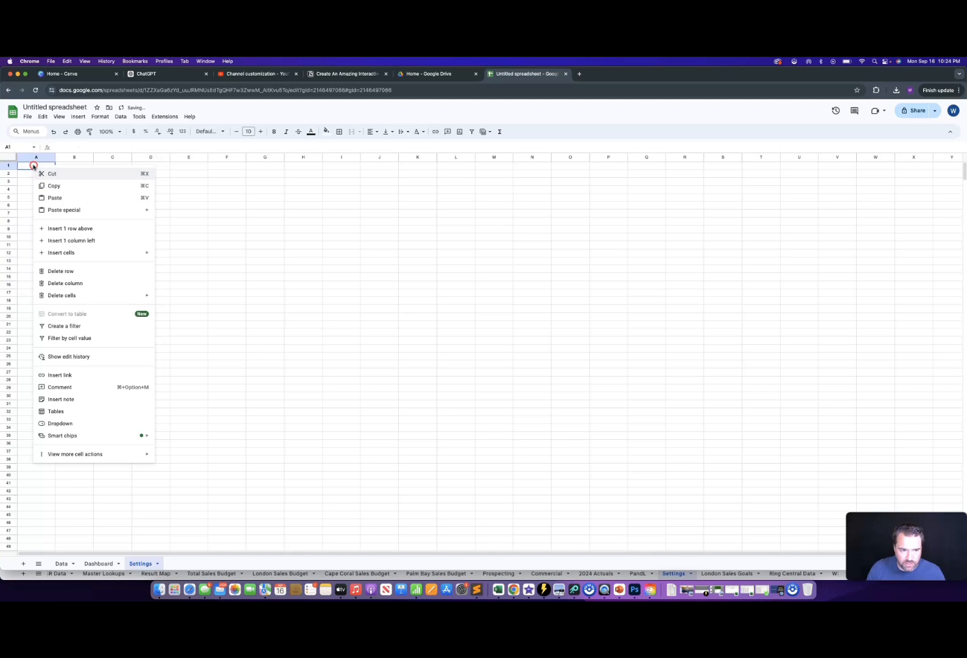
{"action": "left_click", "coordinate": [61, 197]}
{"action": "double_click", "coordinate": [56, 157]}
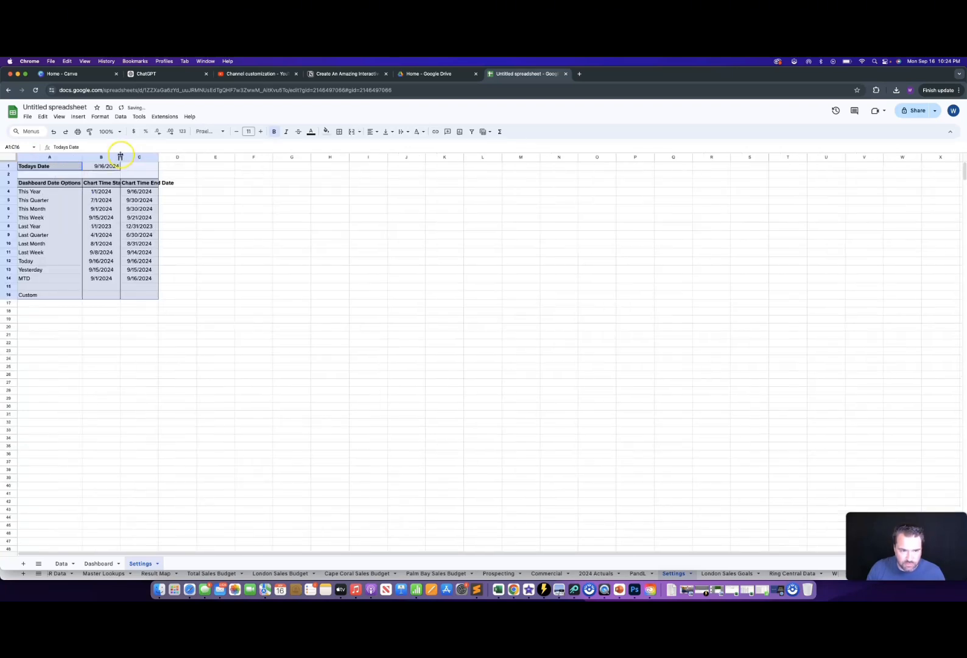
{"action": "double_click", "coordinate": [119, 156]}
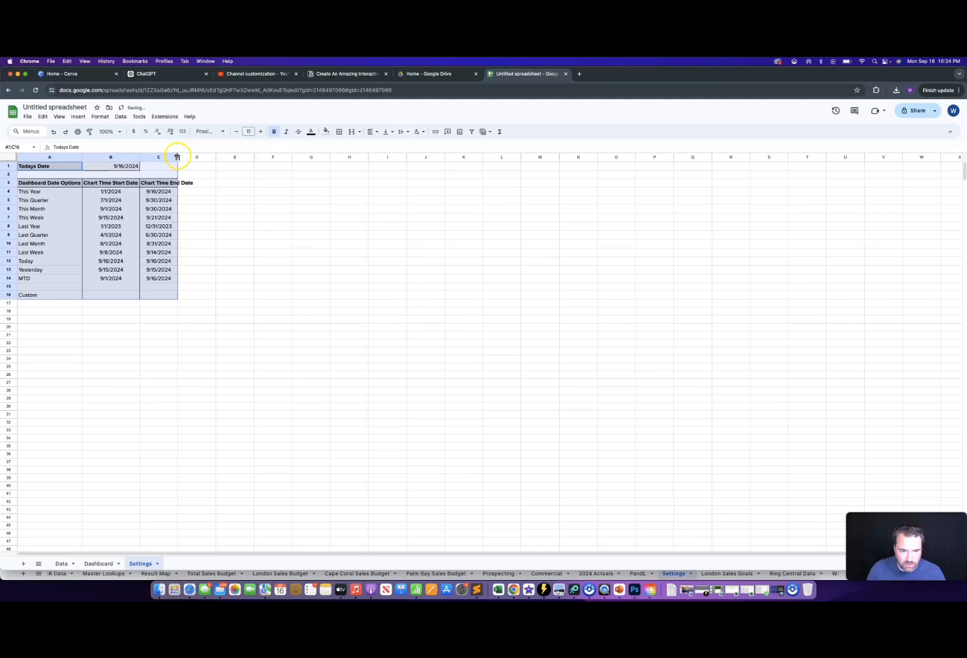
{"action": "double_click", "coordinate": [177, 156]}
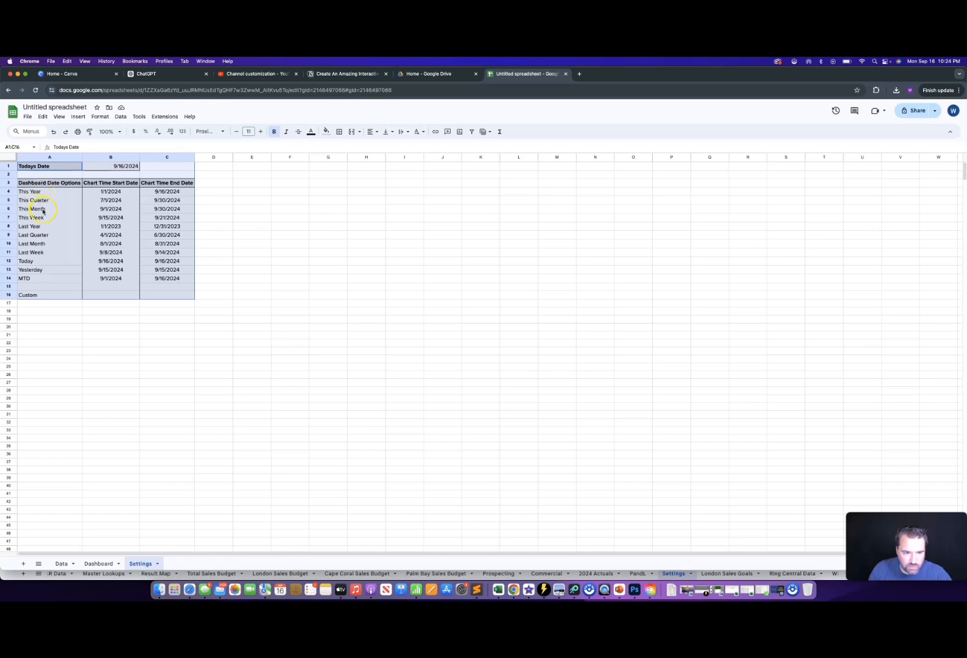
- Examine the chart start date formulas in column B of the date options table
{"action": "left_click", "coordinate": [108, 280]}
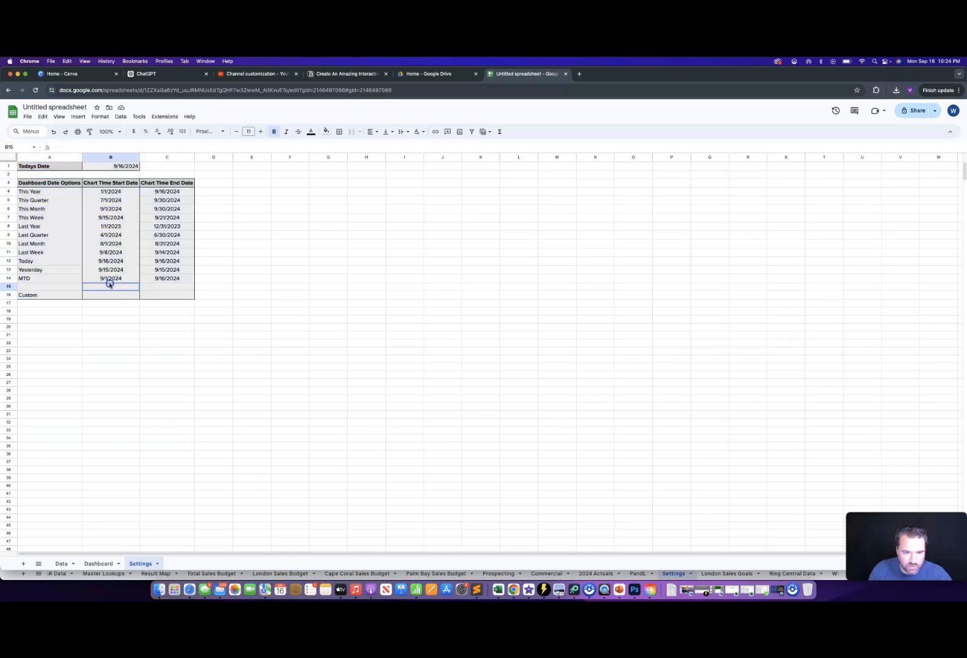
{"action": "left_click_drag", "start_coordinate": [123, 192], "coordinate": [120, 278]}
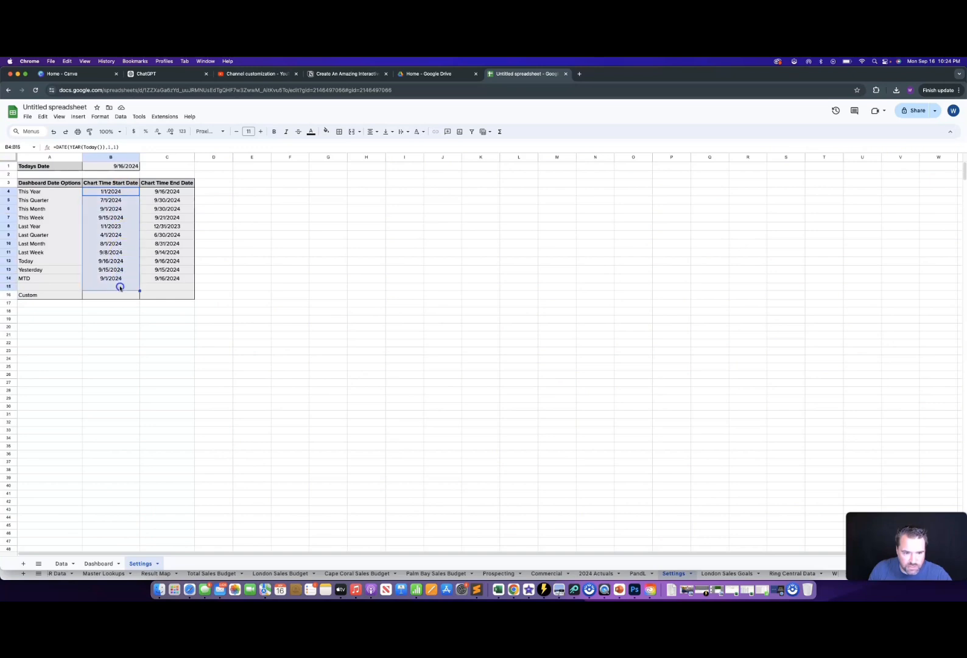
{"action": "left_click", "coordinate": [112, 193]}
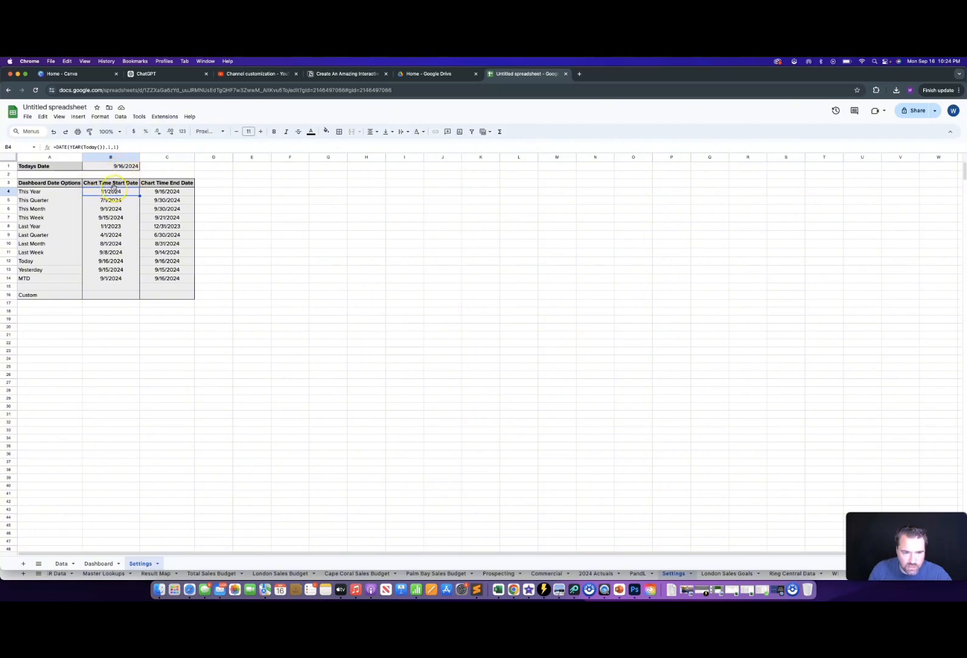
{"action": "left_click", "coordinate": [228, 296]}
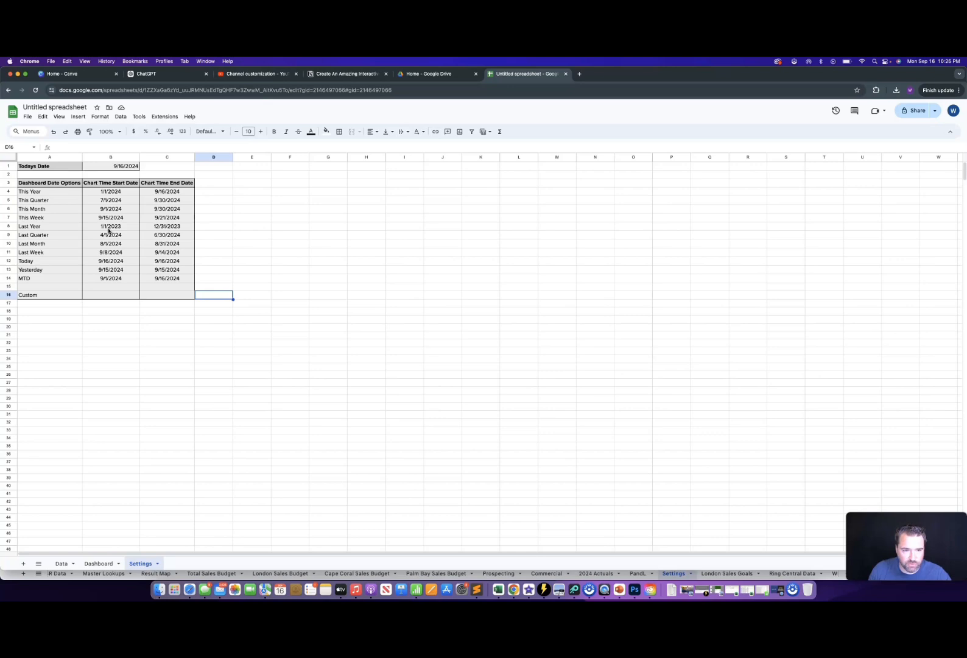
- Enter the labels Period, Start Date and End Date in cells A2 to A4 of the Dashboard sheet
{"action": "left_click", "coordinate": [101, 564]}
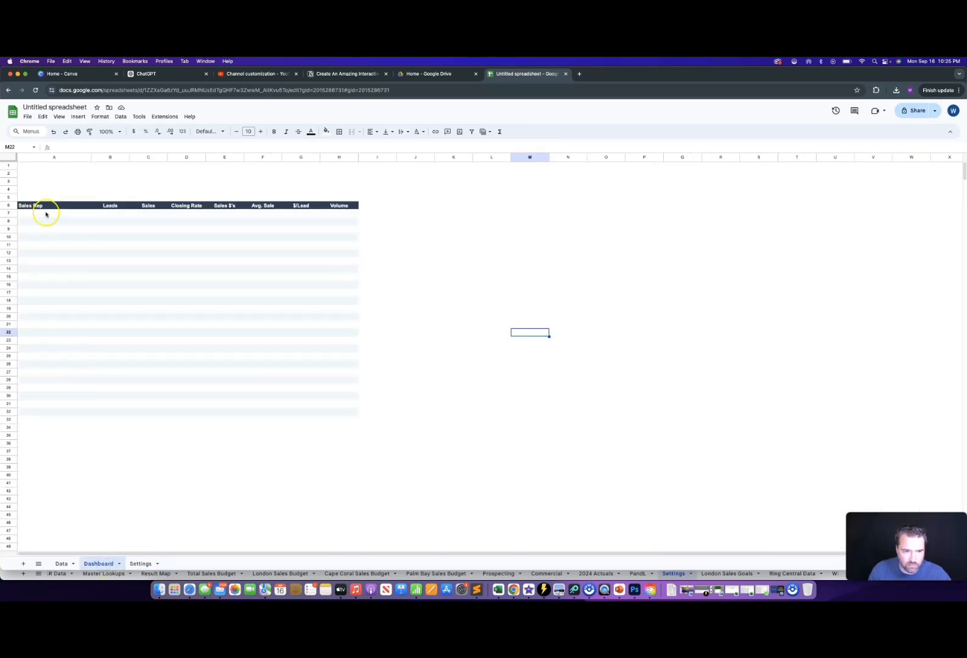
{"action": "left_click", "coordinate": [28, 174]}
{"action": "type", "text": "Pe"}
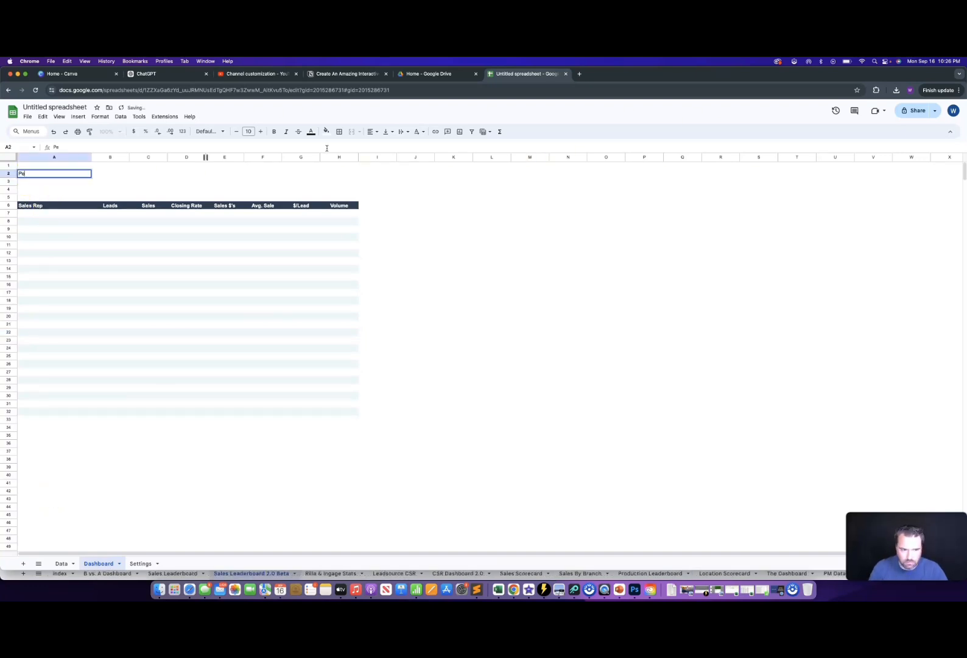
{"action": "type", "text": "riod"}
{"action": "key", "text": "Return"}
{"action": "type", "text": "S"}
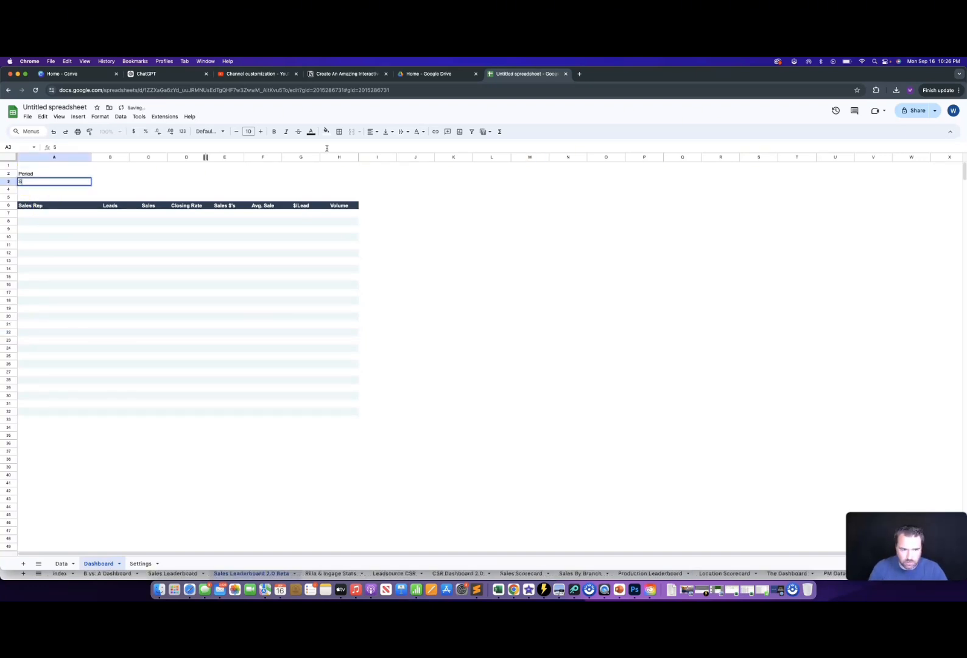
{"action": "type", "text": "tart Date"}
{"action": "key", "text": "Return"}
{"action": "type", "text": "End Dat"}
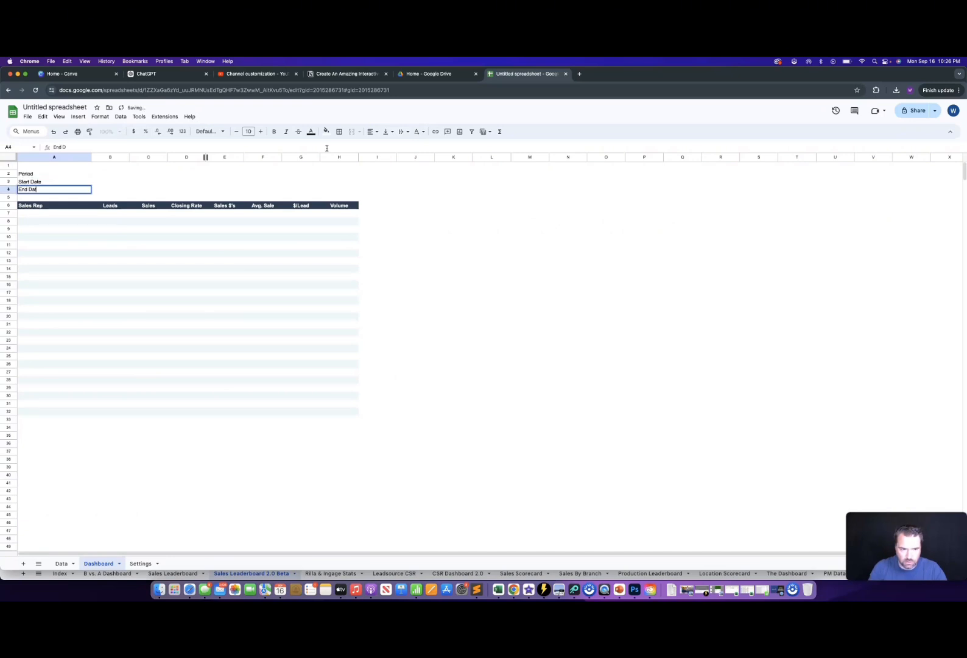
{"action": "type", "text": "e"}
{"action": "key", "text": "Return"}
- Insert a dropdown in Dashboard cell B2 that takes its options from the range Settings!A4:A14
{"action": "key", "text": "Up"}
{"action": "key", "text": "Up"}
{"action": "key", "text": "Up"}
{"action": "key", "text": "Right"}
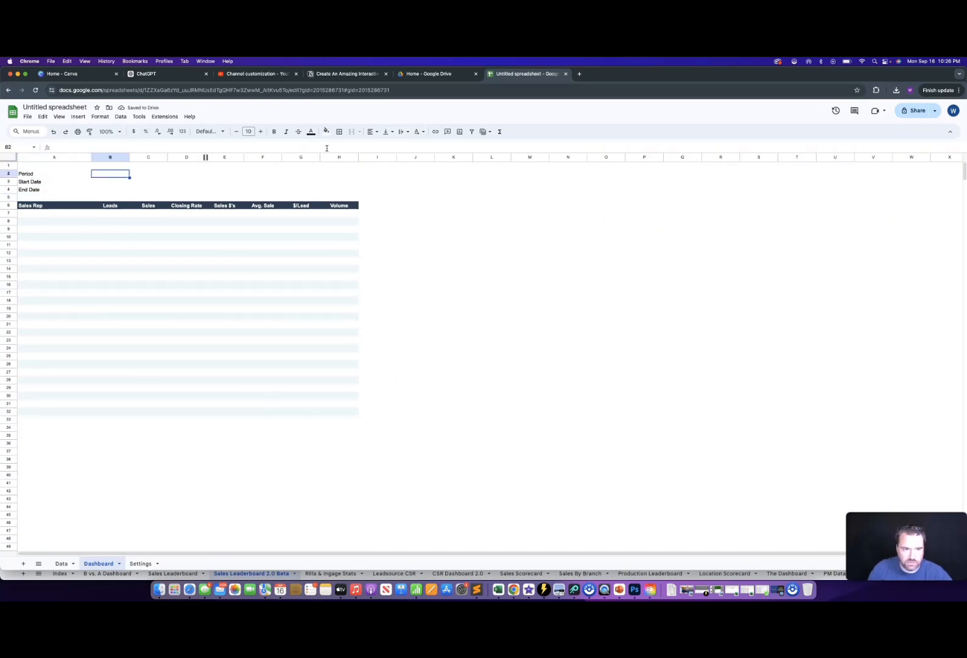
{"action": "left_click", "coordinate": [78, 117]}
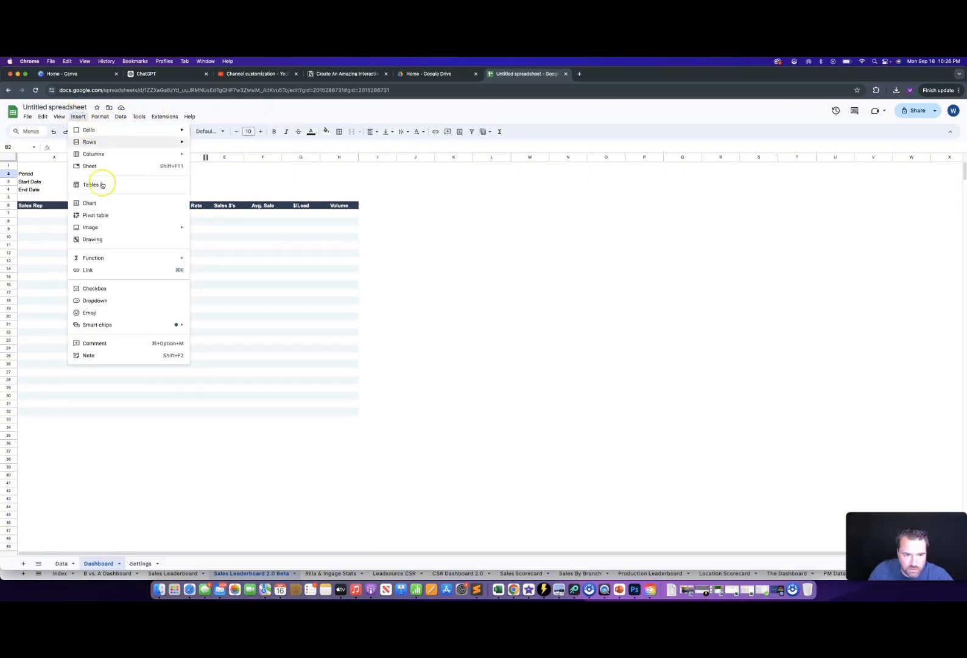
{"action": "left_click", "coordinate": [106, 301]}
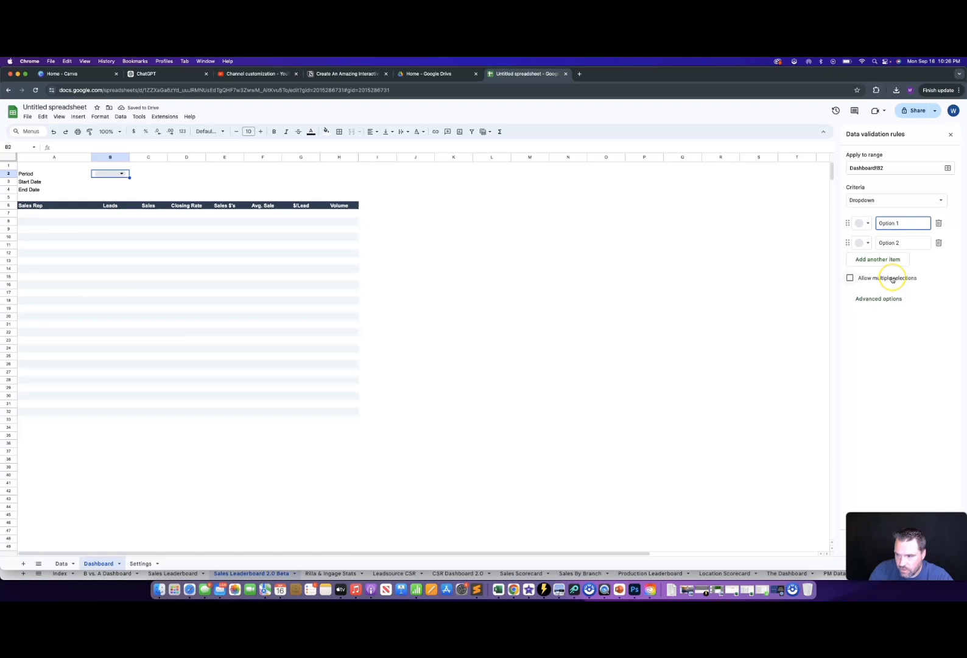
{"action": "left_click", "coordinate": [892, 201]}
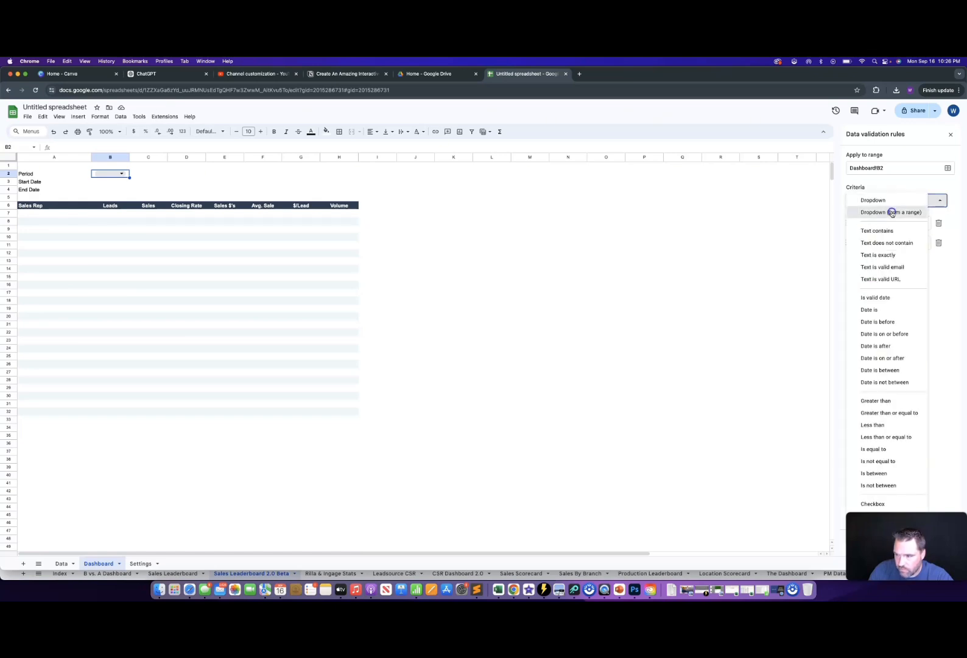
{"action": "left_click", "coordinate": [892, 212]}
{"action": "left_click", "coordinate": [940, 222]}
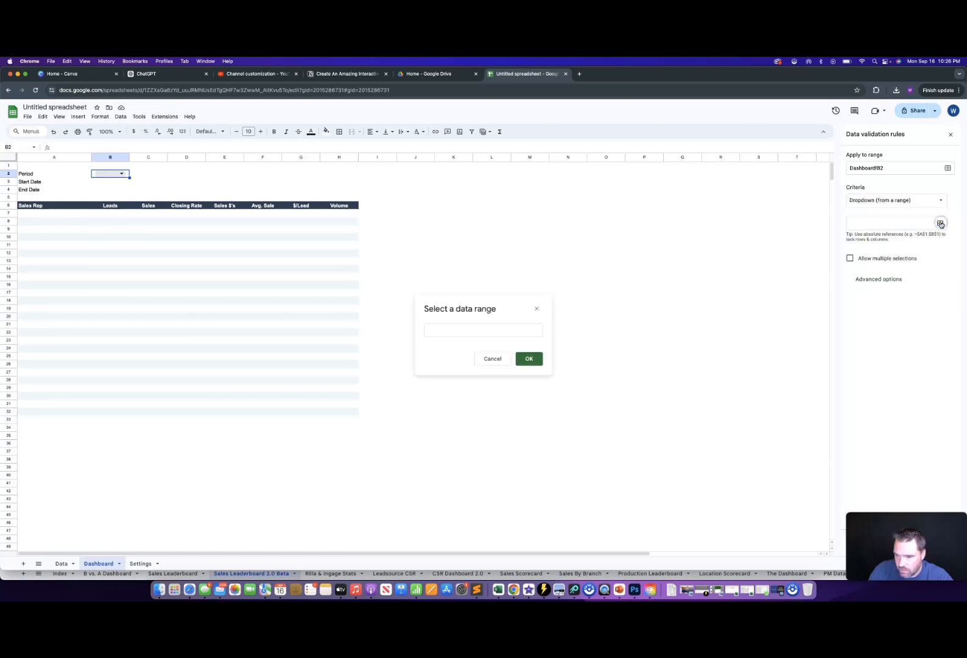
{"action": "left_click", "coordinate": [140, 564]}
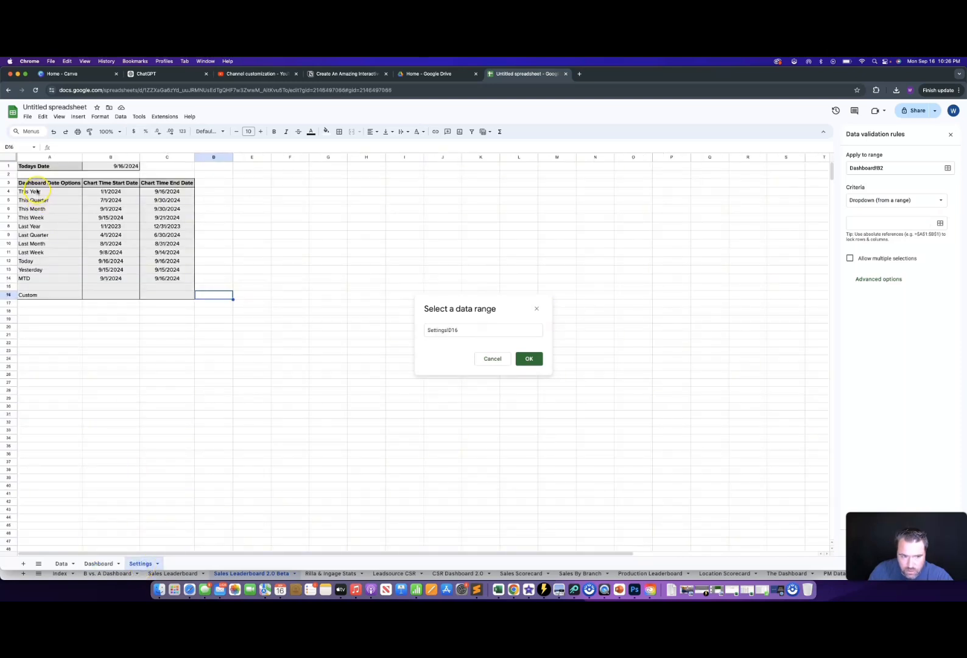
{"action": "left_click_drag", "start_coordinate": [36, 192], "coordinate": [36, 277]}
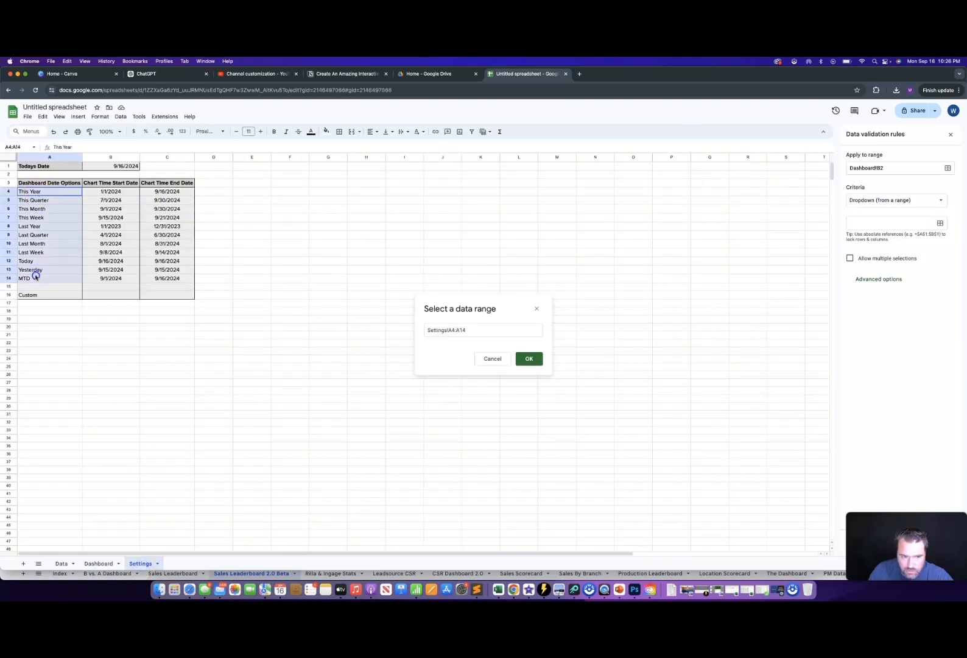
{"action": "left_click", "coordinate": [528, 359]}
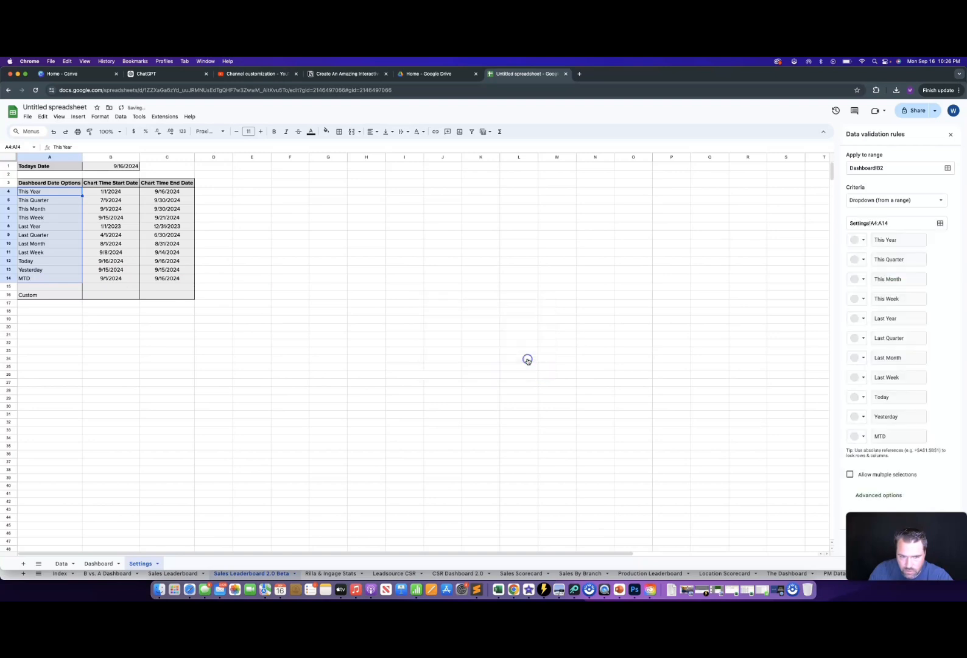
- Choose This Month in the period dropdown on the Dashboard sheet
{"action": "left_click", "coordinate": [98, 563]}
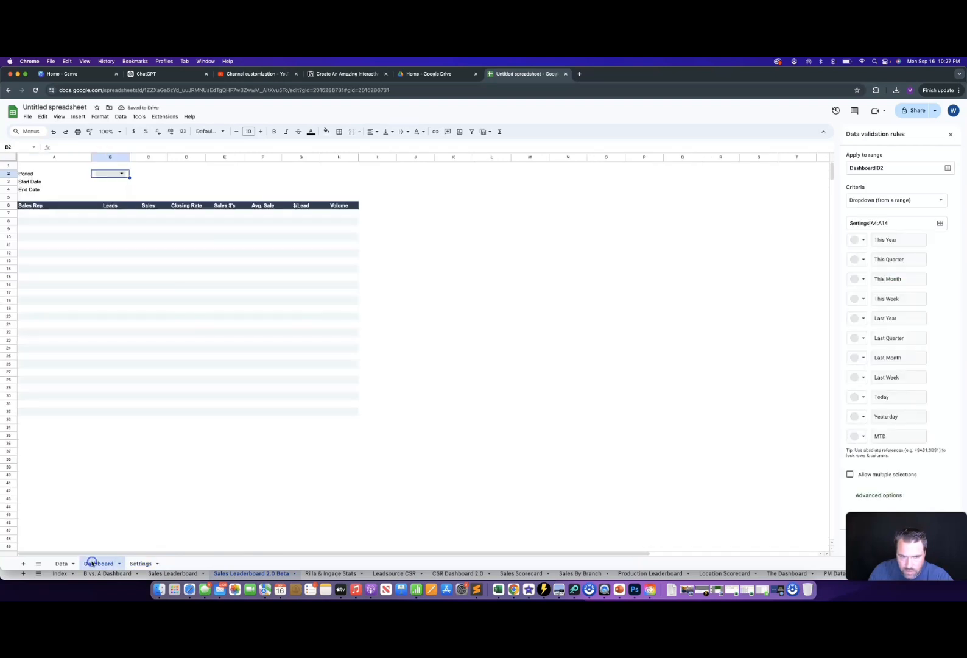
{"action": "left_click", "coordinate": [122, 174]}
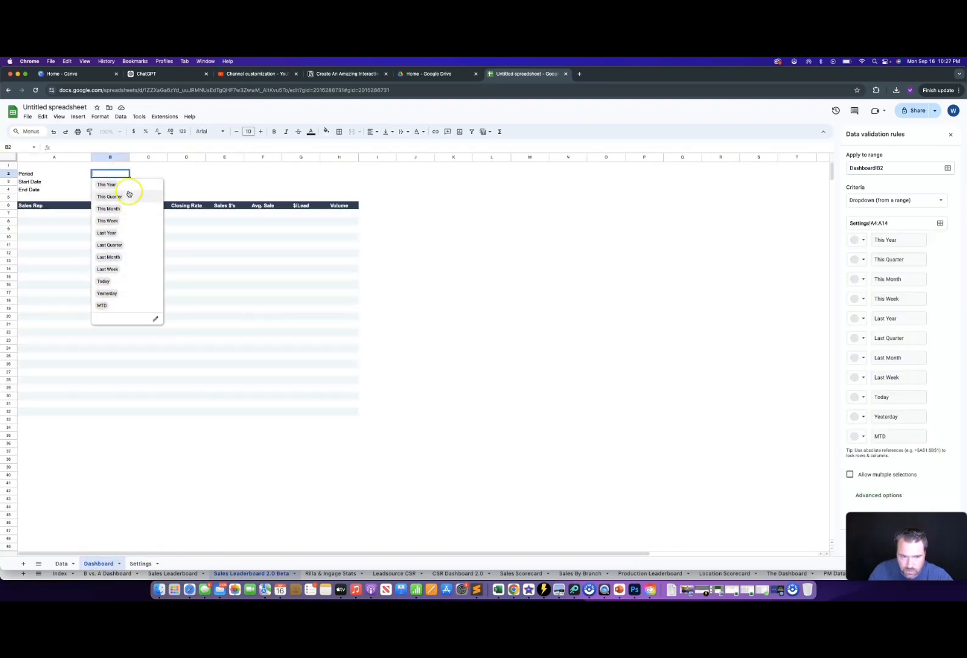
{"action": "left_click", "coordinate": [114, 208]}
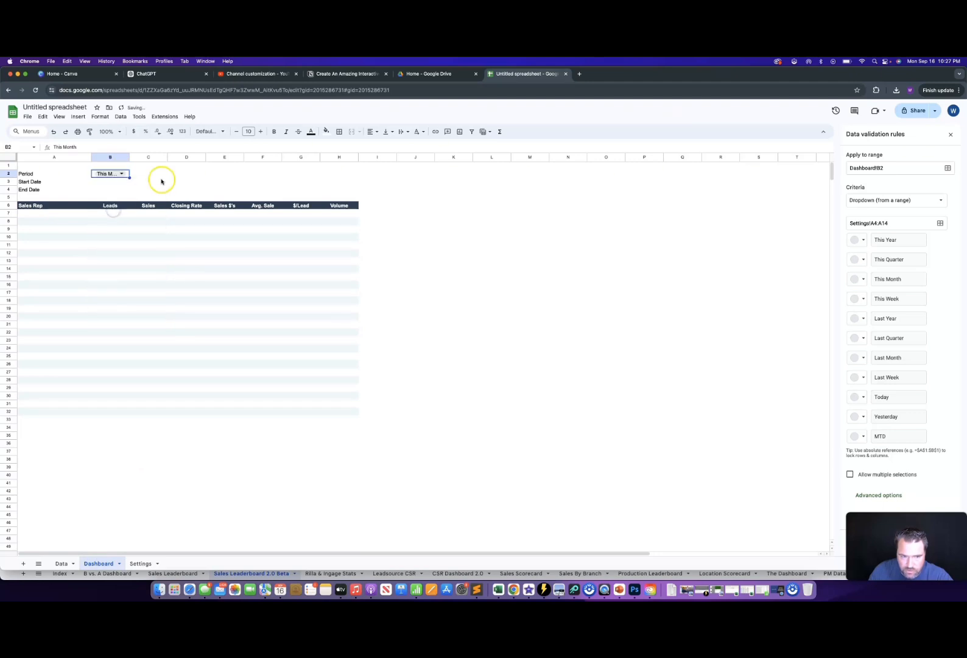
- Try auto-fitting column B to the period dropdown, undo the width change and check the dropdown's options
{"action": "double_click", "coordinate": [129, 157]}
{"action": "left_click", "coordinate": [115, 185]}
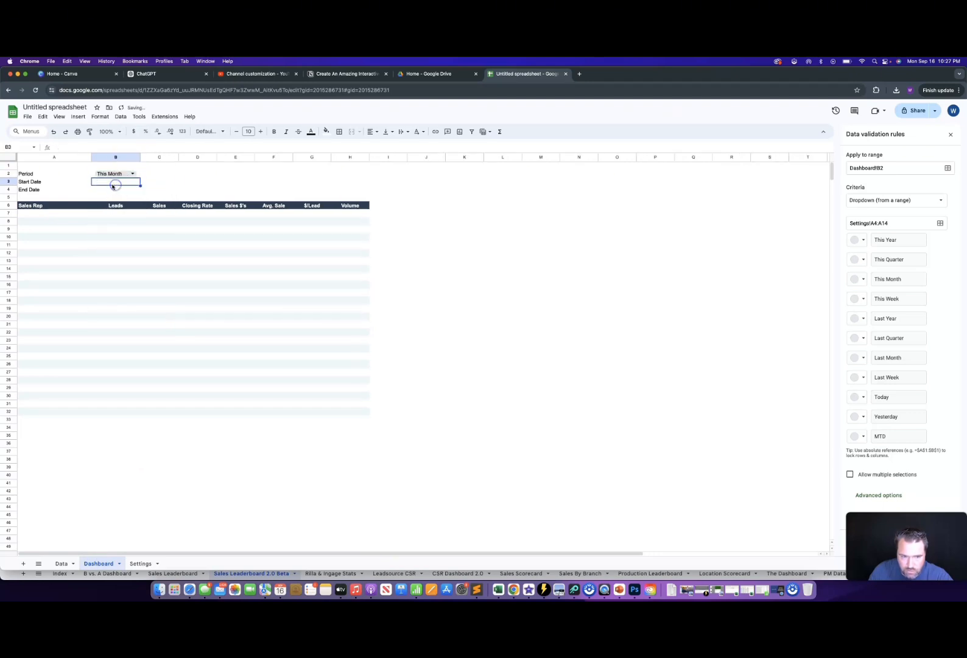
{"action": "key", "text": "super+z"}
{"action": "left_click", "coordinate": [121, 174]}
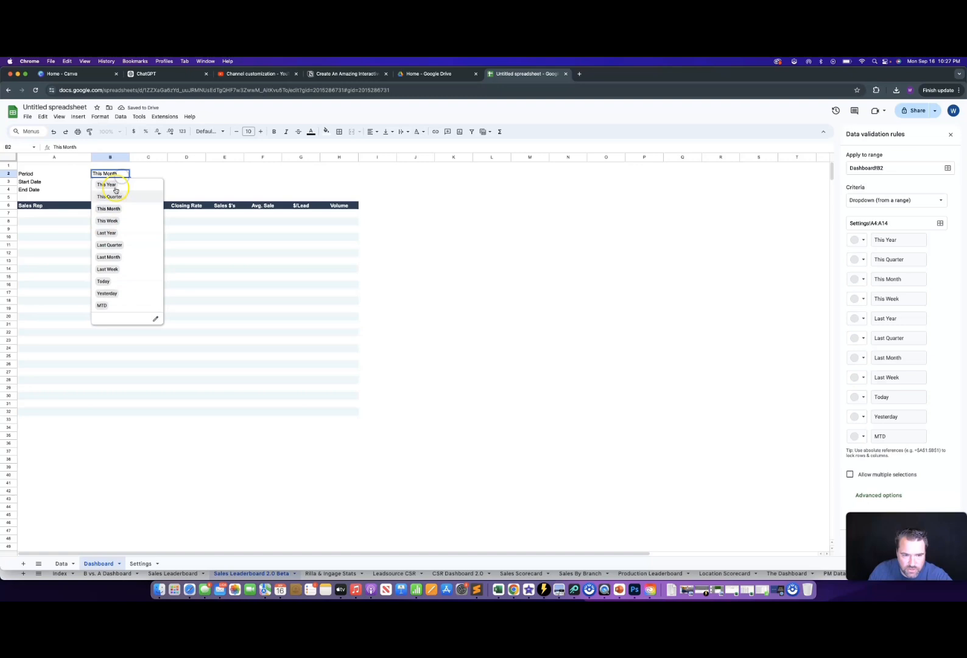
{"action": "left_click", "coordinate": [172, 185]}
- Merge cells B2:C2 so that the period dropdown spans both columns
{"action": "left_click_drag", "start_coordinate": [126, 173], "coordinate": [145, 175]}
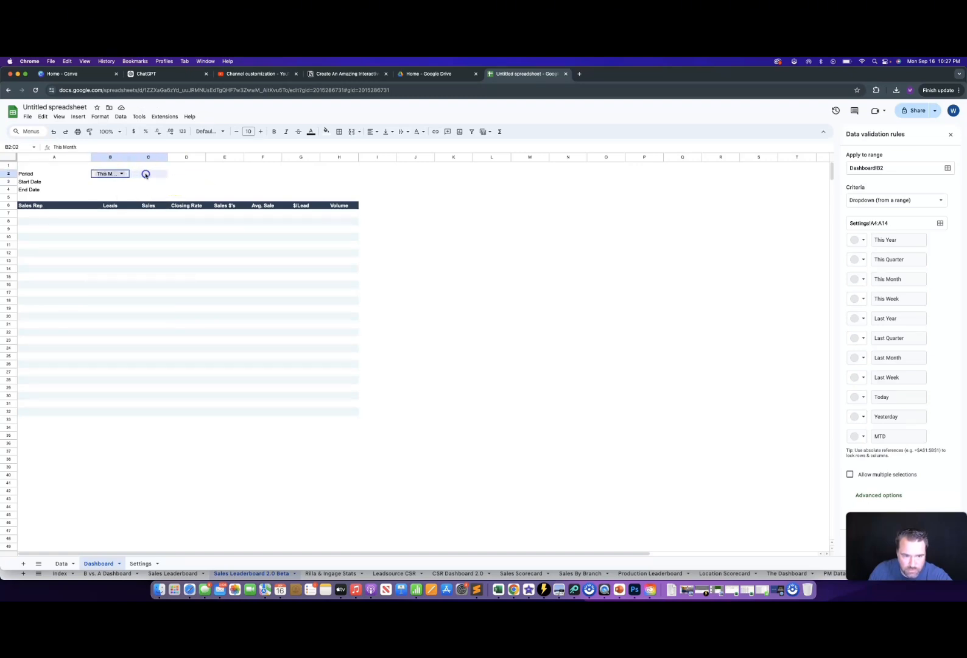
{"action": "left_click", "coordinate": [100, 117]}
{"action": "mouse_move", "coordinate": [111, 150]}
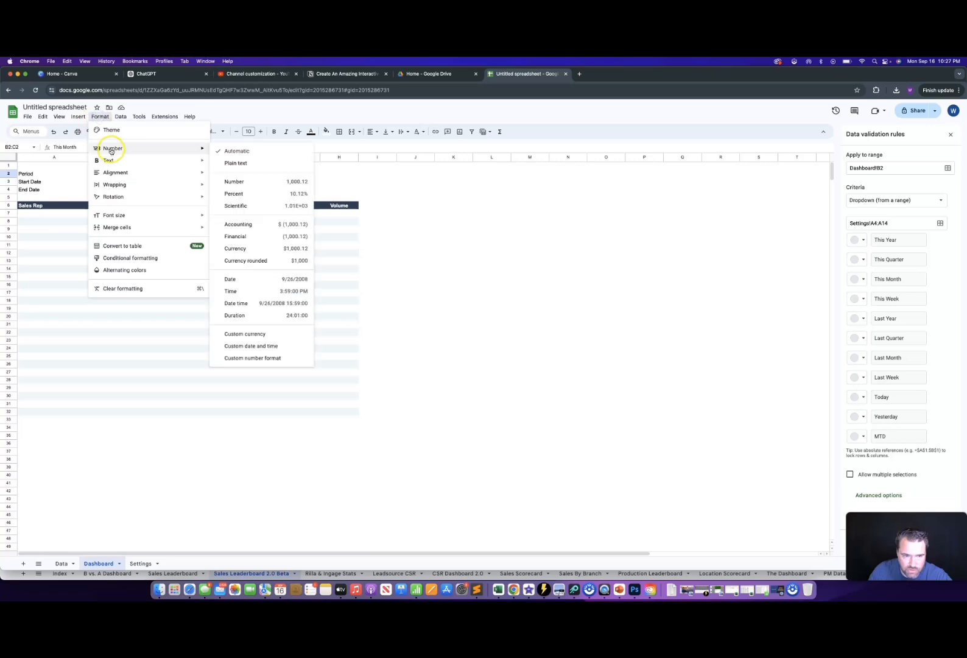
{"action": "mouse_move", "coordinate": [136, 231]}
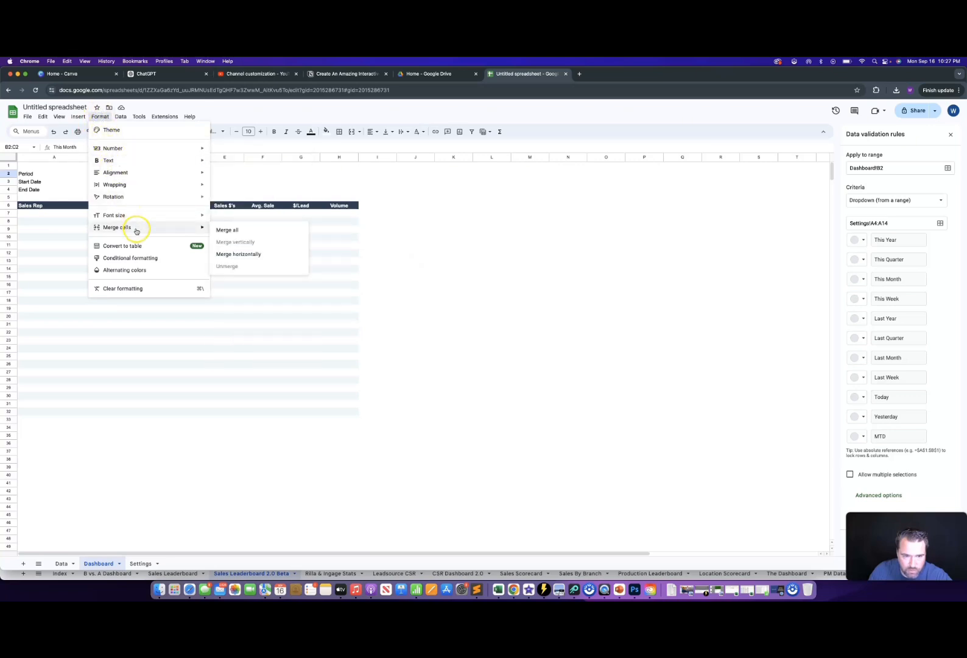
{"action": "left_click", "coordinate": [226, 230]}
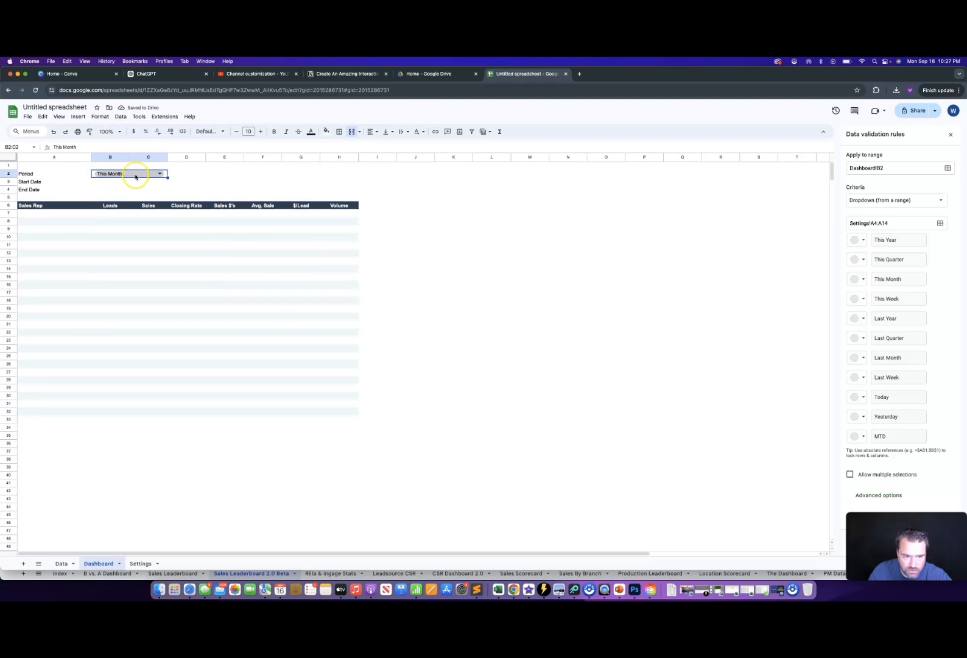
- Merge cells B3:C4 horizontally on the Dashboard sheet so the start and end date rows each span two columns
{"action": "left_click", "coordinate": [160, 173]}
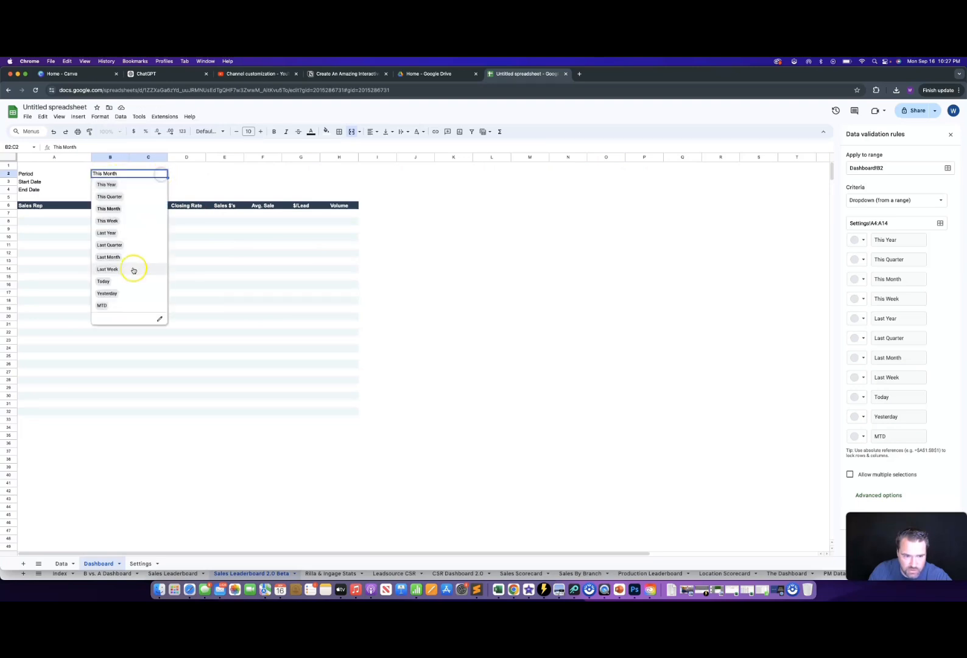
{"action": "left_click", "coordinate": [209, 176]}
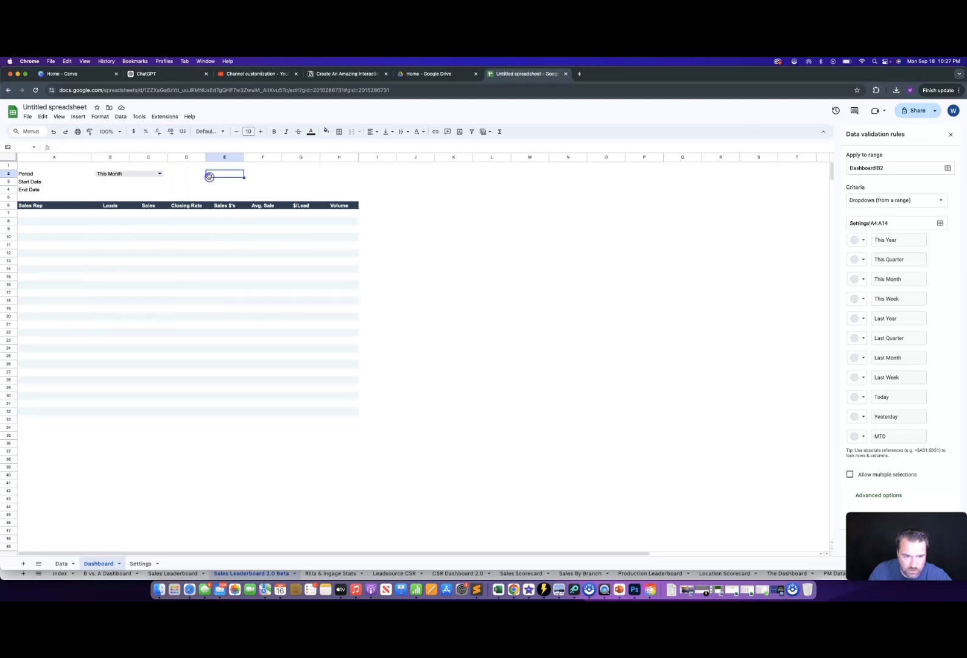
{"action": "left_click_drag", "start_coordinate": [102, 181], "coordinate": [141, 187]}
{"action": "left_click", "coordinate": [97, 116]}
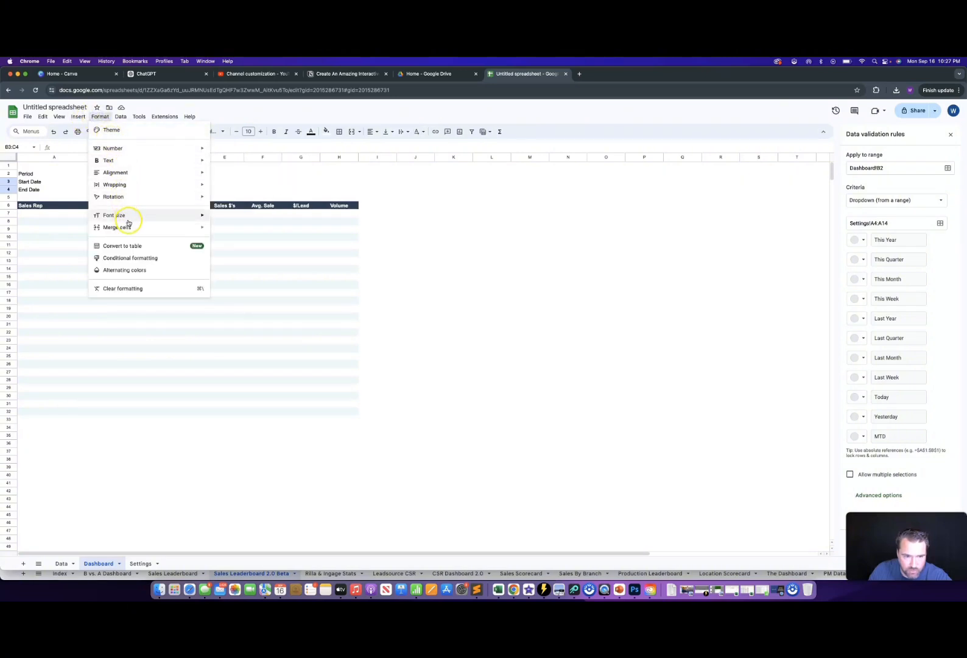
{"action": "mouse_move", "coordinate": [129, 228]}
{"action": "left_click", "coordinate": [263, 254]}
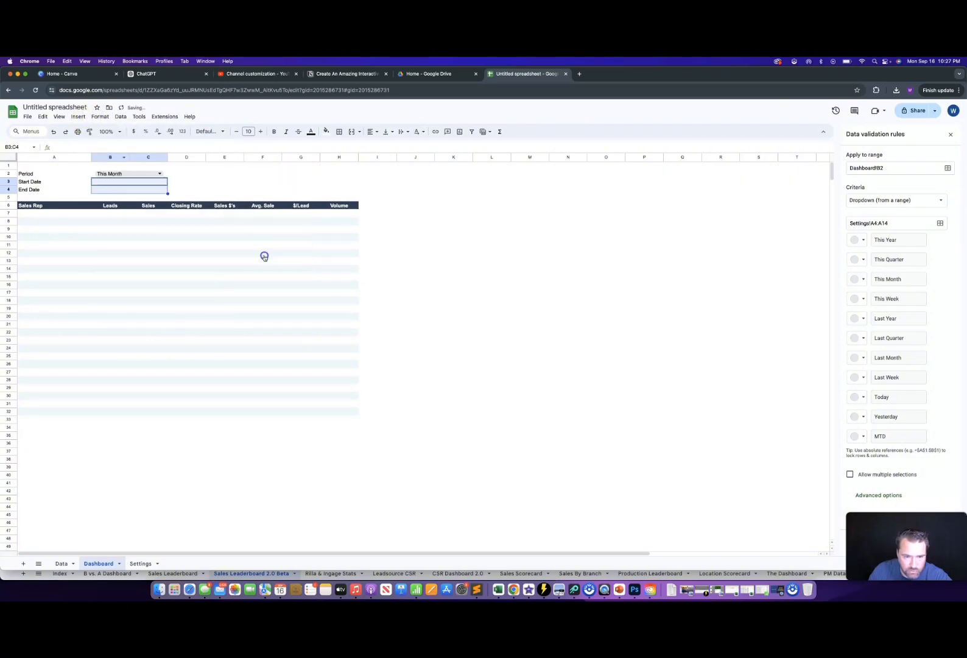
- Enter the formula =vlookup(B2,Settings!A:B,2,false) in the Start Date cell B3 of the Dashboard sheet
{"action": "left_click", "coordinate": [129, 183]}
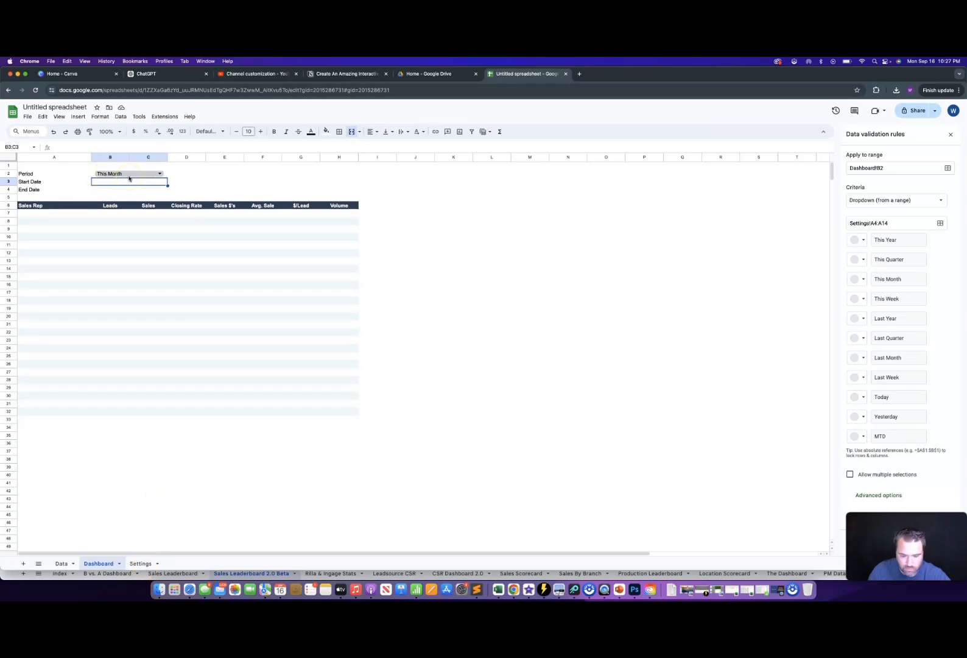
{"action": "type", "text": "="}
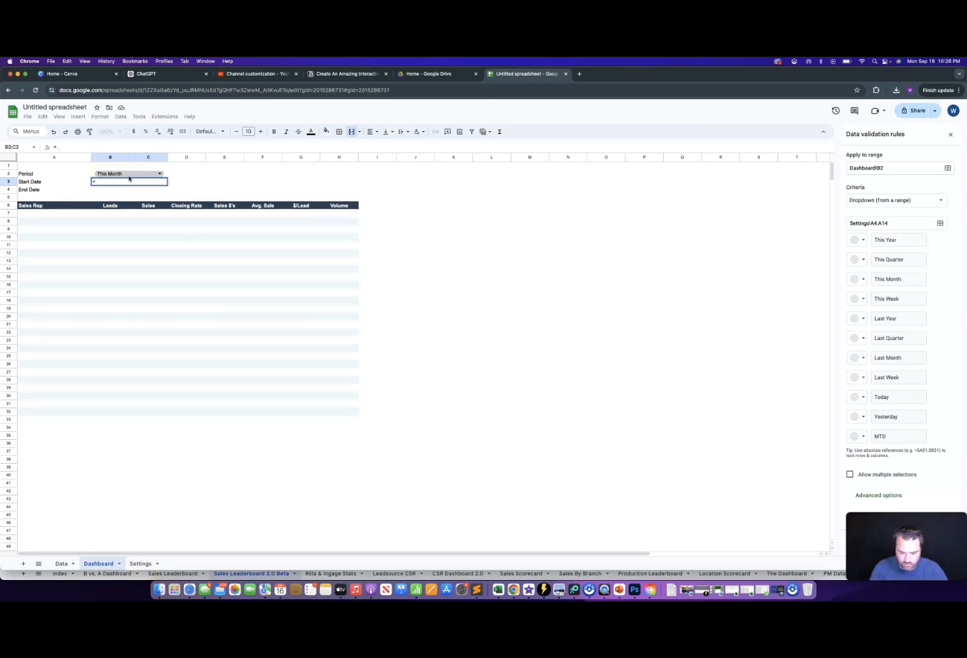
{"action": "type", "text": "vlookup"}
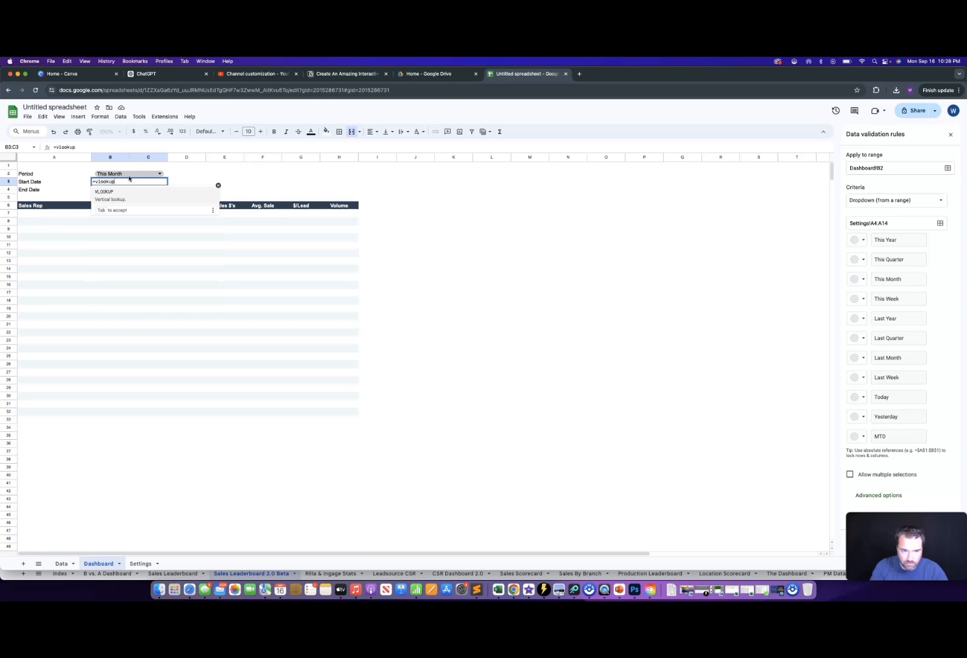
{"action": "type", "text": "("}
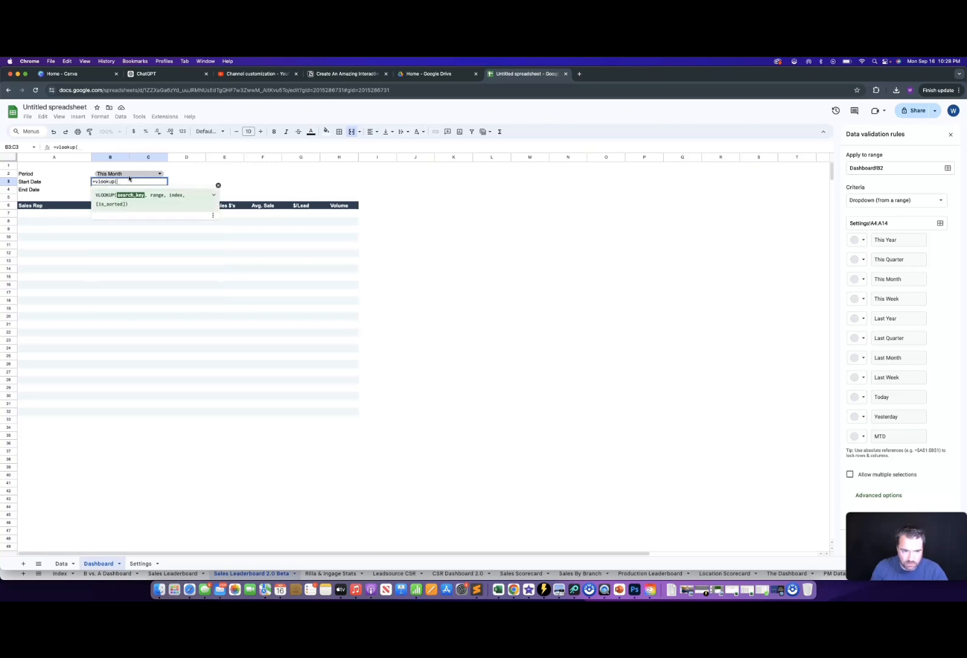
{"action": "left_click", "coordinate": [129, 178]}
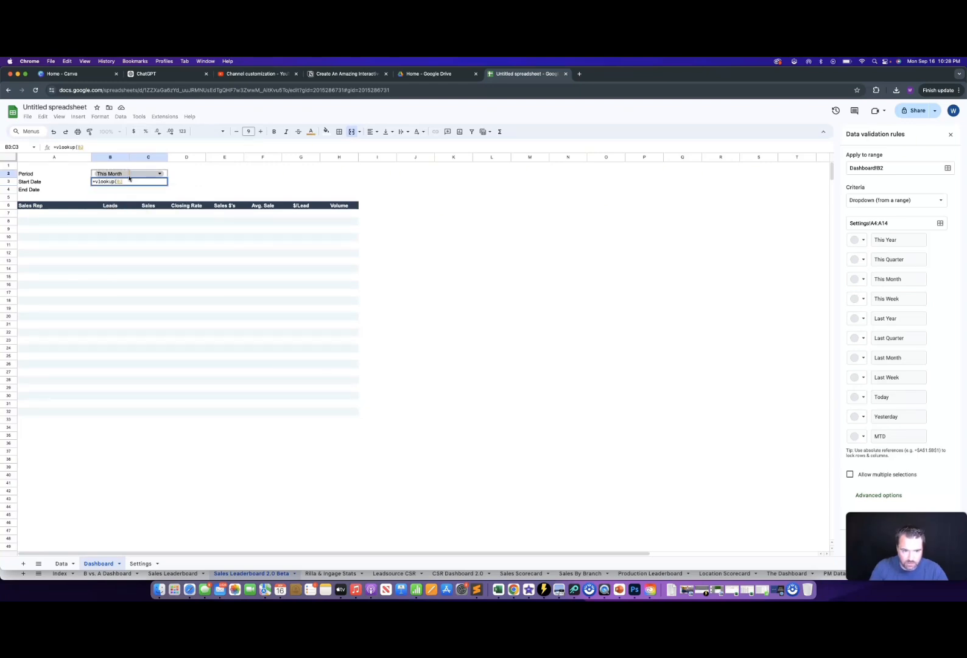
{"action": "type", "text": ","}
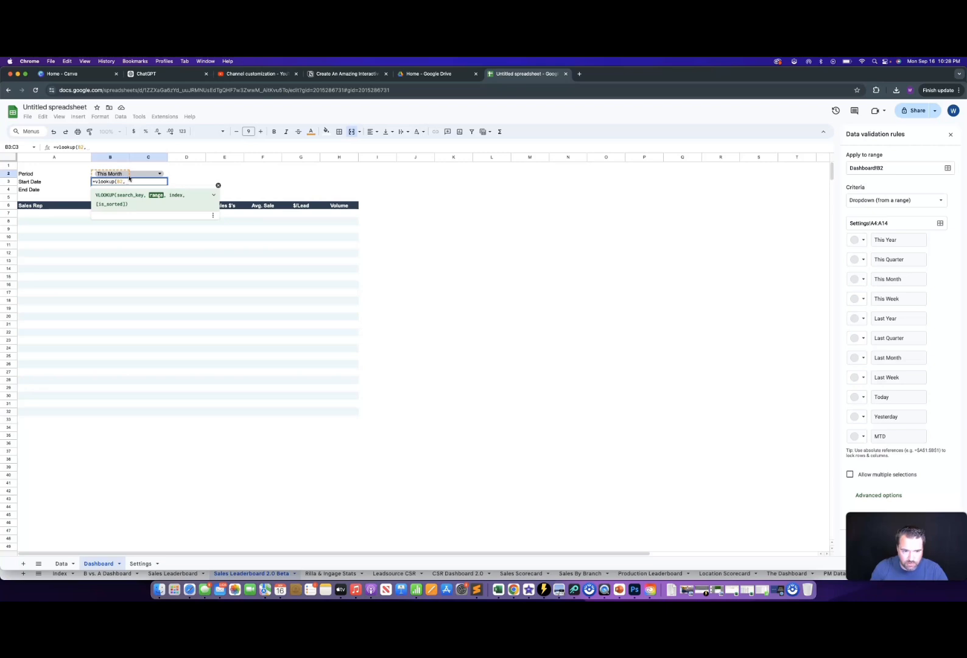
{"action": "left_click", "coordinate": [140, 564]}
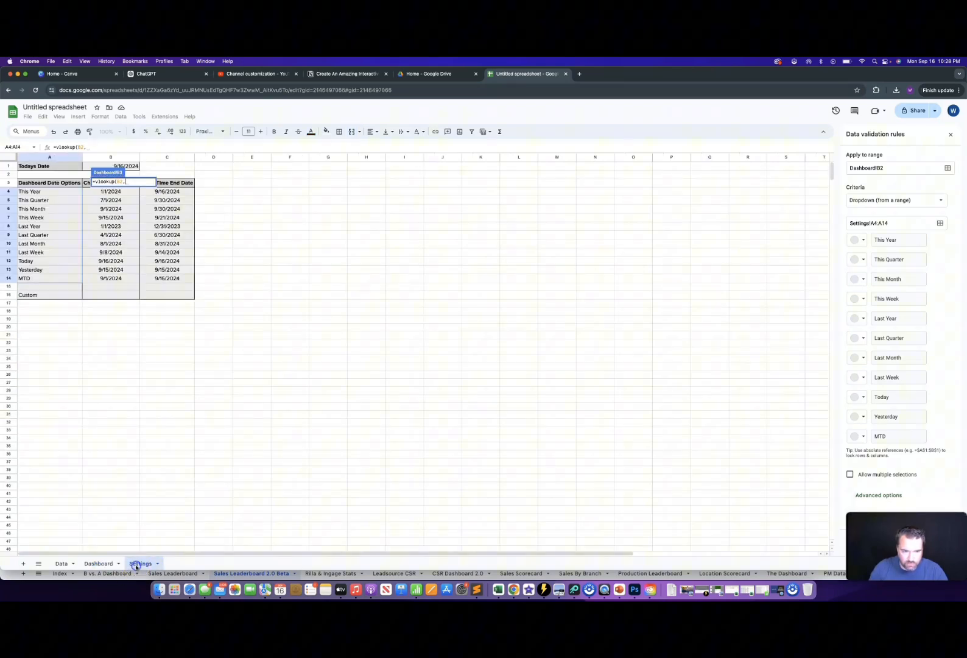
{"action": "left_click", "coordinate": [36, 158]}
{"action": "left_click_drag", "start_coordinate": [35, 158], "coordinate": [121, 158]}
{"action": "type", "text": ","}
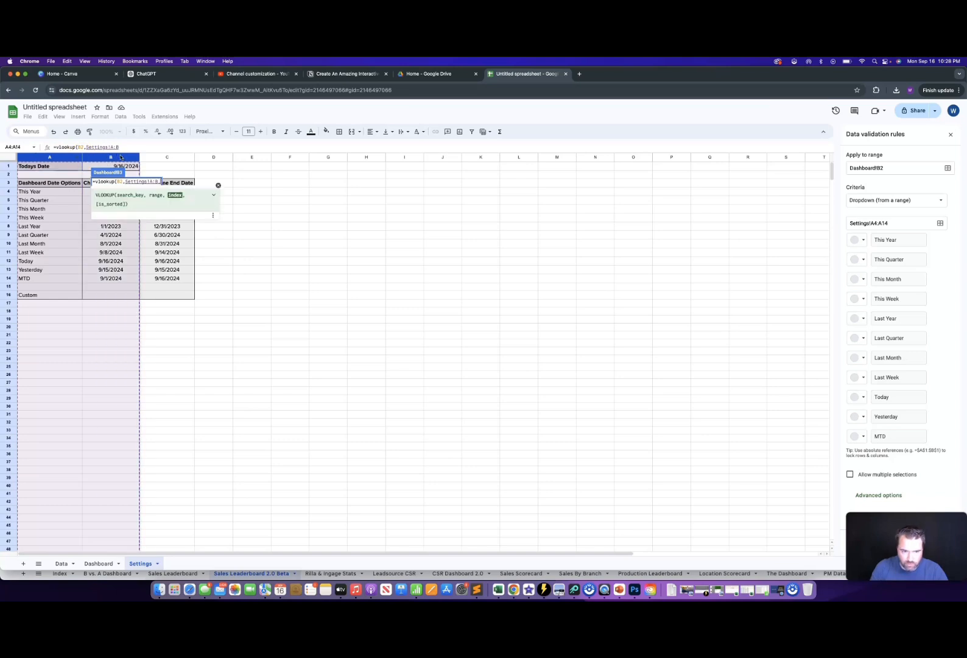
{"action": "type", "text": "2"}
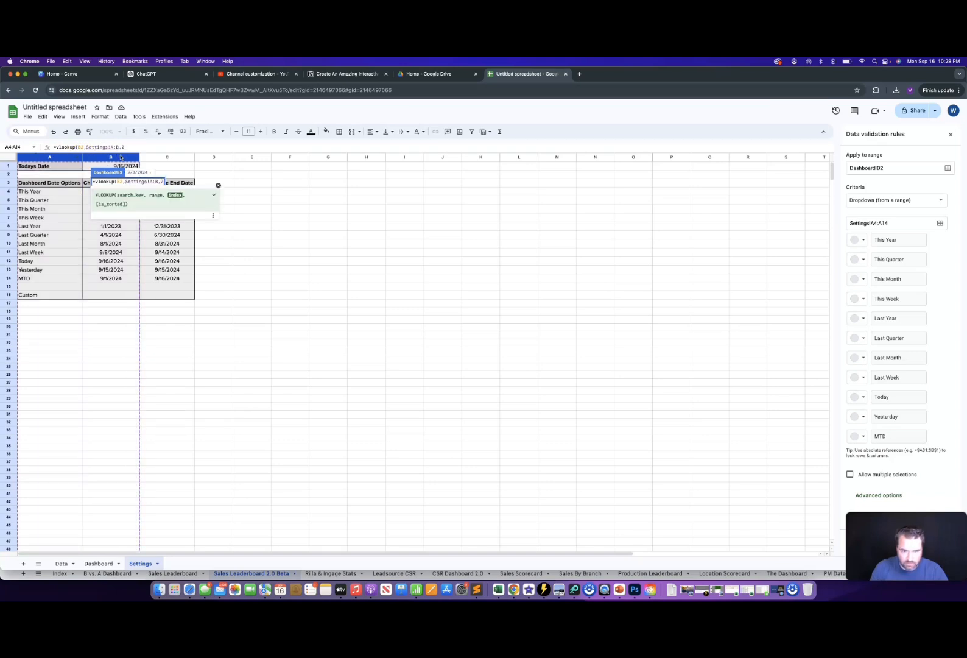
{"action": "type", "text": ",false)"}
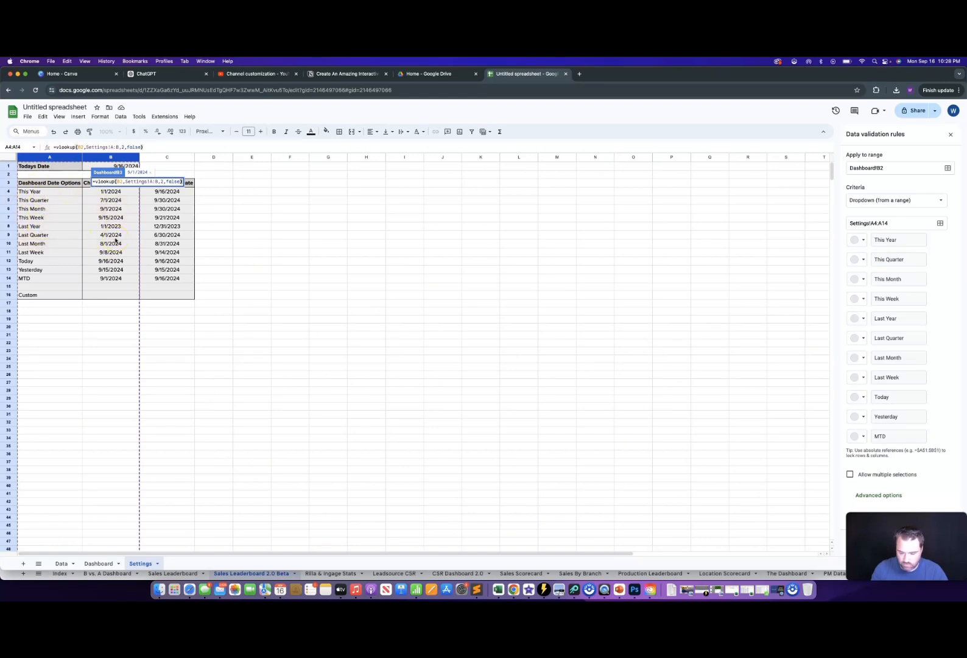
{"action": "key", "text": "Return"}
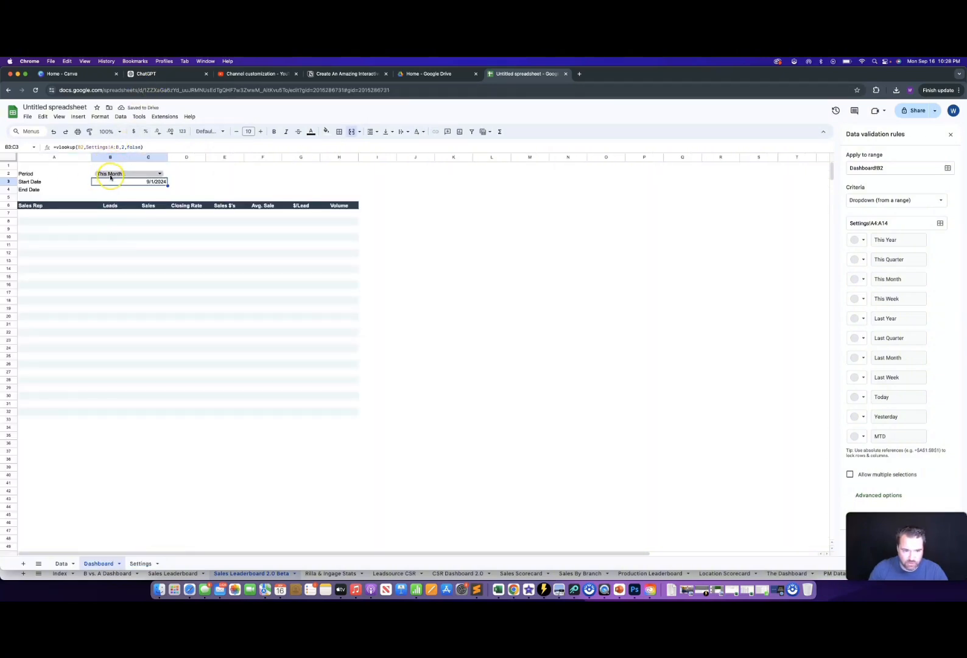
- Check the date options on the Settings sheet, and centre the start date on the Dashboard sheet
{"action": "left_click", "coordinate": [141, 563]}
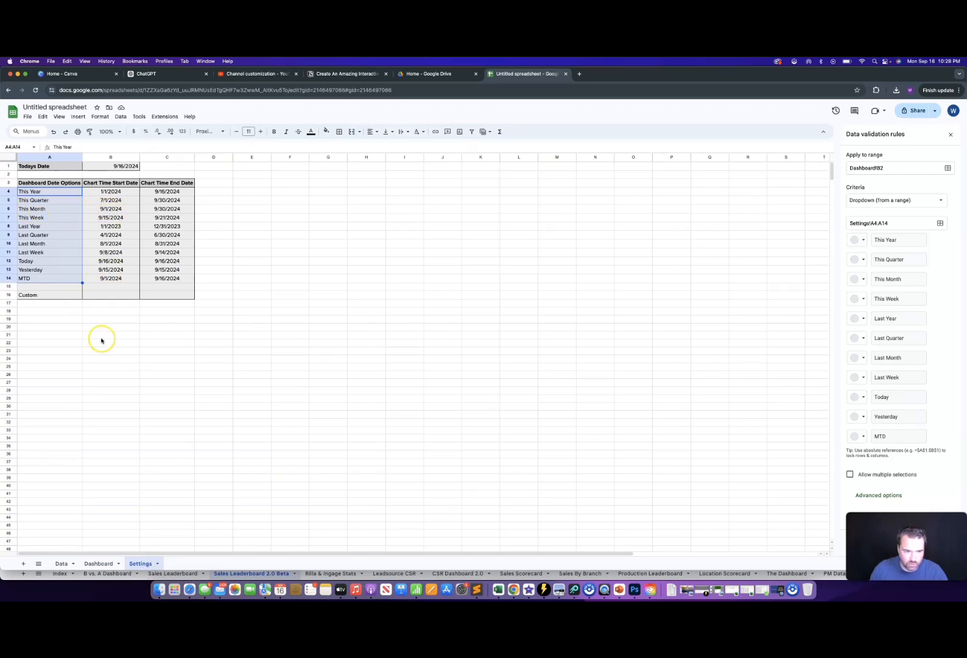
{"action": "left_click", "coordinate": [95, 564]}
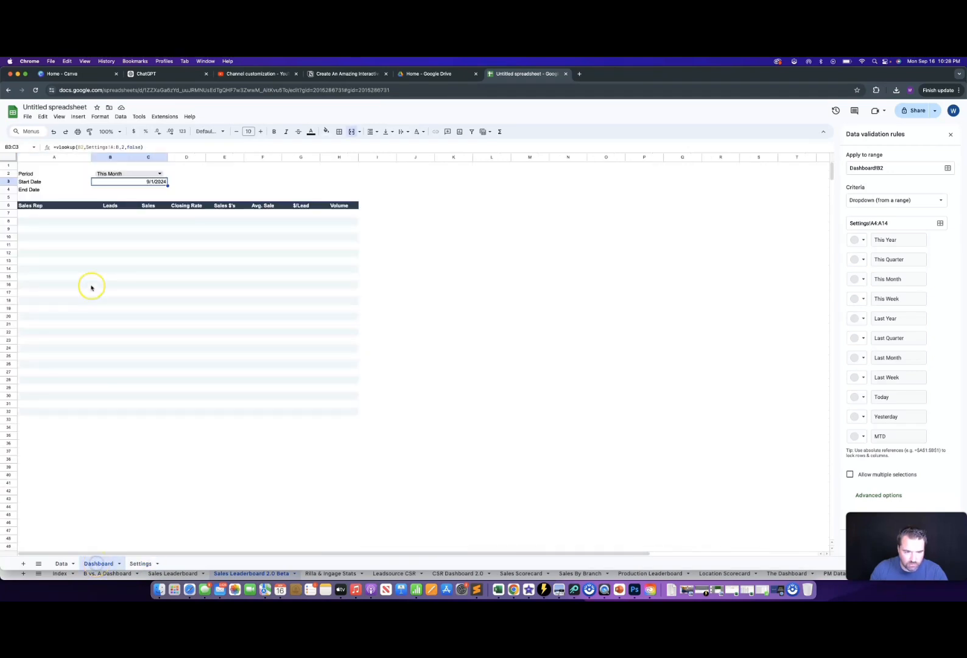
{"action": "left_click", "coordinate": [369, 131]}
{"action": "left_click", "coordinate": [381, 145]}
- Enter the formula =vlookup(B2,Settings!A:C,3,false) in the End Date cell B4 of the Dashboard sheet
{"action": "left_click", "coordinate": [130, 190]}
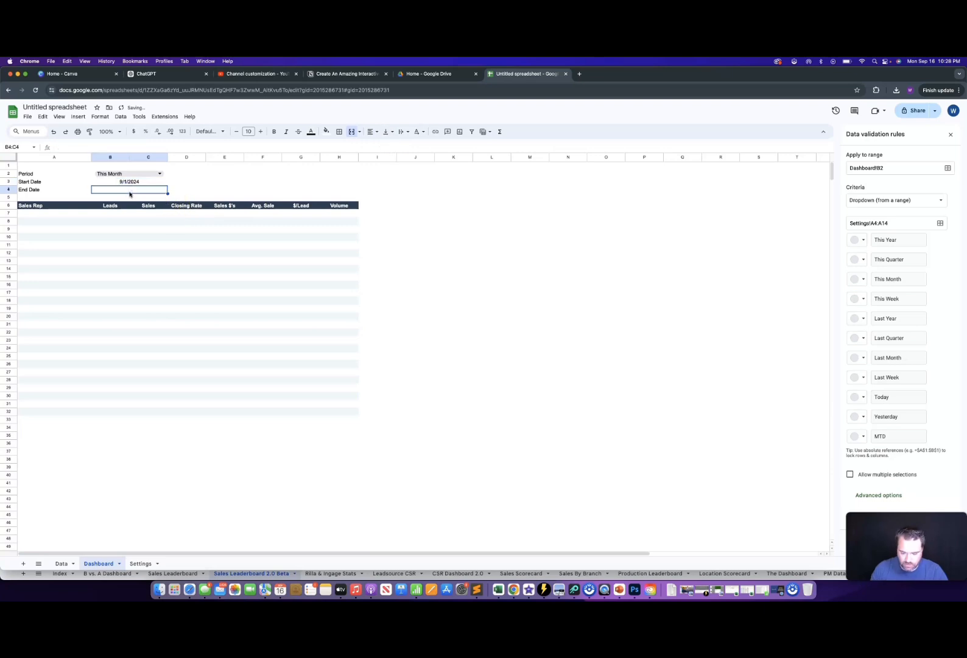
{"action": "type", "text": "=vlo"}
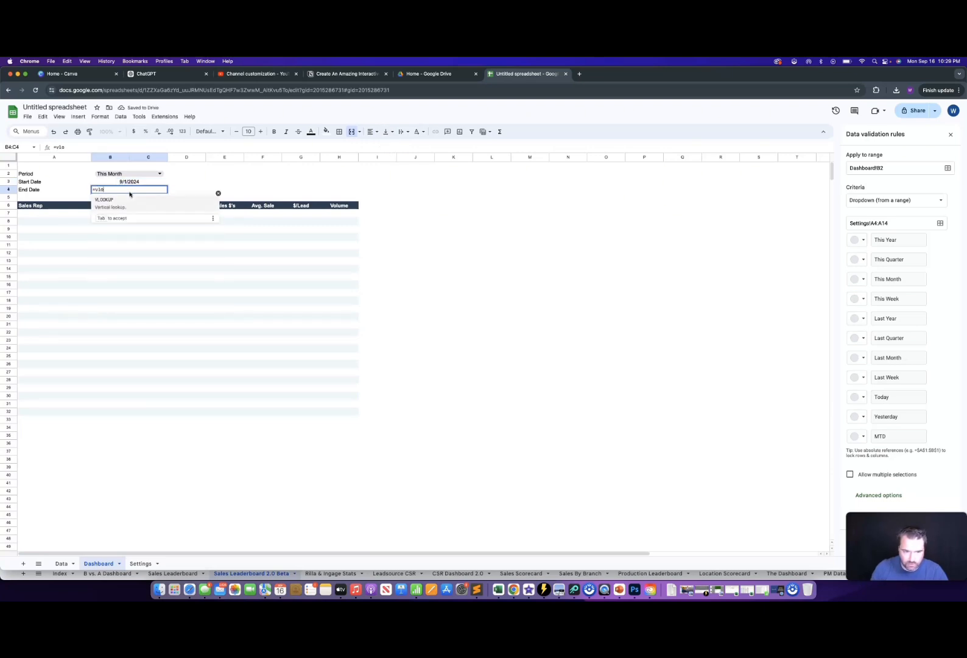
{"action": "type", "text": "okup(B2"}
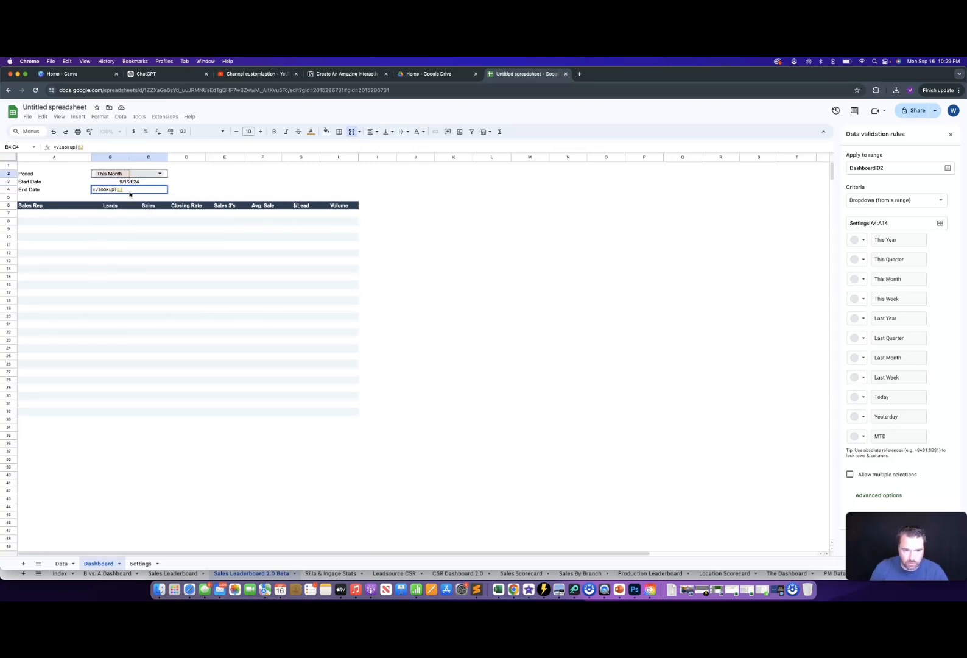
{"action": "type", "text": ","}
{"action": "left_click", "coordinate": [140, 562]}
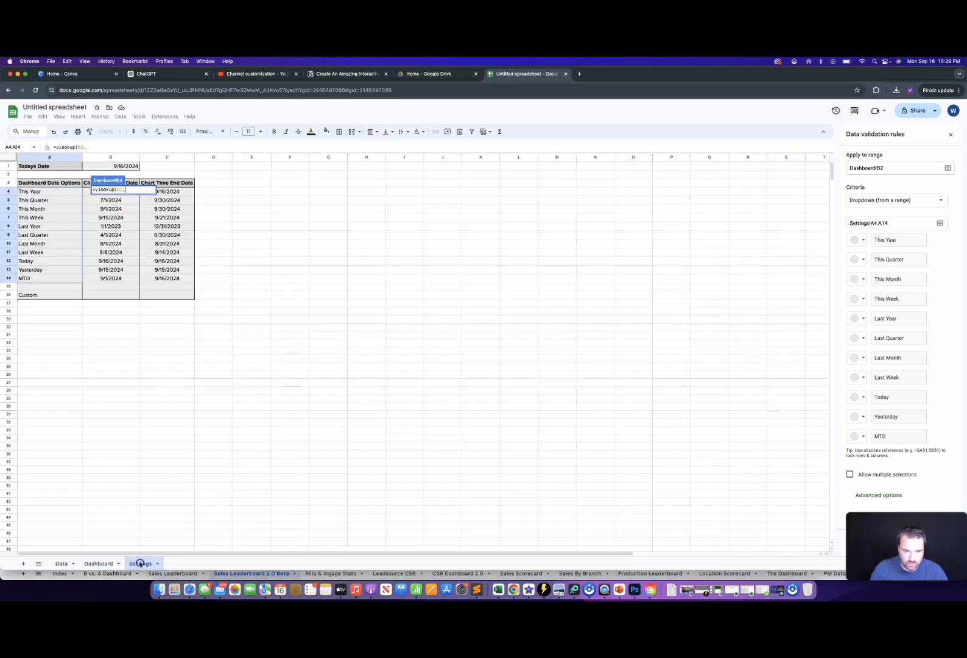
{"action": "left_click", "coordinate": [36, 157]}
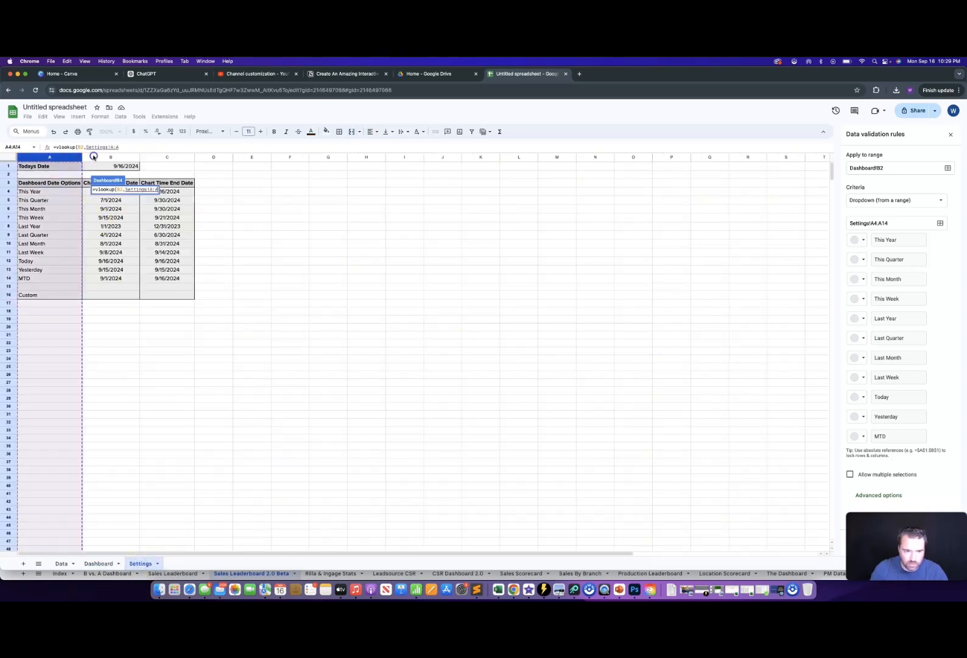
{"action": "left_click_drag", "start_coordinate": [93, 157], "coordinate": [159, 158]}
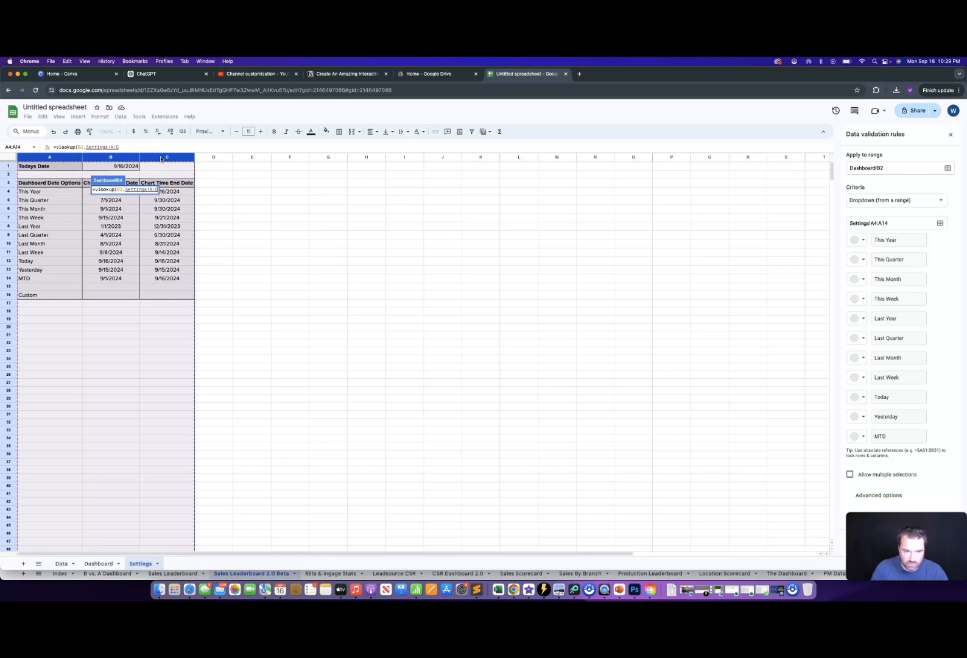
{"action": "type", "text": ","}
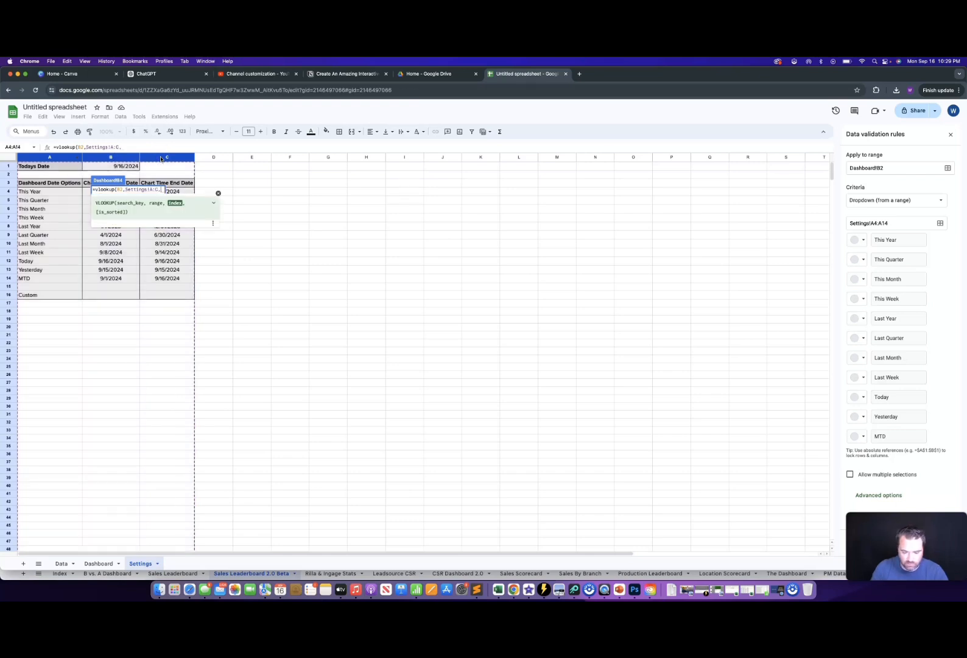
{"action": "type", "text": "3,false)"}
{"action": "key", "text": "Return"}
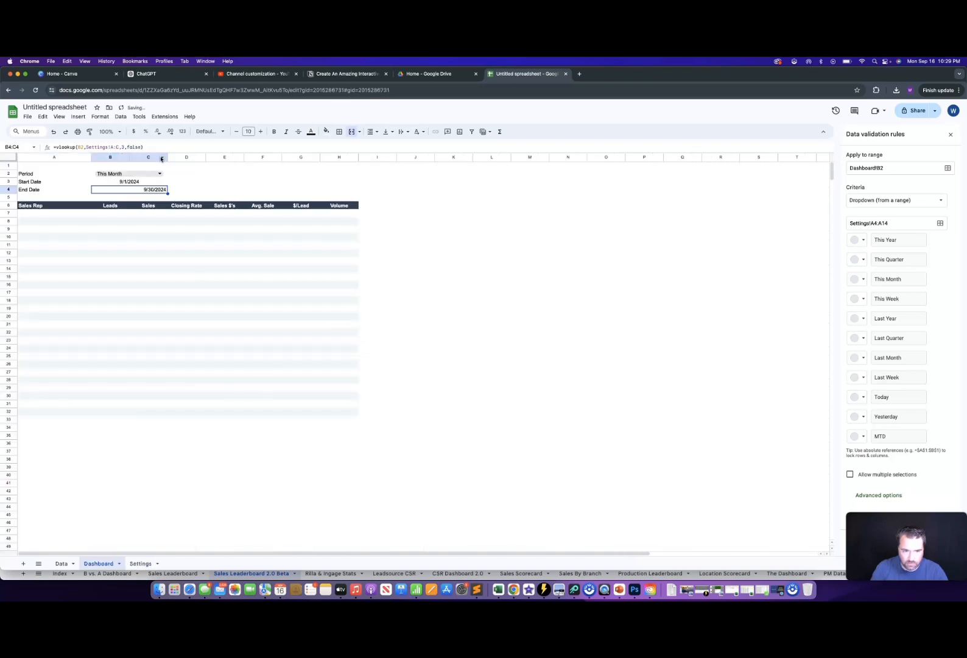
- Try centring the end date, and left-align both the start and end dates in B3:C4
{"action": "left_click", "coordinate": [371, 131]}
{"action": "left_click", "coordinate": [383, 146]}
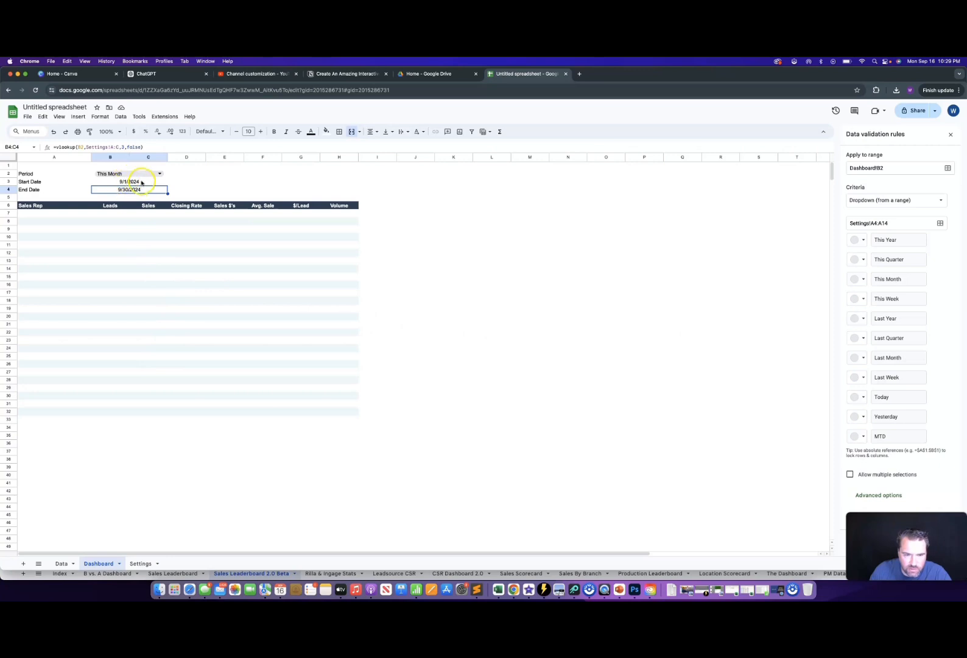
{"action": "left_click_drag", "start_coordinate": [142, 182], "coordinate": [140, 189]}
{"action": "left_click", "coordinate": [371, 132]}
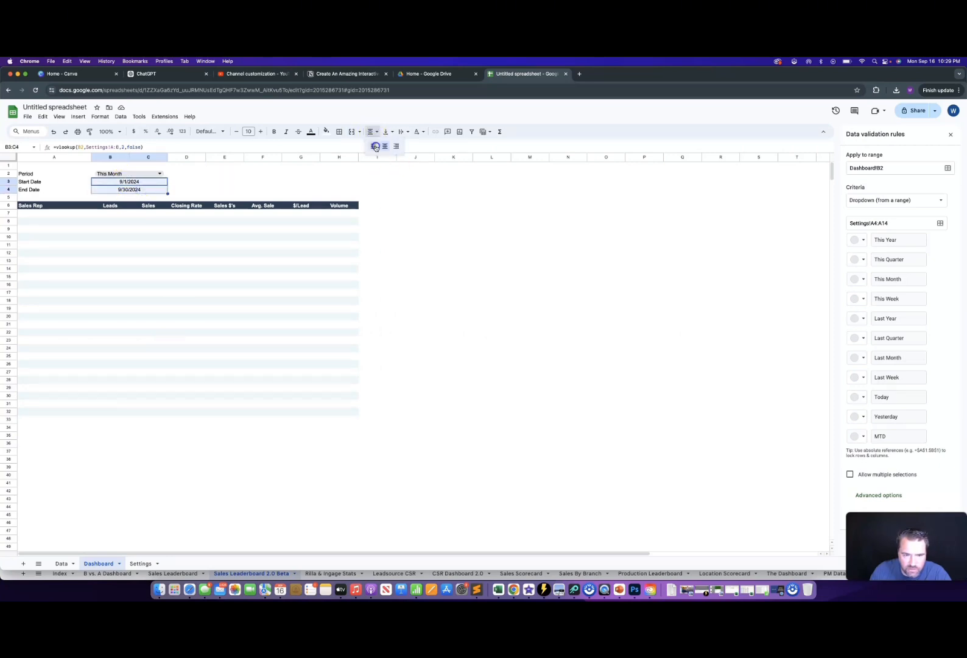
{"action": "left_click", "coordinate": [376, 147]}
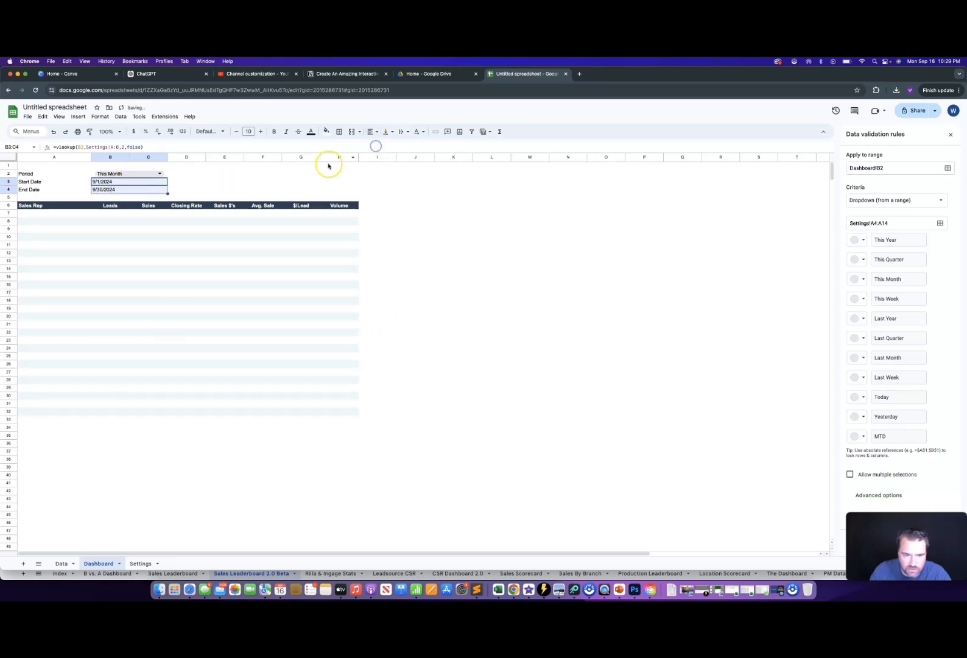
- Change the period dropdown's display style to Arrow in its data validation rule, and check the dropdown's options
{"action": "left_click", "coordinate": [124, 174]}
{"action": "left_click", "coordinate": [160, 320]}
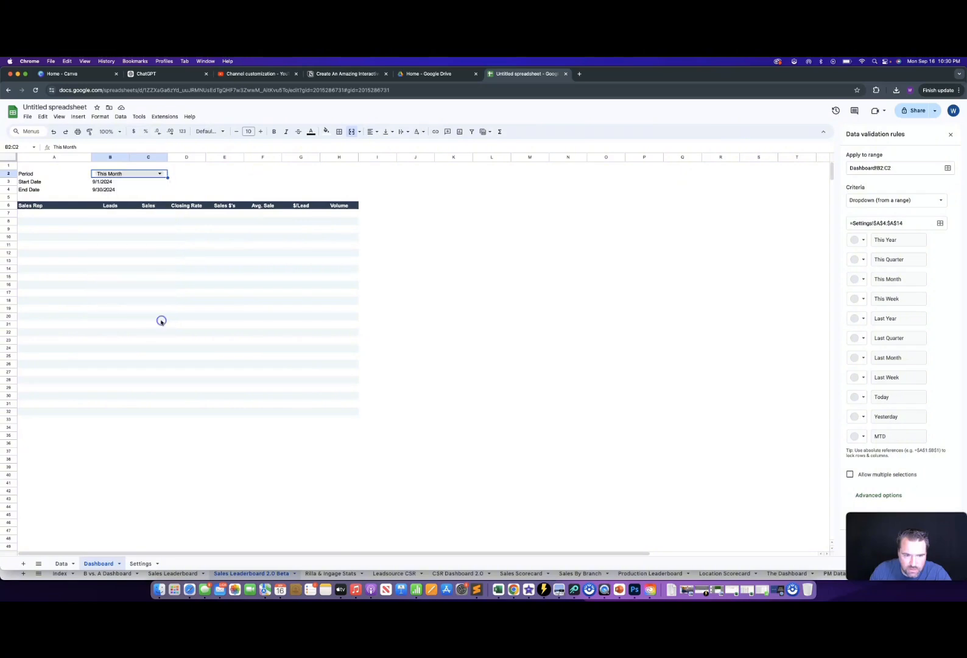
{"action": "left_click", "coordinate": [878, 494]}
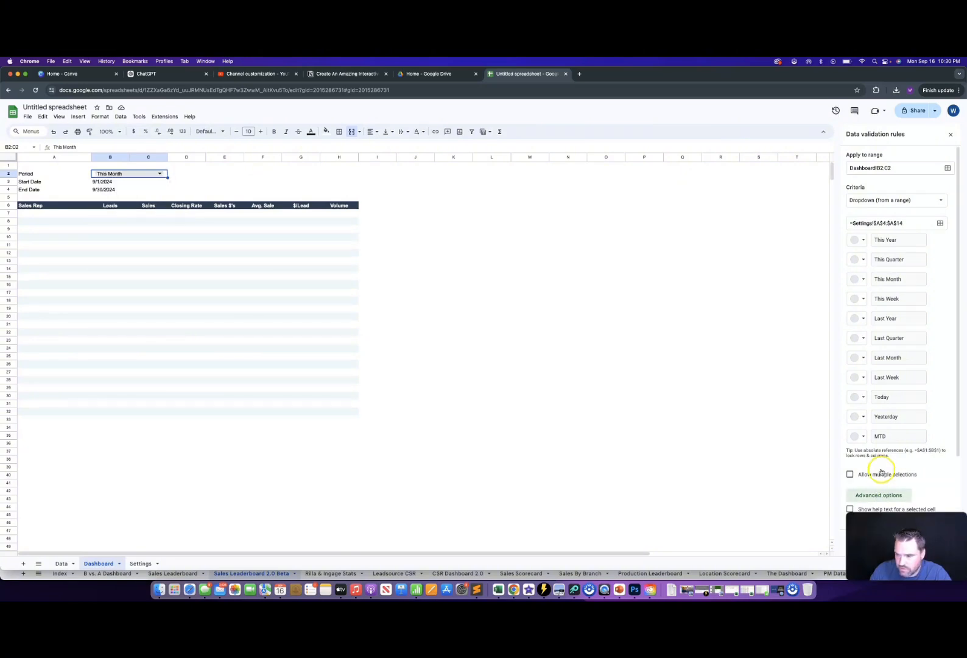
{"action": "scroll", "coordinate": [881, 481], "scroll_direction": "down", "scroll_amount": 3}
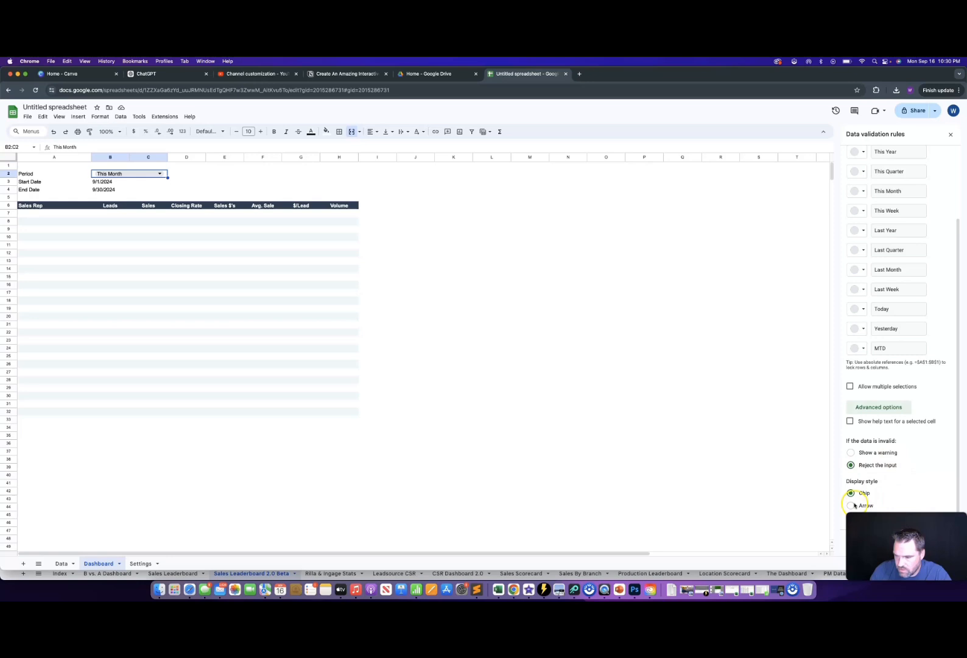
{"action": "left_click", "coordinate": [850, 506]}
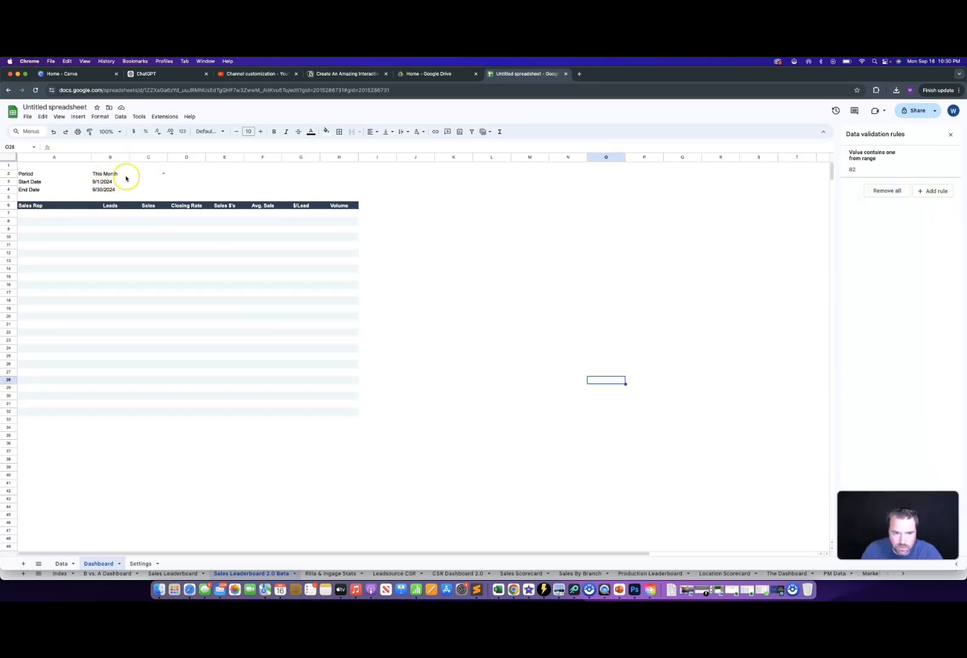
{"action": "left_click", "coordinate": [163, 173]}
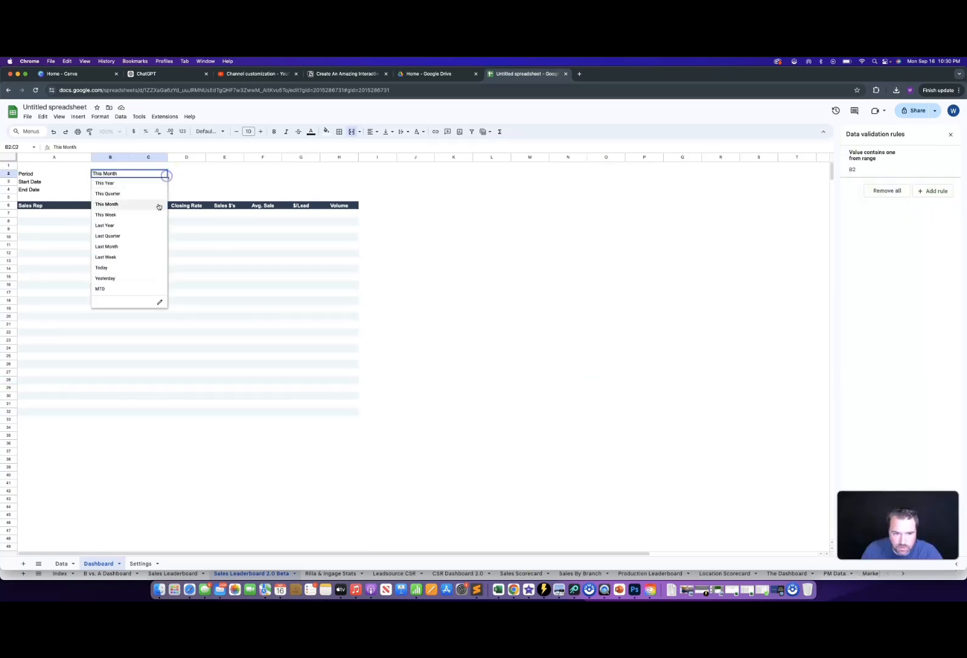
{"action": "left_click", "coordinate": [191, 173]}
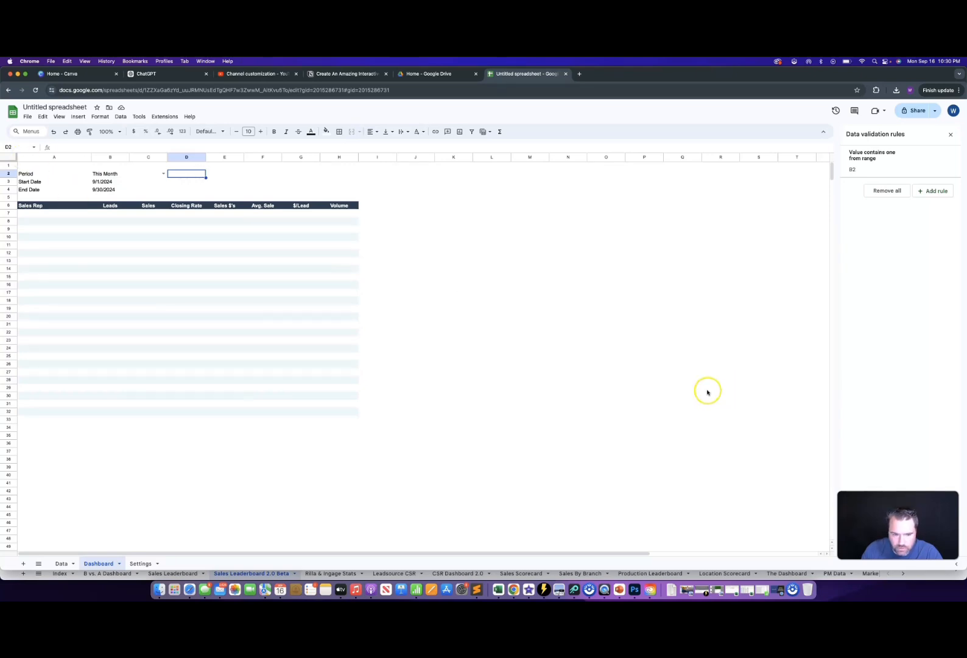
- Insert a blank column to the left of column A on the Dashboard sheet
{"action": "left_click", "coordinate": [26, 156]}
{"action": "right_click", "coordinate": [27, 156]}
{"action": "left_click", "coordinate": [73, 219]}
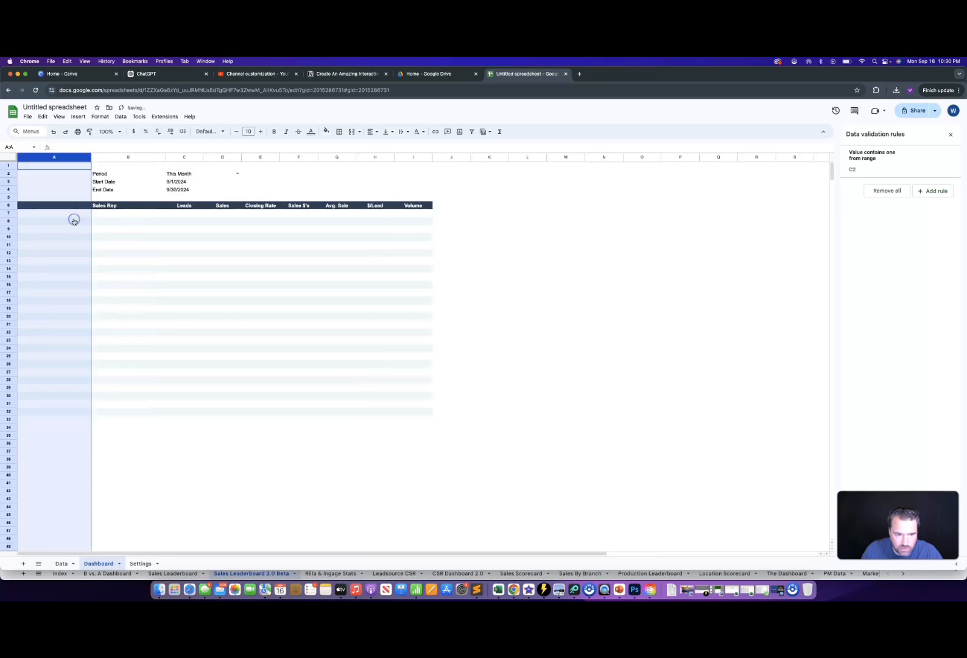
- Apply blank column L's formatting to column A, and set the alternating colors range to B7:I33
{"action": "left_click", "coordinate": [512, 158]}
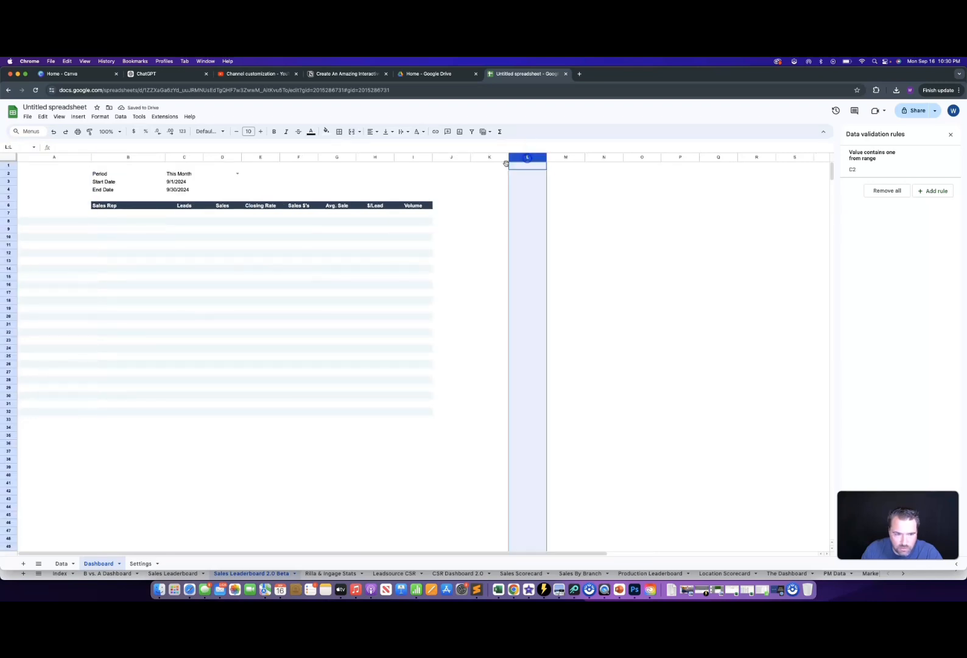
{"action": "left_click", "coordinate": [89, 132]}
{"action": "left_click", "coordinate": [37, 158]}
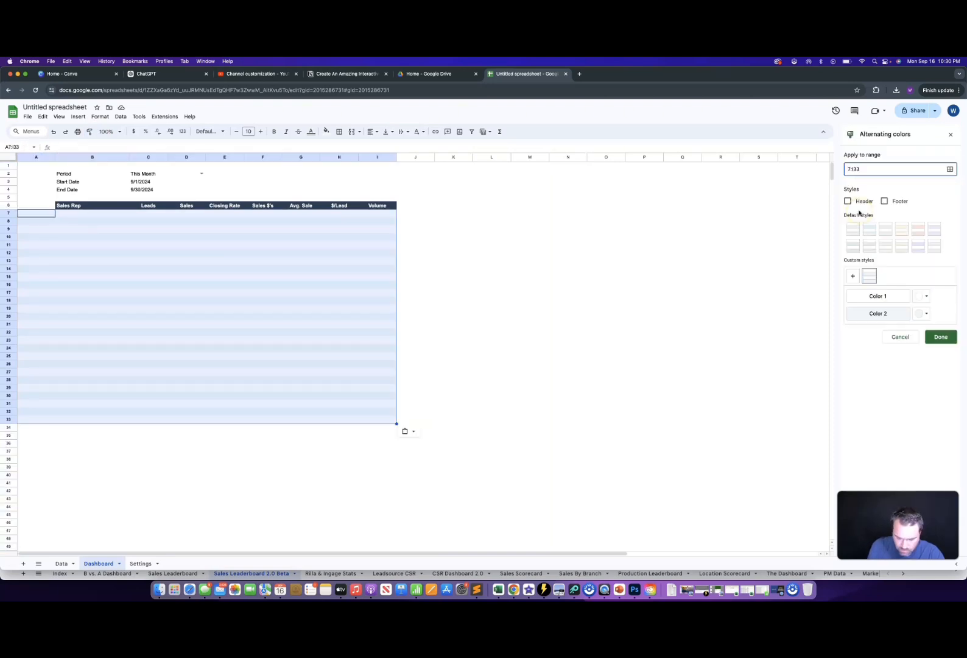
{"action": "type", "text": "B"}
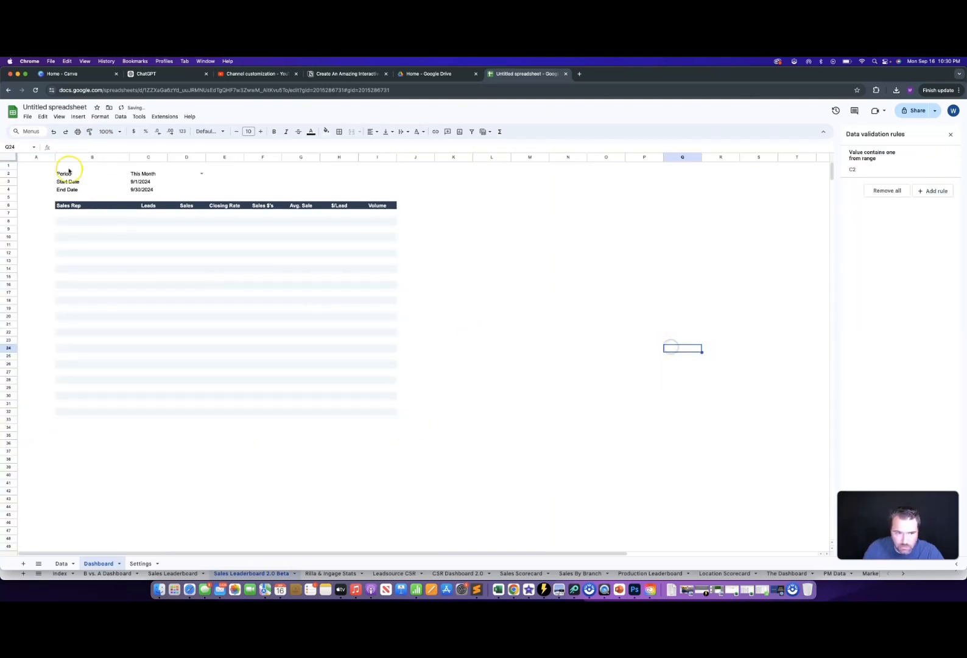
- Try a width of 50 pixels for column A on the Dashboard sheet
{"action": "right_click", "coordinate": [36, 159]}
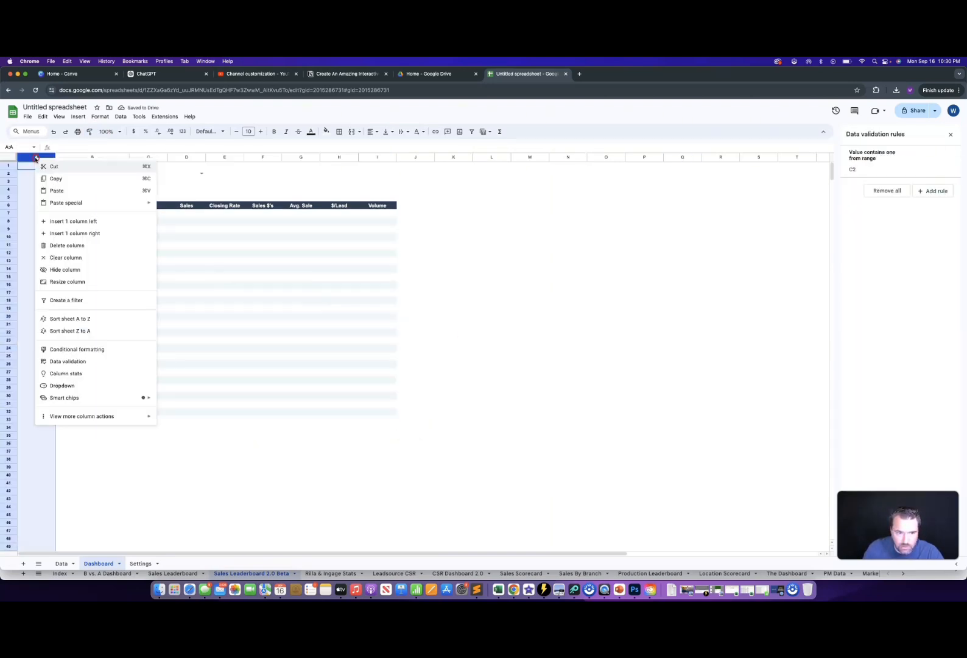
{"action": "left_click", "coordinate": [71, 281]}
{"action": "type", "text": "50"}
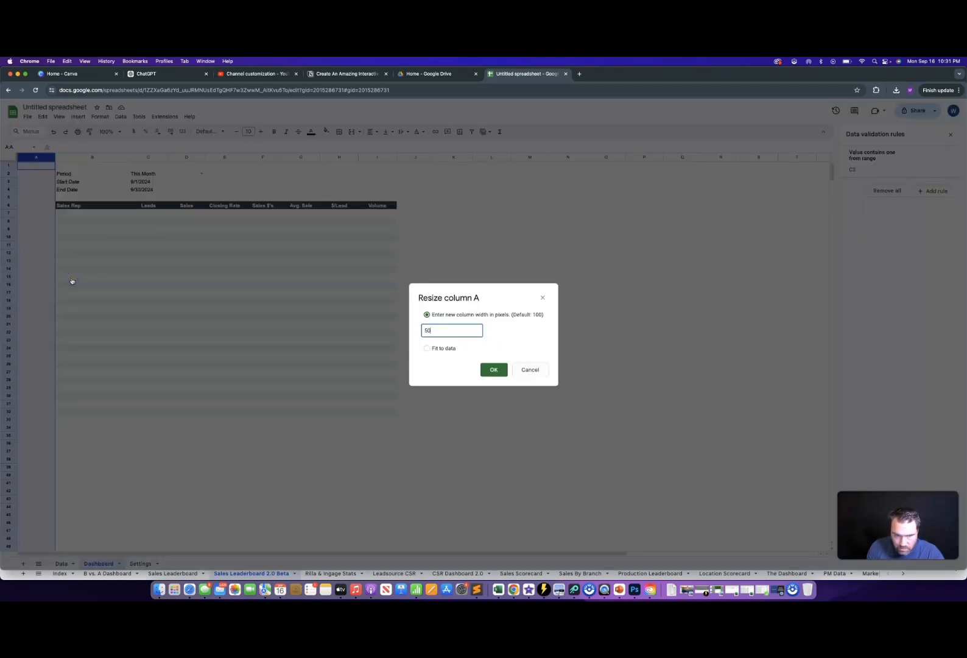
{"action": "key", "text": "Return"}
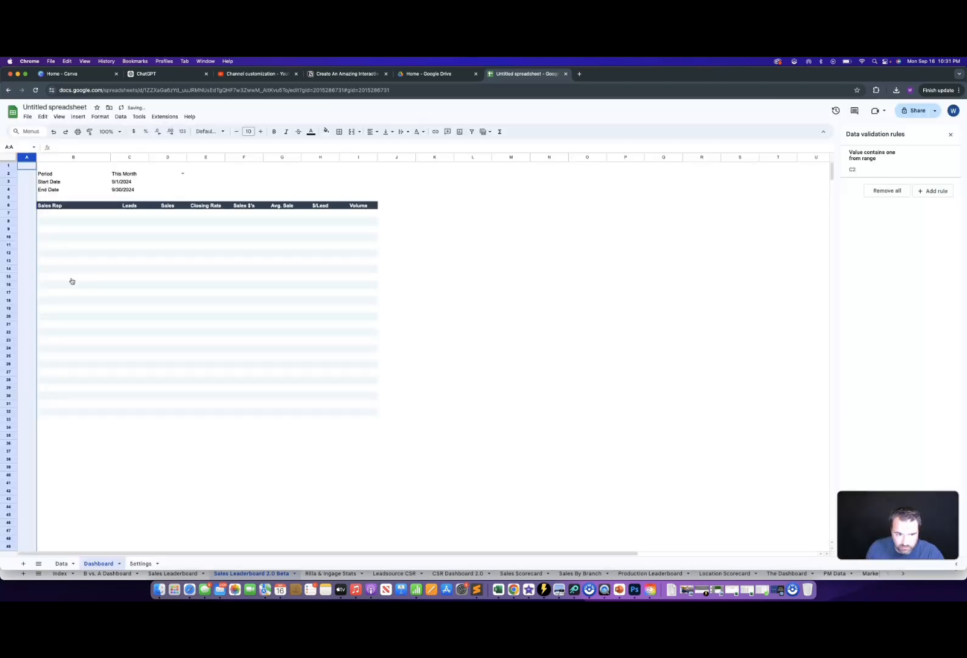
- Set column A's width to 40 pixels on the Dashboard sheet
{"action": "right_click", "coordinate": [22, 185]}
{"action": "left_click", "coordinate": [60, 320]}
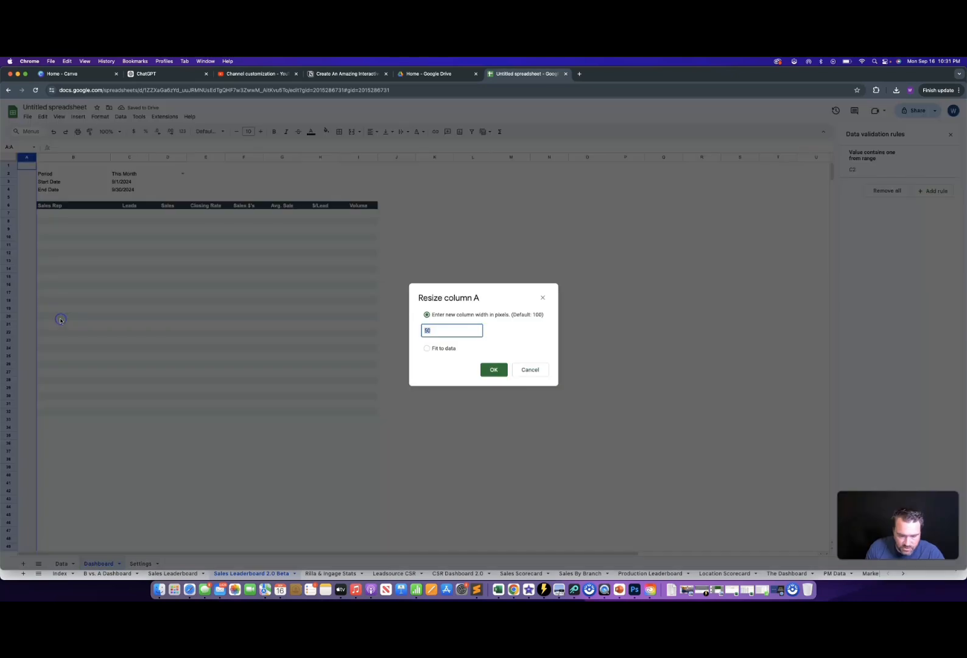
{"action": "type", "text": "40"}
{"action": "key", "text": "Return"}
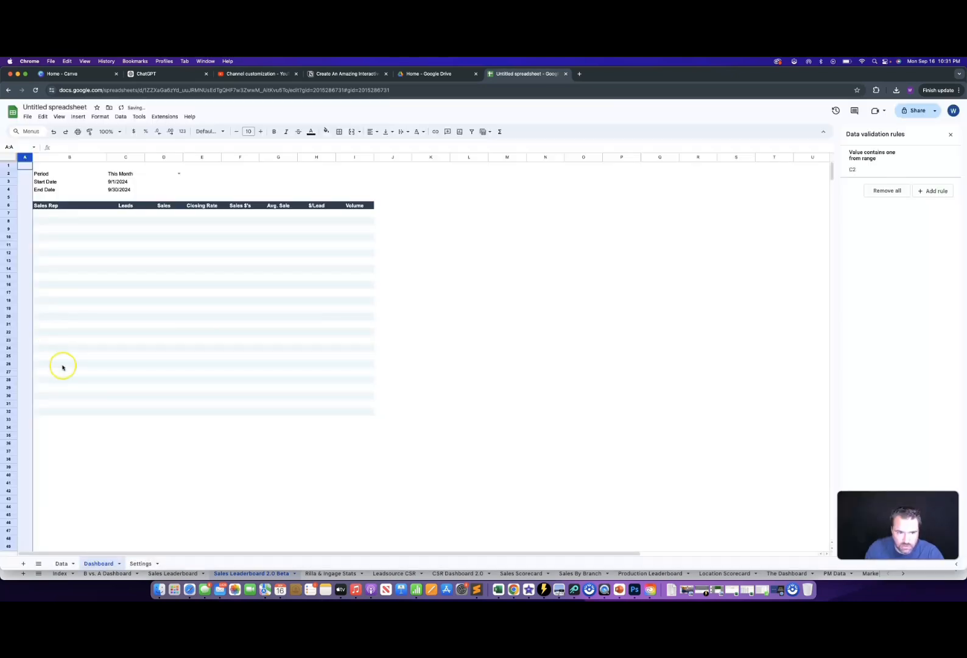
{"action": "left_click", "coordinate": [116, 435]}
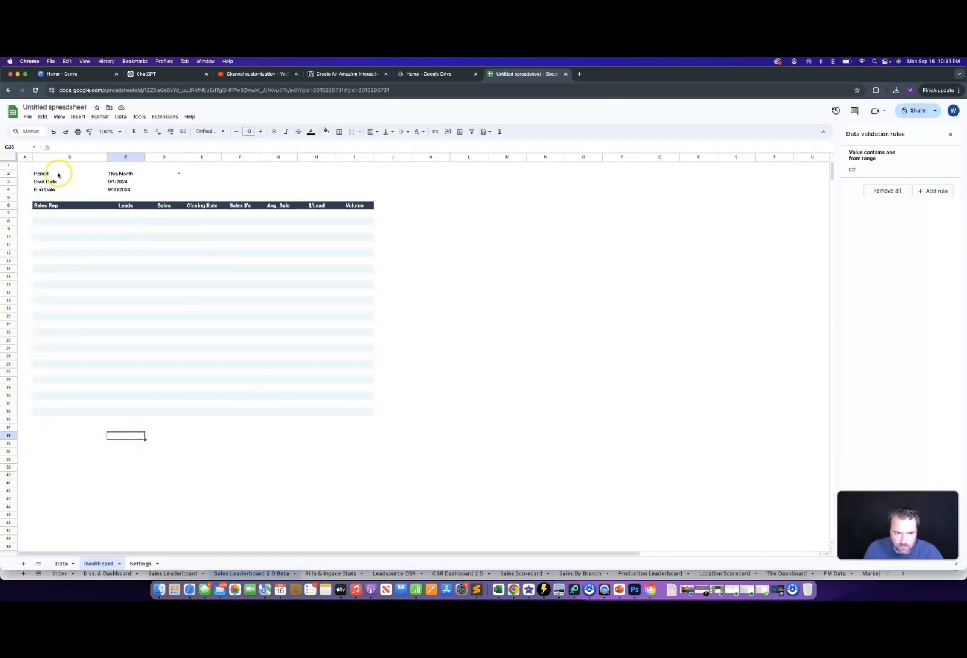
- Style the period block B2:D4 with the custom dark navy fill and bold white text
{"action": "left_click_drag", "start_coordinate": [58, 175], "coordinate": [162, 189]}
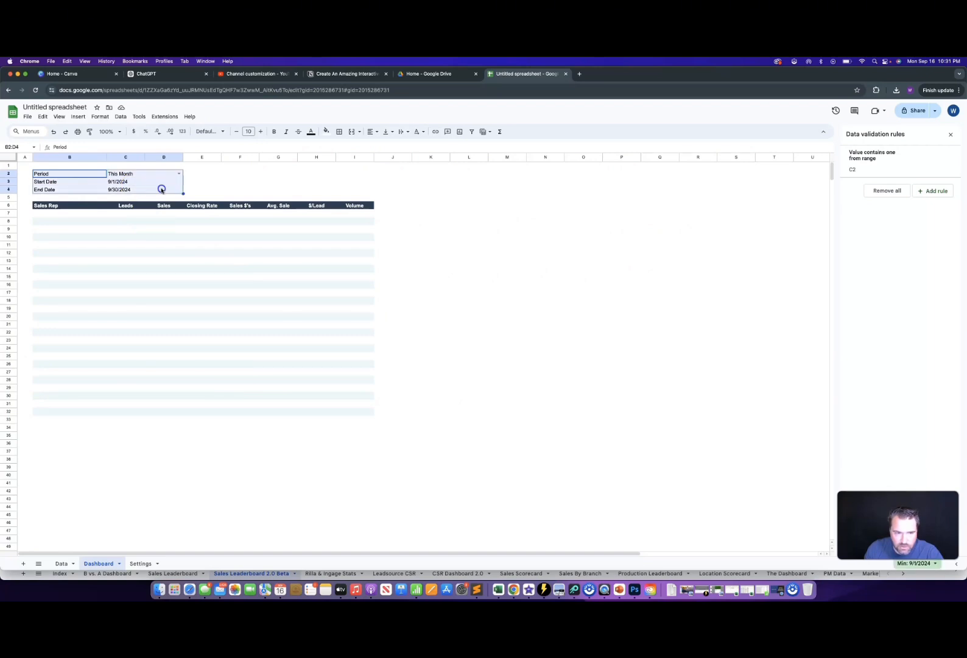
{"action": "left_click", "coordinate": [326, 131]}
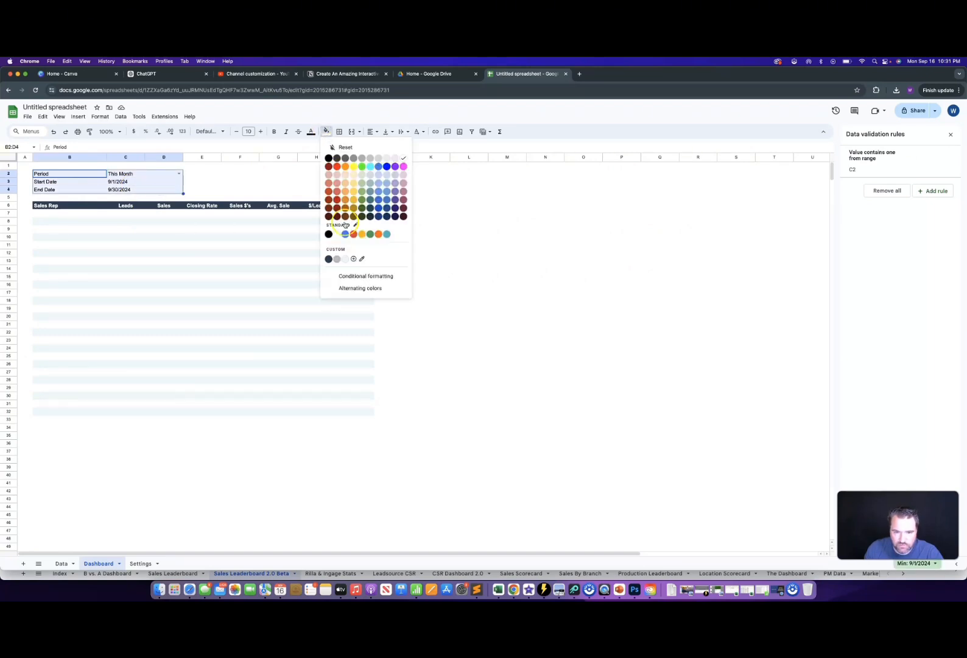
{"action": "left_click", "coordinate": [330, 260]}
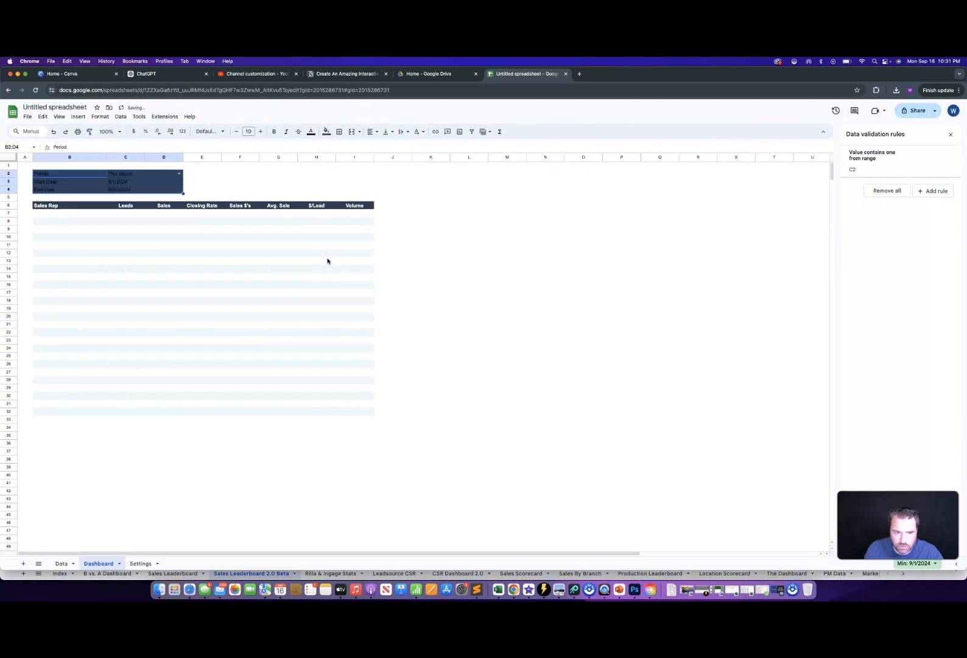
{"action": "left_click", "coordinate": [274, 131]}
{"action": "left_click", "coordinate": [319, 132]}
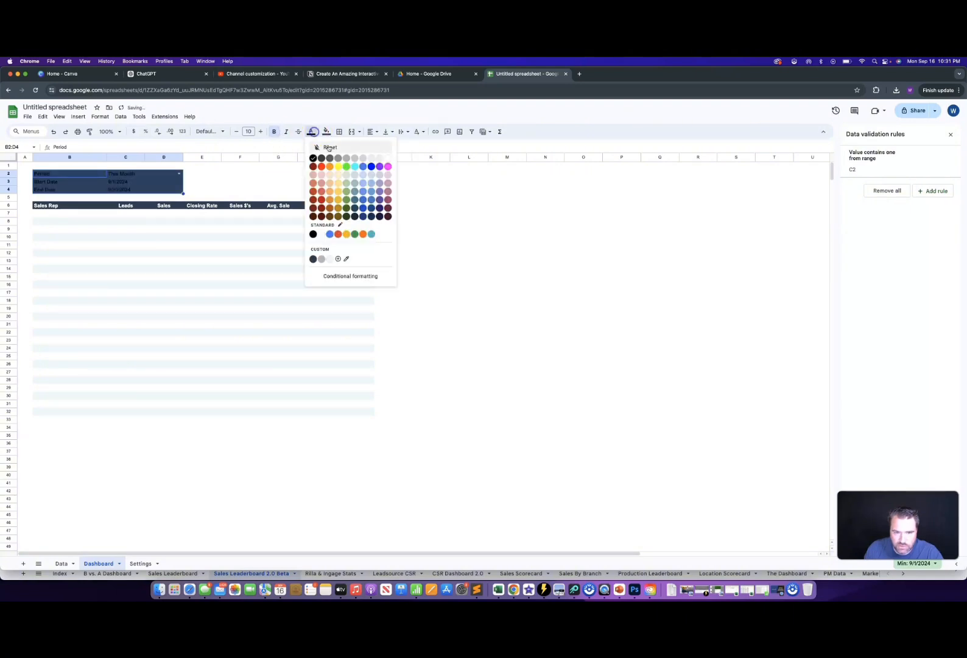
{"action": "left_click", "coordinate": [387, 159]}
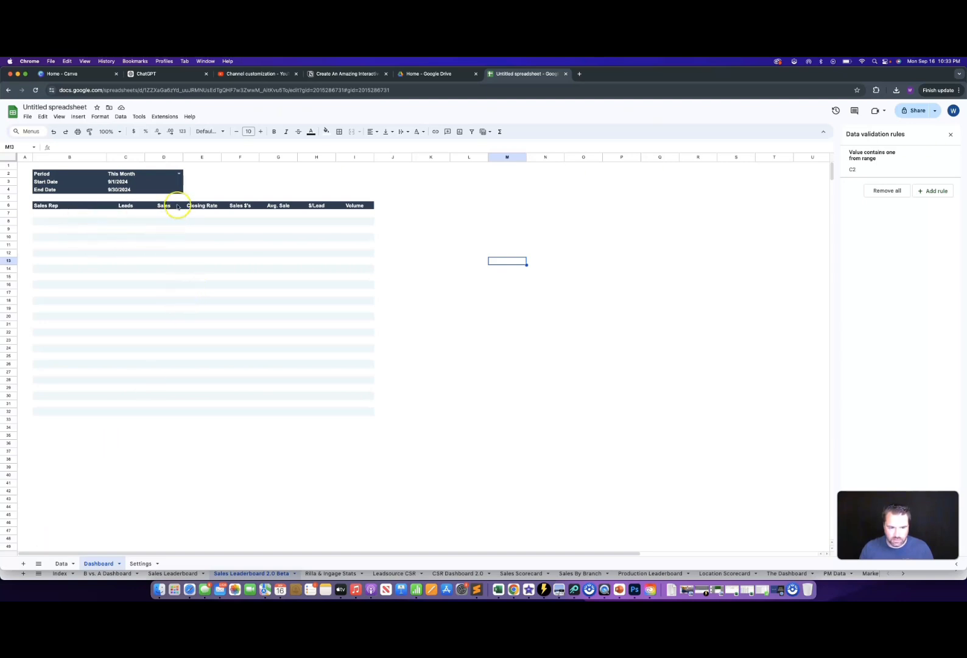
- Test the period dropdown with Last Quarter, and set it to This Year
{"action": "left_click", "coordinate": [179, 177]}
{"action": "left_click", "coordinate": [134, 235]}
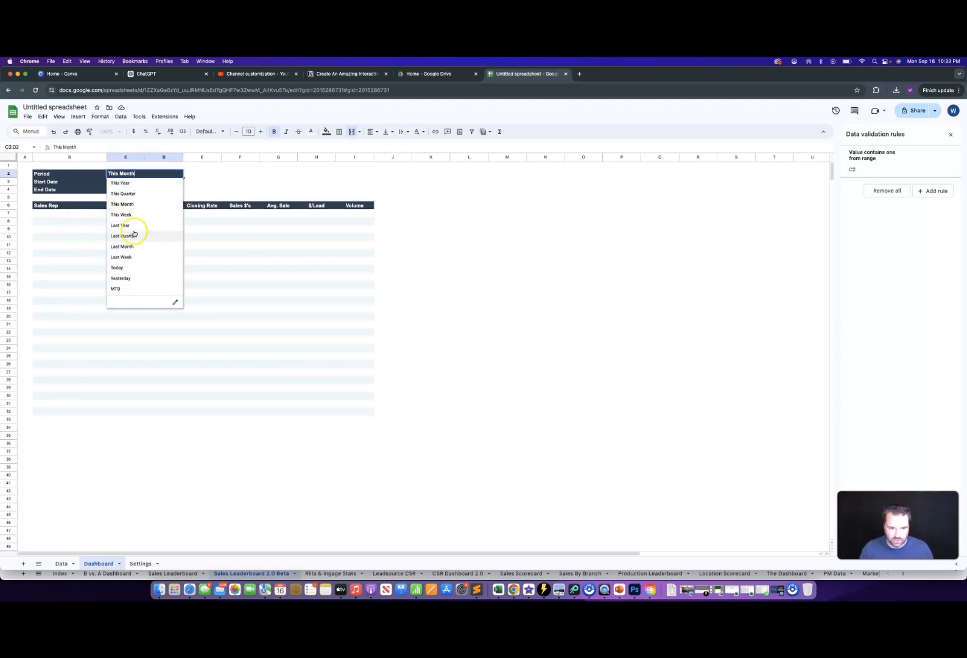
{"action": "left_click", "coordinate": [134, 235]}
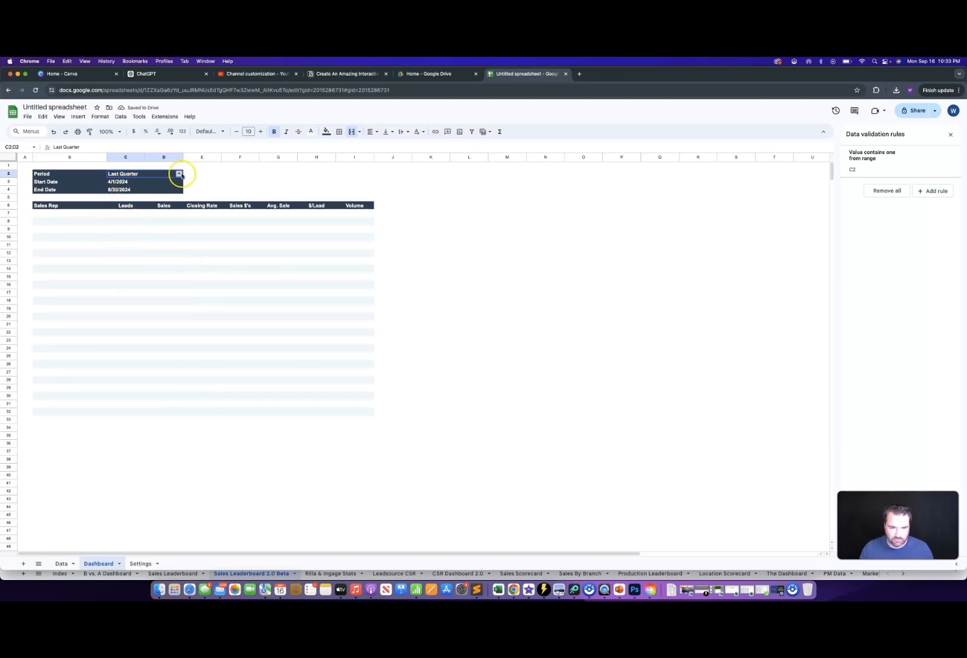
{"action": "left_click", "coordinate": [177, 174]}
{"action": "left_click", "coordinate": [133, 185]}
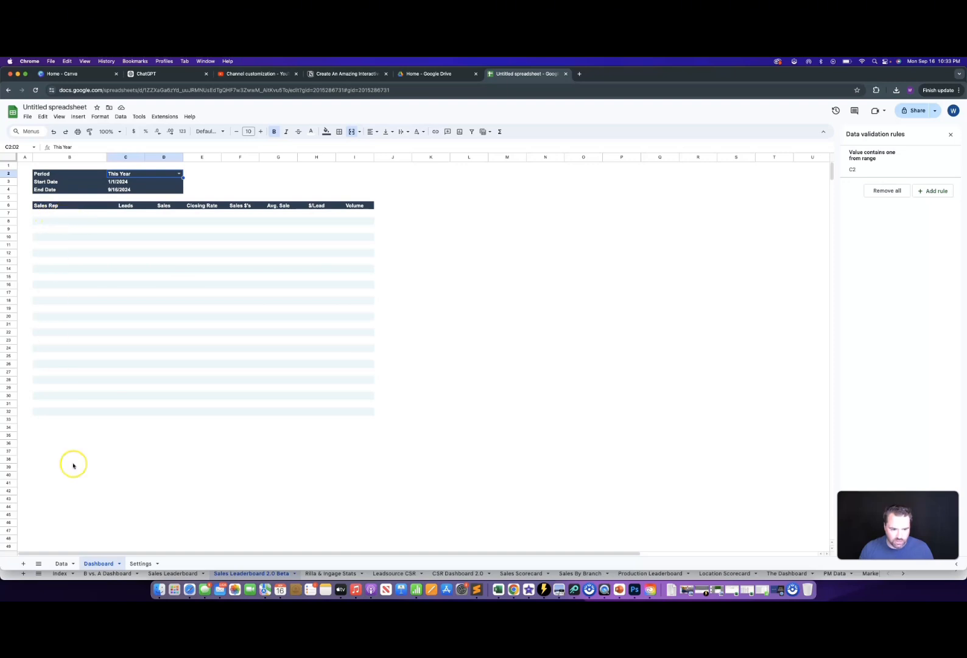
- Copy the Sales Rep column C1:C501 on the Data sheet and paste only its values into column L from L1
{"action": "left_click", "coordinate": [61, 564]}
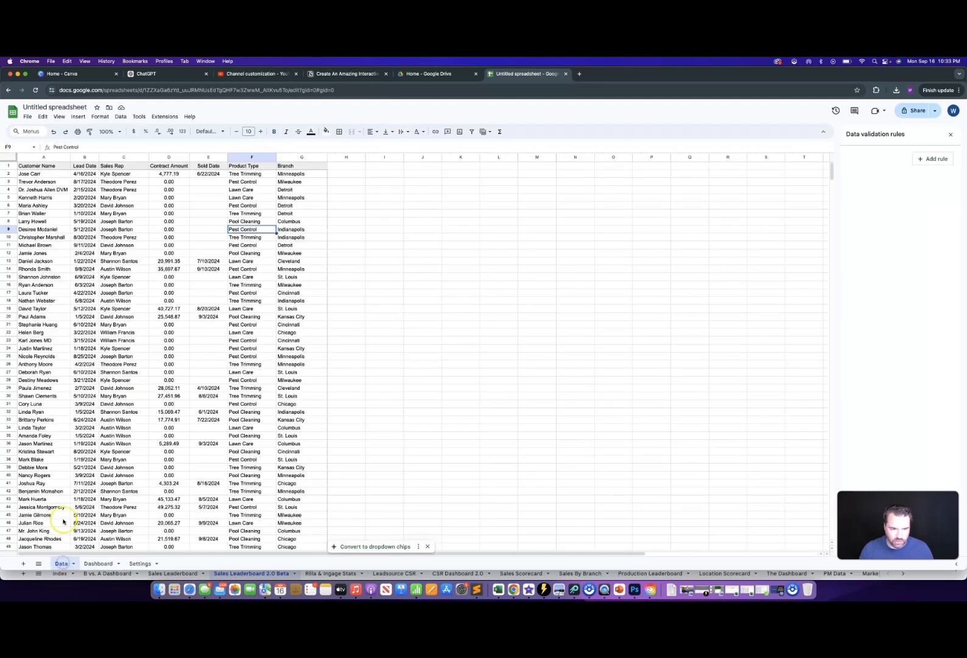
{"action": "left_click", "coordinate": [131, 168]}
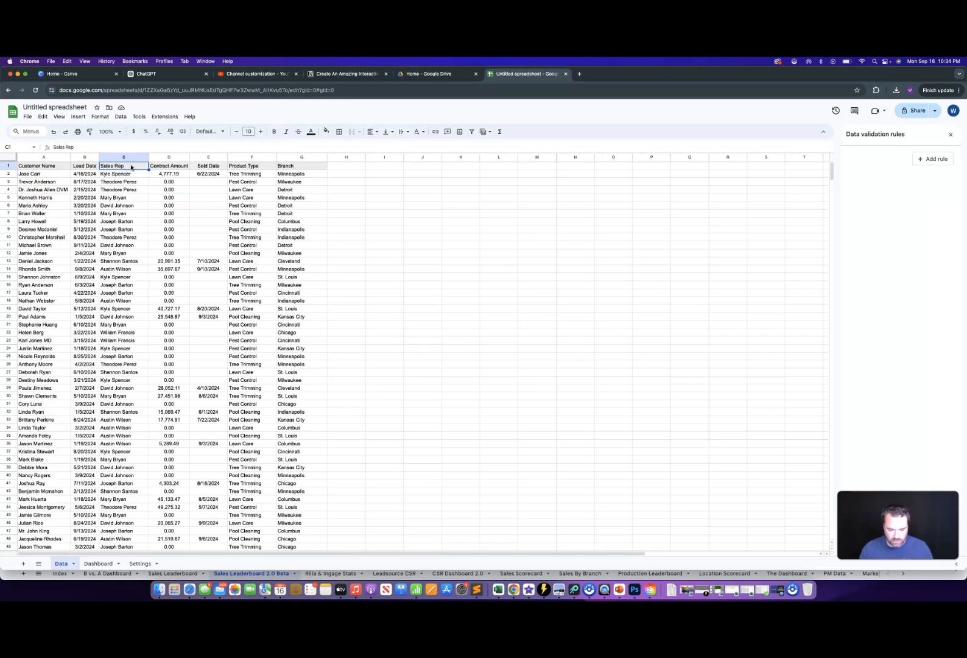
{"action": "key", "text": "super+shift+Down"}
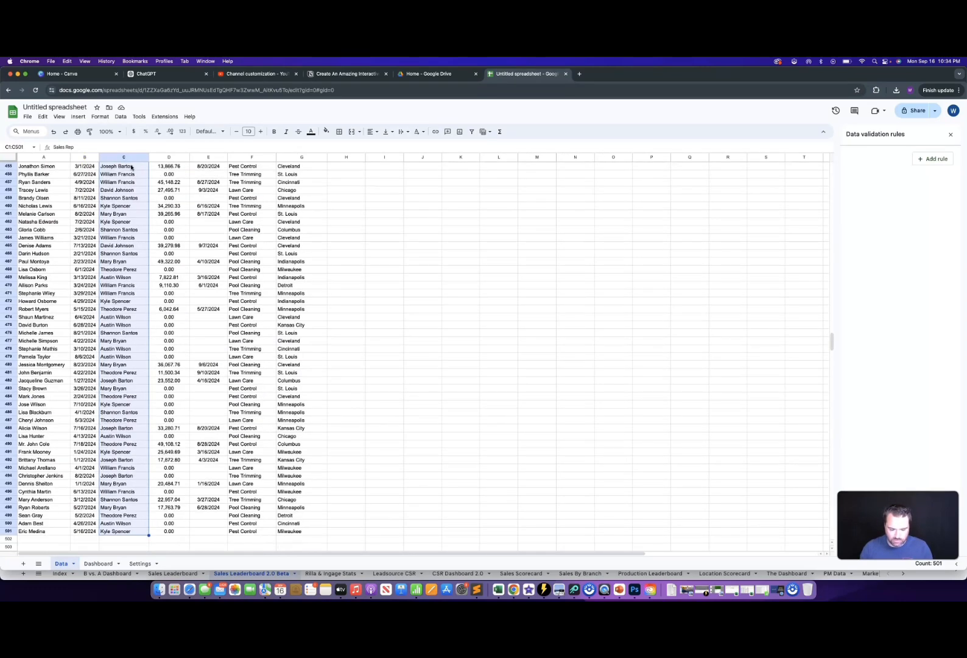
{"action": "key", "text": "super+c"}
{"action": "key", "text": "Right"}
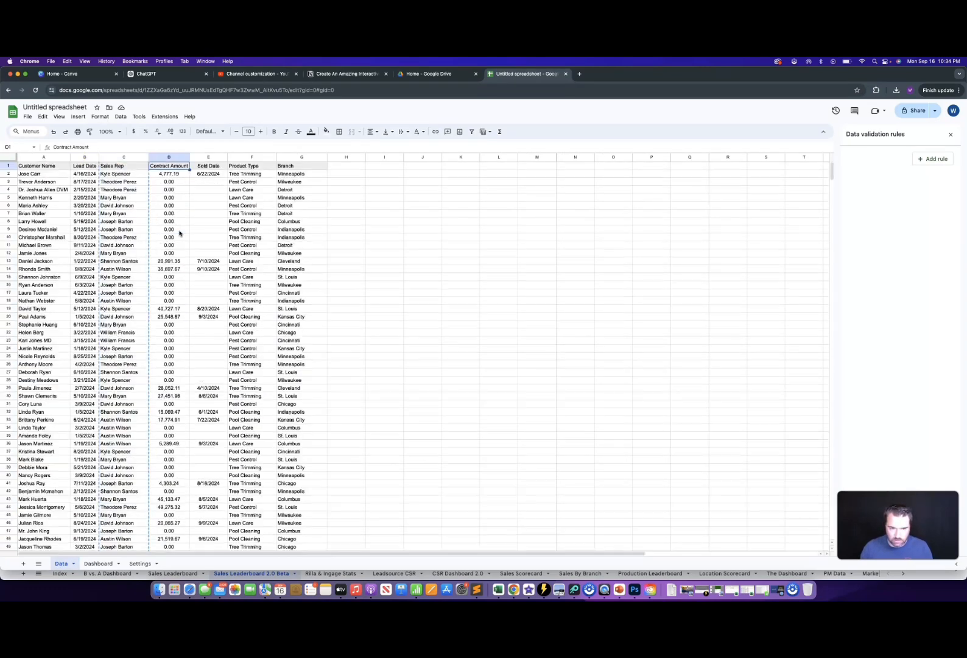
{"action": "key", "text": "Right"}
{"action": "key", "text": "Right"}
{"action": "key", "text": "Right"}
{"action": "key", "text": "Right"}
{"action": "key", "text": "Right"}
{"action": "key", "text": "Right"}
{"action": "key", "text": "Right"}
{"action": "key", "text": "Right"}
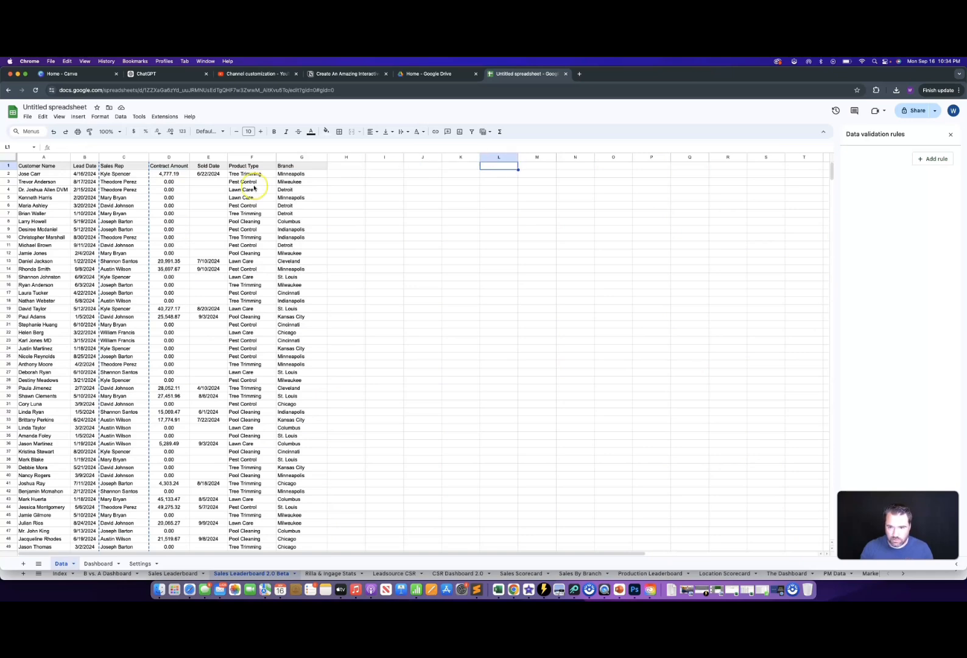
{"action": "right_click", "coordinate": [496, 167]}
{"action": "mouse_move", "coordinate": [570, 211]}
{"action": "left_click", "coordinate": [652, 214]}
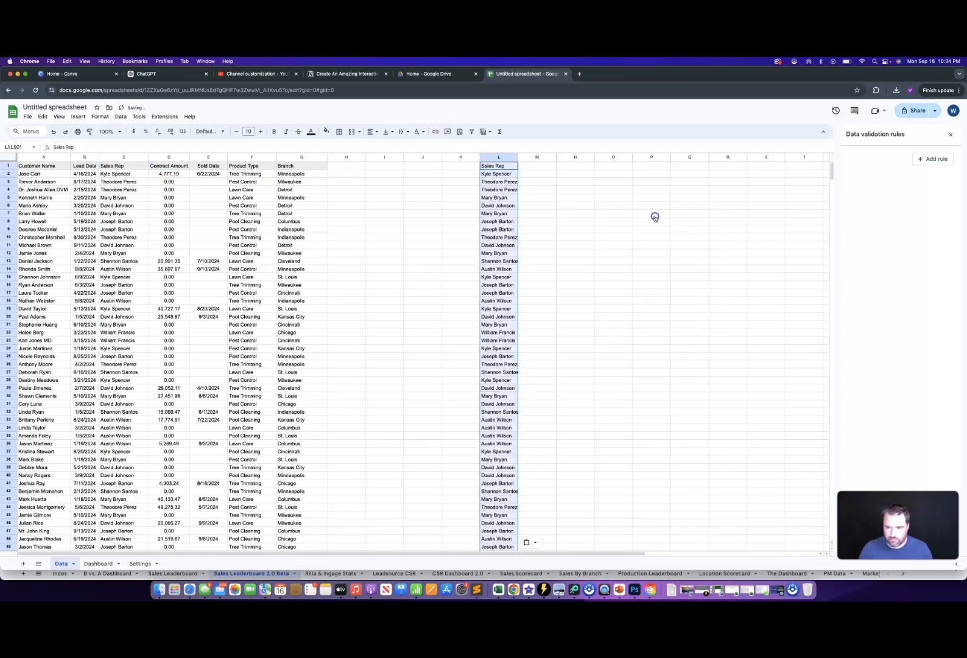
- Remove duplicates from the pasted Sales Rep list in column L, treating the first row as a header
{"action": "left_click", "coordinate": [119, 117]}
{"action": "mouse_move", "coordinate": [146, 294]}
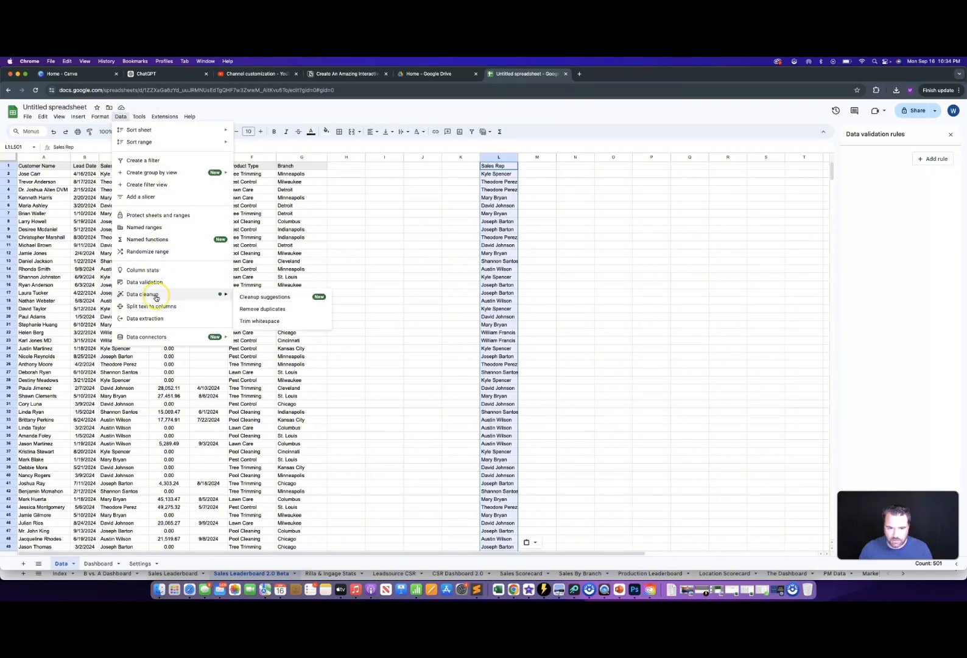
{"action": "left_click", "coordinate": [274, 309]}
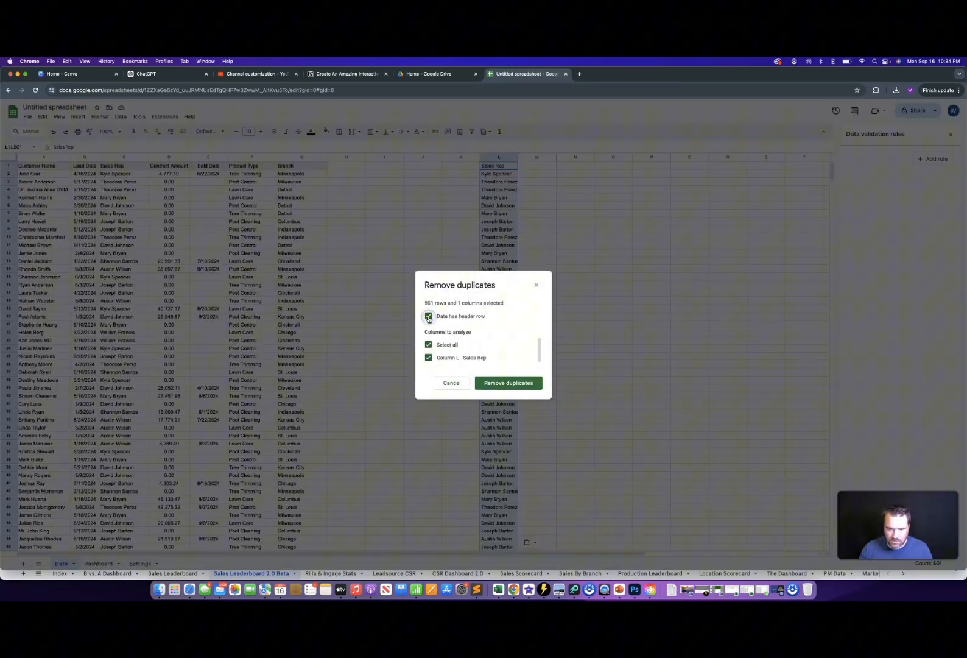
{"action": "left_click", "coordinate": [513, 383]}
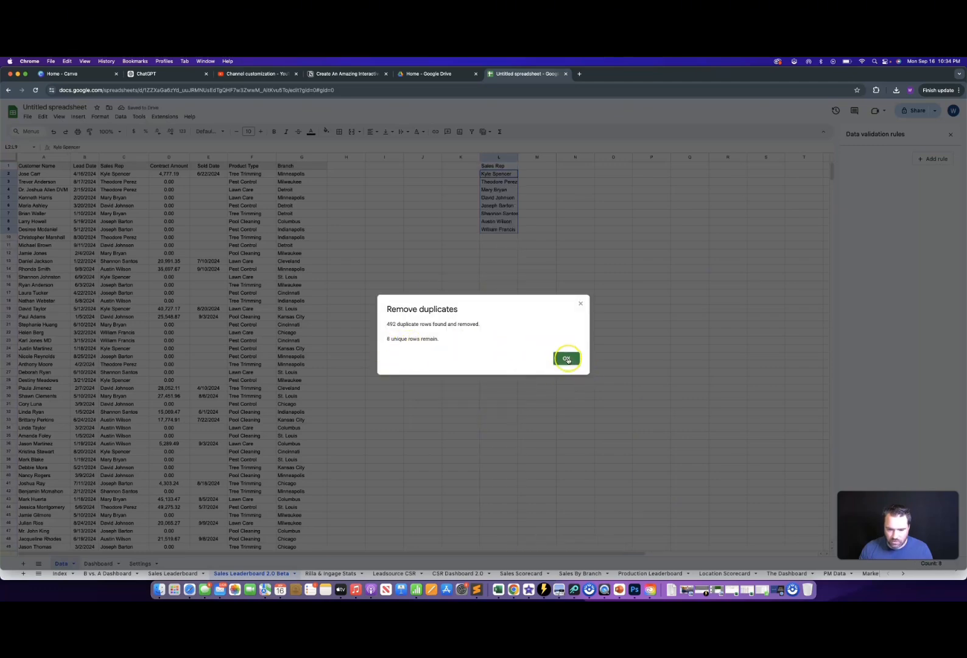
{"action": "left_click", "coordinate": [567, 359]}
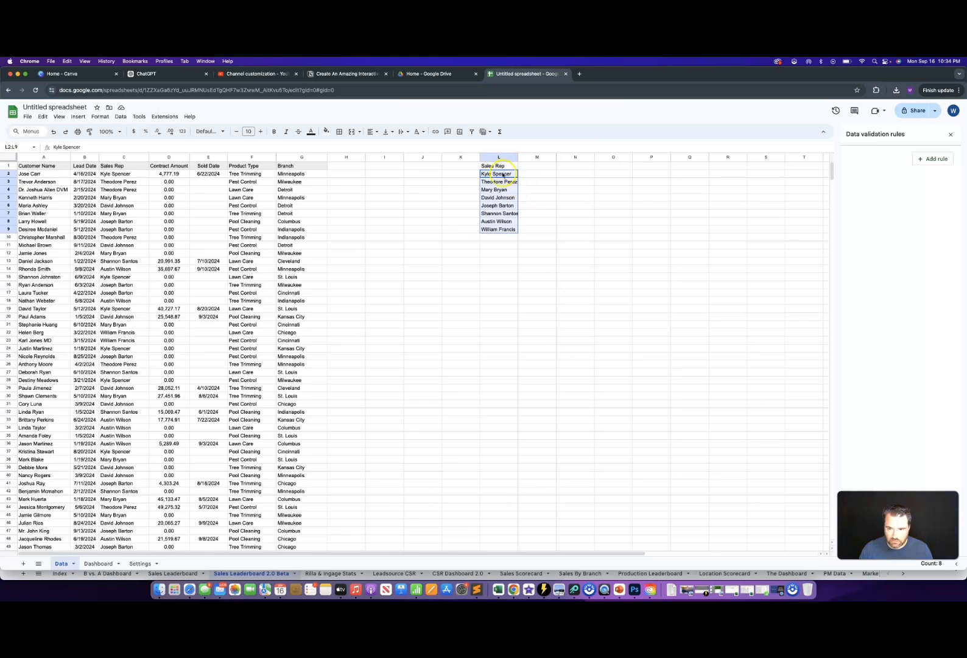
- Copy the unique sales rep names in L2:L9 and clear the header in L1
{"action": "left_click", "coordinate": [504, 175]}
{"action": "left_click_drag", "start_coordinate": [505, 175], "coordinate": [500, 228]}
{"action": "right_click", "coordinate": [496, 182]}
{"action": "left_click", "coordinate": [519, 203]}
{"action": "left_click", "coordinate": [499, 166]}
{"action": "key", "text": "Delete"}
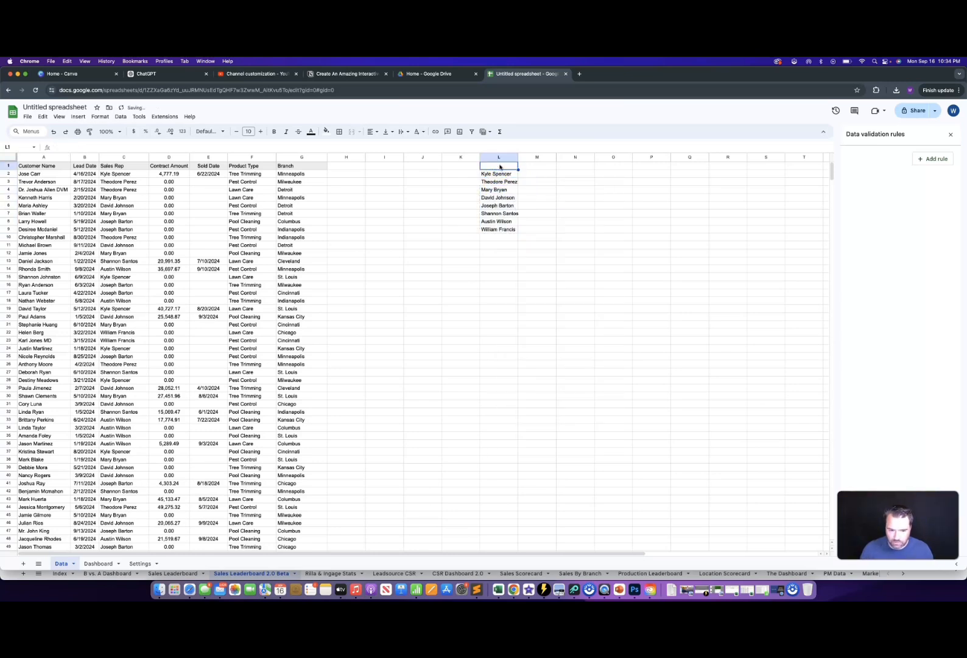
- Paste the copied rep names as values only on the Dashboard sheet, starting at B7 under Sales Rep
{"action": "left_click", "coordinate": [100, 561]}
{"action": "right_click", "coordinate": [44, 213]}
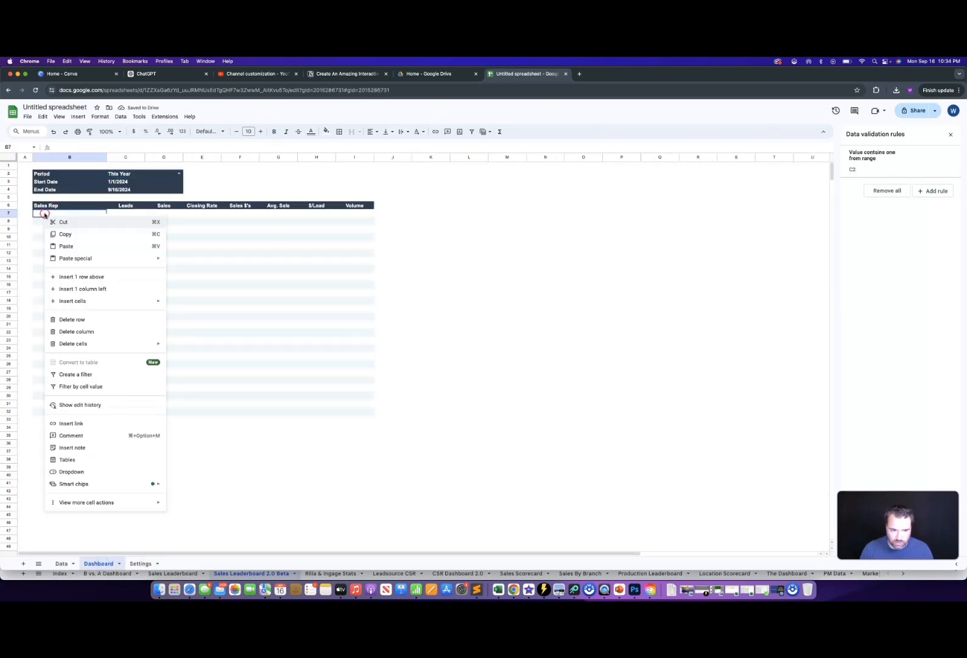
{"action": "mouse_move", "coordinate": [143, 258]}
{"action": "left_click", "coordinate": [197, 263]}
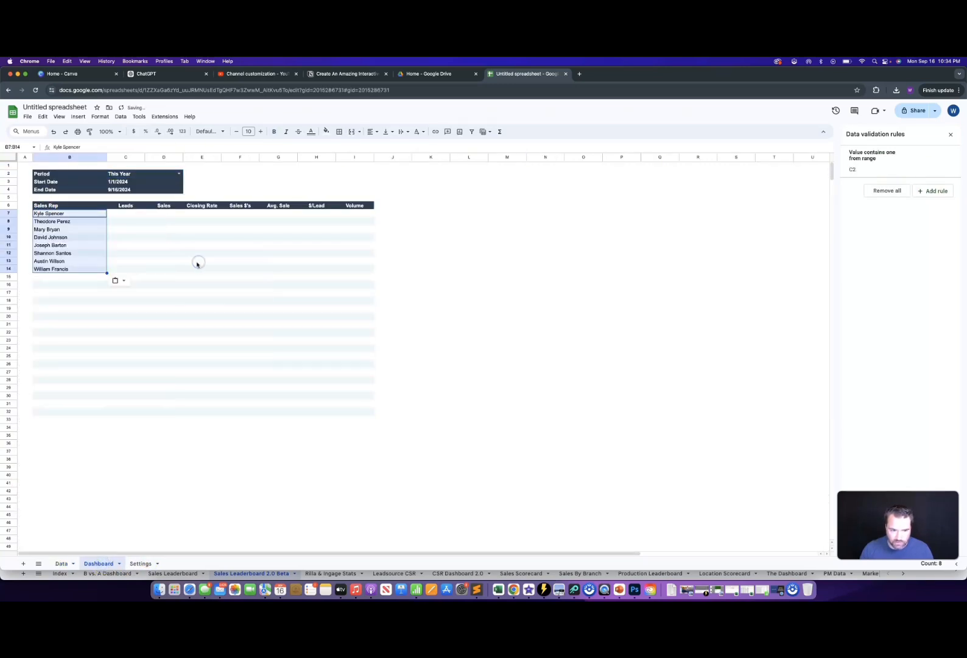
{"action": "left_click", "coordinate": [69, 286]}
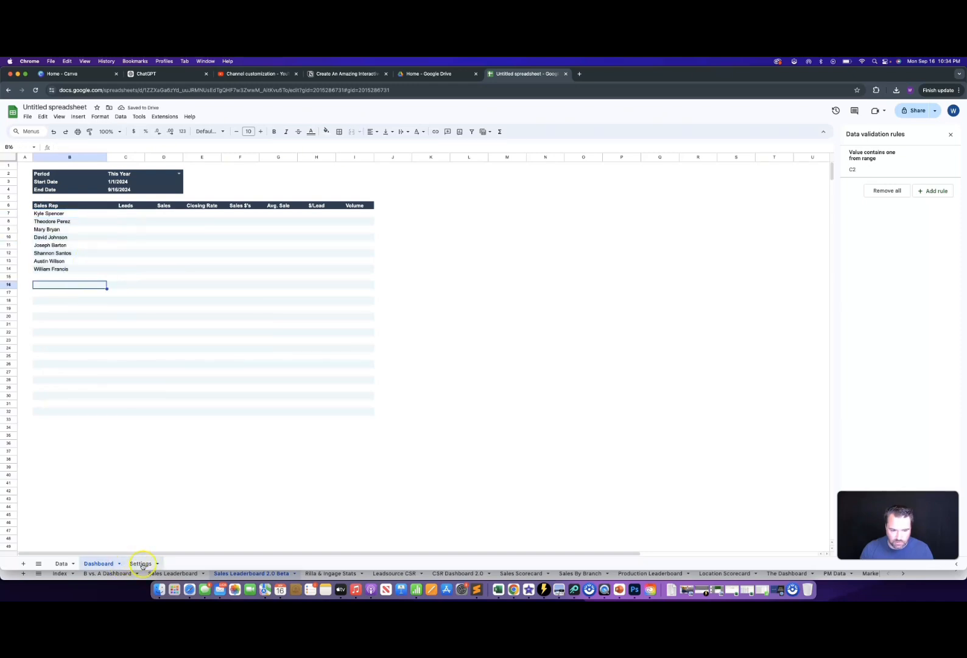
- Clear the leftover rep names in L2:L9 on the Data sheet
{"action": "left_click", "coordinate": [61, 562]}
{"action": "left_click_drag", "start_coordinate": [499, 173], "coordinate": [500, 234]}
{"action": "key", "text": "Delete"}
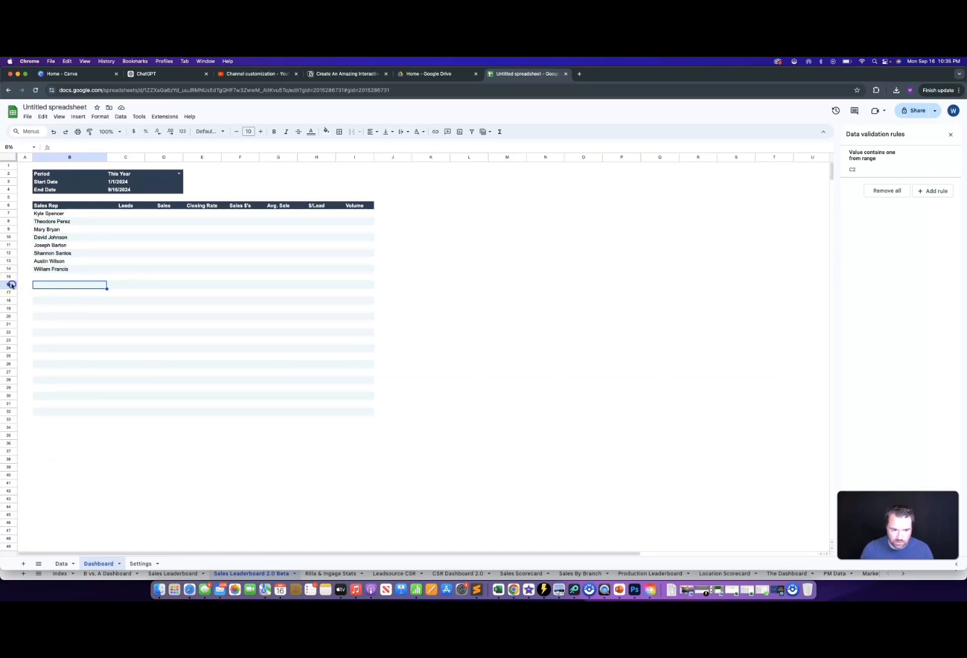
- Hide the unused rows 16 to 32 of the Dashboard sheet
{"action": "left_click_drag", "start_coordinate": [11, 284], "coordinate": [23, 411]}
{"action": "right_click", "coordinate": [68, 372]}
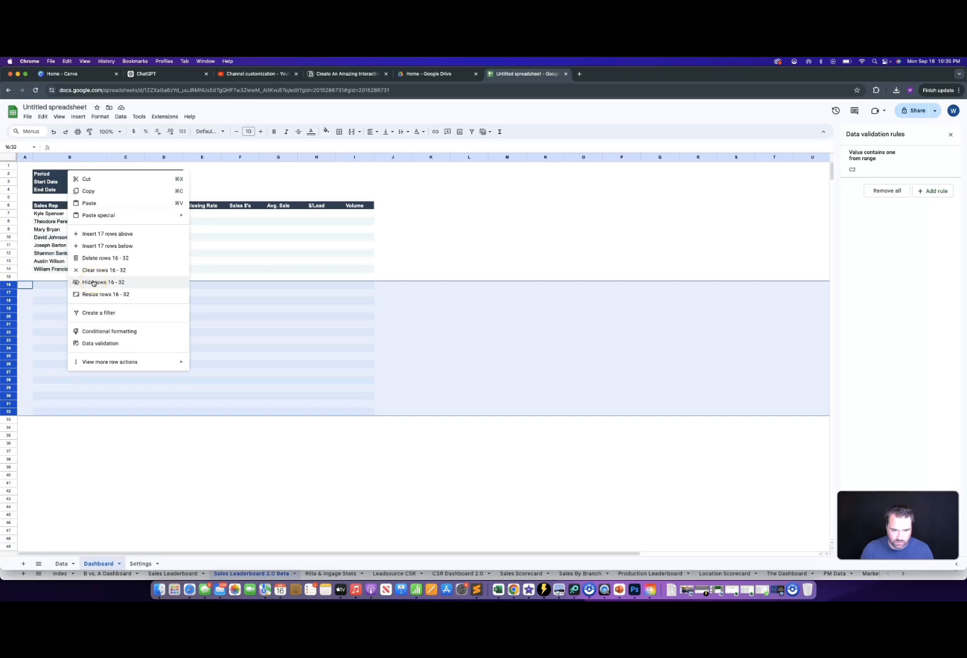
{"action": "left_click", "coordinate": [93, 282]}
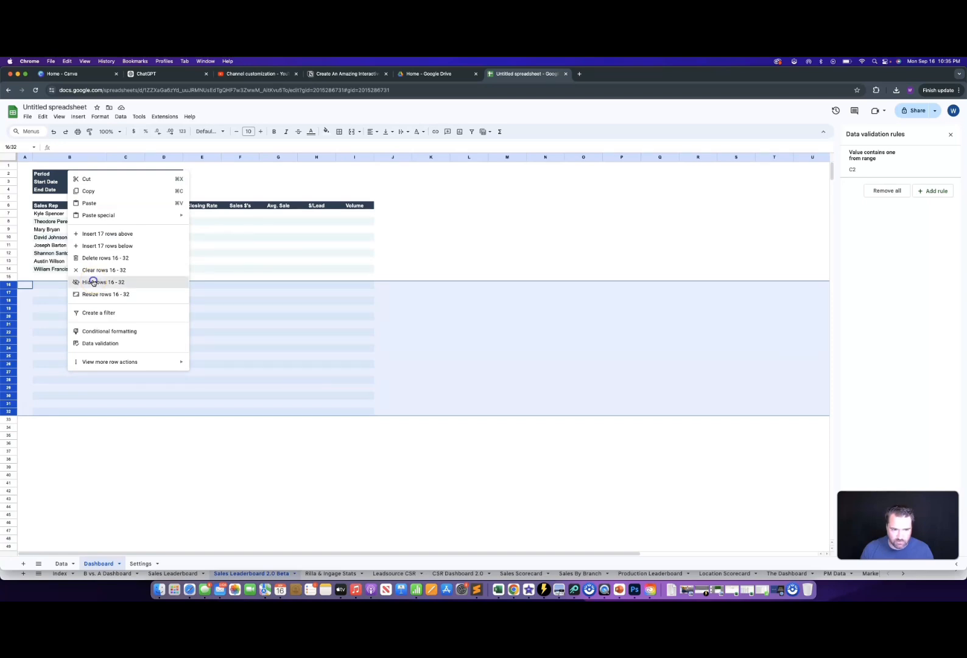
{"action": "left_click", "coordinate": [87, 333]}
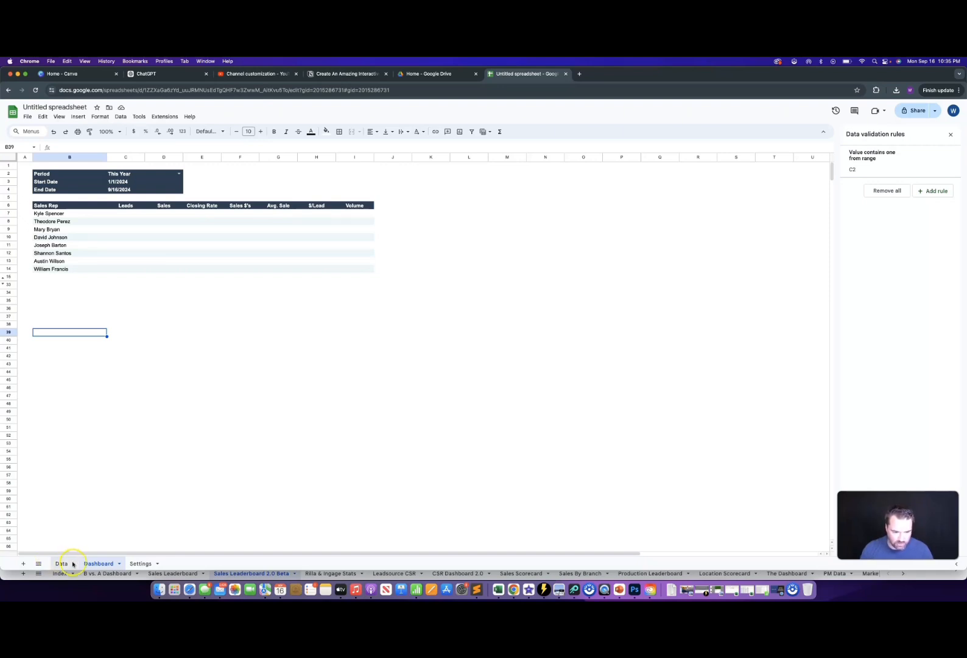
- Add the headers Leads in H1 and Sales in I1 on the Data sheet
{"action": "left_click", "coordinate": [62, 563]}
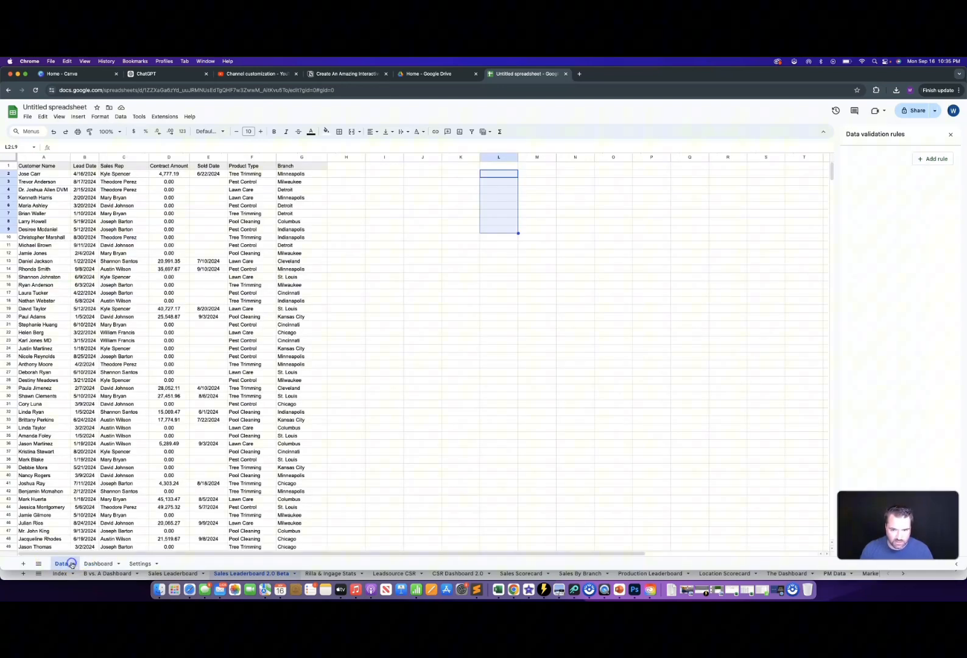
{"action": "left_click", "coordinate": [346, 164]}
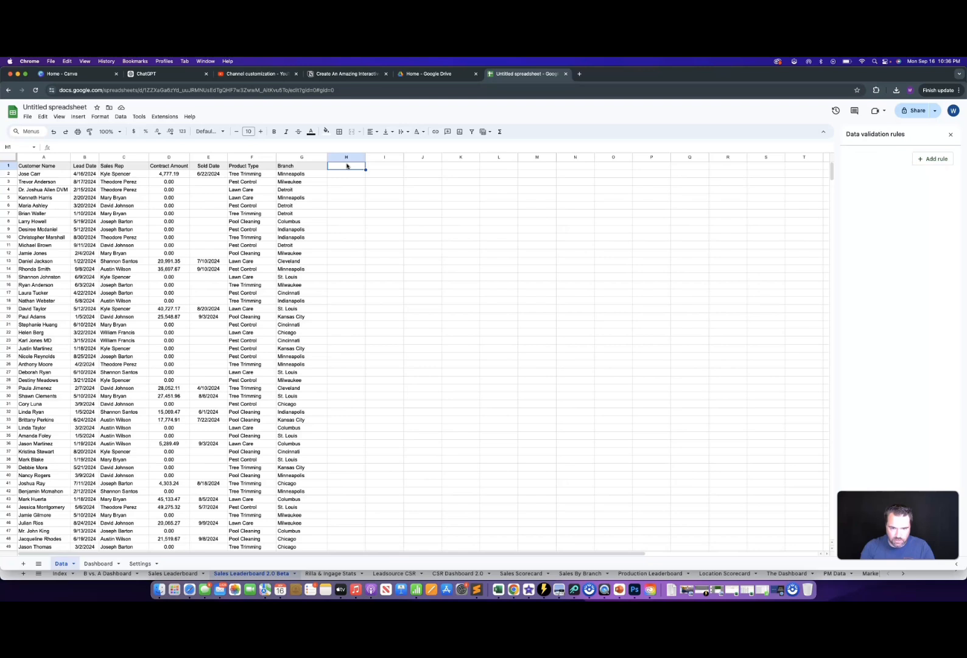
{"action": "type", "text": "Leads"}
{"action": "key", "text": "Tab"}
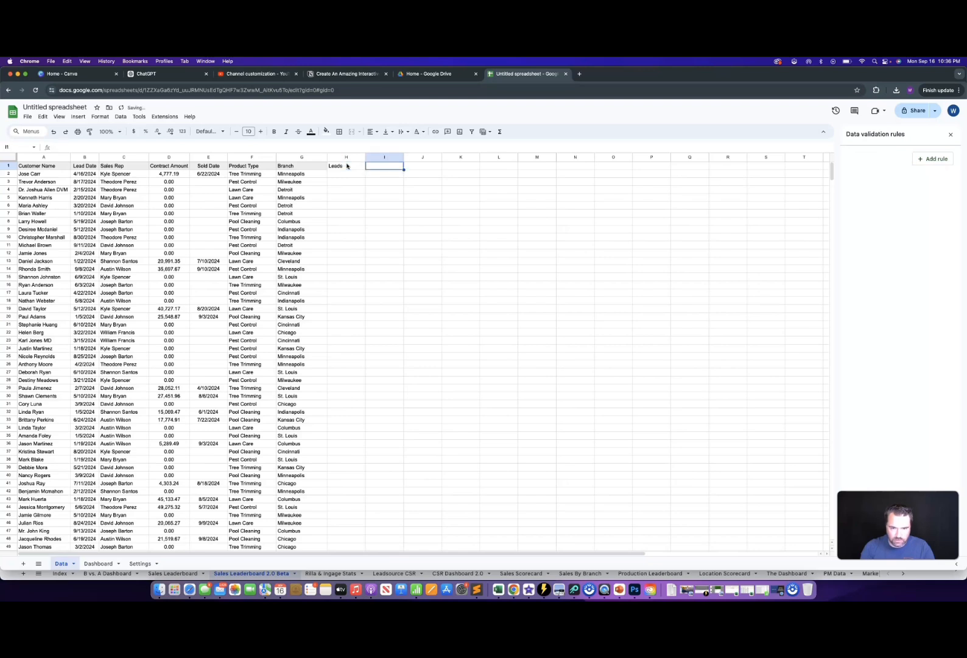
{"action": "type", "text": "Sales"}
- Copy the Branch header's formatting onto the Leads and Sales headers in H1:I1
{"action": "left_click", "coordinate": [282, 166]}
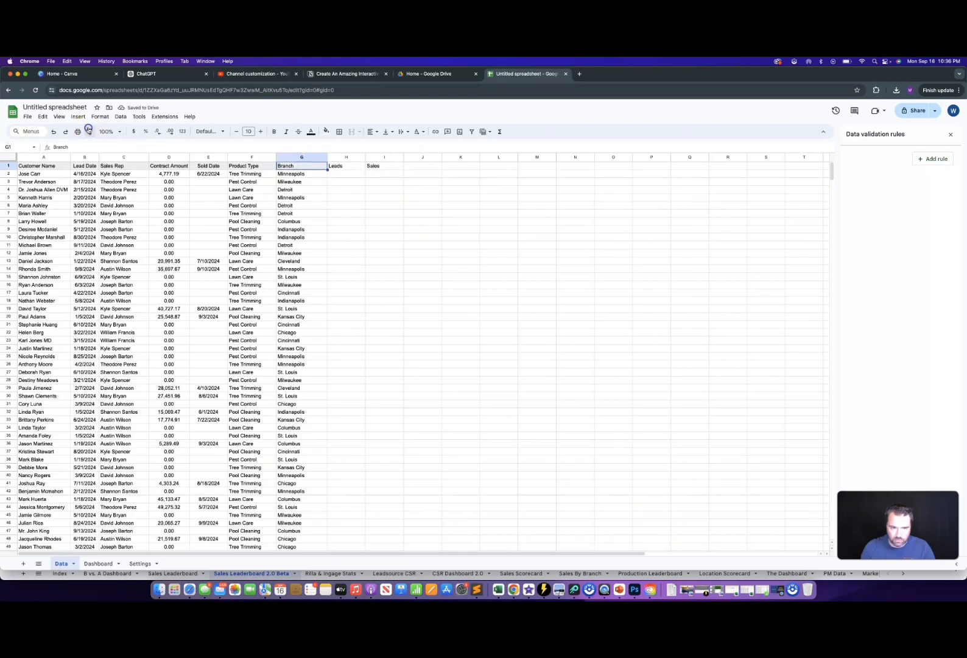
{"action": "left_click", "coordinate": [90, 131]}
{"action": "left_click_drag", "start_coordinate": [338, 166], "coordinate": [377, 166]}
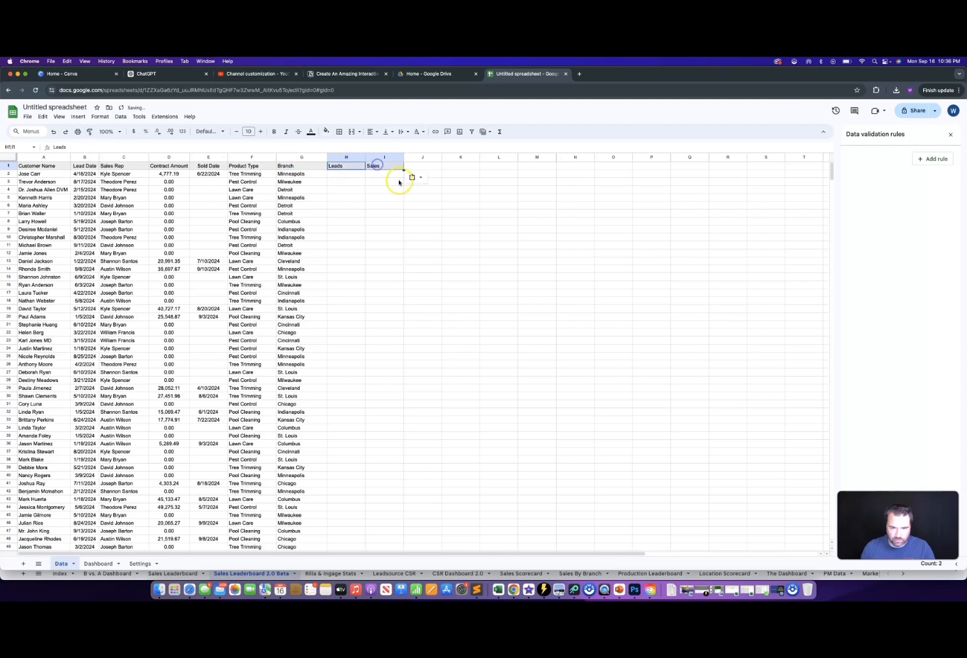
- Enter 1 in H2 under Leads and center it horizontally
{"action": "left_click", "coordinate": [348, 175]}
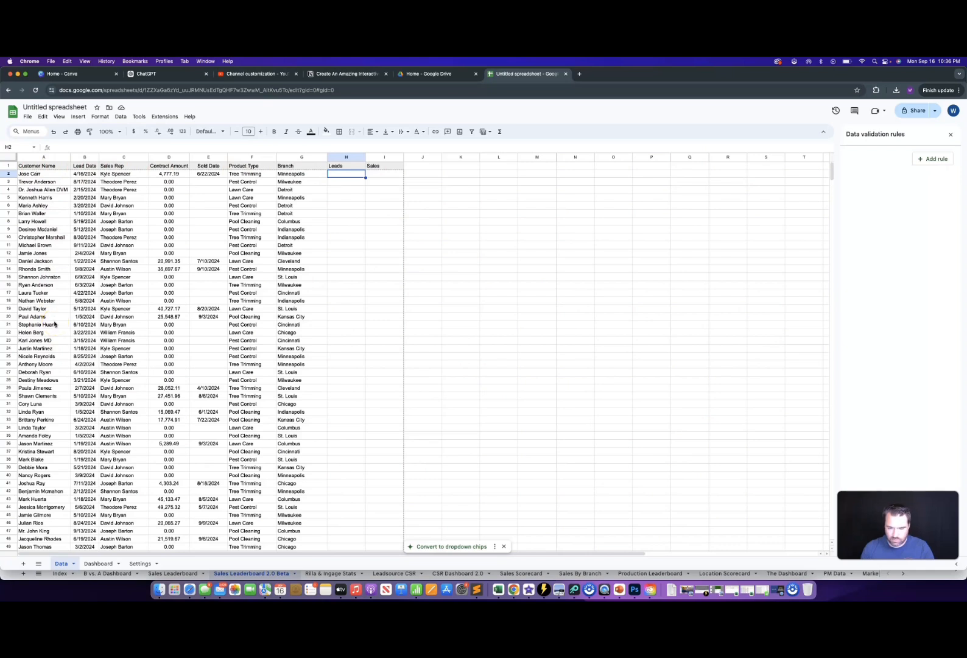
{"action": "type", "text": "1"}
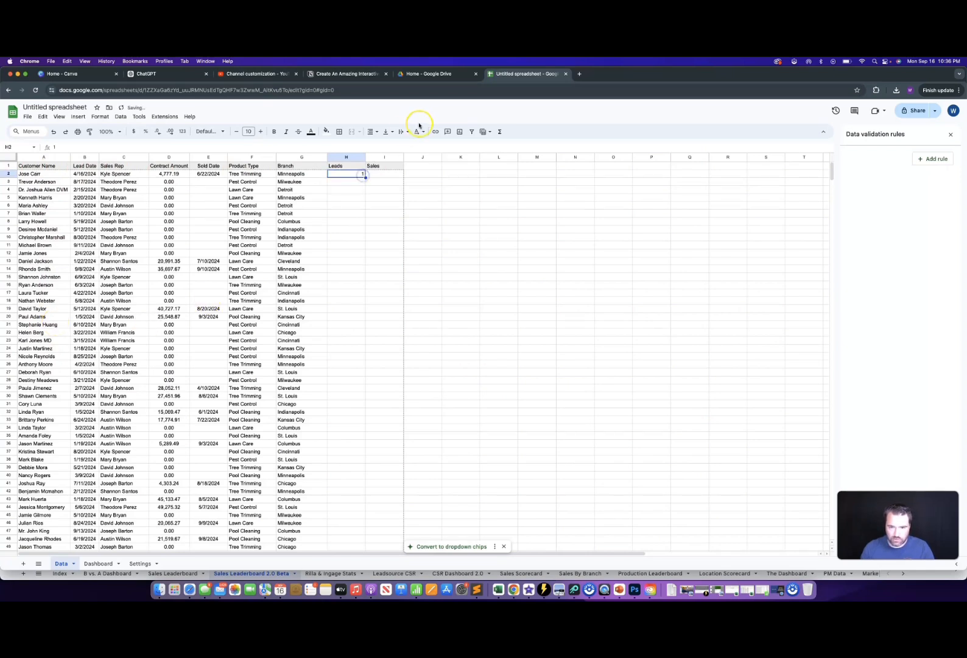
{"action": "left_click", "coordinate": [372, 132]}
{"action": "left_click", "coordinate": [384, 141]}
- Copy the 1 from H2 down the Leads column to the last data row, 501
{"action": "key", "text": "ctrl+c"}
{"action": "key", "text": "Left"}
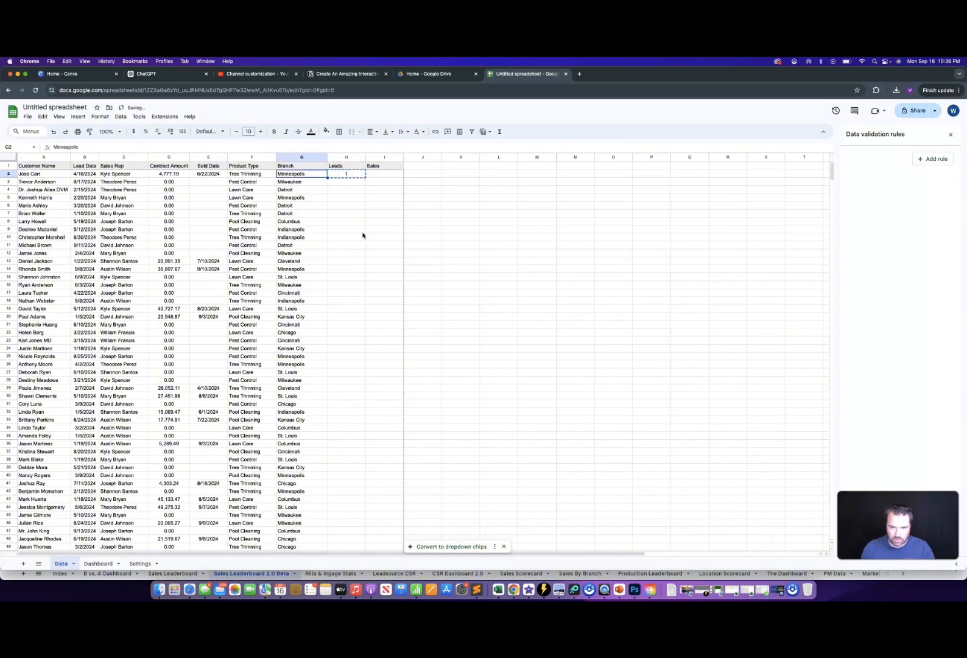
{"action": "key", "text": "ctrl+Down"}
{"action": "key", "text": "Right"}
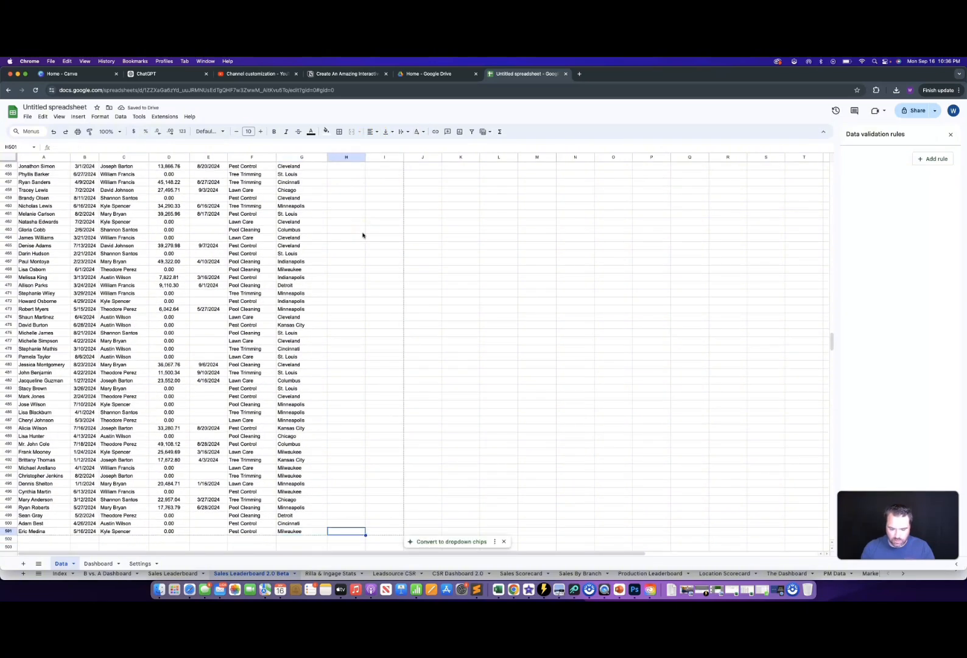
{"action": "key", "text": "super+Up"}
{"action": "key", "text": "super+c"}
{"action": "key", "text": "Left"}
{"action": "key", "text": "super+Down"}
{"action": "key", "text": "Right"}
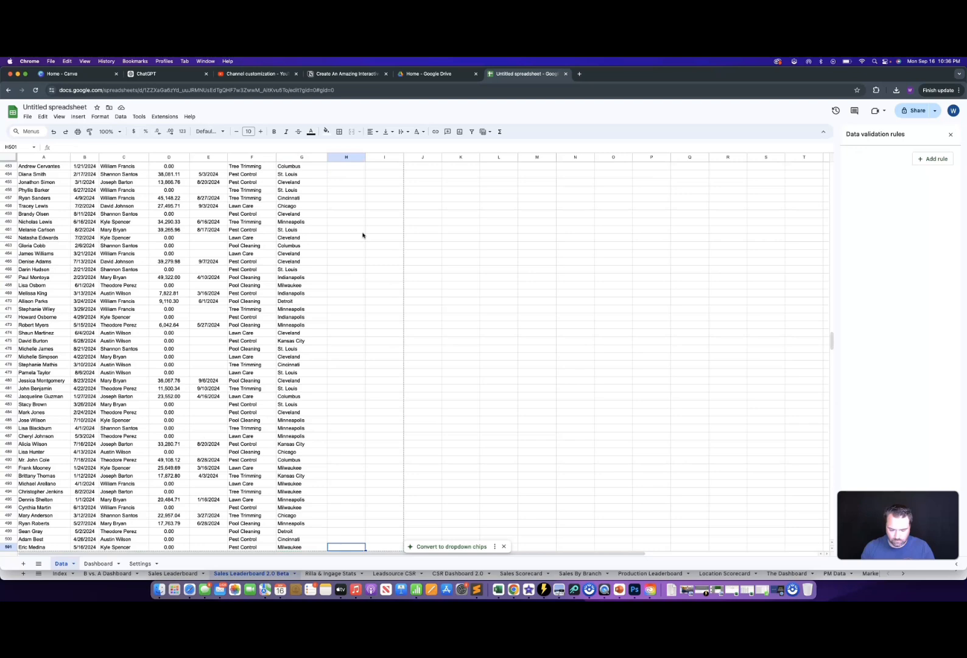
{"action": "key", "text": "super+shift+Up"}
{"action": "key", "text": "super+v"}
{"action": "key", "text": "super+Up"}
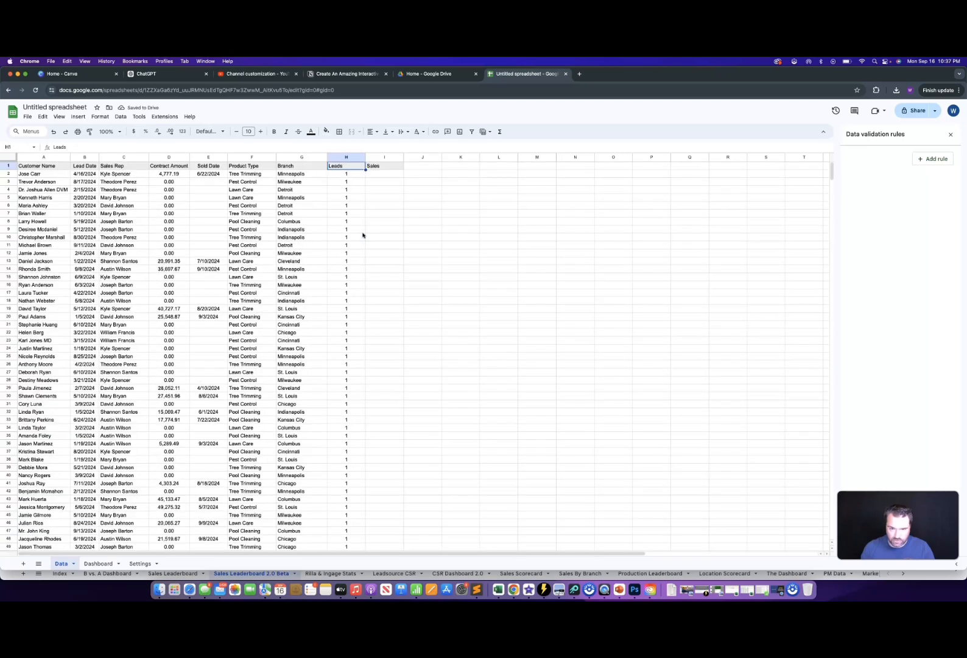
{"action": "key", "text": "Down"}
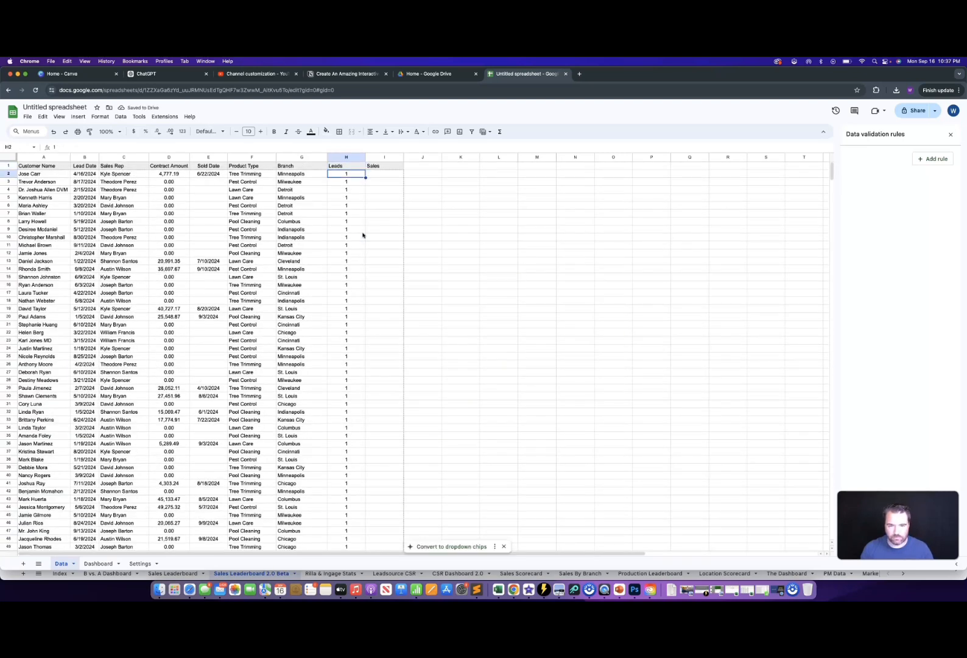
- Examine the row 2 entries between the Contract Amount and Sales columns
{"action": "key", "text": "Right"}
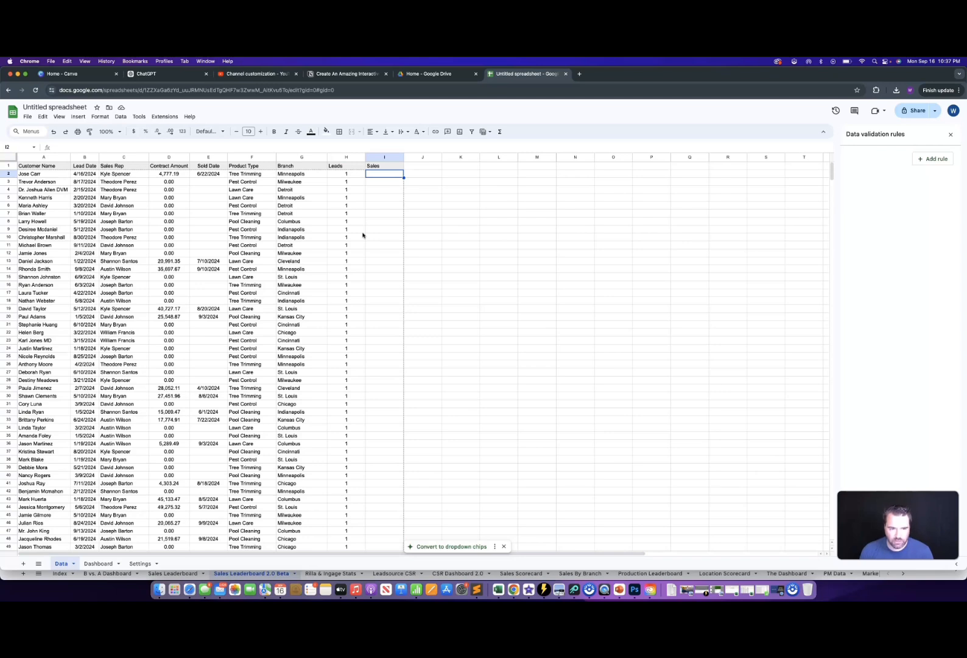
{"action": "key", "text": "Left"}
{"action": "key", "text": "Left"}
{"action": "key", "text": "Left"}
{"action": "key", "text": "Left"}
{"action": "key", "text": "Left"}
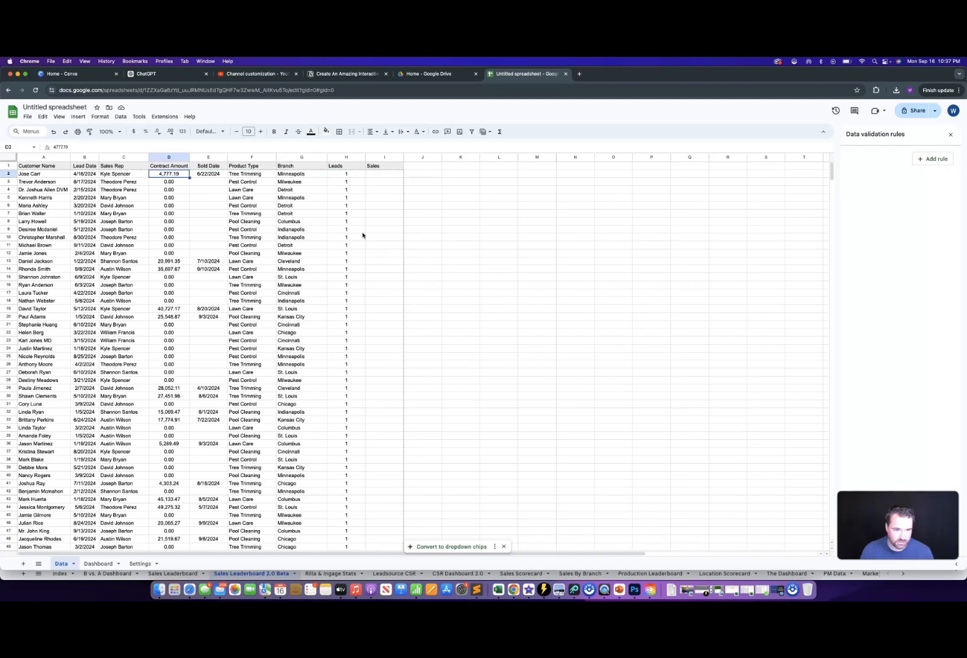
{"action": "key", "text": "Right"}
{"action": "key", "text": "Right"}
{"action": "key", "text": "Right"}
{"action": "key", "text": "Right"}
{"action": "key", "text": "Right"}
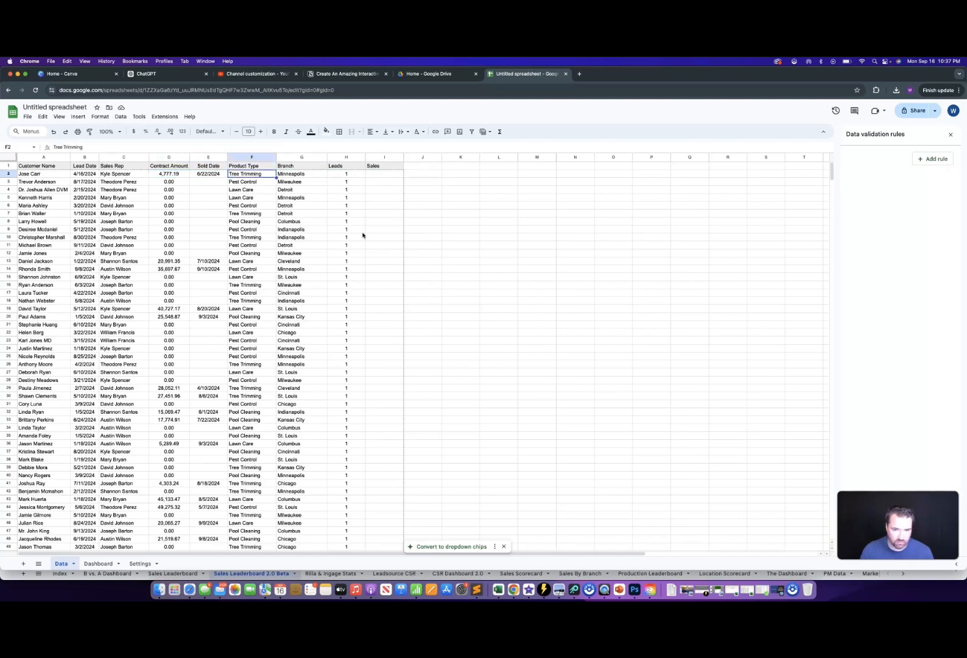
{"action": "key", "text": "Left"}
{"action": "key", "text": "Left"}
{"action": "key", "text": "Left"}
{"action": "key", "text": "Left"}
{"action": "key", "text": "Left"}
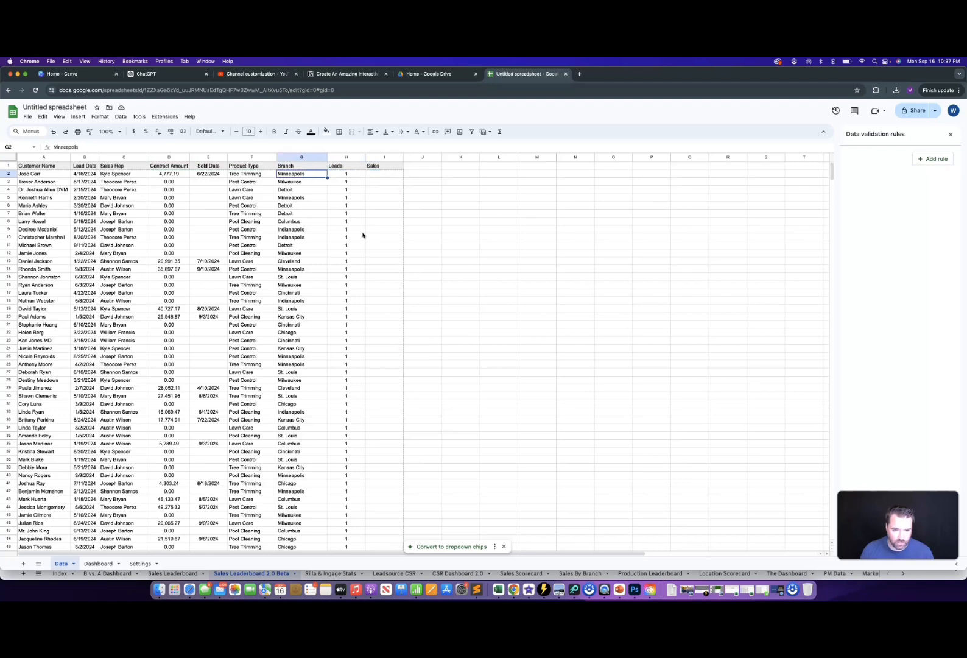
{"action": "key", "text": "Right"}
{"action": "key", "text": "Right"}
{"action": "key", "text": "Right"}
{"action": "key", "text": "Right"}
{"action": "key", "text": "Right"}
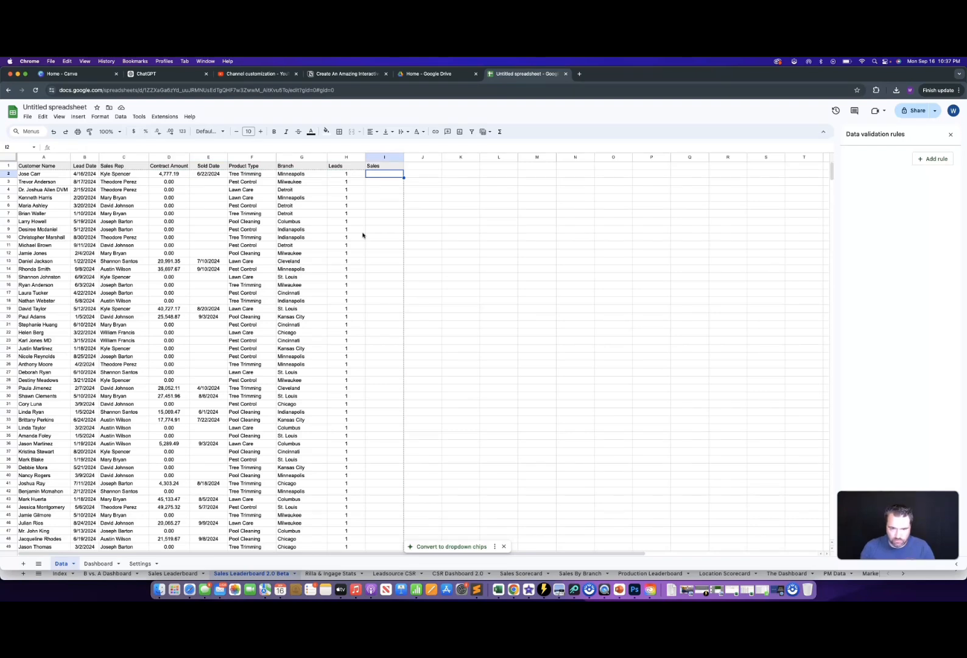
- Enter =if(D2>0,1,0) in I2 under Sales and accept the suggested autofill for the rest of the column
{"action": "type", "text": "=if("}
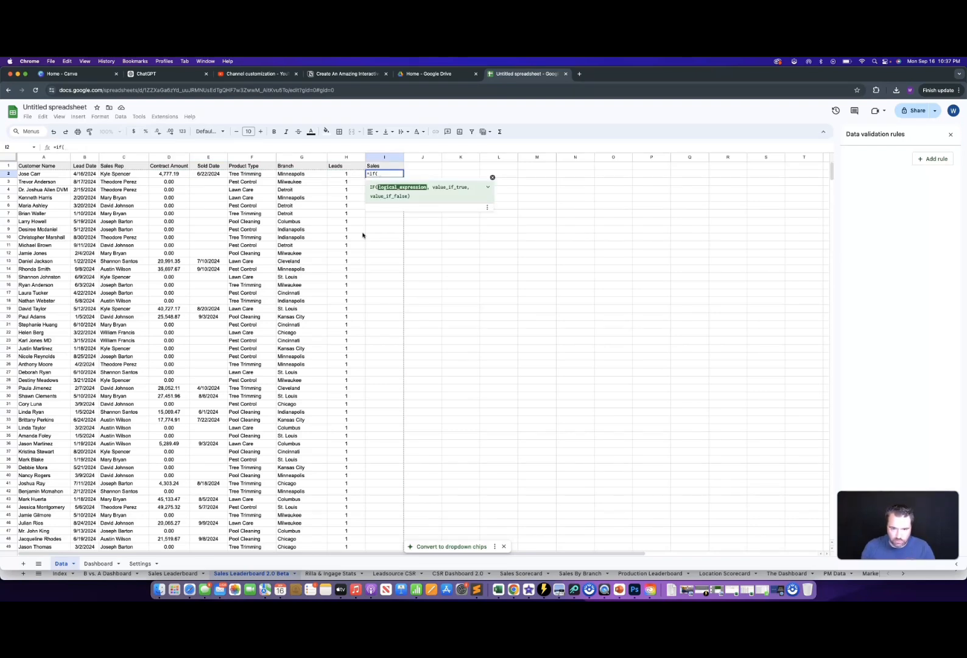
{"action": "left_click", "coordinate": [169, 174]}
{"action": "type", "text": ">"}
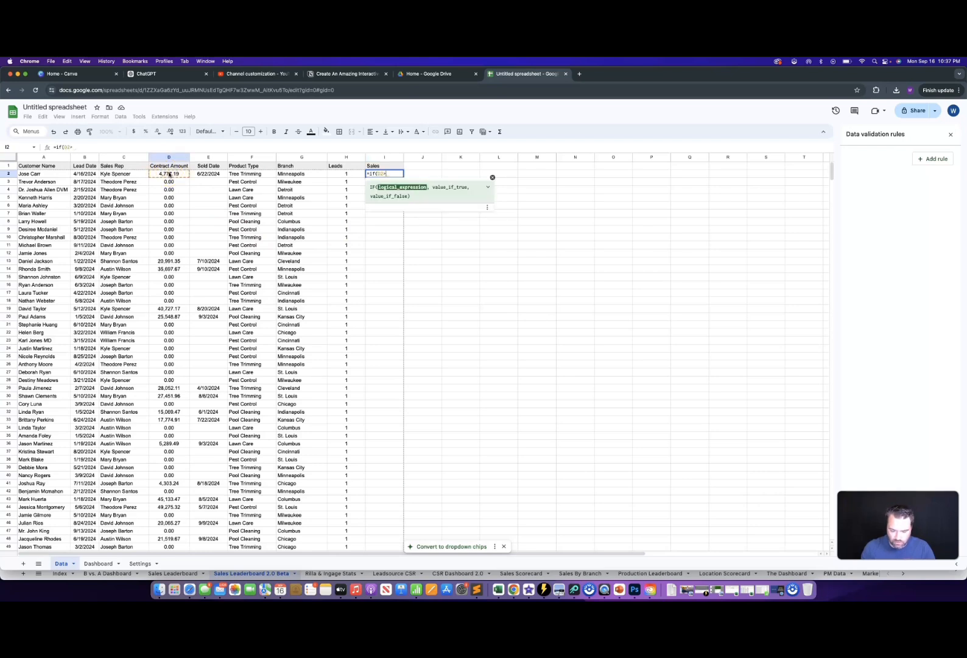
{"action": "type", "text": "0,"}
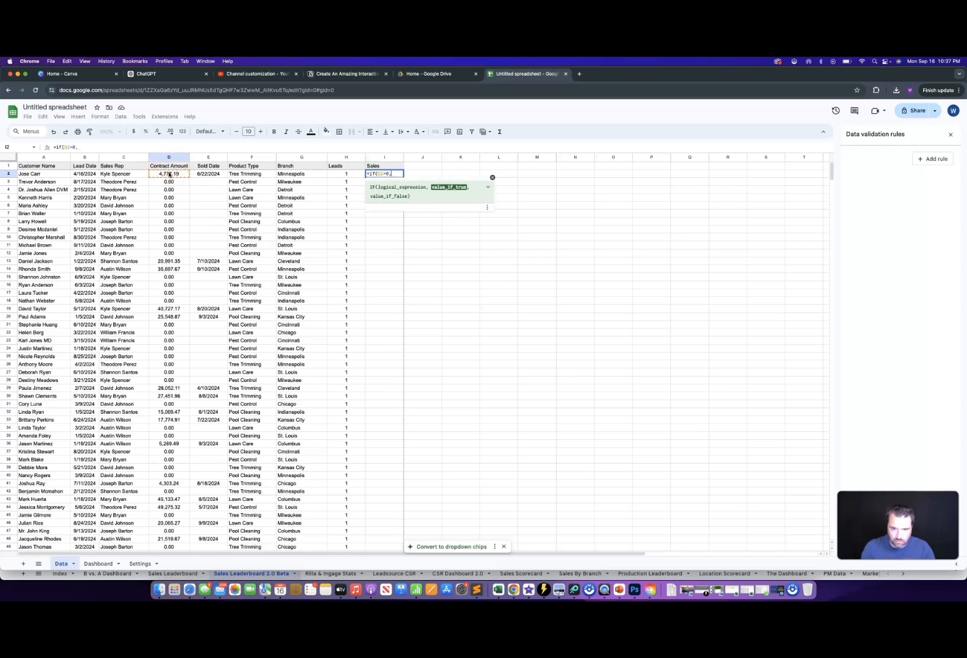
{"action": "type", "text": "1,"}
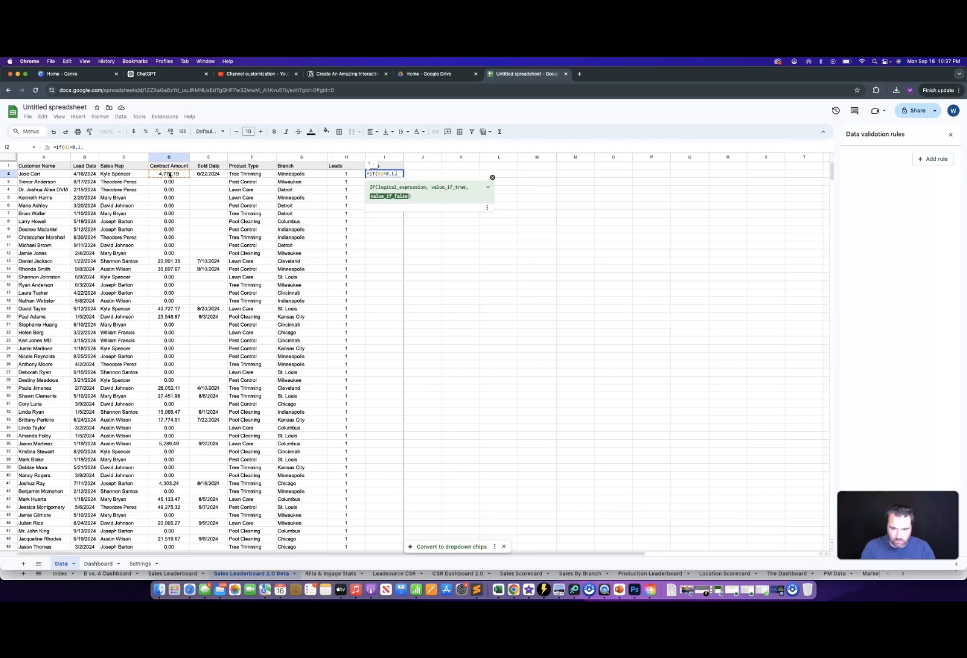
{"action": "type", "text": "0"}
{"action": "key", "text": "Return"}
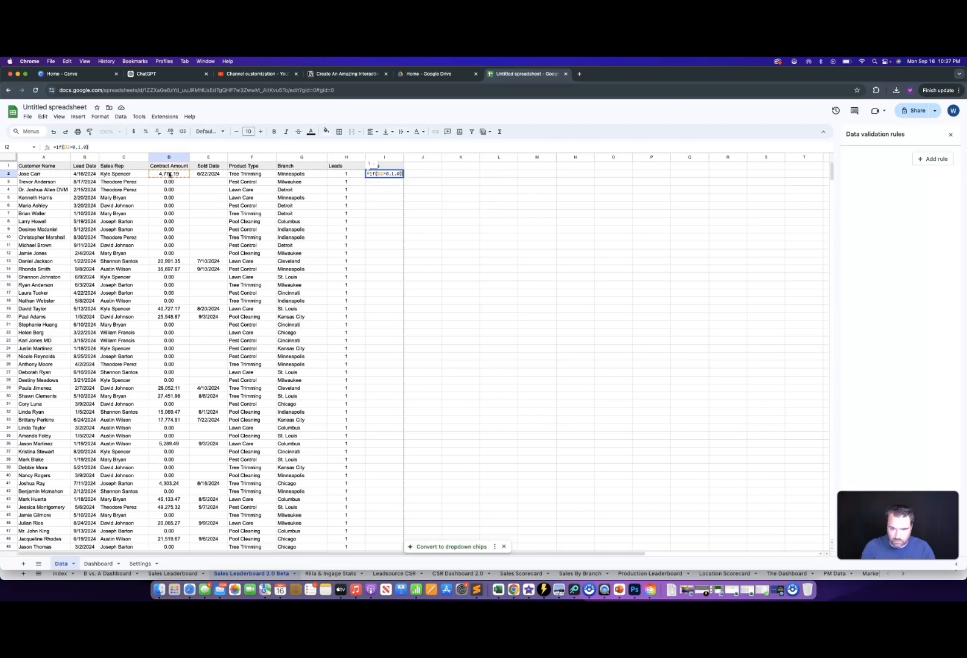
{"action": "left_click", "coordinate": [412, 230]}
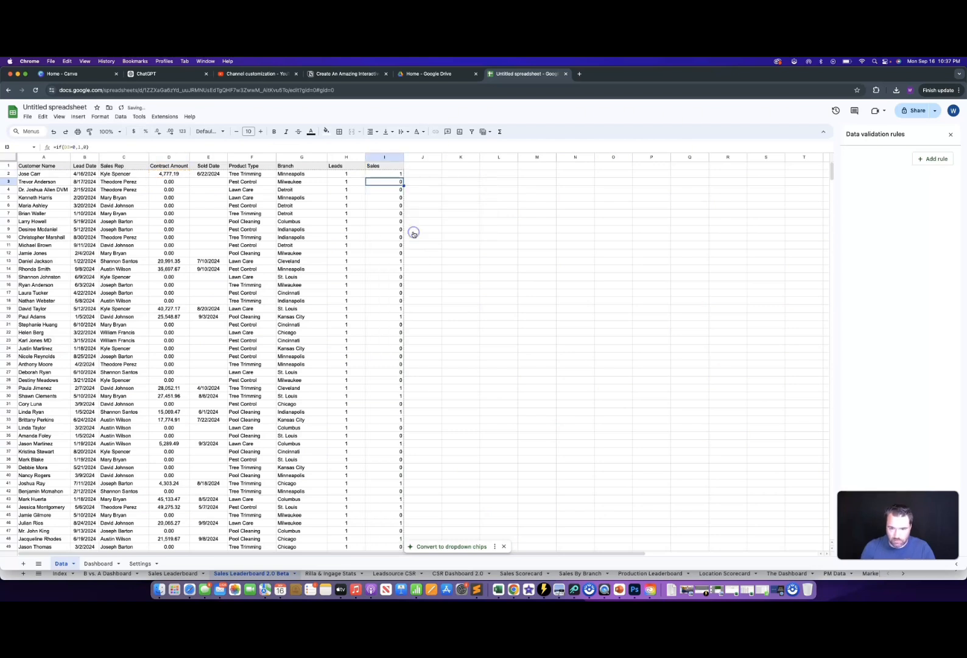
- Center the contents of the Sales column I horizontally
{"action": "left_click", "coordinate": [376, 157]}
{"action": "left_click", "coordinate": [370, 132]}
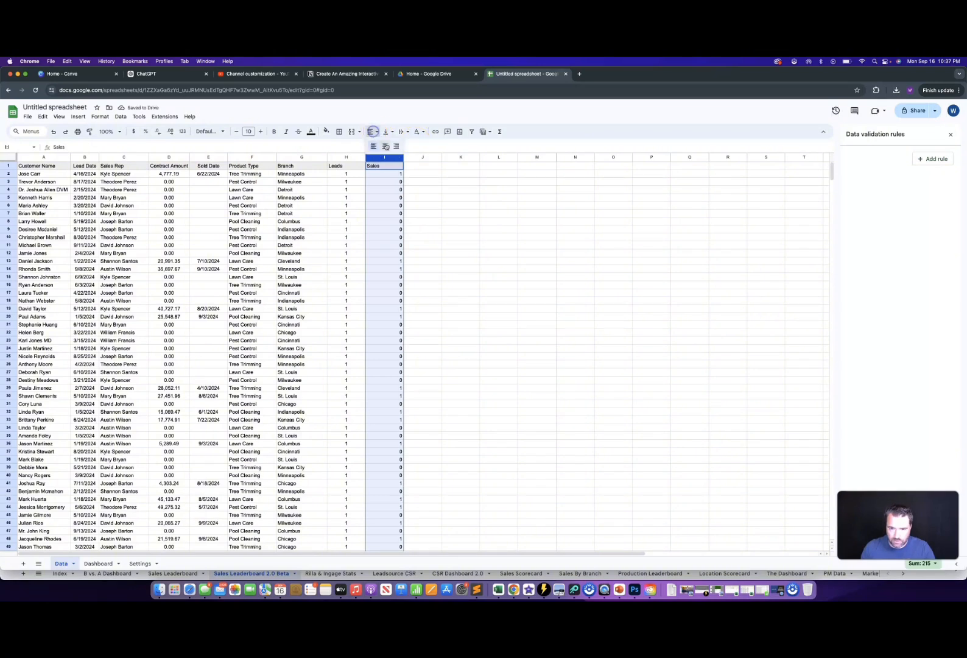
{"action": "left_click", "coordinate": [386, 145]}
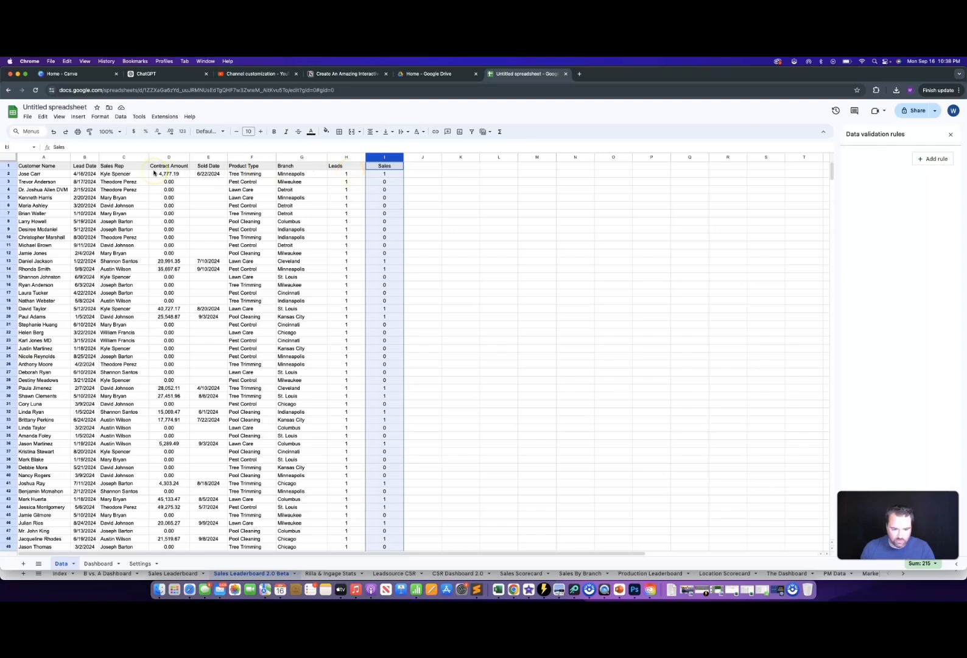
- Fill the Leads and Sales columns H and I with orange
{"action": "left_click", "coordinate": [342, 156]}
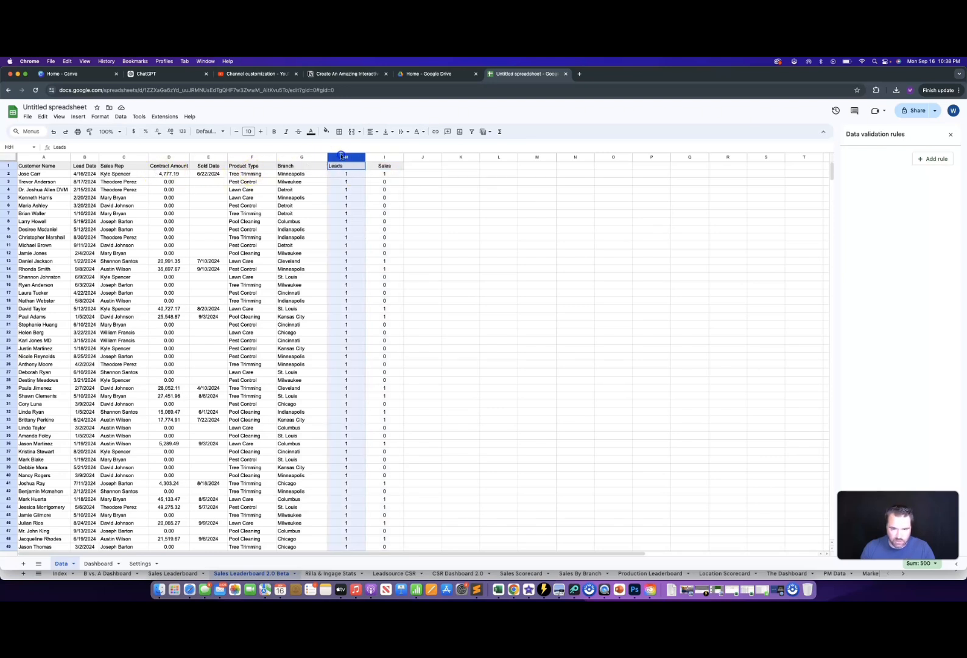
{"action": "left_click_drag", "start_coordinate": [342, 157], "coordinate": [384, 157]}
{"action": "left_click", "coordinate": [327, 131]}
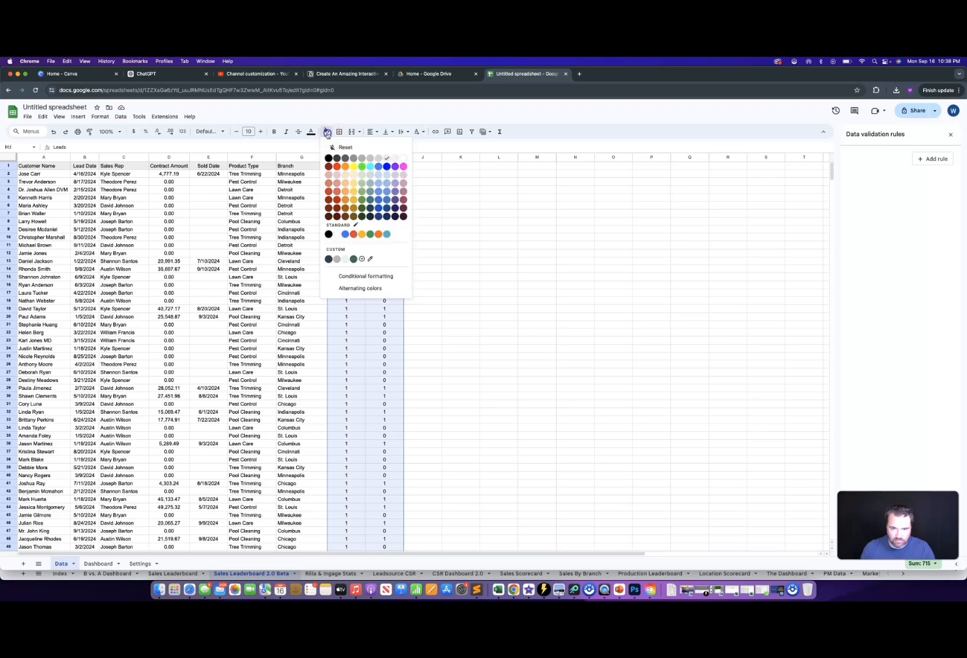
{"action": "left_click", "coordinate": [346, 166]}
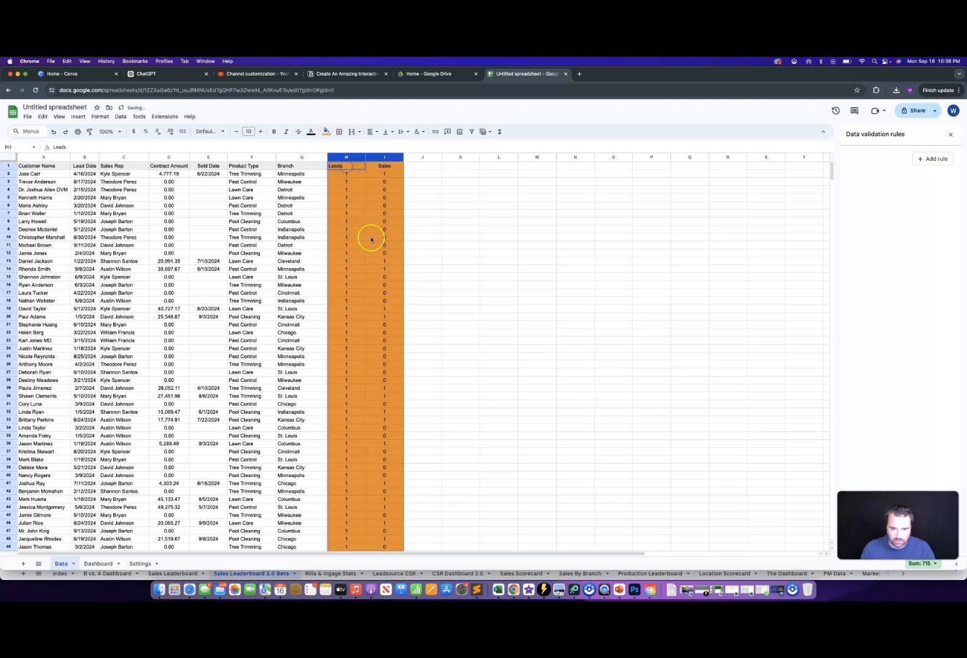
{"action": "left_click", "coordinate": [364, 262]}
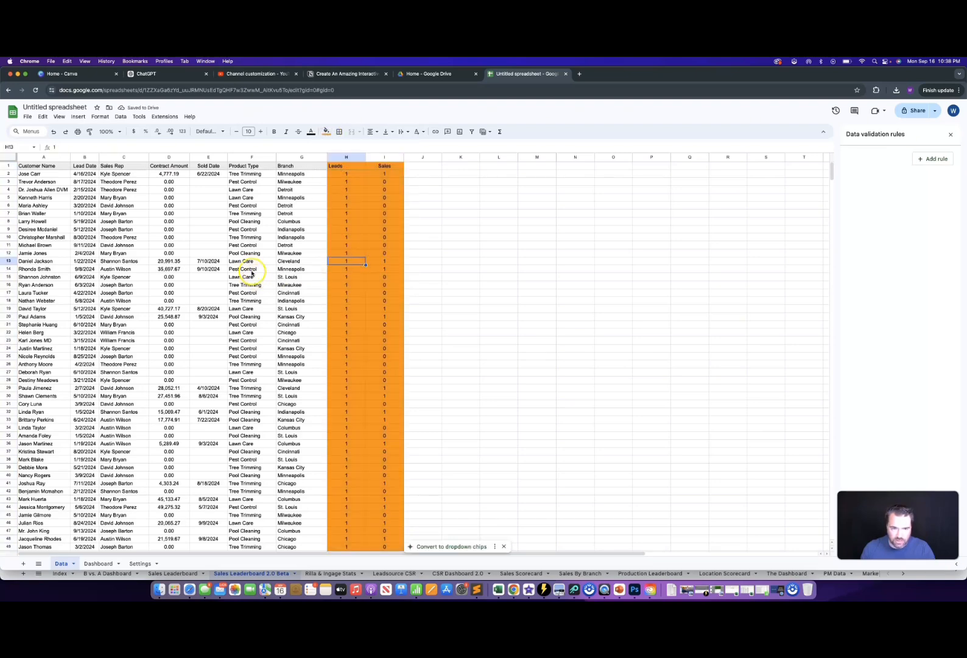
{"action": "scroll", "coordinate": [65, 245], "scroll_direction": "down", "scroll_amount": 5}
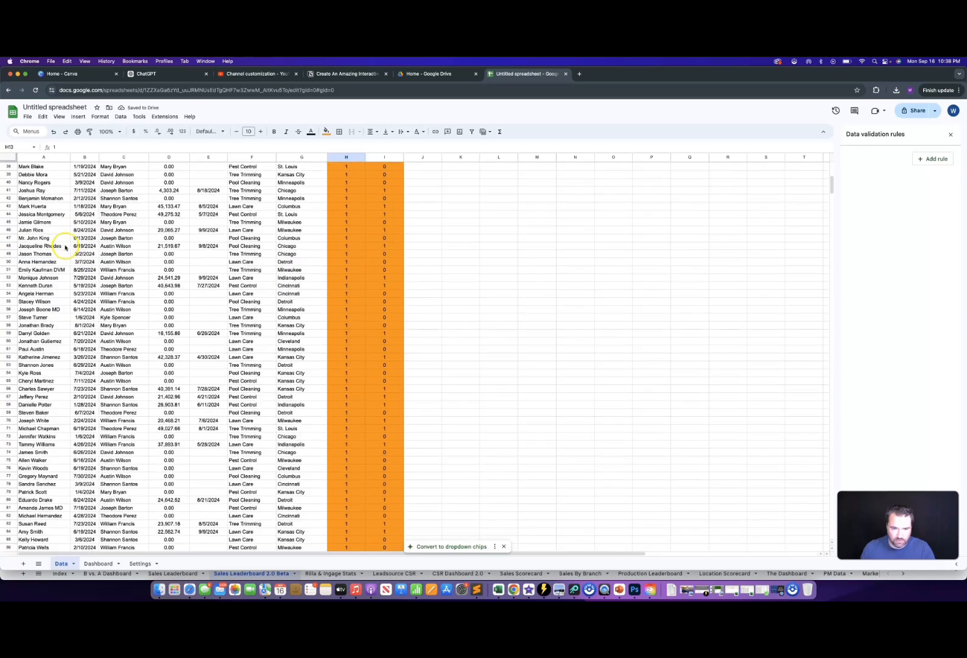
{"action": "scroll", "coordinate": [65, 245], "scroll_direction": "up", "scroll_amount": 5}
{"action": "left_click_drag", "start_coordinate": [44, 174], "coordinate": [300, 575]}
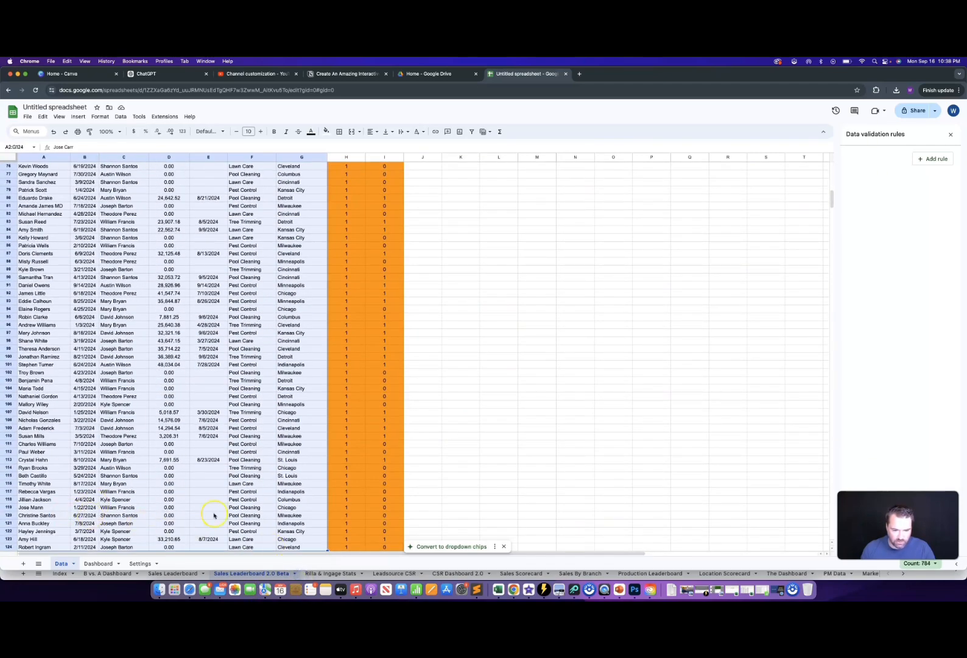
{"action": "scroll", "coordinate": [213, 515], "scroll_direction": "up", "scroll_amount": 15}
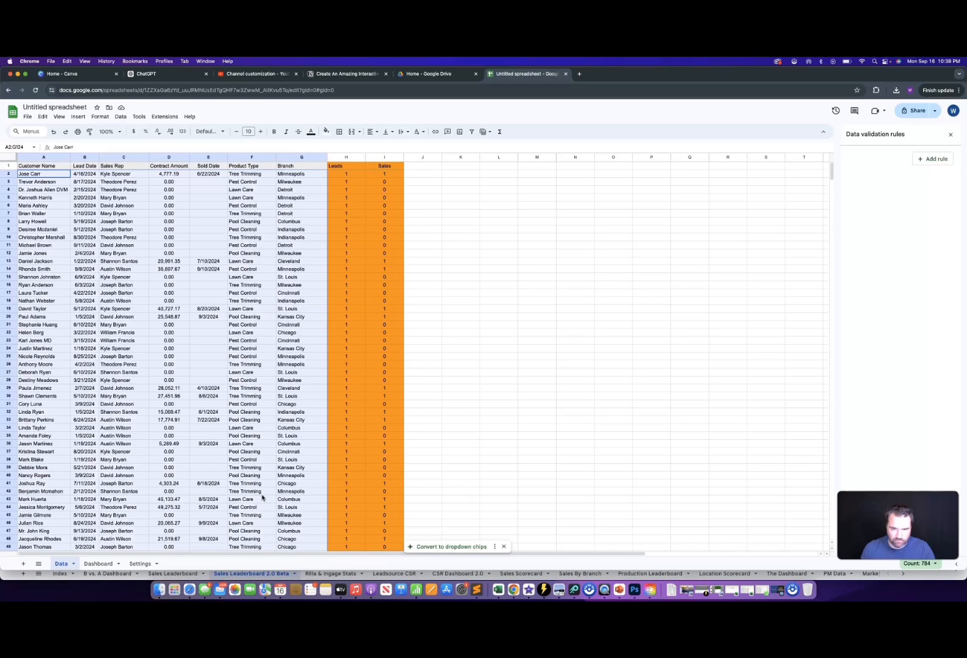
{"action": "left_click", "coordinate": [347, 181]}
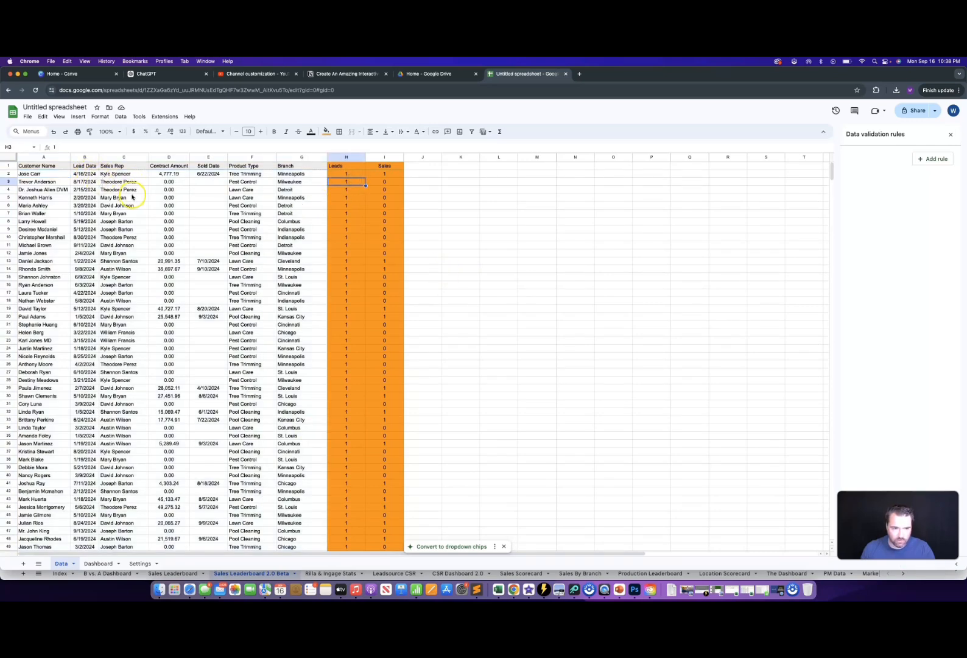
- Freeze the header row of the Data sheet up to row 1 and check it against the lower rows
{"action": "left_click", "coordinate": [39, 165]}
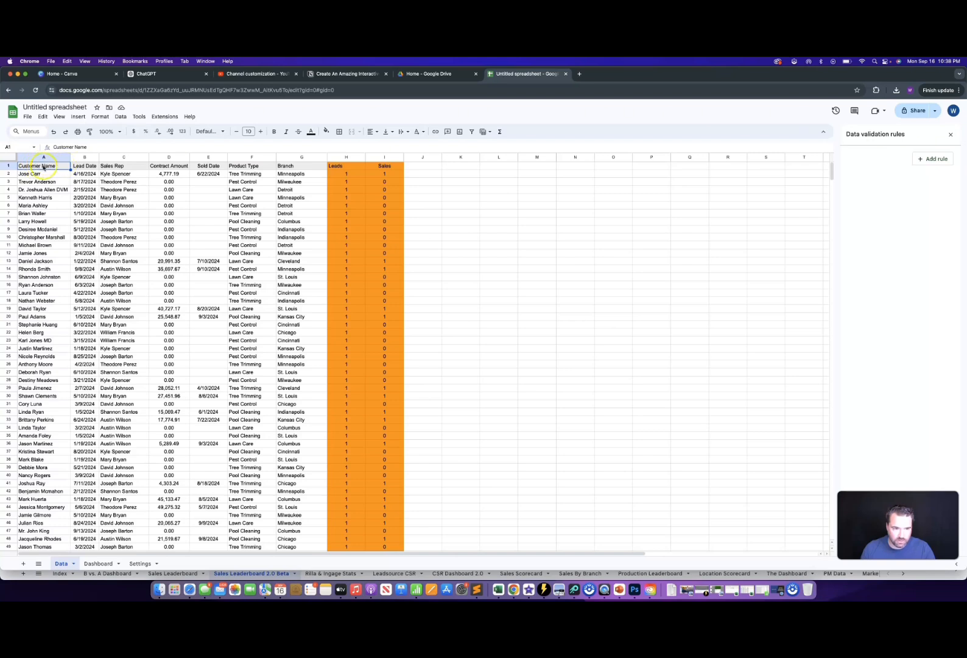
{"action": "left_click", "coordinate": [60, 116]}
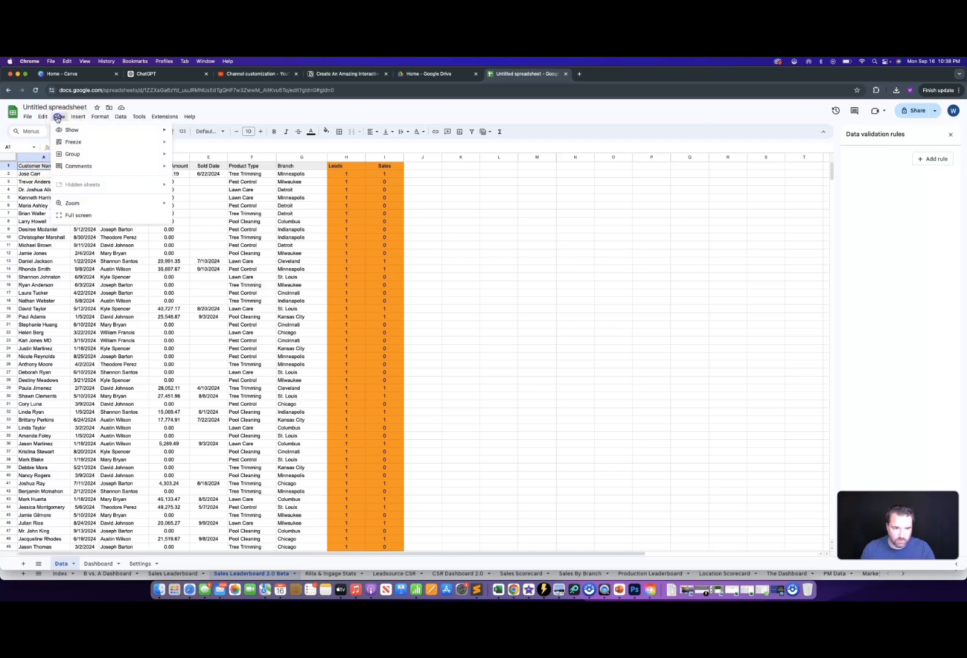
{"action": "mouse_move", "coordinate": [71, 141]}
{"action": "left_click", "coordinate": [208, 181]}
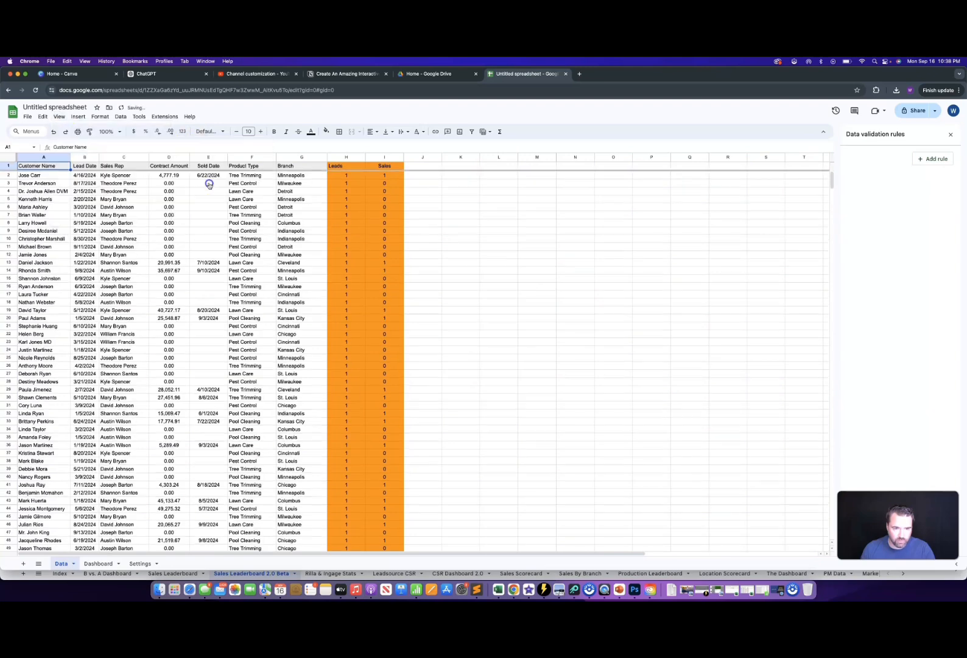
{"action": "scroll", "coordinate": [196, 263], "scroll_direction": "down", "scroll_amount": 20}
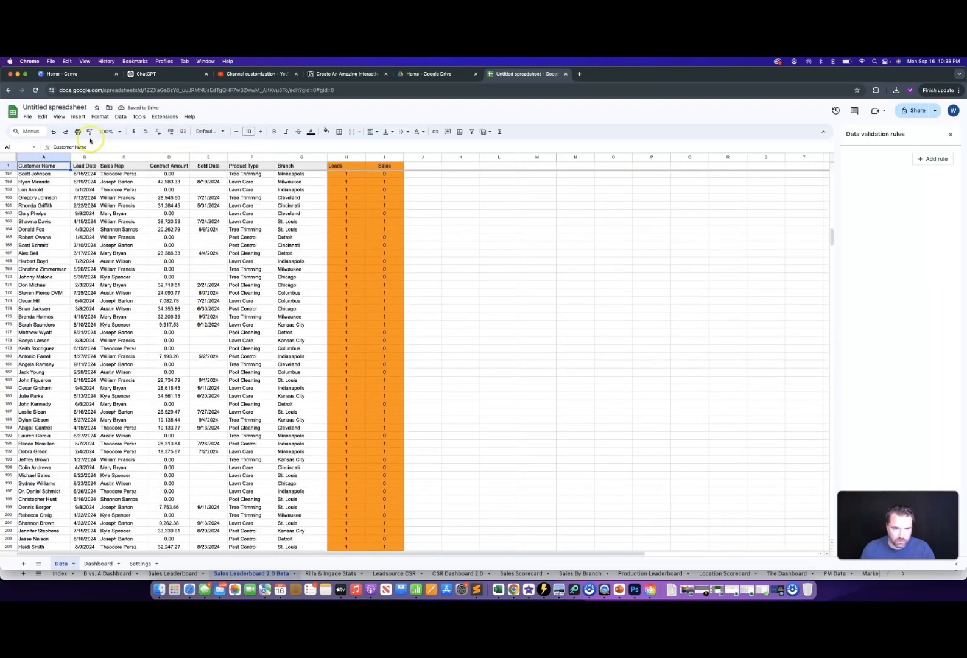
{"action": "scroll", "coordinate": [101, 184], "scroll_direction": "up", "scroll_amount": 20}
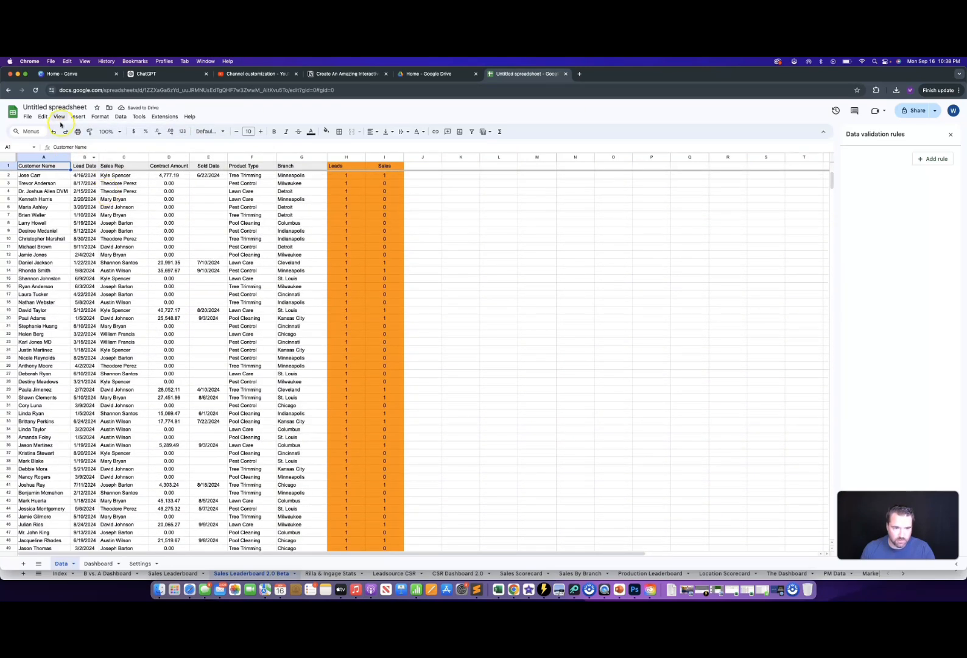
- Freeze the Data sheet's columns up to column A
{"action": "left_click", "coordinate": [60, 117]}
{"action": "mouse_move", "coordinate": [71, 141]}
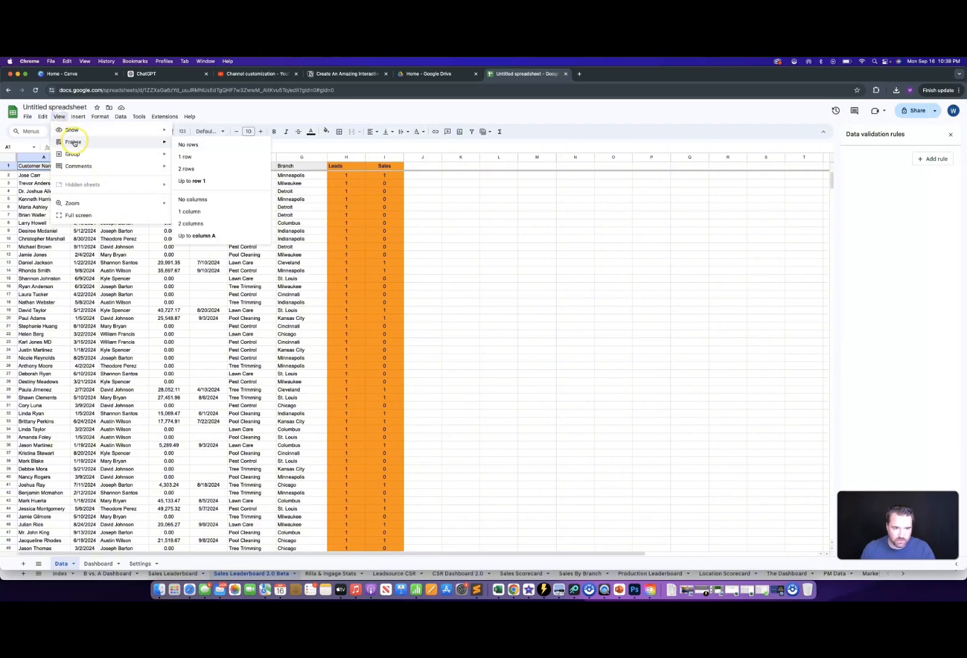
{"action": "left_click", "coordinate": [238, 236]}
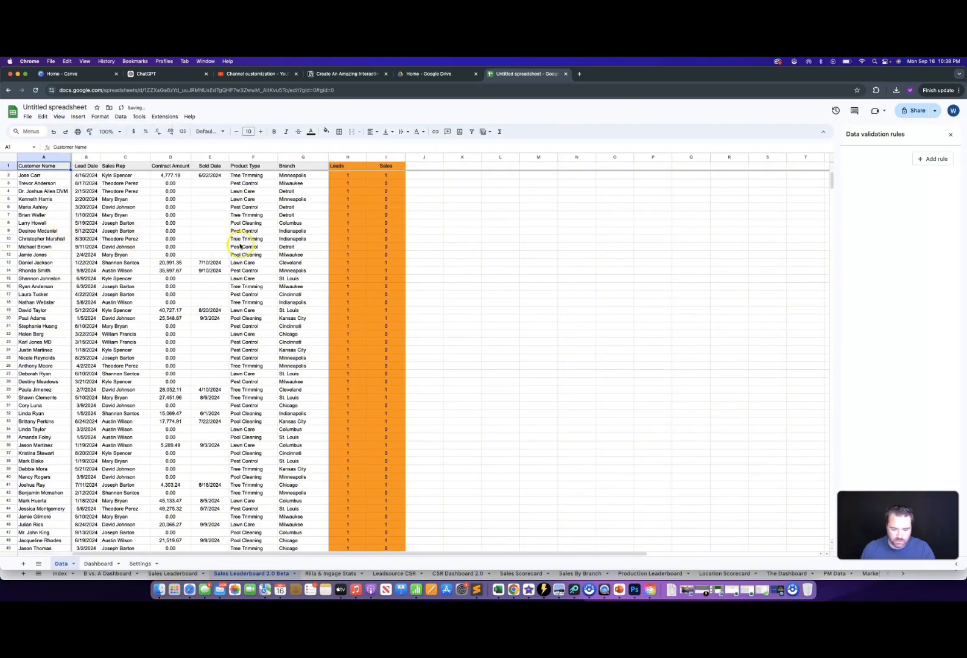
- Check the frozen Customer Name column by moving across row 13 past the data and back to column A
{"action": "left_click", "coordinate": [311, 264]}
{"action": "key", "text": "Right"}
{"action": "key", "text": "Right"}
{"action": "key", "text": "Right"}
{"action": "key", "text": "Right"}
{"action": "key", "text": "Right"}
{"action": "key", "text": "Right"}
{"action": "key", "text": "Right"}
{"action": "key", "text": "Right"}
{"action": "key", "text": "Right"}
{"action": "key", "text": "Right"}
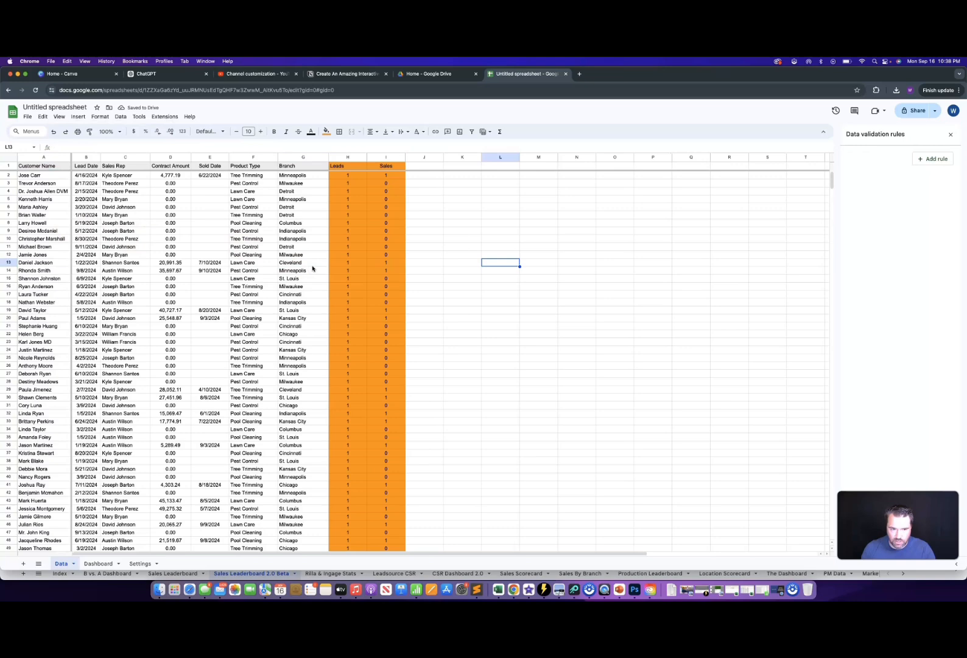
{"action": "key", "text": "Right"}
{"action": "key", "text": "Right"}
{"action": "key", "text": "Right"}
{"action": "key", "text": "Right"}
{"action": "key", "text": "Right"}
{"action": "key", "text": "Right"}
{"action": "key", "text": "Right"}
{"action": "key", "text": "Left"}
{"action": "key", "text": "Left"}
{"action": "key", "text": "Left"}
{"action": "key", "text": "Left"}
{"action": "key", "text": "Left"}
{"action": "key", "text": "Left"}
{"action": "key", "text": "Left"}
{"action": "key", "text": "Left"}
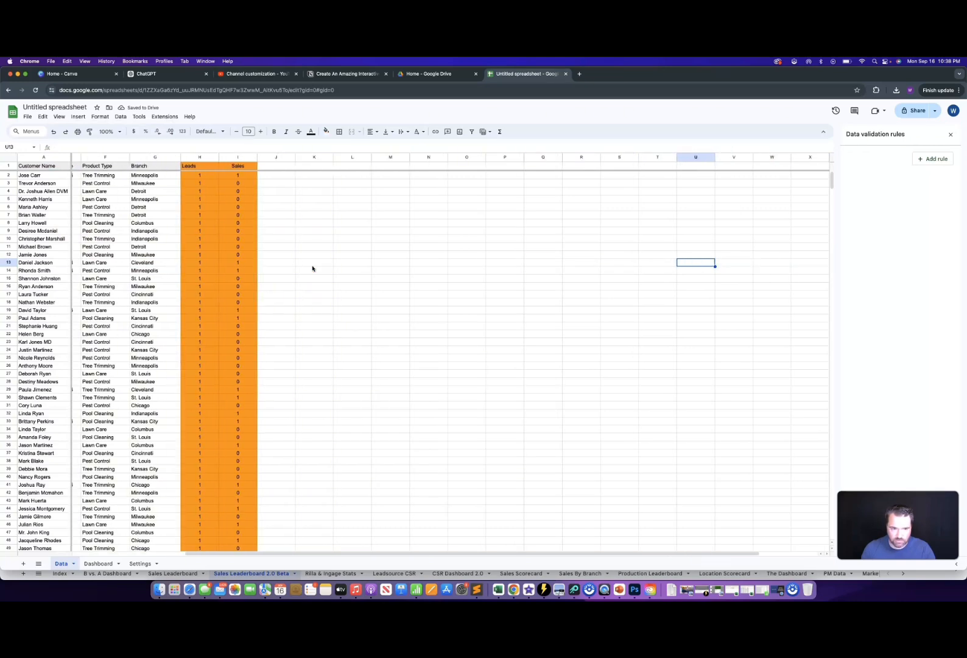
{"action": "key", "text": "Home"}
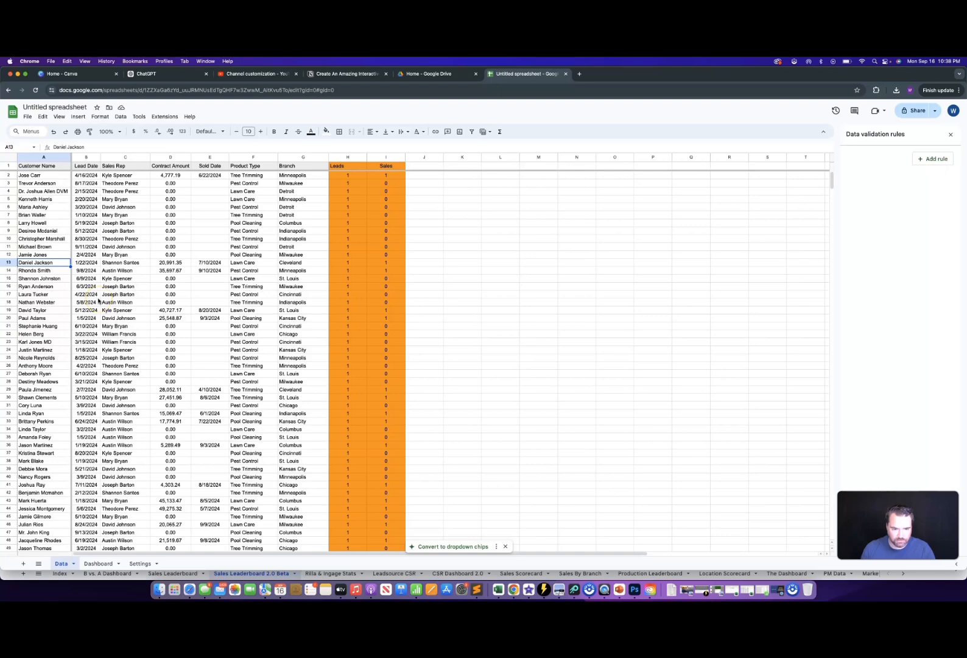
- Compare the metric headings on the Dashboard sheet with the source columns on the Data sheet
{"action": "left_click", "coordinate": [97, 563]}
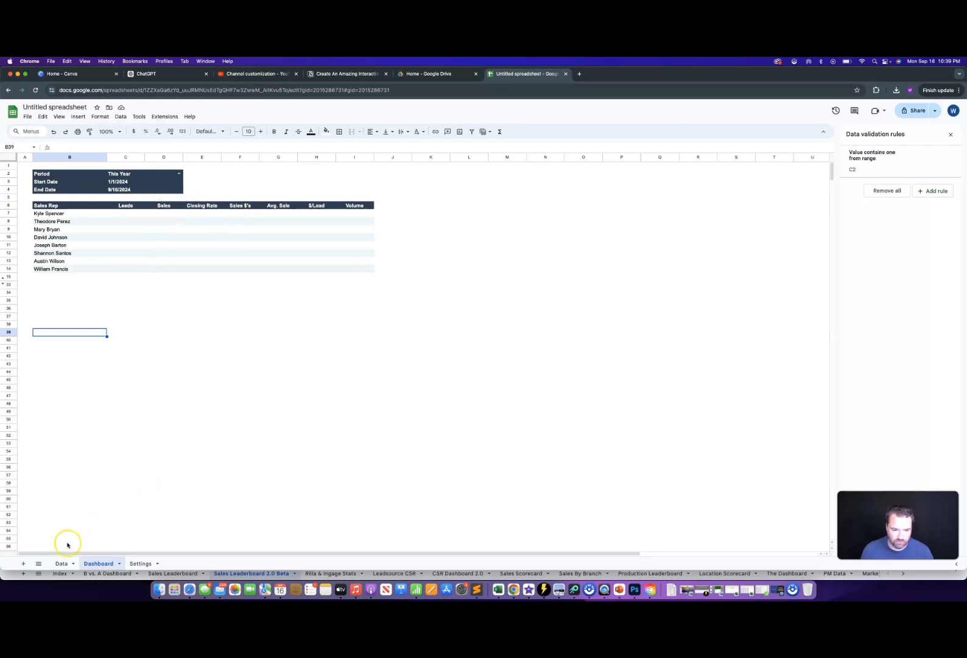
{"action": "left_click", "coordinate": [61, 564]}
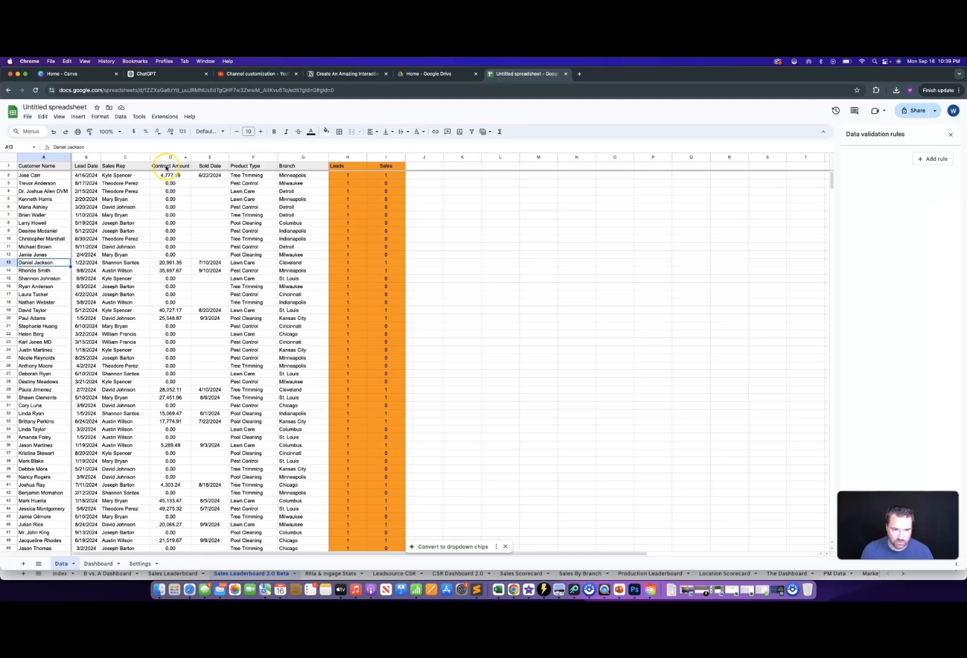
{"action": "left_click", "coordinate": [98, 564]}
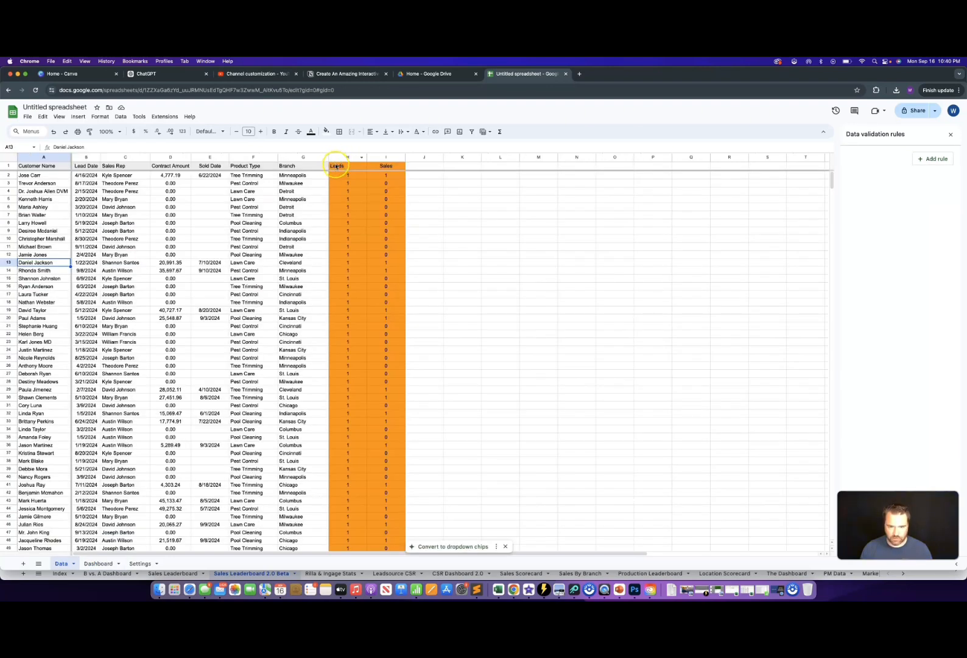
- Center the Leads header in H1 of the Data sheet horizontally
{"action": "left_click", "coordinate": [336, 166]}
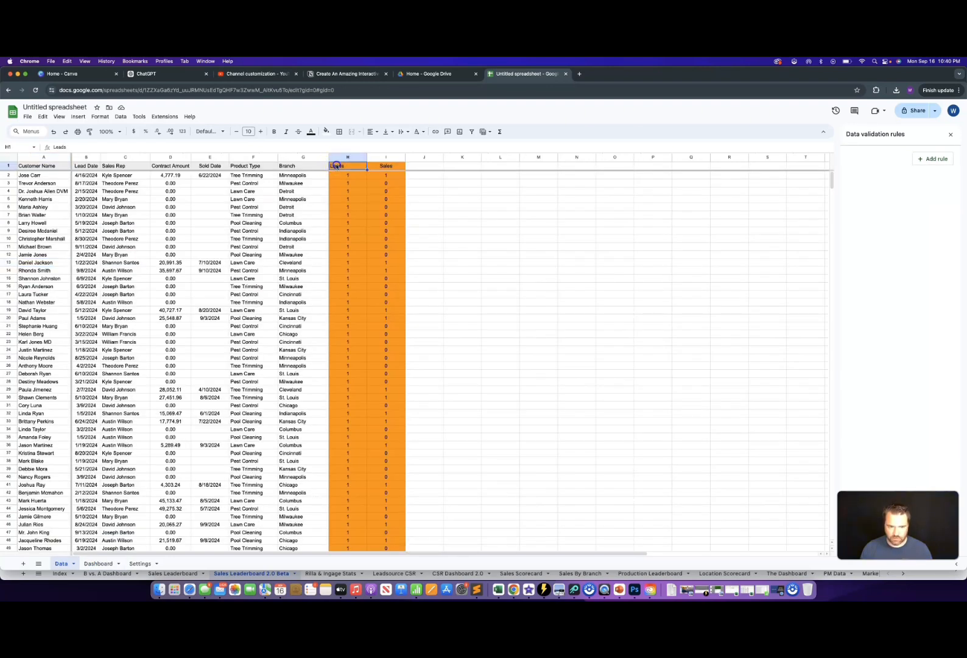
{"action": "left_click", "coordinate": [372, 131]}
{"action": "left_click", "coordinate": [383, 146]}
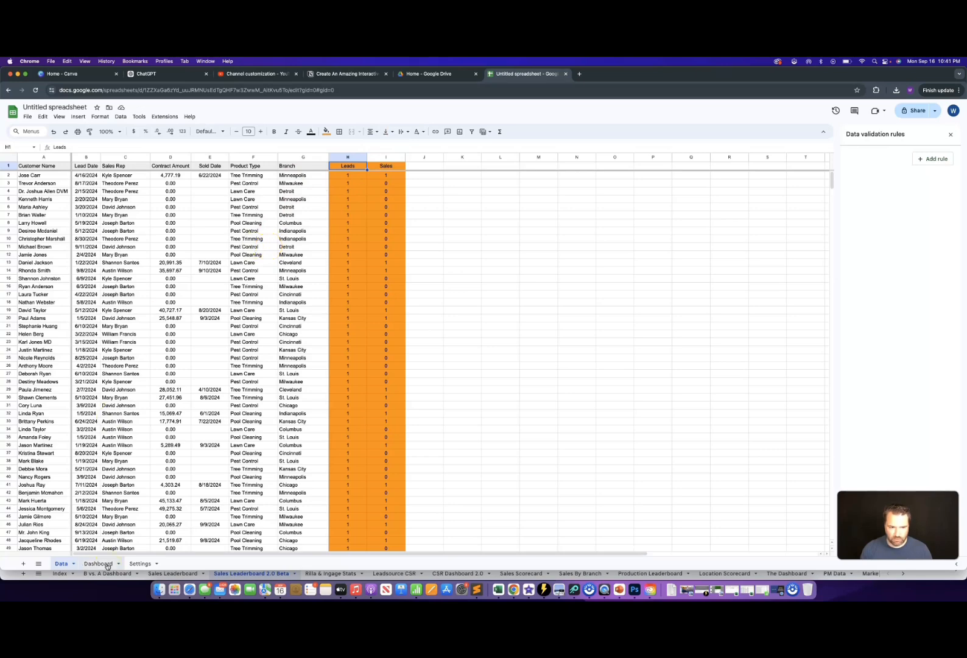
- Dismiss the data validation rules on the Dashboard sheet, and switch to ChatGPT, placing its browser tab directly after the spreadsheet
{"action": "left_click", "coordinate": [106, 563]}
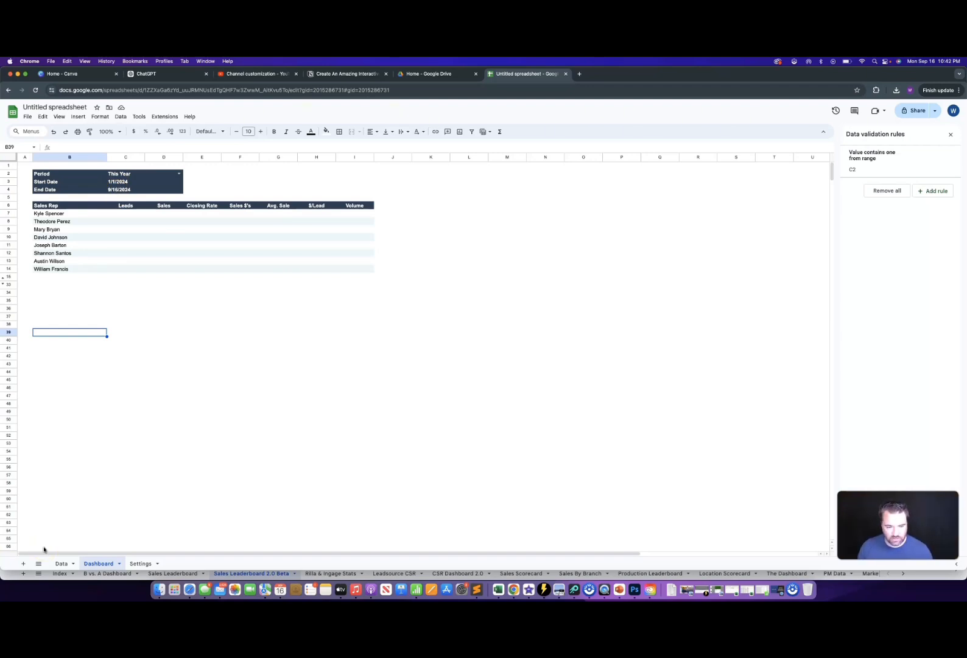
{"action": "left_click", "coordinate": [951, 134]}
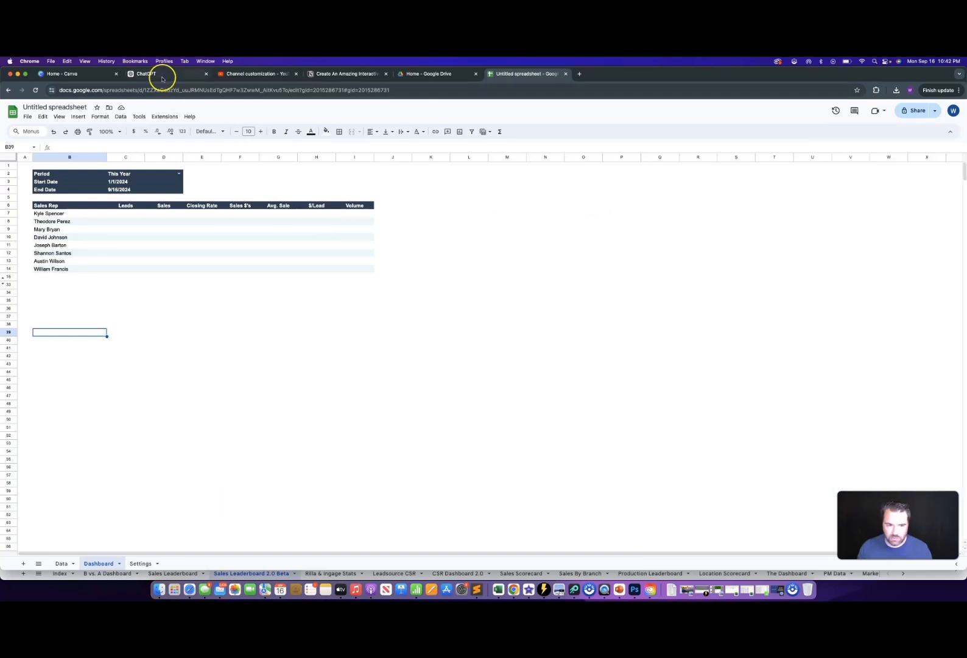
{"action": "left_click", "coordinate": [161, 76]}
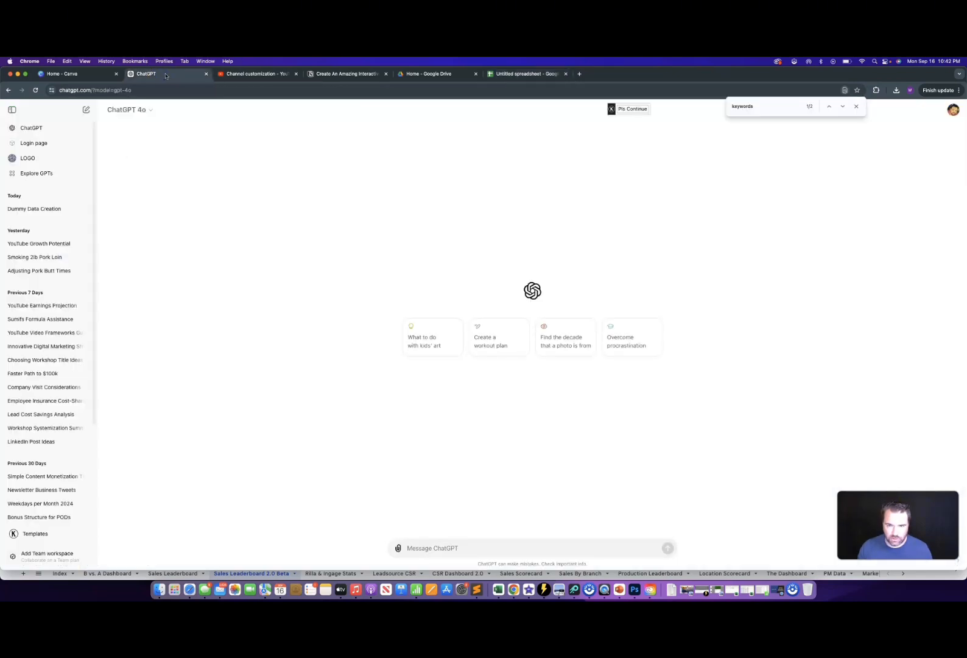
{"action": "left_click_drag", "start_coordinate": [161, 76], "coordinate": [524, 77]}
- Start a ChatGPT prompt asking for help writing a Sumifs formula in cell c7 of the current tab I'm working in
{"action": "left_click", "coordinate": [432, 547]}
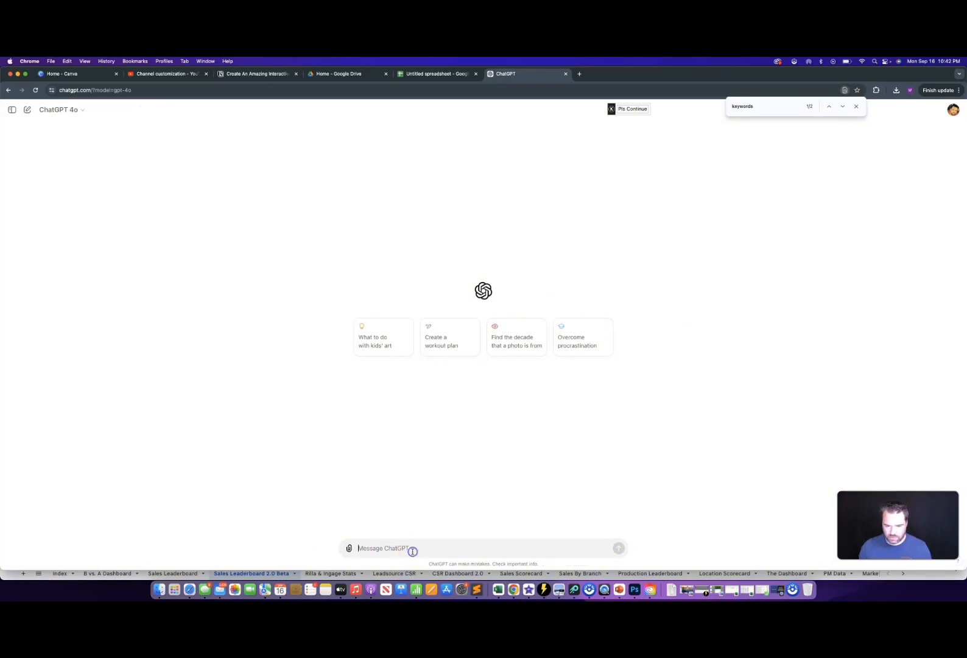
{"action": "type", "text": "Help me write a formula in cell"}
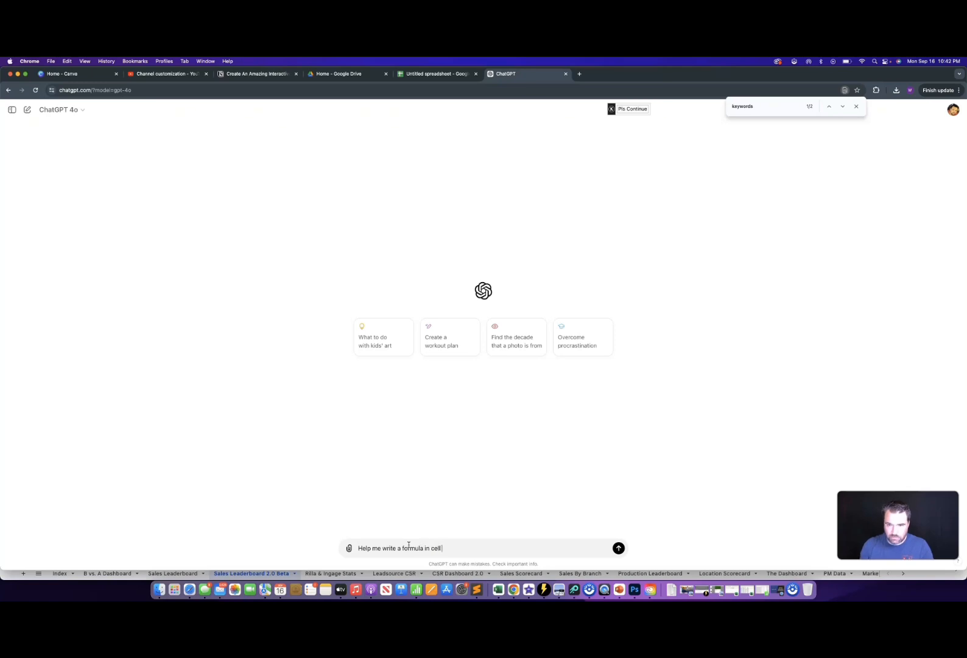
{"action": "left_click", "coordinate": [434, 74]}
{"action": "left_click", "coordinate": [505, 74]}
{"action": "type", "text": "c7 of the cur"}
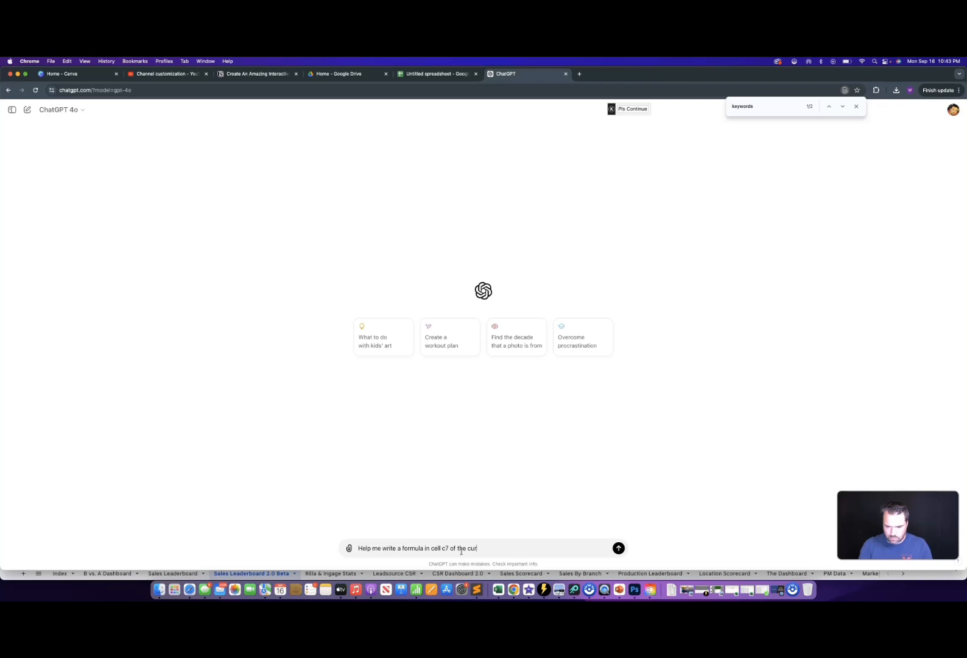
{"action": "type", "text": "rent tab I'm working in. I want to do a Sumif"}
{"action": "type", "text": "s formula that"}
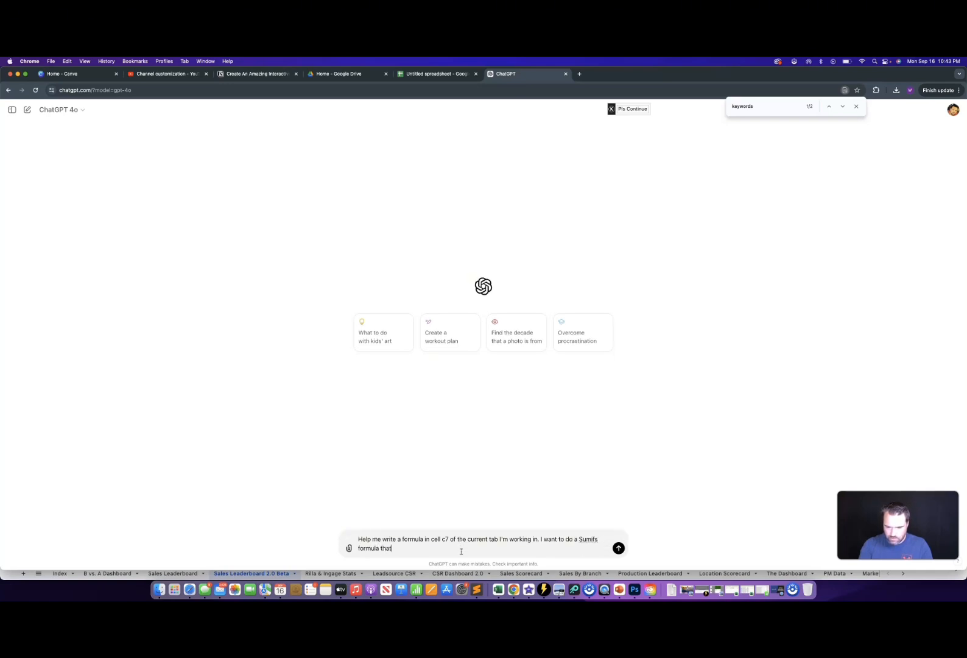
- Specify in the prompt that the formula sums the number of leads in column H of the Data tab
{"action": "type", "text": " sums the numbe"}
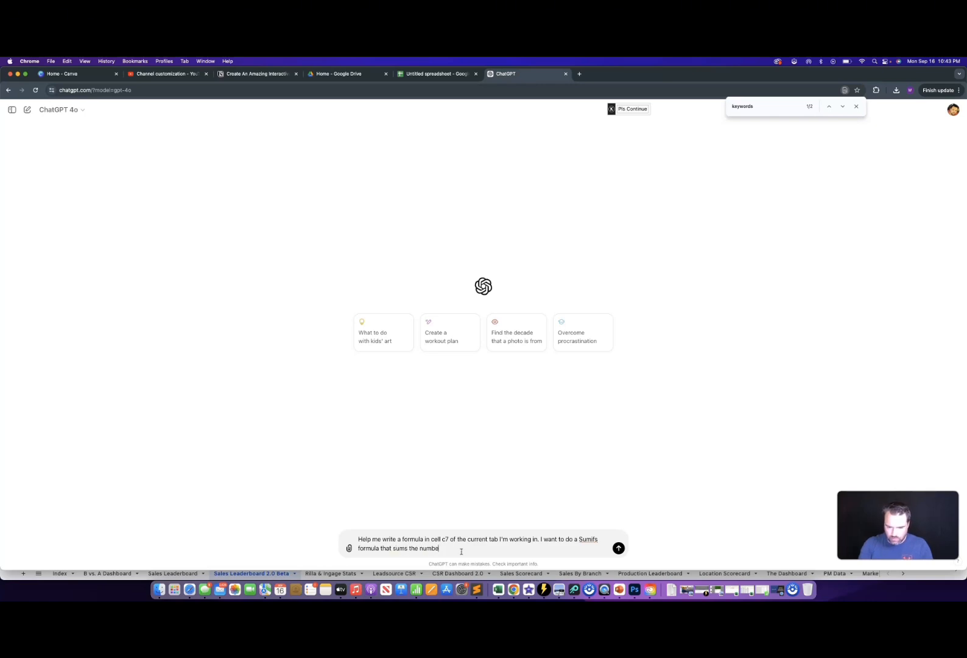
{"action": "type", "text": "r of leads "}
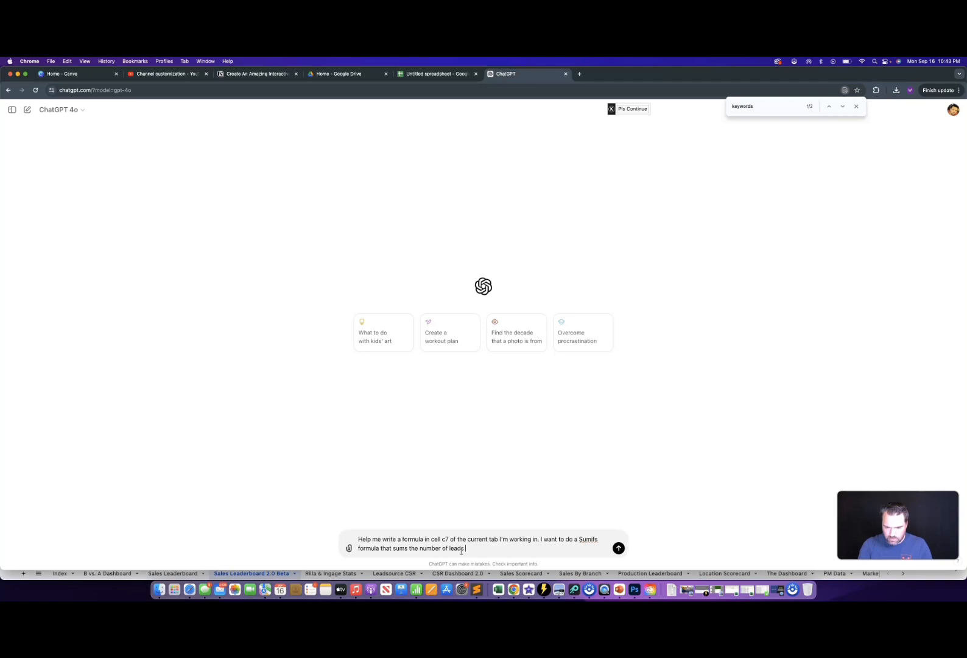
{"action": "type", "text": "in column H of the Data"}
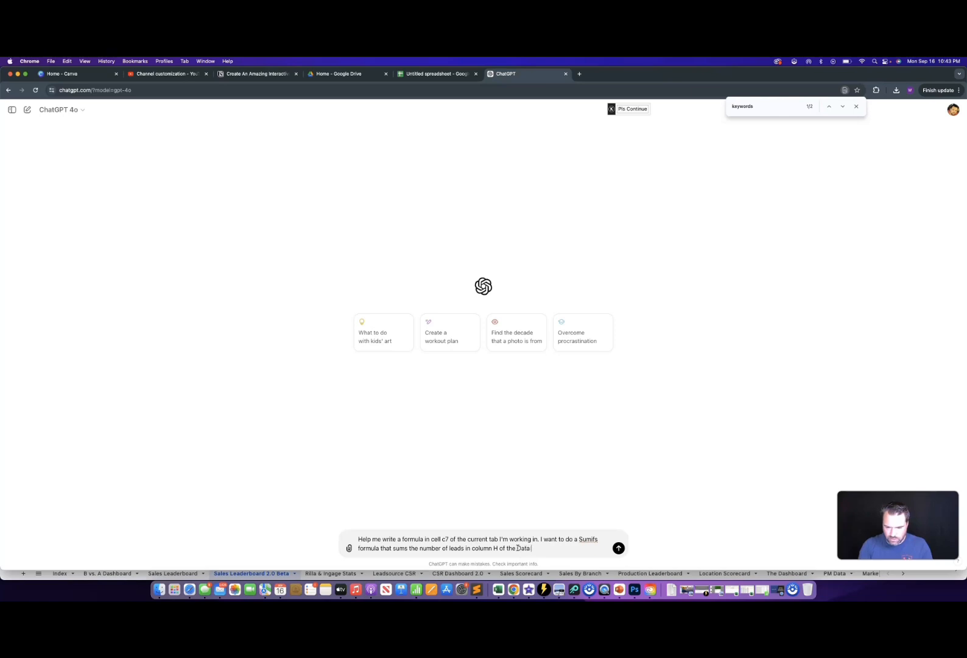
- Add a condition to the prompt based on the date in column B of the data tab, checking the column in the spreadsheet
{"action": "type", "text": " tab if th"}
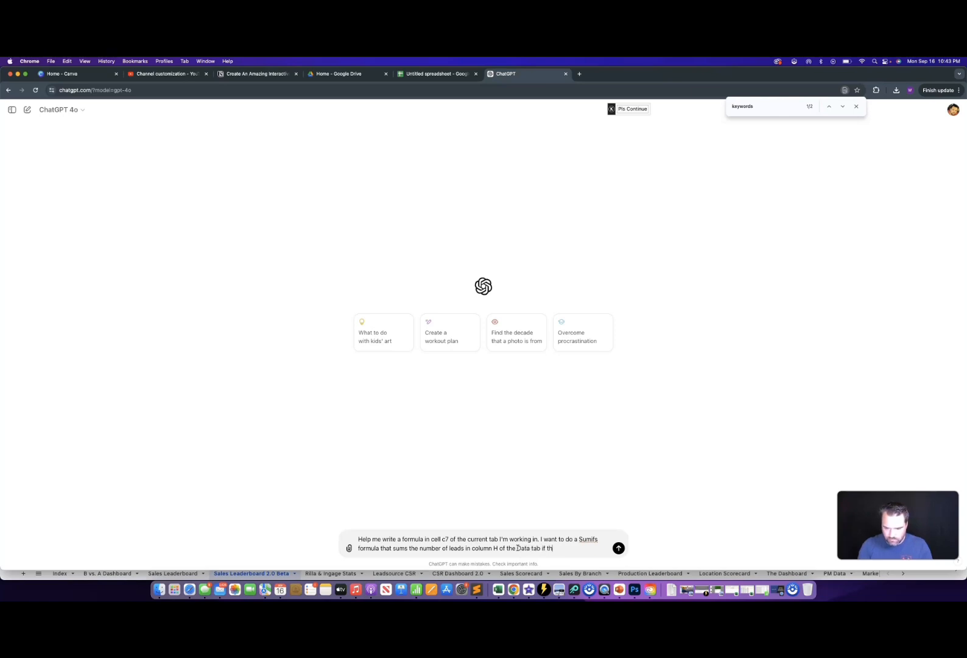
{"action": "type", "text": "e date in"}
{"action": "left_click", "coordinate": [436, 73]}
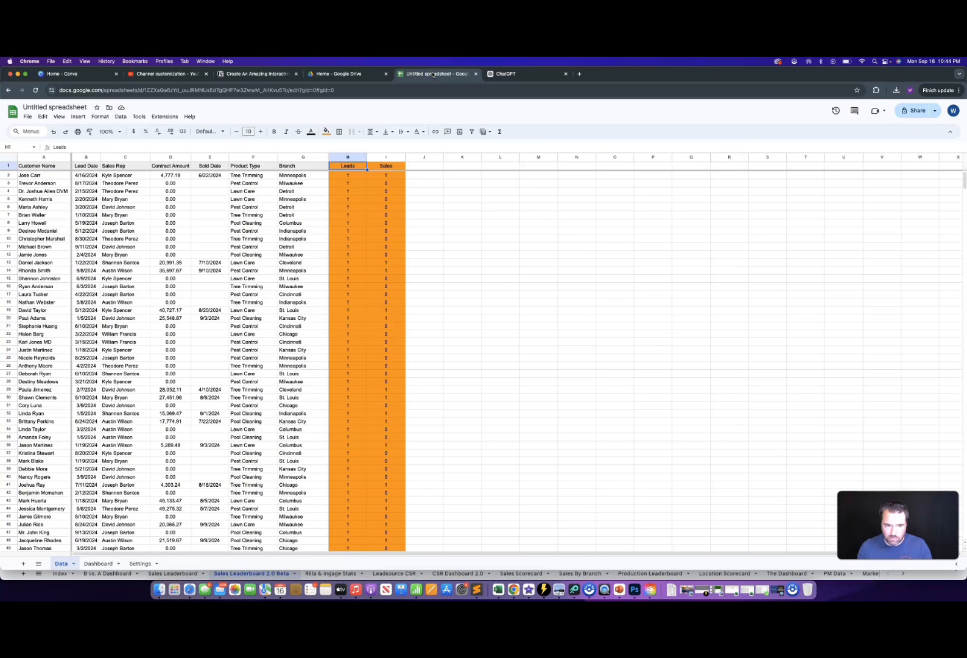
{"action": "left_click", "coordinate": [517, 73]}
{"action": "left_click", "coordinate": [585, 547]}
{"action": "type", "text": "col"}
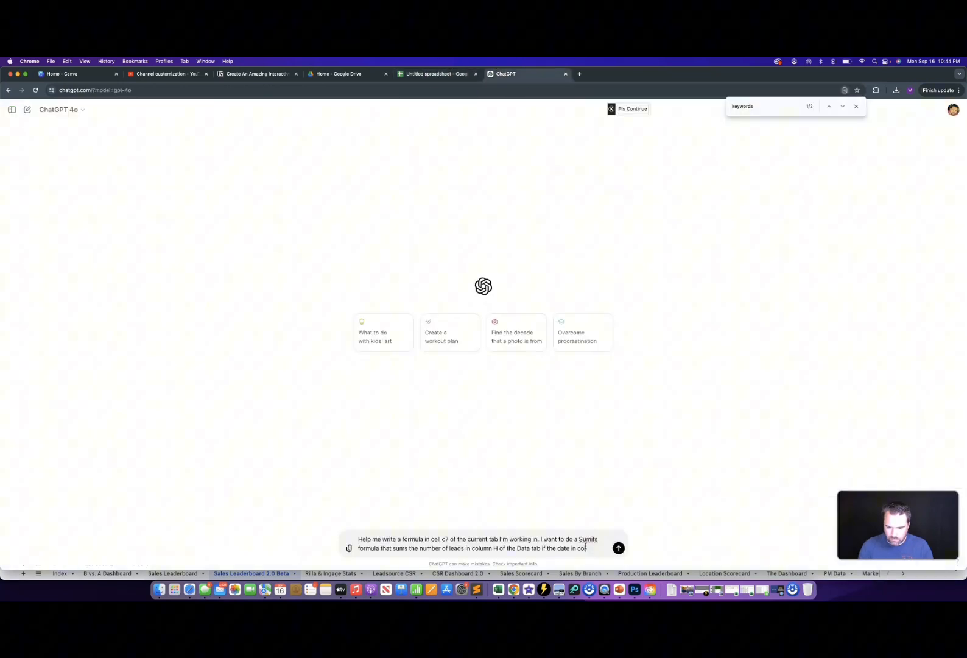
{"action": "type", "text": "umn H of the Data tab if the date in column B of the data "}
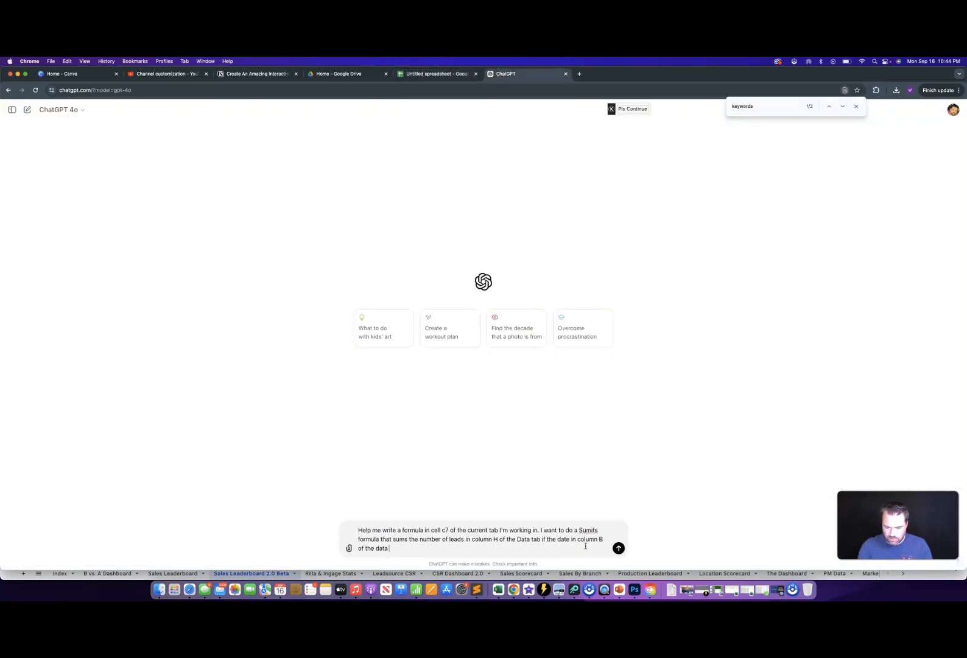
- State in the prompt that the date is Greater than or equal to the date in cell c3, checking the cell on the Dashboard
{"action": "type", "text": "tab is Greater than or equa"}
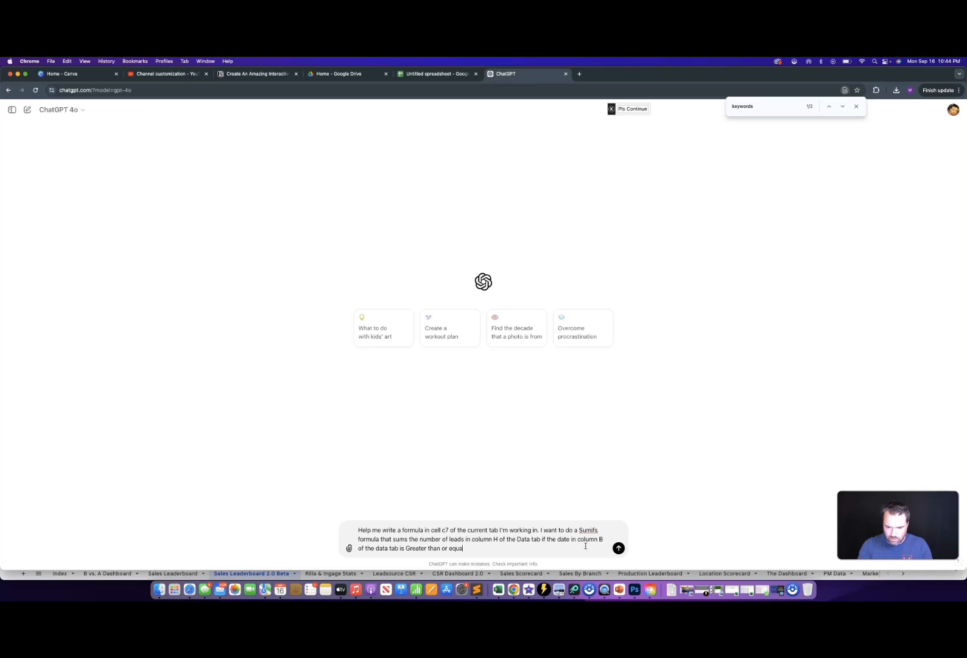
{"action": "type", "text": "l to"}
{"action": "type", "text": " the da"}
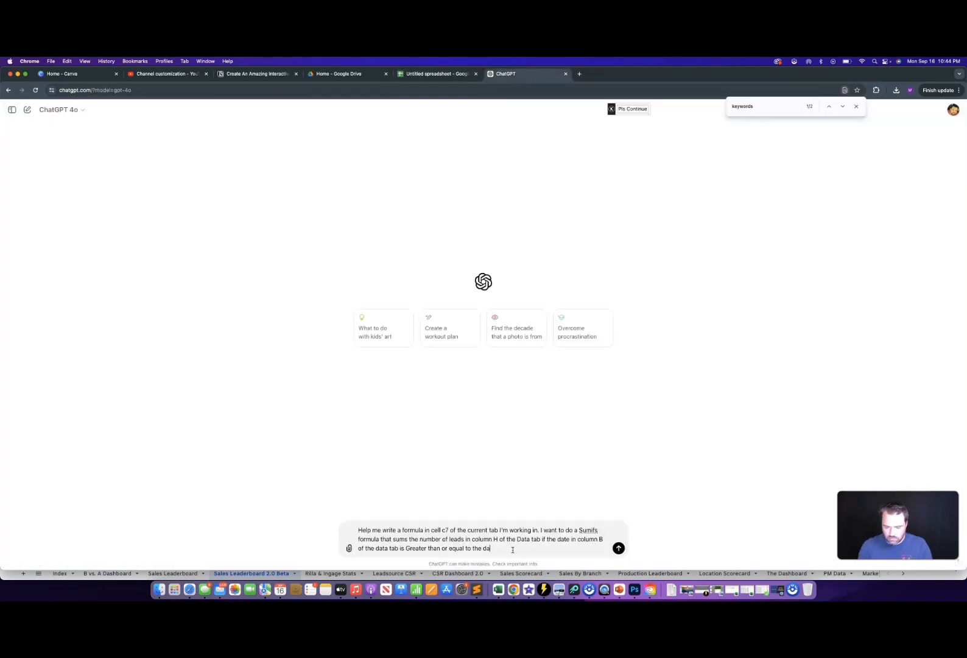
{"action": "type", "text": "te"}
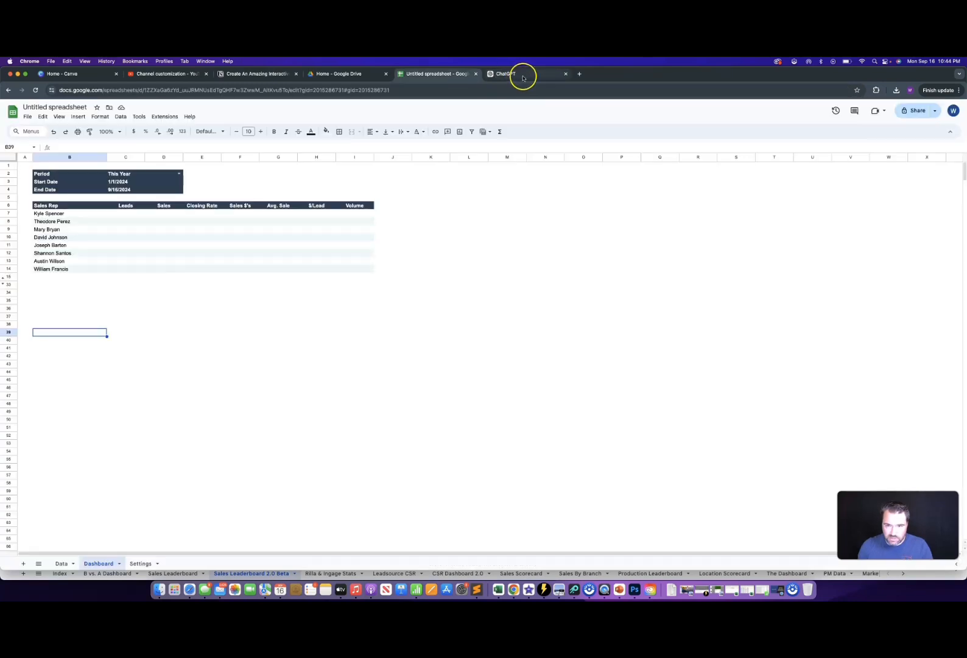
{"action": "left_click", "coordinate": [522, 77]}
{"action": "type", "text": "in cell c3 of the "}
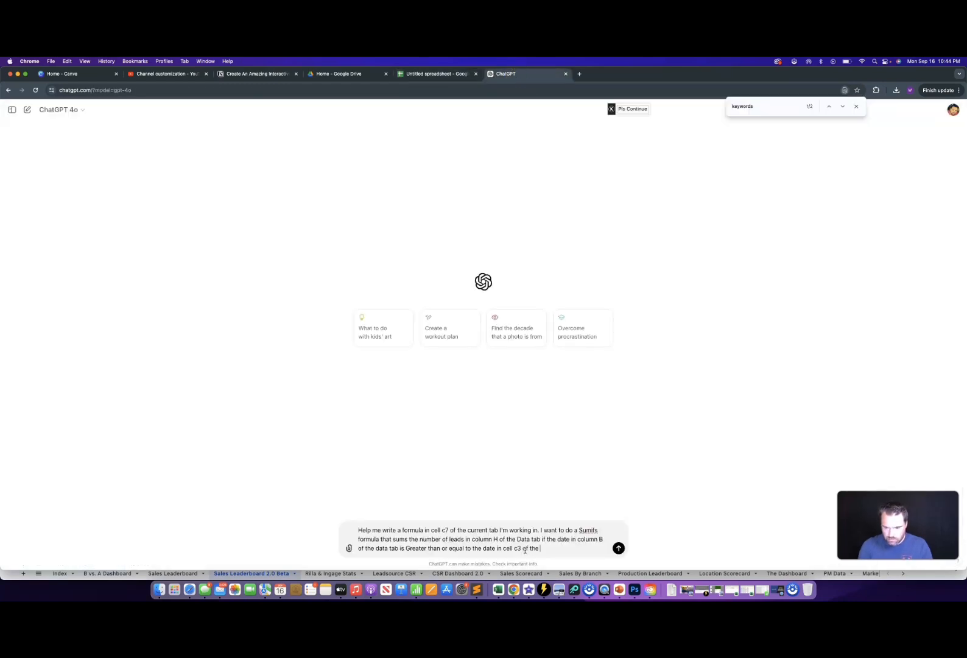
- Add to the prompt that the date is also less than or equal to the date in cell c4 of the current tab
{"action": "type", "text": "durrent tab, and less than or equal to t"}
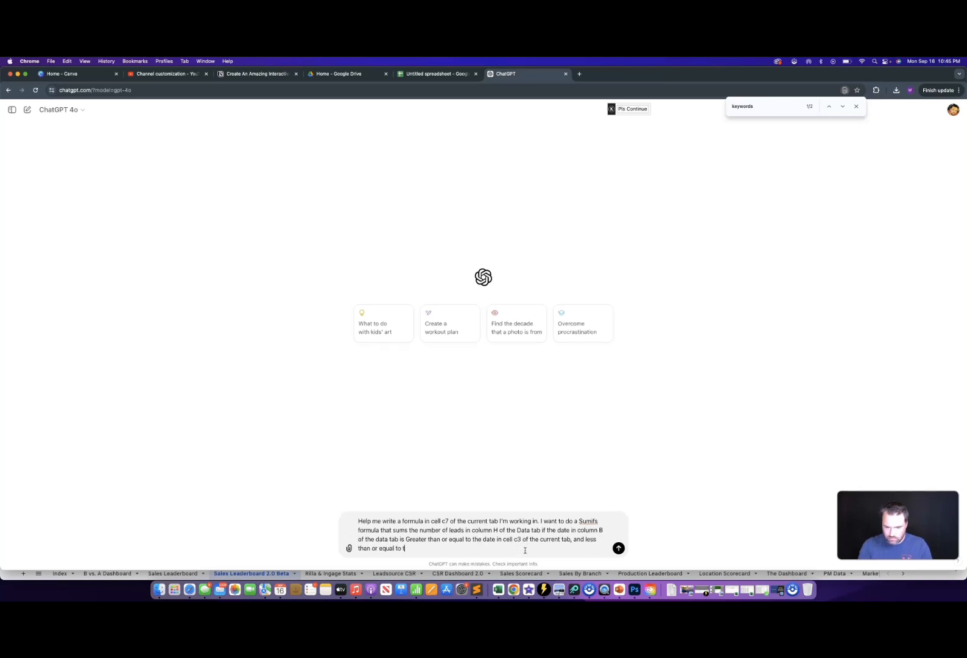
{"action": "type", "text": "he date in cell c"}
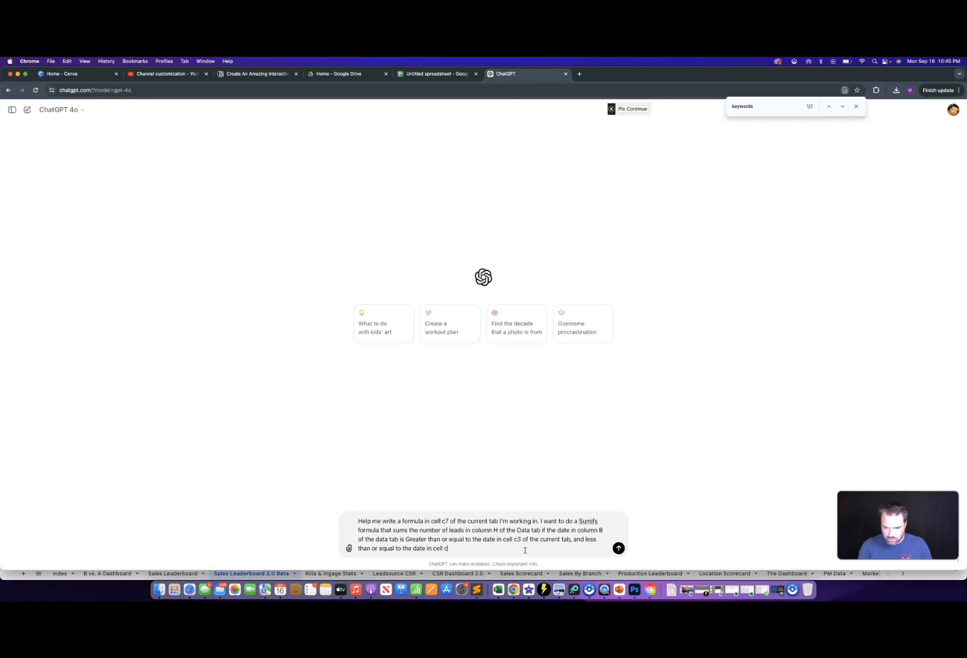
{"action": "type", "text": "4 of the current tab and the "}
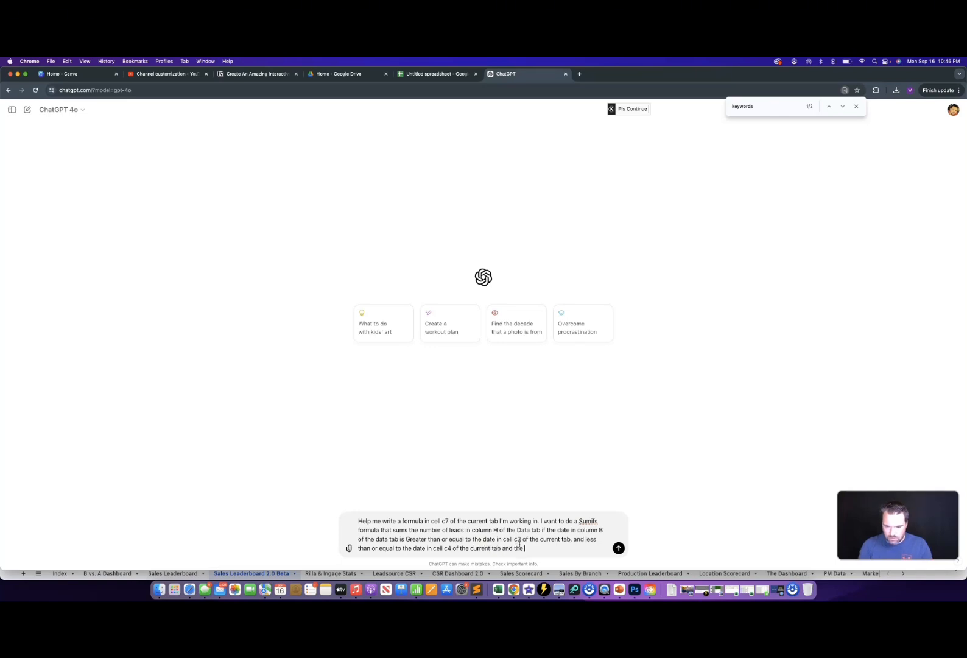
- Add a condition on the sales rep in column c of the data tab, checking the column in the spreadsheet
{"action": "type", "text": "sales rep in column"}
{"action": "left_click", "coordinate": [463, 73]}
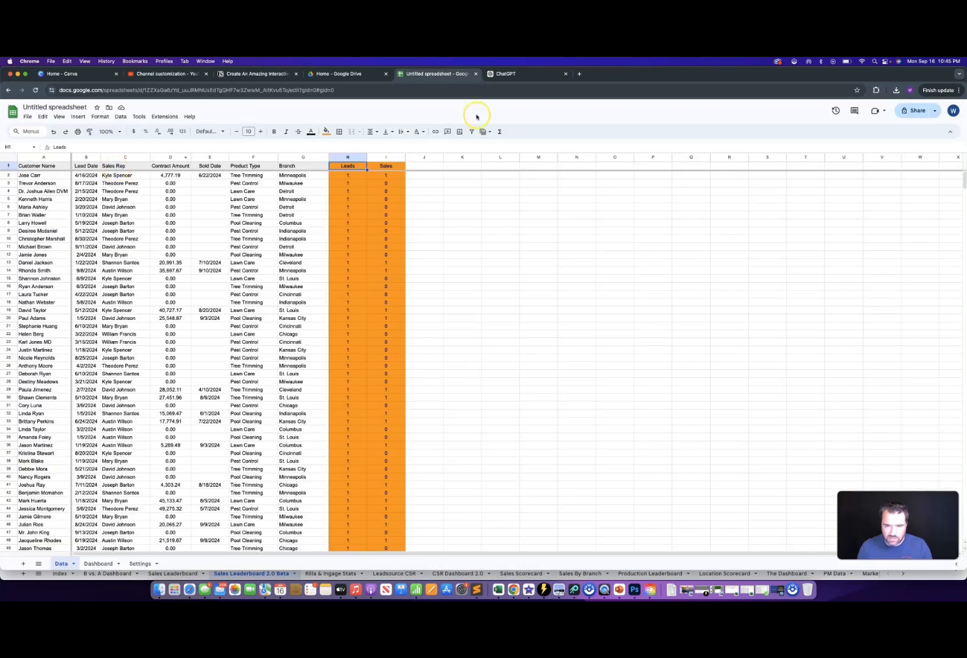
{"action": "left_click", "coordinate": [527, 74]}
{"action": "type", "text": "c of the current tab and the sales rep in column c of the"}
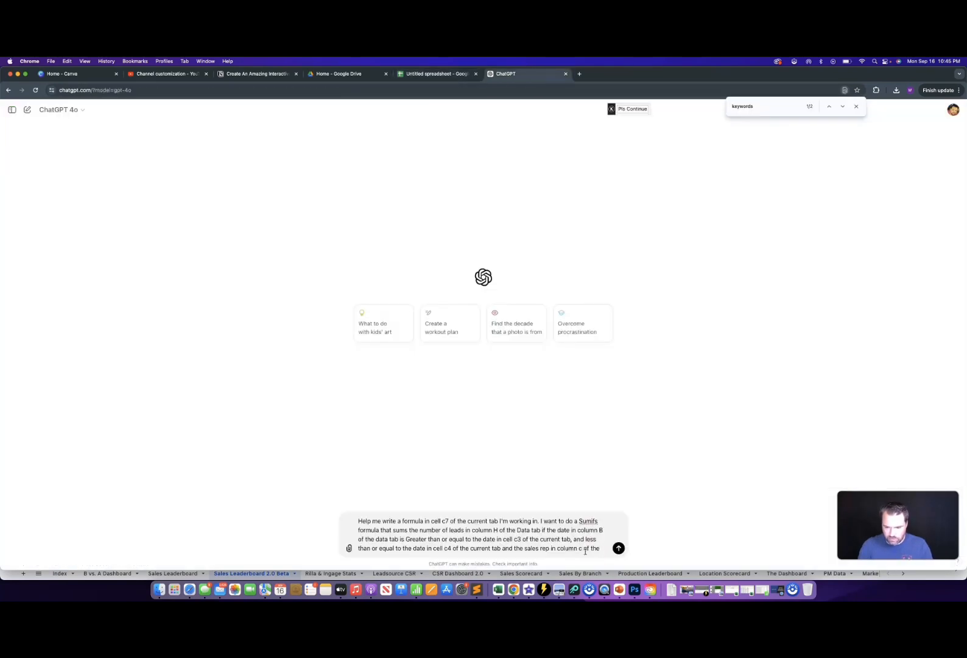
{"action": "type", "text": "data tab"}
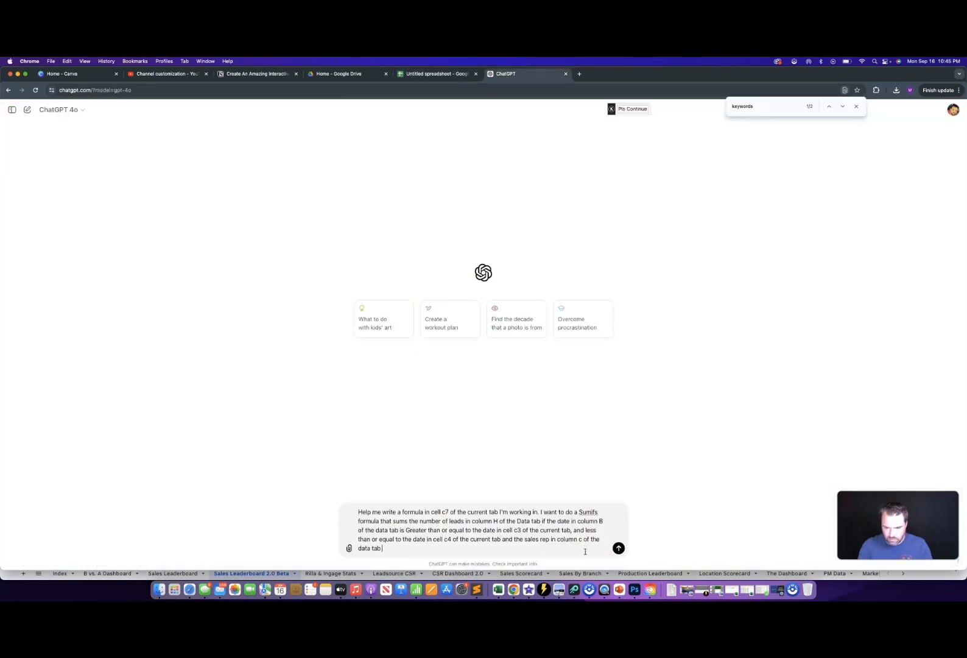
- Complete the condition as = to the sales rep in cell B7 of the current tab, checking the Dashboard, and submit the prompt
{"action": "type", "text": " is = to the sales rep in"}
{"action": "left_click", "coordinate": [438, 74]}
{"action": "left_click", "coordinate": [507, 74]}
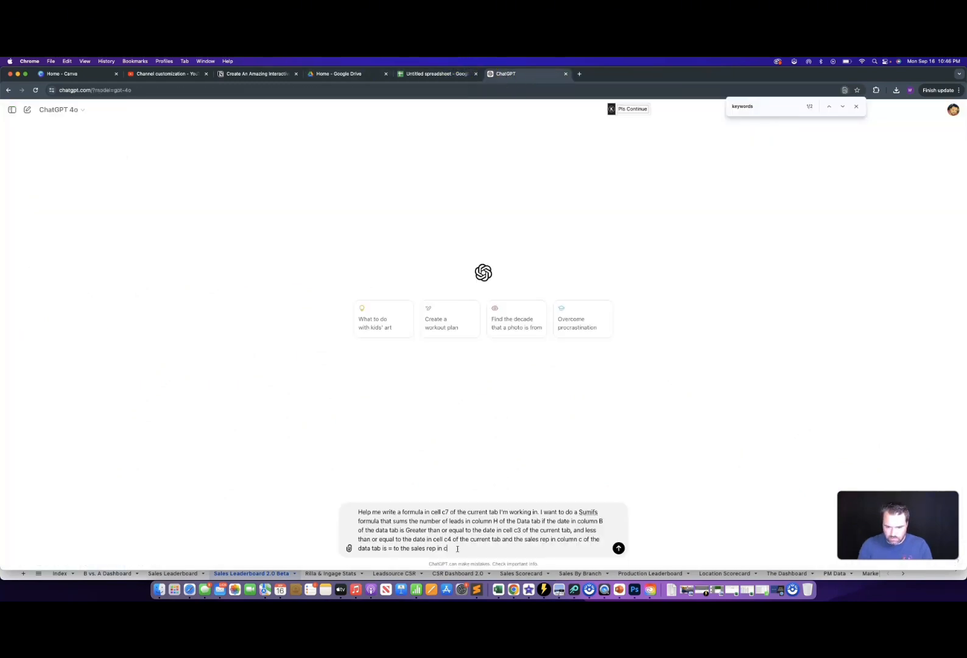
{"action": "type", "text": "cell E7 of the curren"}
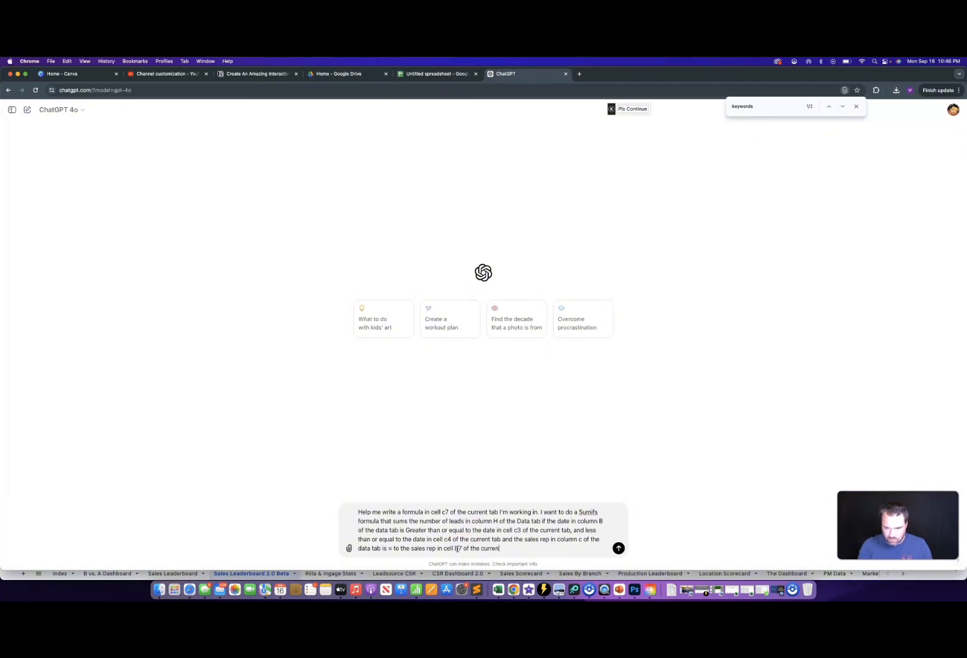
{"action": "type", "text": "t tab."}
{"action": "key", "text": "Return"}
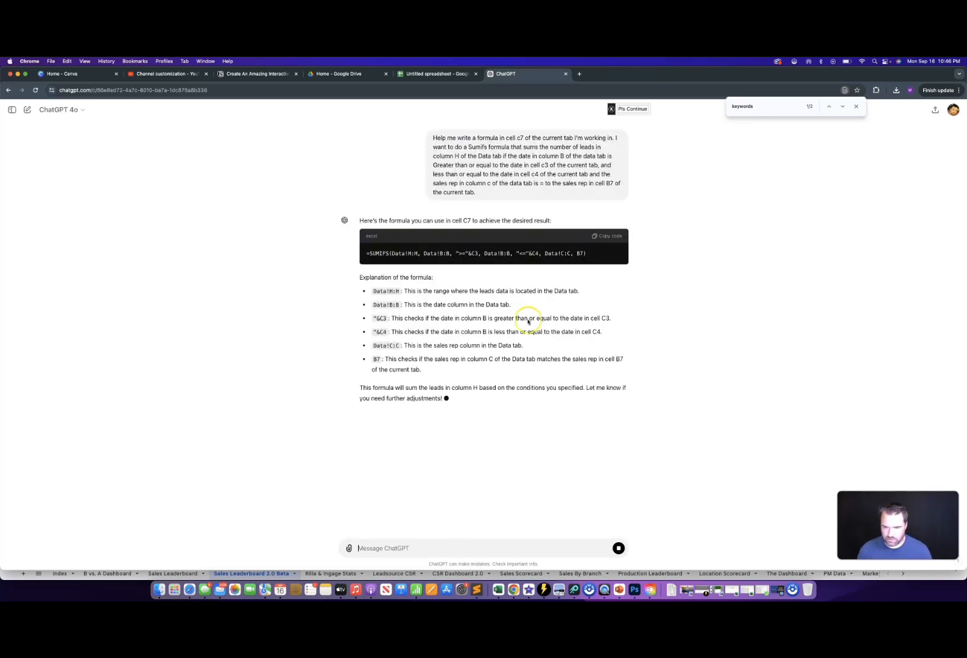
- Copy ChatGPT's SUMIFS formula and enter it in cell C7 of the spreadsheet's Dashboard tab
{"action": "left_click", "coordinate": [609, 236]}
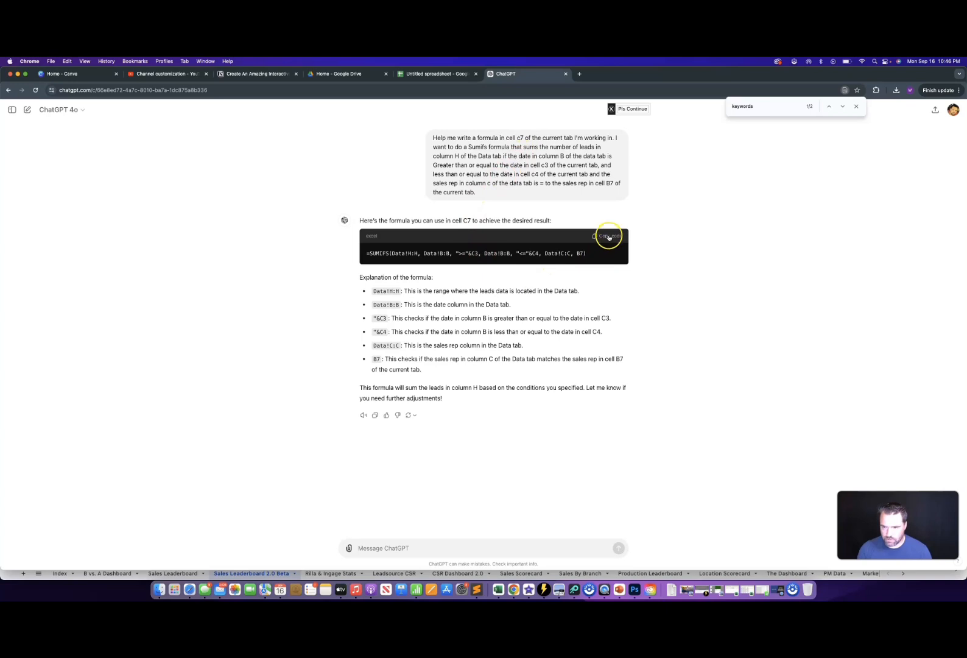
{"action": "left_click", "coordinate": [434, 74]}
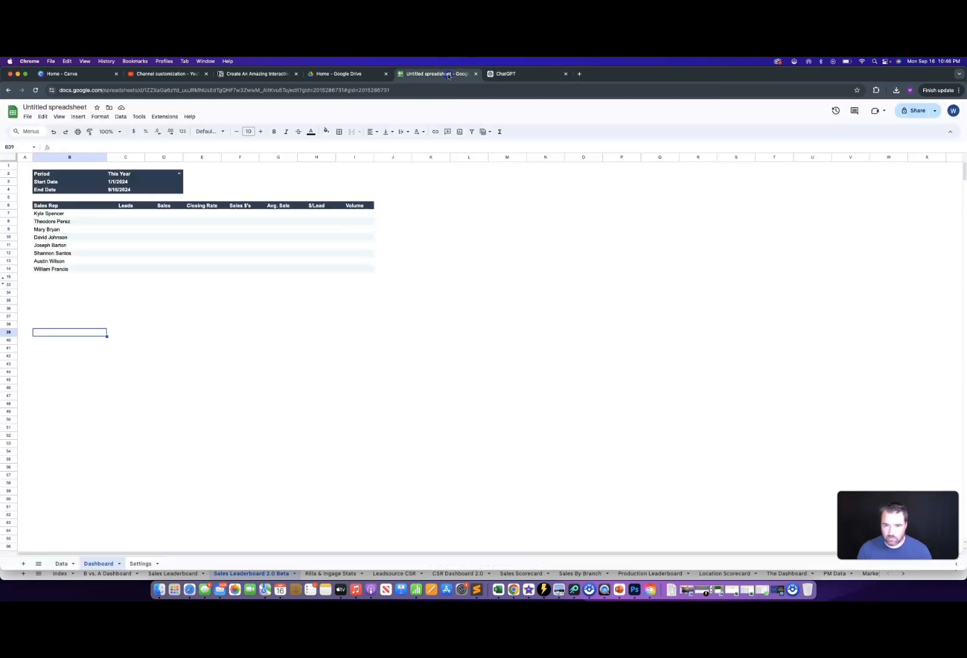
{"action": "left_click", "coordinate": [126, 215]}
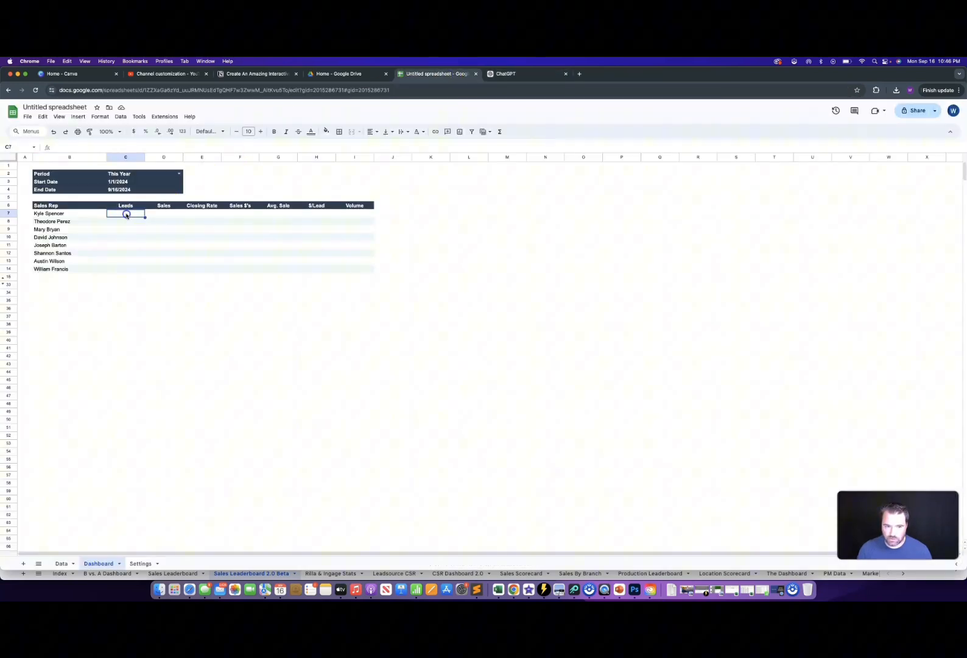
{"action": "left_click", "coordinate": [76, 145]}
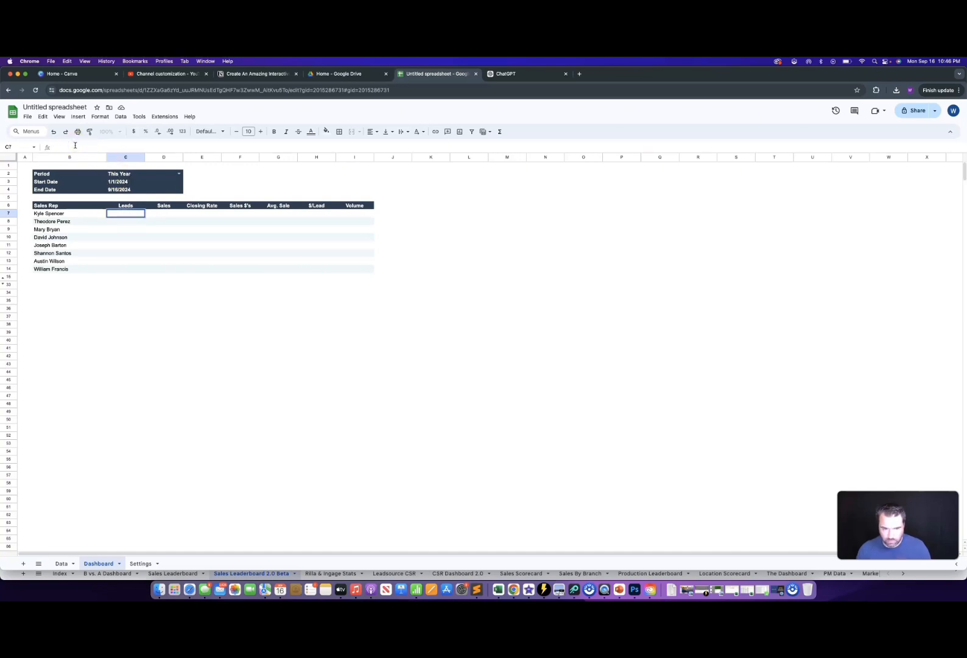
{"action": "key", "text": "super+v"}
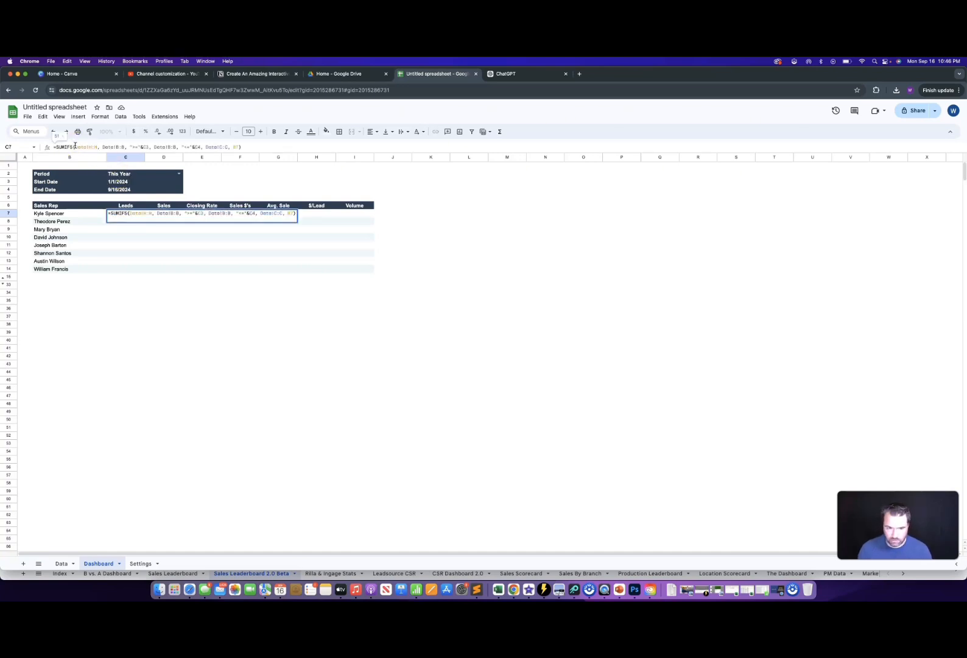
{"action": "key", "text": "Return"}
- Center-align the first sales rep's Leads value in cell C7
{"action": "left_click", "coordinate": [133, 213]}
{"action": "left_click", "coordinate": [372, 132]}
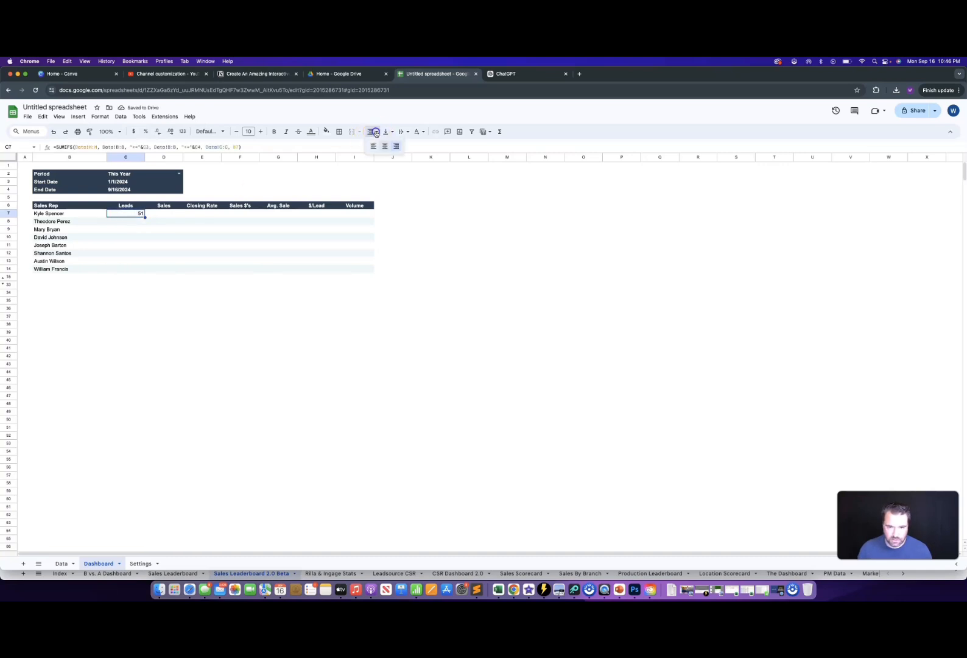
{"action": "left_click", "coordinate": [385, 146]}
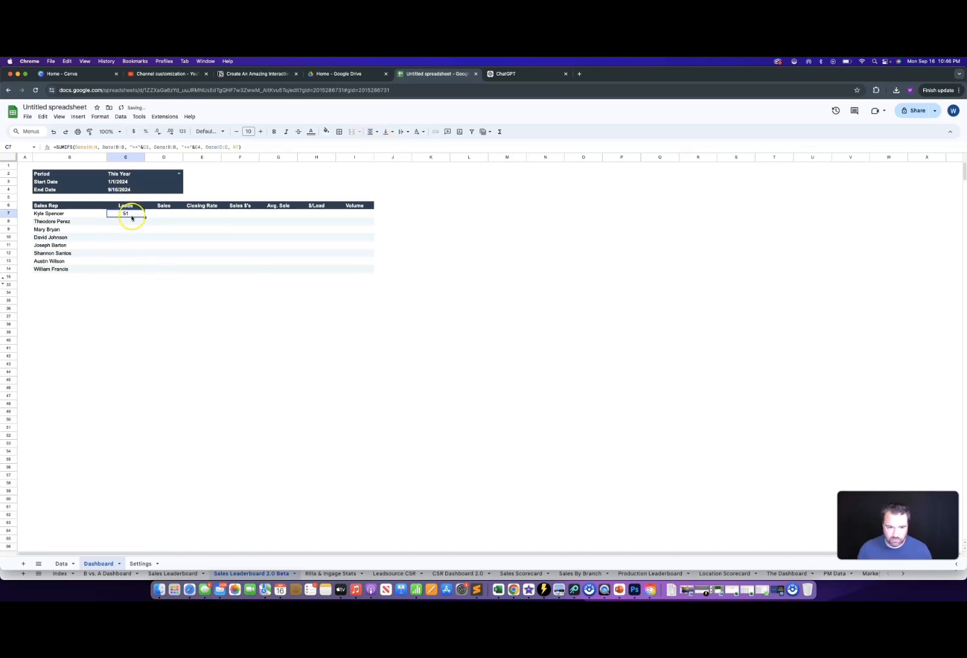
- Copy the sales rep name from C2 of the Data tab into cell L2 for a cross-check
{"action": "left_click", "coordinate": [60, 564]}
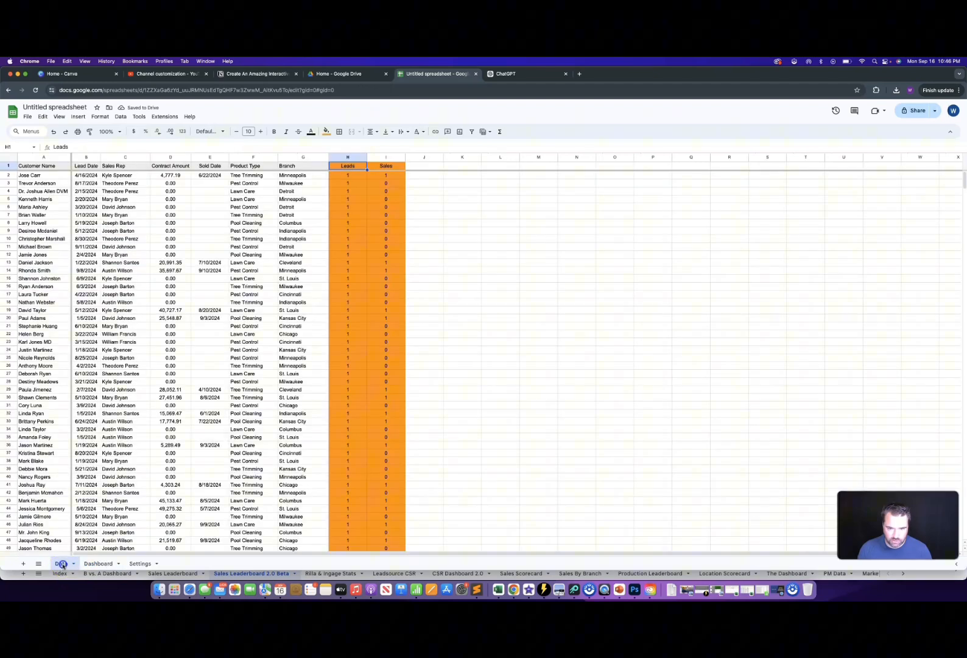
{"action": "left_click", "coordinate": [509, 178]}
{"action": "left_click", "coordinate": [120, 179]}
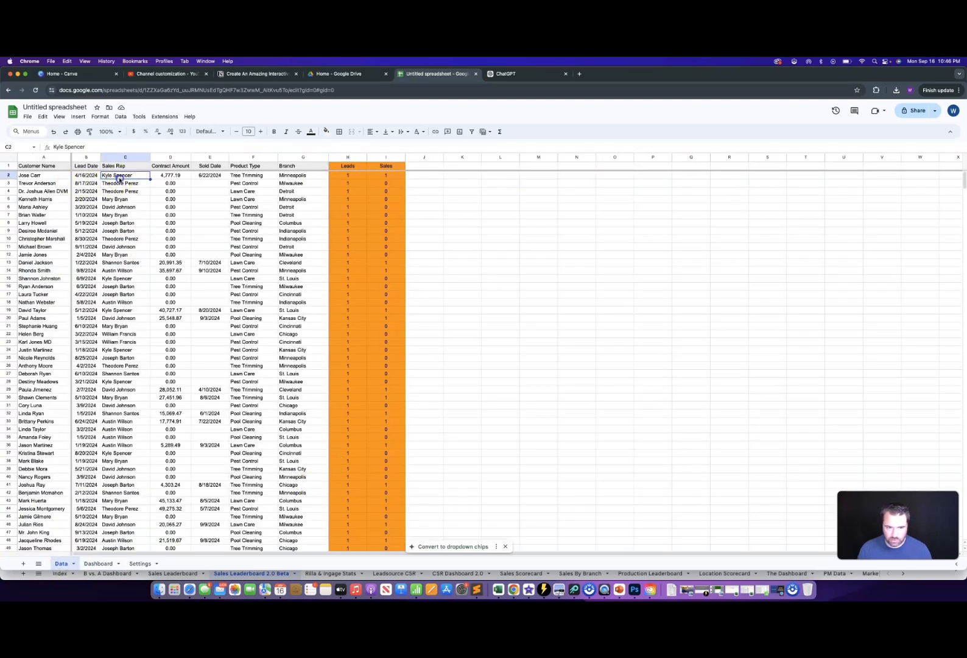
{"action": "key", "text": "cmd+c"}
{"action": "left_click", "coordinate": [509, 177]}
{"action": "key", "text": "cmd+v"}
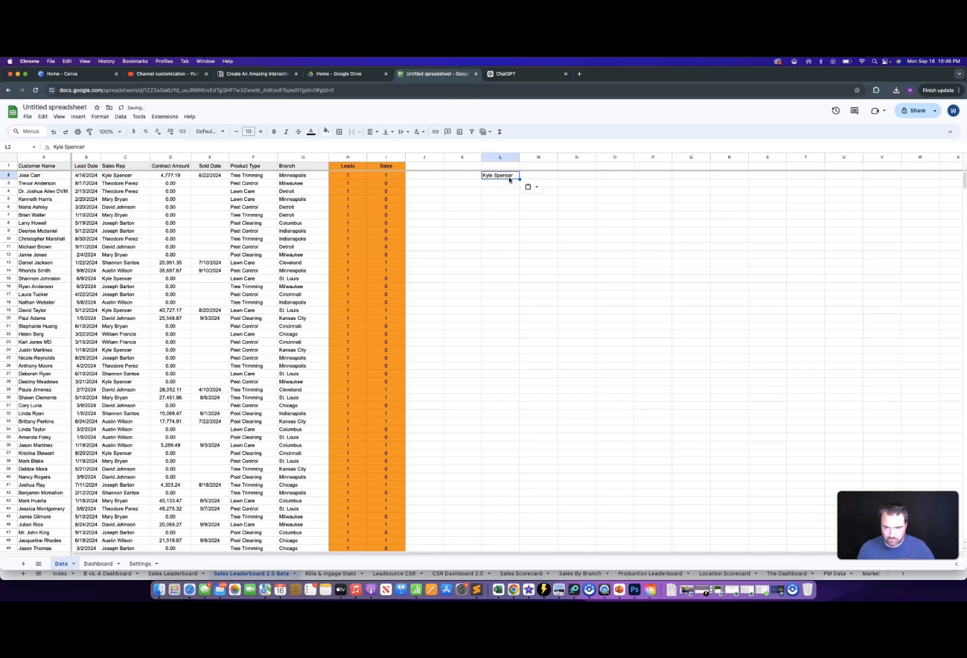
- Enter a check formula in M2 of the Data tab: =sumif(C:C,L2,H:H)
{"action": "left_click", "coordinate": [552, 177]}
{"action": "type", "text": "="}
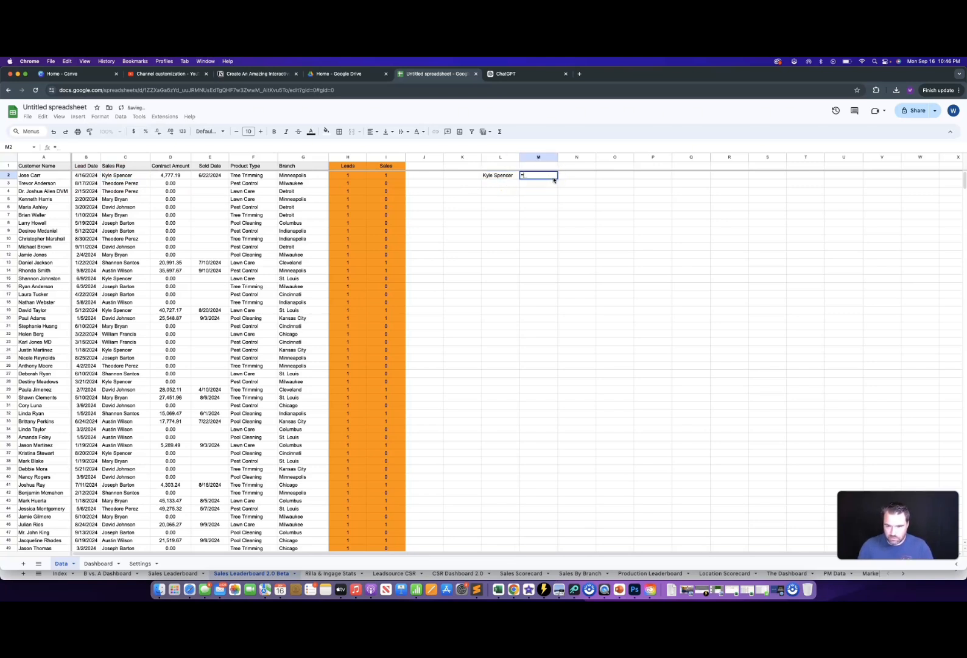
{"action": "type", "text": "sumi"}
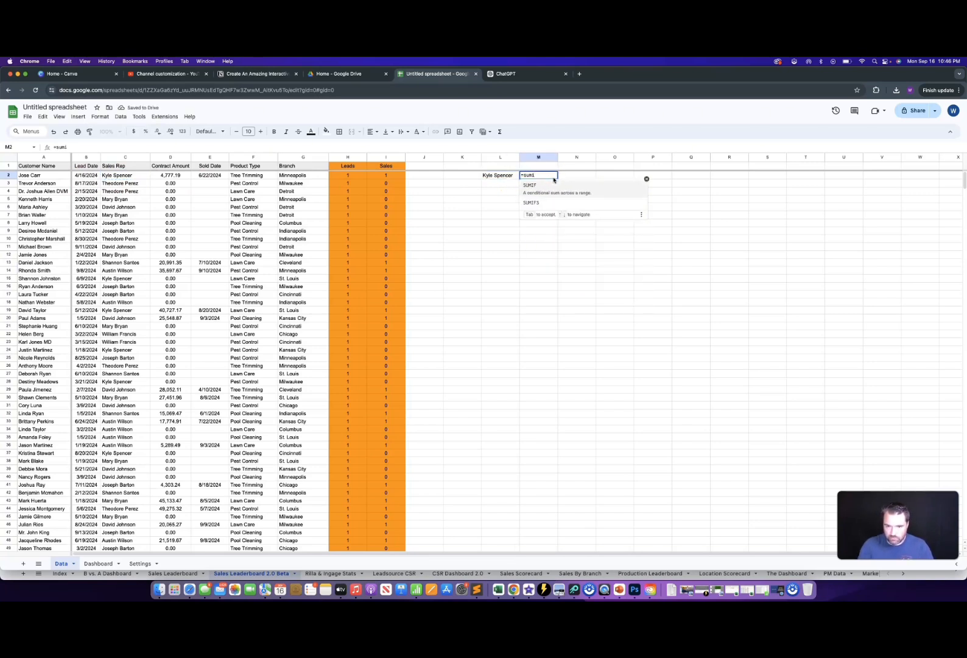
{"action": "type", "text": "f("}
{"action": "left_click", "coordinate": [118, 158]}
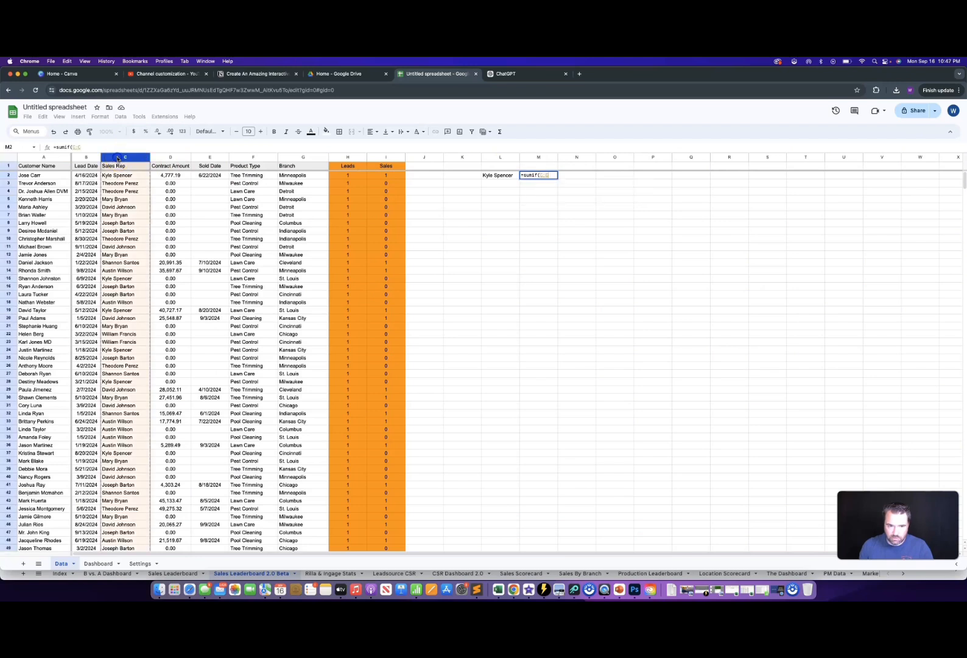
{"action": "type", "text": ","}
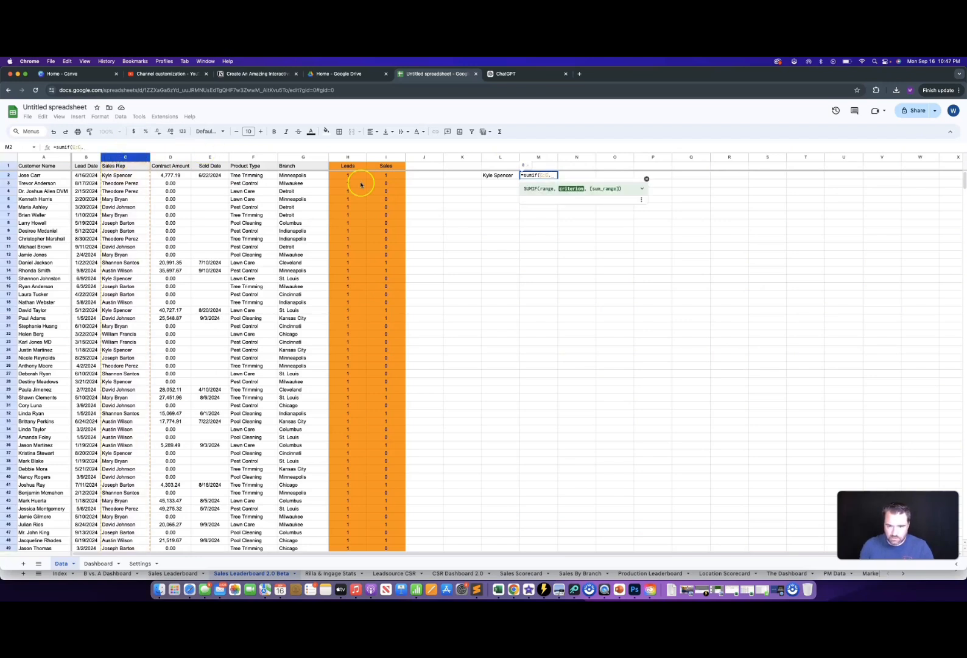
{"action": "left_click", "coordinate": [498, 176]}
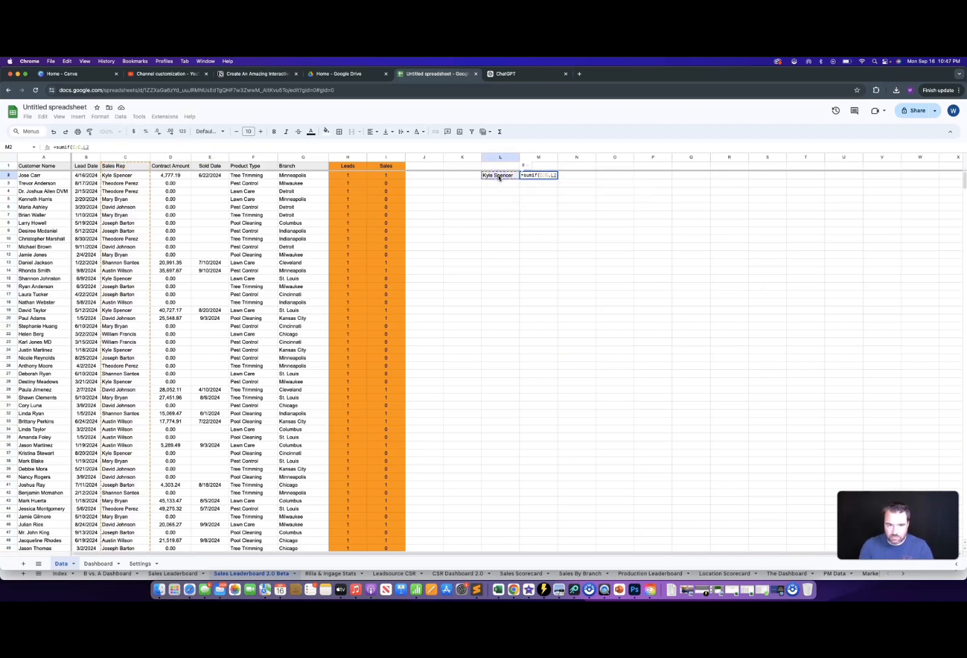
{"action": "type", "text": ","}
{"action": "left_click", "coordinate": [344, 157]}
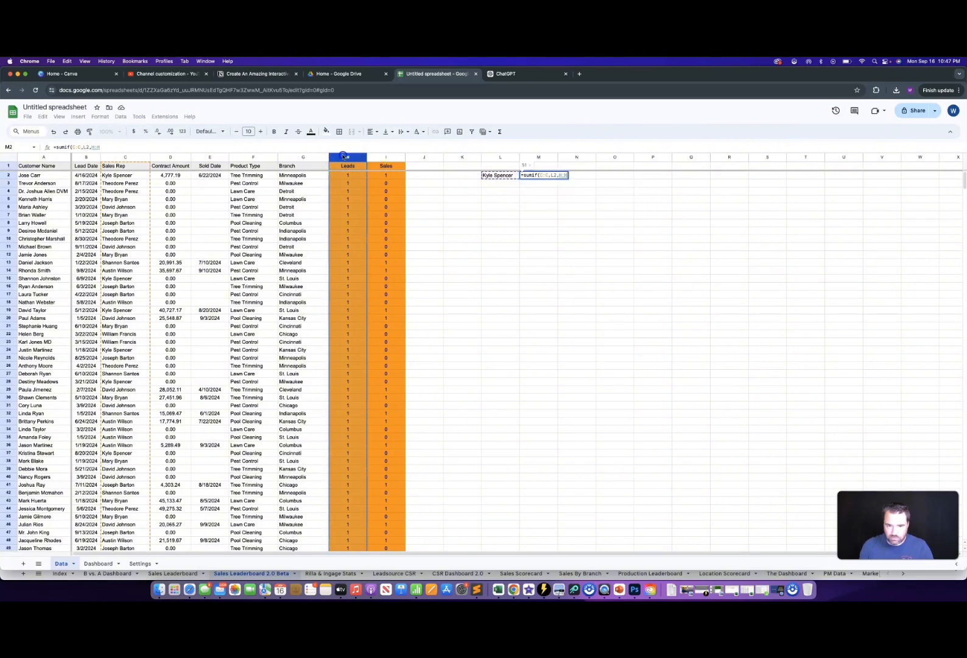
{"action": "key", "text": "Return"}
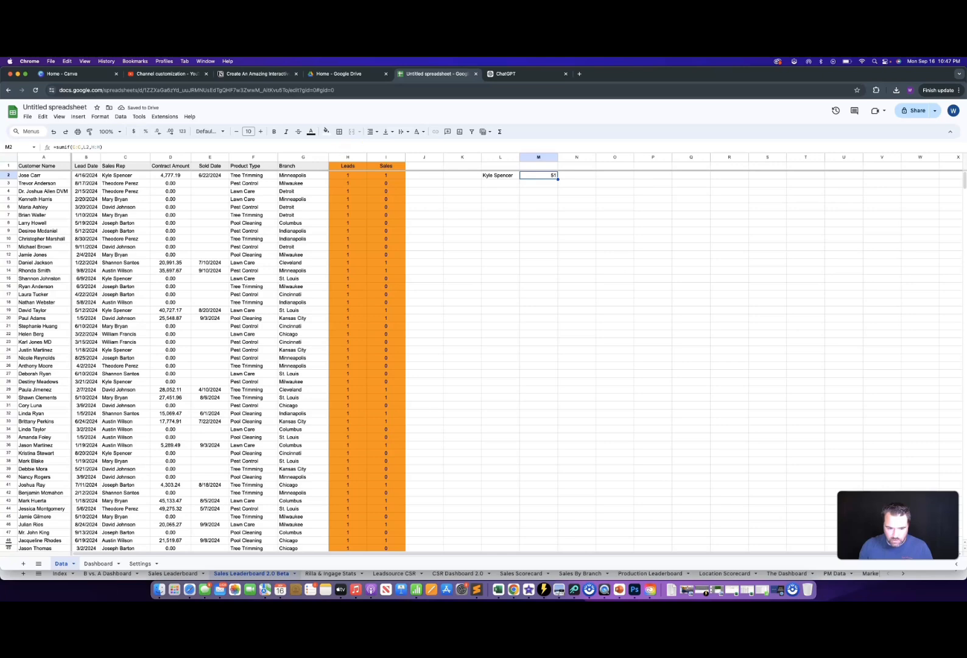
- Compare the check with the Dashboard's Leads value, clear L2:M2 on the Data tab, and return to the Dashboard
{"action": "left_click", "coordinate": [98, 562]}
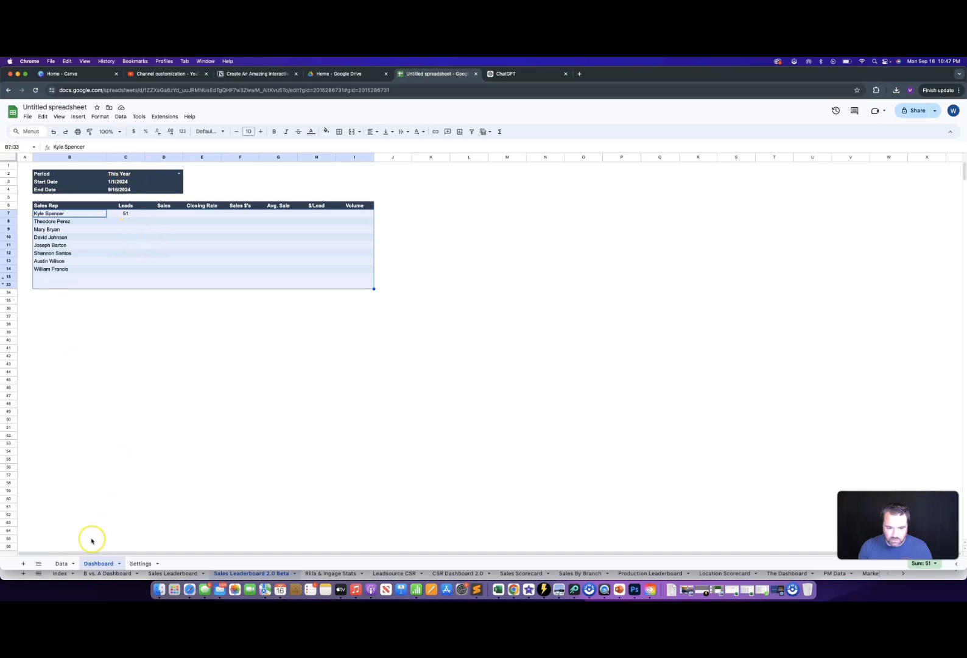
{"action": "left_click", "coordinate": [61, 562]}
{"action": "left_click_drag", "start_coordinate": [499, 175], "coordinate": [546, 177]}
{"action": "key", "text": "Delete"}
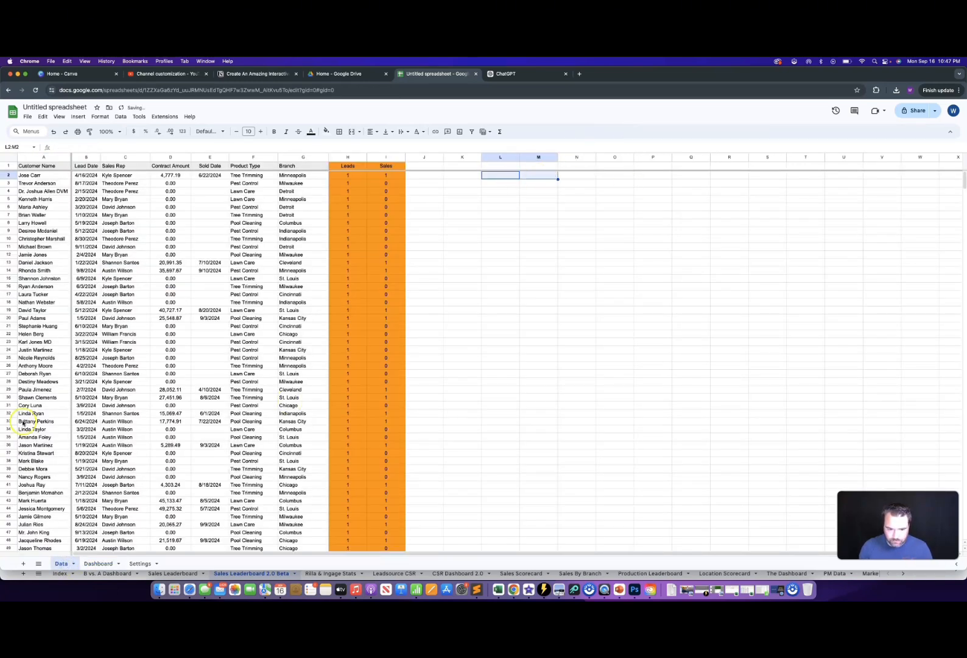
{"action": "left_click", "coordinate": [98, 562]}
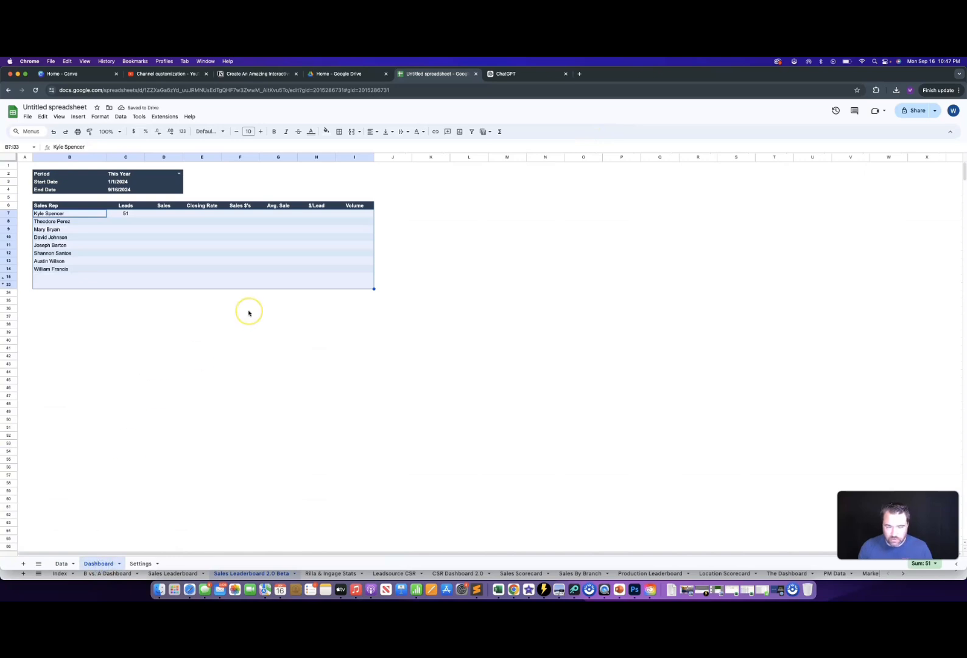
- Ask ChatGPT "Can you add to this formula so I can copy it down to cells c8 and so on?"
{"action": "left_click", "coordinate": [503, 75]}
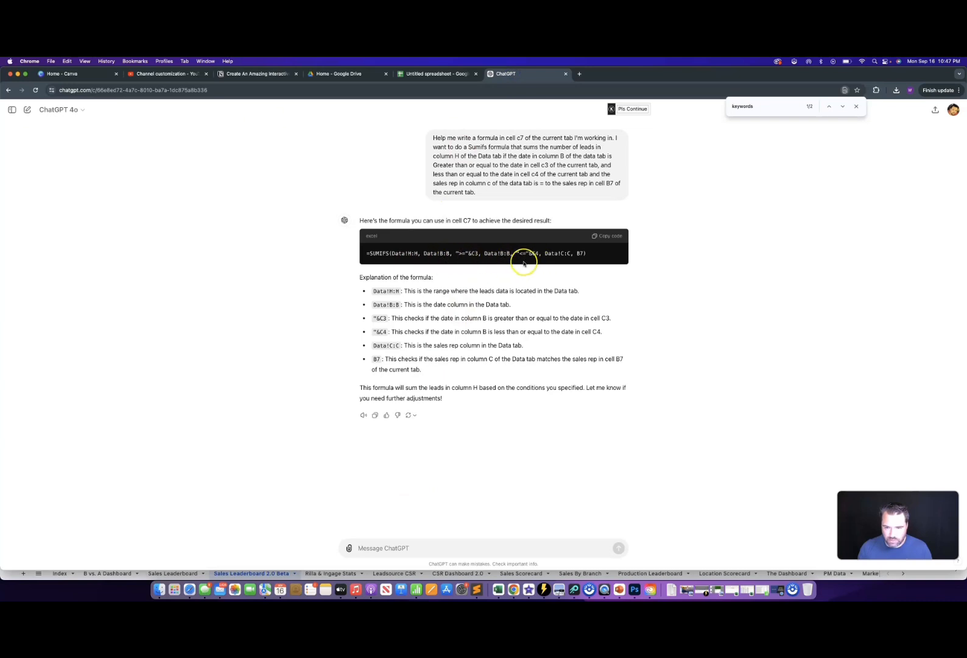
{"action": "left_click", "coordinate": [403, 548]}
{"action": "type", "text": "Can you "}
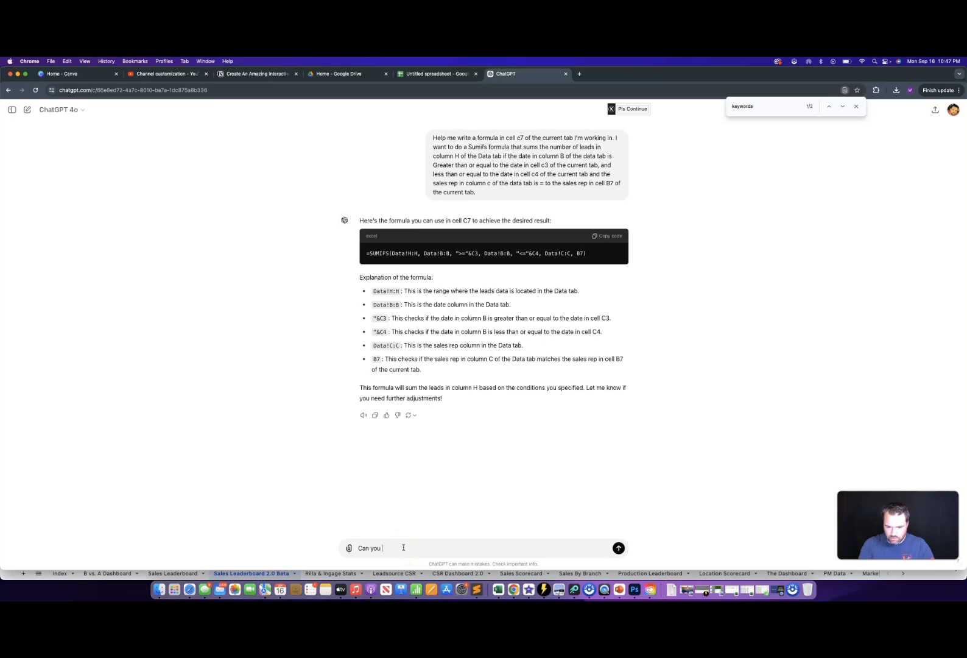
{"action": "type", "text": "add to this fo"}
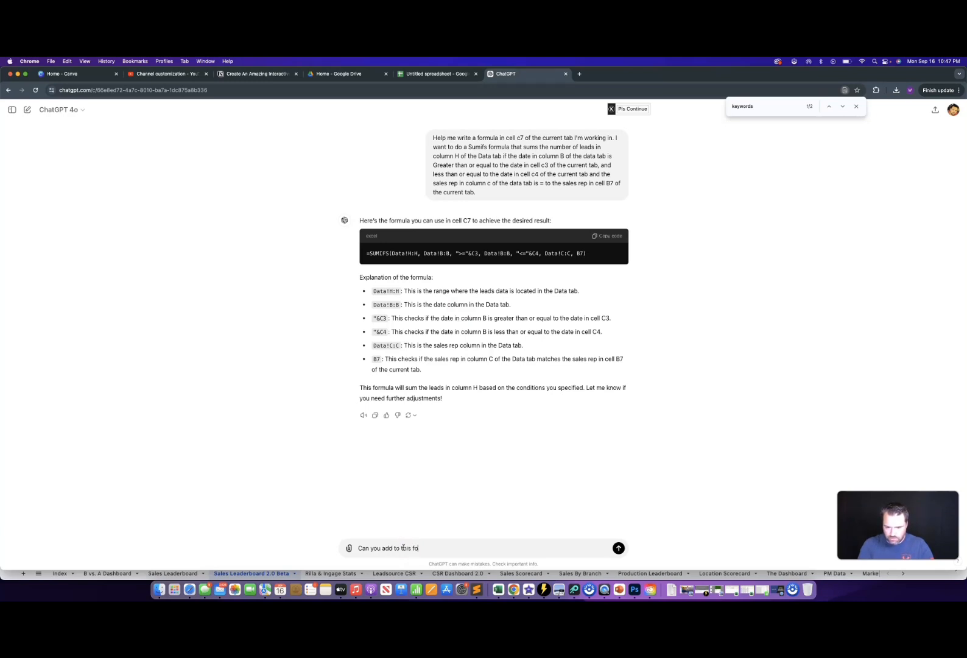
{"action": "type", "text": "rmula so I can copy it"}
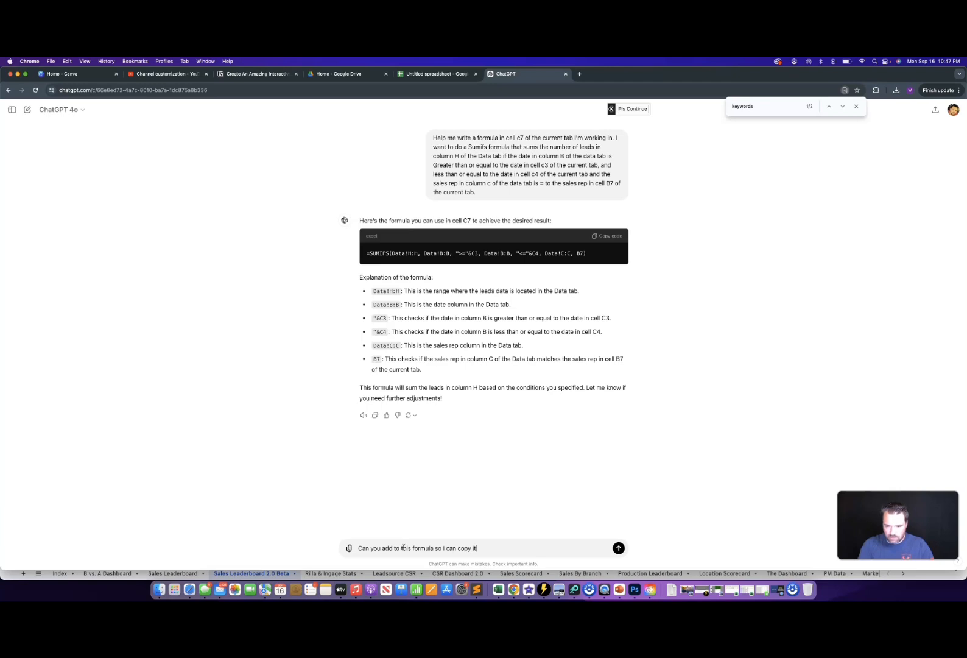
{"action": "type", "text": " doe"}
{"action": "type", "text": "n to cells"}
{"action": "type", "text": " c8 and so on"}
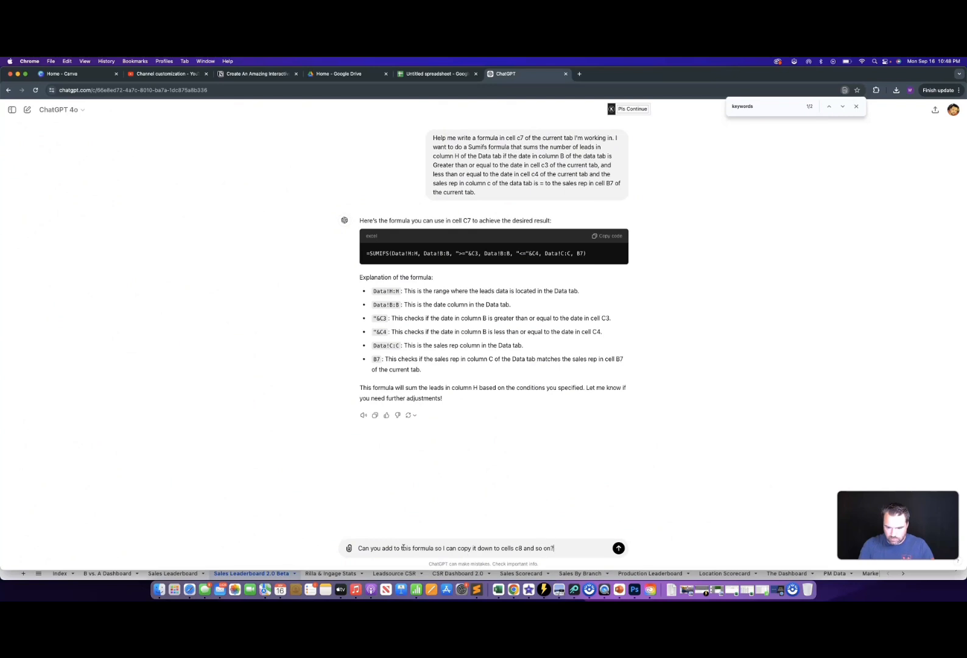
{"action": "type", "text": "?"}
{"action": "key", "text": "Return"}
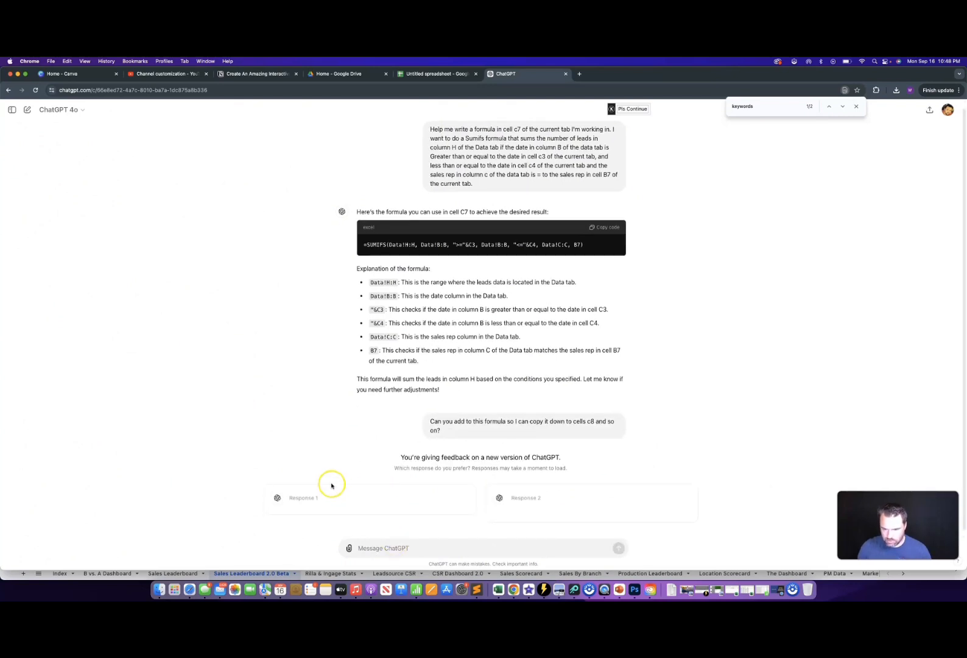
- Accept ChatGPT's first response, enter =SUMIFS(Data!H:H, Data!B:B, ">="&$C$3, Data!B:B, "<="&$C$4, Data!C:C, B7) in the Dashboard's C7, and autofill it to C14
{"action": "left_click", "coordinate": [312, 497]}
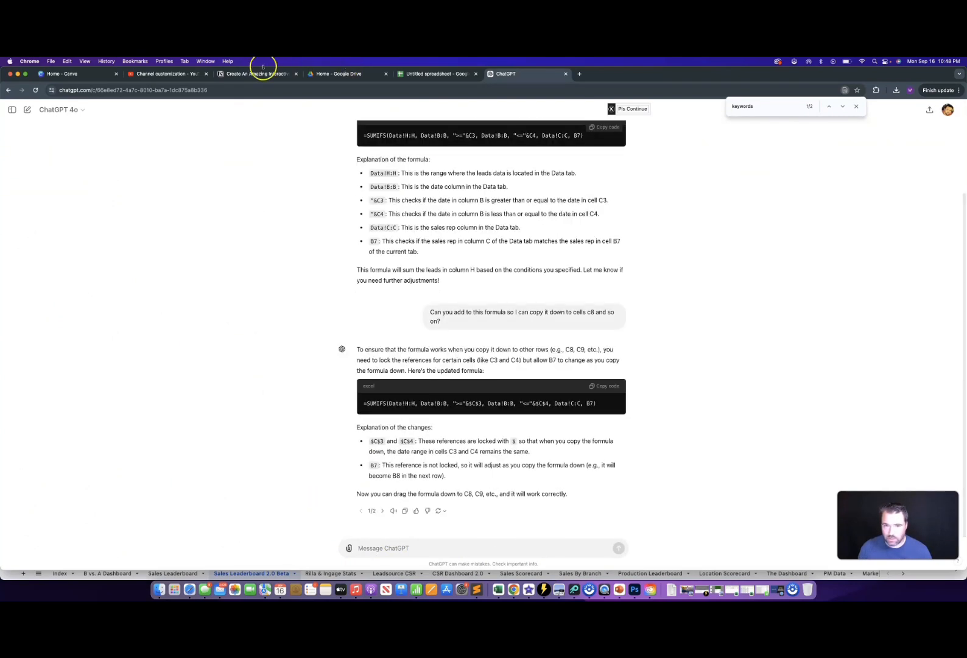
{"action": "left_click", "coordinate": [405, 74]}
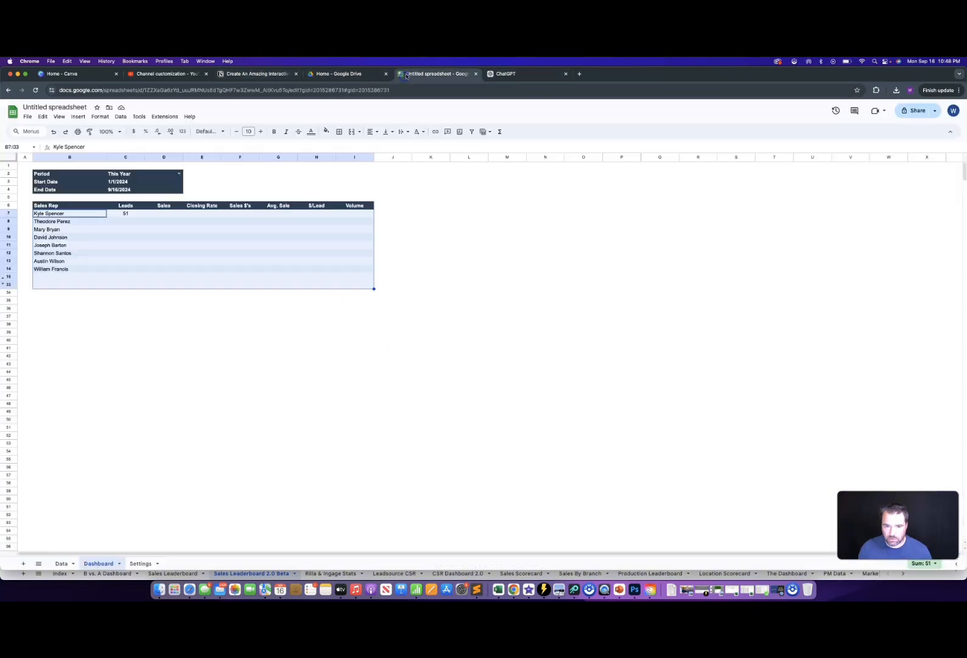
{"action": "left_click", "coordinate": [127, 213]}
{"action": "triple_click", "coordinate": [127, 147]}
{"action": "key", "text": "BackSpace"}
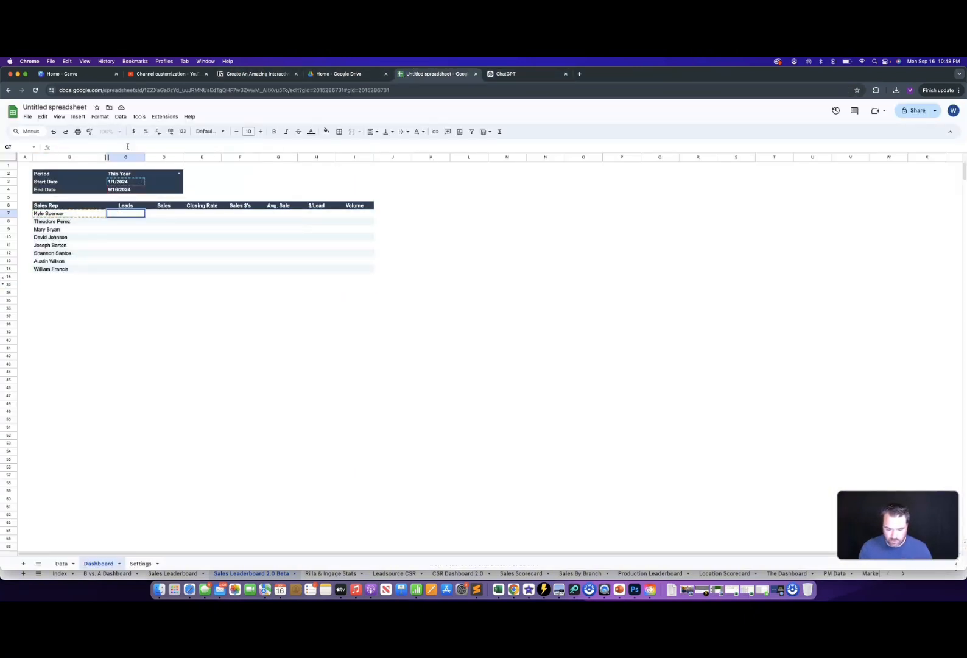
{"action": "type", "text": "=SUMIFS(Data!H:H, Data!B:B, \">=\"&$C$3, Data!B:B, \"<=\"&$C$4, Data!C:C, B7)"}
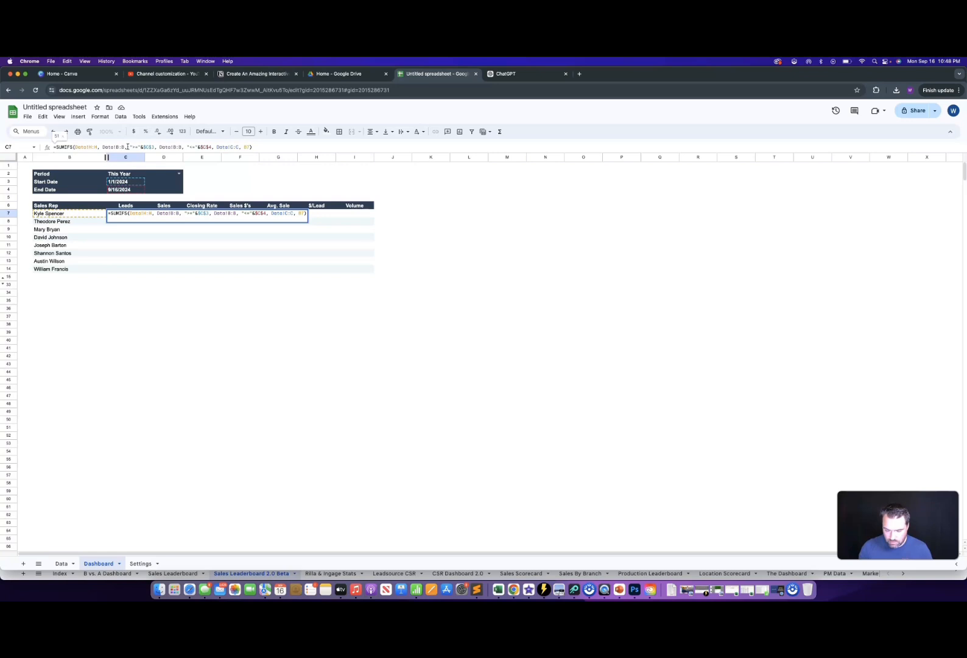
{"action": "key", "text": "Return"}
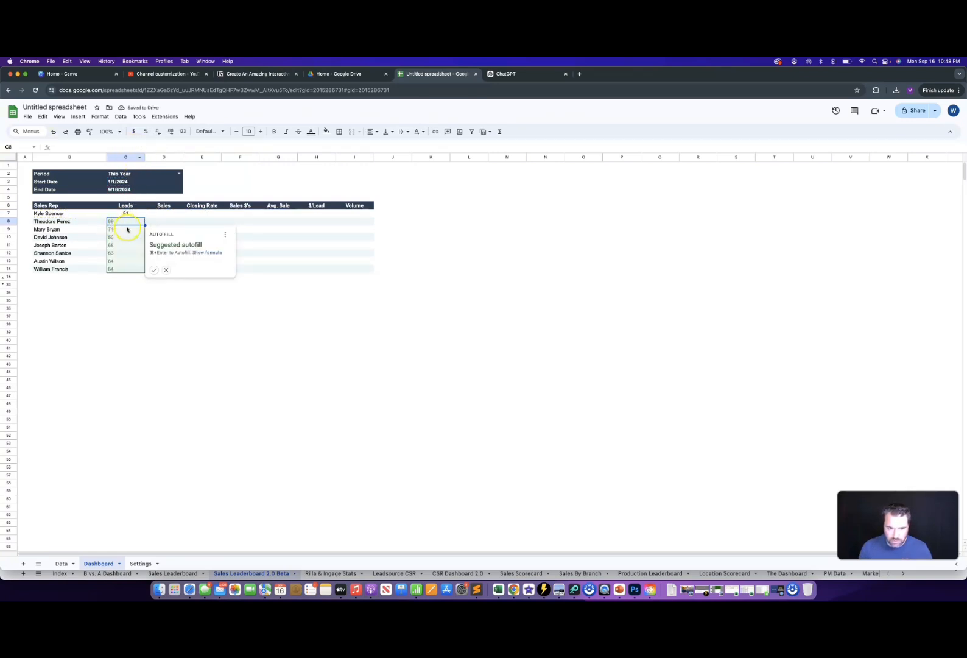
{"action": "left_click", "coordinate": [154, 270]}
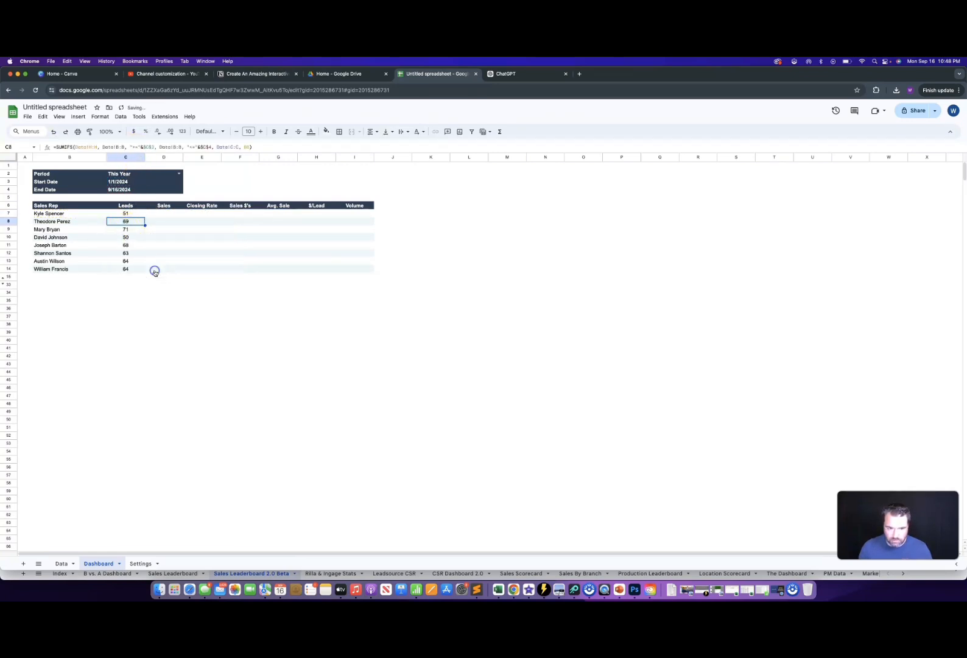
{"action": "left_click", "coordinate": [128, 214]}
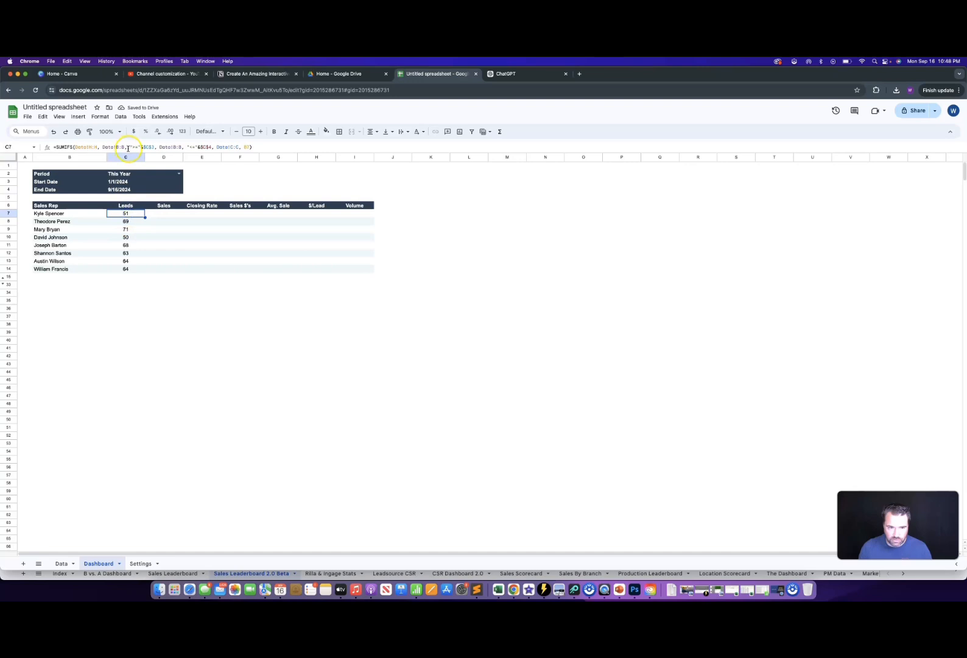
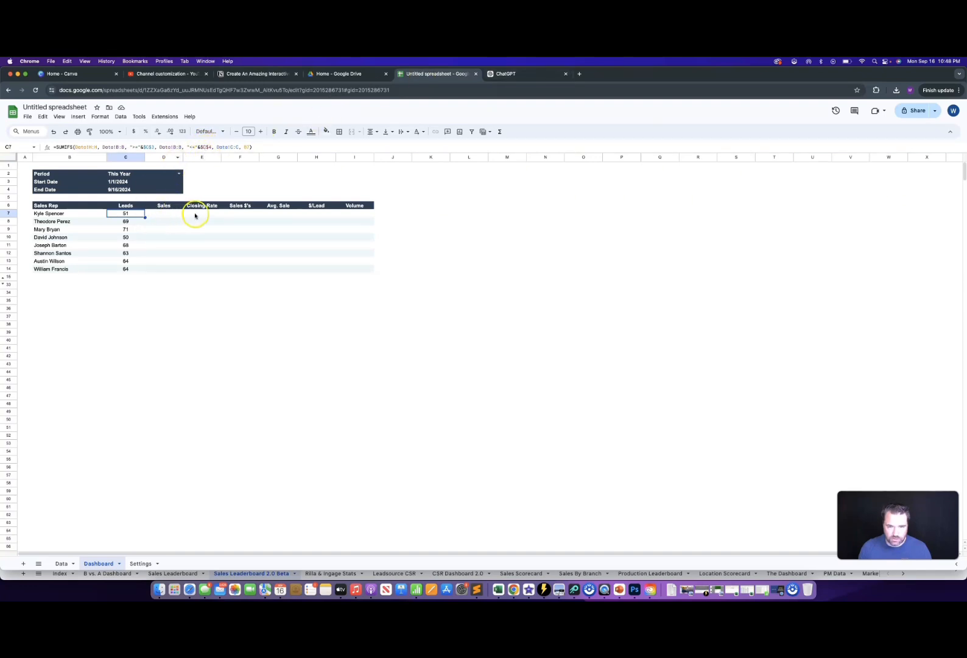
- Ask ChatGPT "can you also lock the references so I can copy it over to other columns?"
{"action": "left_click", "coordinate": [509, 73]}
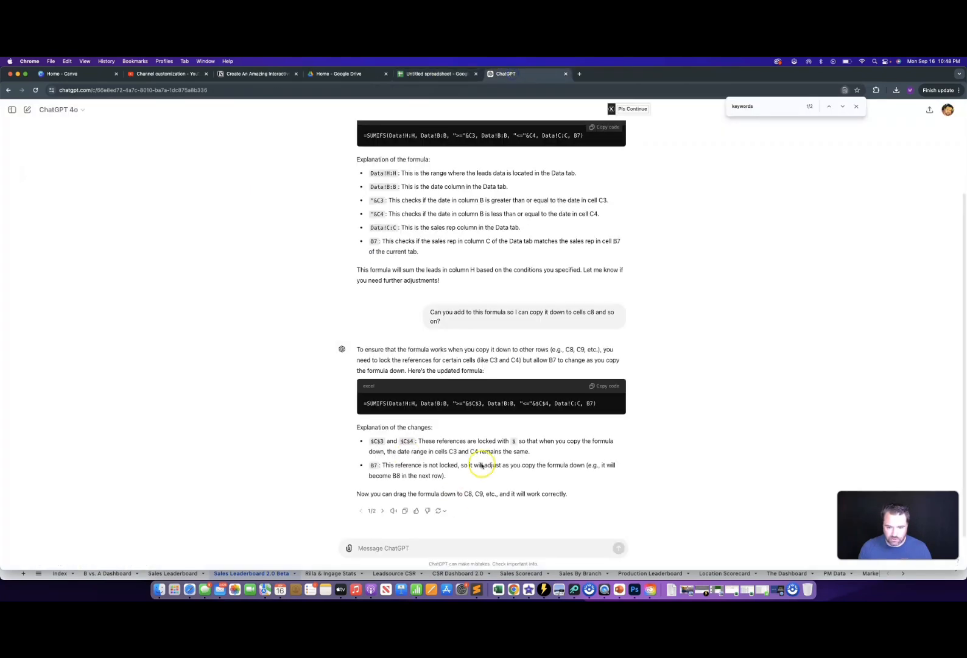
{"action": "left_click", "coordinate": [415, 546]}
{"action": "type", "text": "can y"}
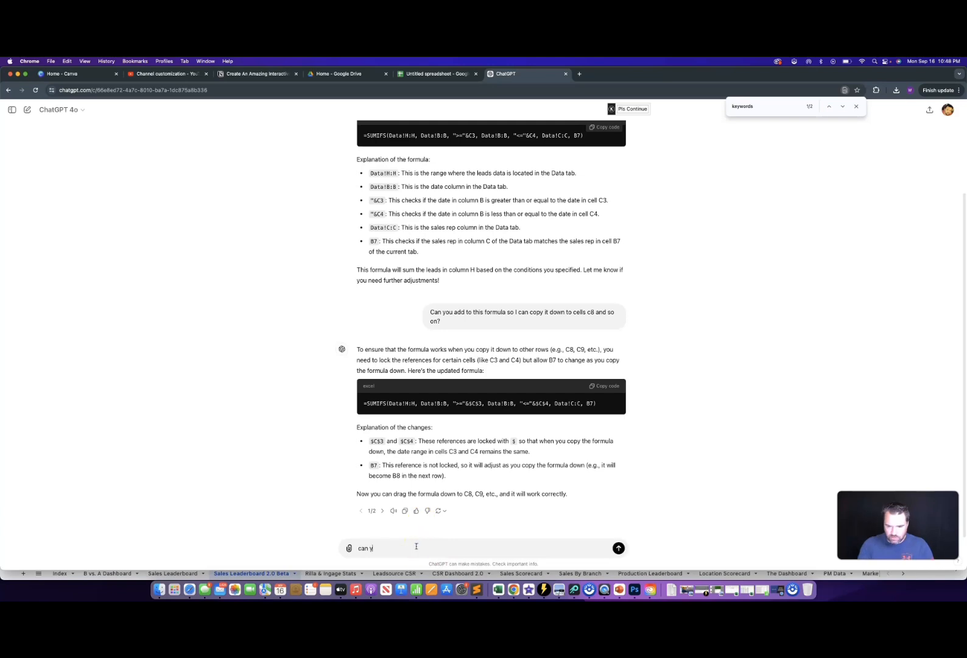
{"action": "type", "text": "ou al"}
{"action": "type", "text": "so add"}
{"action": "key", "text": "BackSpace"}
{"action": "key", "text": "BackSpace"}
{"action": "key", "text": "BackSpace"}
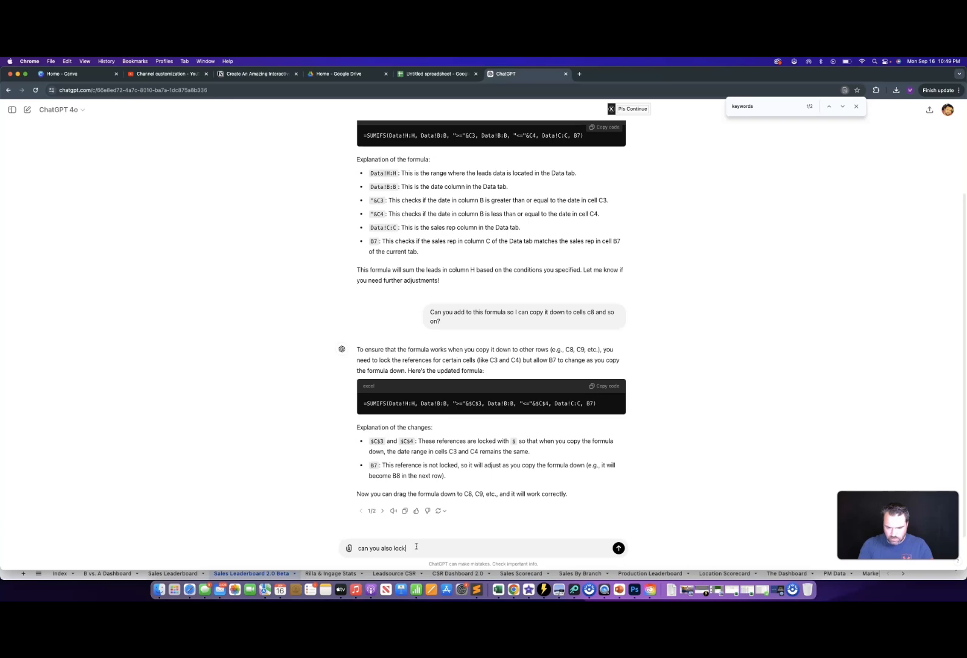
{"action": "type", "text": "lock the references so I can copy it over"}
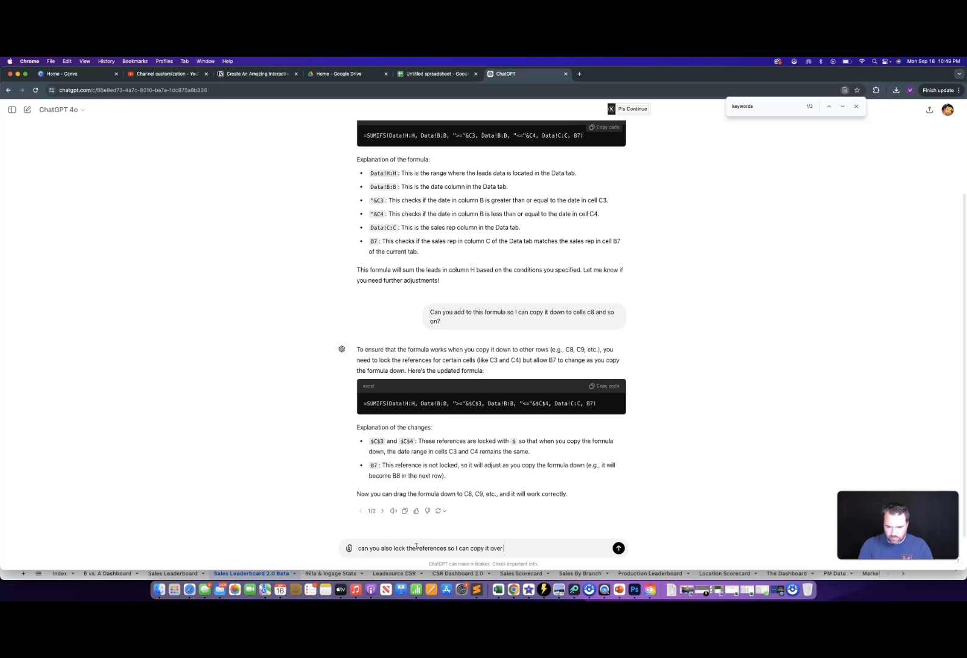
{"action": "type", "text": " to other Co"}
{"action": "key", "text": "BackSpace"}
{"action": "key", "text": "BackSpace"}
{"action": "type", "text": "c"}
{"action": "key", "text": "Return"}
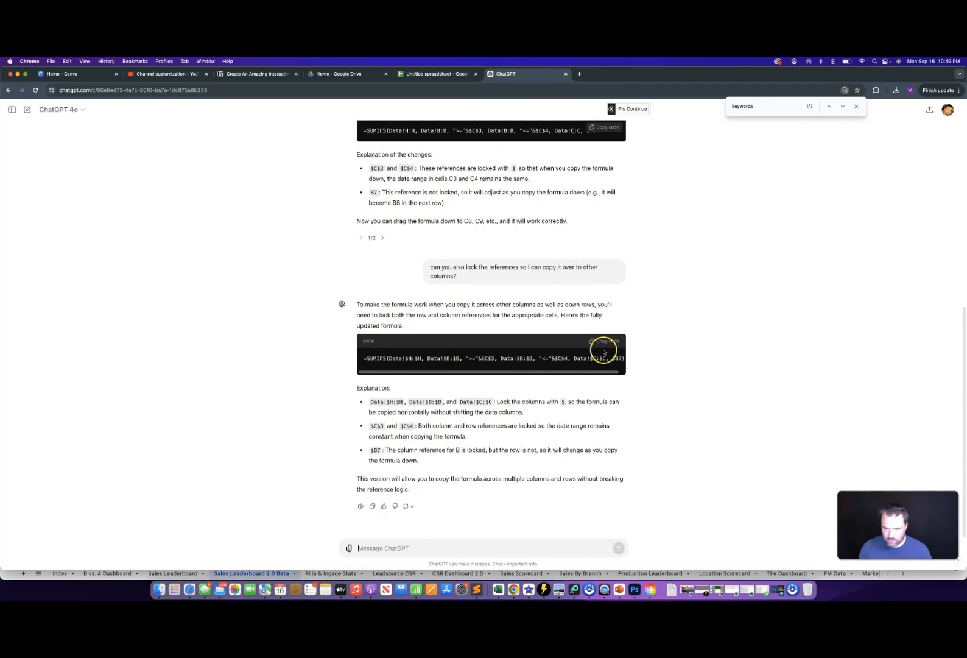
- Replace C7:C14 on the Dashboard with ChatGPT's new formula, =SUMIFS(Data!$H:$H, Data!$B:$B, ">="&$C$3, Data!$B:$B, "<="&$C$4, Data!$C:$C, $B7), autofilled from C7
{"action": "left_click", "coordinate": [601, 343]}
{"action": "key", "text": "ctrl+shift+Tab"}
{"action": "left_click_drag", "start_coordinate": [126, 272], "coordinate": [127, 272]}
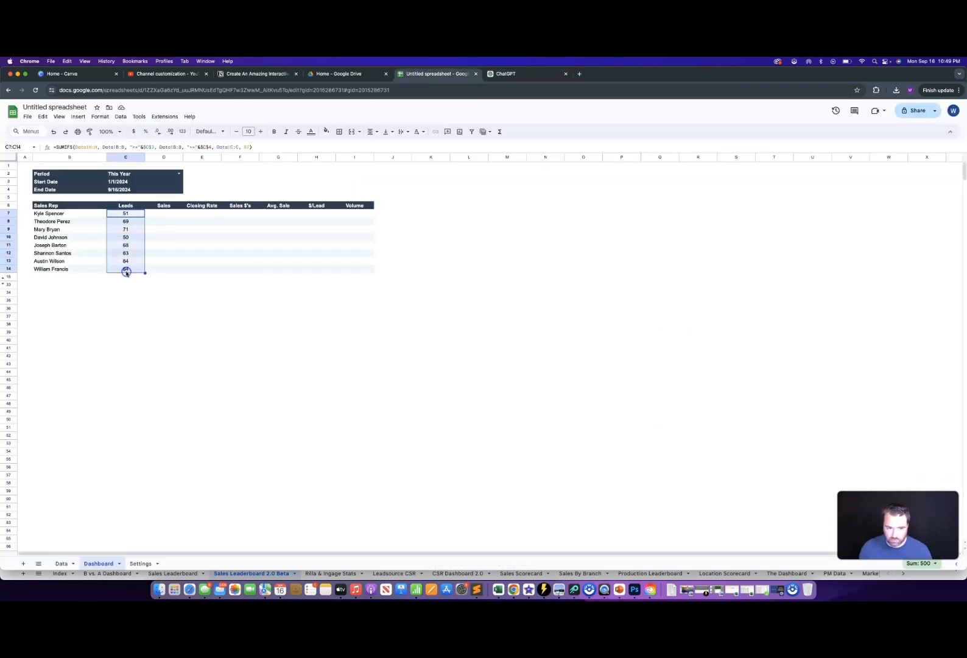
{"action": "key", "text": "Delete"}
{"action": "left_click", "coordinate": [115, 213]}
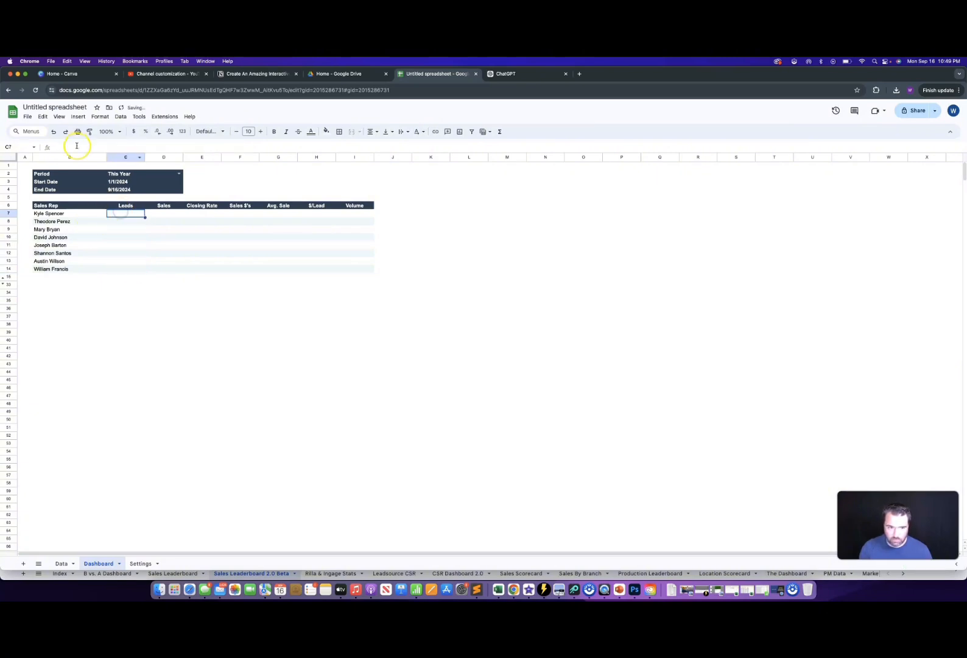
{"action": "left_click", "coordinate": [77, 146]}
{"action": "key", "text": "super+v"}
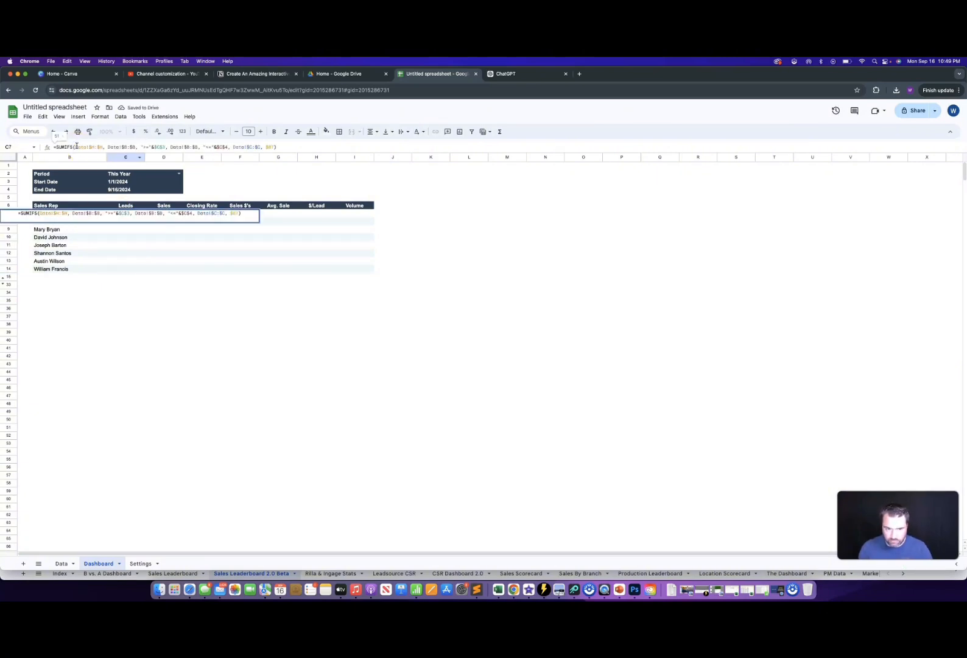
{"action": "key", "text": "Return"}
{"action": "left_click", "coordinate": [154, 270]}
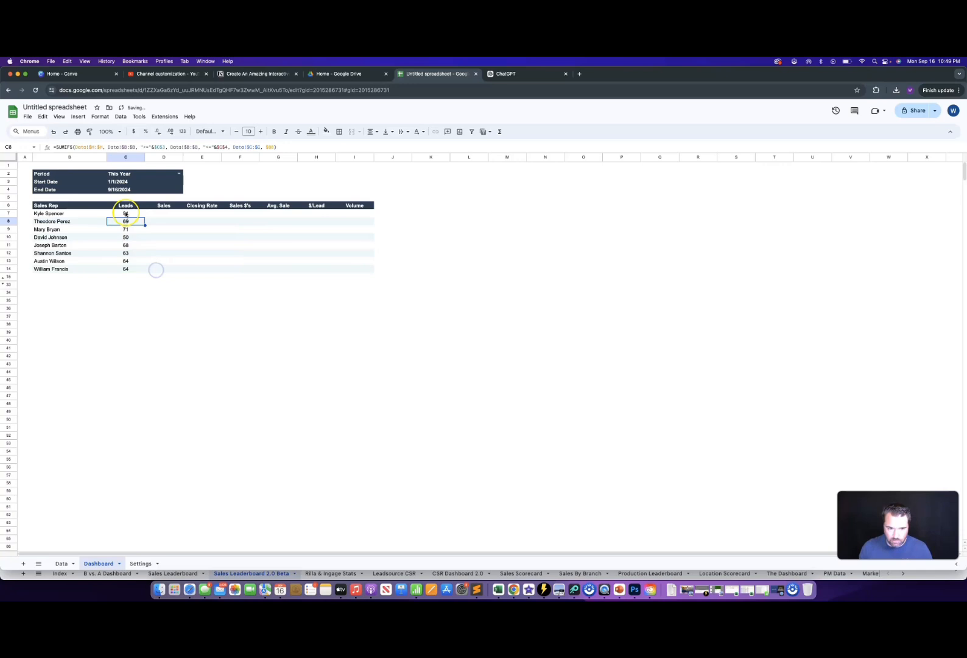
- Copy the Leads formula from C7 into D7 of the Sales column
{"action": "key", "text": "Up"}
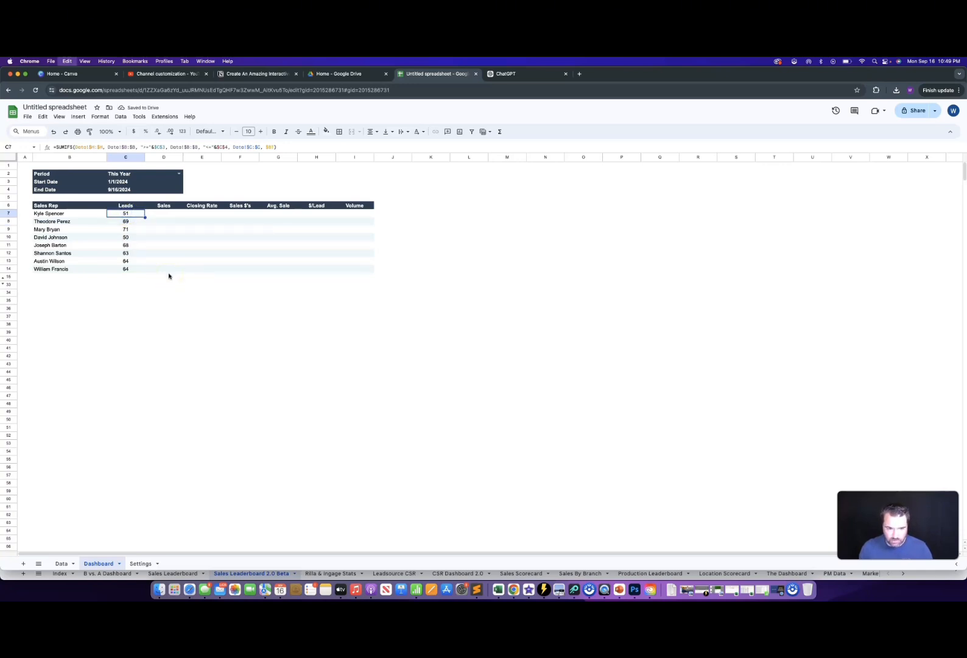
{"action": "key", "text": "super+c"}
{"action": "key", "text": "Right"}
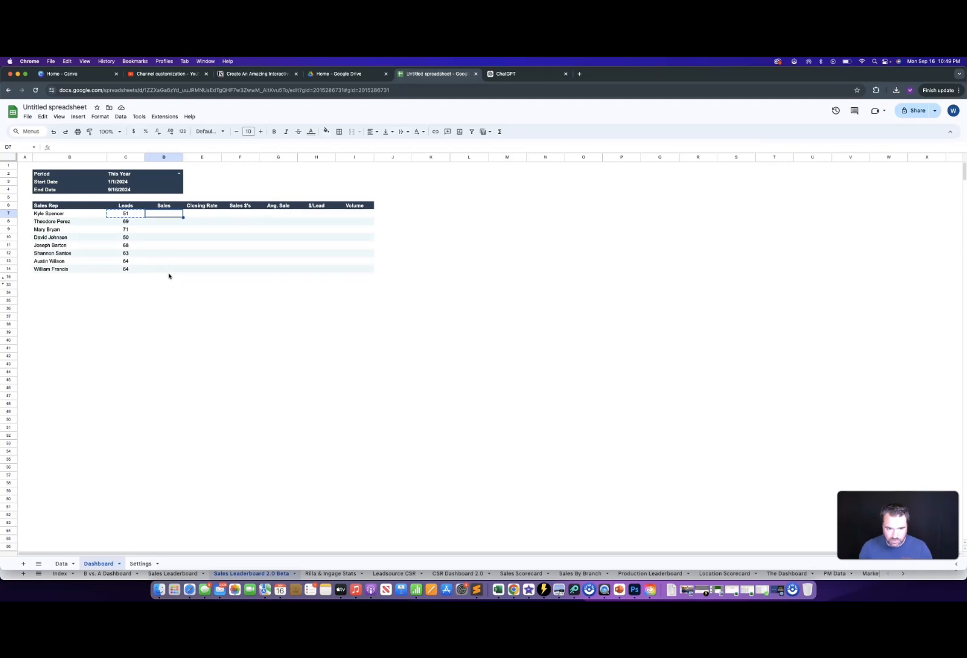
{"action": "key", "text": "super+v"}
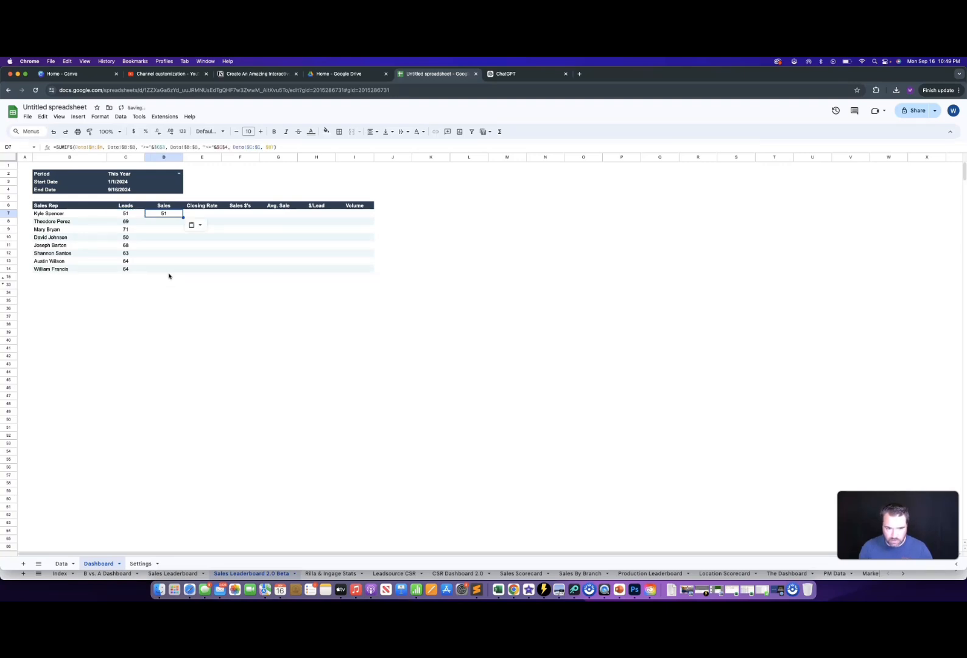
{"action": "left_click", "coordinate": [170, 212]}
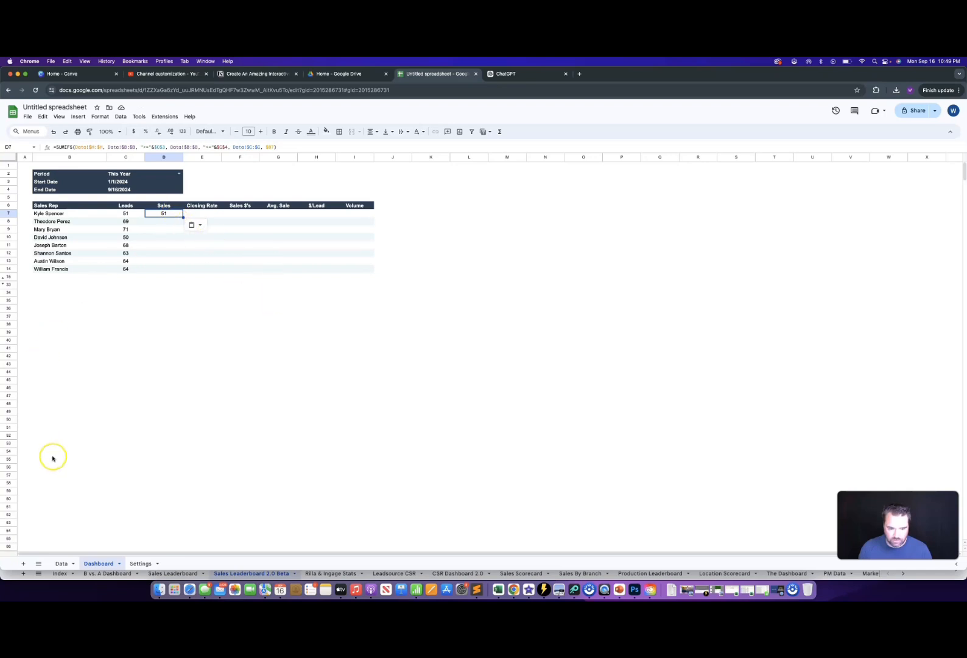
- Check the Sales column on the Data tab, change D7's sum range to Data!$I:$I, and autofill the formula down to D14
{"action": "left_click", "coordinate": [61, 564]}
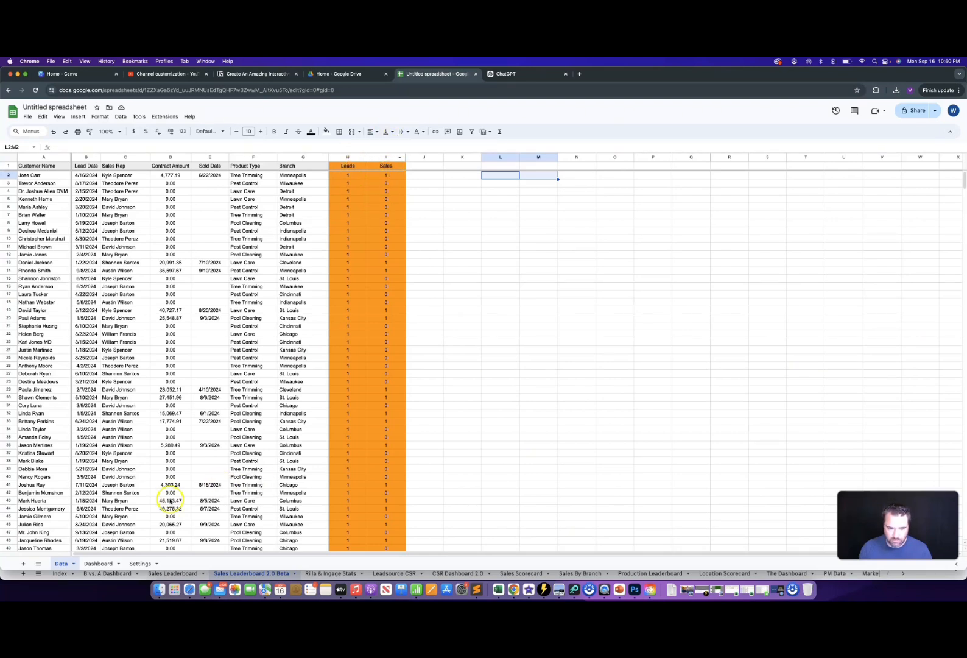
{"action": "left_click", "coordinate": [99, 563]}
{"action": "left_click", "coordinate": [169, 216]}
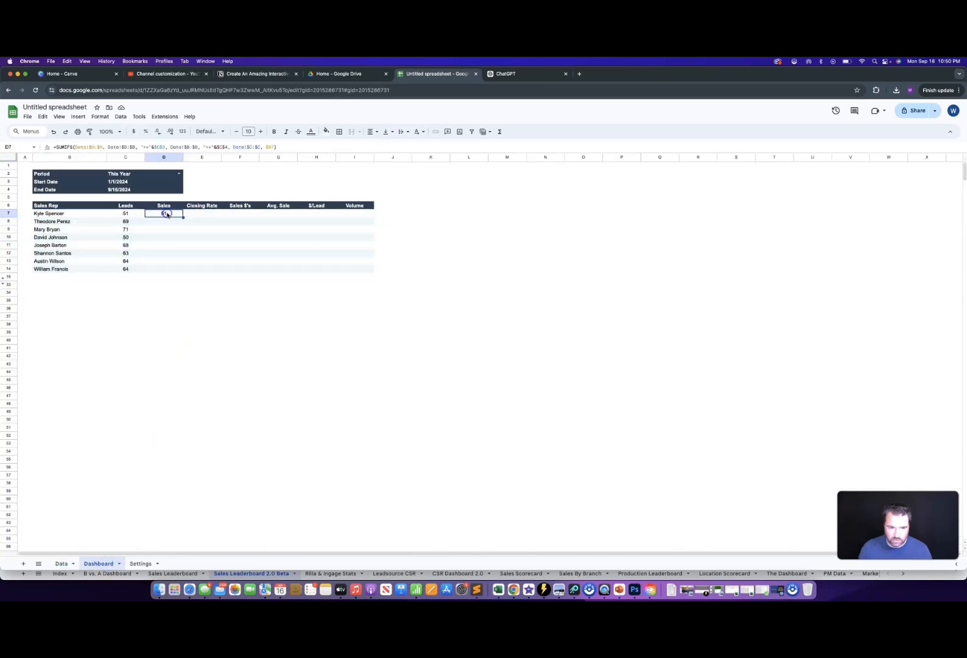
{"action": "left_click", "coordinate": [95, 148]}
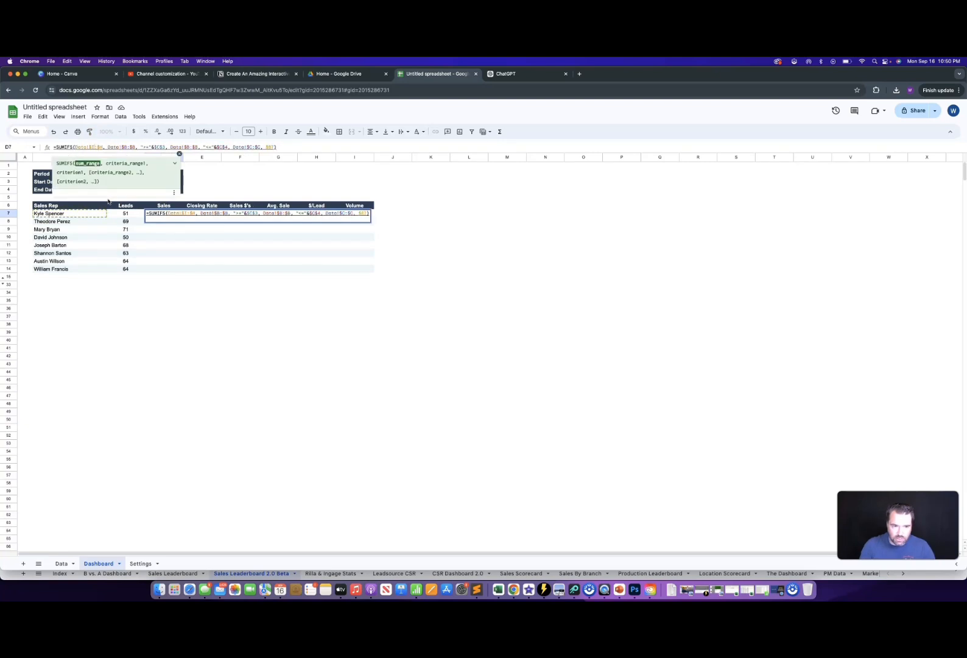
{"action": "key", "text": "Return"}
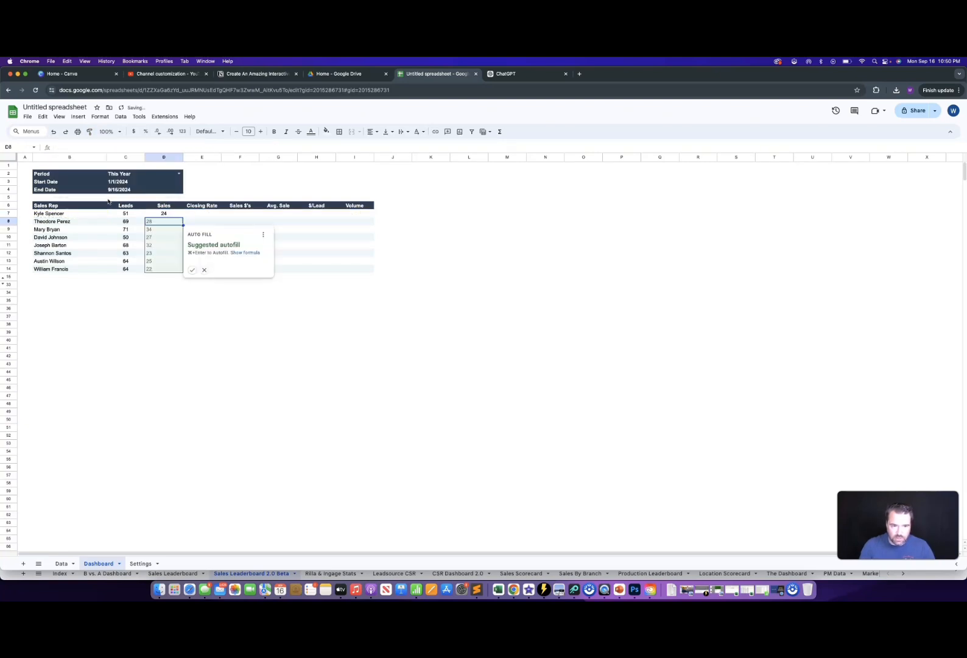
{"action": "left_click", "coordinate": [192, 269]}
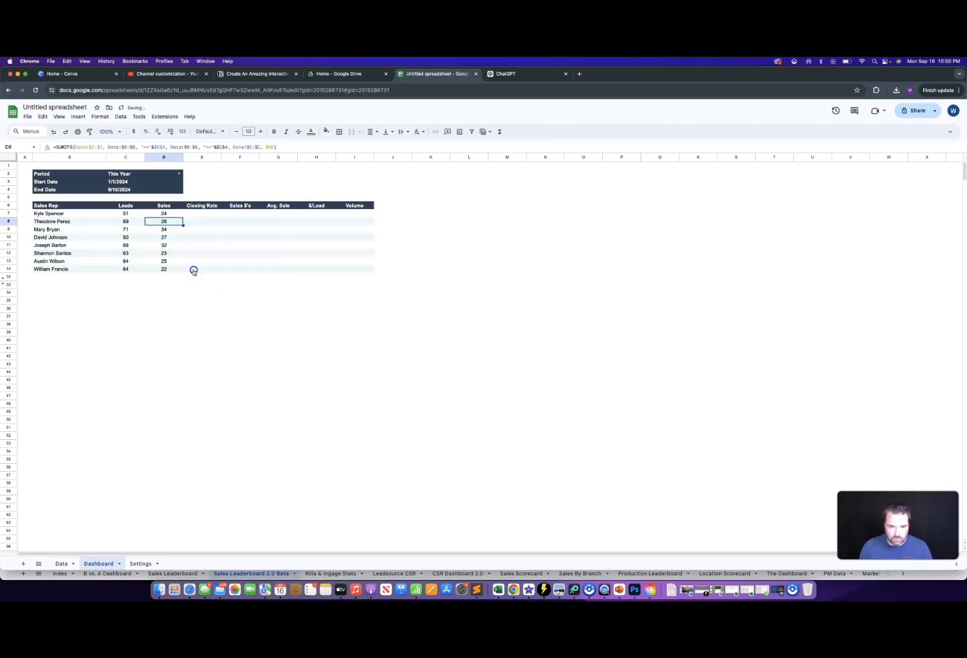
- Enter the closing rate formula =D7/C7 in E7 and autofill it down to E14
{"action": "left_click", "coordinate": [203, 214]}
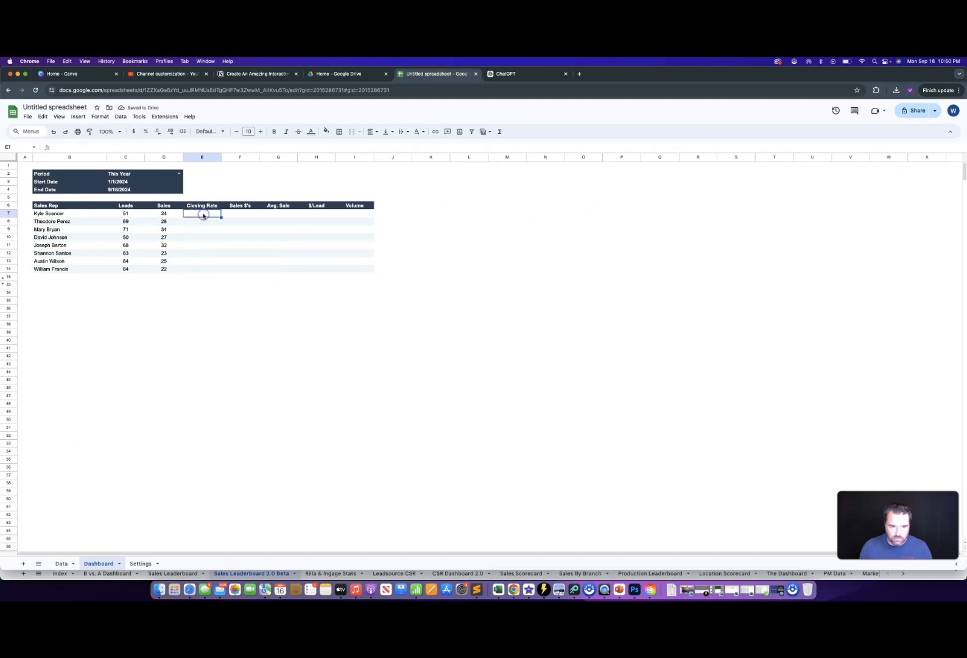
{"action": "type", "text": "="}
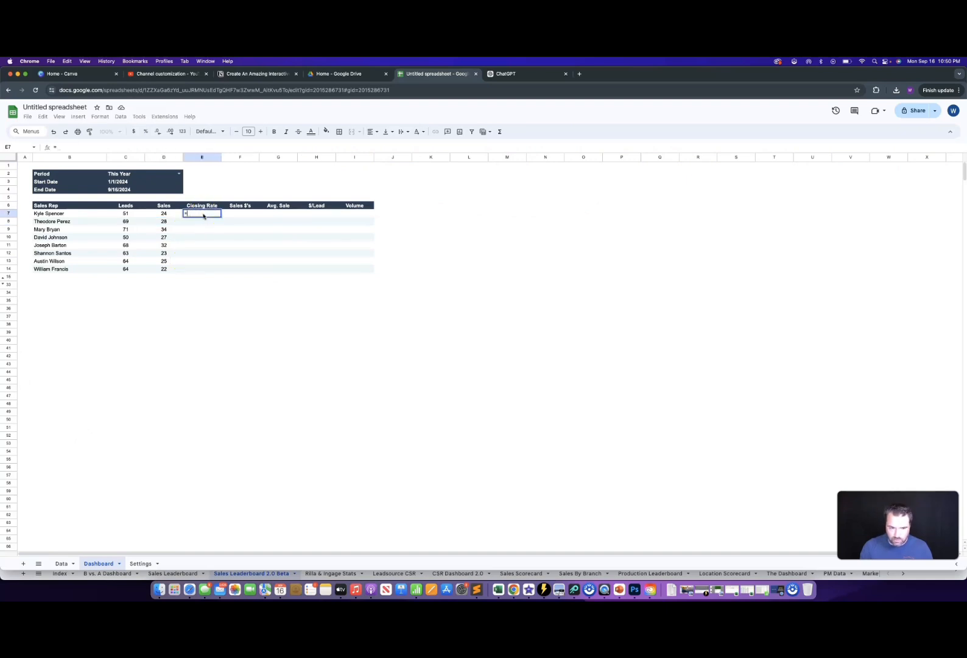
{"action": "key", "text": "Left"}
{"action": "type", "text": "/"}
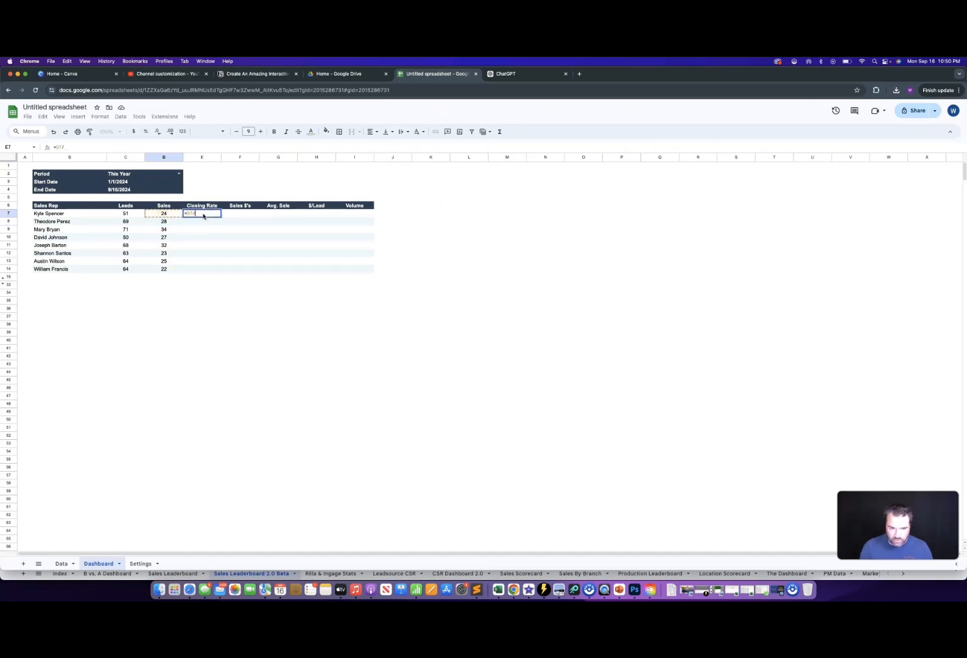
{"action": "key", "text": "Left"}
{"action": "key", "text": "Left"}
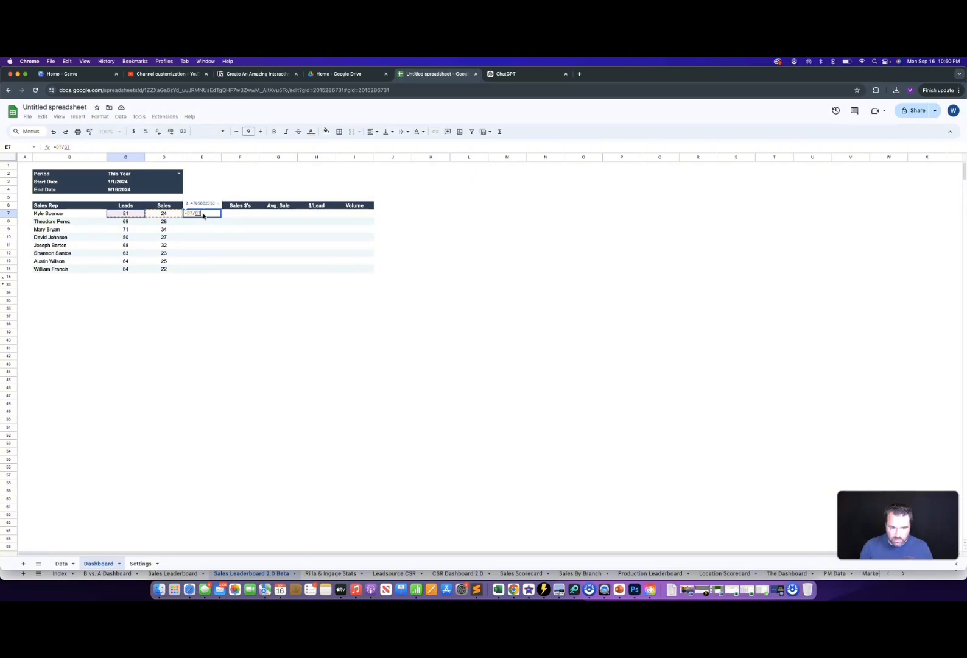
{"action": "key", "text": "Return"}
{"action": "left_click", "coordinate": [232, 270]}
- Format the closing rates in E7:E14 as percentages and center them
{"action": "left_click_drag", "start_coordinate": [202, 213], "coordinate": [205, 267]}
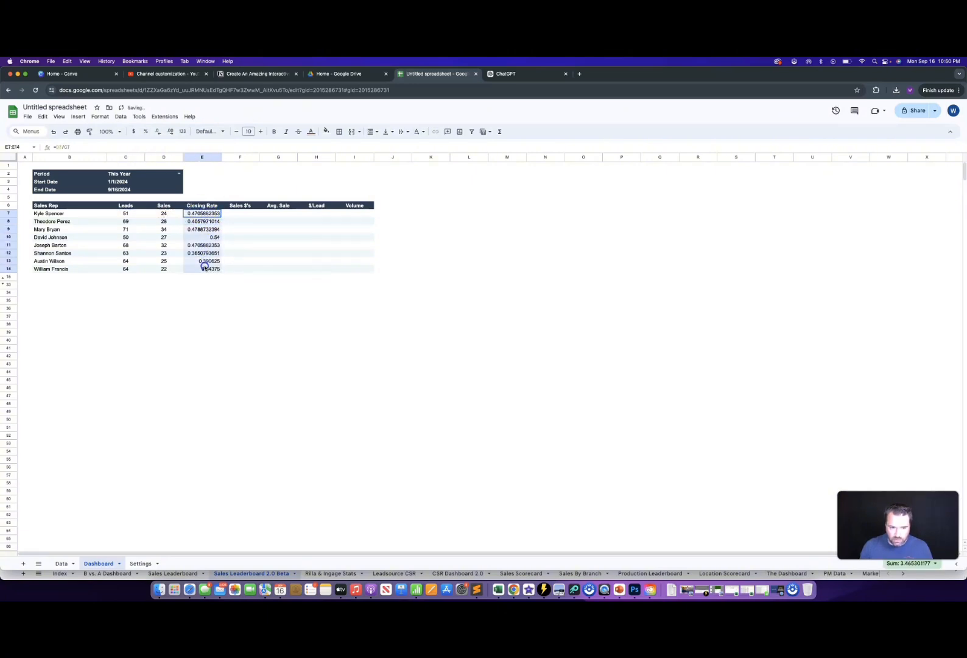
{"action": "left_click", "coordinate": [144, 132]}
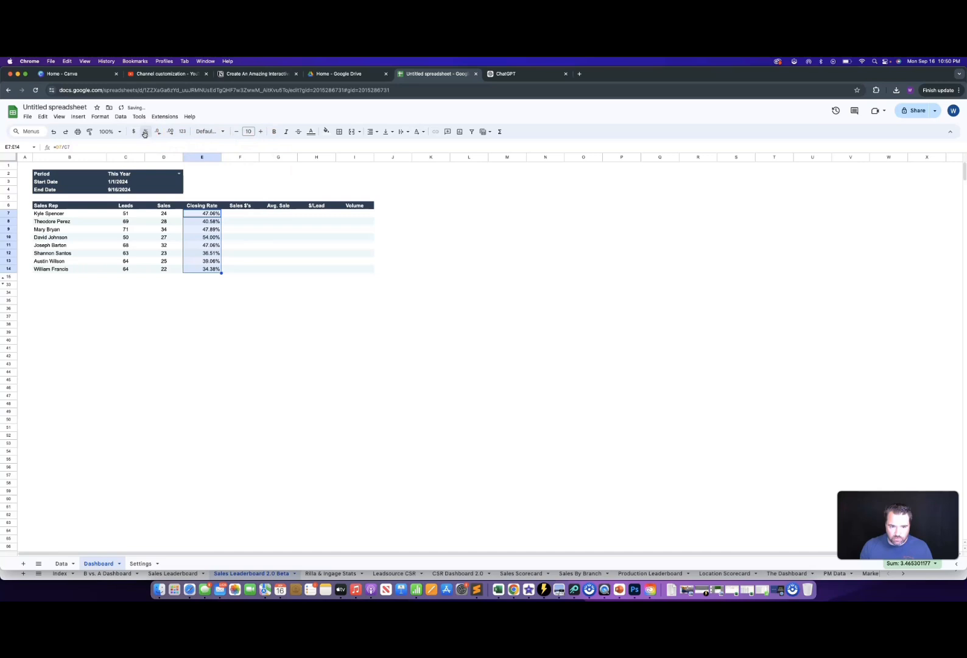
{"action": "key", "text": "super+shift+e"}
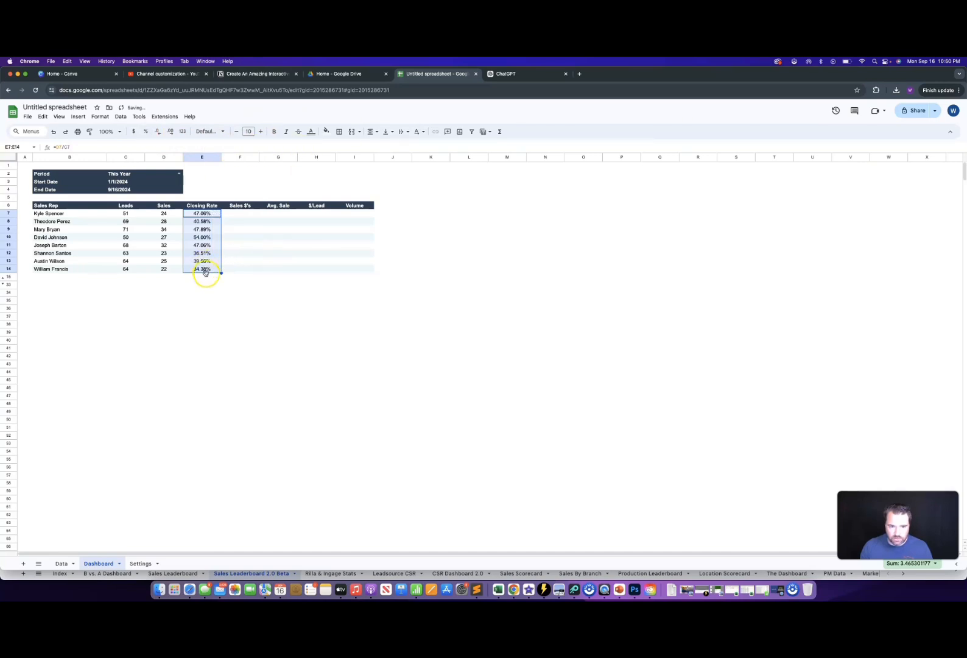
- Copy the Sales formula from D7 into F7 of the Sales $'s column
{"action": "left_click", "coordinate": [242, 213]}
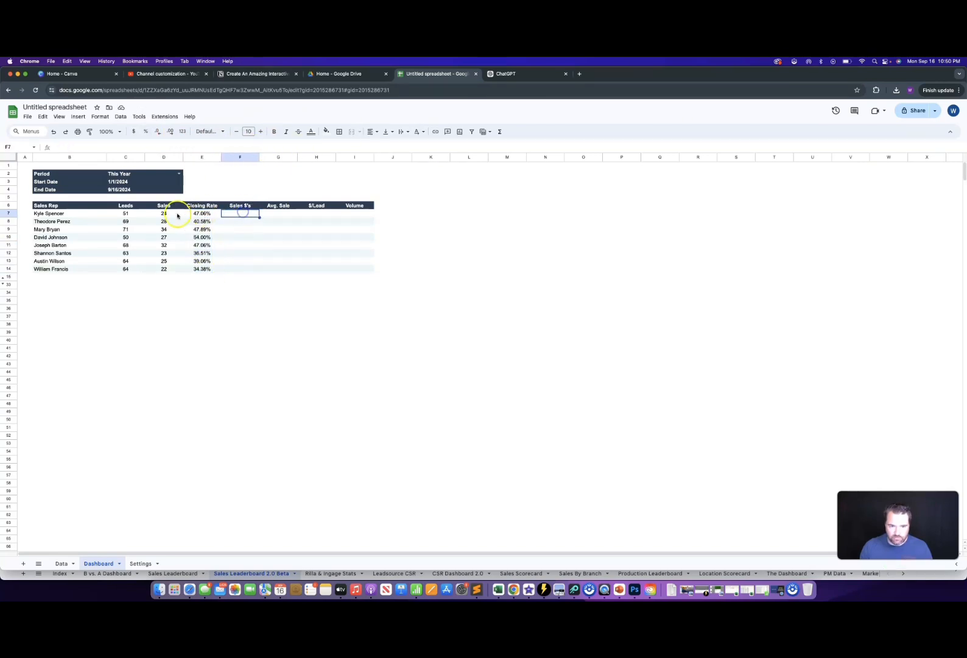
{"action": "left_click", "coordinate": [164, 214]}
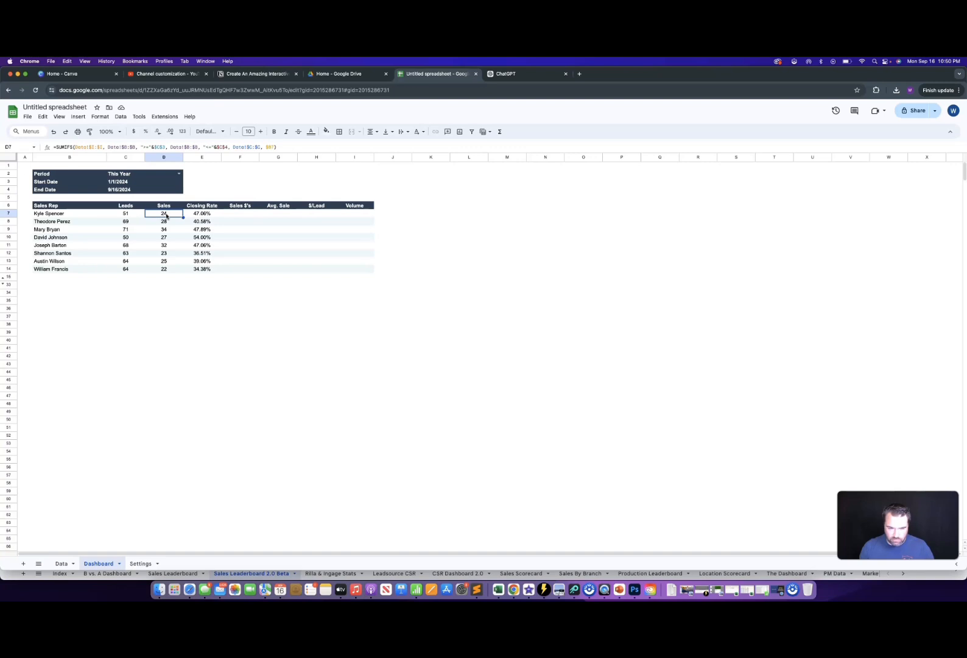
{"action": "key", "text": "cmd+c"}
{"action": "left_click", "coordinate": [242, 214]}
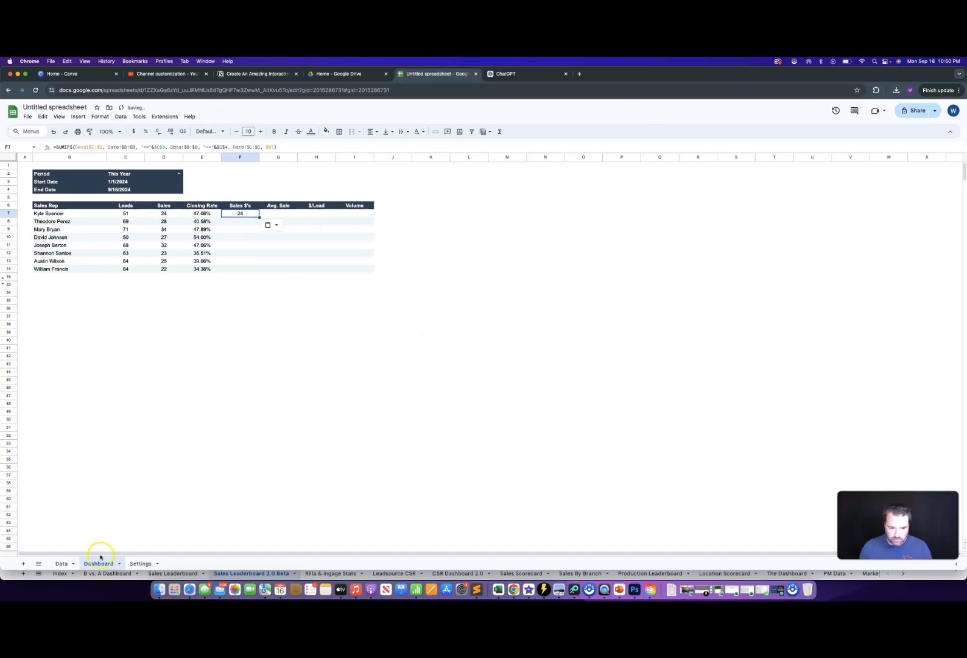
- Check the Contract Amount column on the Data tab, change F7's sum range to Data!$D:$D, and autofill the formula down to F14
{"action": "left_click", "coordinate": [64, 564]}
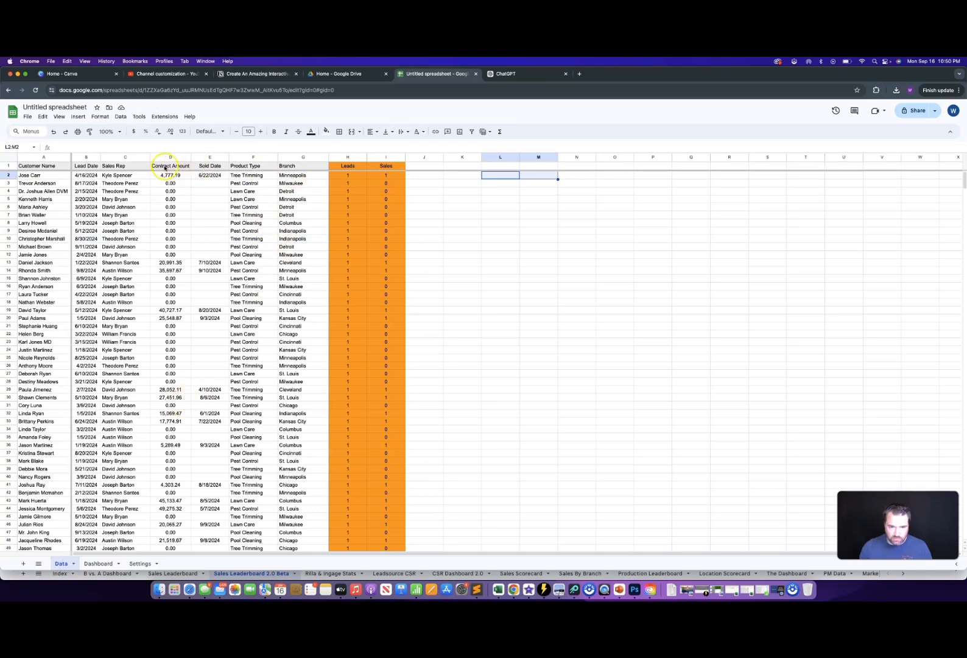
{"action": "left_click", "coordinate": [99, 563]}
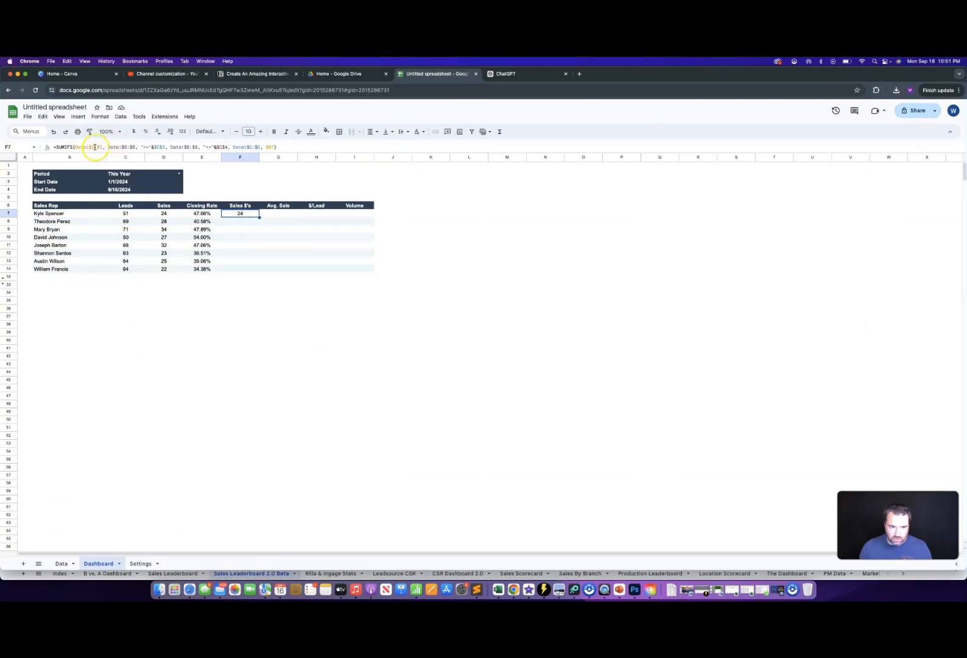
{"action": "left_click", "coordinate": [95, 148]}
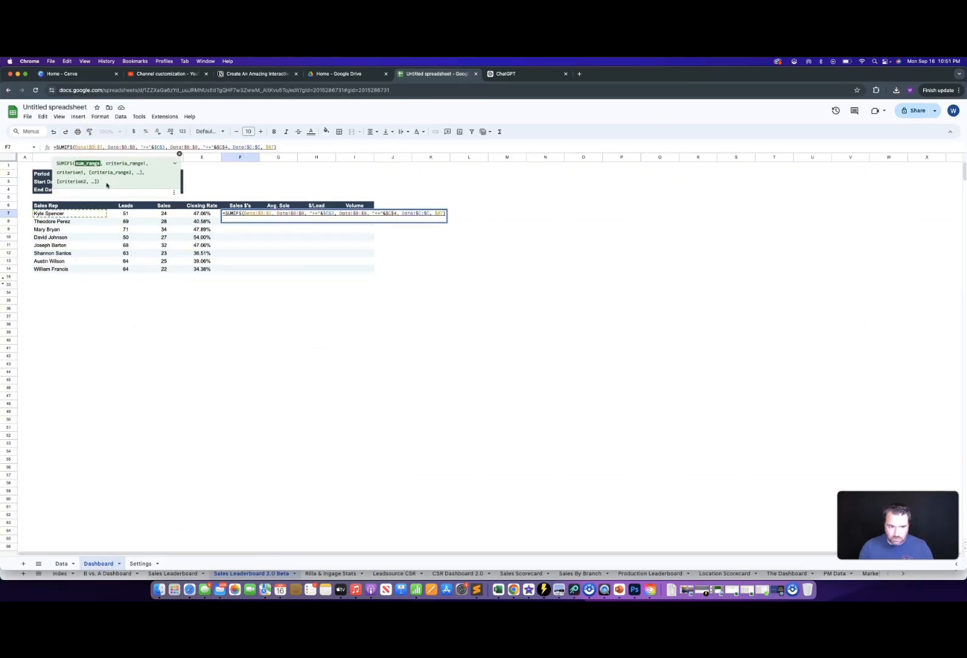
{"action": "left_click", "coordinate": [268, 272]}
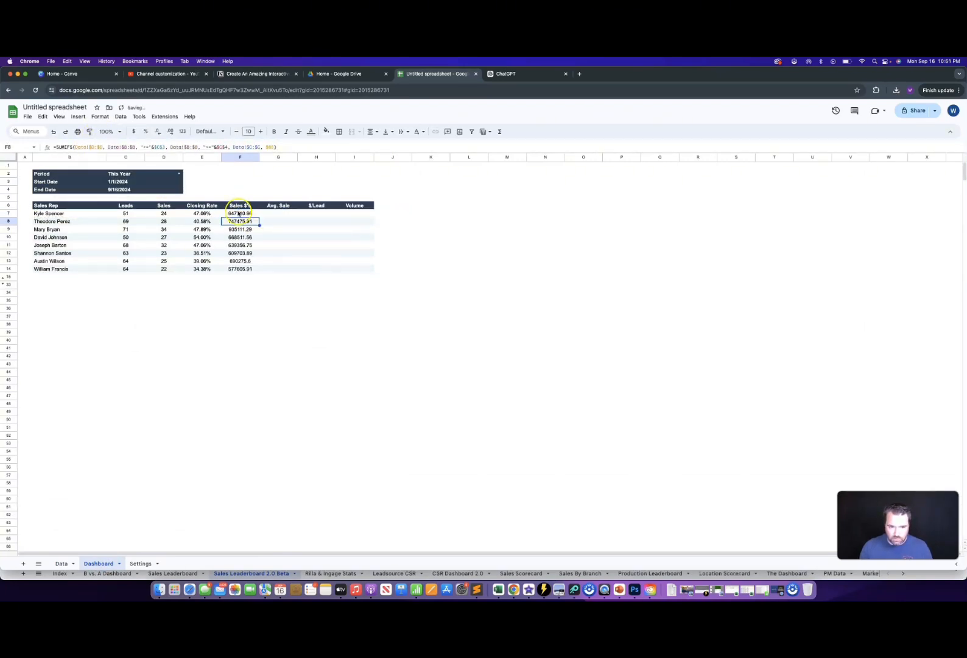
- Format the Sales $'s values in F7:F14 as numbers with thousands separators and no decimal places
{"action": "left_click", "coordinate": [247, 213]}
{"action": "key", "text": "super+shift+Down"}
{"action": "left_click", "coordinate": [102, 116]}
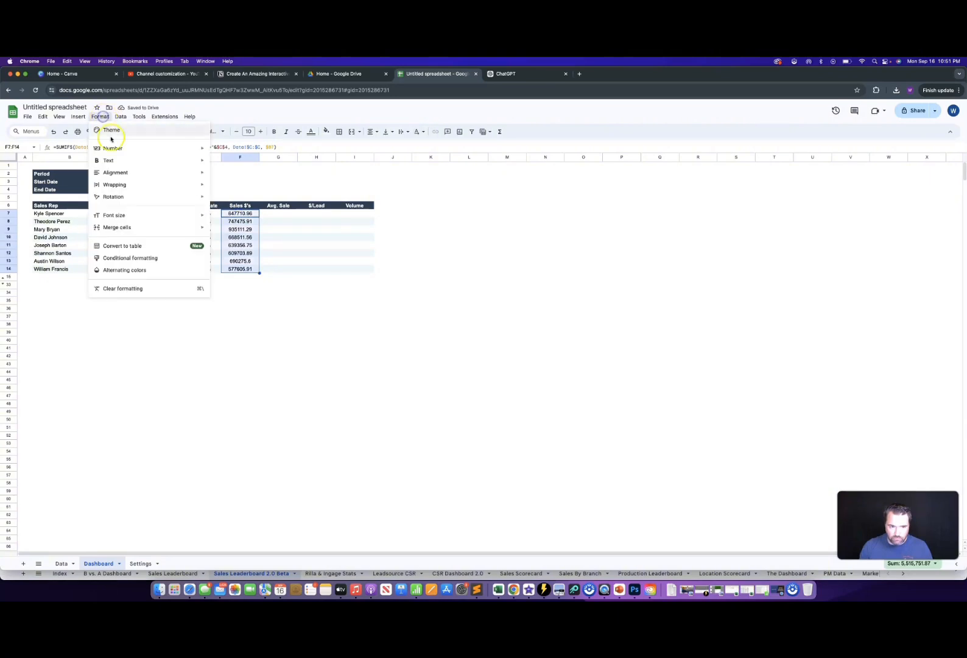
{"action": "mouse_move", "coordinate": [134, 148]}
{"action": "left_click", "coordinate": [250, 182]}
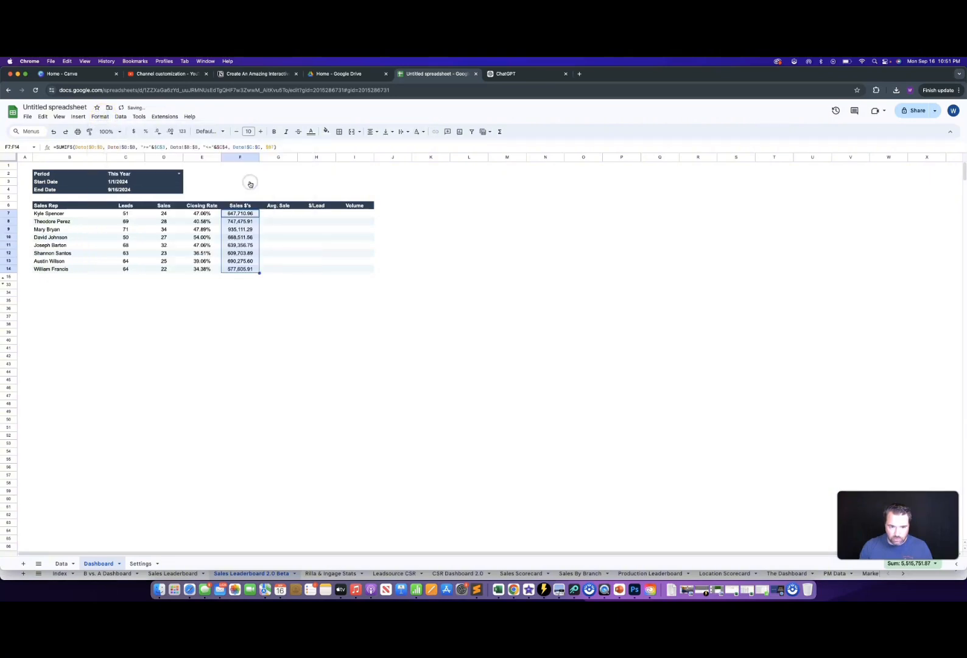
{"action": "left_click", "coordinate": [159, 132]}
{"action": "left_click", "coordinate": [158, 132]}
{"action": "left_click", "coordinate": [240, 332]}
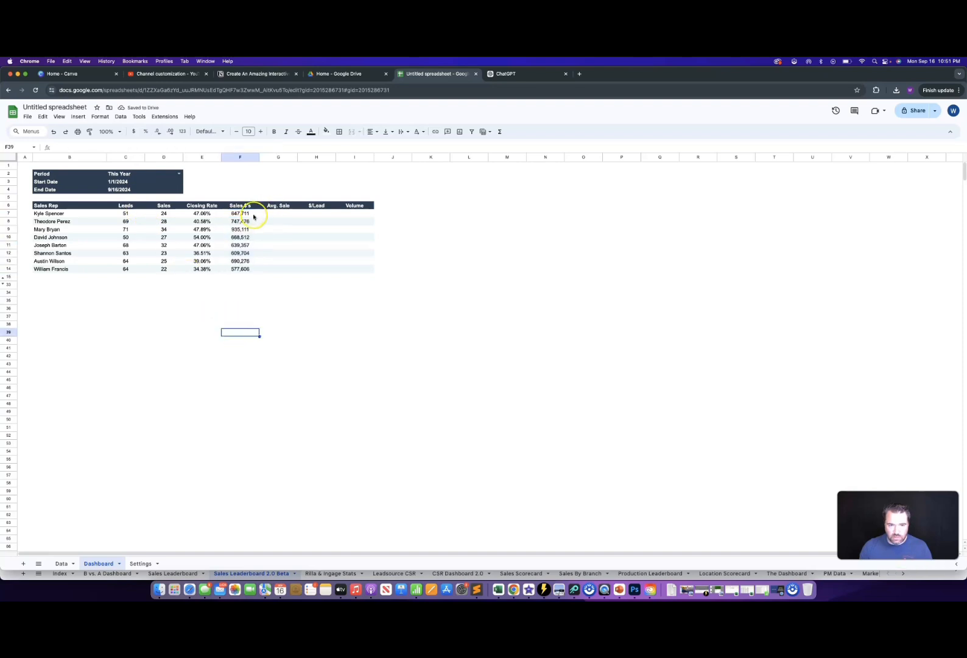
- Enter the average sale formula =F7/D7 in G7 and autofill it down to G14
{"action": "left_click", "coordinate": [277, 213]}
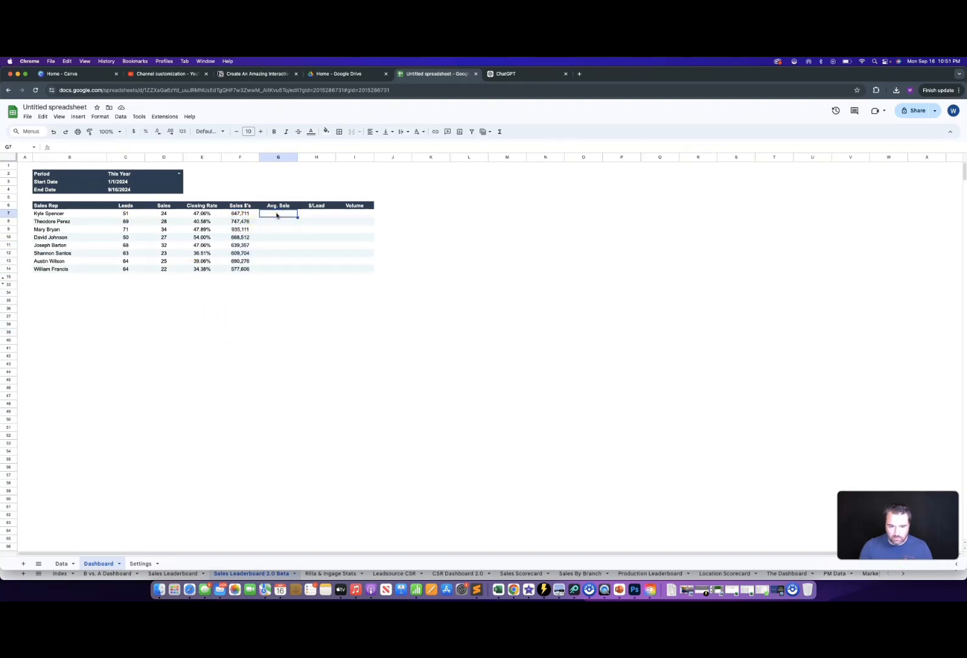
{"action": "type", "text": "=F7"}
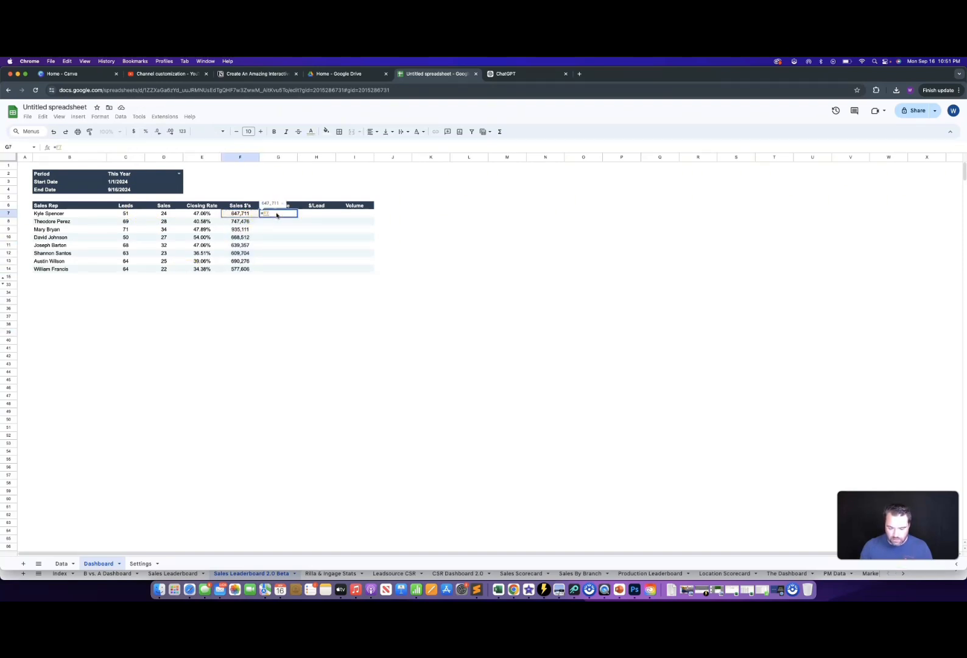
{"action": "type", "text": "/D7"}
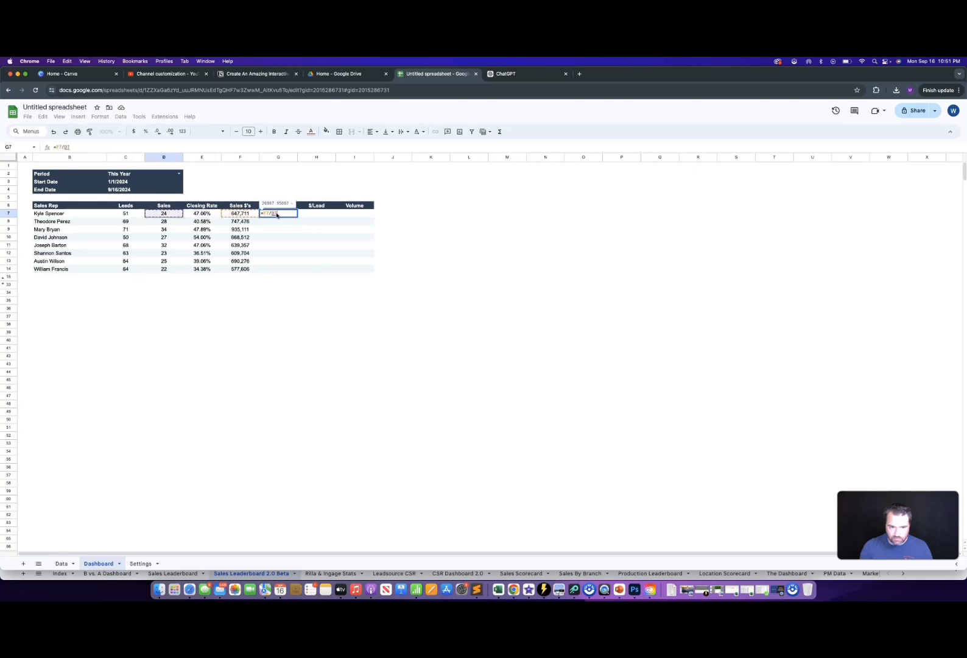
{"action": "key", "text": "Return"}
{"action": "left_click", "coordinate": [305, 271]}
- Format the Avg. Sale values in G7:G14 as numbers with thousands separators and no decimal places
{"action": "left_click_drag", "start_coordinate": [279, 213], "coordinate": [280, 268]}
{"action": "left_click", "coordinate": [100, 117]}
{"action": "mouse_move", "coordinate": [116, 146]}
{"action": "left_click", "coordinate": [251, 182]}
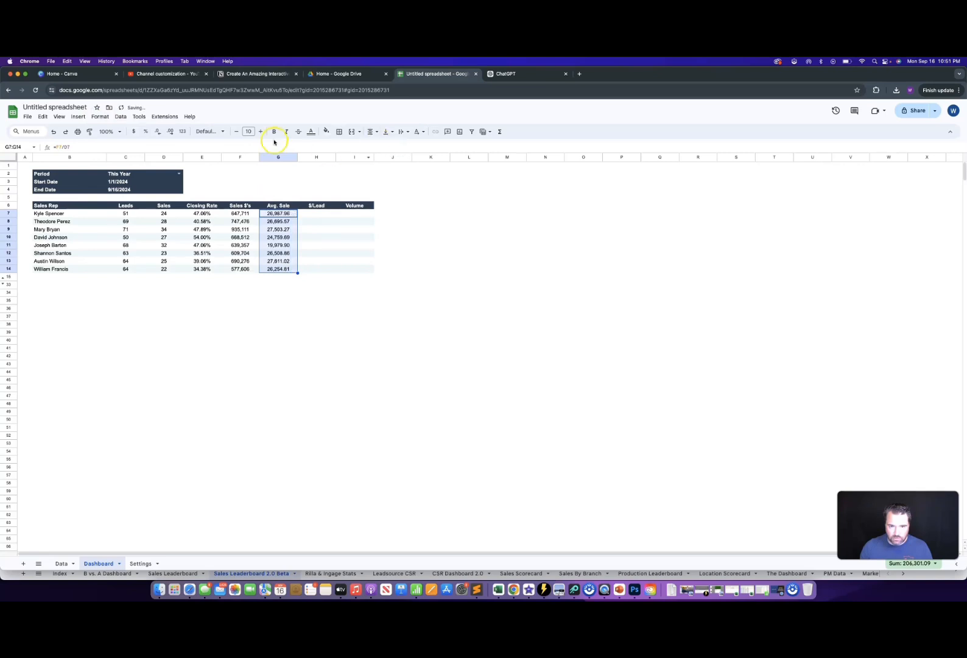
{"action": "double_click", "coordinate": [157, 132]}
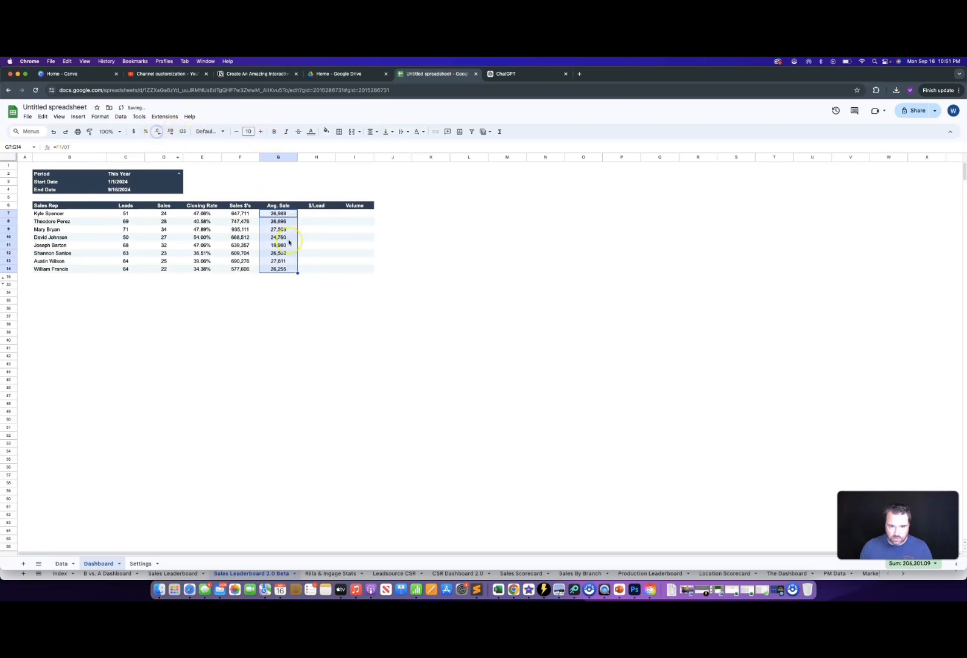
- Enter the $/Lead formula =F7/C7 in H7 and copy it down to H14
{"action": "left_click", "coordinate": [317, 214]}
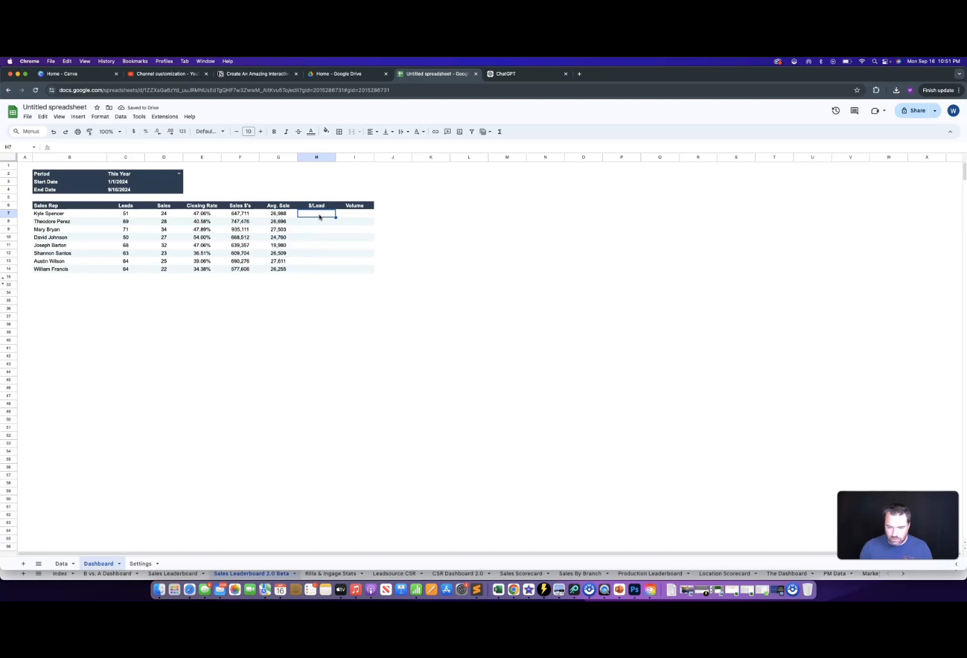
{"action": "type", "text": "=F7"}
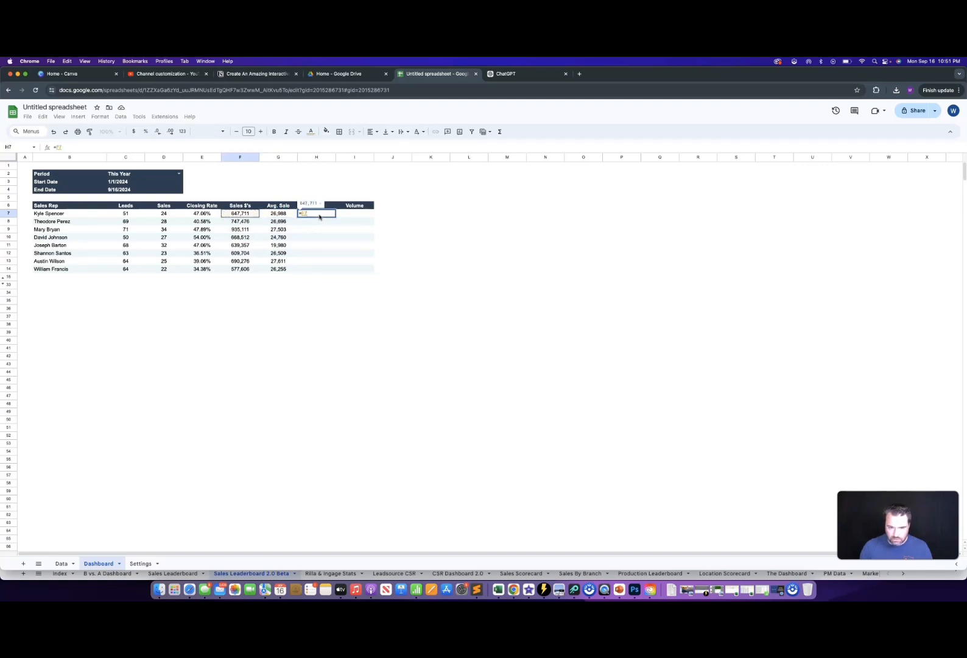
{"action": "type", "text": "/"}
{"action": "key", "text": "Left"}
{"action": "key", "text": "Left"}
{"action": "key", "text": "Left"}
{"action": "key", "text": "Left"}
{"action": "key", "text": "Left"}
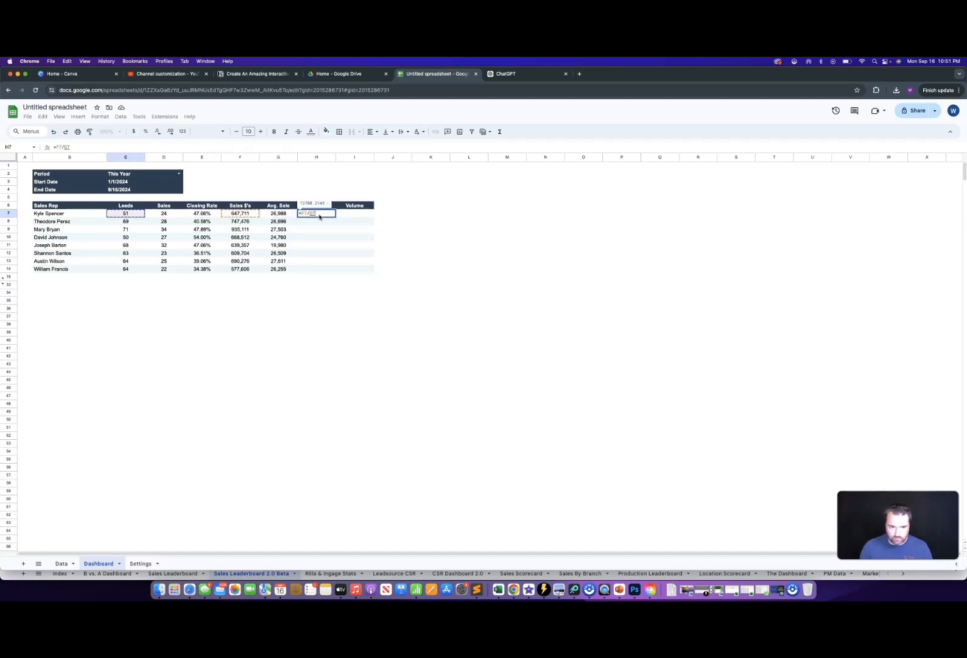
{"action": "key", "text": "Return"}
{"action": "key", "text": "Up"}
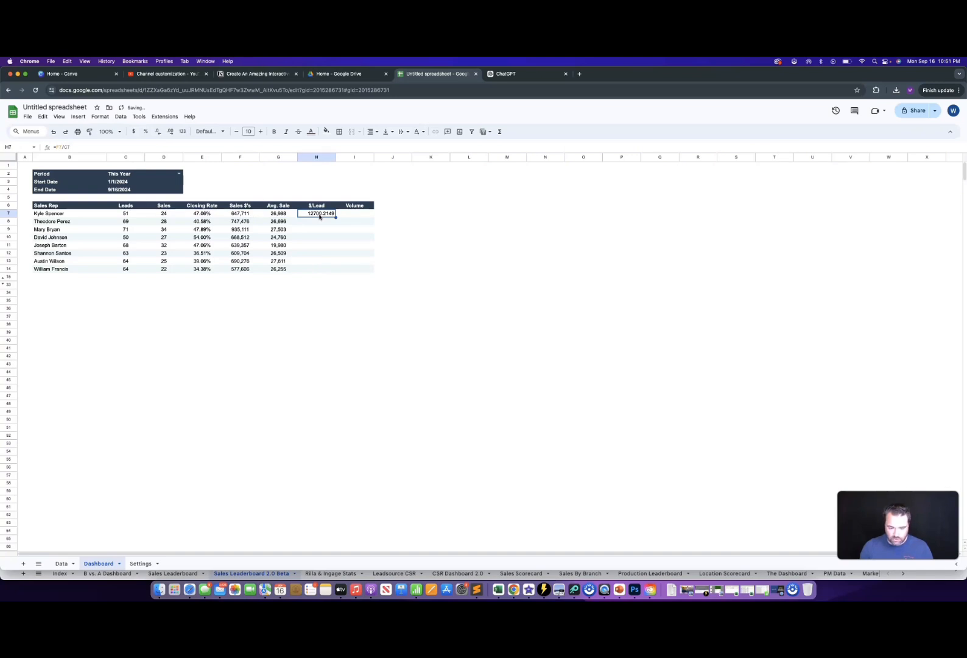
{"action": "key", "text": "cmd+c"}
{"action": "left_click_drag", "start_coordinate": [321, 220], "coordinate": [322, 270]}
{"action": "key", "text": "cmd+v"}
- Format the $/Lead values in H7:H14 as numbers without decimal places and center them
{"action": "left_click", "coordinate": [100, 117]}
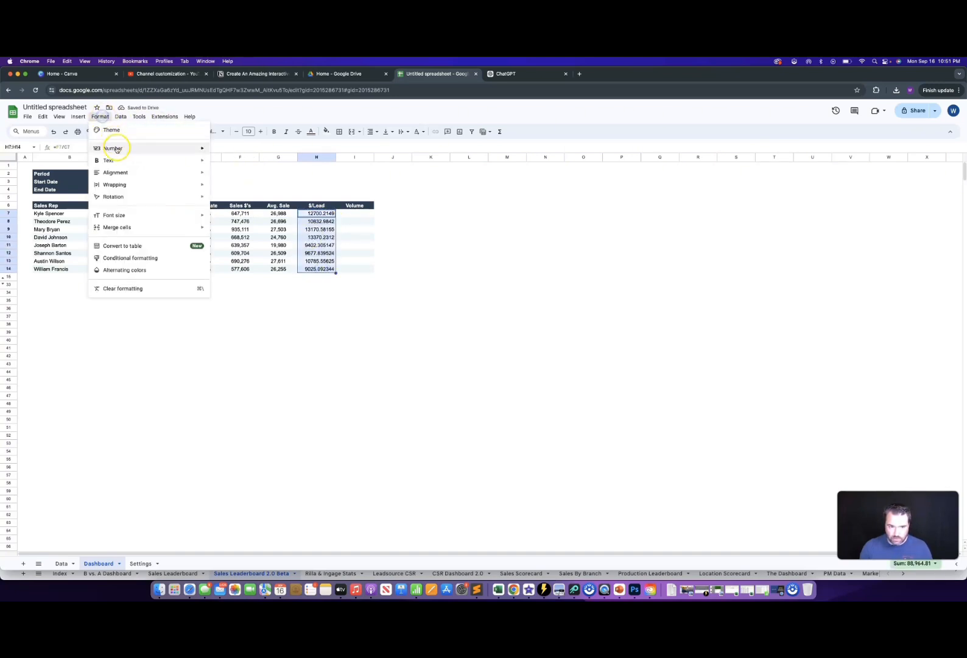
{"action": "mouse_move", "coordinate": [114, 147]}
{"action": "left_click", "coordinate": [258, 181]}
{"action": "left_click", "coordinate": [158, 131]}
{"action": "left_click", "coordinate": [158, 132]}
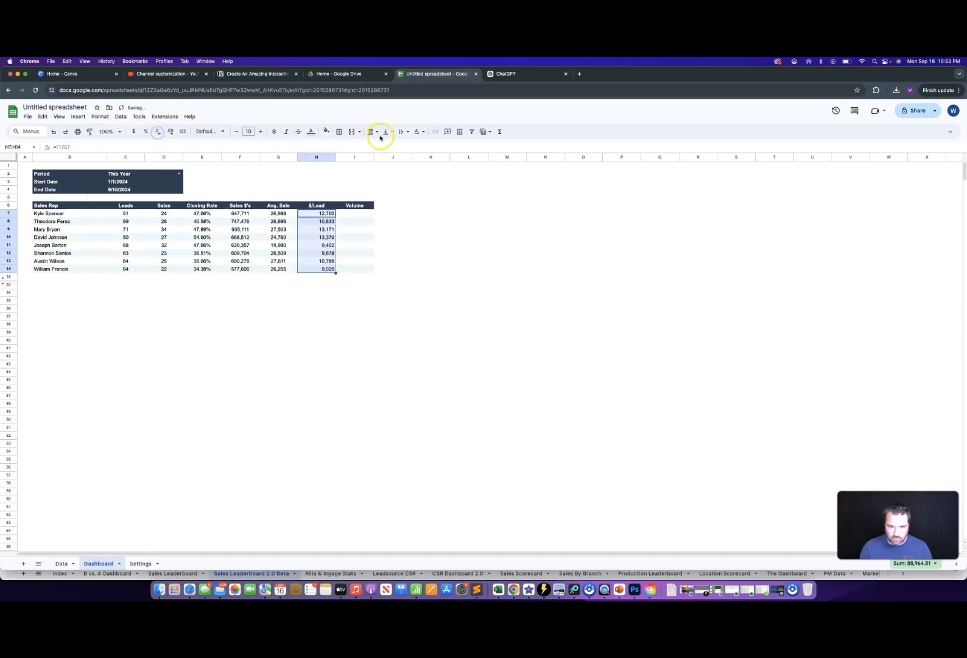
{"action": "left_click", "coordinate": [371, 131]}
{"action": "left_click", "coordinate": [384, 145]}
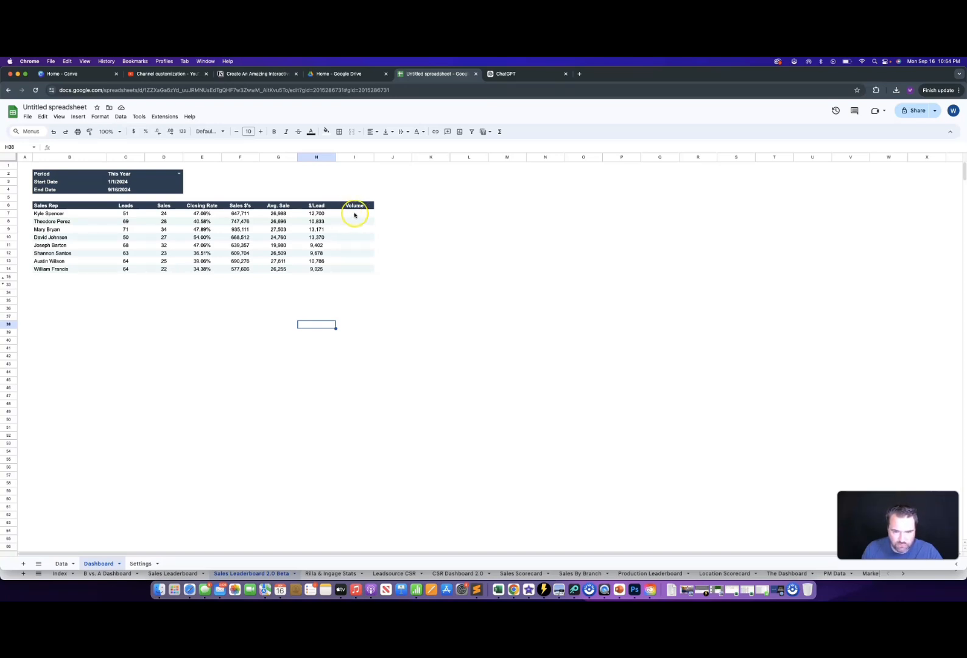
- Try to edit the alternating colors range so that it excludes the Volume column
{"action": "left_click_drag", "start_coordinate": [353, 213], "coordinate": [356, 269]}
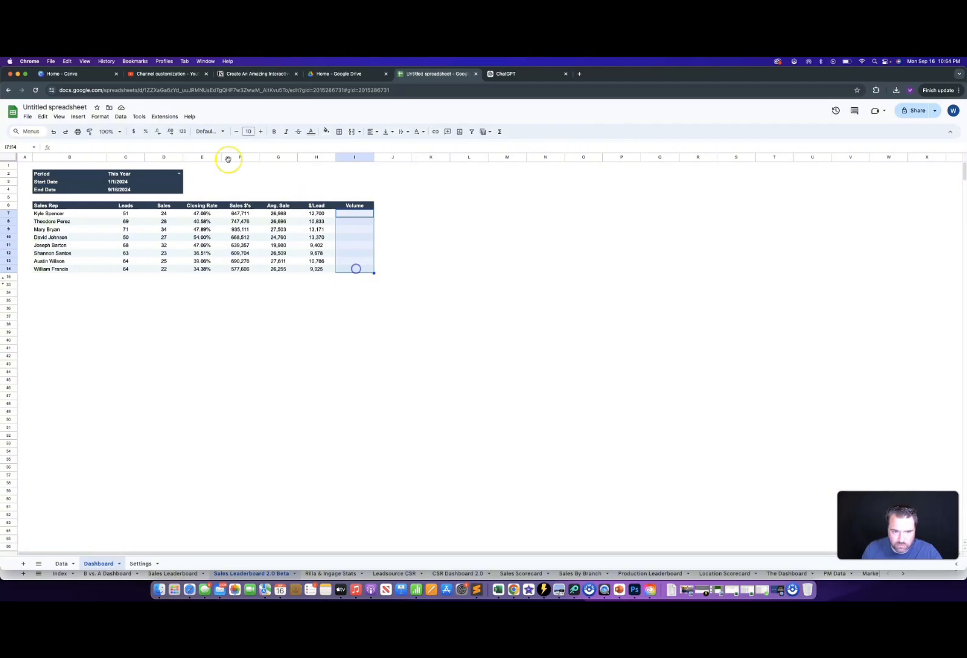
{"action": "left_click", "coordinate": [101, 116]}
{"action": "left_click", "coordinate": [147, 269]}
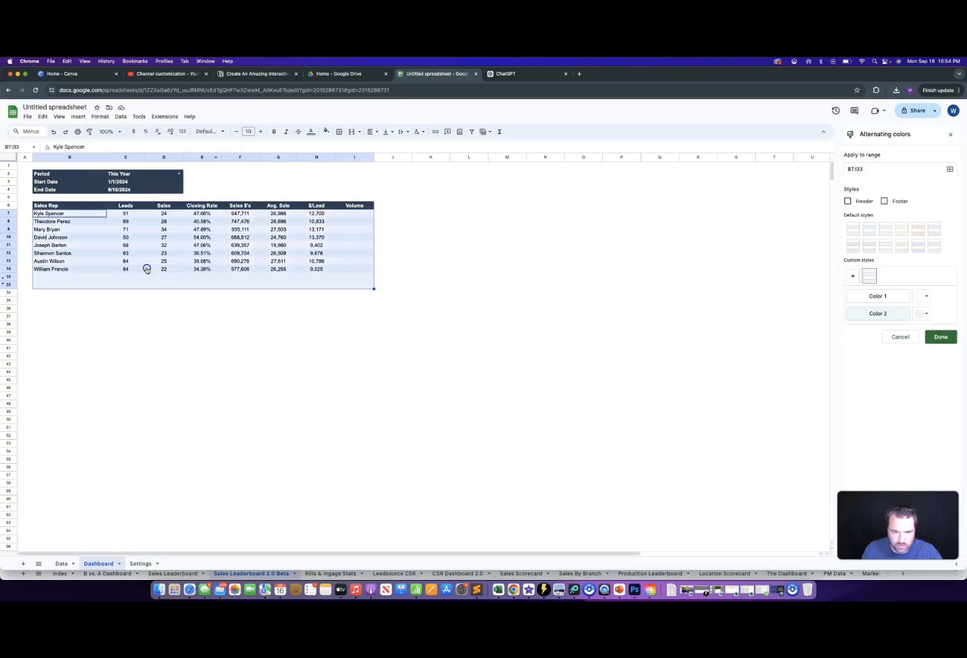
{"action": "left_click", "coordinate": [861, 169]}
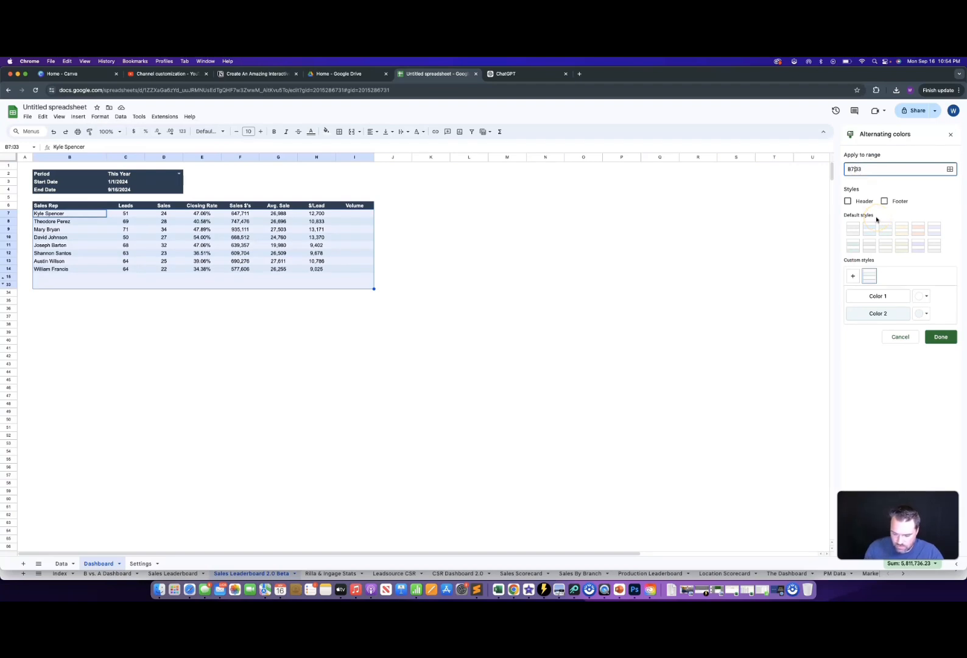
{"action": "left_click", "coordinate": [942, 337]}
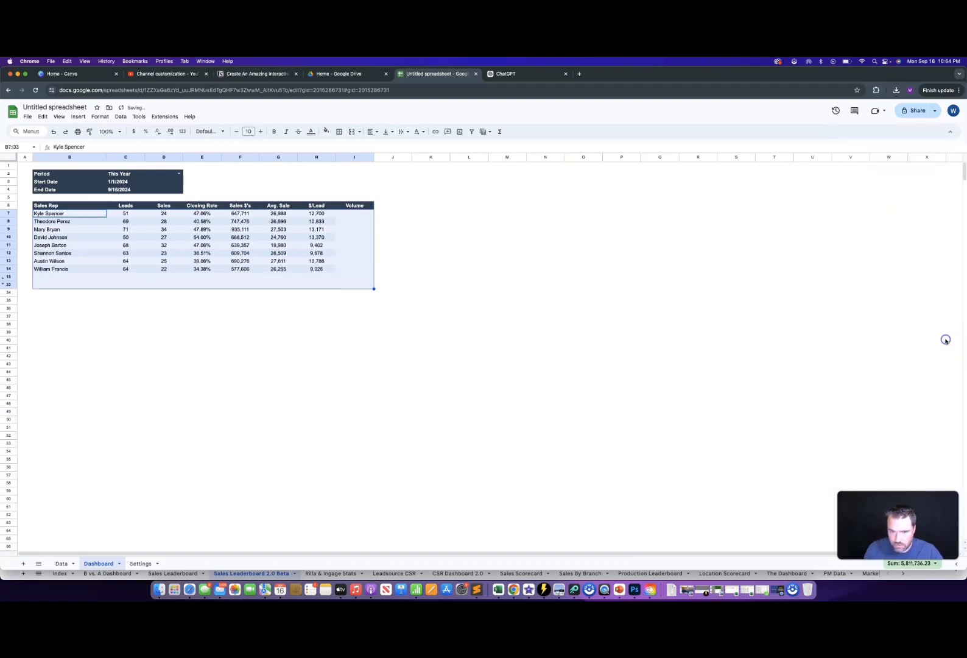
{"action": "left_click", "coordinate": [468, 289]}
{"action": "left_click", "coordinate": [403, 252]}
{"action": "left_click", "coordinate": [360, 291]}
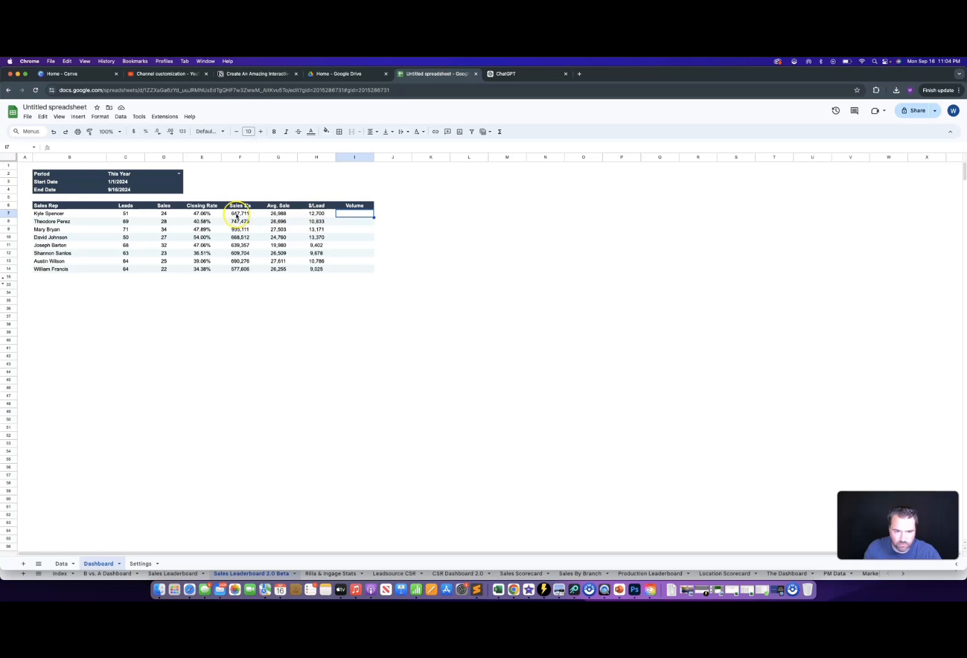
- Shorten the alternating colors range to end at column H, leaving the Volume cells without banding
{"action": "left_click_drag", "start_coordinate": [358, 214], "coordinate": [362, 270]}
{"action": "left_click", "coordinate": [100, 117]}
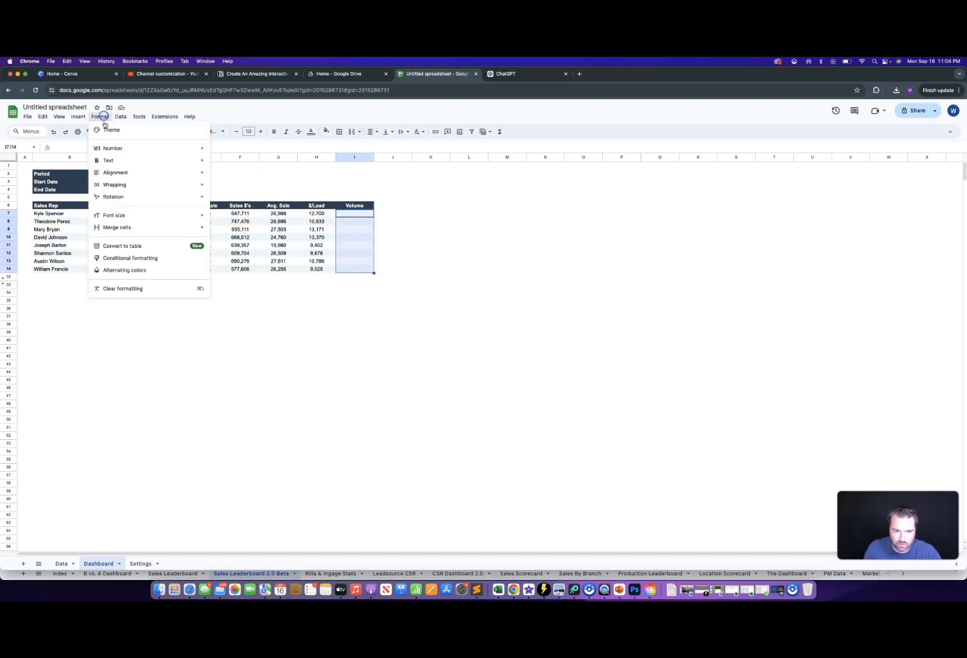
{"action": "left_click", "coordinate": [128, 269]}
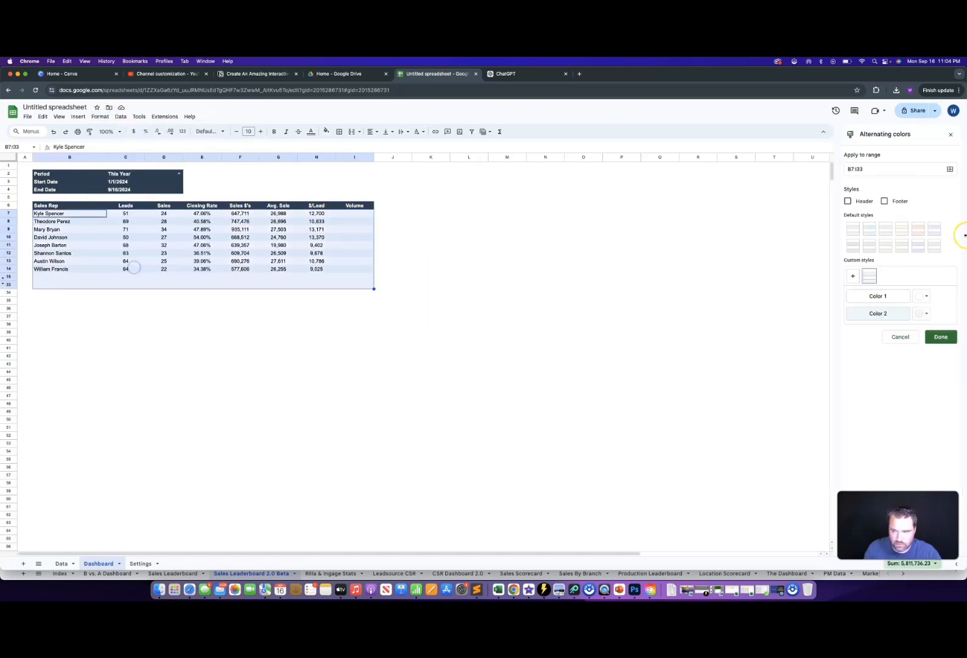
{"action": "left_click", "coordinate": [854, 169]}
{"action": "key", "text": "BackSpace"}
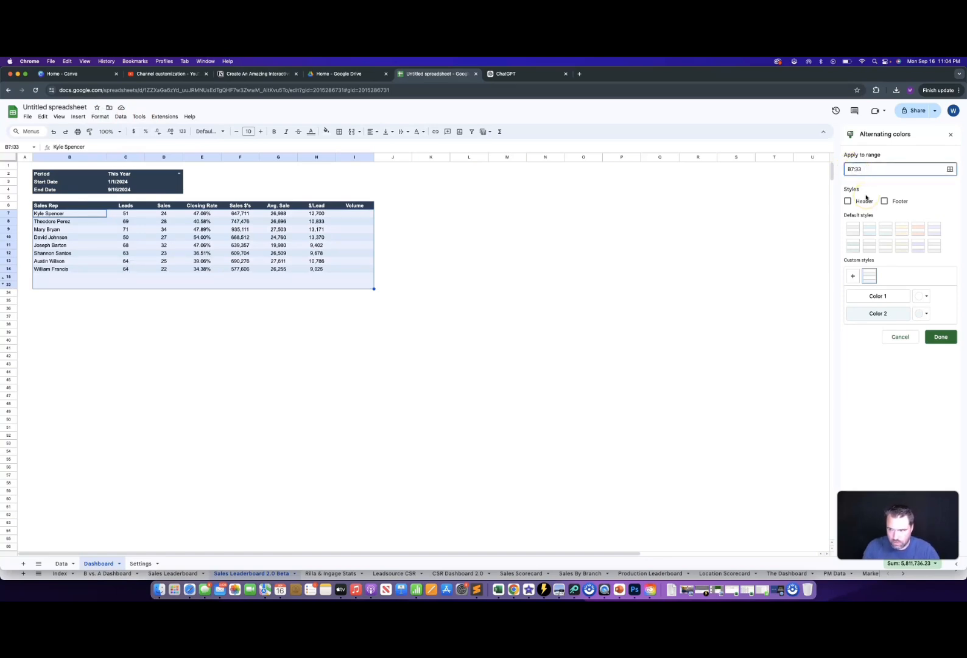
{"action": "left_click", "coordinate": [516, 291]}
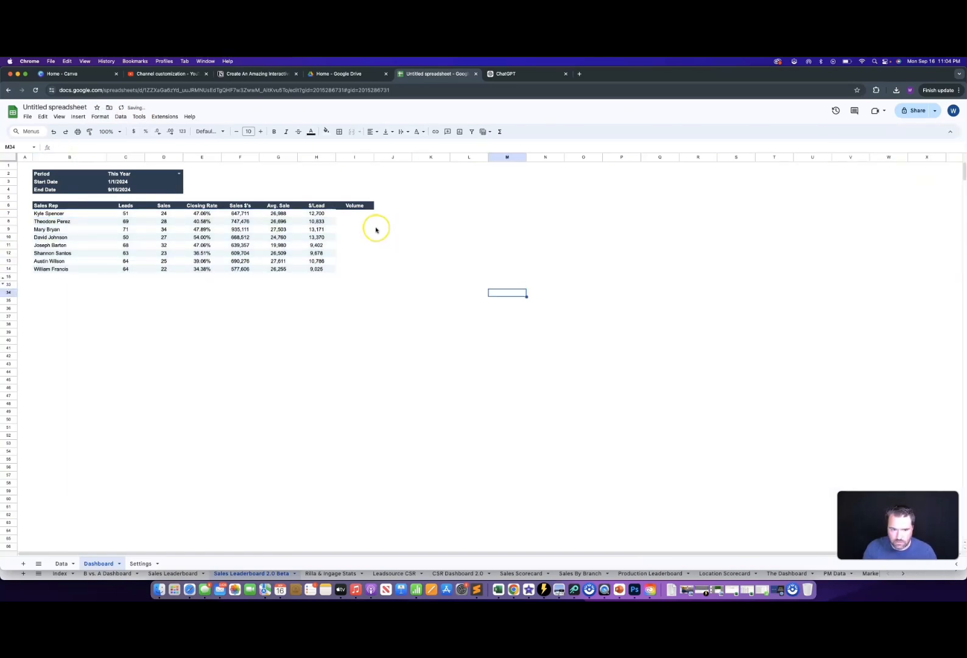
- Paste the IFERROR SPARKLINE bar-chart formula into the first Volume cell, I7, and point its data argument to F7
{"action": "left_click", "coordinate": [355, 213]}
{"action": "left_click", "coordinate": [61, 146]}
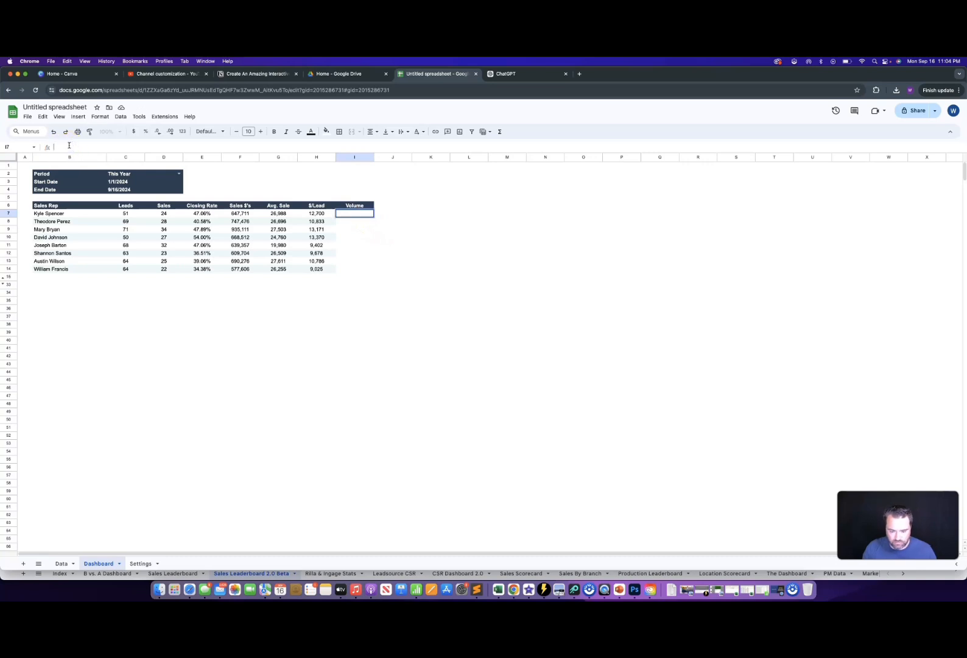
{"action": "key", "text": "super+v"}
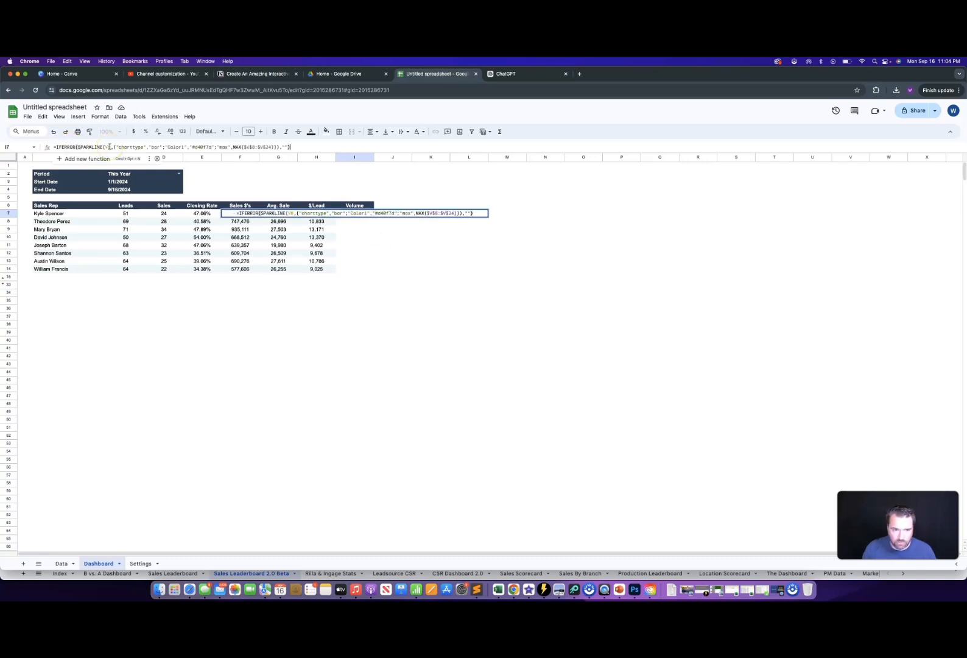
{"action": "left_click", "coordinate": [110, 147]}
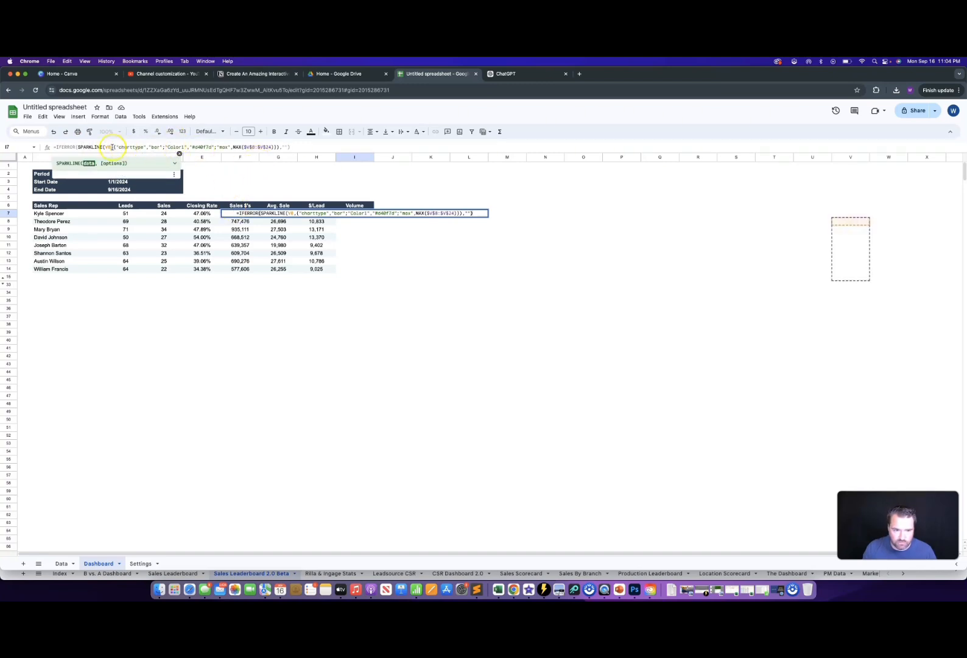
{"action": "left_click", "coordinate": [242, 213]}
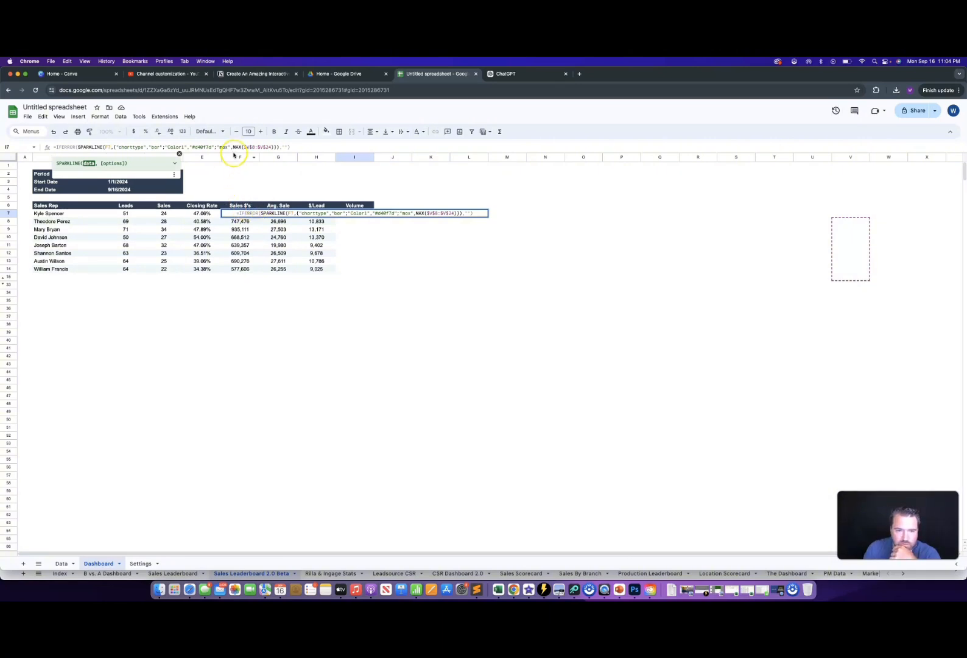
- Change the MAX range in the I7 sparkline formula to $F$7:$F$14 and enter the formula
{"action": "left_click", "coordinate": [251, 147]}
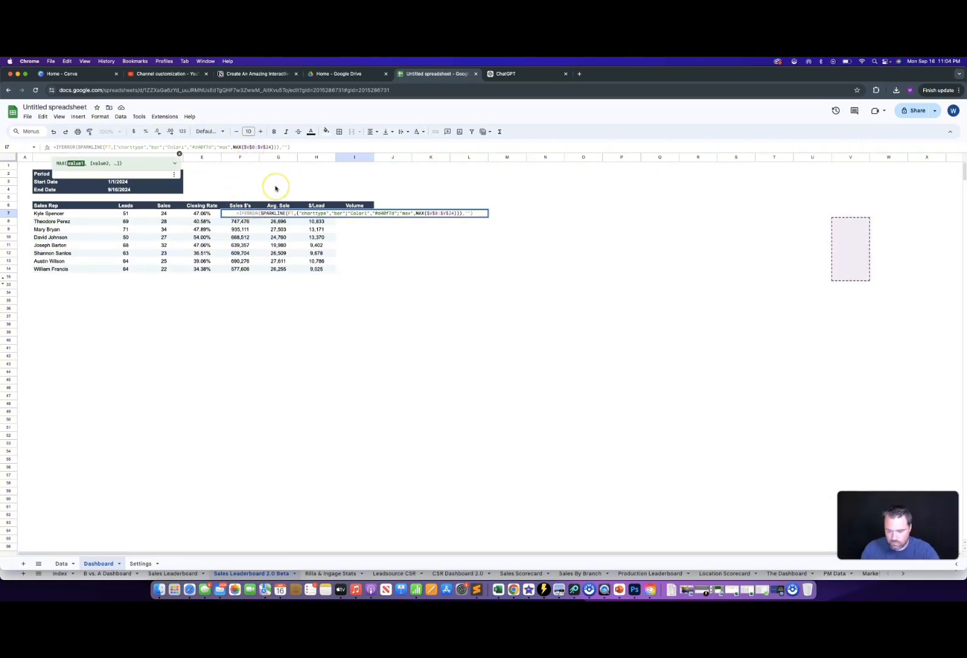
{"action": "key", "text": "BackSpace"}
{"action": "type", "text": "F"}
{"action": "key", "text": "Right"}
{"action": "key", "text": "BackSpace"}
{"action": "type", "text": "7"}
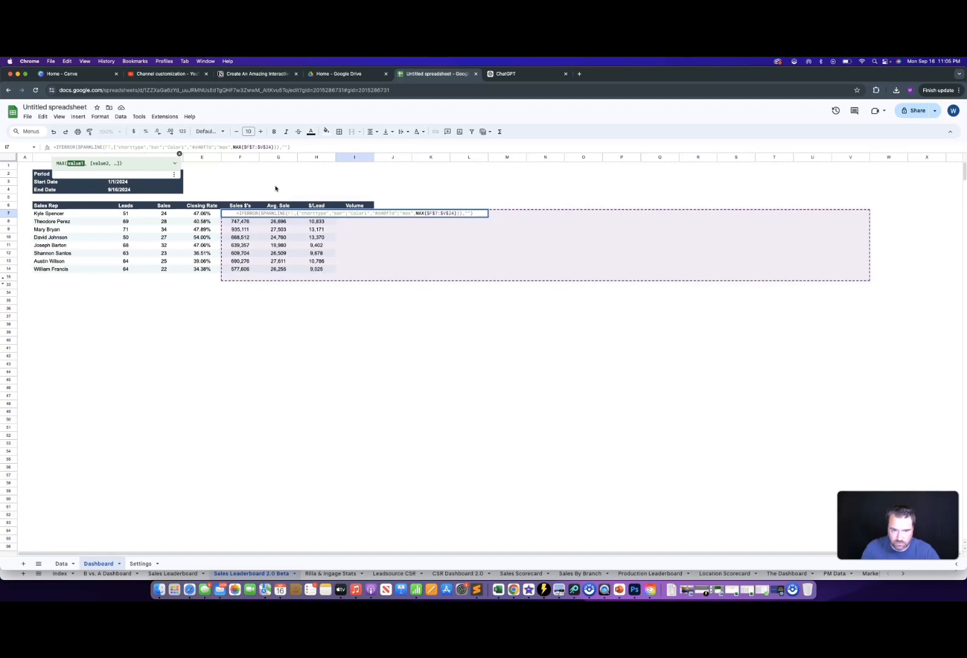
{"action": "key", "text": "Right"}
{"action": "key", "text": "Right"}
{"action": "key", "text": "Right"}
{"action": "key", "text": "BackSpace"}
{"action": "type", "text": "F"}
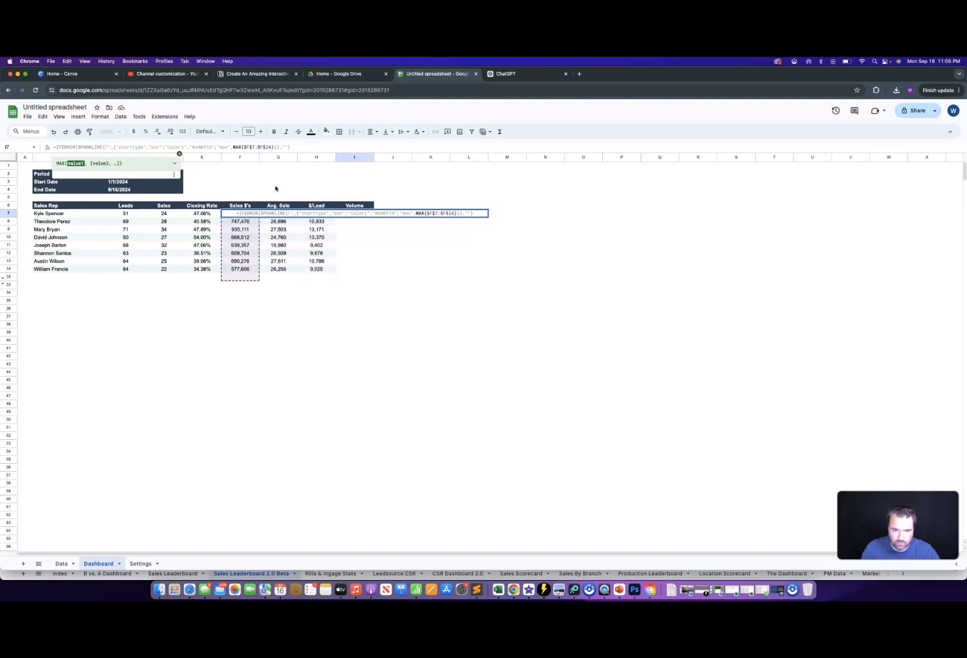
{"action": "key", "text": "Right"}
{"action": "key", "text": "Right"}
{"action": "key", "text": "BackSpace"}
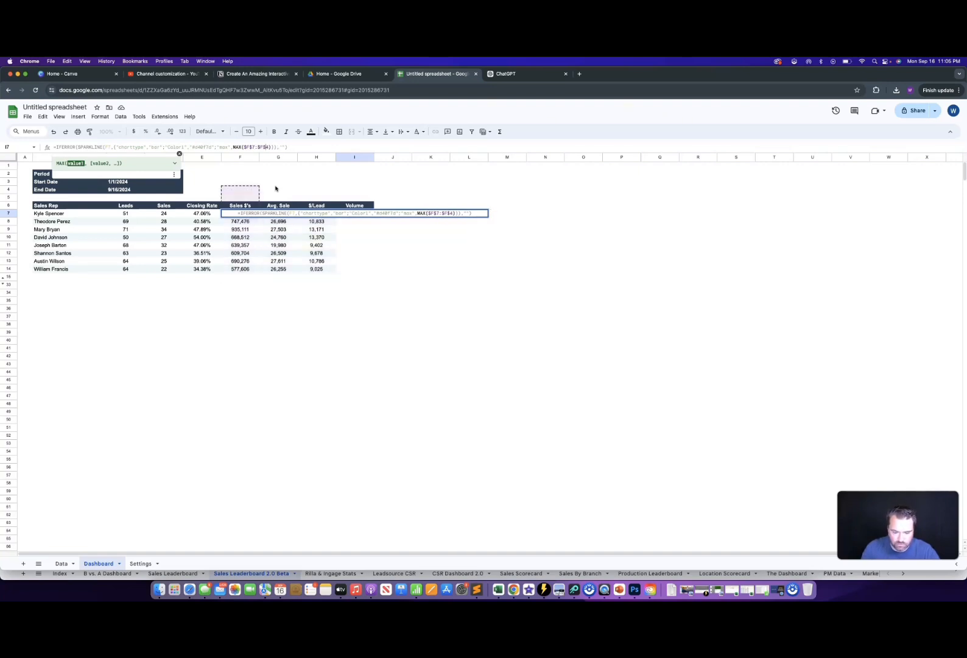
{"action": "type", "text": "1"}
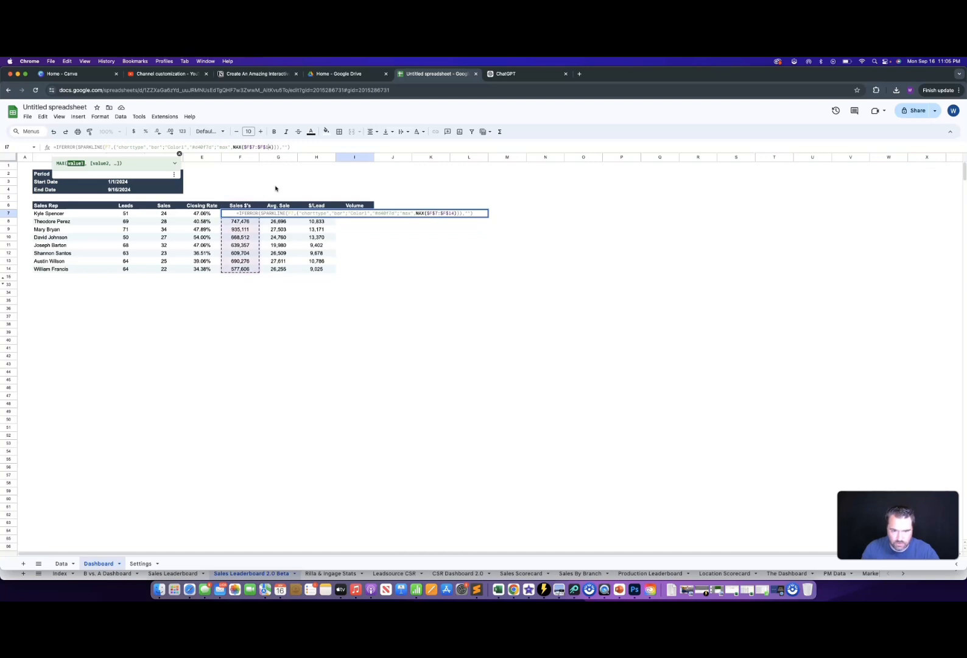
{"action": "key", "text": "Return"}
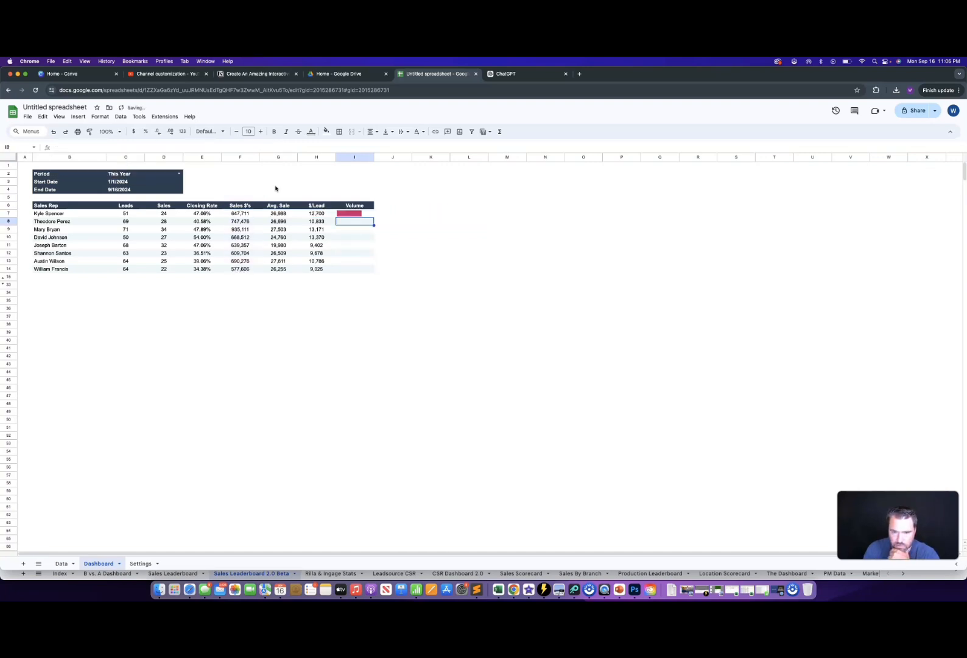
- Copy the sparkline formula from I7 down to I8:I14
{"action": "key", "text": "Up"}
{"action": "key", "text": "super+c"}
{"action": "key", "text": "Down"}
{"action": "key", "text": "shift+Down"}
{"action": "key", "text": "shift+Down"}
{"action": "key", "text": "shift+Down"}
{"action": "key", "text": "shift+Down"}
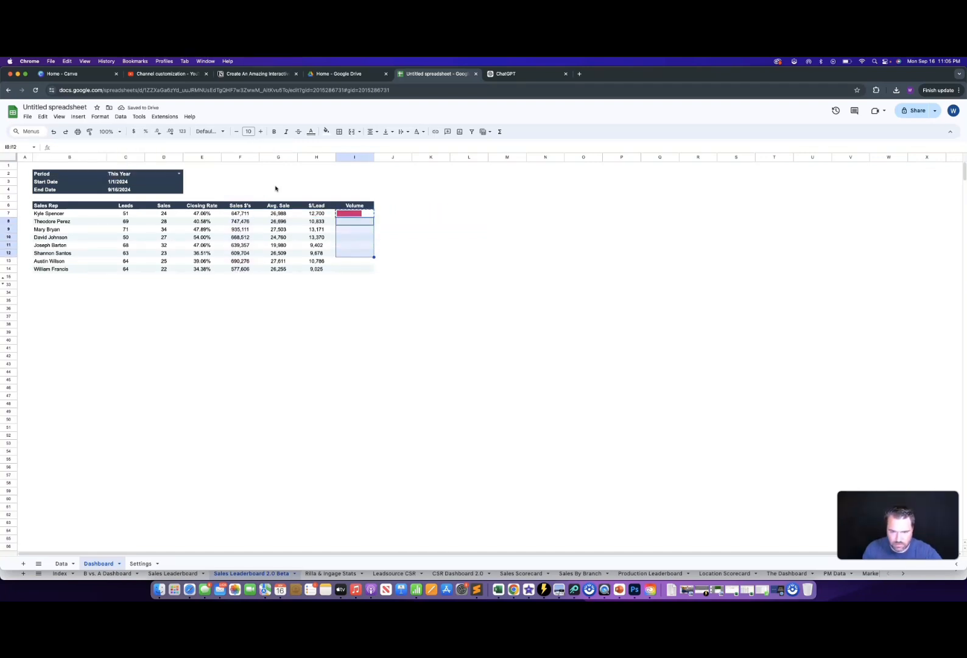
{"action": "key", "text": "shift+Down"}
{"action": "key", "text": "shift+Down"}
{"action": "key", "text": "super+v"}
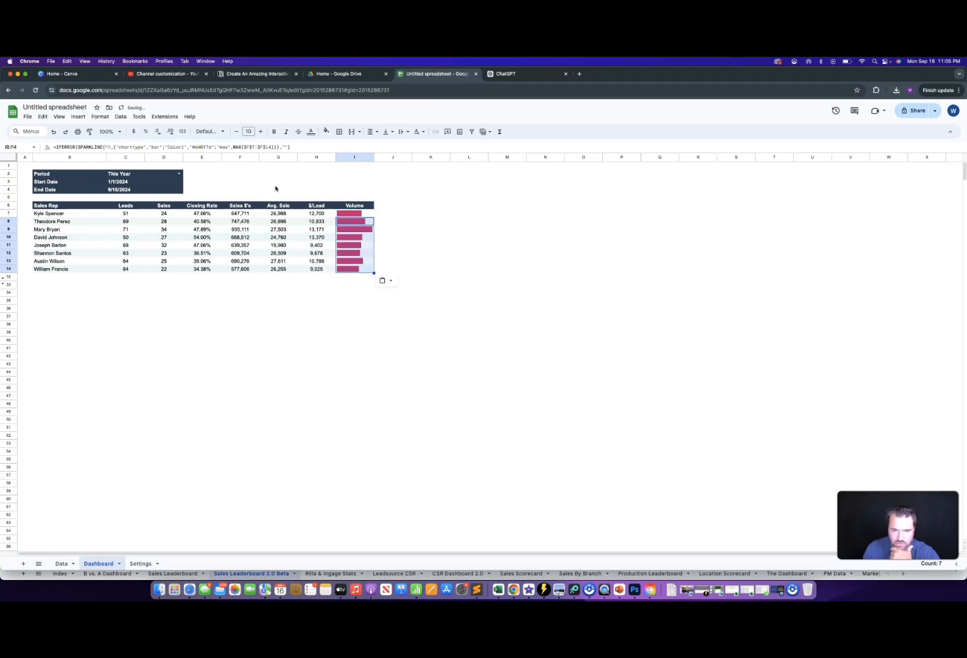
- Compare the reps' Sales $'s values in column F with their sparkline bars in the Volume column
{"action": "key", "text": "Left"}
{"action": "key", "text": "Left"}
{"action": "key", "text": "Left"}
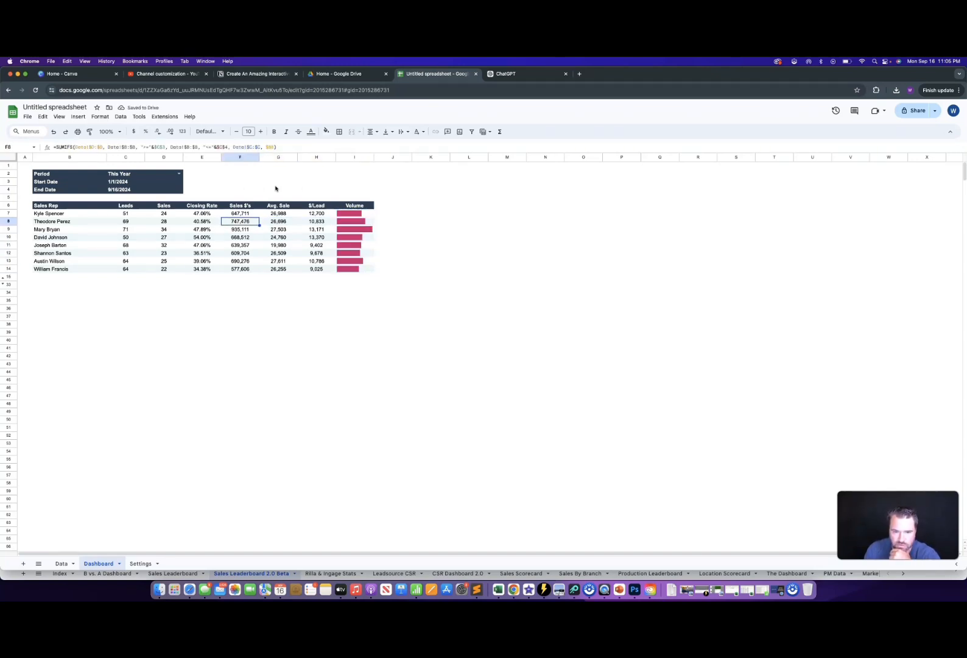
{"action": "key", "text": "Down"}
{"action": "key", "text": "Down"}
{"action": "key", "text": "Down"}
{"action": "key", "text": "Up"}
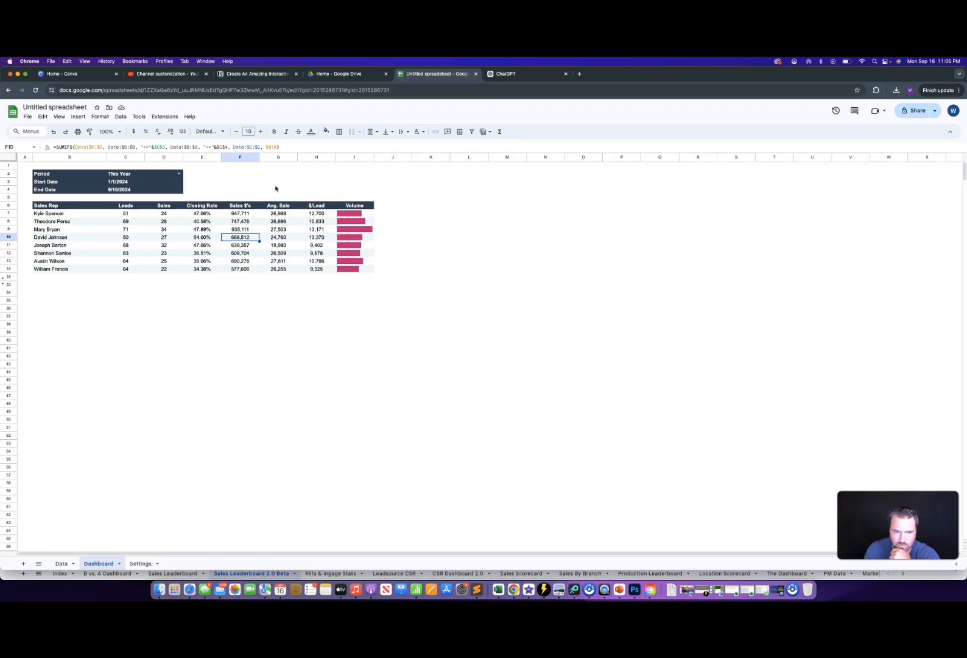
{"action": "key", "text": "Up"}
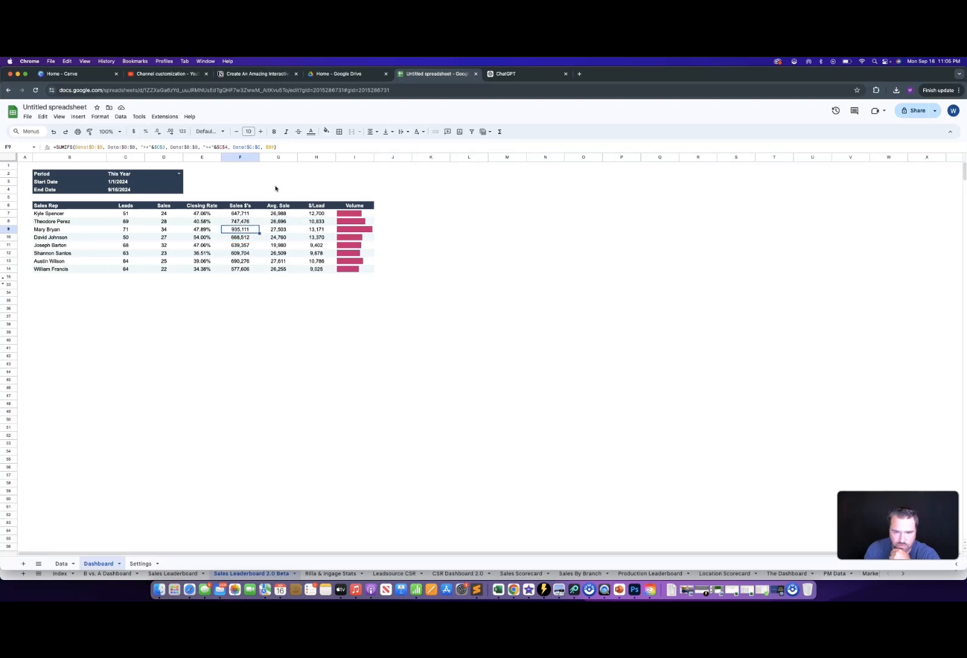
{"action": "key", "text": "Right"}
{"action": "key", "text": "Right"}
{"action": "key", "text": "Right"}
{"action": "key", "text": "Right"}
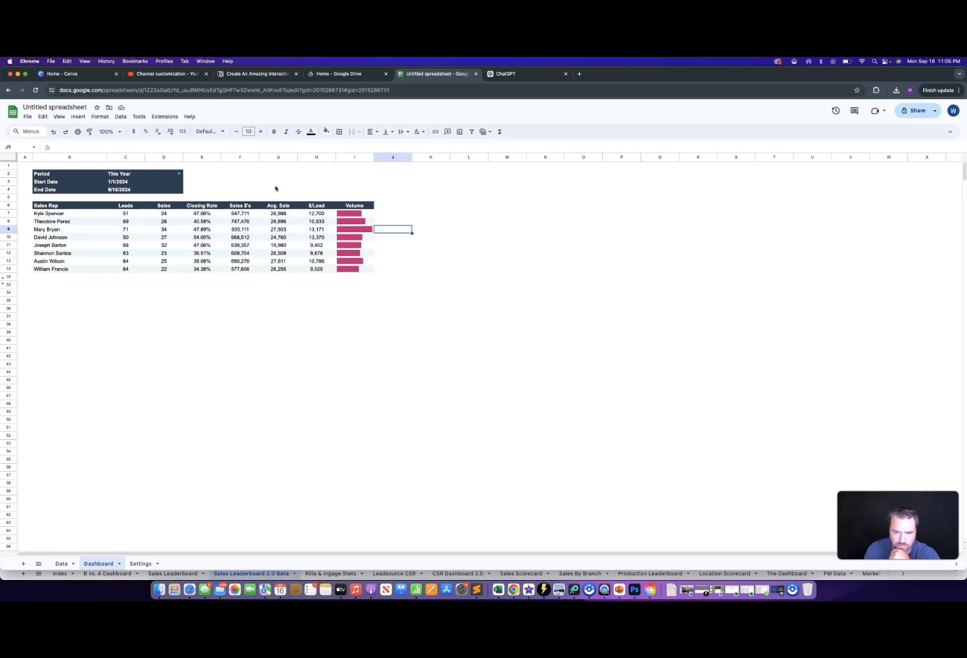
{"action": "key", "text": "Left"}
{"action": "key", "text": "Up"}
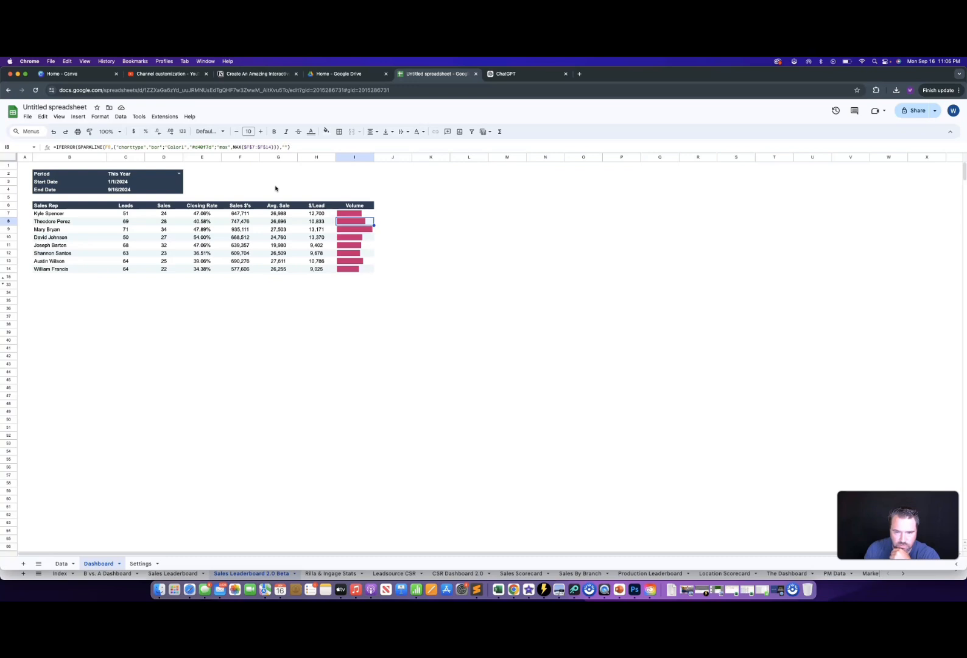
- Select the Volume sparklines in I7:I14 and replace the bar color code in the formula with #21a179
{"action": "key", "text": "Up"}
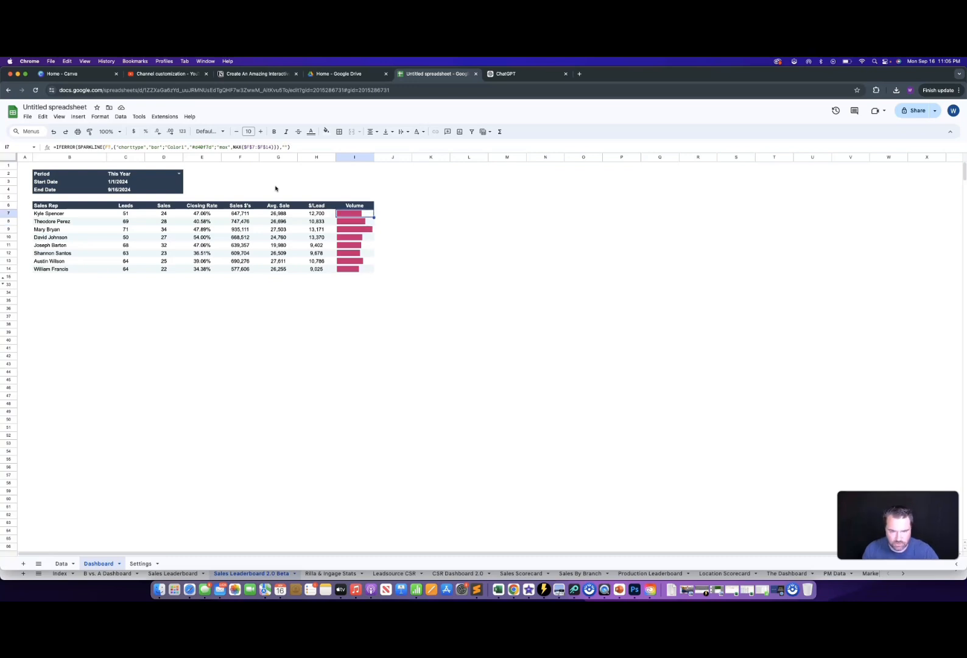
{"action": "key", "text": "shift+Down"}
{"action": "key", "text": "shift+Down"}
{"action": "key", "text": "shift+Down"}
{"action": "key", "text": "shift+Down"}
{"action": "key", "text": "shift+Down"}
{"action": "key", "text": "shift+Down"}
{"action": "key", "text": "shift+Down"}
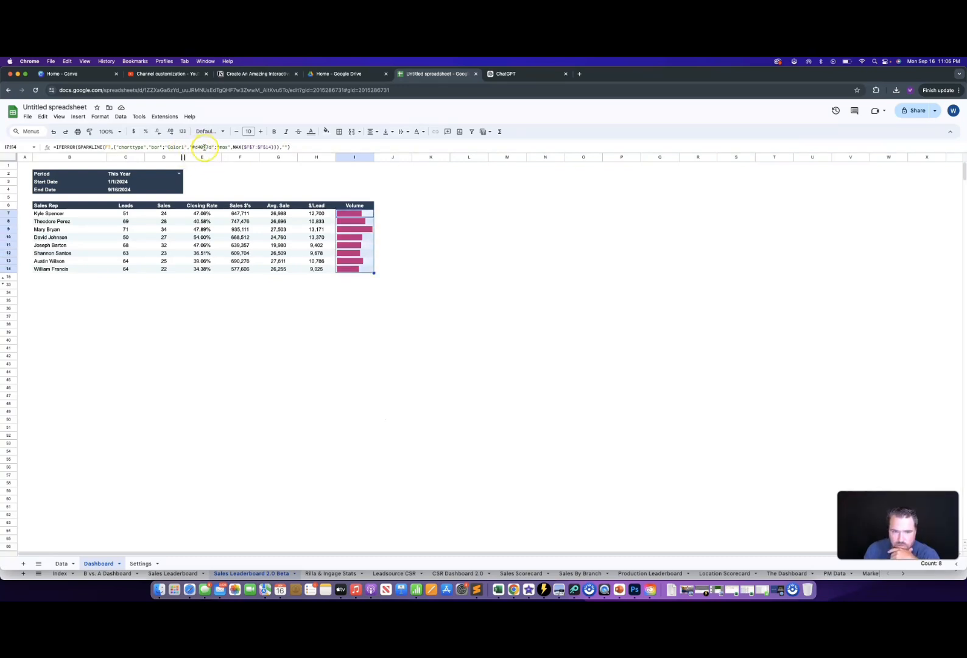
{"action": "left_click", "coordinate": [212, 147]}
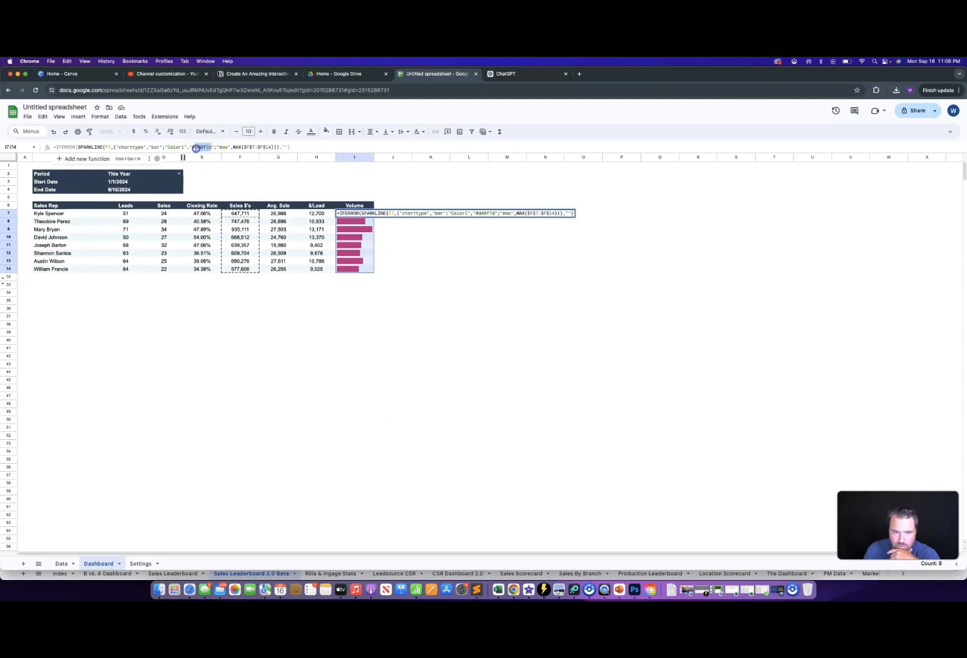
{"action": "key", "text": "super+v"}
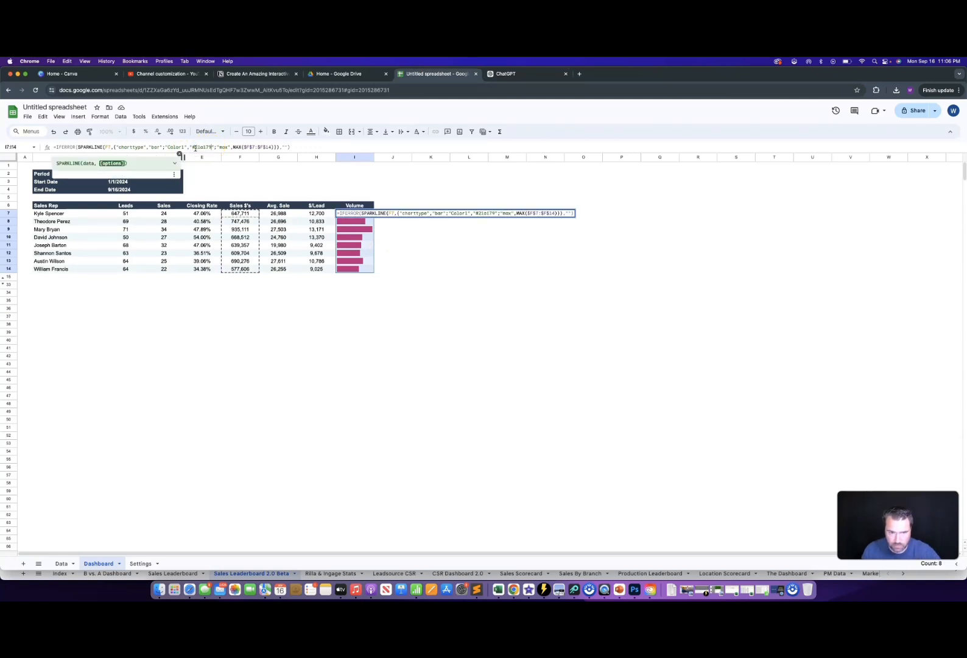
- Change the bar color in cell I7's SPARKLINE formula to the blue #3b7bdd picked from the saved color palette
{"action": "key", "text": "Escape"}
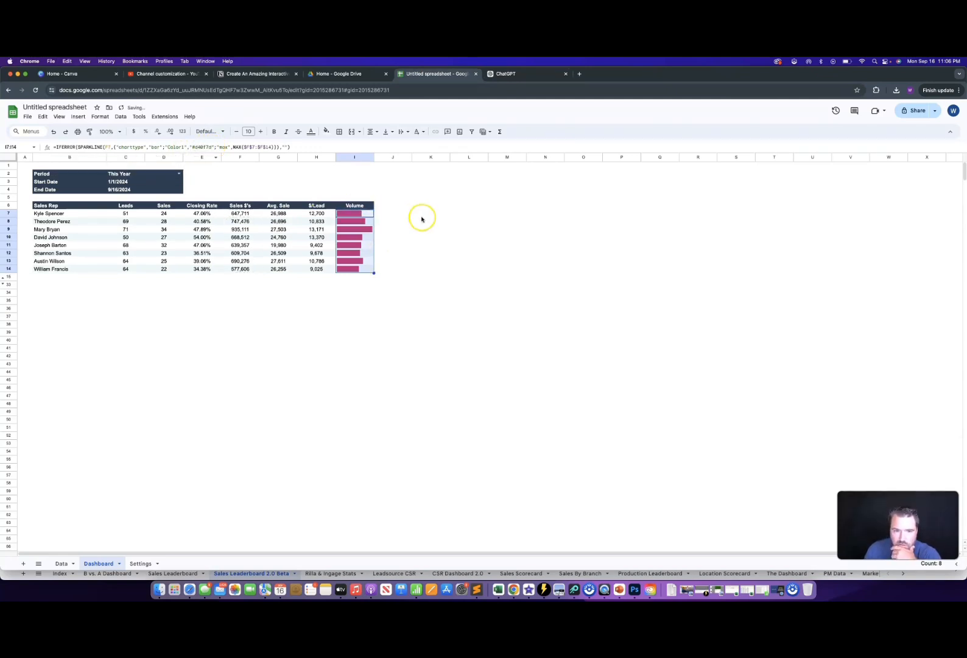
{"action": "left_click", "coordinate": [358, 212]}
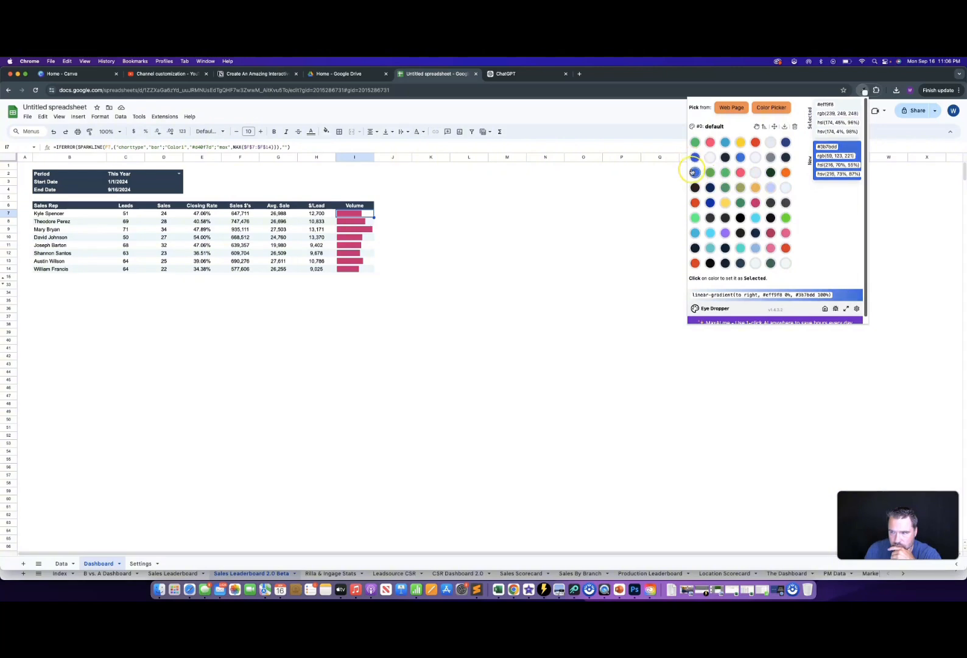
{"action": "left_click", "coordinate": [694, 173]}
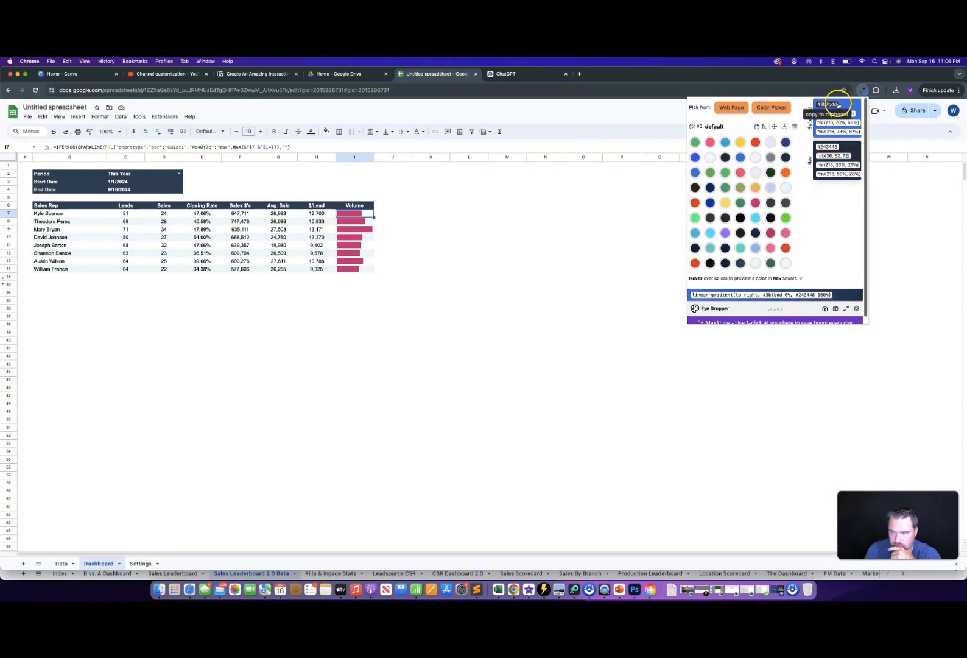
{"action": "left_click", "coordinate": [211, 147]}
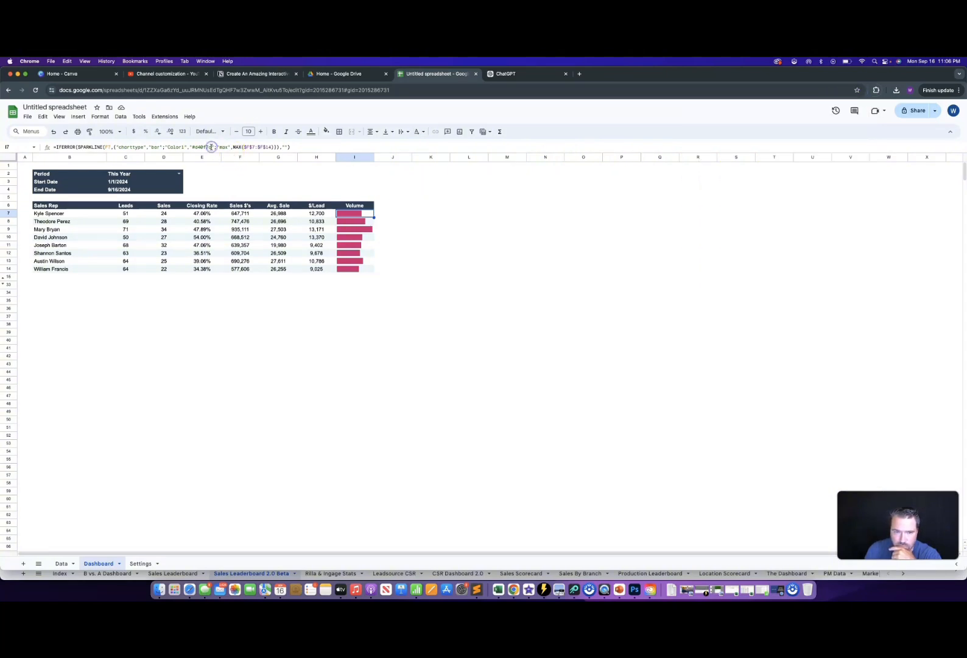
{"action": "double_click", "coordinate": [202, 148]}
{"action": "key", "text": "super+v"}
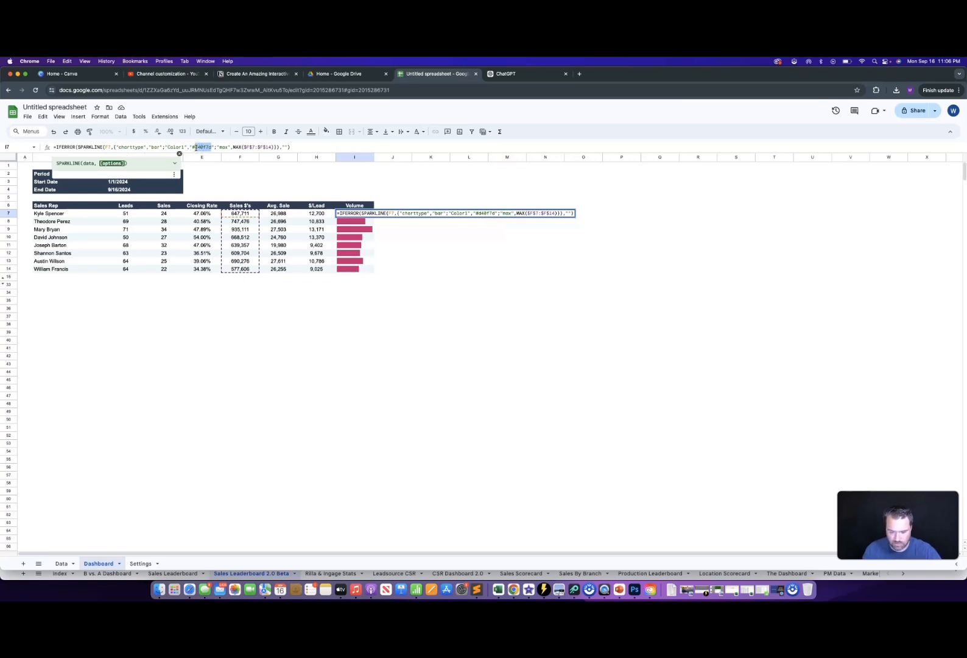
{"action": "key", "text": "Return"}
- Copy the recolored sparkline formula from I7 to the rest of the Volume column, I8:I14
{"action": "key", "text": "Up"}
{"action": "key", "text": "super+c"}
{"action": "key", "text": "Down"}
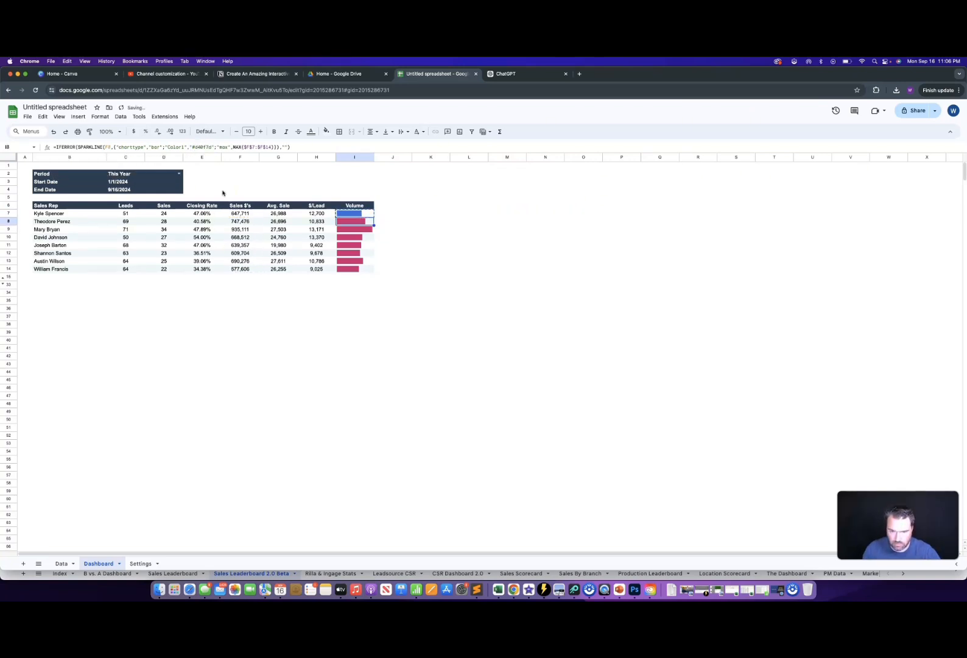
{"action": "key", "text": "shift+Down"}
{"action": "key", "text": "shift+Down"}
{"action": "key", "text": "shift+Down"}
{"action": "key", "text": "shift+Down"}
{"action": "key", "text": "shift+Down"}
{"action": "key", "text": "shift+Down"}
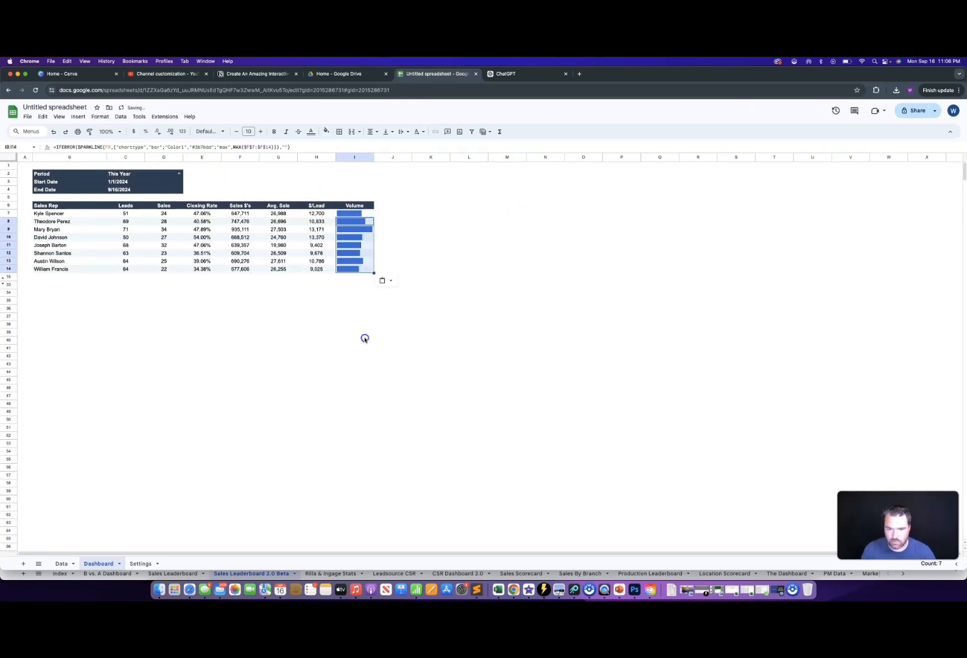
{"action": "key", "text": "super+v"}
- Set the dashboard's Period to This Month
{"action": "left_click", "coordinate": [234, 245]}
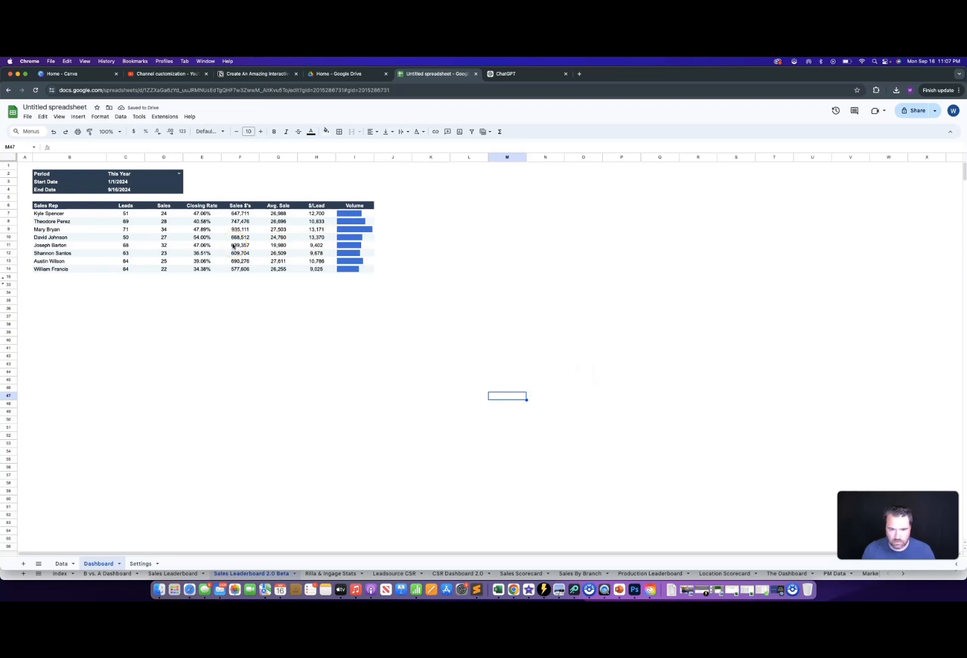
{"action": "left_click", "coordinate": [179, 174]}
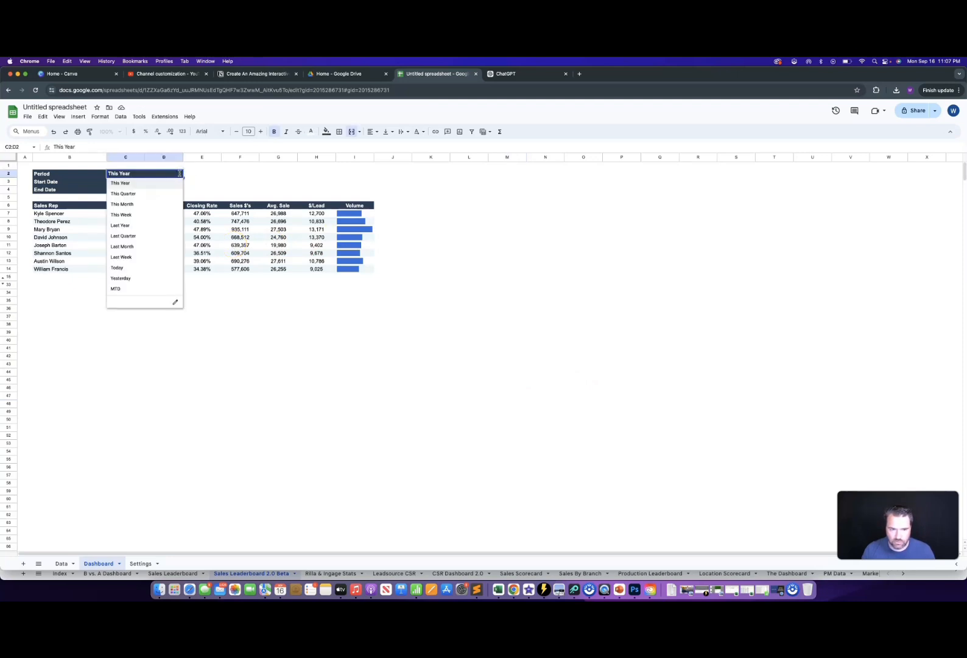
{"action": "left_click", "coordinate": [142, 205]}
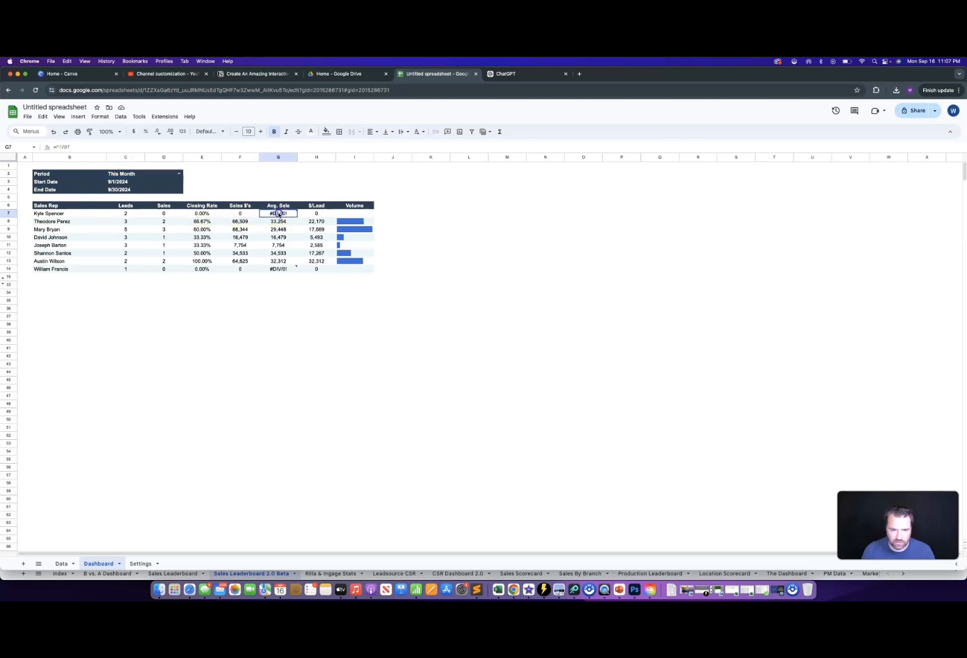
- Guard the Avg. Sale formula in G7 against zeros with =if(F7=0,0,if(D7=0,0,F7/D7))
{"action": "left_click", "coordinate": [277, 213]}
{"action": "left_click", "coordinate": [61, 147]}
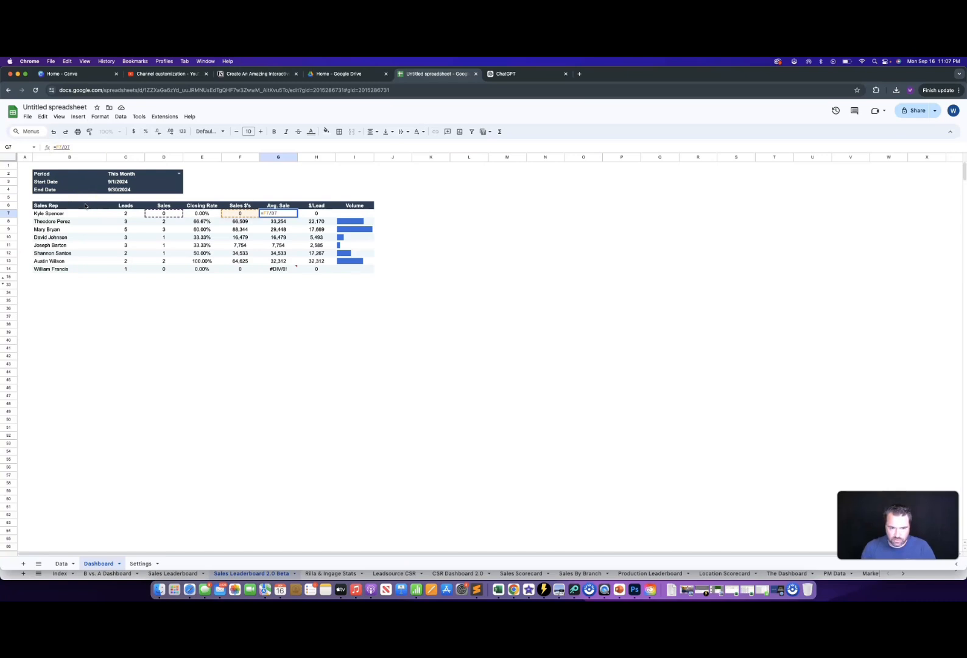
{"action": "type", "text": "if(F"}
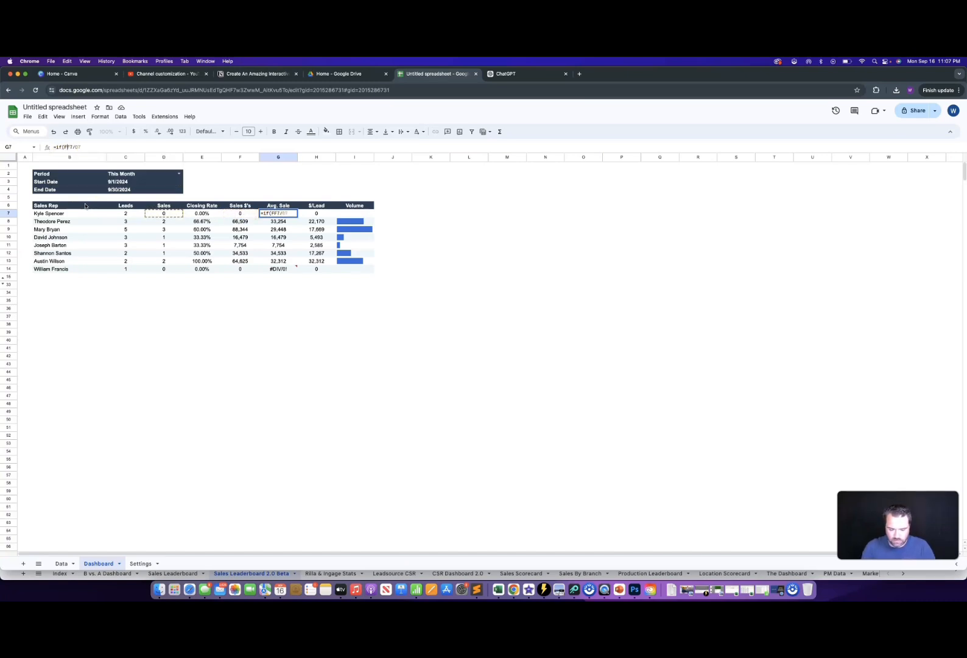
{"action": "type", "text": "7=0,"}
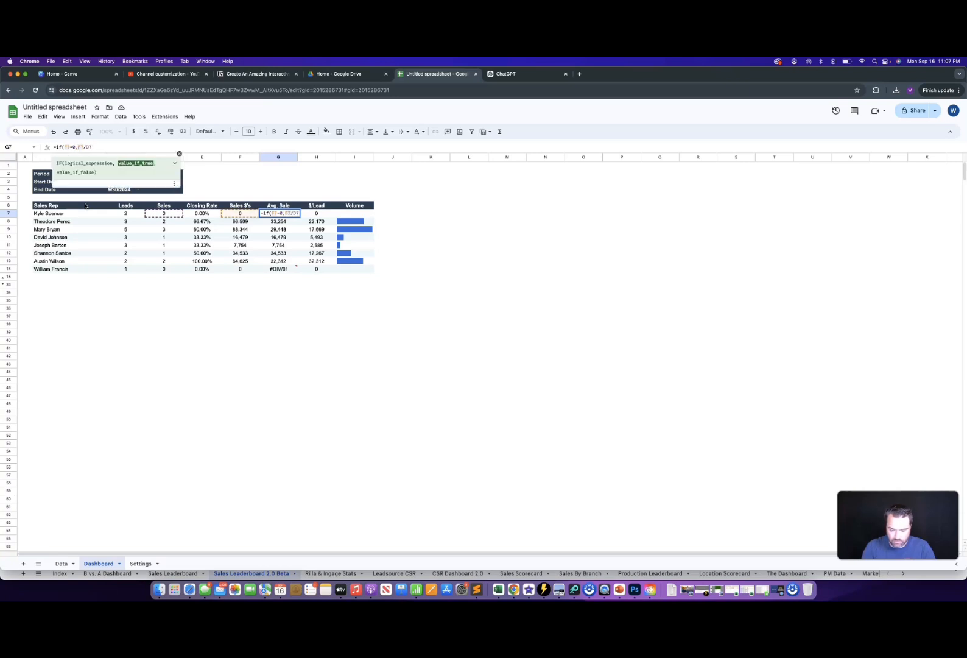
{"action": "type", "text": "0,if"}
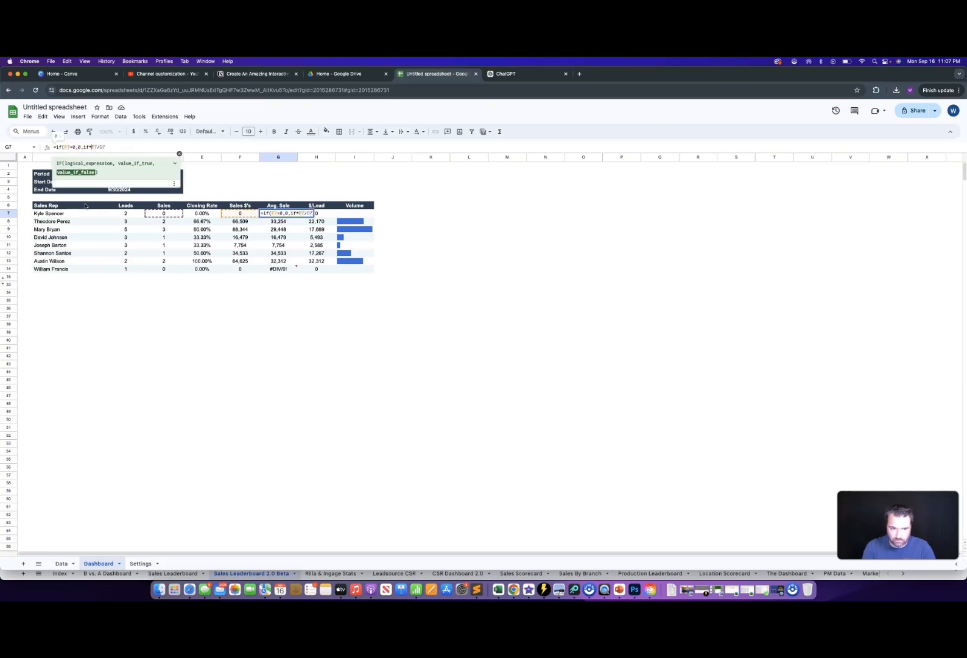
{"action": "type", "text": "(d7=0,0"}
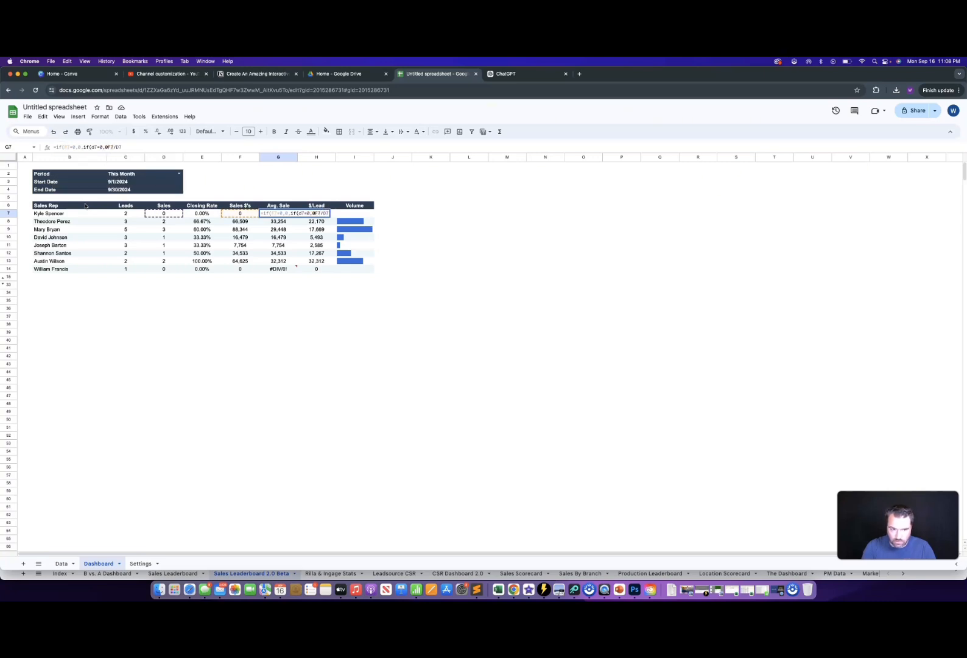
{"action": "type", "text": ",F7/D7"}
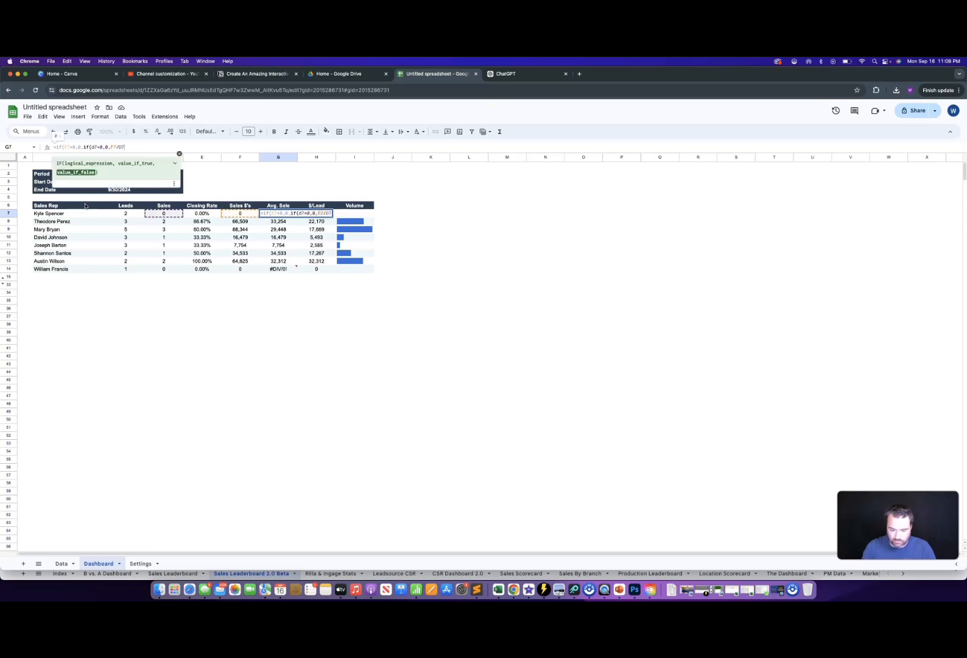
{"action": "type", "text": ")"}
{"action": "key", "text": "Return"}
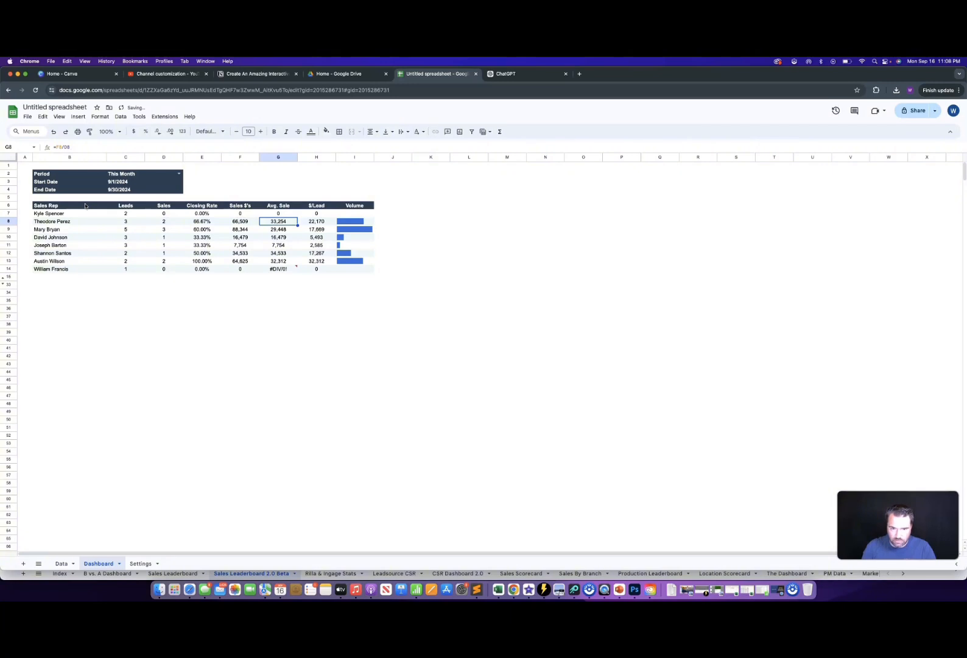
- Copy the Avg. Sale formula from G7 to G8:G14
{"action": "key", "text": "Up"}
{"action": "key", "text": "ctrl+c"}
{"action": "key", "text": "Down"}
{"action": "key", "text": "shift+Down"}
{"action": "key", "text": "shift+Down"}
{"action": "key", "text": "shift+Down"}
{"action": "key", "text": "shift+Down"}
{"action": "key", "text": "shift+Down"}
{"action": "key", "text": "shift+Down"}
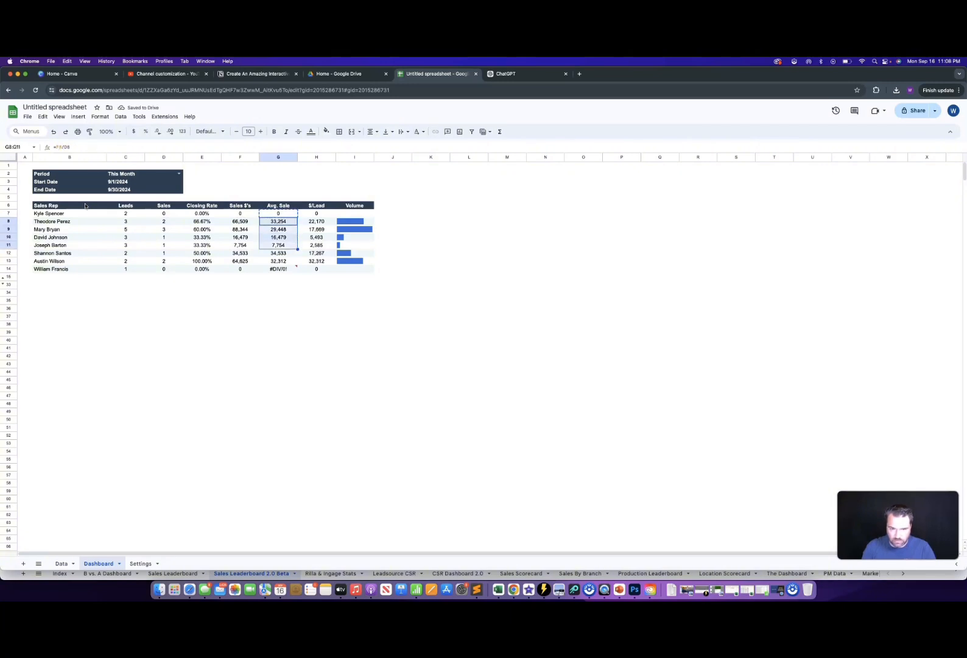
{"action": "key", "text": "ctrl+v"}
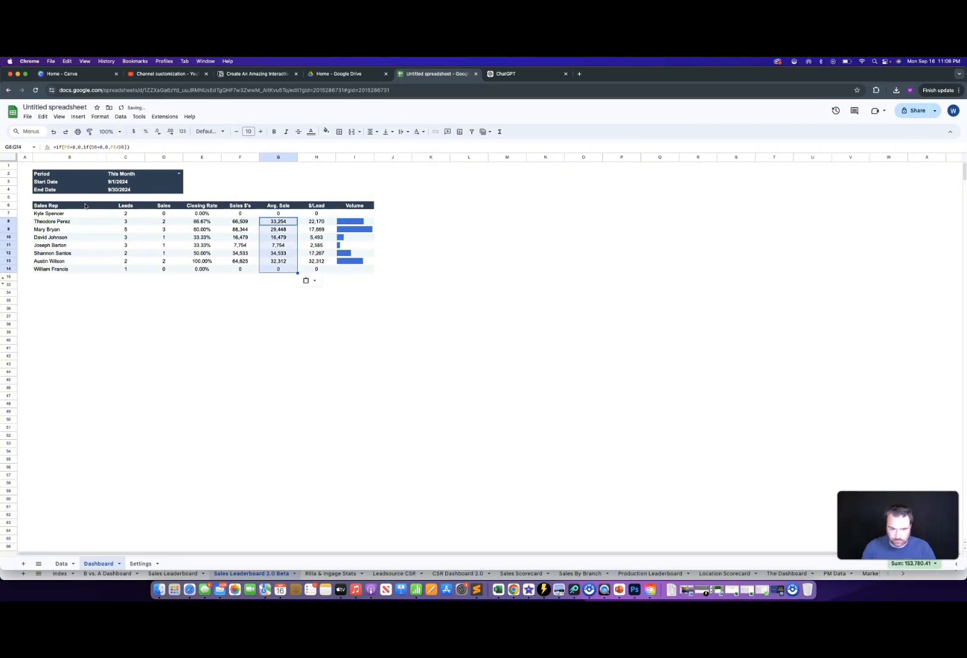
- Rewrite the $/Lead formula in H7 as =if(F7=0,0,if(C7=0,0,F7/C7))
{"action": "key", "text": "Right"}
{"action": "key", "text": "Up"}
{"action": "type", "text": "=F7/C7"}
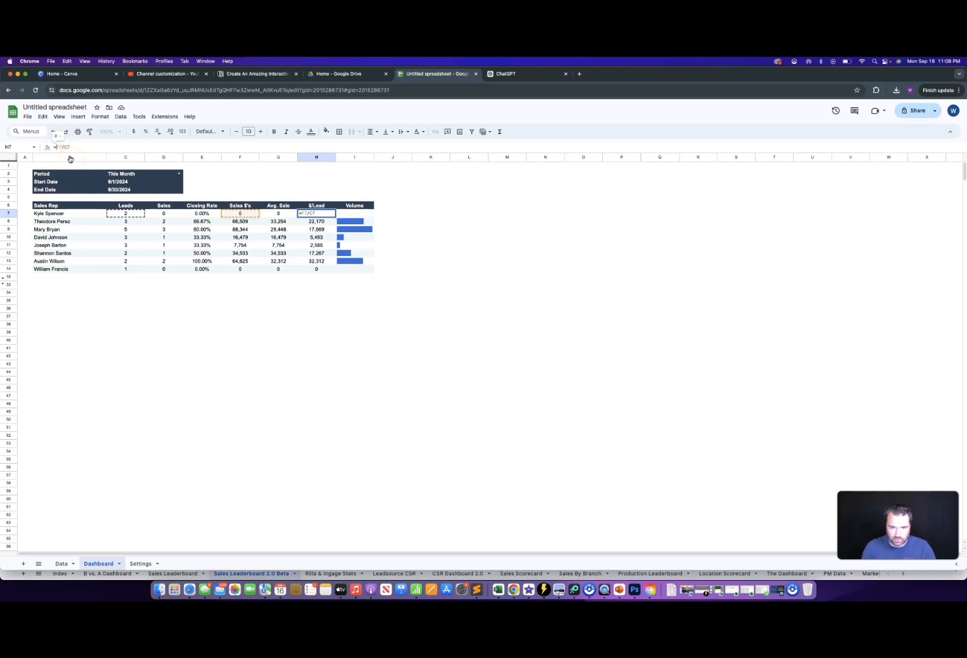
{"action": "type", "text": "if("}
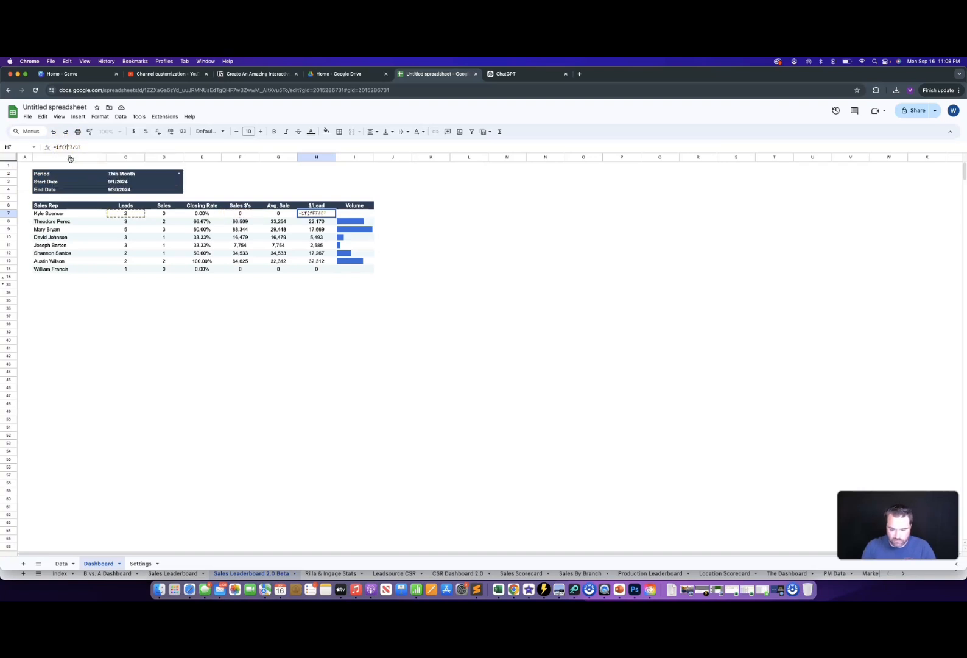
{"action": "type", "text": "f7=0"}
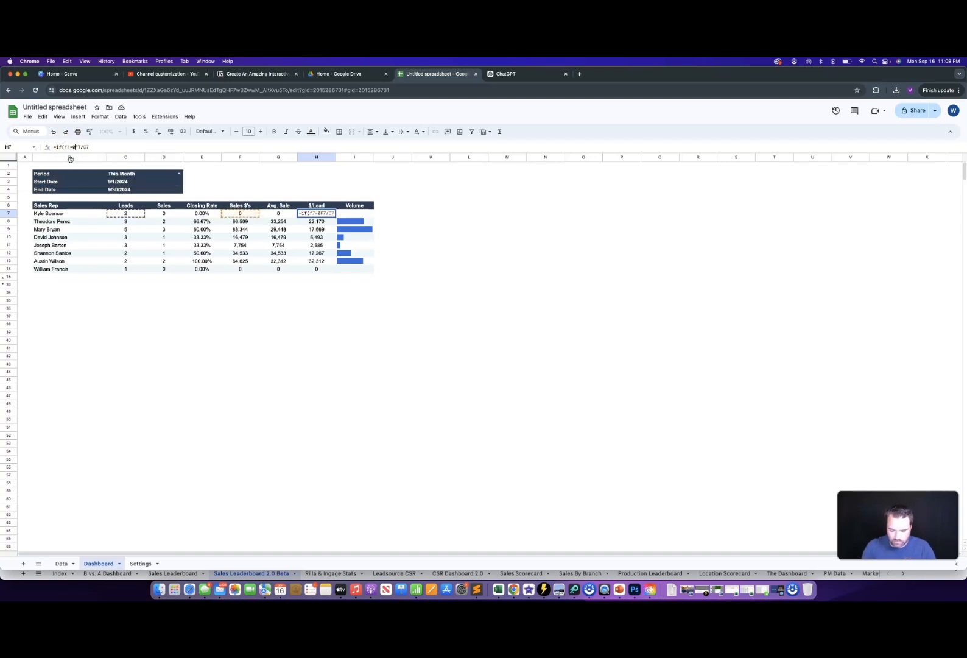
{"action": "type", "text": ",0,if"}
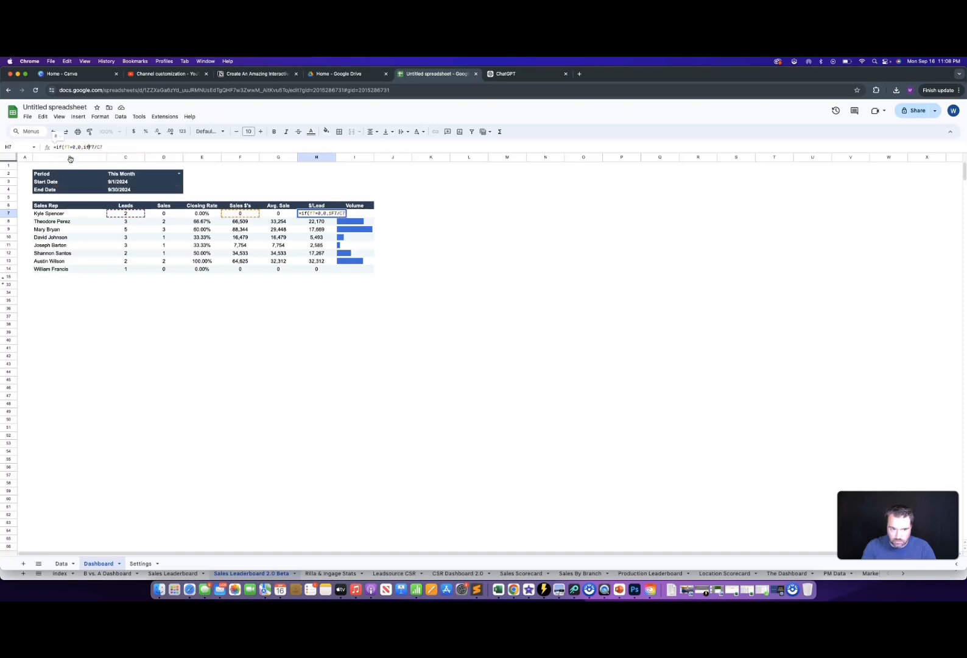
{"action": "type", "text": "(c7"}
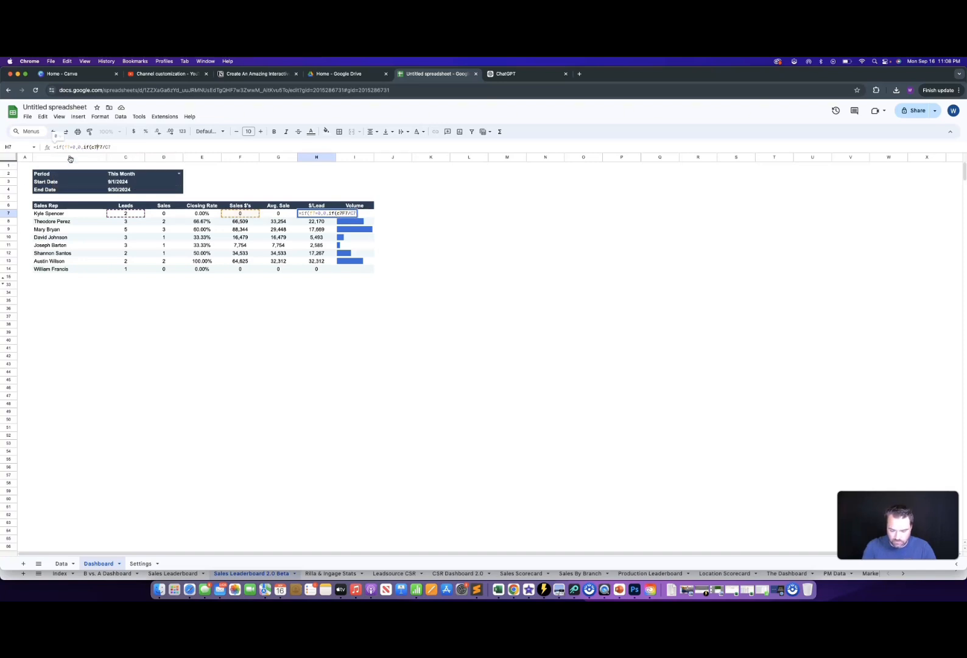
{"action": "type", "text": "=0,"}
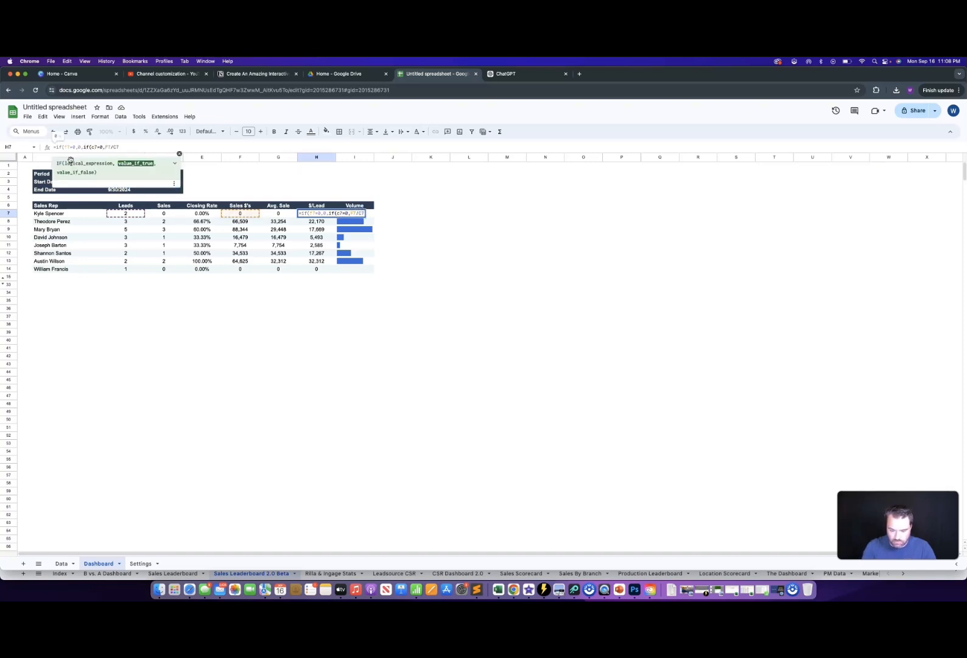
{"action": "type", "text": "0,"}
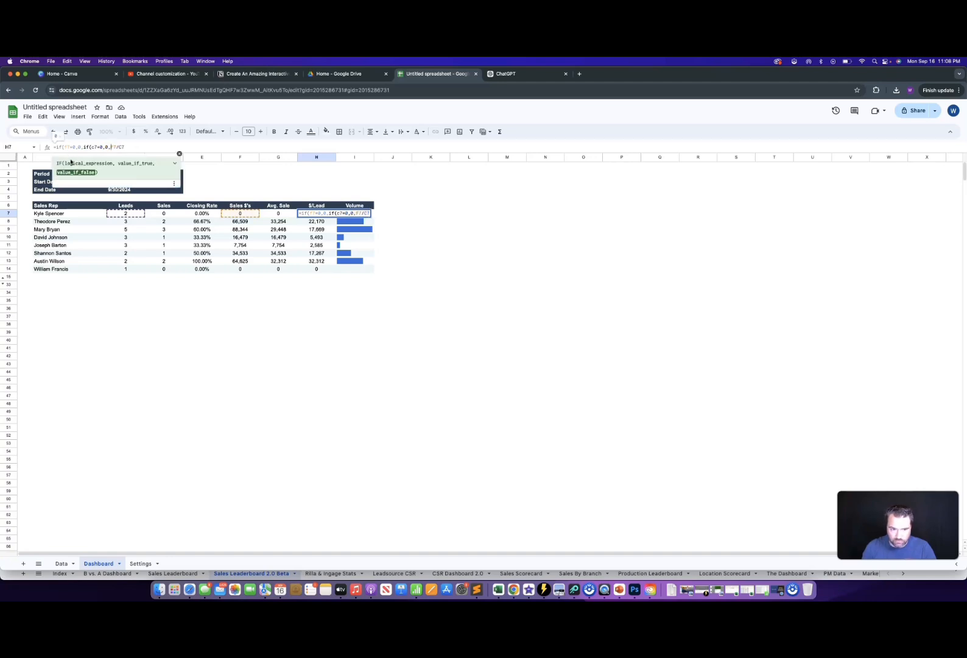
{"action": "key", "text": "Return"}
- Copy the $/Lead formula from H7 to H8:H14
{"action": "key", "text": "ctrl+c"}
{"action": "key", "text": "Down"}
{"action": "key", "text": "shift+Down"}
{"action": "key", "text": "shift+Down"}
{"action": "key", "text": "shift+Down"}
{"action": "key", "text": "shift+Down"}
{"action": "key", "text": "shift+Down"}
{"action": "key", "text": "shift+Down"}
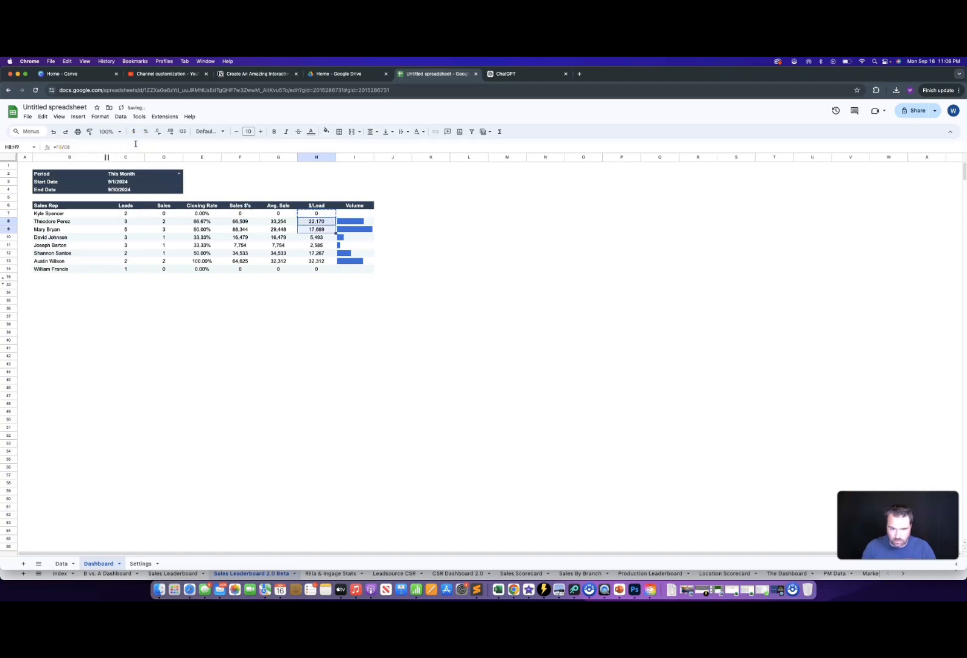
{"action": "key", "text": "ctrl+v"}
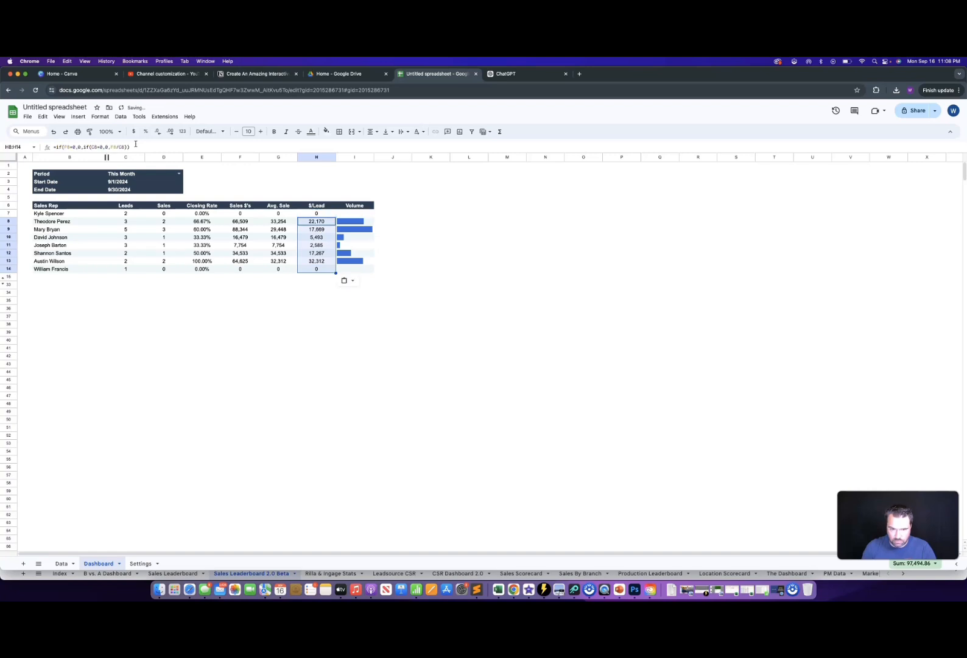
- Wrap the Closing Rate formula in E7 in zero checks: =if(D7=0,0,if(C7=0,0,D7/C7))
{"action": "key", "text": "Up"}
{"action": "key", "text": "Left"}
{"action": "key", "text": "Left"}
{"action": "key", "text": "Left"}
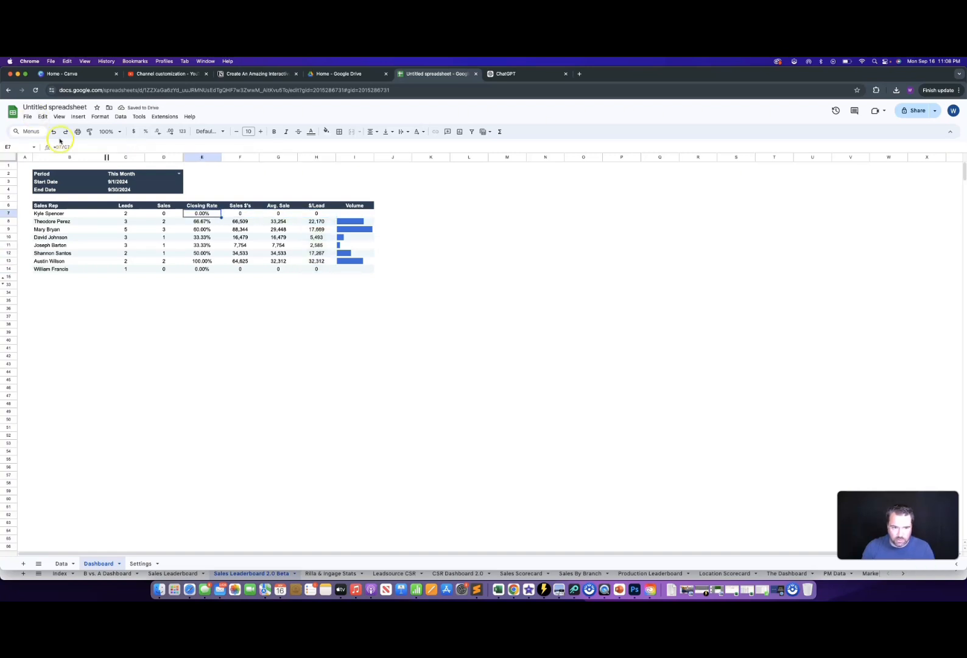
{"action": "left_click", "coordinate": [54, 148]}
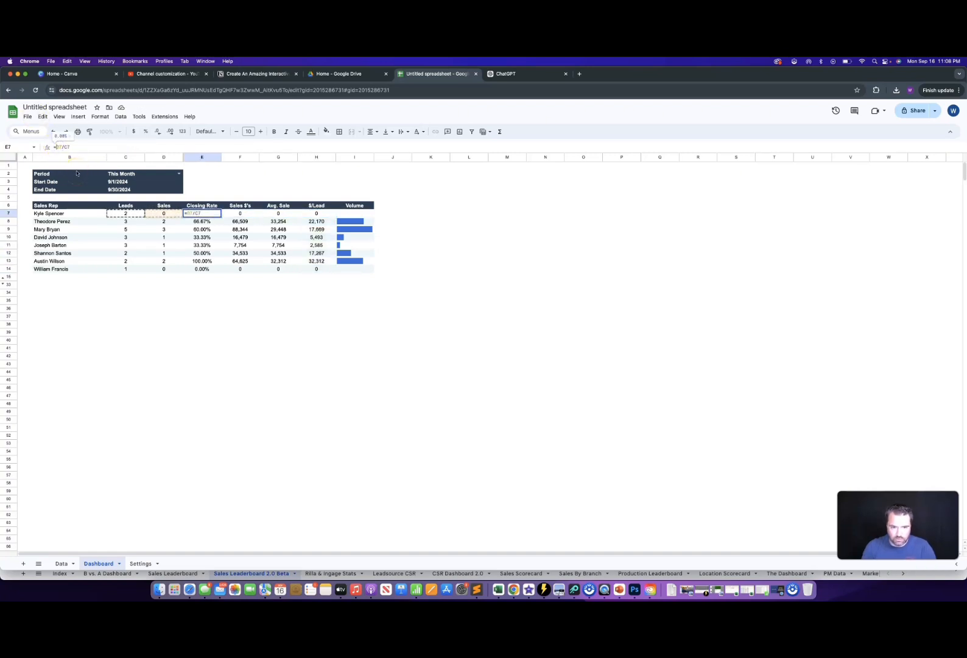
{"action": "type", "text": "if("}
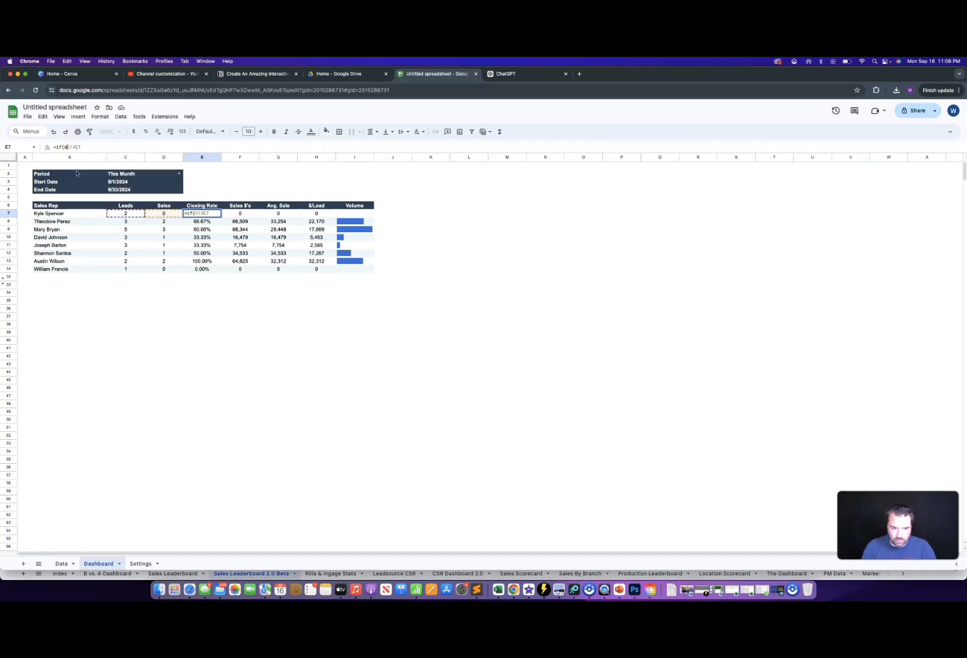
{"action": "type", "text": "d7=0,"}
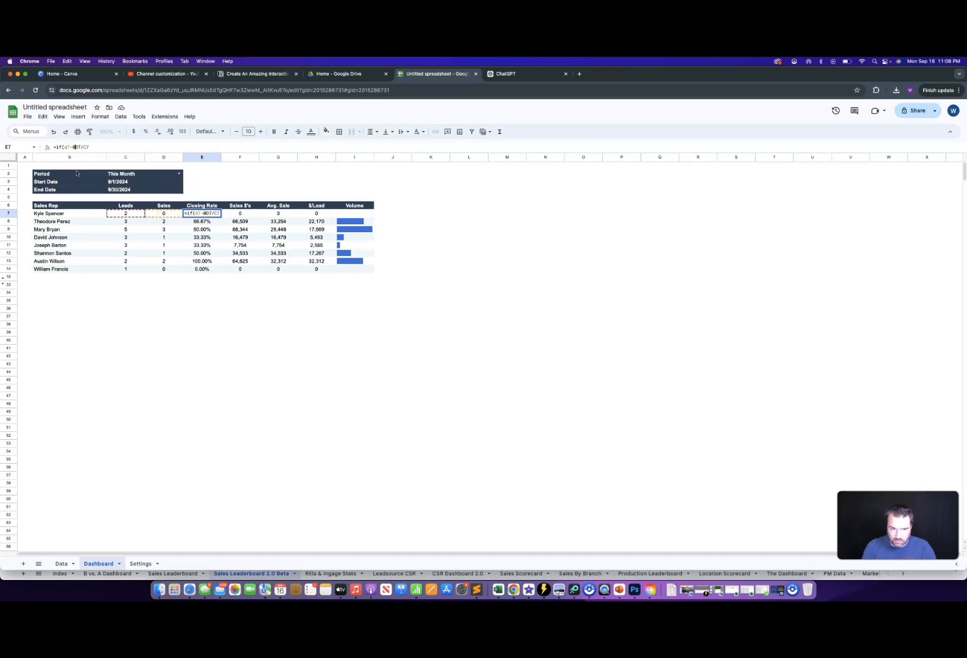
{"action": "type", "text": "0,if(c7=0"}
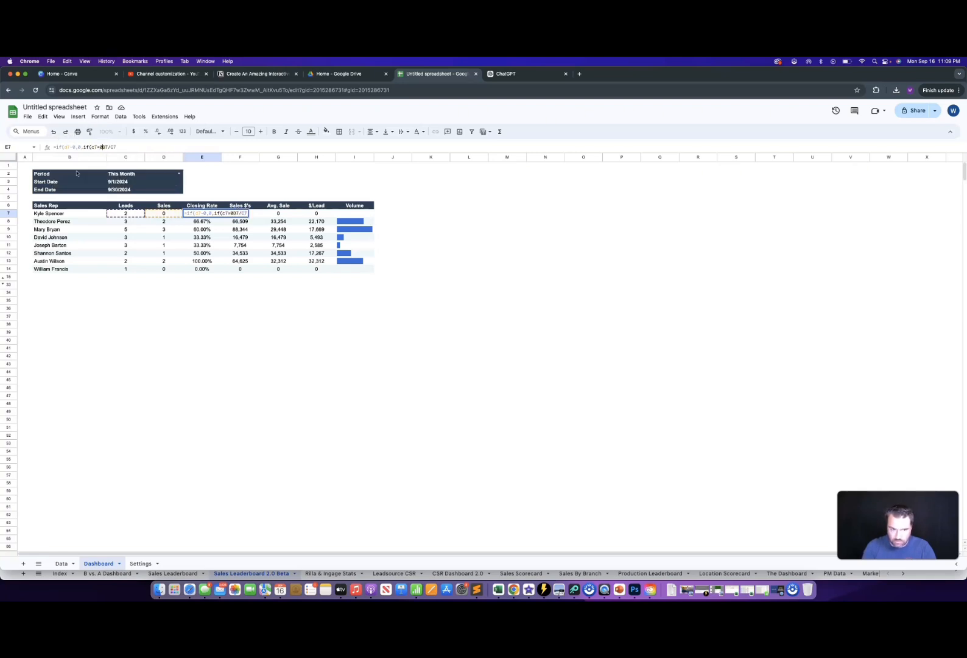
{"action": "type", "text": ",0,"}
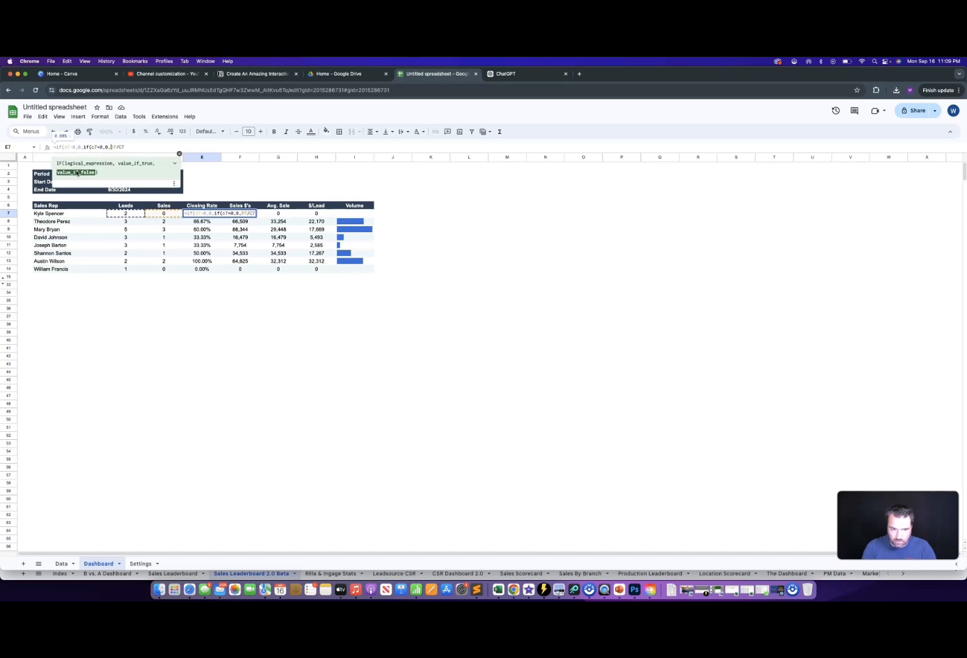
{"action": "key", "text": "Return"}
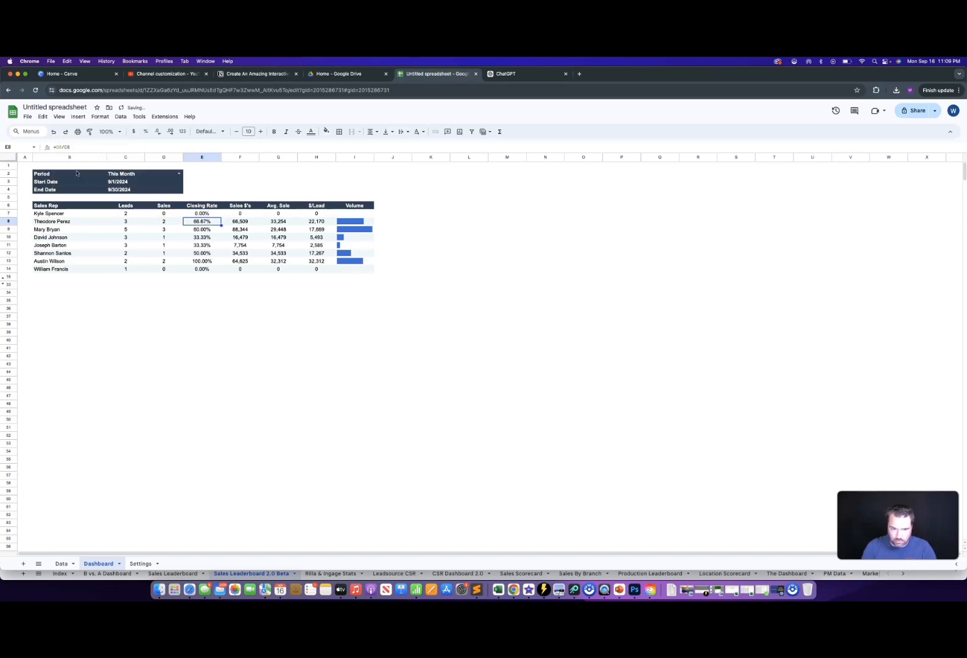
- Copy the Closing Rate formula from E7 to E8:E14
{"action": "key", "text": "Up"}
{"action": "key", "text": "super+c"}
{"action": "key", "text": "Down"}
{"action": "key", "text": "shift+Down"}
{"action": "key", "text": "shift+Down"}
{"action": "key", "text": "shift+Down"}
{"action": "key", "text": "shift+Down"}
{"action": "key", "text": "shift+Down"}
{"action": "key", "text": "shift+Down"}
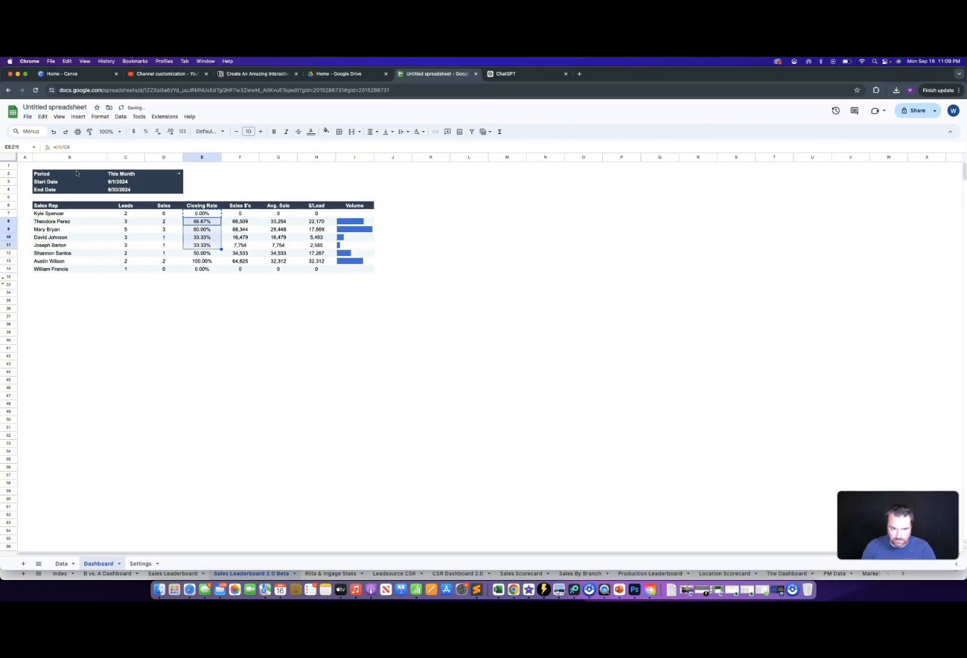
{"action": "key", "text": "super+v"}
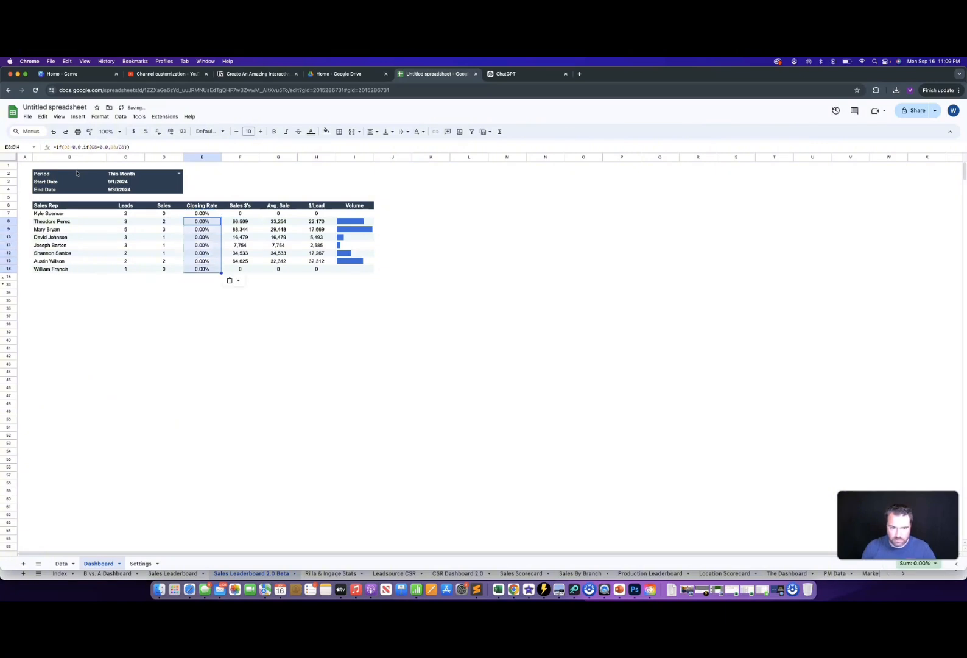
- Correct the first zero check in the E7 Closing Rate formula so it reads =if(D7=0,0,if(C7=0,0,D7/C7))
{"action": "key", "text": "Up"}
{"action": "left_click", "coordinate": [73, 147]}
{"action": "key", "text": "BackSpace"}
{"action": "type", "text": "=if(D7=0,0,if(C7=0,0,D7/C7"}
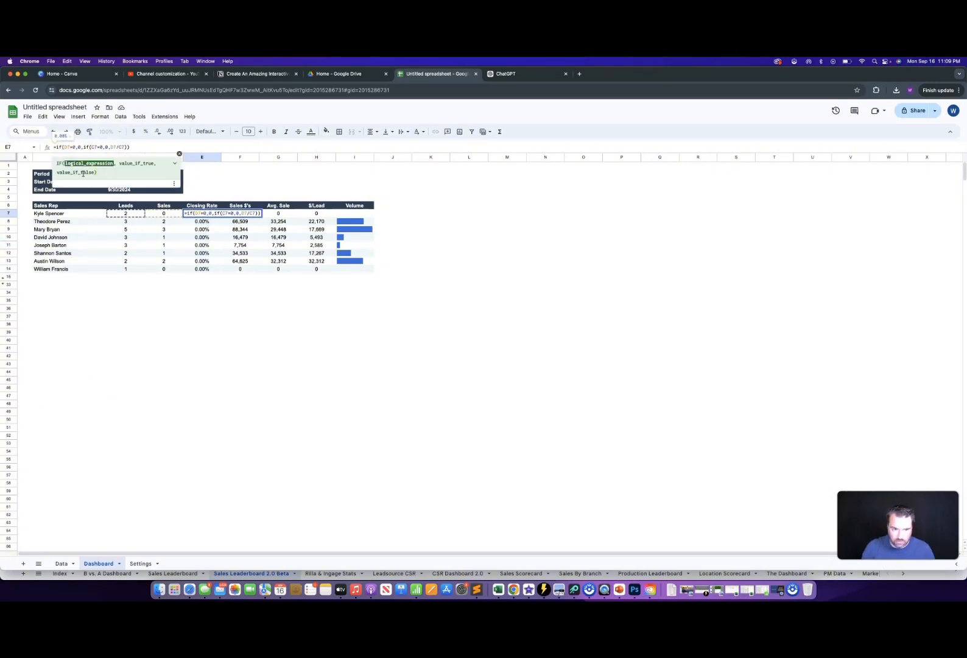
{"action": "key", "text": "Return"}
- Copy the corrected Closing Rate formula from E7 to E8:E14
{"action": "key", "text": "Up"}
{"action": "key", "text": "super+c"}
{"action": "key", "text": "Down"}
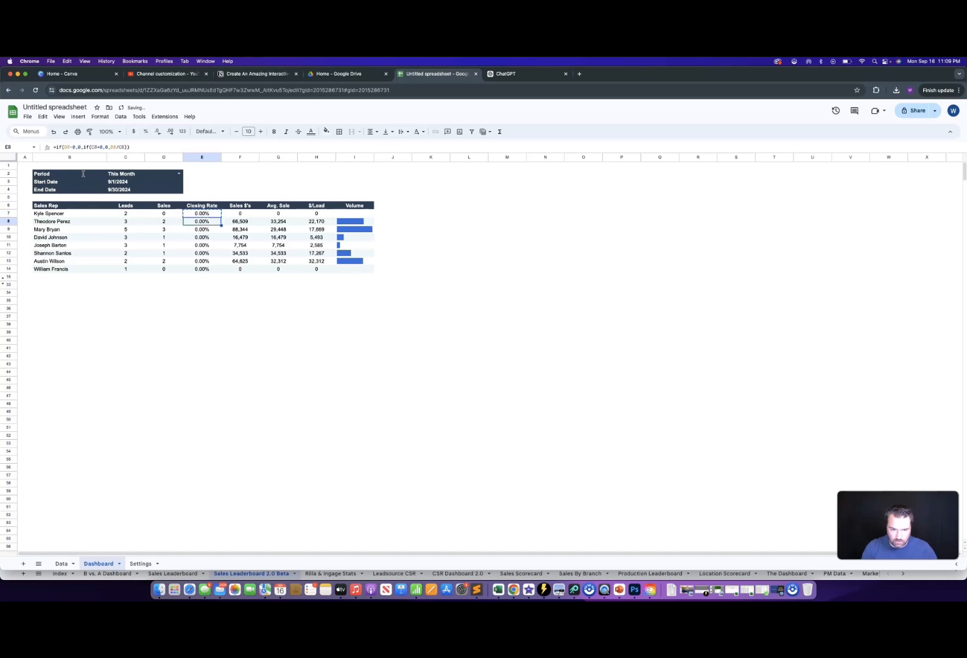
{"action": "key", "text": "shift+Down"}
{"action": "key", "text": "shift+Down"}
{"action": "key", "text": "shift+Down"}
{"action": "key", "text": "shift+Down"}
{"action": "key", "text": "shift+Down"}
{"action": "key", "text": "shift+Down"}
{"action": "key", "text": "super+v"}
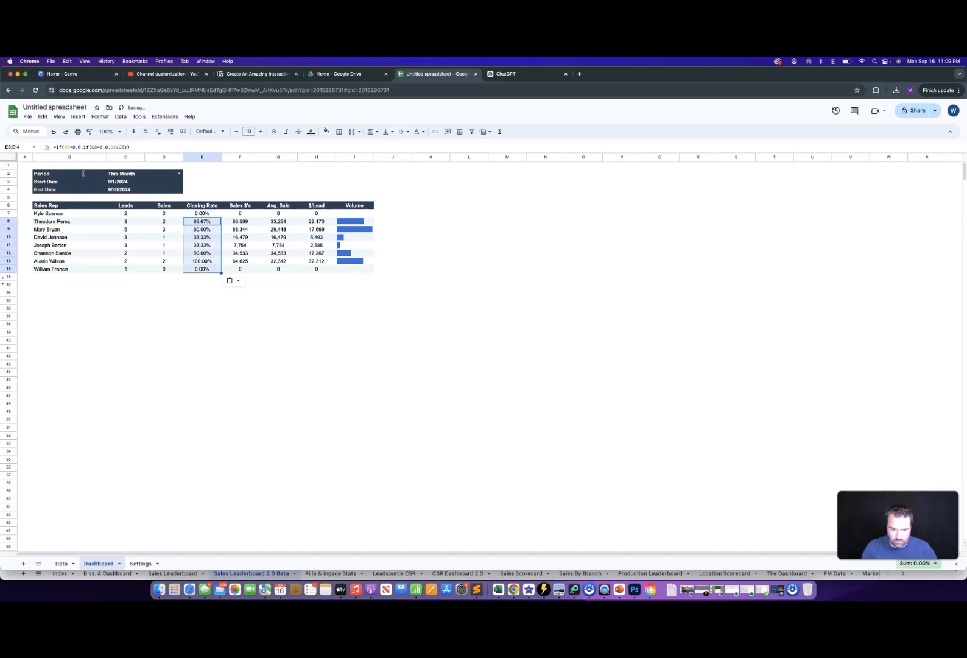
{"action": "key", "text": "Up"}
- Test the dashboard with the Last Month and This Quarter periods, and leave the Period set to Last Quarter
{"action": "left_click", "coordinate": [179, 175]}
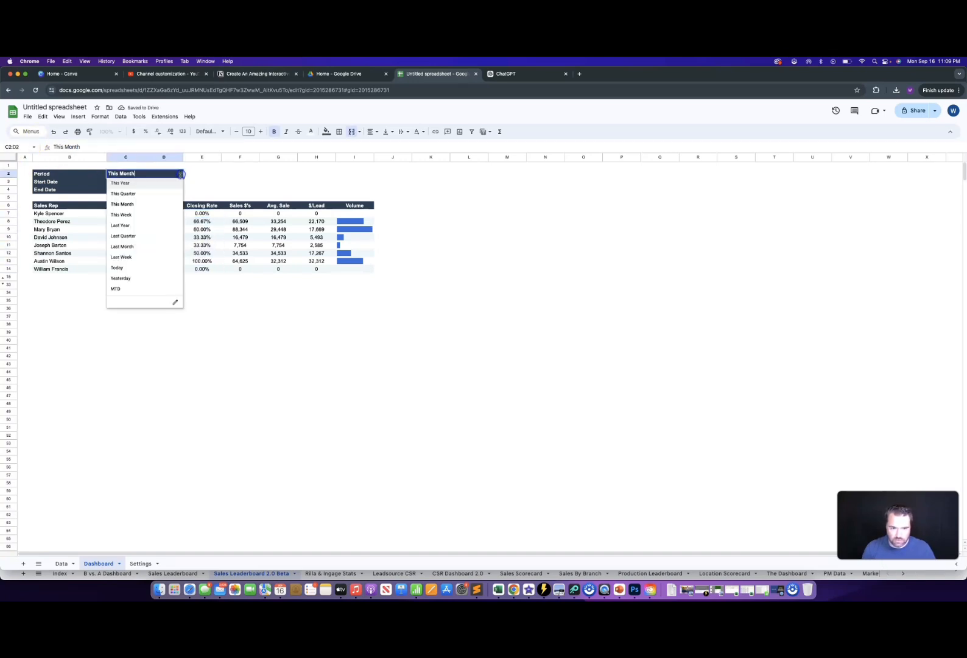
{"action": "left_click", "coordinate": [136, 246]}
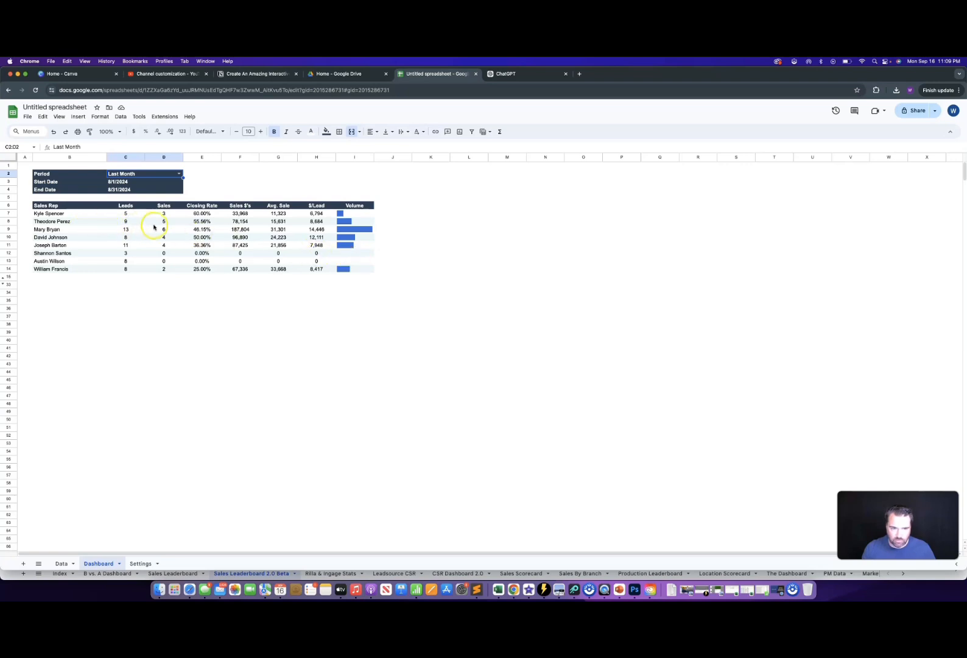
{"action": "left_click", "coordinate": [179, 174]}
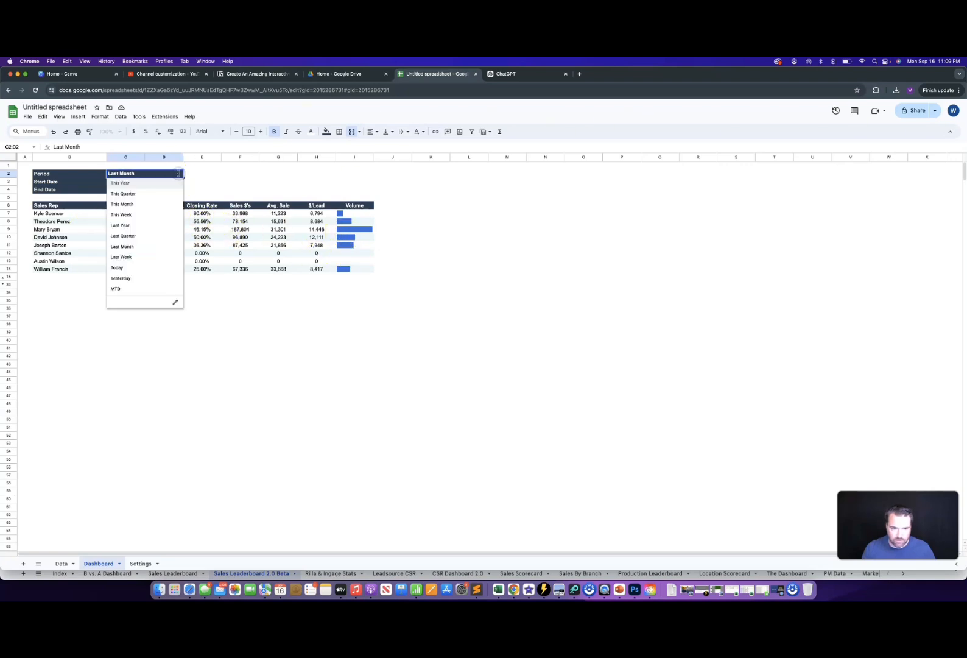
{"action": "left_click", "coordinate": [124, 193]}
{"action": "left_click", "coordinate": [145, 174]}
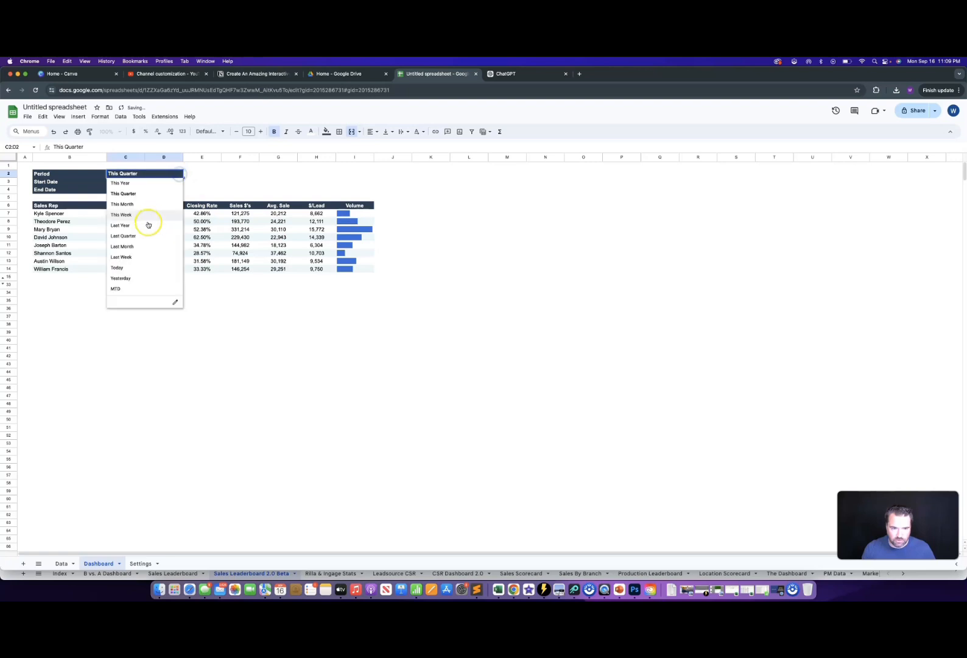
{"action": "left_click", "coordinate": [130, 226]}
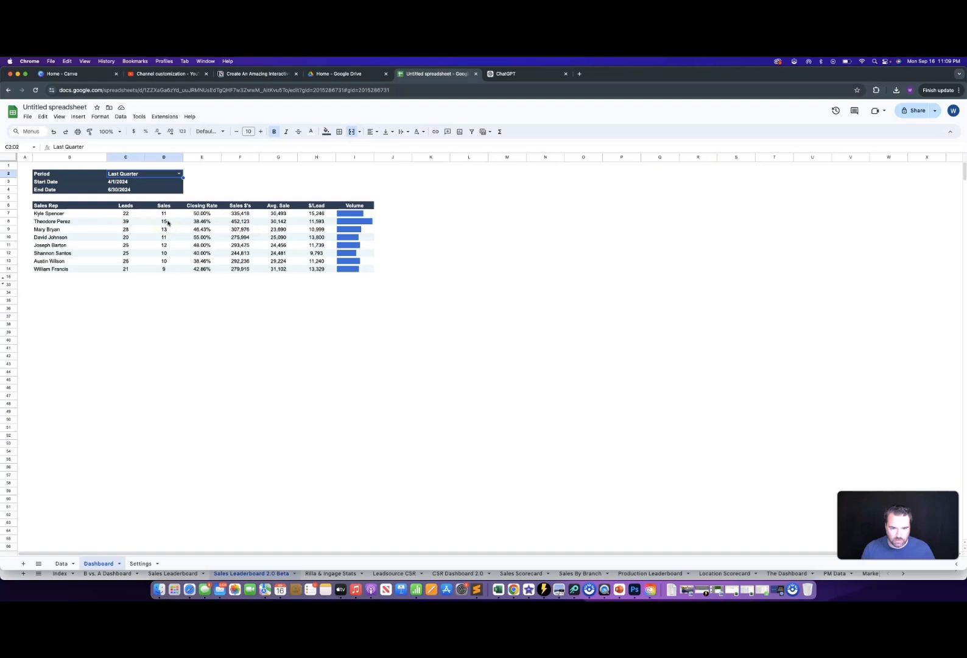
- Insert a column before Volume and title it Rank in I6
{"action": "right_click", "coordinate": [345, 157]}
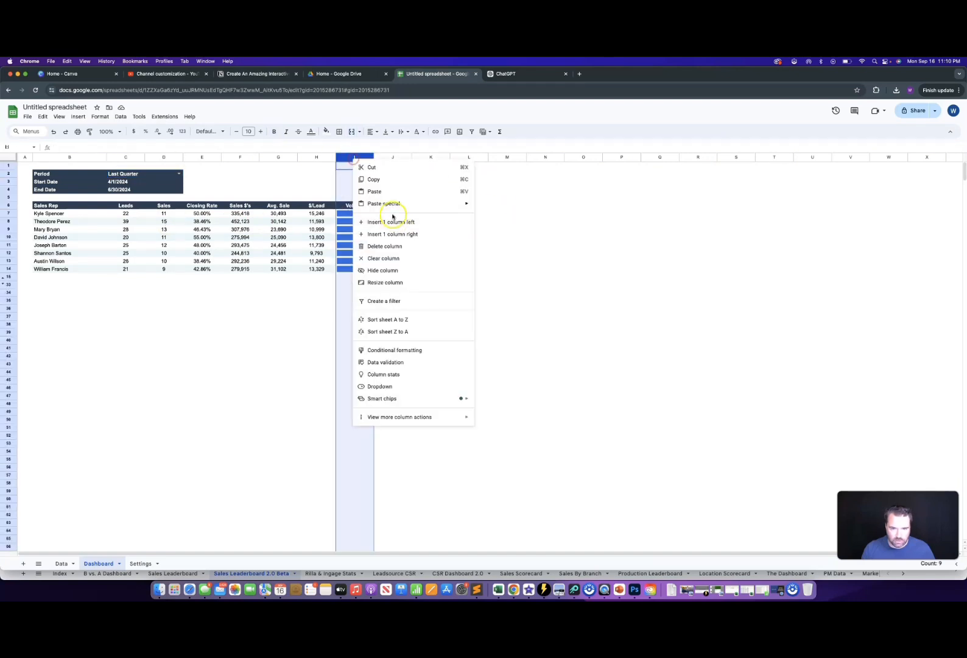
{"action": "left_click", "coordinate": [396, 219]}
{"action": "left_click", "coordinate": [359, 206]}
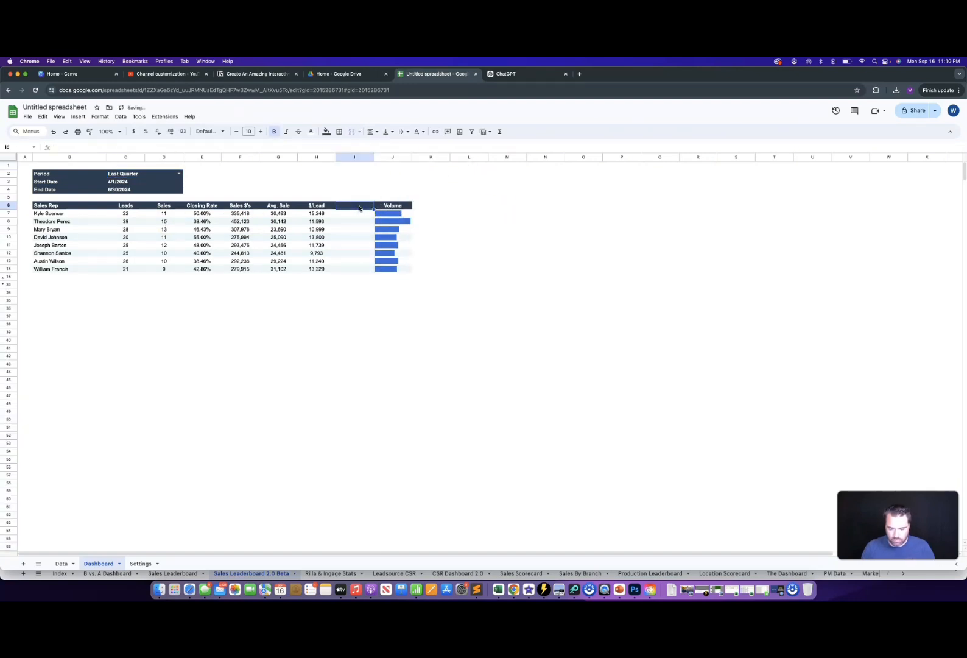
{"action": "type", "text": "Rank"}
{"action": "key", "text": "Return"}
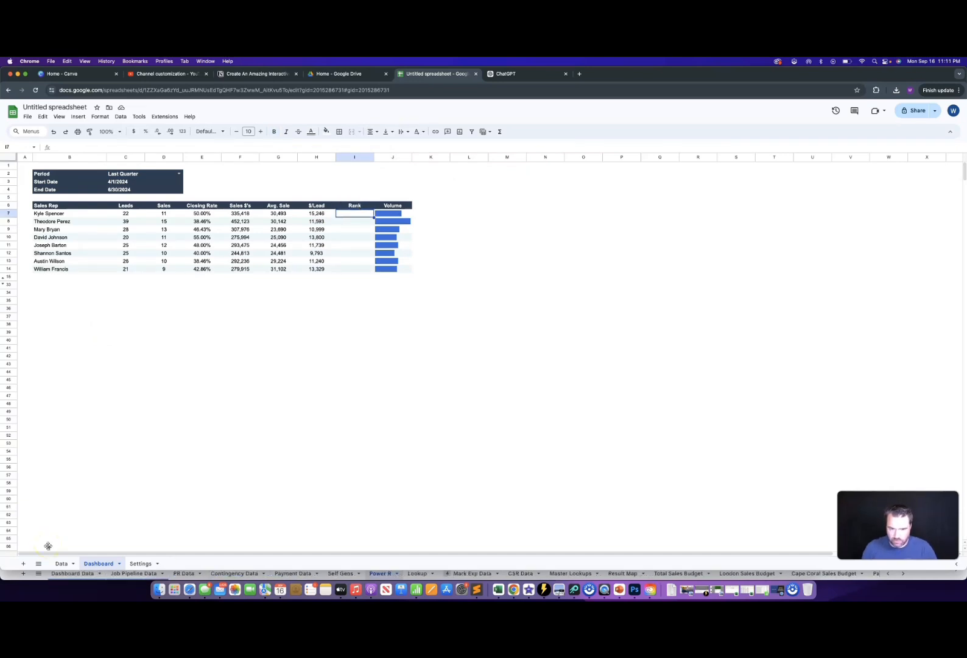
- Rank the first rep's Sales $'s in I7 with =rank(F7,F7:F14)
{"action": "type", "text": "=r"}
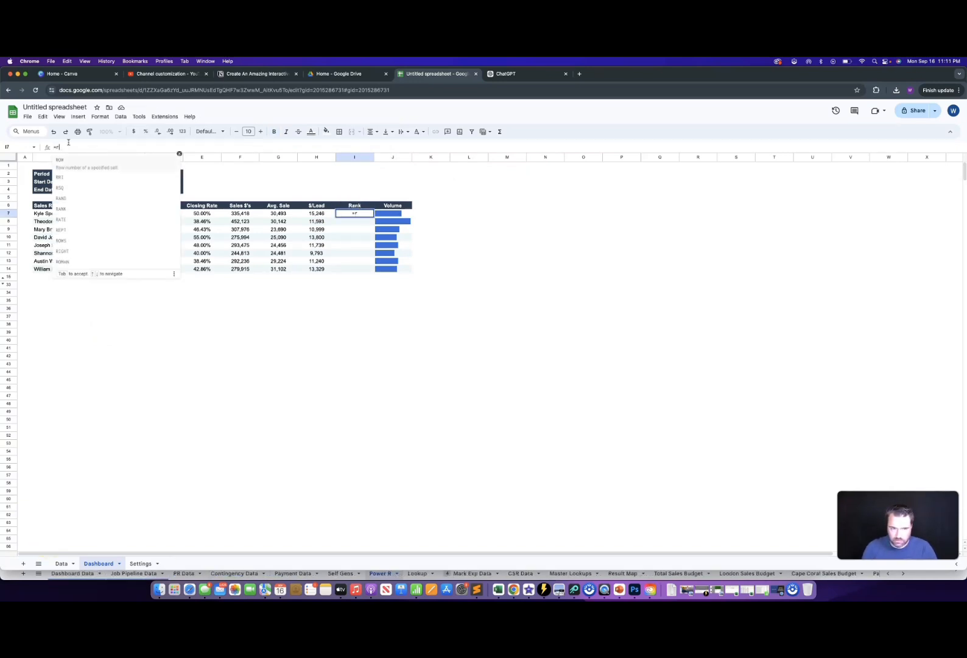
{"action": "type", "text": "ank("}
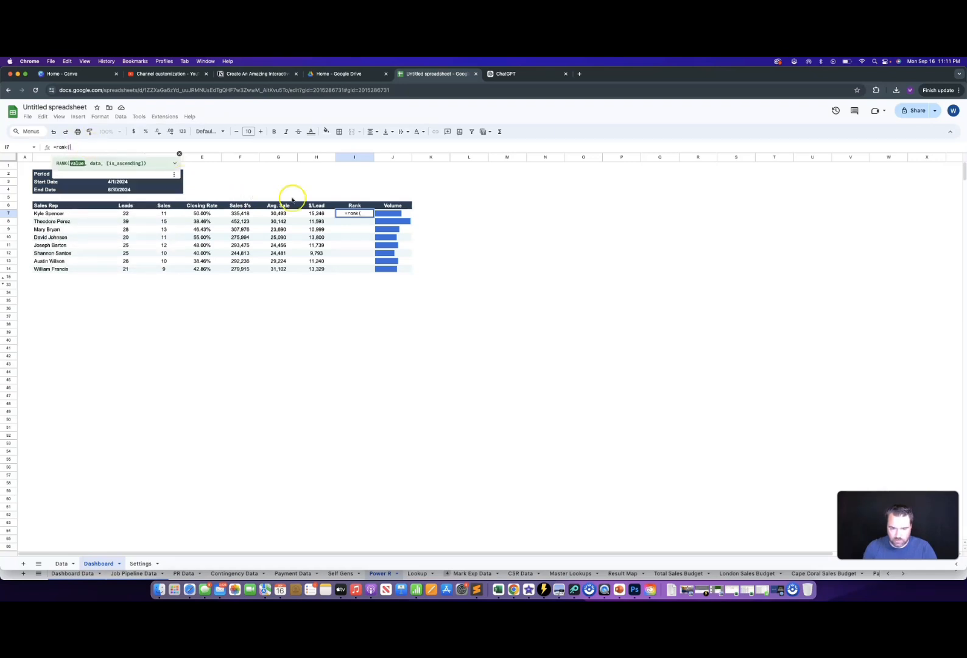
{"action": "left_click", "coordinate": [238, 214]}
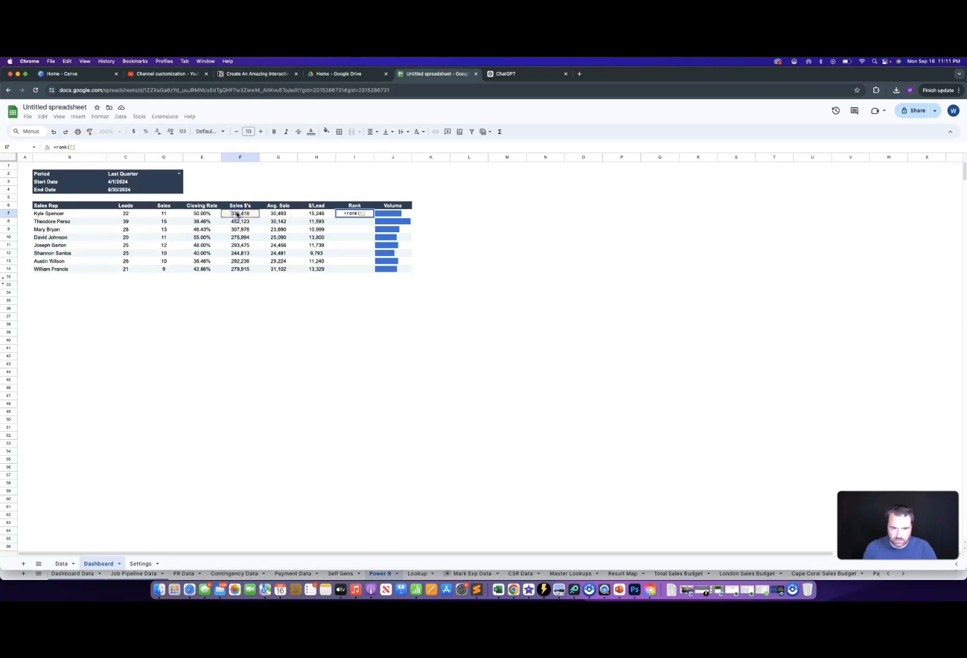
{"action": "type", "text": ","}
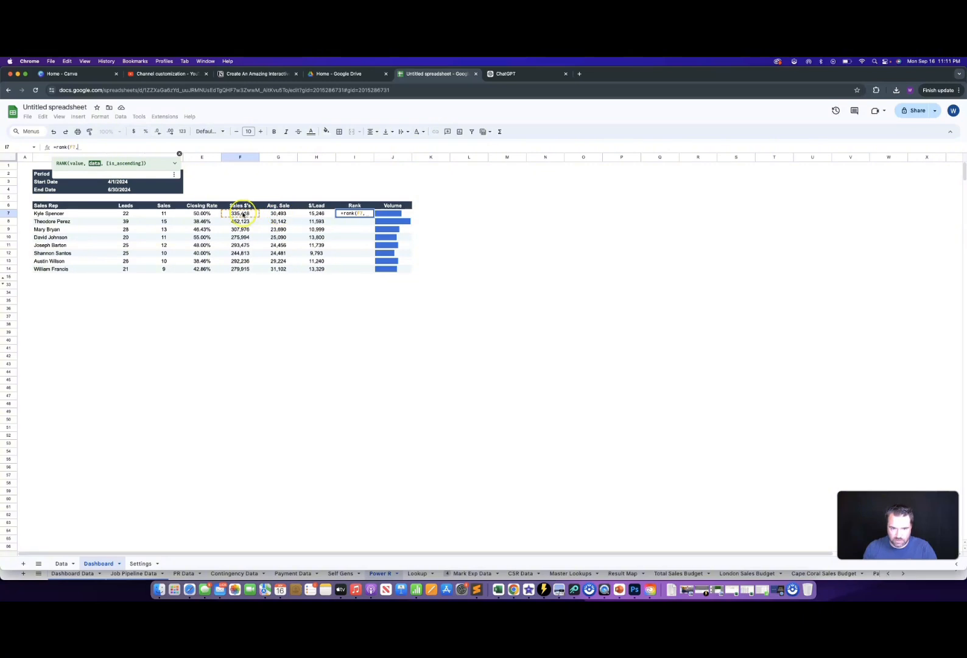
{"action": "left_click_drag", "start_coordinate": [240, 213], "coordinate": [242, 269]}
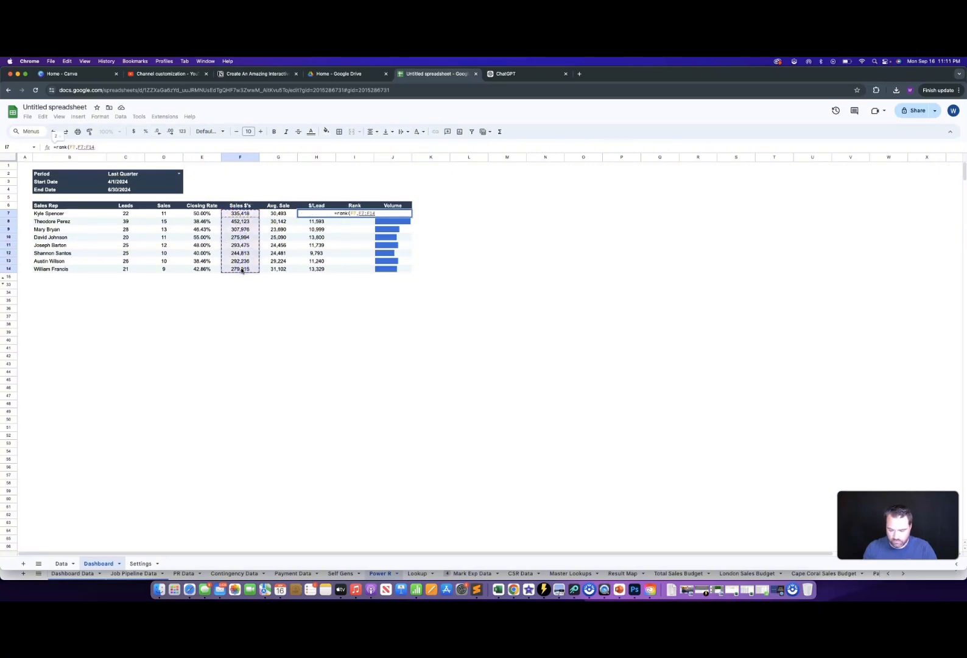
{"action": "key", "text": "Return"}
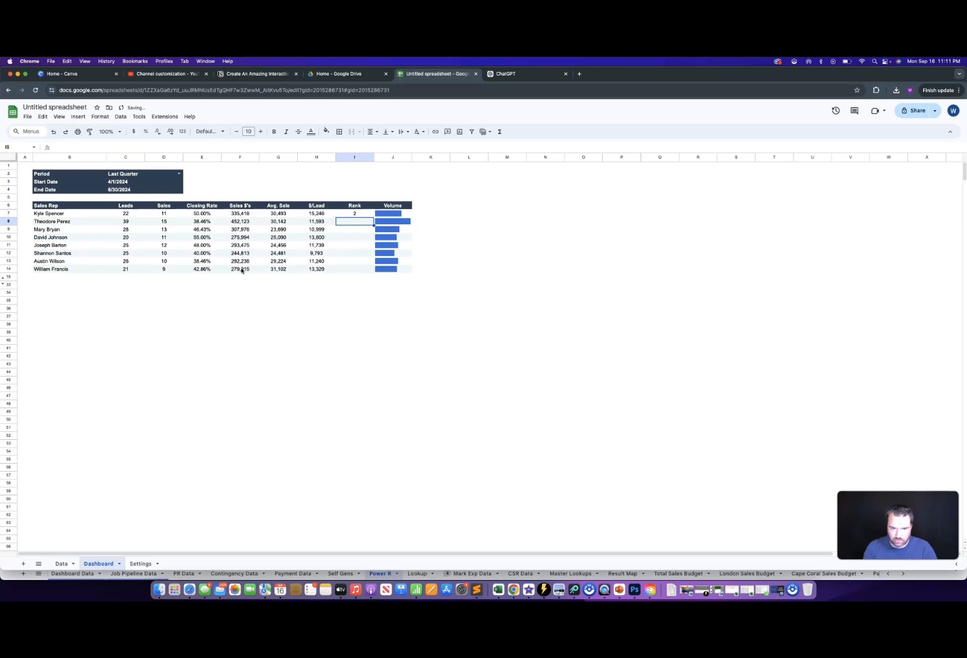
{"action": "key", "text": "Up"}
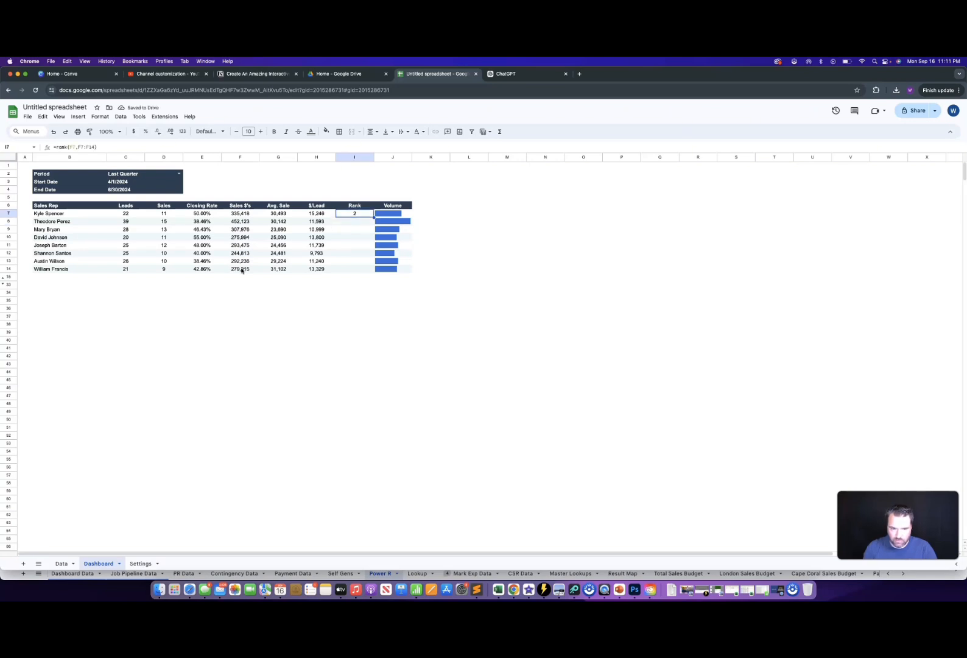
{"action": "key", "text": "Left"}
{"action": "key", "text": "Left"}
{"action": "key", "text": "Left"}
{"action": "key", "text": "Down"}
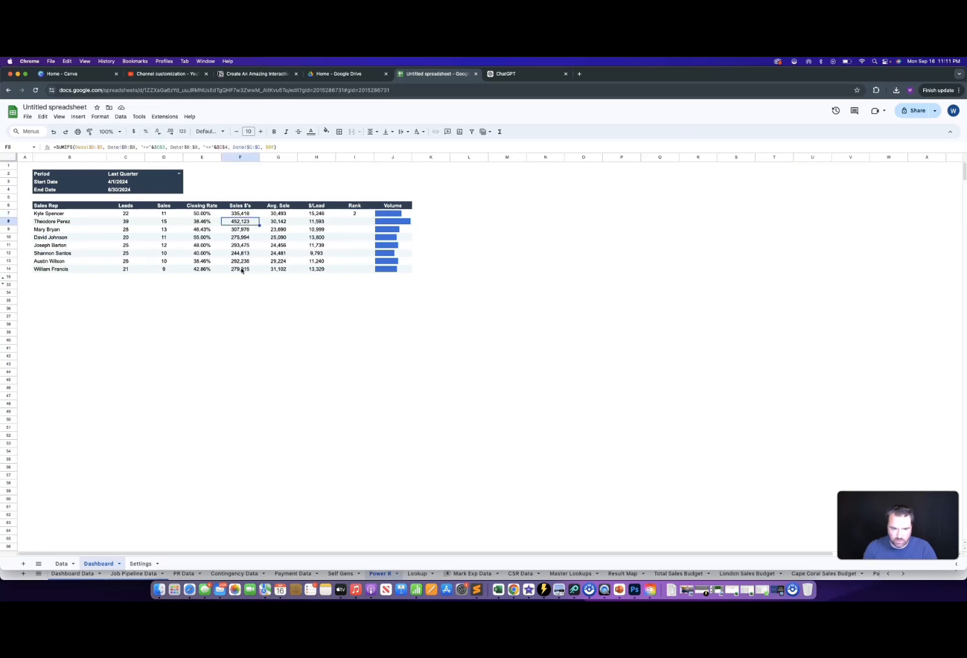
{"action": "key", "text": "Up"}
{"action": "key", "text": "Right"}
{"action": "key", "text": "Right"}
{"action": "key", "text": "Right"}
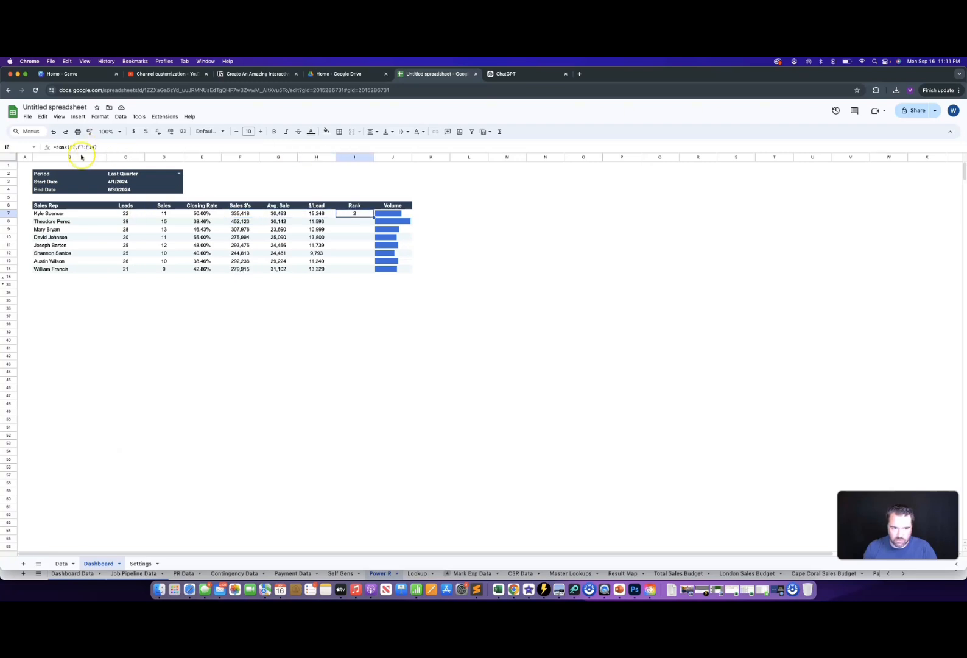
- Lock the references in I7 as =rank($F7,$F$7:$F$14) and fill the formula through I8:I14
{"action": "left_click", "coordinate": [69, 147]}
{"action": "type", "text": "$"}
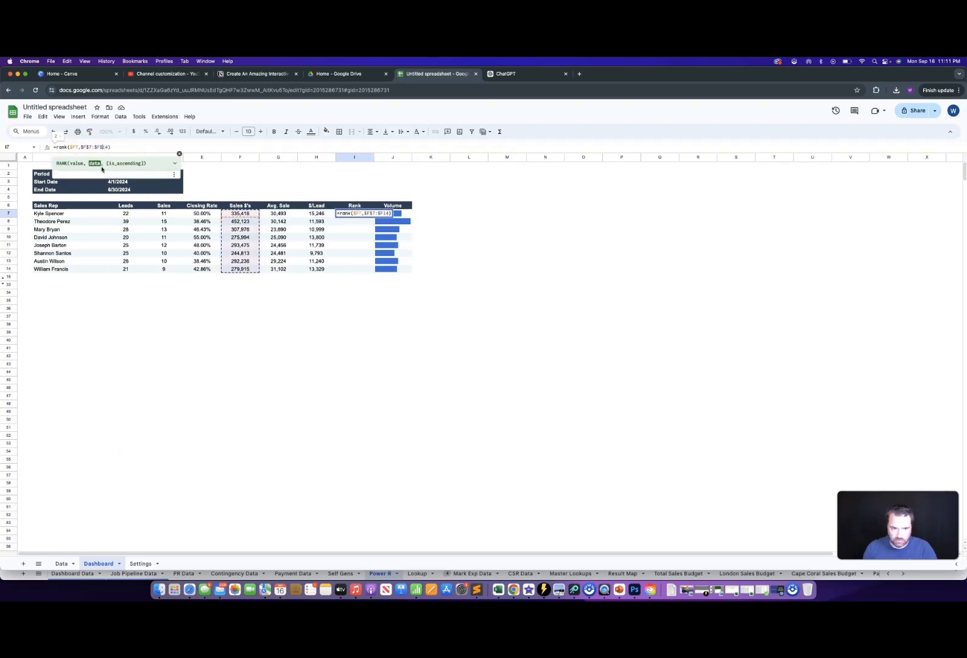
{"action": "key", "text": "Return"}
{"action": "key", "text": "super+Return"}
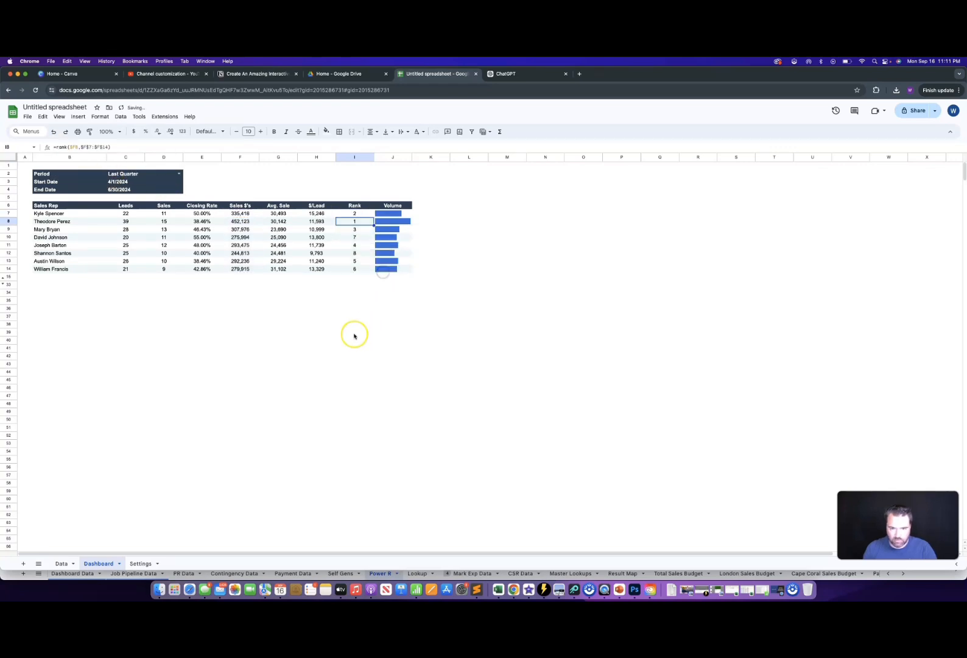
{"action": "left_click", "coordinate": [354, 334]}
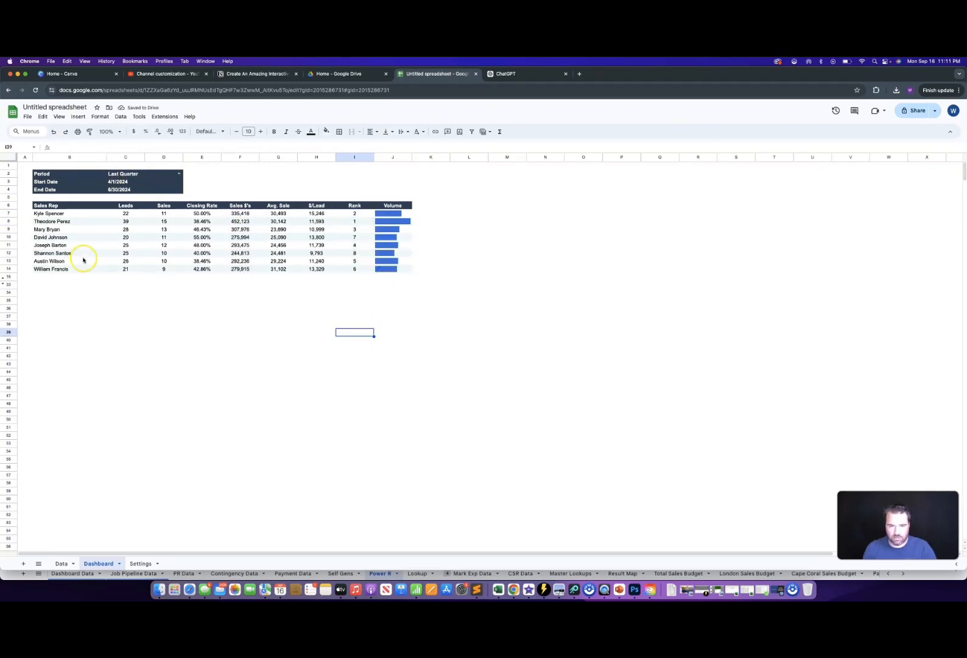
- Copy the header row B6:J6 to row 33 and hide the blank row 15 above it
{"action": "left_click_drag", "start_coordinate": [57, 205], "coordinate": [411, 205]}
{"action": "key", "text": "super+c"}
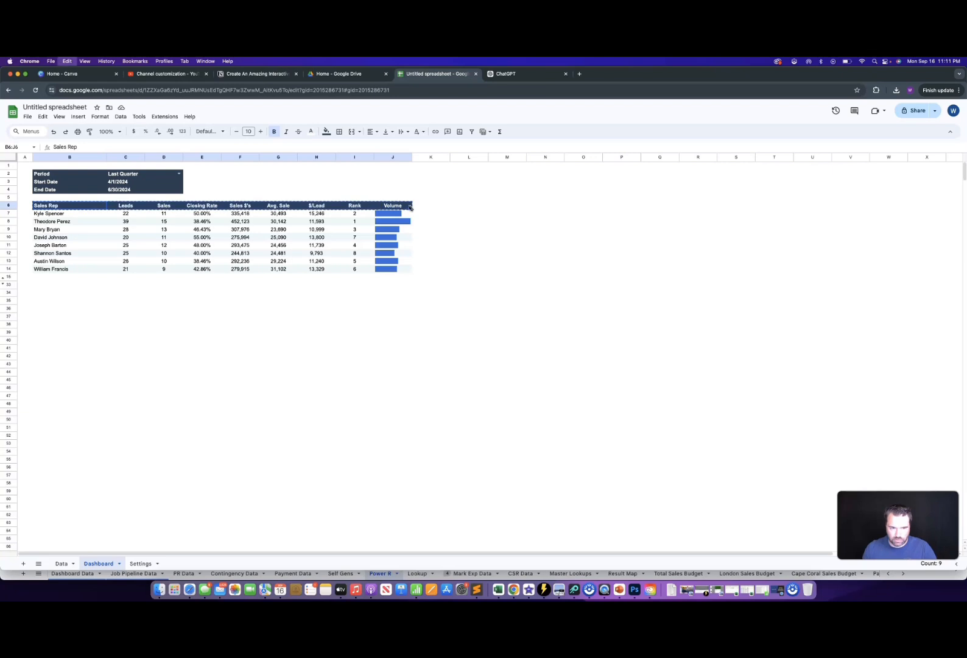
{"action": "left_click", "coordinate": [50, 277]}
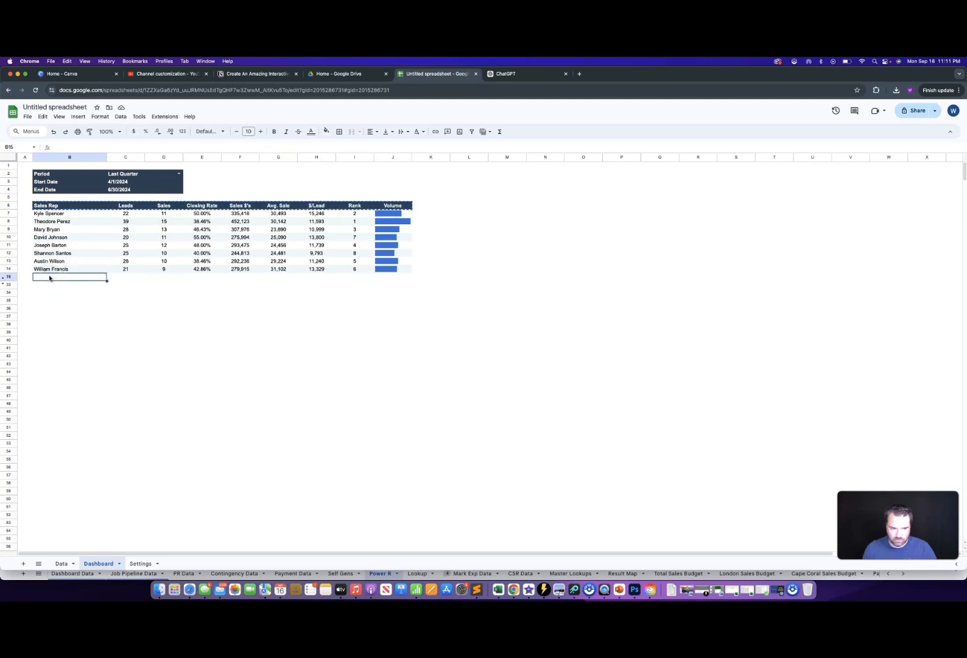
{"action": "left_click", "coordinate": [46, 284]}
{"action": "key", "text": "super+v"}
{"action": "right_click", "coordinate": [39, 278]}
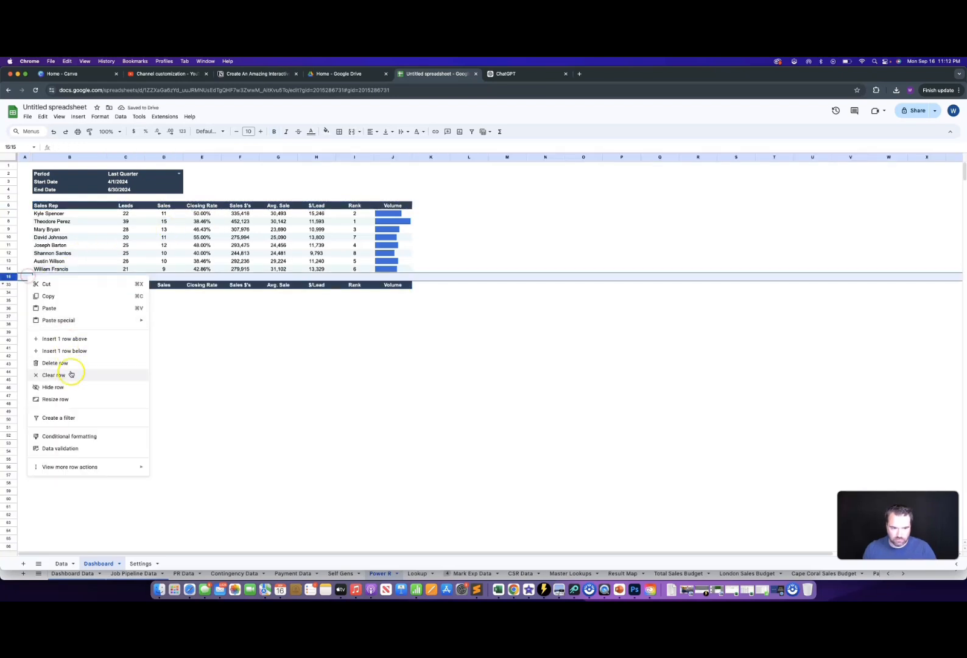
{"action": "left_click", "coordinate": [72, 388]}
{"action": "left_click", "coordinate": [91, 366]}
- Relabel B33 as Total and clear the copied header labels from C33:J33
{"action": "left_click", "coordinate": [78, 274]}
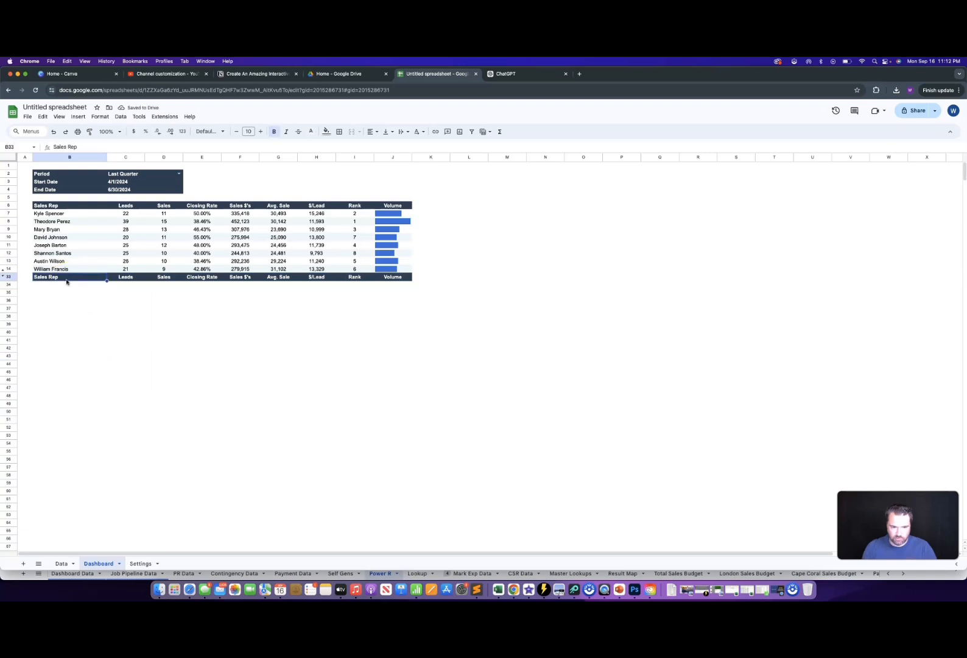
{"action": "type", "text": "Total"}
{"action": "key", "text": "Return"}
{"action": "key", "text": "Up"}
{"action": "key", "text": "Right"}
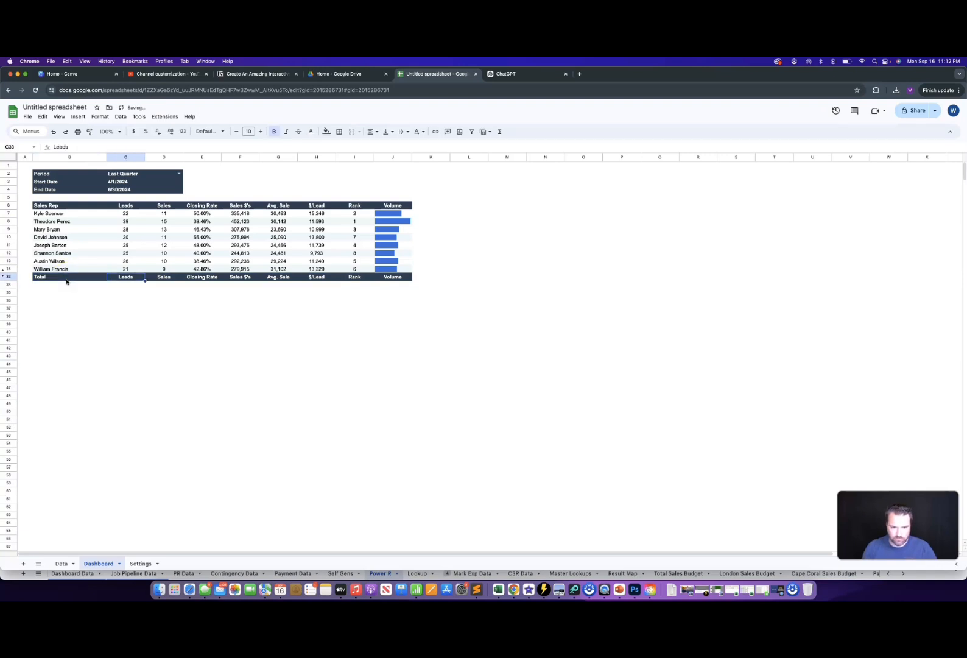
{"action": "key", "text": "shift+Right"}
{"action": "key", "text": "shift+Right"}
{"action": "key", "text": "shift+Right"}
{"action": "key", "text": "shift+Right"}
{"action": "key", "text": "shift+Right"}
{"action": "key", "text": "shift+Right"}
{"action": "key", "text": "shift+Right"}
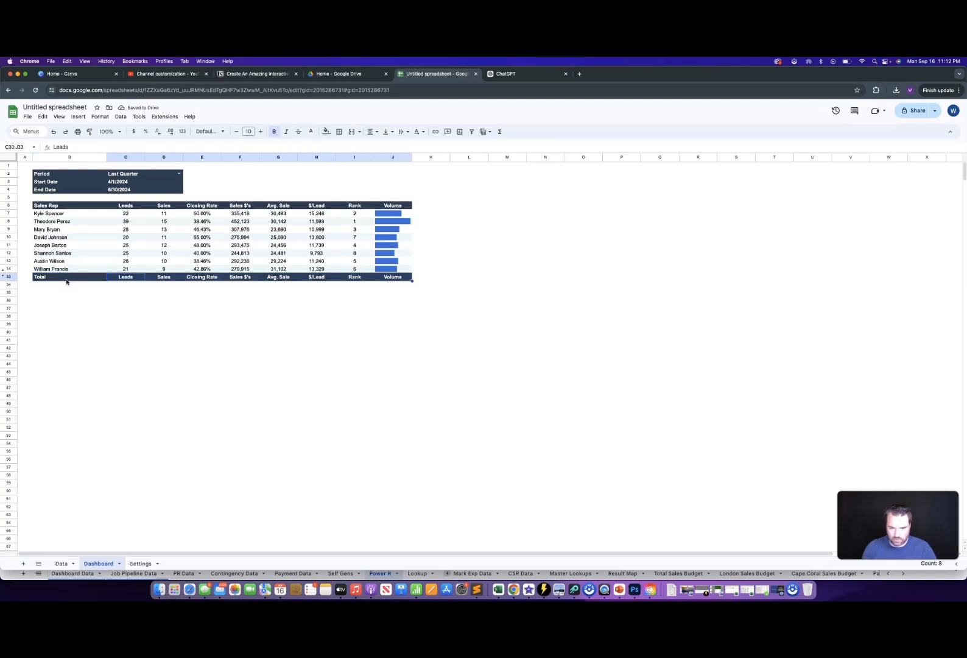
- Total the Leads column in C33 with a SUM of C7:C14
{"action": "type", "text": "="}
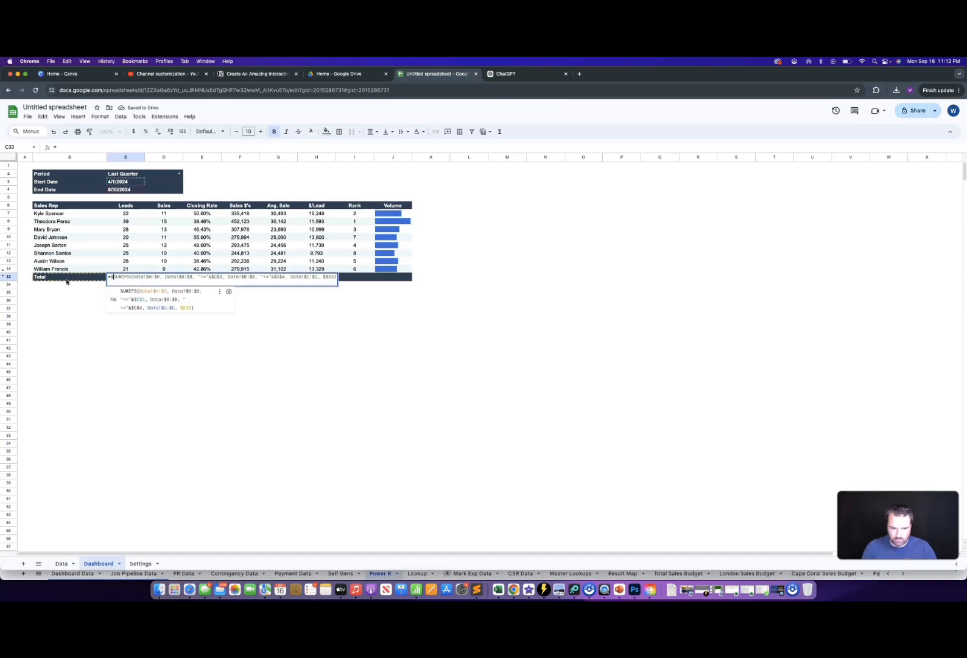
{"action": "type", "text": "sum("}
{"action": "key", "text": "Up"}
{"action": "key", "text": "shift+Up"}
{"action": "key", "text": "shift+Up"}
{"action": "key", "text": "shift+Up"}
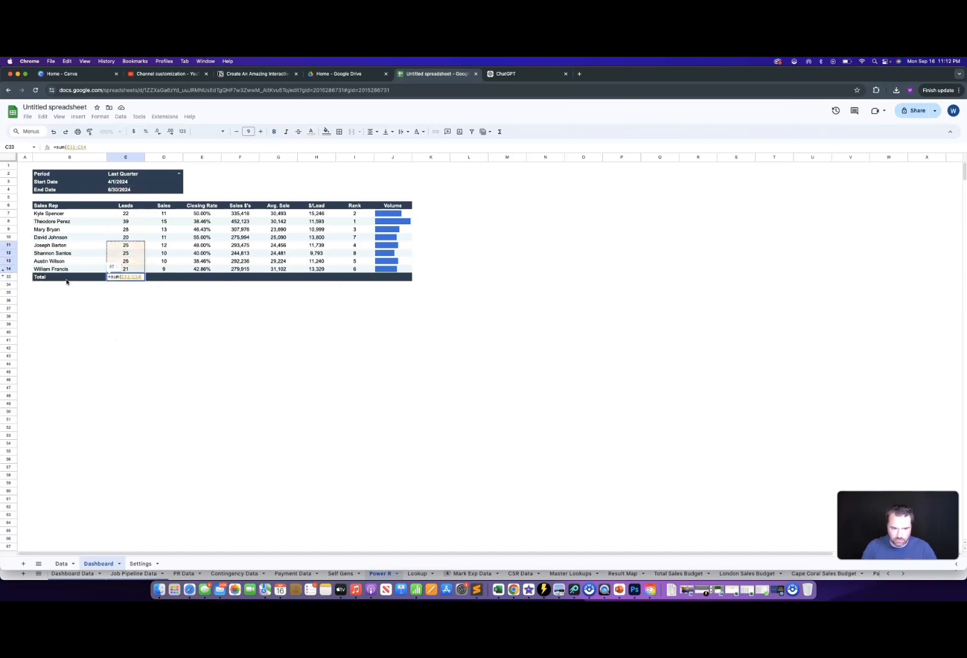
{"action": "key", "text": "shift+Up"}
{"action": "key", "text": "shift+Up"}
{"action": "key", "text": "shift+Up"}
{"action": "key", "text": "shift+Up"}
{"action": "key", "text": "Return"}
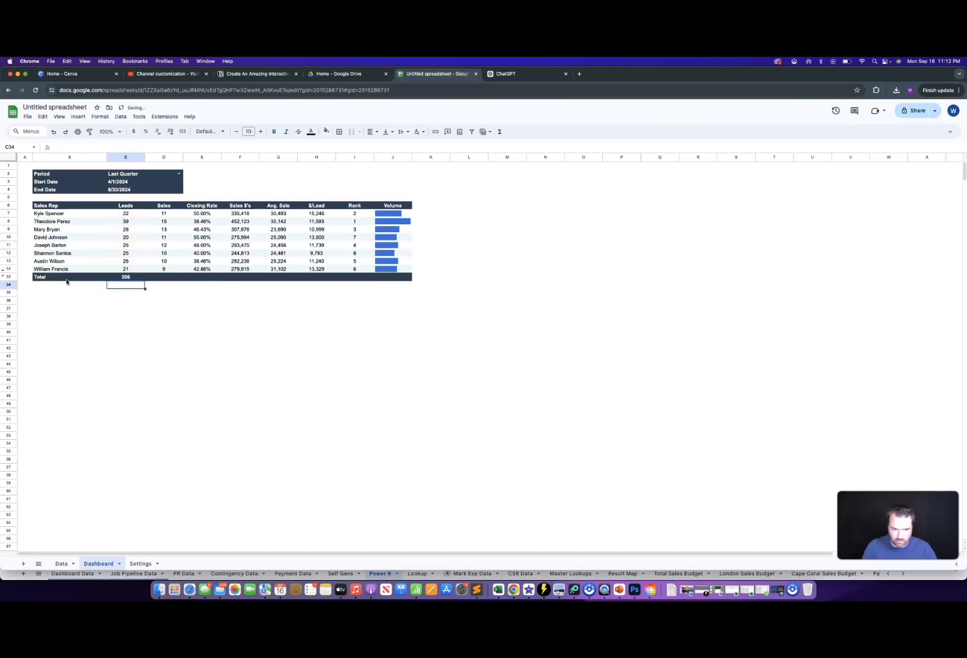
- Copy the Leads total formula from C33 to the Sales column in D33
{"action": "key", "text": "Up"}
{"action": "key", "text": "ctrl+c"}
{"action": "key", "text": "Right"}
{"action": "key", "text": "ctrl+v"}
{"action": "key", "text": "Right"}
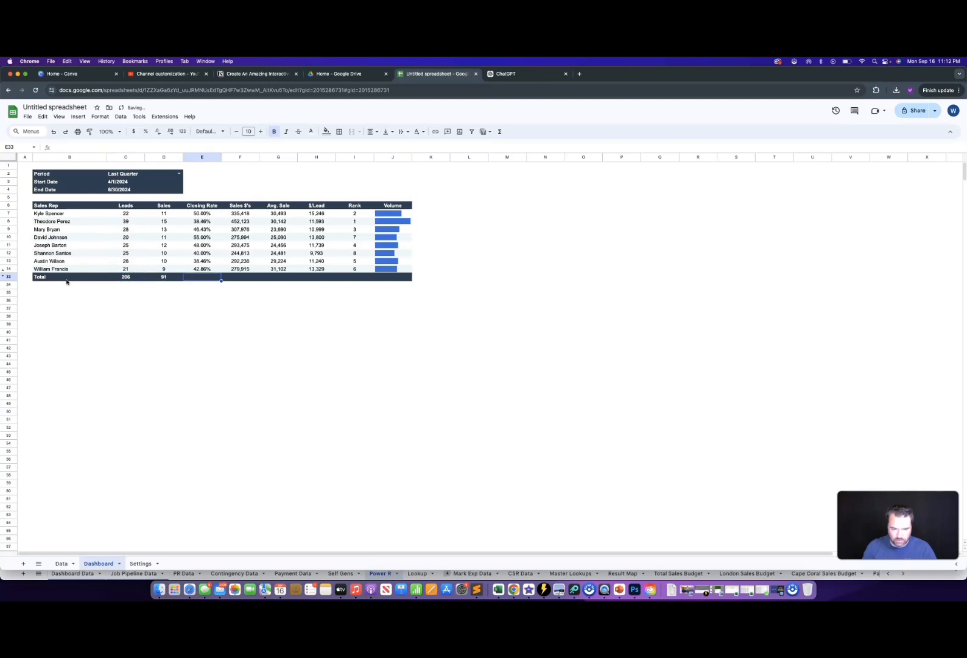
- Paste only the Closing Rate formula from E13 into the Total row at E33 and format it as a percent
{"action": "key", "text": "Up"}
{"action": "key", "text": "Up"}
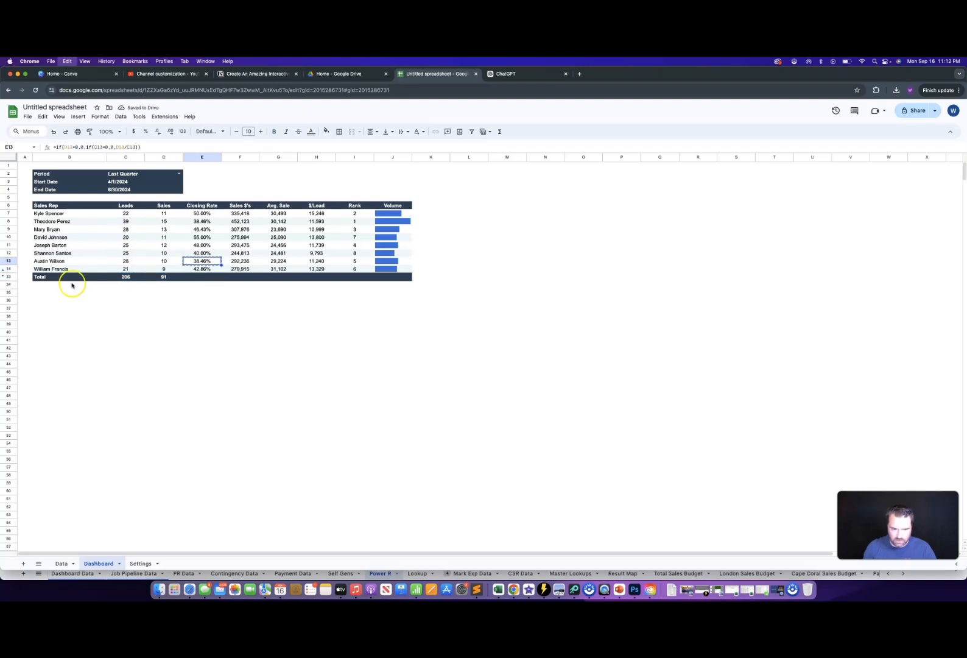
{"action": "key", "text": "ctrl+c"}
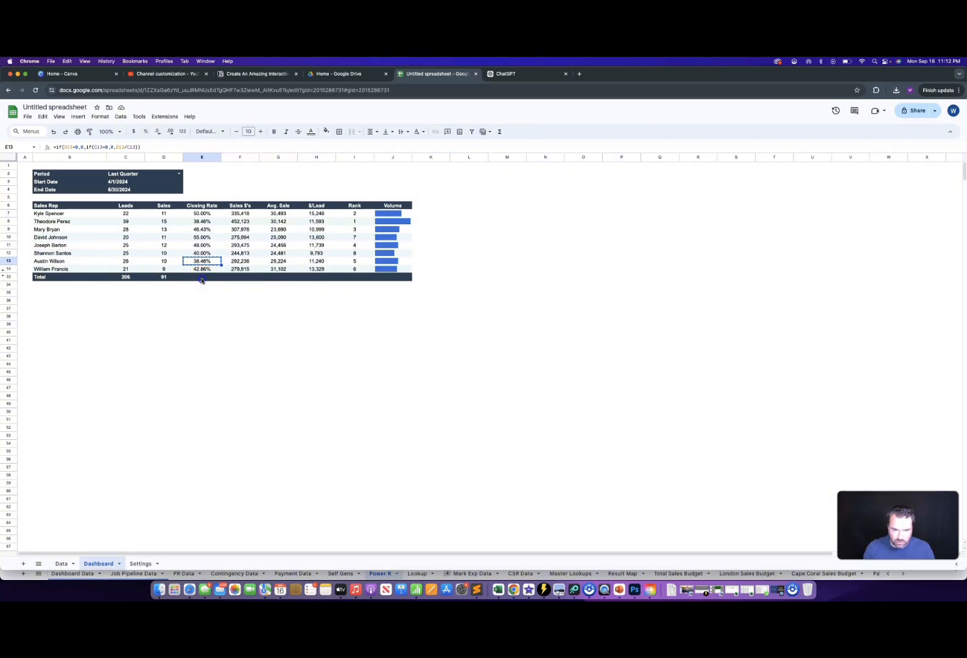
{"action": "right_click", "coordinate": [202, 279]}
{"action": "mouse_move", "coordinate": [254, 317]}
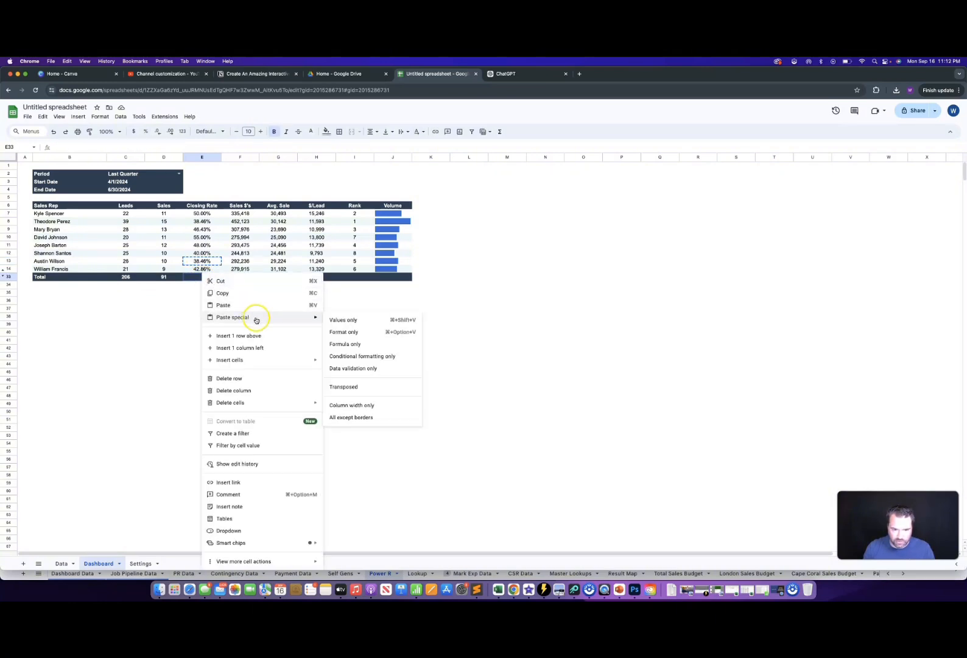
{"action": "left_click", "coordinate": [352, 344]}
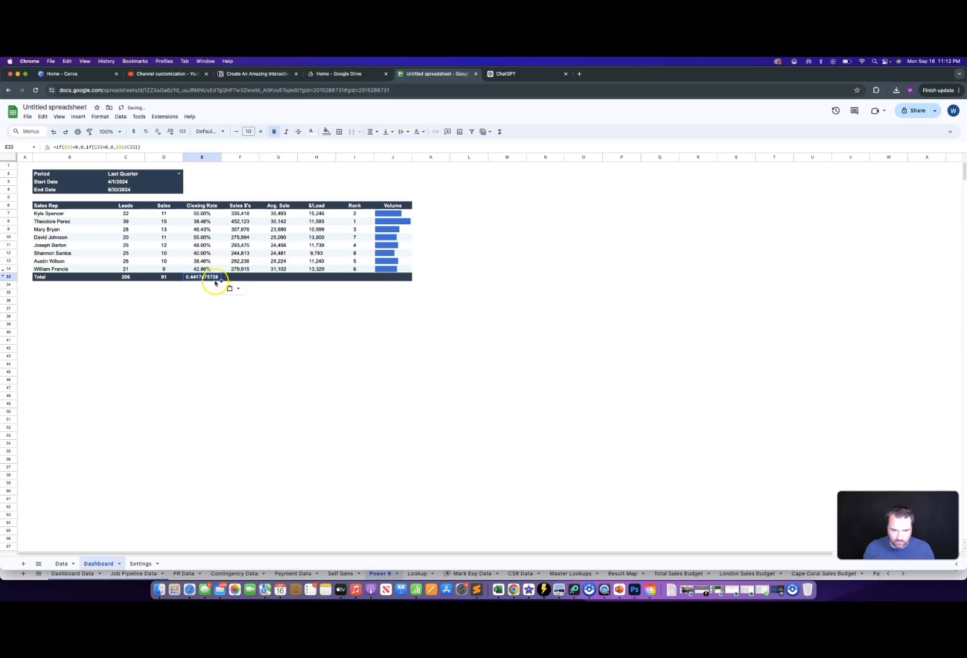
{"action": "left_click", "coordinate": [100, 116]}
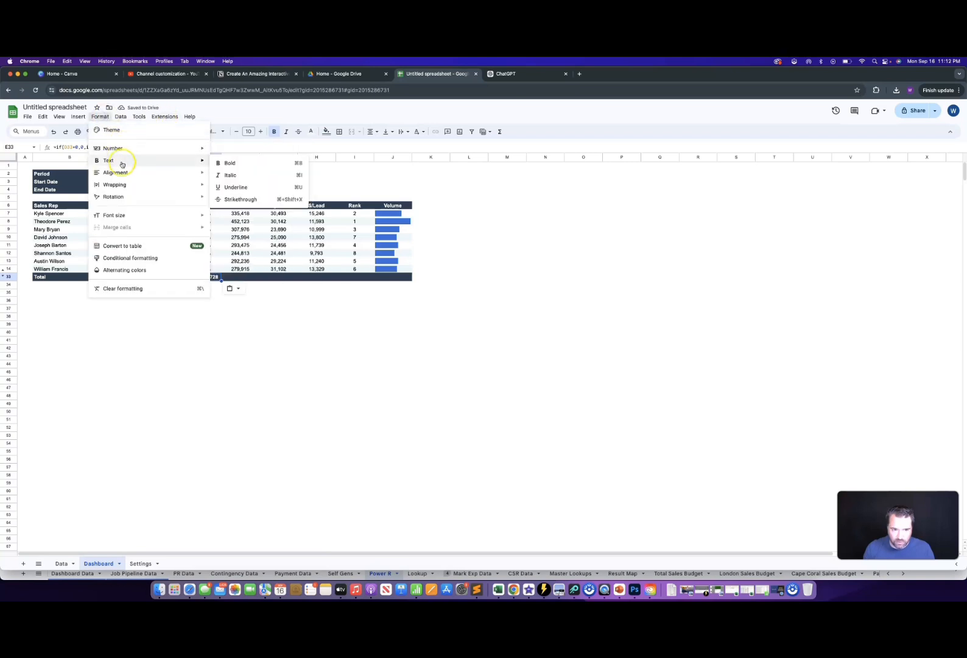
{"action": "mouse_move", "coordinate": [125, 149]}
{"action": "left_click", "coordinate": [253, 194]}
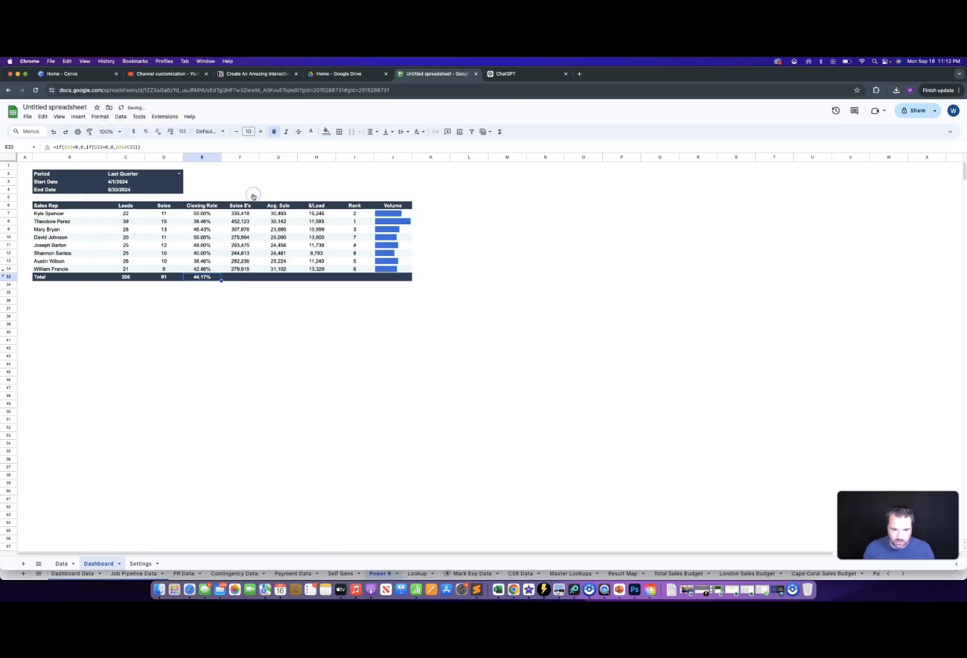
- Copy the Sales total formula from D33 to the Sales $'s column in F33
{"action": "left_click", "coordinate": [163, 276]}
{"action": "key", "text": "super+c"}
{"action": "left_click", "coordinate": [244, 277]}
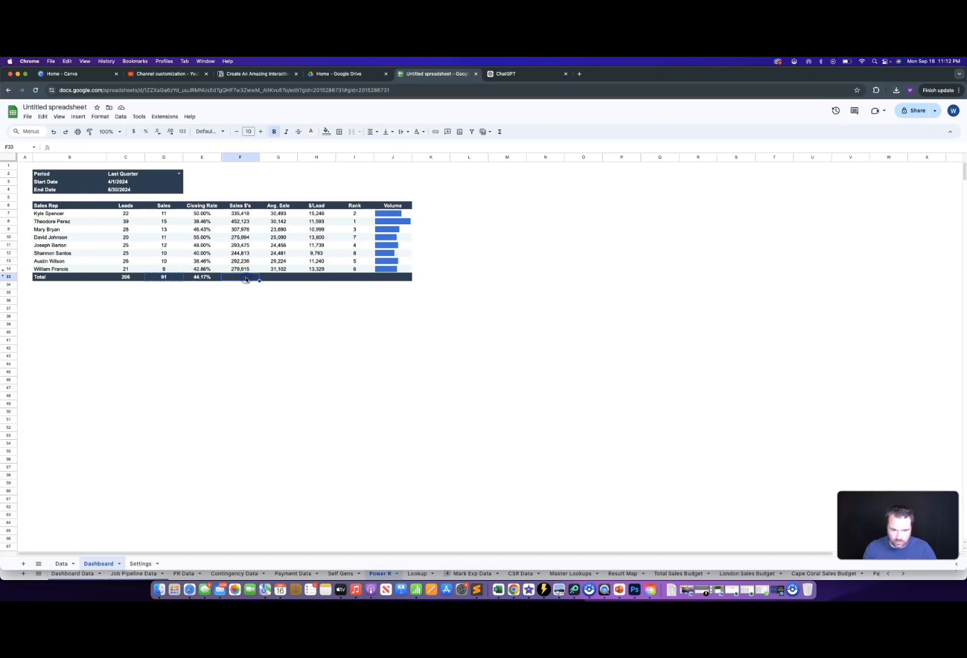
{"action": "key", "text": "super+v"}
- Paste only the Avg. Sale formula from G12 into G33 and format it as a number without decimals
{"action": "left_click", "coordinate": [279, 278]}
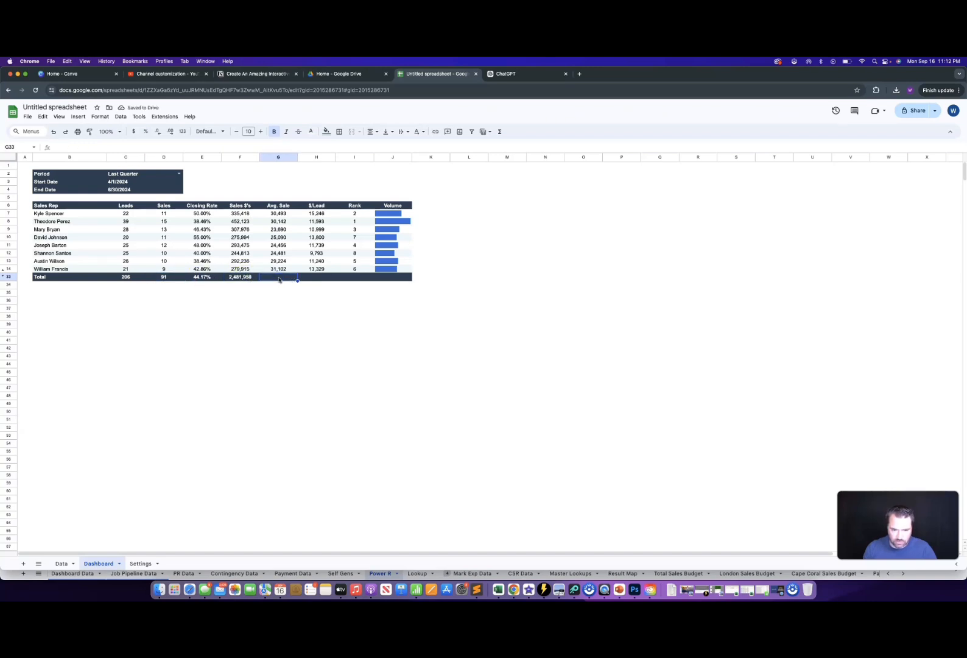
{"action": "left_click", "coordinate": [277, 253]}
{"action": "key", "text": "super+c"}
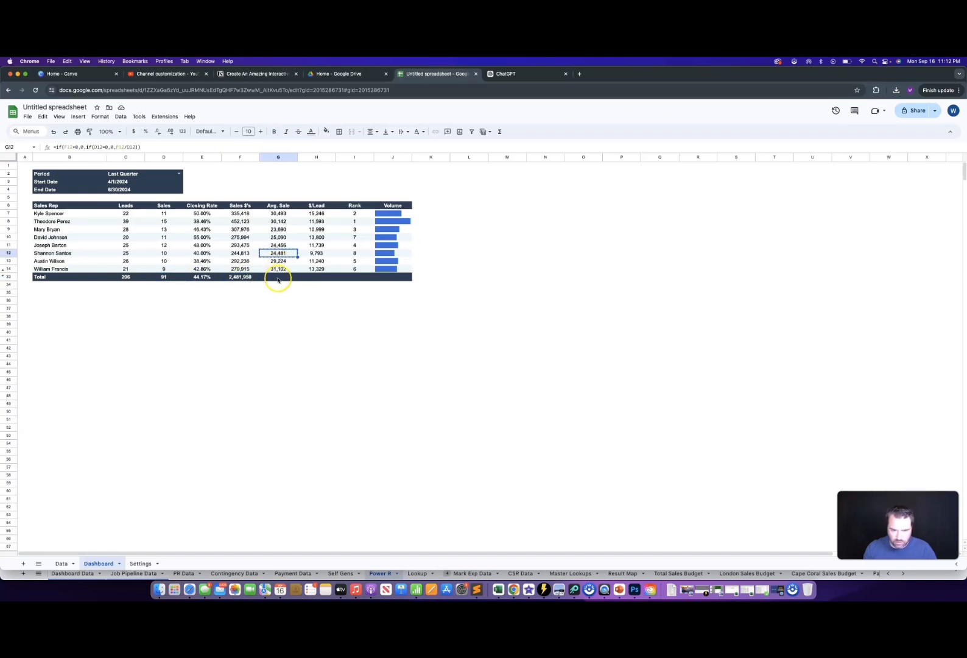
{"action": "right_click", "coordinate": [278, 278]}
{"action": "mouse_move", "coordinate": [334, 318]}
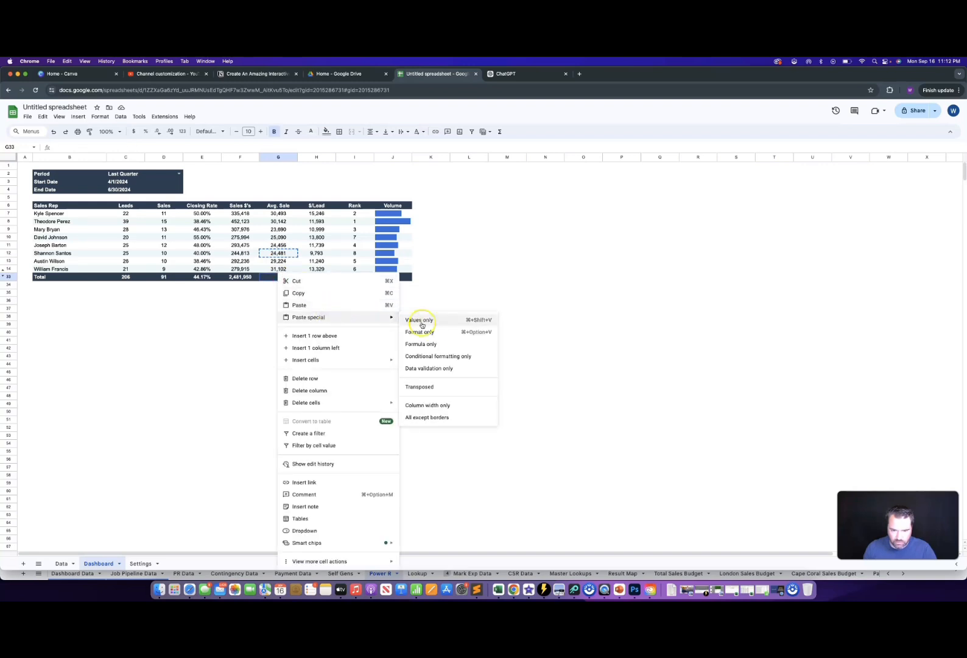
{"action": "left_click", "coordinate": [420, 344]}
{"action": "left_click", "coordinate": [99, 117]}
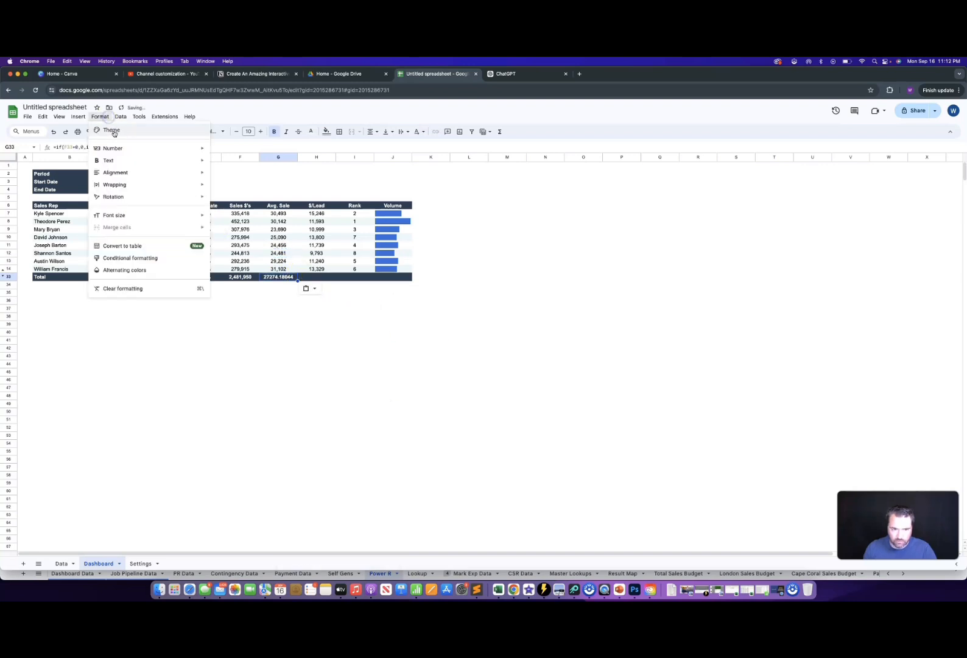
{"action": "mouse_move", "coordinate": [130, 147]}
{"action": "left_click", "coordinate": [254, 182]}
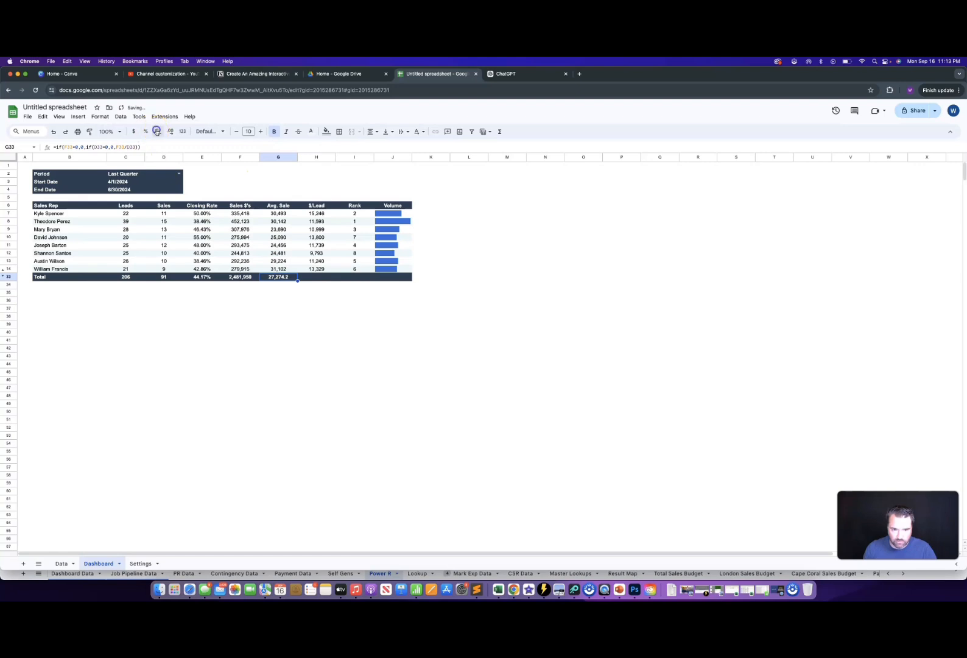
- Paste only the $/Lead formula from H13 into H33 and apply the formatting of G33 to it
{"action": "left_click", "coordinate": [317, 261]}
{"action": "key", "text": "super+c"}
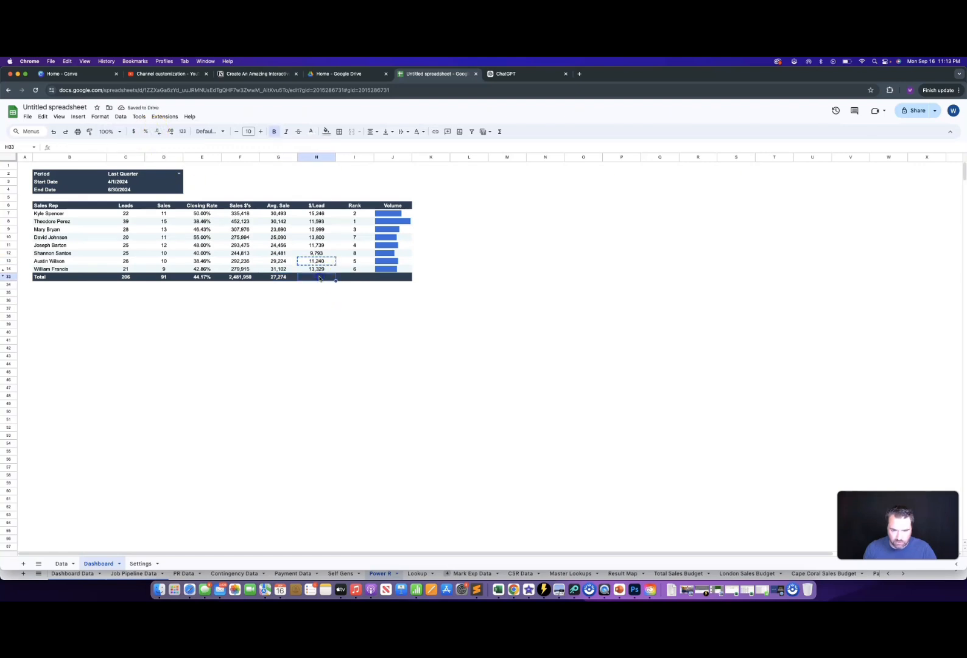
{"action": "right_click", "coordinate": [319, 277]}
{"action": "left_click", "coordinate": [378, 317]}
{"action": "left_click", "coordinate": [475, 343]}
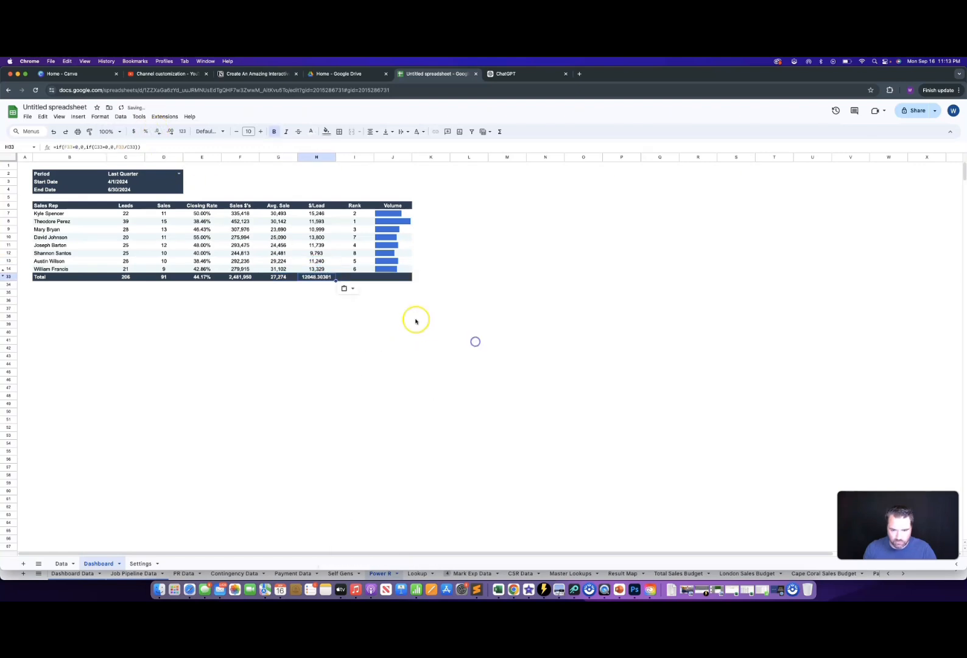
{"action": "left_click", "coordinate": [276, 277]}
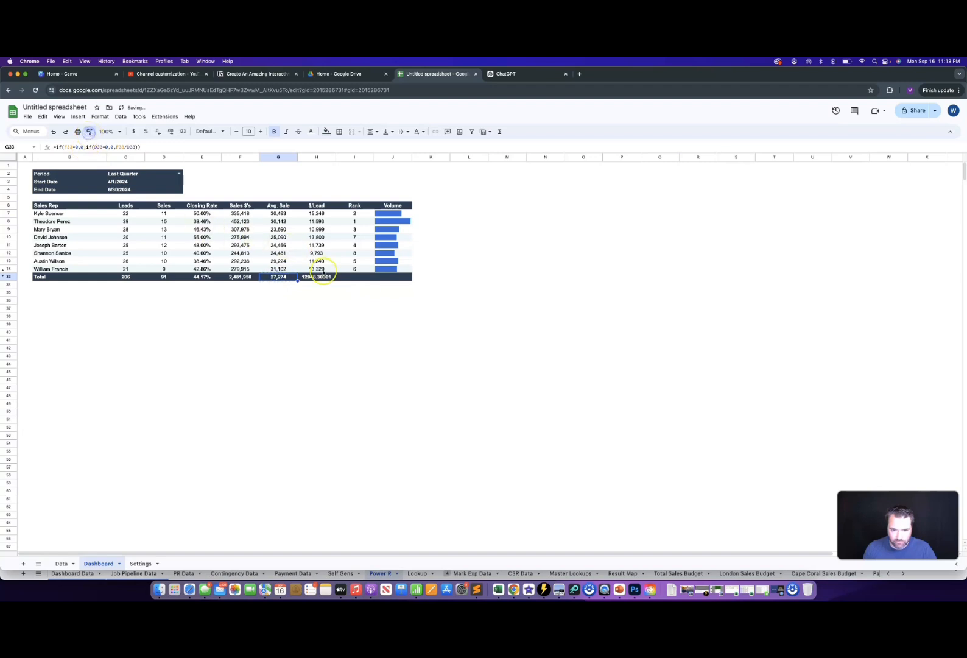
{"action": "left_click", "coordinate": [323, 275]}
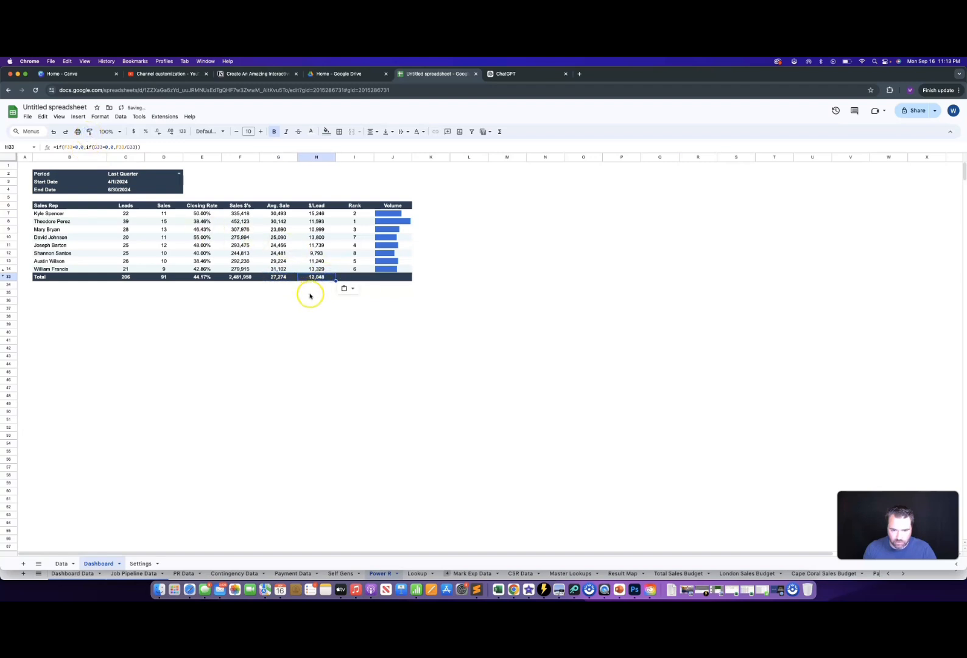
{"action": "left_click", "coordinate": [355, 280]}
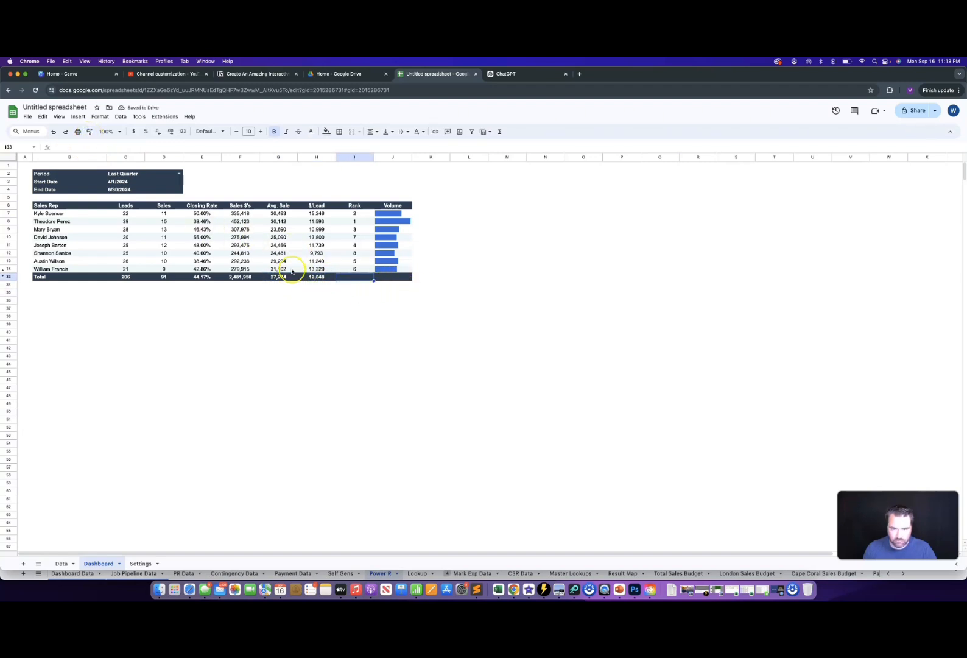
{"action": "left_click", "coordinate": [101, 316]}
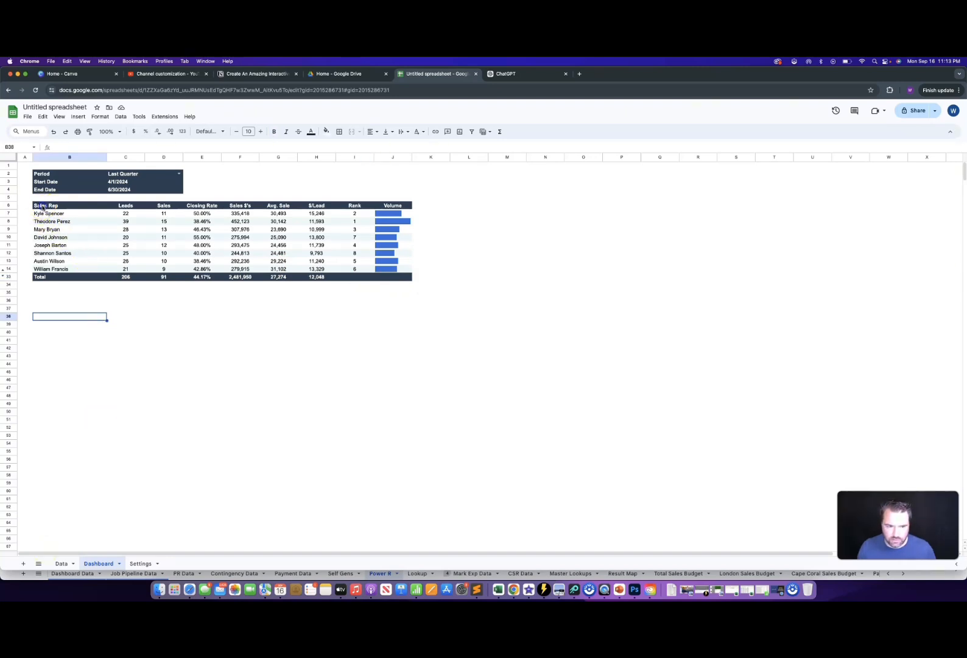
- Sort the range B6:J14 by Rank from A to Z, treating the first row as a header
{"action": "left_click_drag", "start_coordinate": [42, 207], "coordinate": [411, 268]}
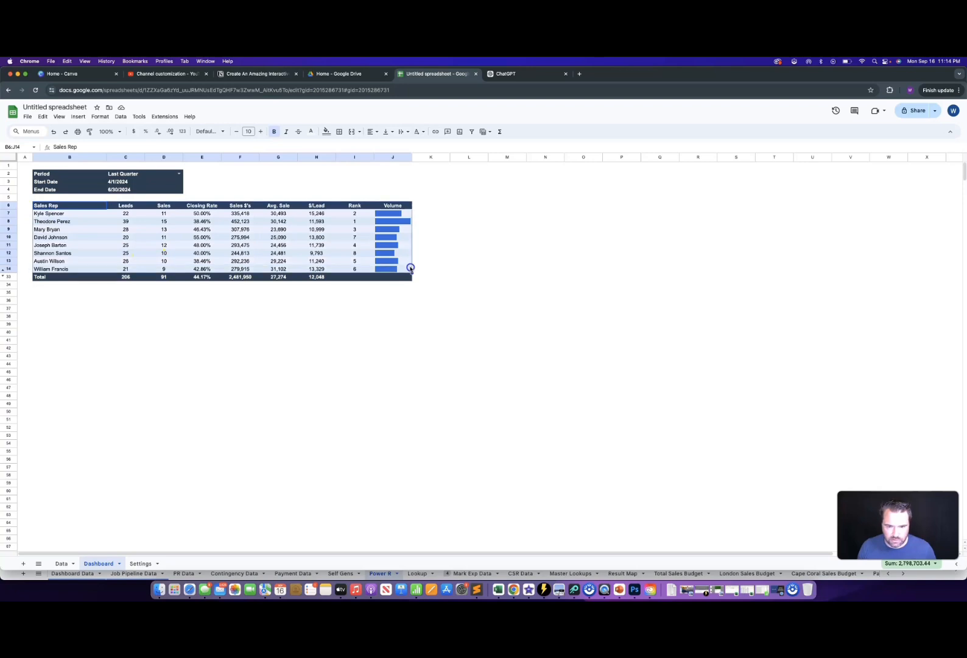
{"action": "left_click", "coordinate": [121, 116]}
{"action": "mouse_move", "coordinate": [151, 142]}
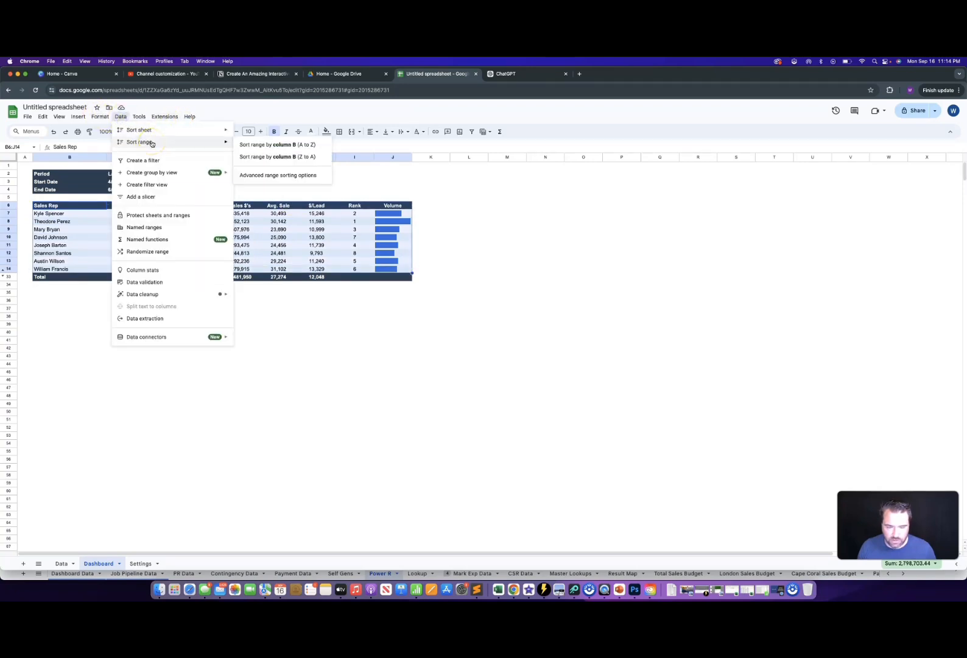
{"action": "left_click", "coordinate": [278, 175]}
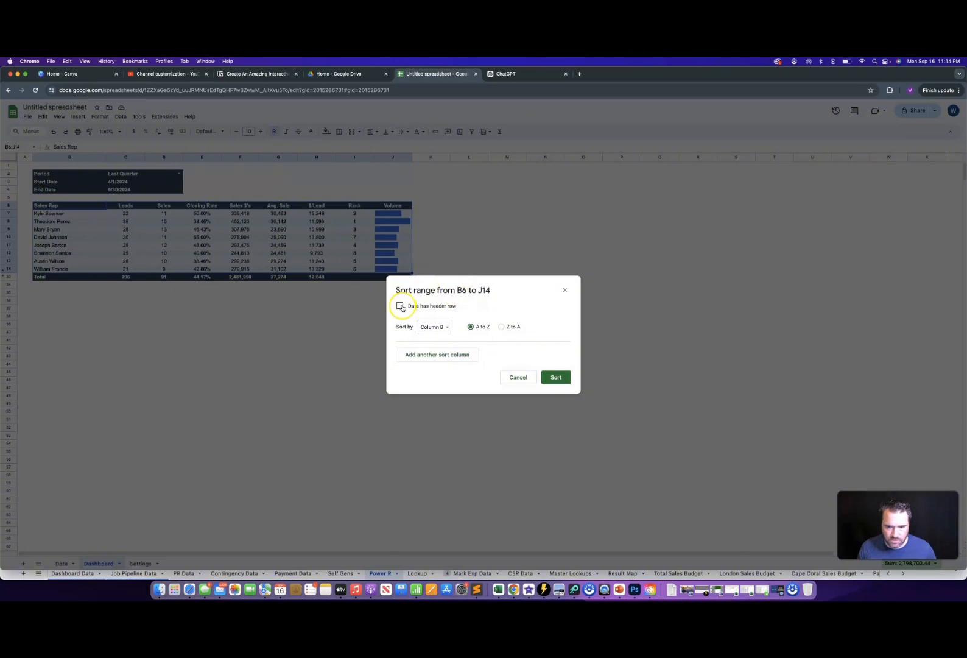
{"action": "left_click", "coordinate": [444, 327]}
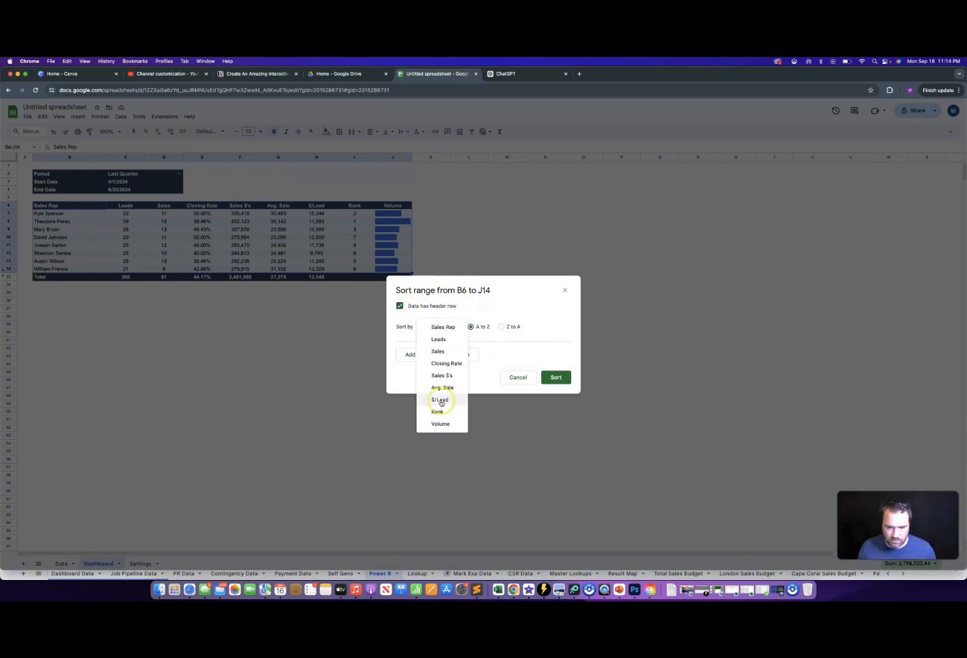
{"action": "left_click", "coordinate": [442, 411]}
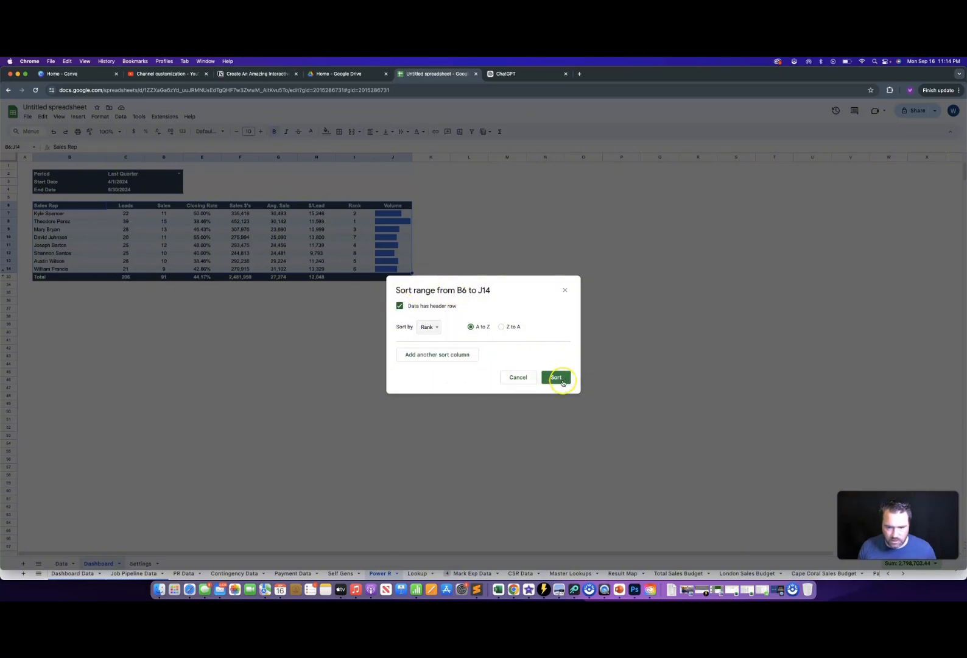
{"action": "left_click", "coordinate": [556, 378]}
{"action": "left_click", "coordinate": [316, 316]}
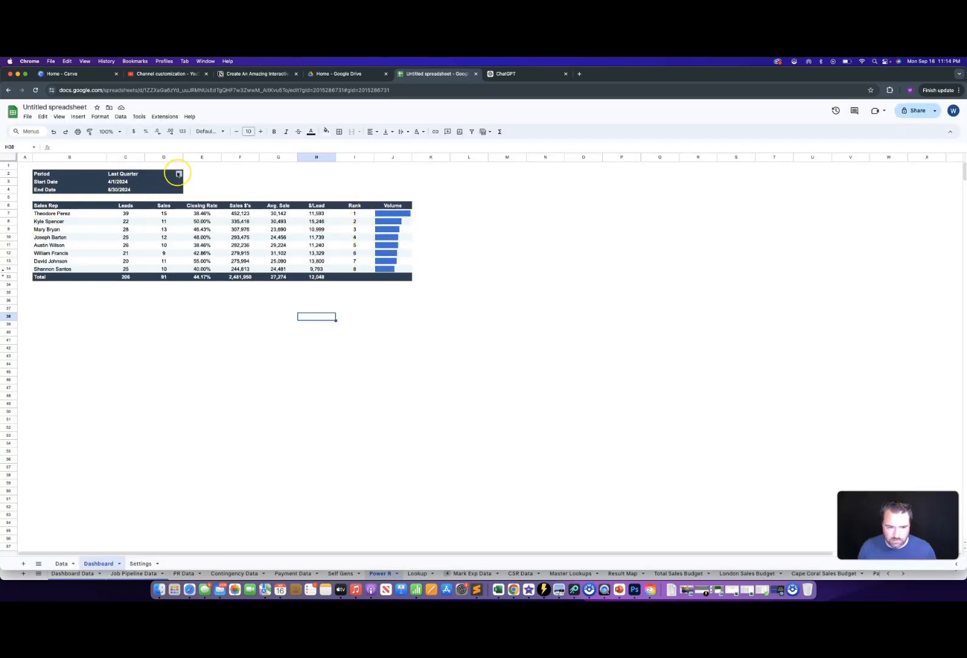
- Change the period to This Year and re-sort B6:J14 by Rank from A to Z with a header row
{"action": "left_click", "coordinate": [179, 174]}
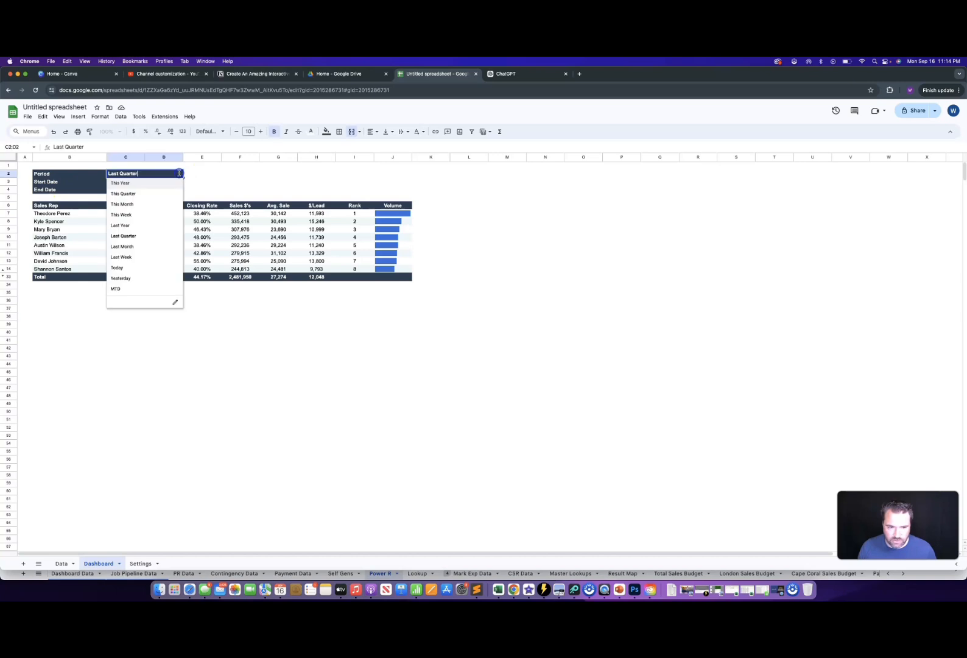
{"action": "left_click", "coordinate": [126, 184]}
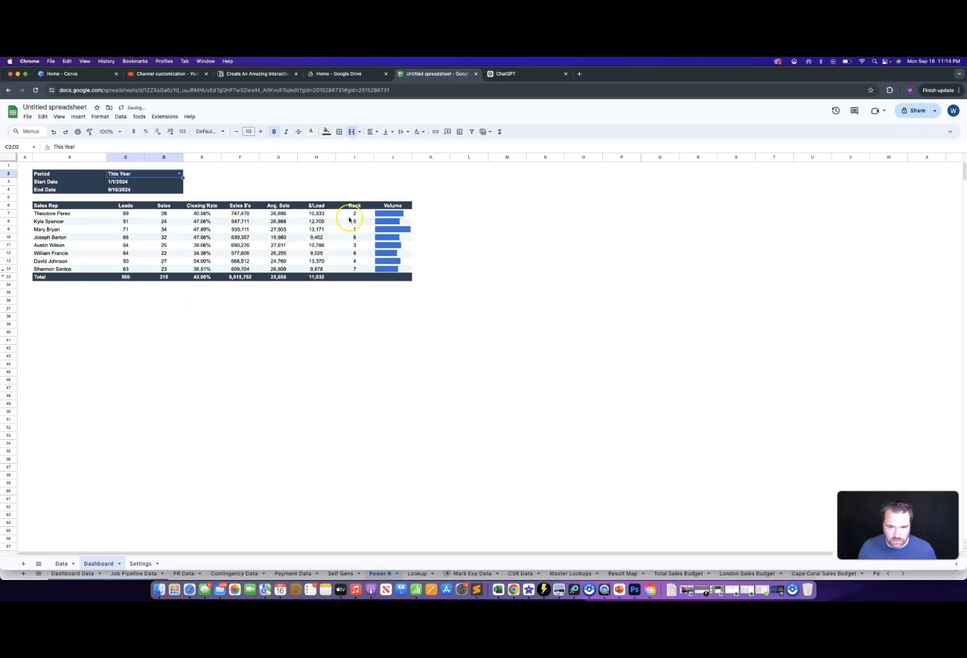
{"action": "left_click_drag", "start_coordinate": [41, 205], "coordinate": [394, 267]}
{"action": "left_click", "coordinate": [121, 116]}
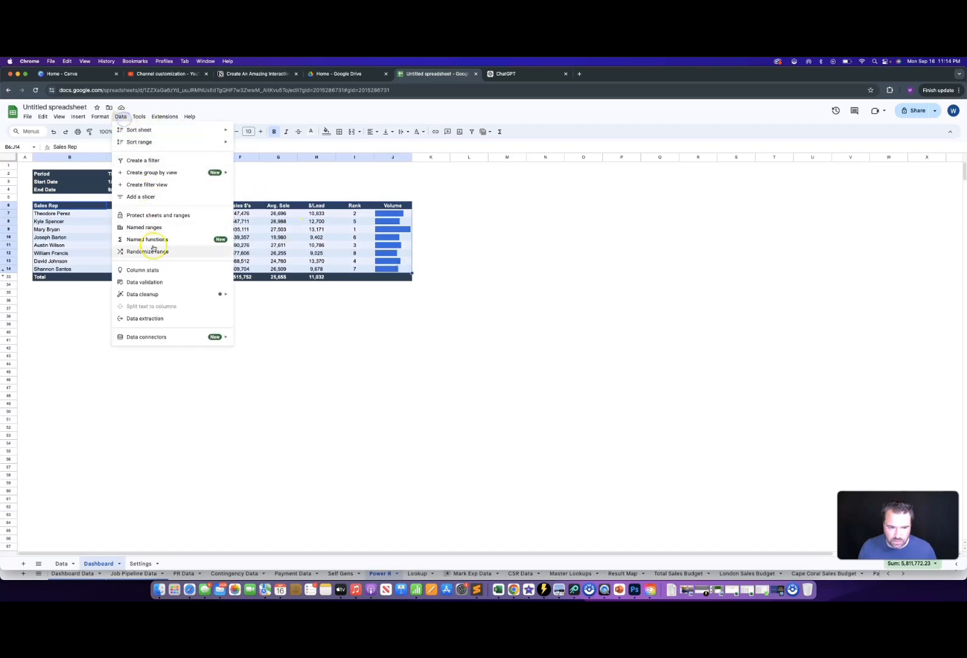
{"action": "mouse_move", "coordinate": [173, 144]}
{"action": "left_click", "coordinate": [277, 175]}
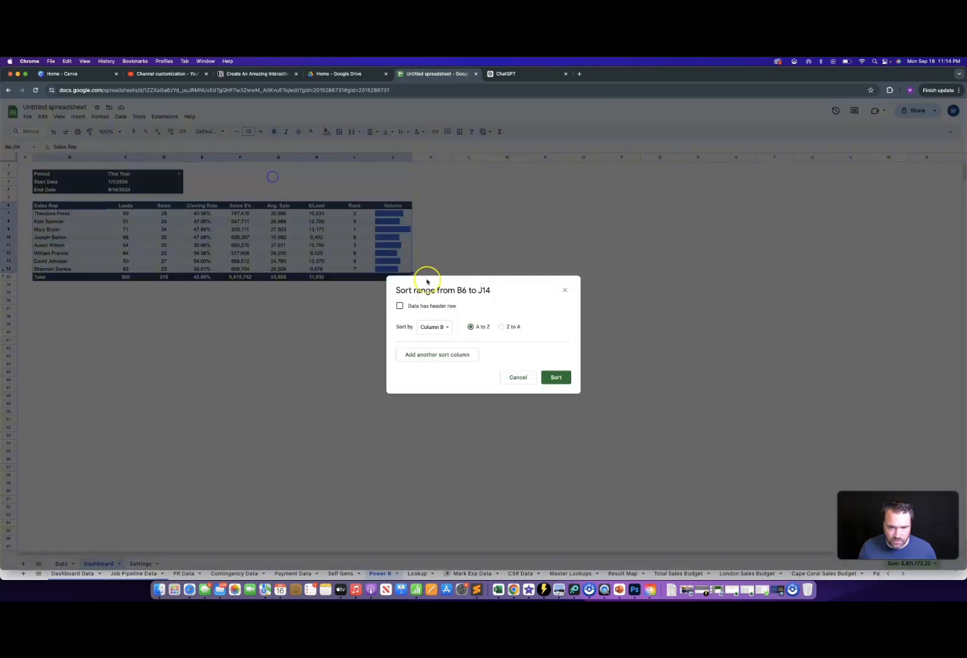
{"action": "left_click", "coordinate": [399, 306]}
{"action": "left_click", "coordinate": [445, 327]}
{"action": "left_click", "coordinate": [453, 411]}
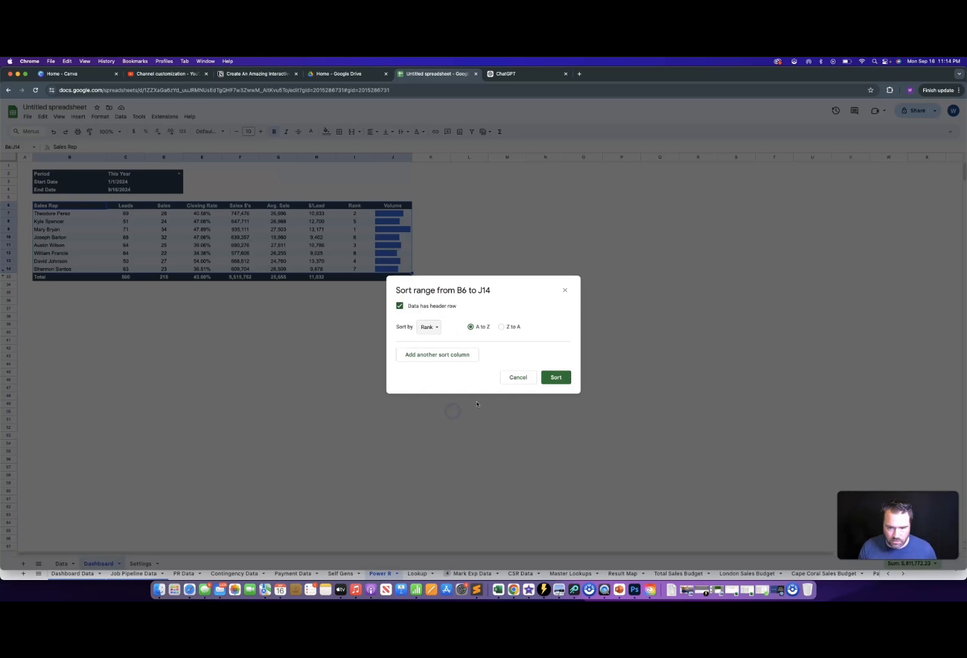
{"action": "left_click", "coordinate": [556, 377]}
{"action": "left_click", "coordinate": [381, 367]}
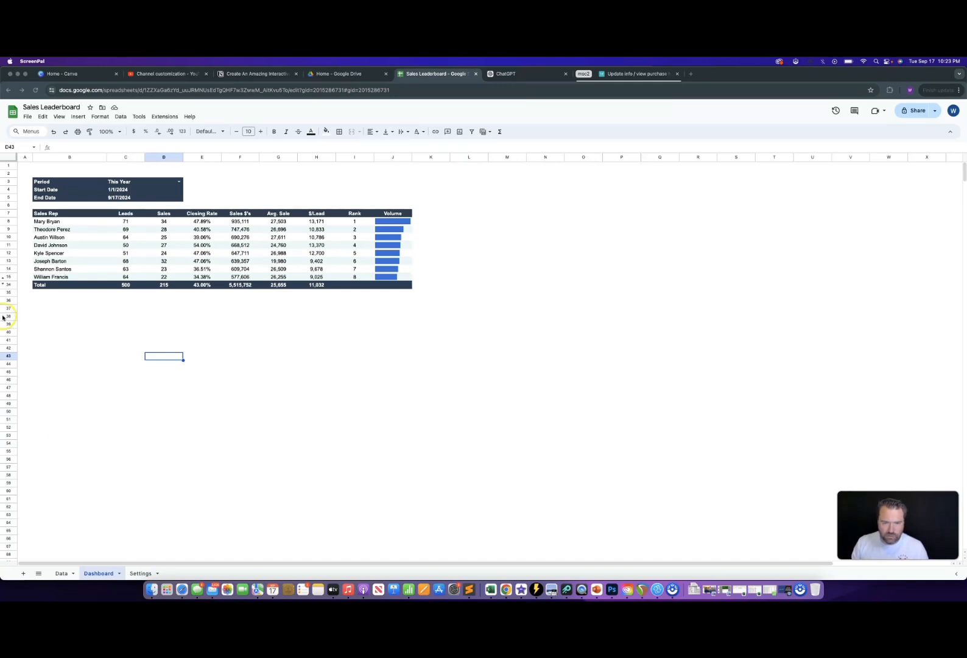
- Insert 7 blank rows above row 6, between the period block and the sales rep table
{"action": "left_click", "coordinate": [13, 204]}
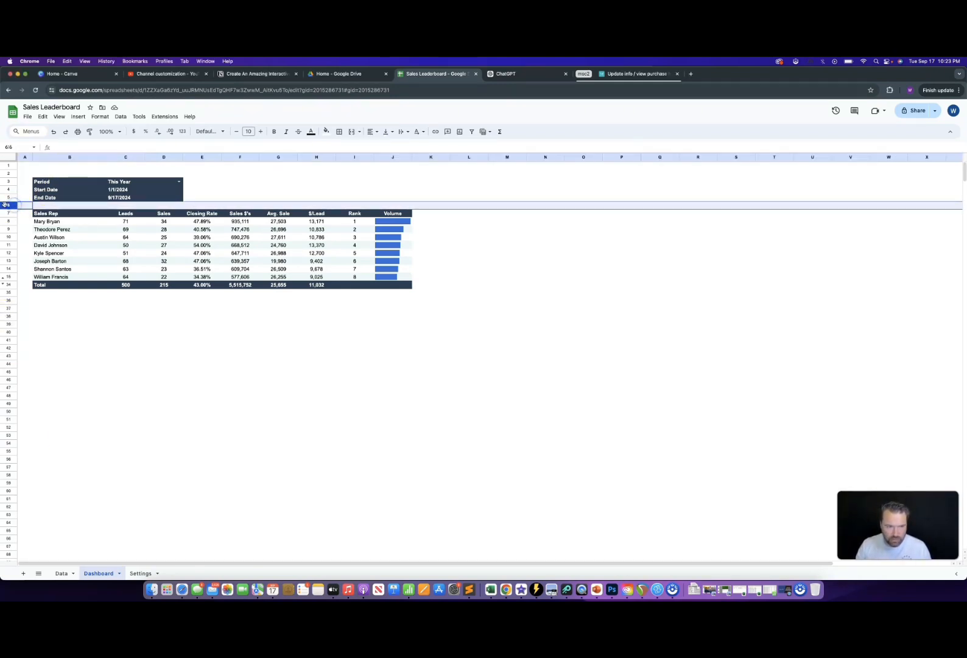
{"action": "key", "text": "shift+Down"}
{"action": "key", "text": "shift+Down"}
{"action": "key", "text": "shift+Down"}
{"action": "key", "text": "shift+Down"}
{"action": "key", "text": "shift+Down"}
{"action": "key", "text": "shift+Down"}
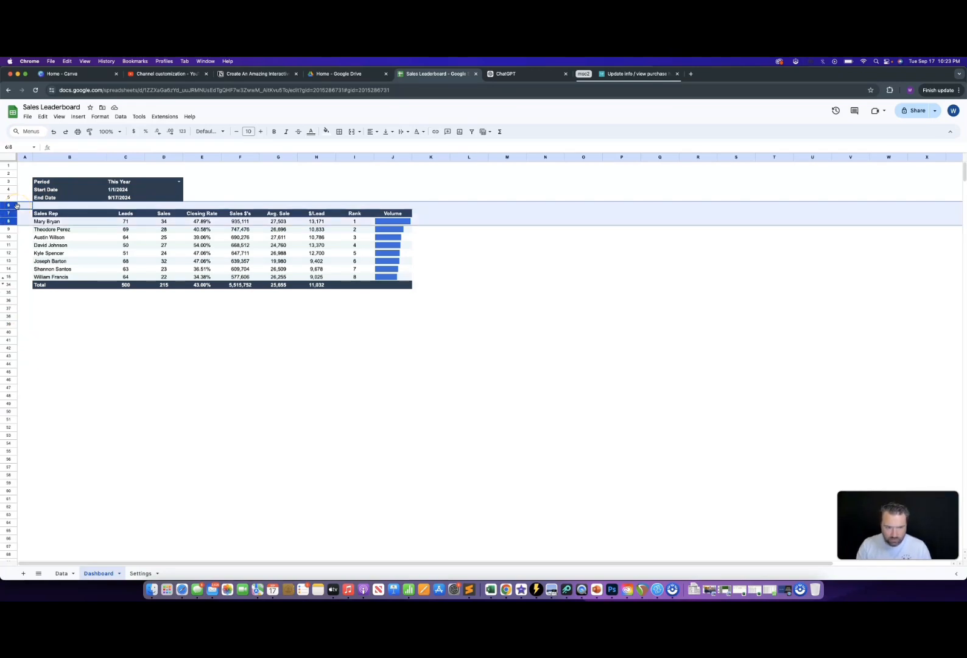
{"action": "right_click", "coordinate": [88, 217]}
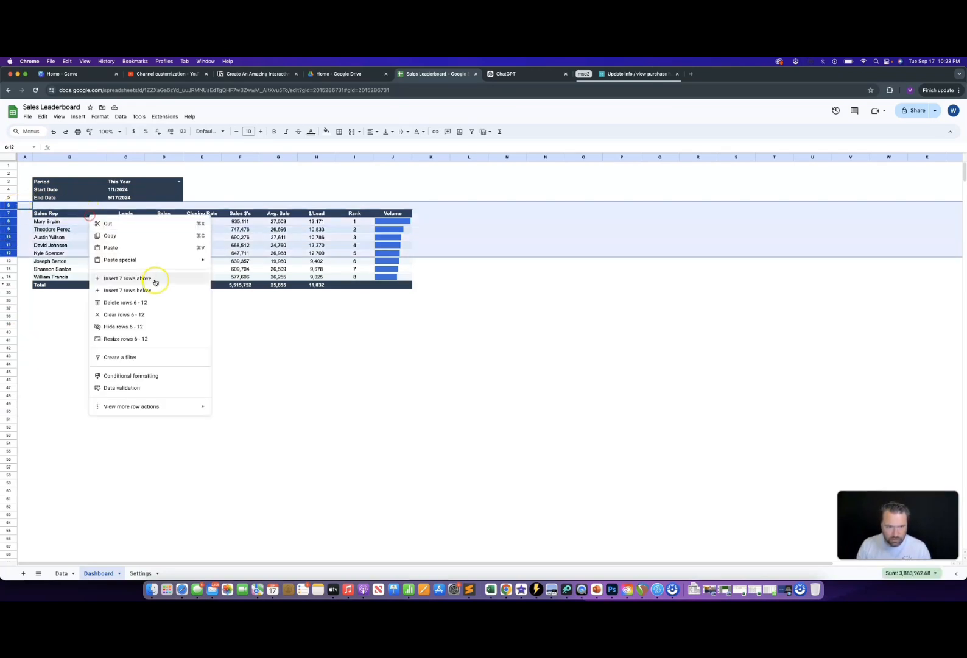
{"action": "left_click", "coordinate": [155, 281]}
- Insert a new empty chart with the blank cell B8 as its starting data range
{"action": "left_click", "coordinate": [61, 222]}
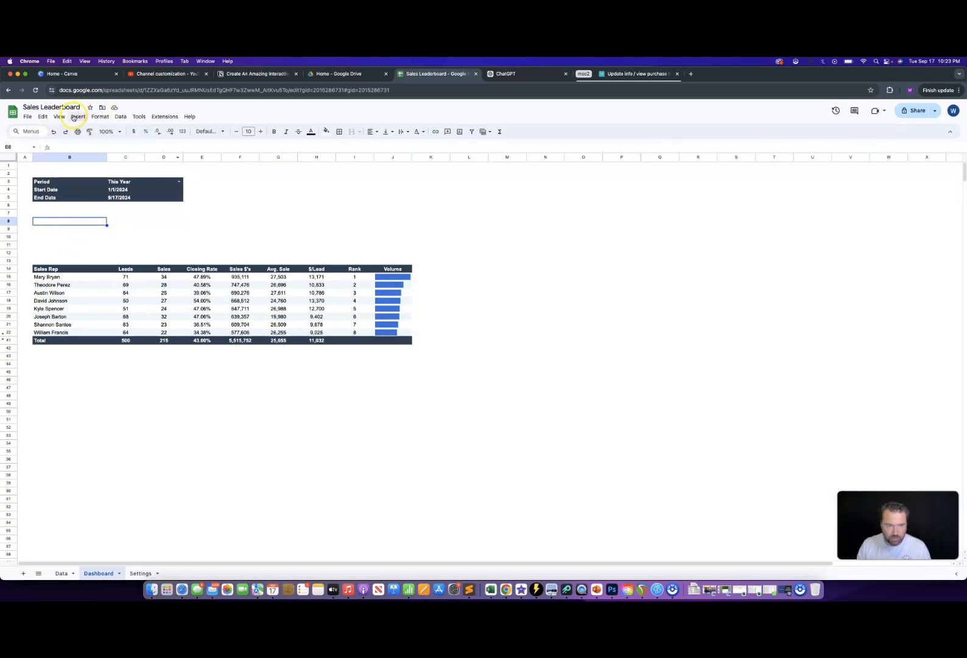
{"action": "left_click", "coordinate": [77, 116]}
{"action": "left_click", "coordinate": [88, 202]}
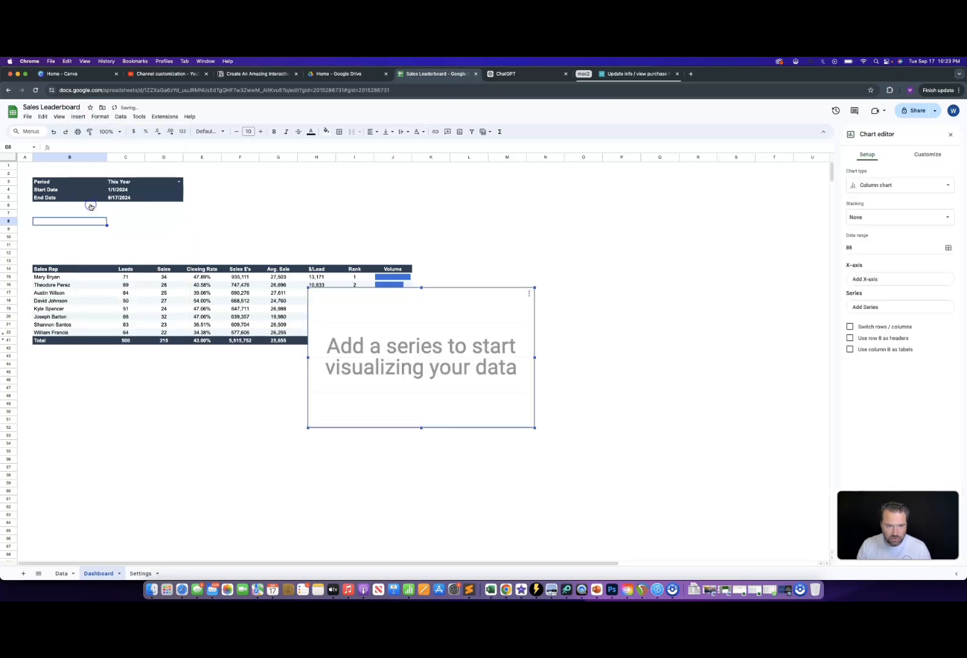
- Move the empty chart to the right of the sales rep table and change its type to Scorecard chart
{"action": "left_click_drag", "start_coordinate": [466, 301], "coordinate": [557, 261]}
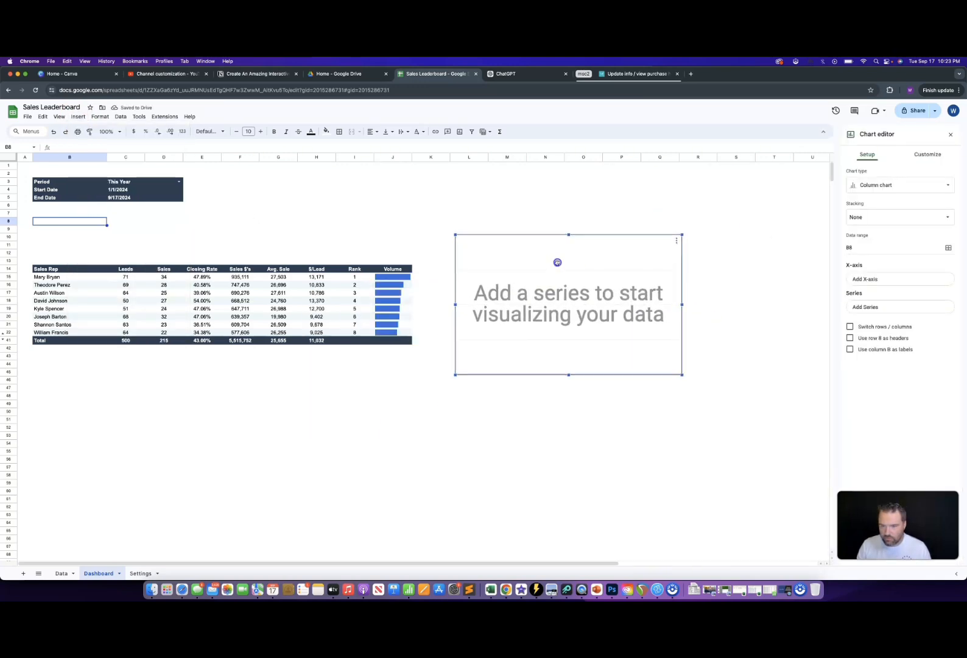
{"action": "left_click", "coordinate": [898, 184]}
{"action": "scroll", "coordinate": [886, 290], "scroll_direction": "down", "scroll_amount": 1}
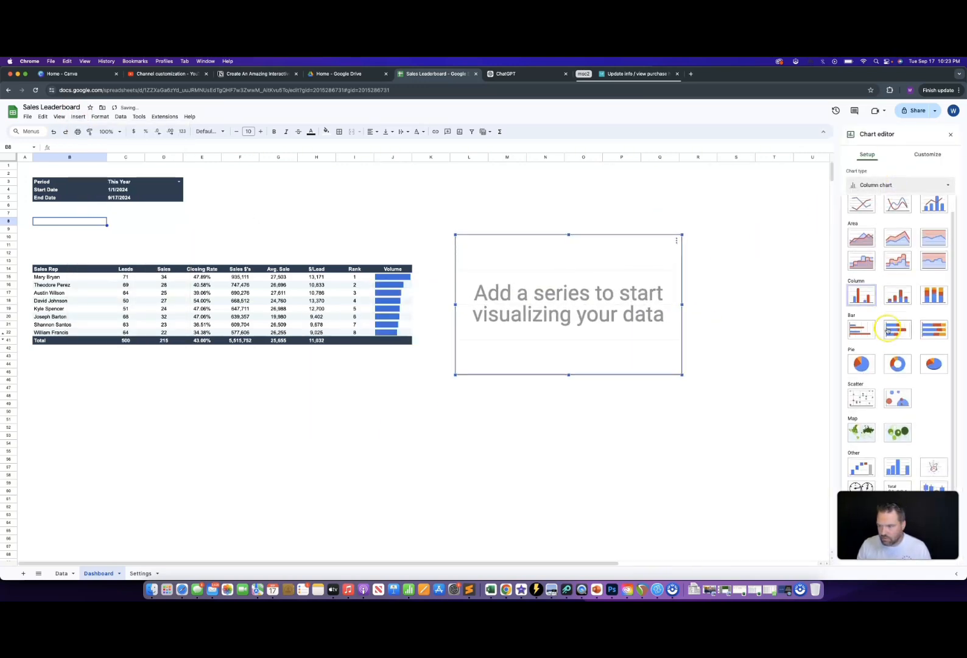
{"action": "left_click", "coordinate": [894, 486]}
- Set the scorecard's key value to the Sales $'s range F15:F22 on the Dashboard sheet
{"action": "left_click", "coordinate": [886, 247]}
{"action": "left_click", "coordinate": [475, 332]}
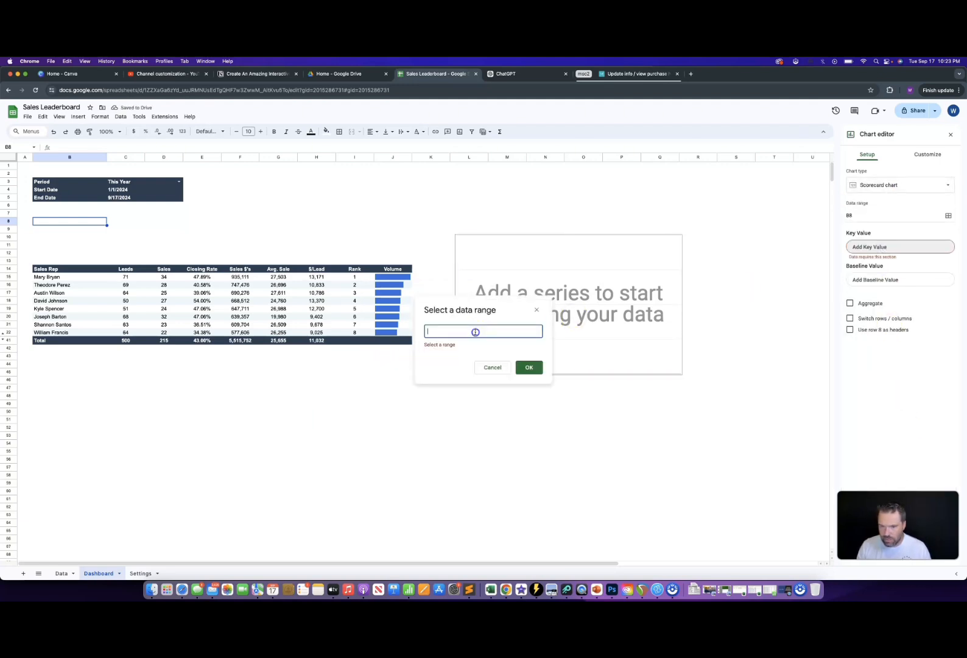
{"action": "left_click", "coordinate": [420, 331]}
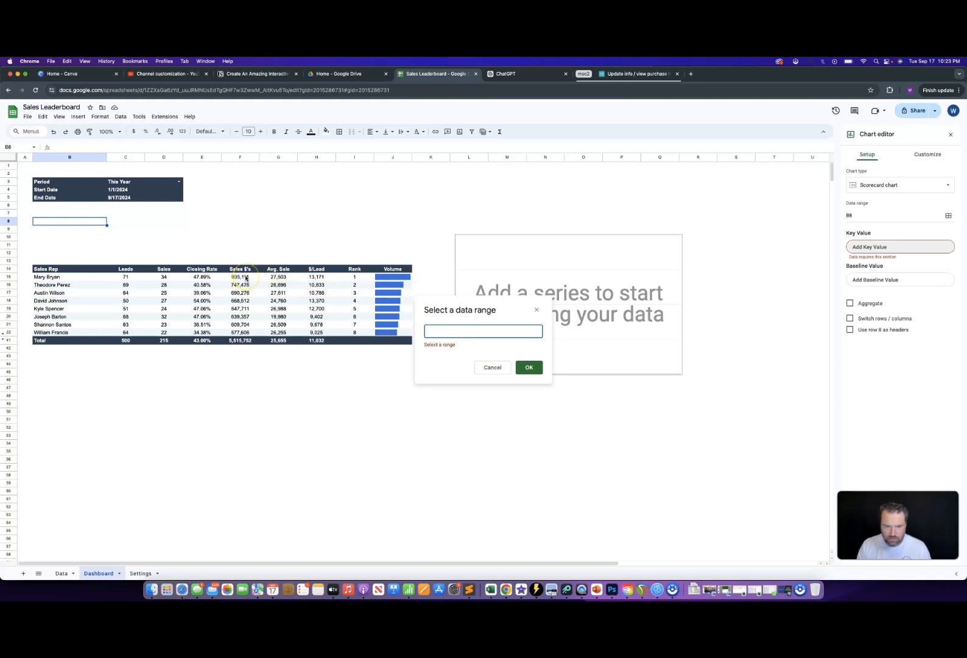
{"action": "left_click_drag", "start_coordinate": [245, 276], "coordinate": [245, 333]}
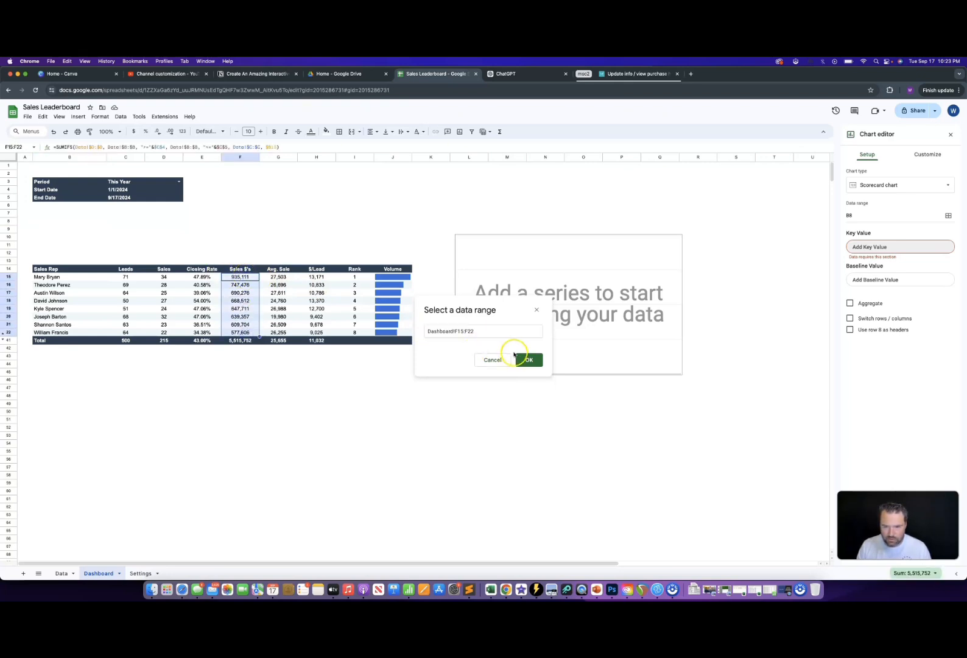
{"action": "left_click", "coordinate": [535, 361]}
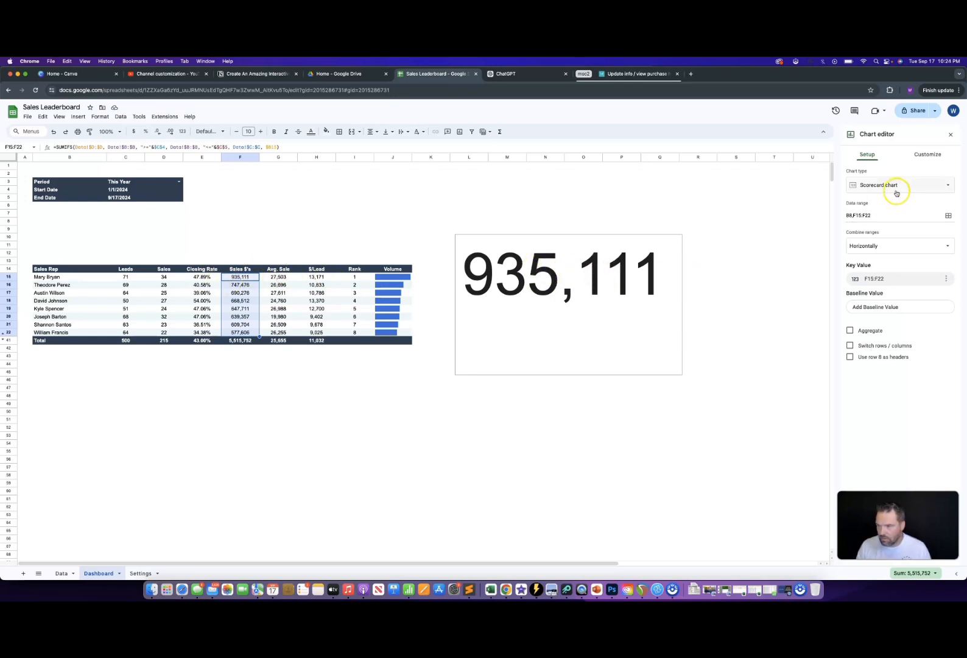
- Give the scorecard the custom dark navy background and a light grey border
{"action": "left_click", "coordinate": [931, 155]}
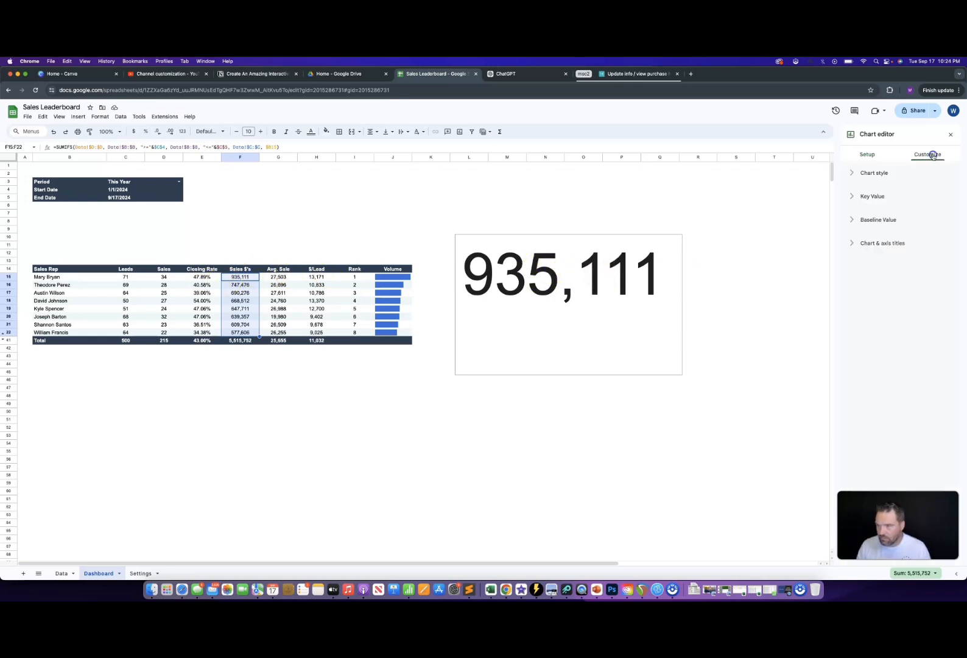
{"action": "left_click", "coordinate": [867, 174]}
{"action": "left_click", "coordinate": [866, 203]}
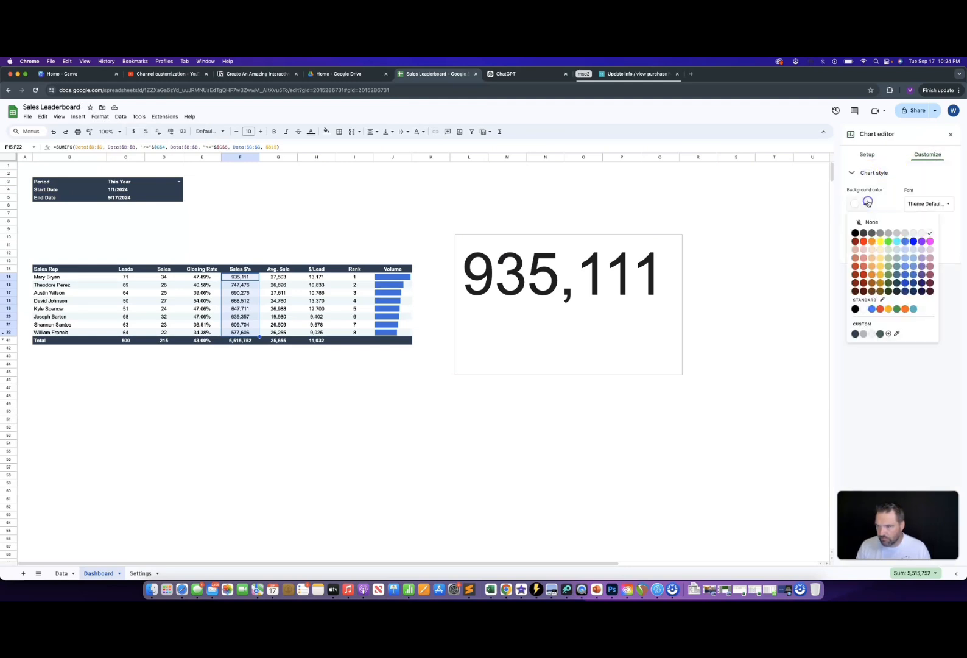
{"action": "left_click", "coordinate": [855, 333]}
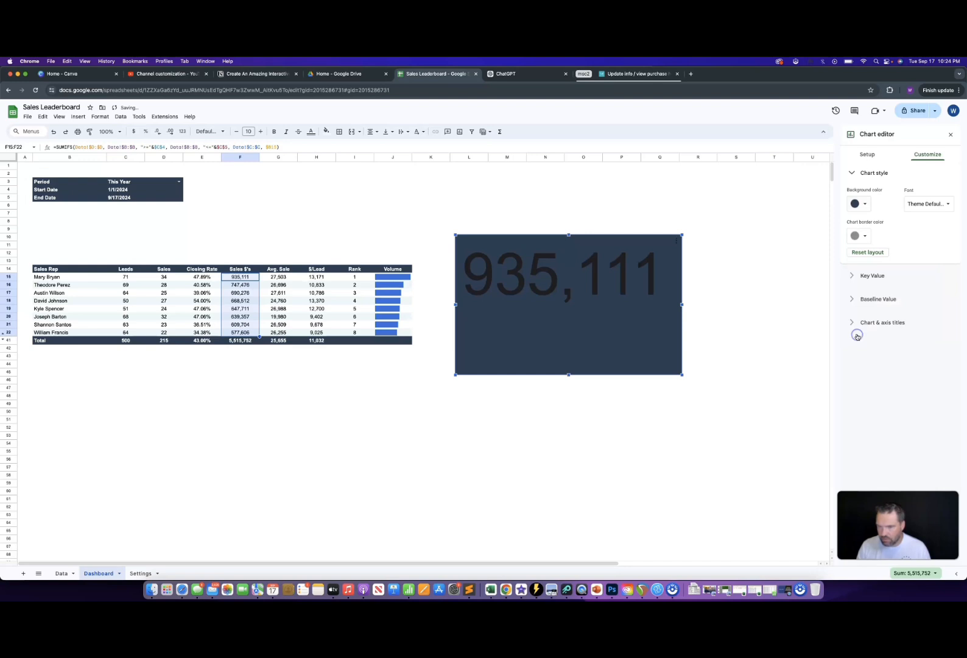
{"action": "left_click", "coordinate": [868, 235]}
{"action": "left_click", "coordinate": [912, 266]}
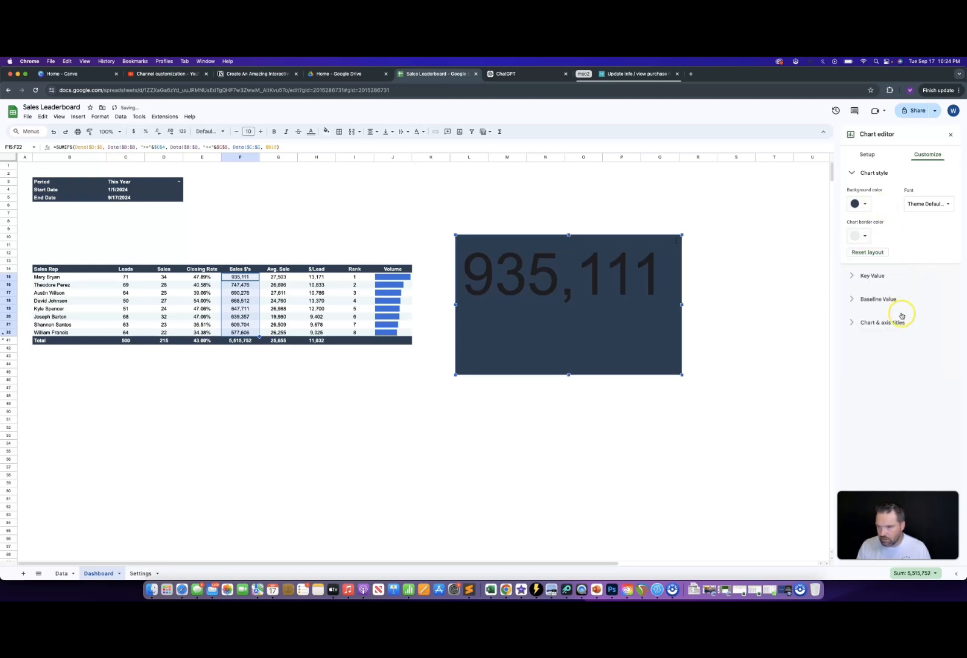
{"action": "left_click", "coordinate": [851, 172]}
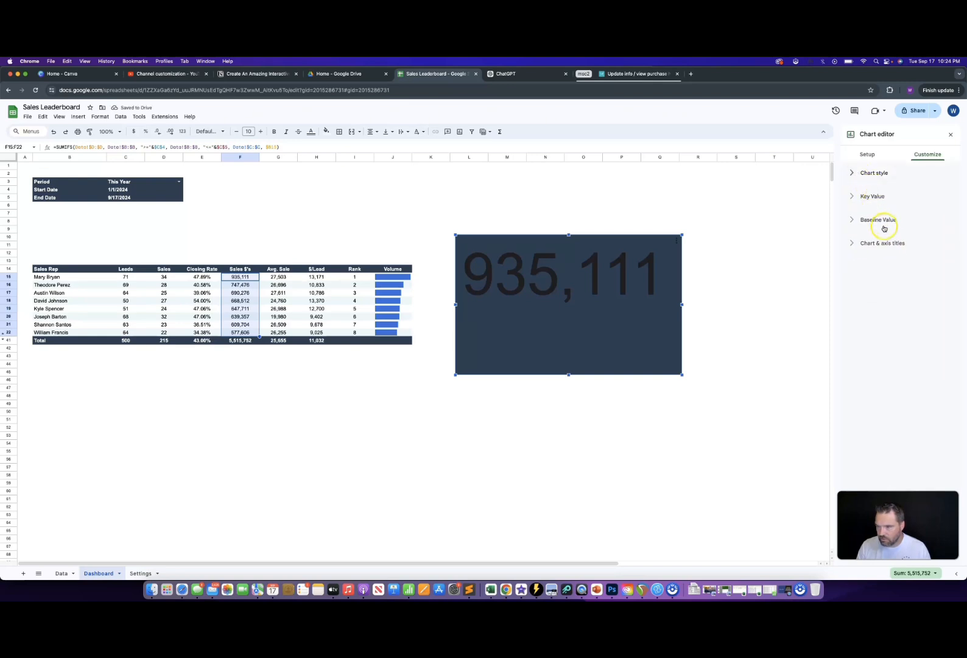
- Format the scorecard's key value as white, bold and centred
{"action": "left_click", "coordinate": [873, 197]}
{"action": "left_click", "coordinate": [916, 260]}
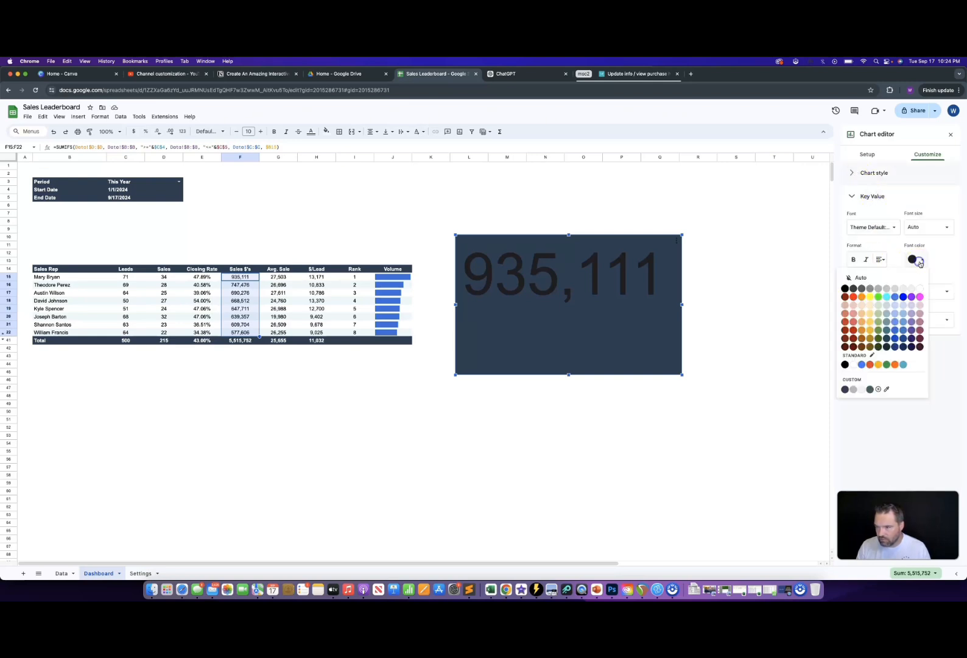
{"action": "left_click", "coordinate": [920, 290]}
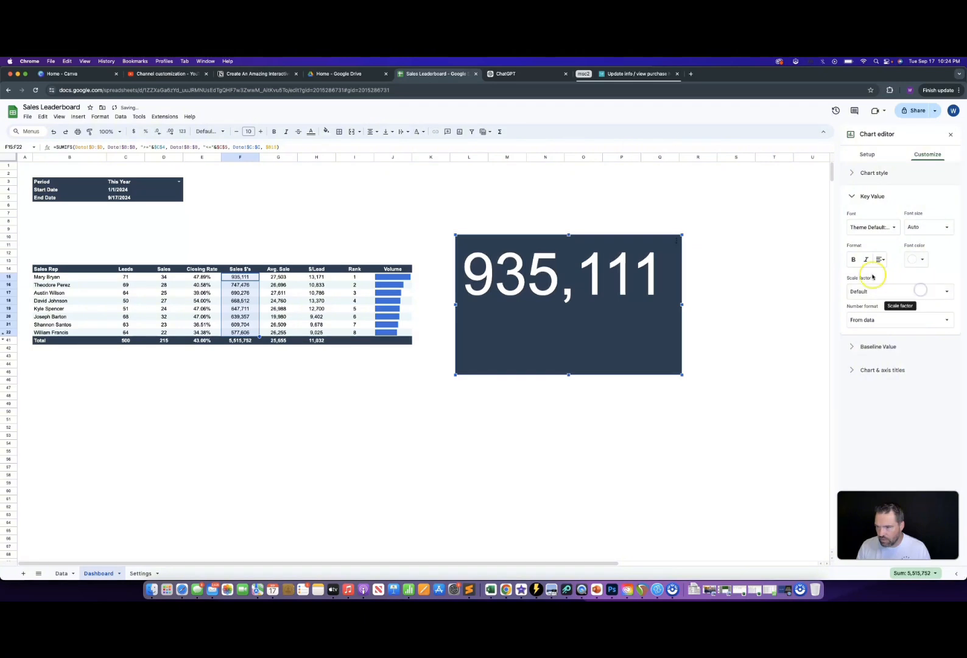
{"action": "left_click", "coordinate": [853, 260]}
{"action": "left_click", "coordinate": [880, 260]}
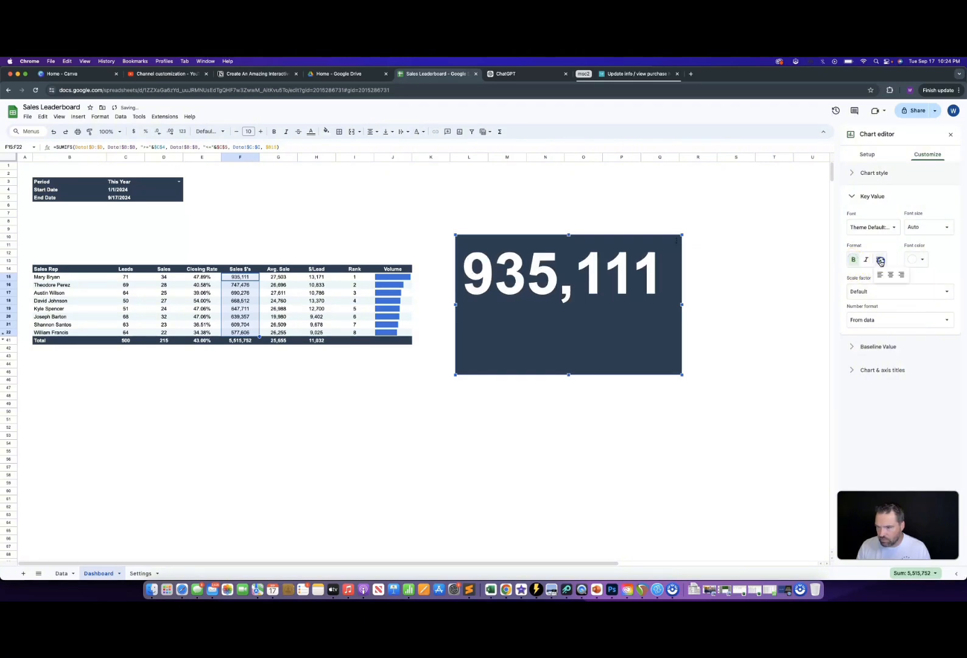
{"action": "left_click", "coordinate": [890, 275]}
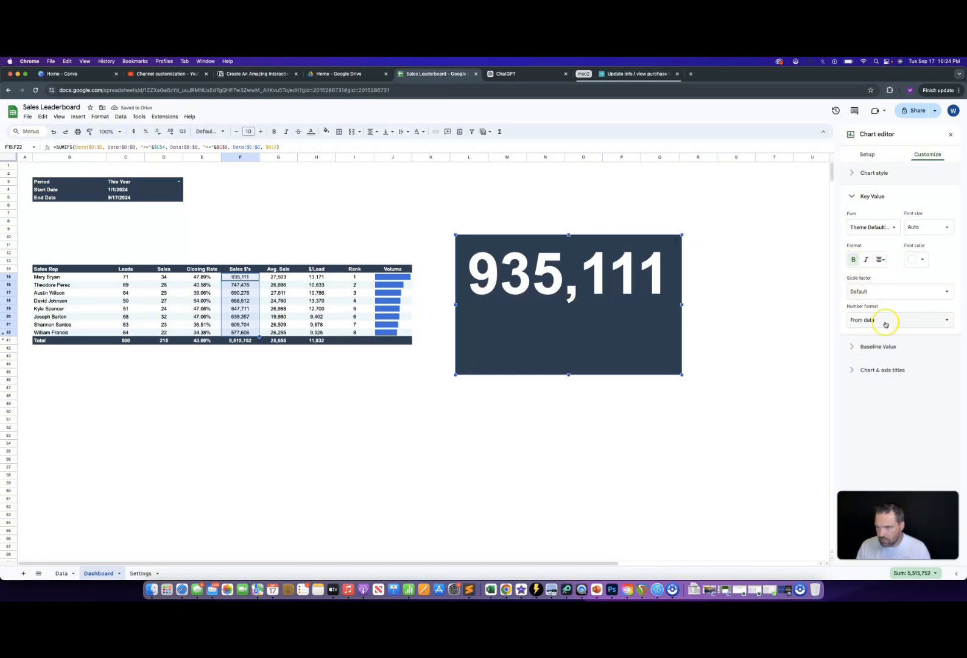
- Give the scorecard the chart title "Top Sales Volume"
{"action": "left_click", "coordinate": [868, 370]}
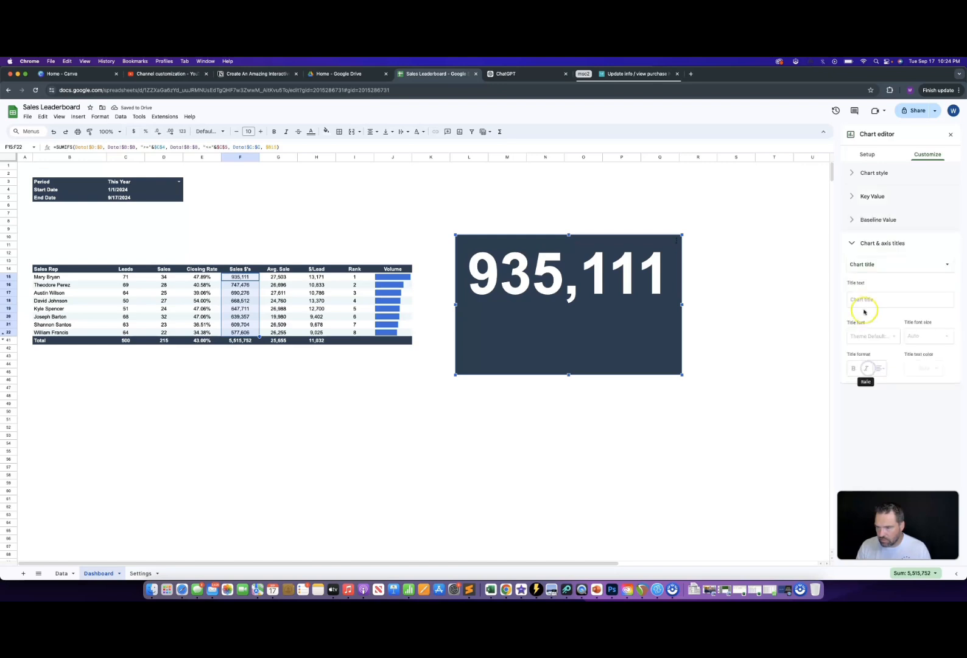
{"action": "left_click", "coordinate": [894, 300]}
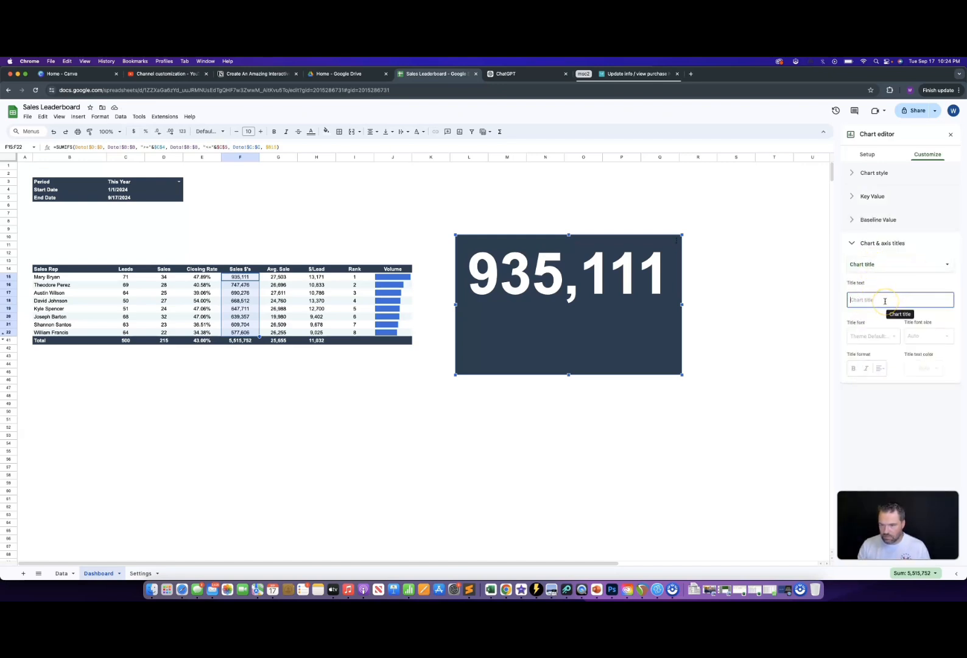
{"action": "type", "text": "T"}
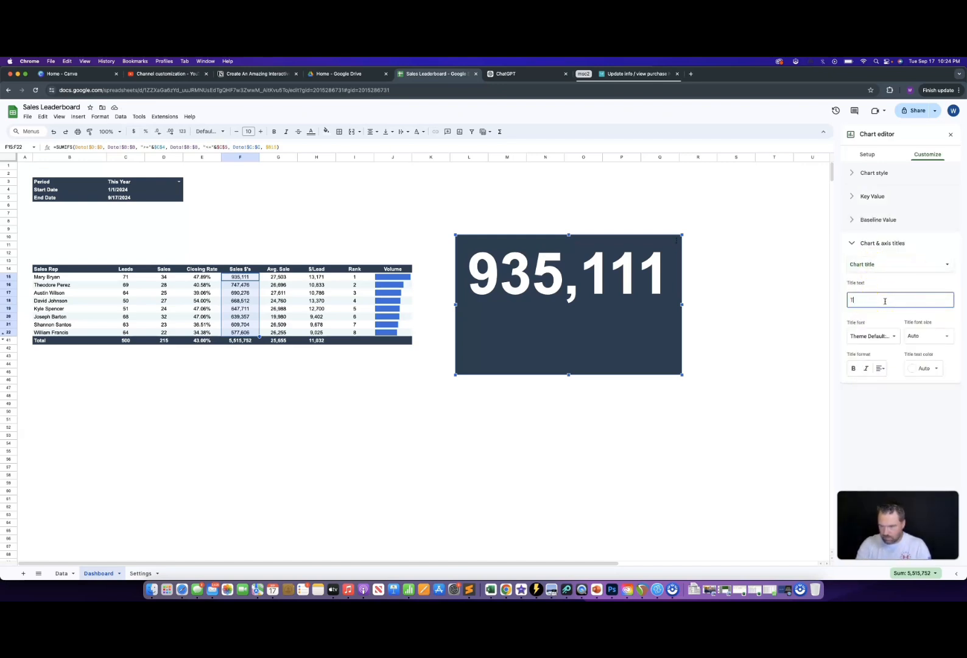
{"action": "type", "text": "op Sales Volume"}
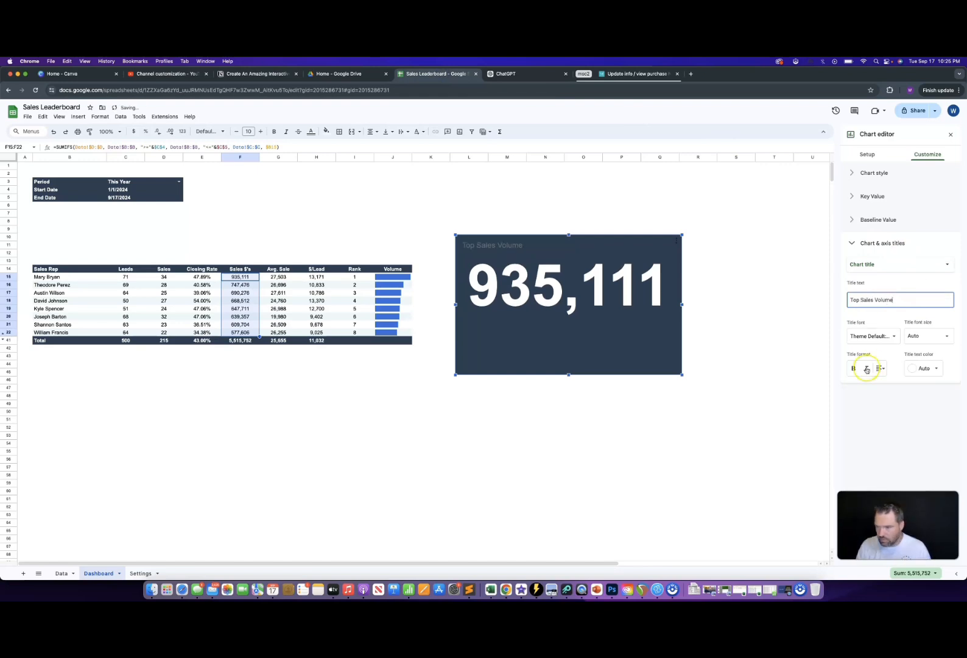
- Make the Top Sales Volume title bold, centred and white
{"action": "left_click", "coordinate": [854, 369]}
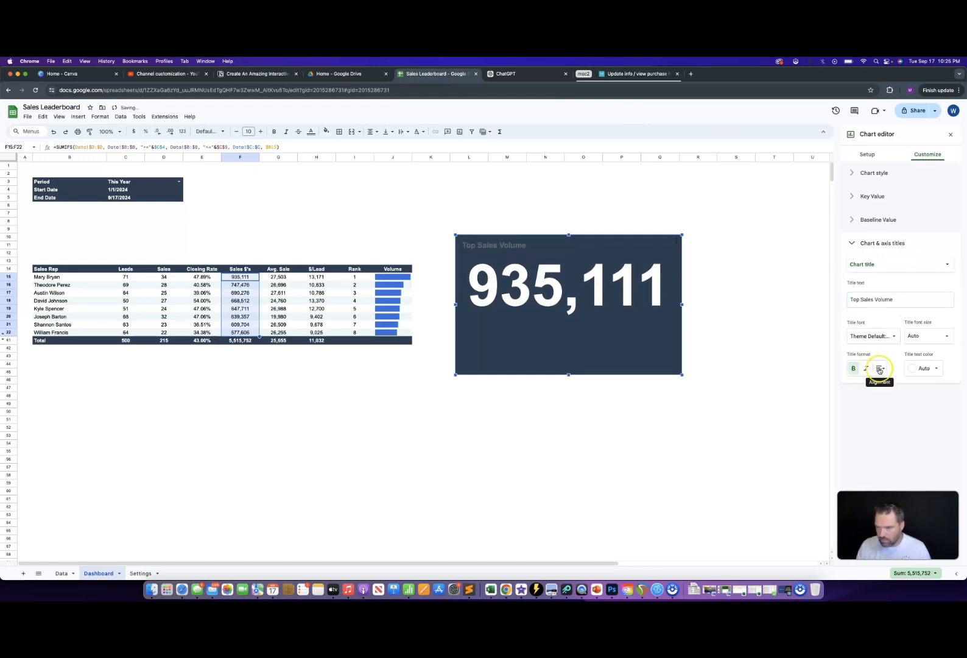
{"action": "left_click", "coordinate": [880, 368]}
{"action": "left_click", "coordinate": [891, 385]}
{"action": "left_click", "coordinate": [924, 368]}
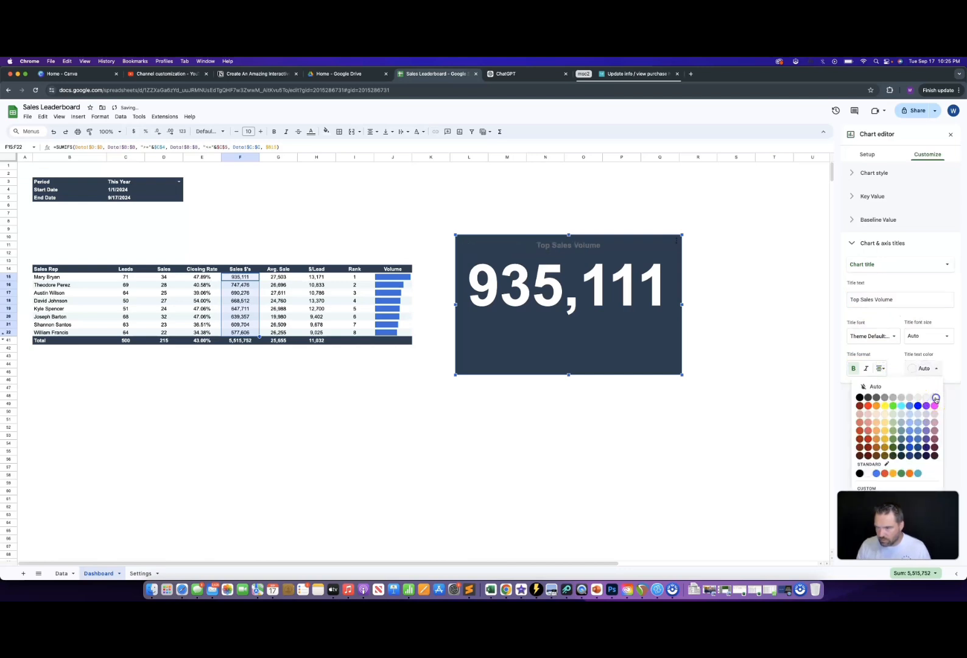
{"action": "left_click", "coordinate": [936, 398]}
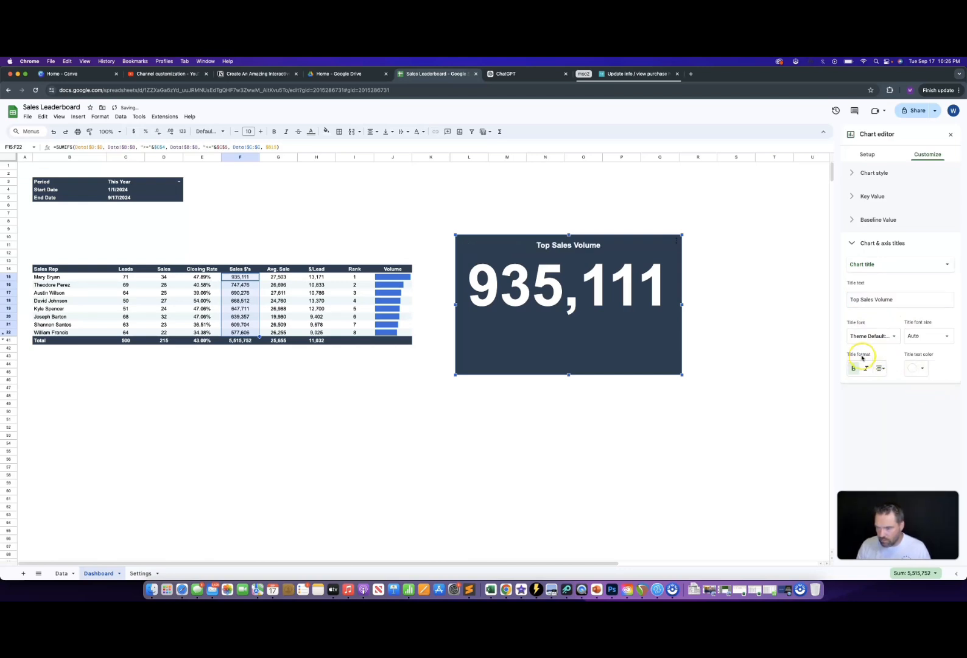
- Shrink the scorecard to about half its width and a third of its height, and set the key value font size to 50
{"action": "left_click_drag", "start_coordinate": [682, 375], "coordinate": [509, 279]}
{"action": "left_click", "coordinate": [874, 197]}
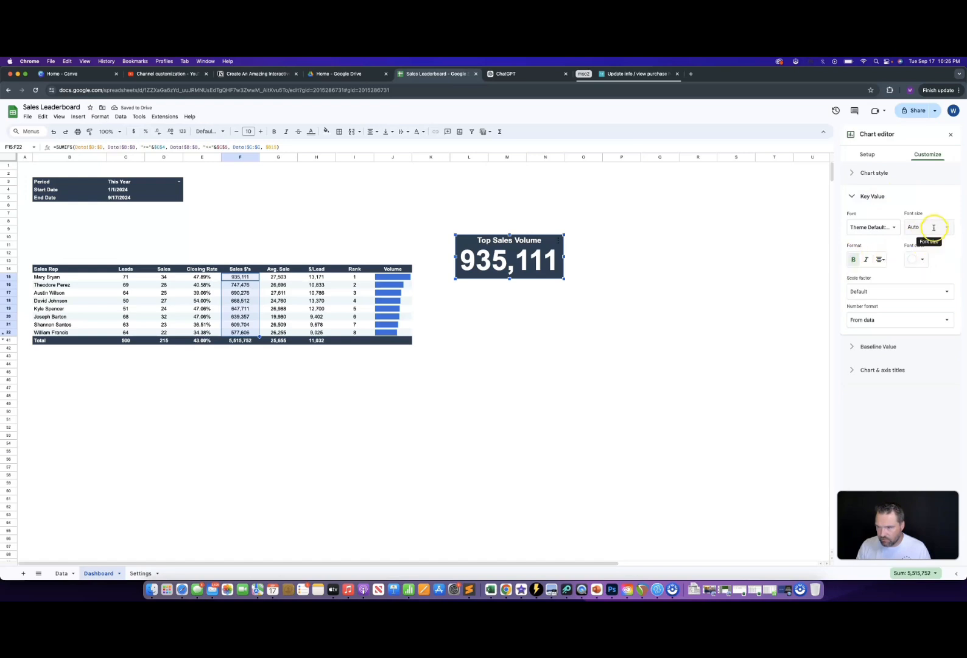
{"action": "left_click", "coordinate": [933, 228]}
{"action": "left_click", "coordinate": [924, 340]}
{"action": "left_click", "coordinate": [925, 227]}
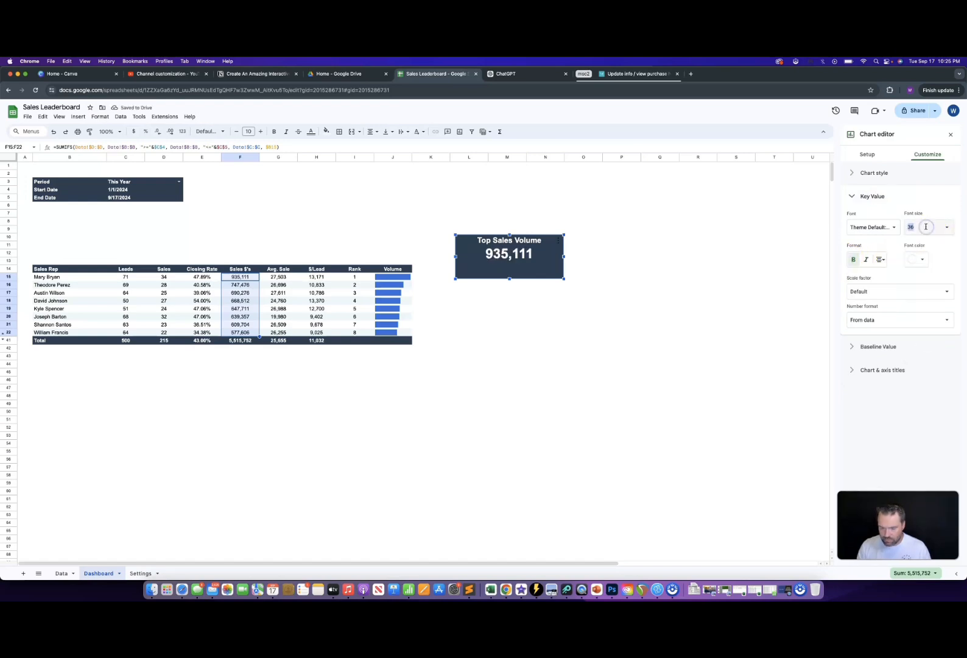
{"action": "type", "text": "40"}
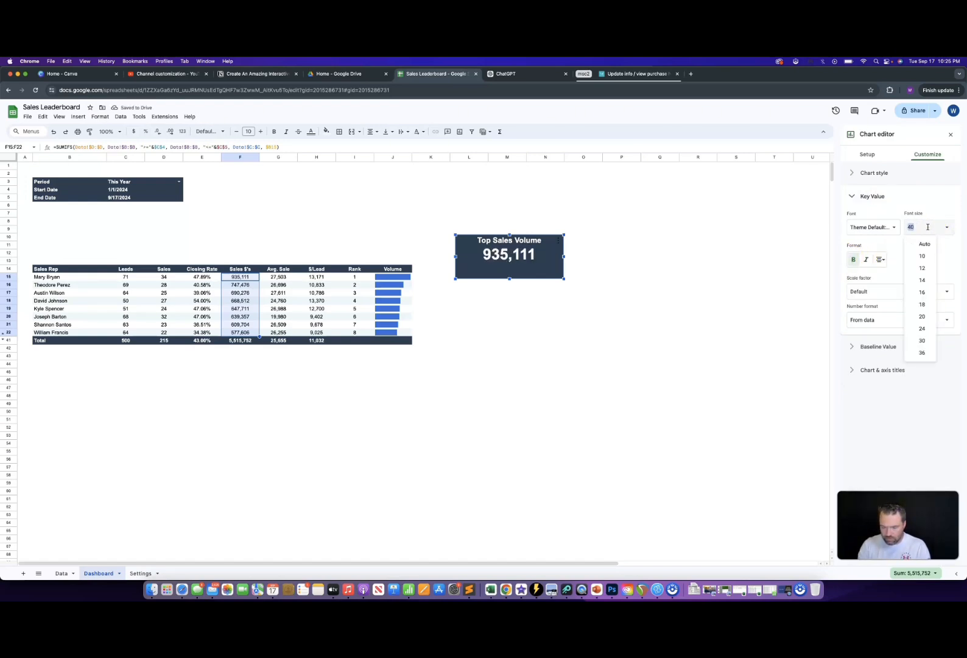
{"action": "type", "text": "50"}
{"action": "key", "text": "Return"}
- Reduce the scorecard slightly and place it in the blank rows between the period block and the sales rep table
{"action": "left_click", "coordinate": [604, 308]}
{"action": "left_click_drag", "start_coordinate": [509, 279], "coordinate": [189, 235]}
{"action": "left_click", "coordinate": [514, 251]}
{"action": "left_click", "coordinate": [268, 221]}
- Duplicate the Top Sales Volume scorecard and arrange the two side by side above the table, with the copy aligned to column B
{"action": "left_click", "coordinate": [174, 229]}
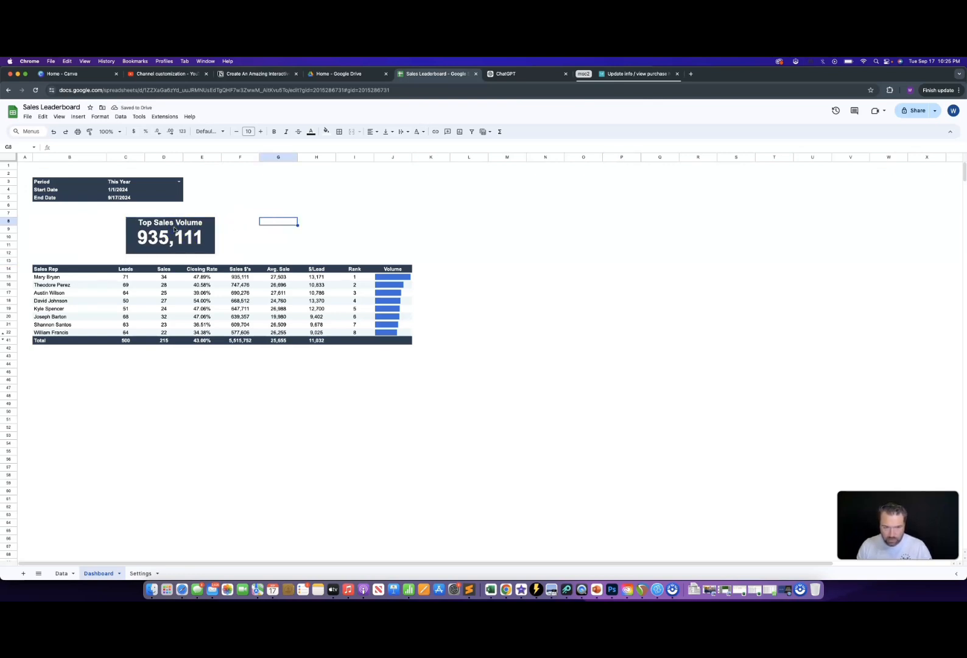
{"action": "key", "text": "super+c"}
{"action": "key", "text": "super+v"}
{"action": "left_click_drag", "start_coordinate": [335, 241], "coordinate": [96, 233]}
{"action": "left_click_drag", "start_coordinate": [179, 234], "coordinate": [195, 234]}
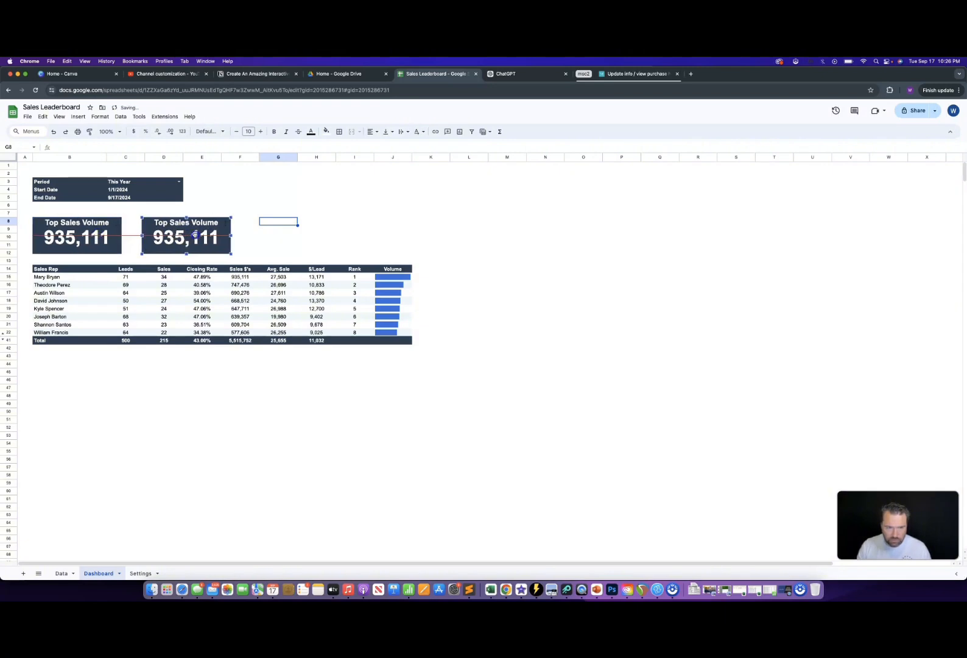
- Change the title of the scorecard at column B to "Total Sales"
{"action": "left_click", "coordinate": [71, 226]}
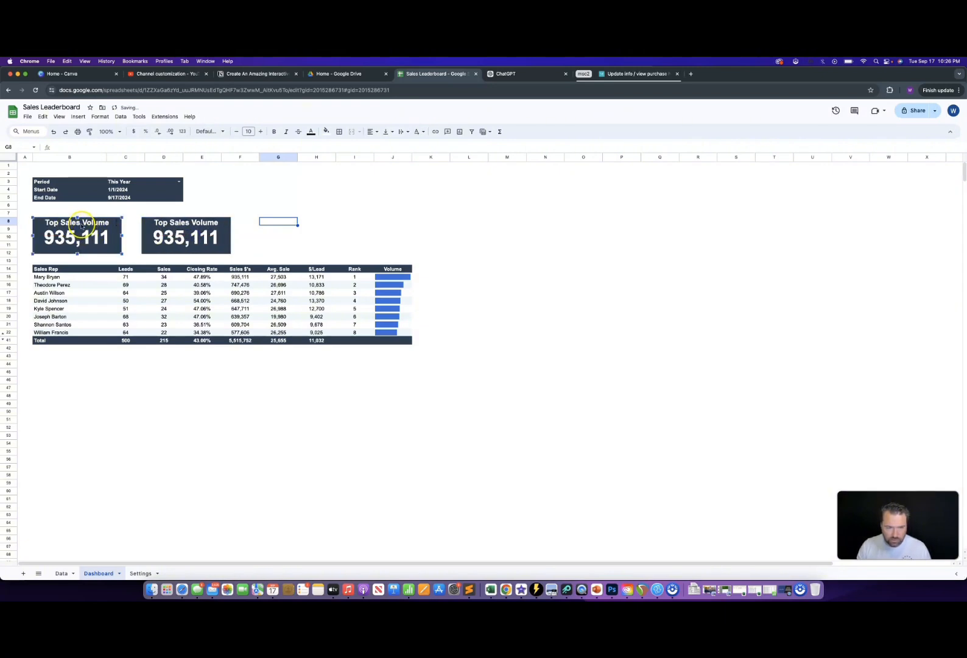
{"action": "double_click", "coordinate": [81, 224]}
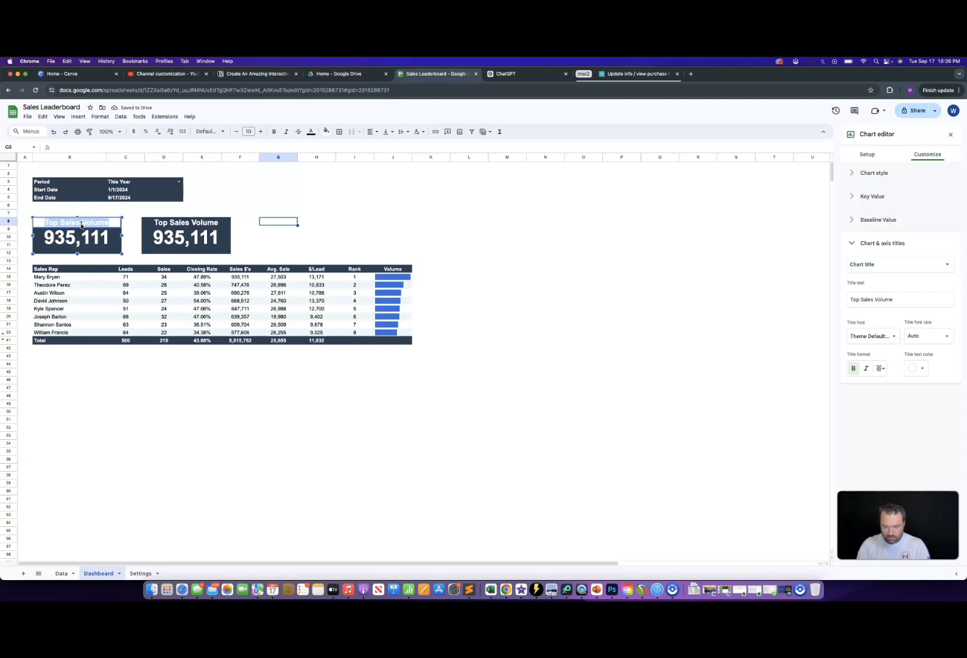
{"action": "key", "text": "BackSpace"}
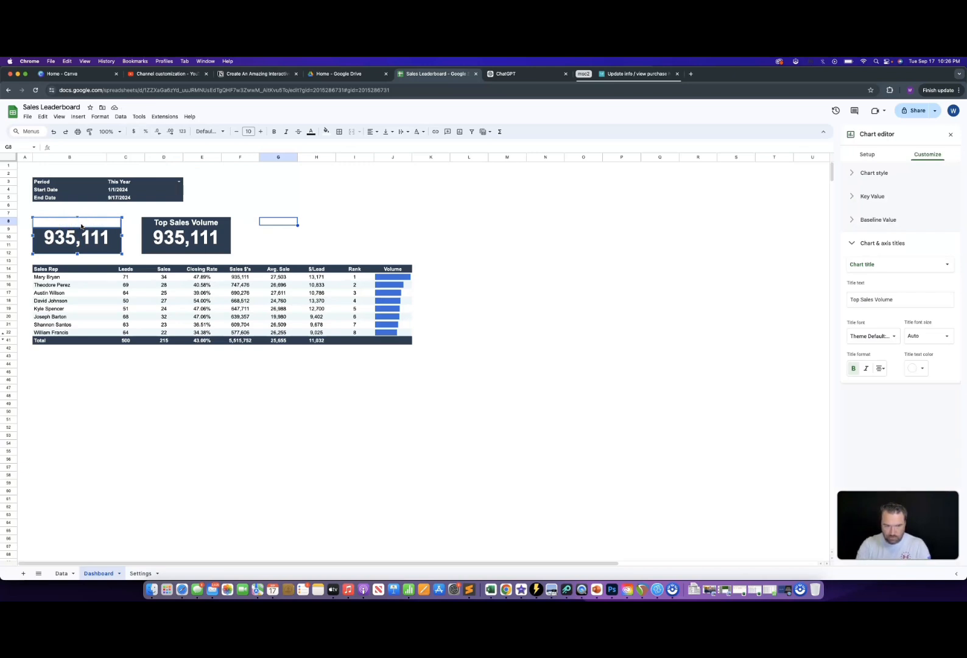
{"action": "type", "text": "Total Sales"}
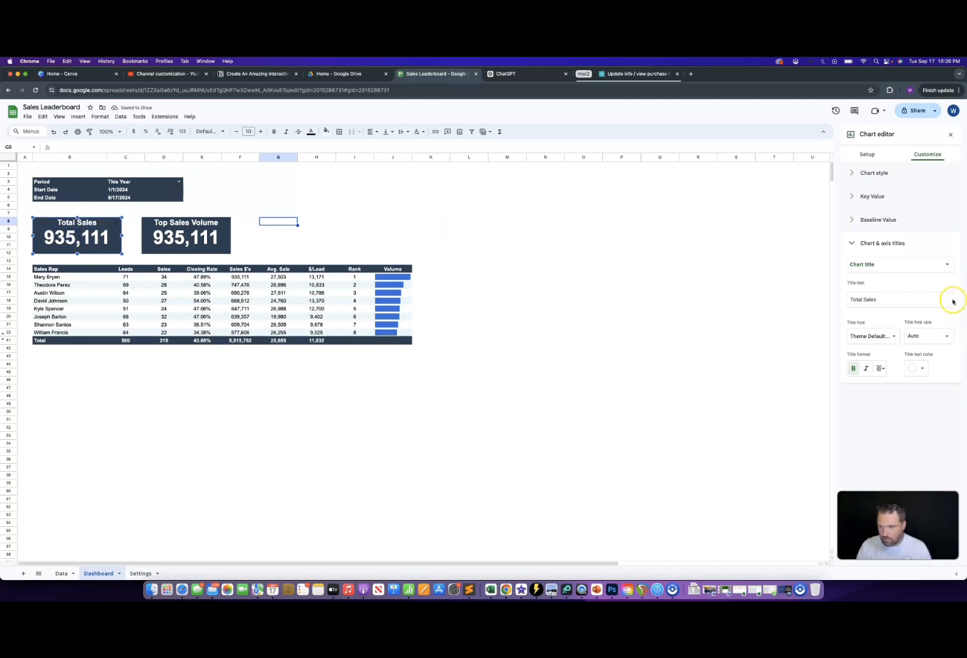
- Set the Total Sales scorecard's key value to cell F41, the Sales $'s figure in the Total row
{"action": "left_click", "coordinate": [872, 196]}
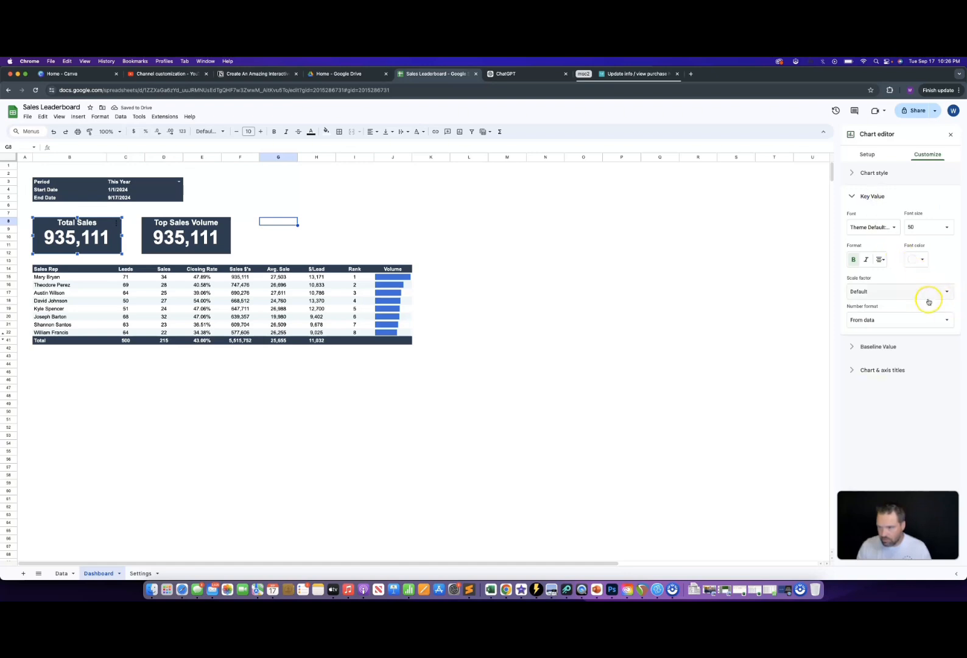
{"action": "left_click", "coordinate": [866, 154]}
{"action": "left_click", "coordinate": [909, 279]}
{"action": "left_click", "coordinate": [920, 293]}
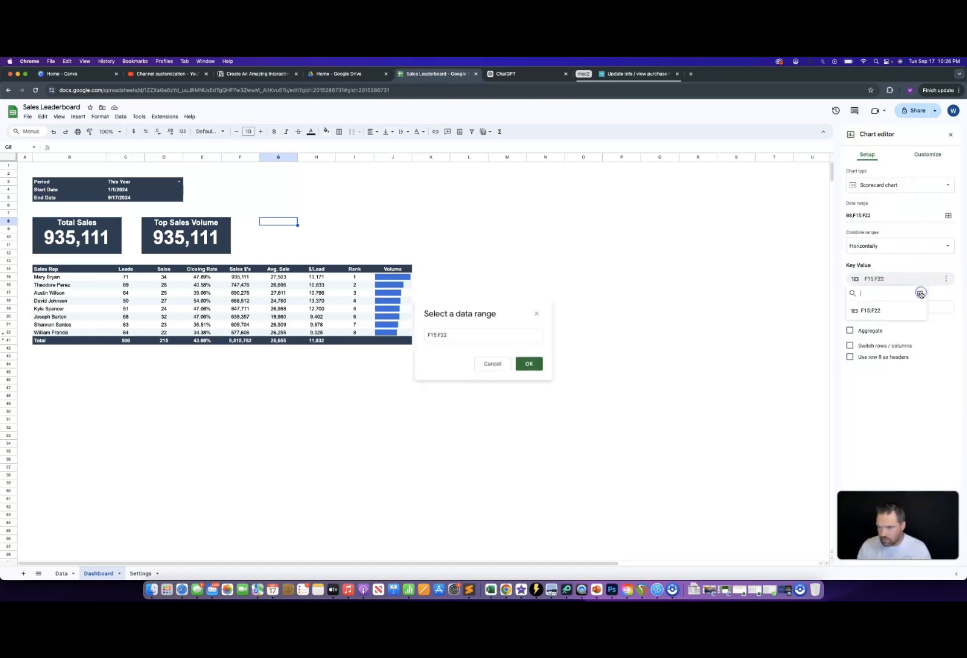
{"action": "left_click", "coordinate": [462, 335]}
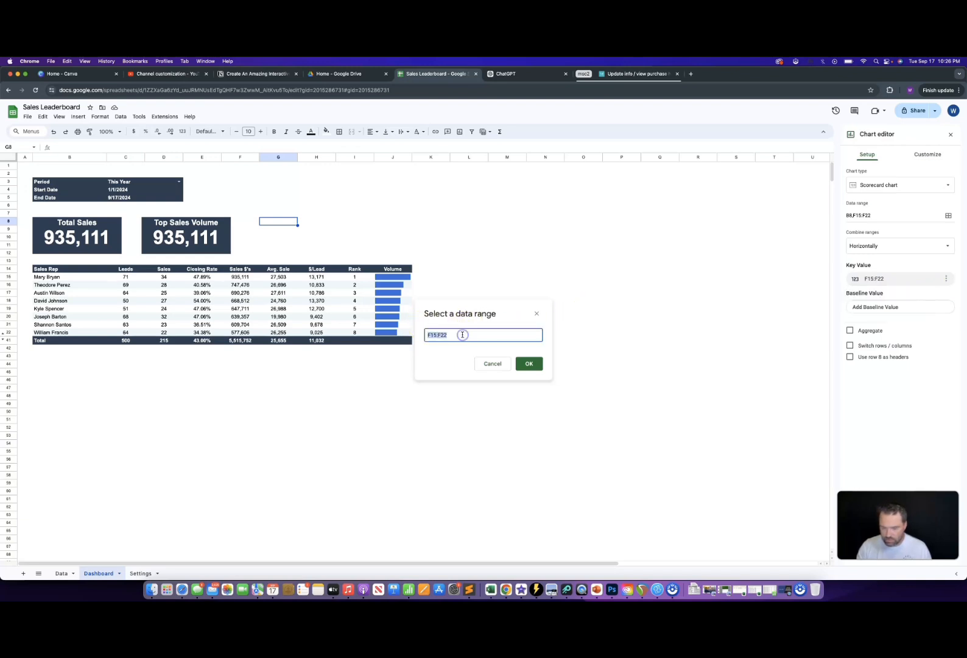
{"action": "key", "text": "BackSpace"}
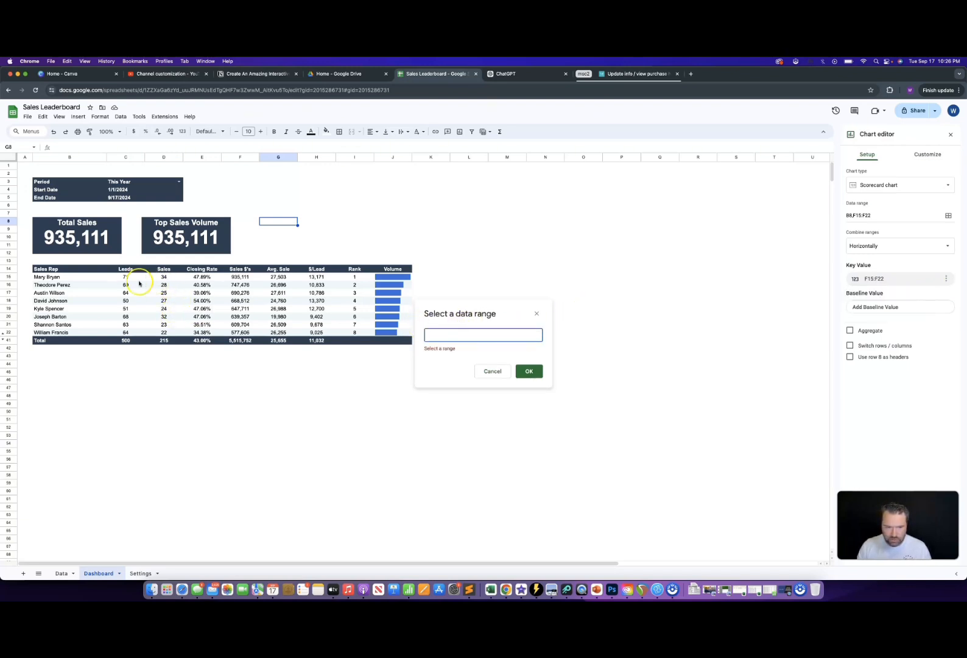
{"action": "left_click", "coordinate": [240, 340]}
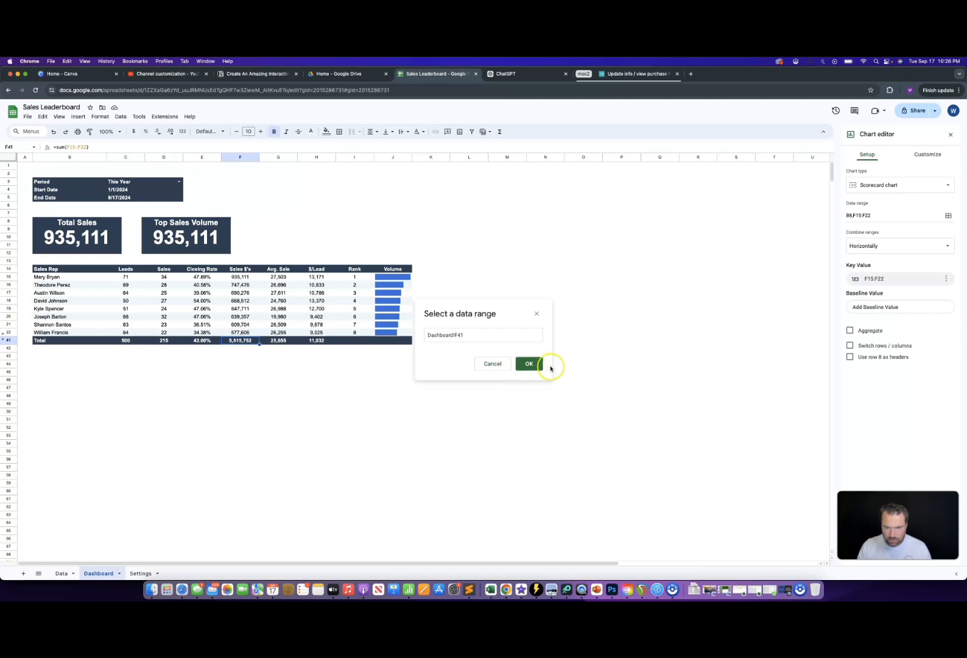
{"action": "left_click", "coordinate": [529, 363]}
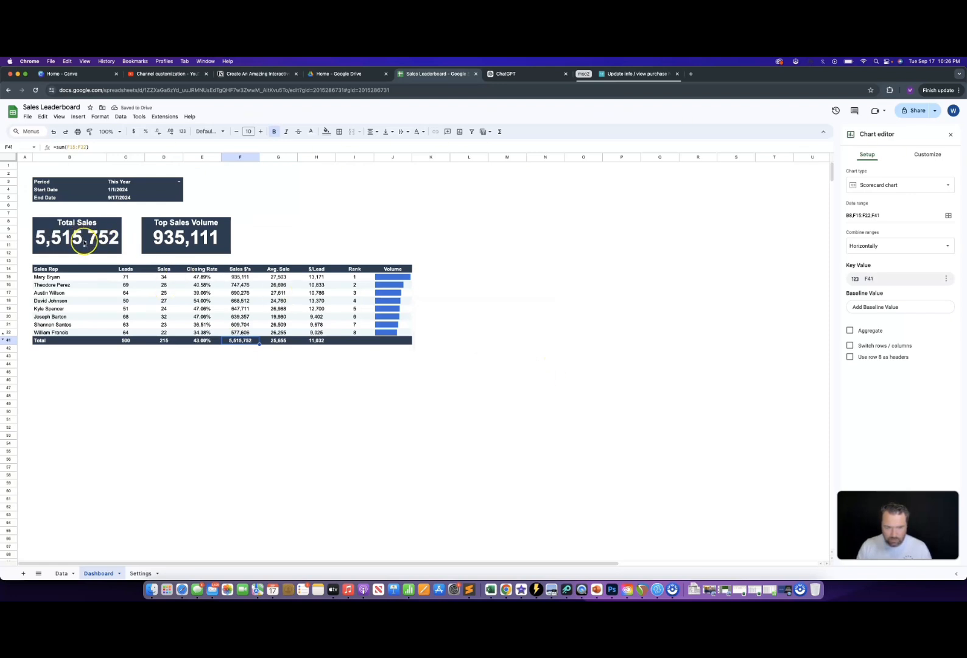
- Duplicate the Top Sales Volume scorecard, place the copy to its right in the same row, and title it "Closing Rate"
{"action": "left_click", "coordinate": [213, 241]}
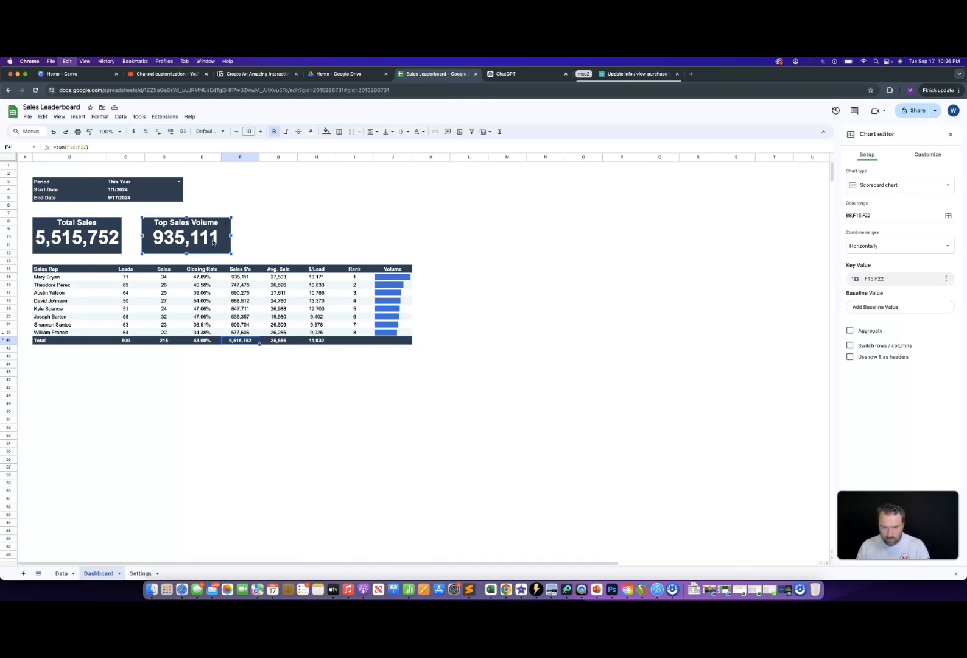
{"action": "key", "text": "super+v"}
{"action": "left_click_drag", "start_coordinate": [312, 362], "coordinate": [306, 240]}
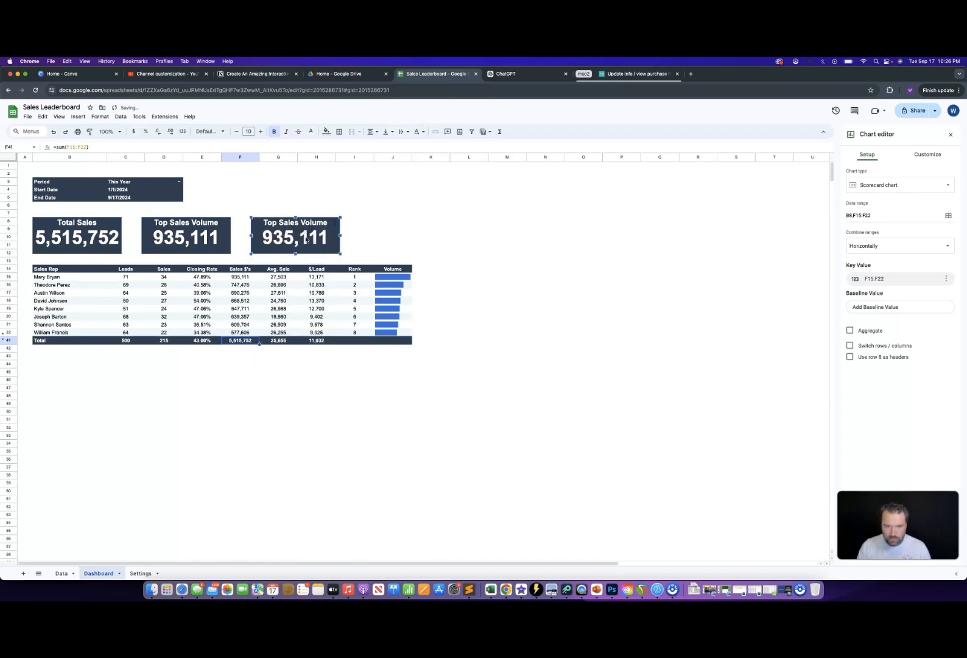
{"action": "double_click", "coordinate": [301, 223]}
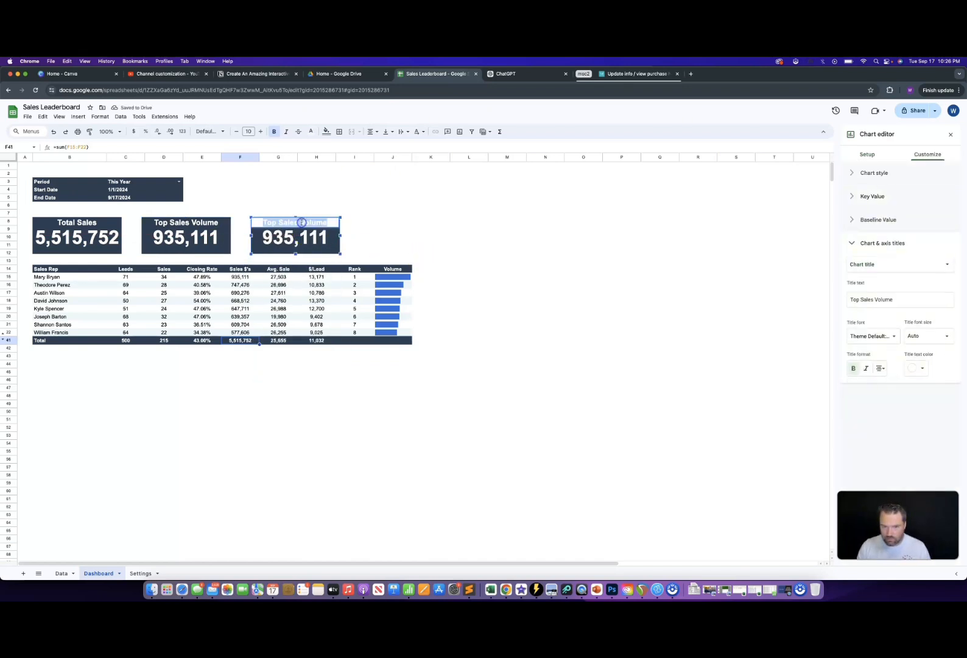
{"action": "key", "text": "BackSpace"}
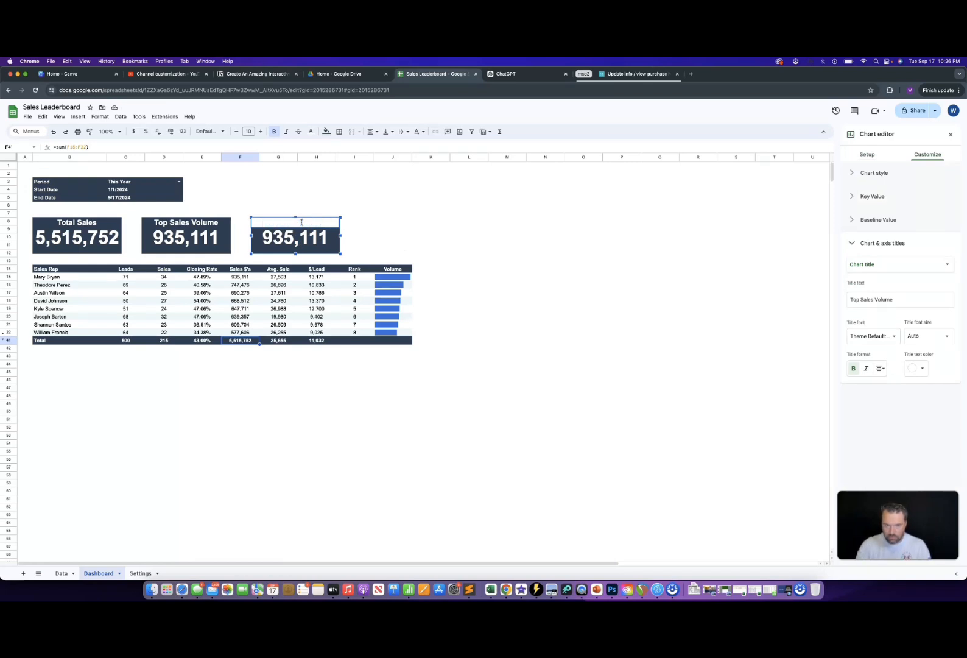
{"action": "type", "text": "Closing Rate"}
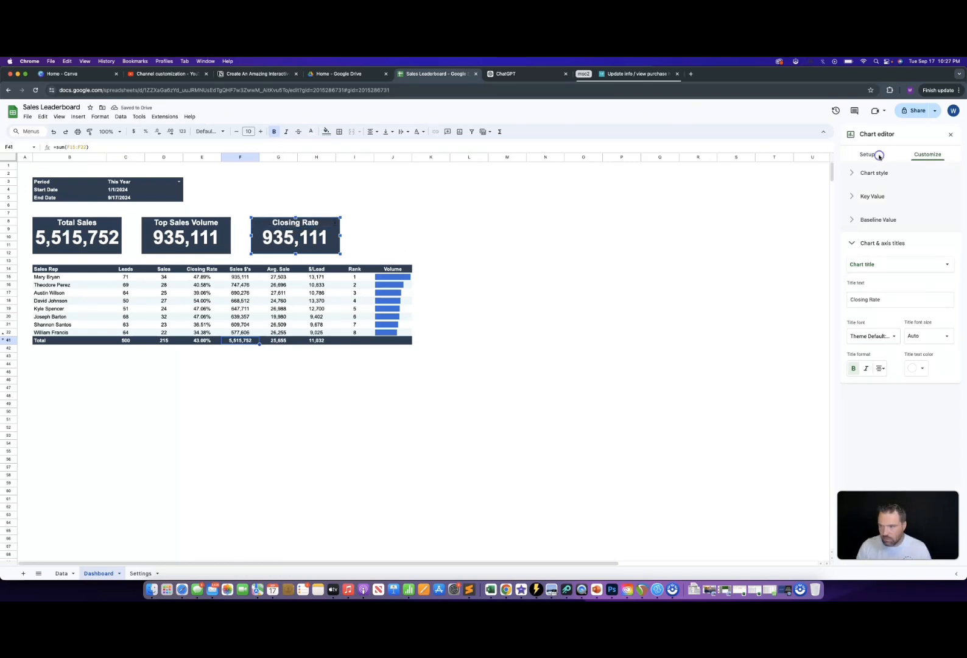
- Set the Closing Rate scorecard's key value to cell E41 in the Total row
{"action": "left_click", "coordinate": [867, 154]}
{"action": "left_click", "coordinate": [892, 279]}
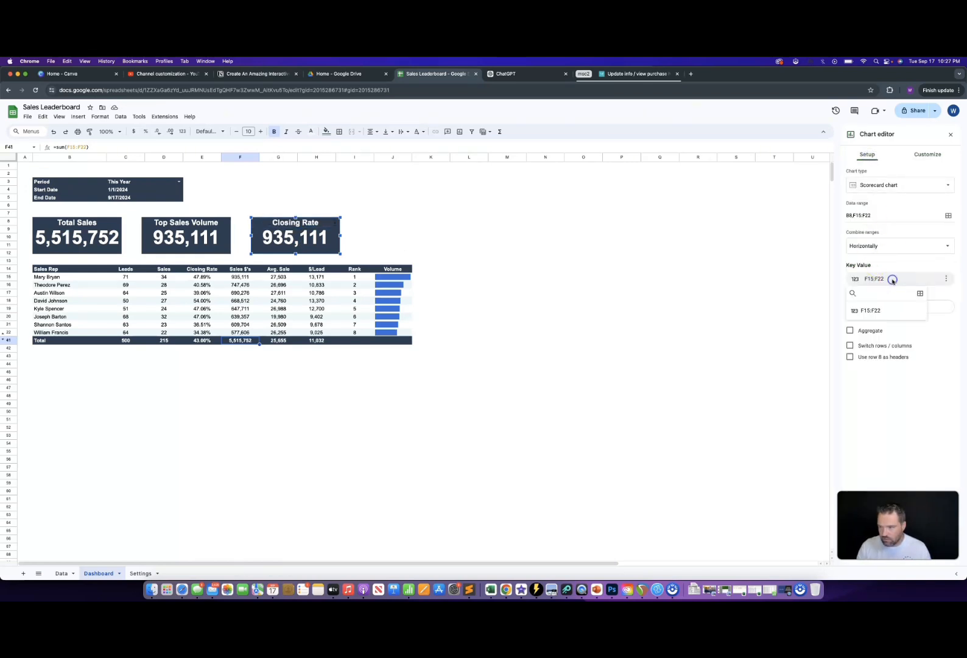
{"action": "left_click", "coordinate": [921, 294]}
{"action": "double_click", "coordinate": [450, 336]}
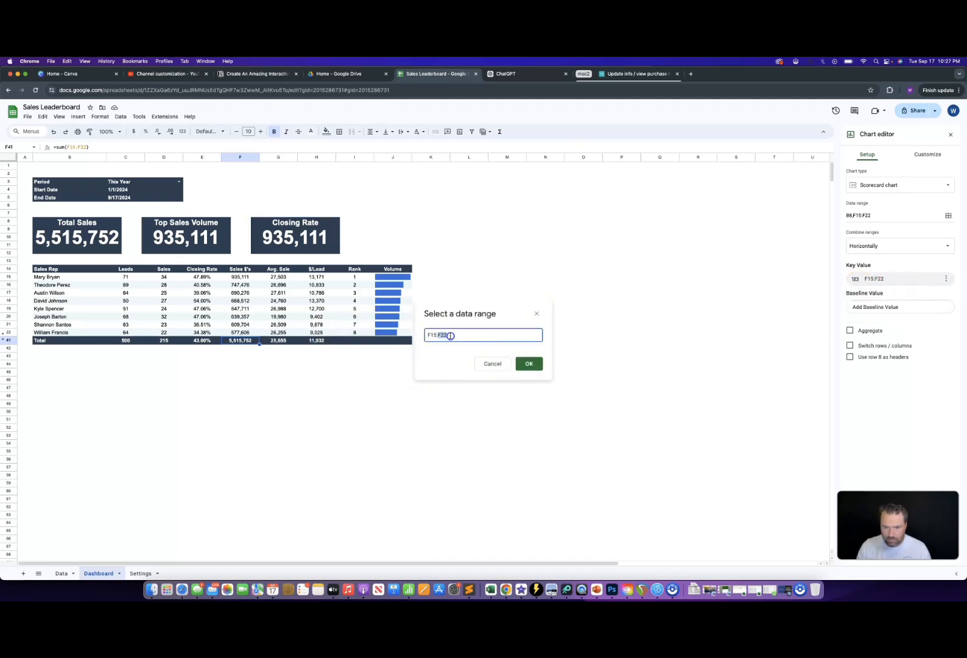
{"action": "key", "text": "BackSpace"}
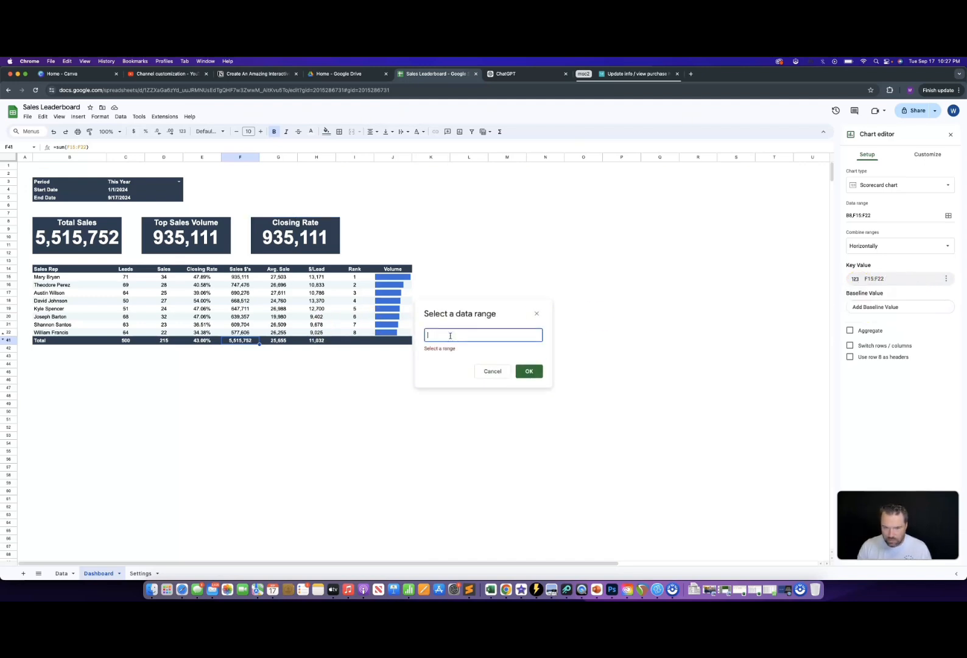
{"action": "left_click", "coordinate": [201, 341]}
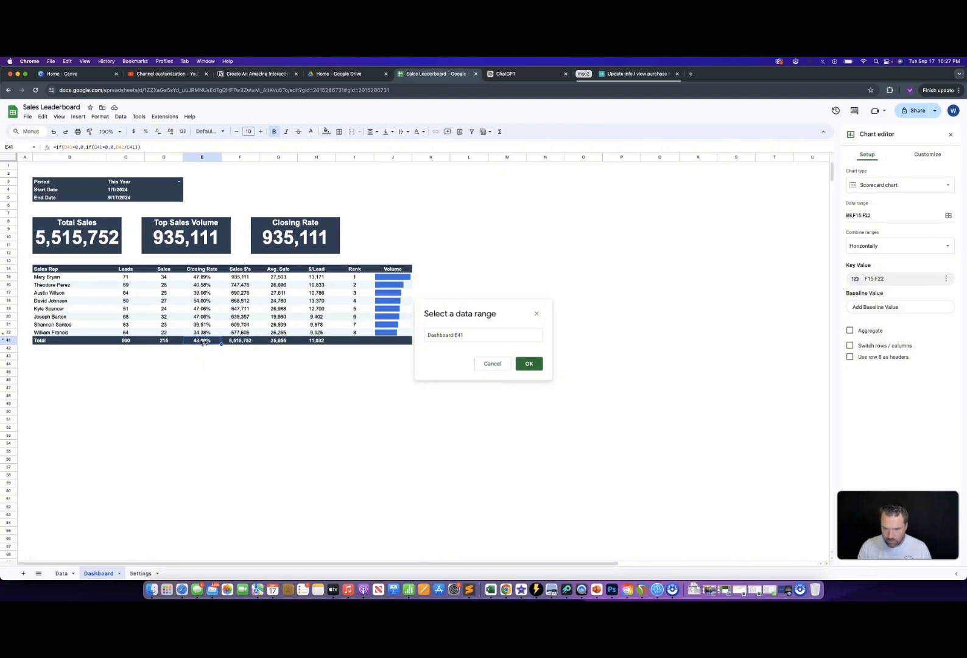
{"action": "left_click", "coordinate": [528, 363]}
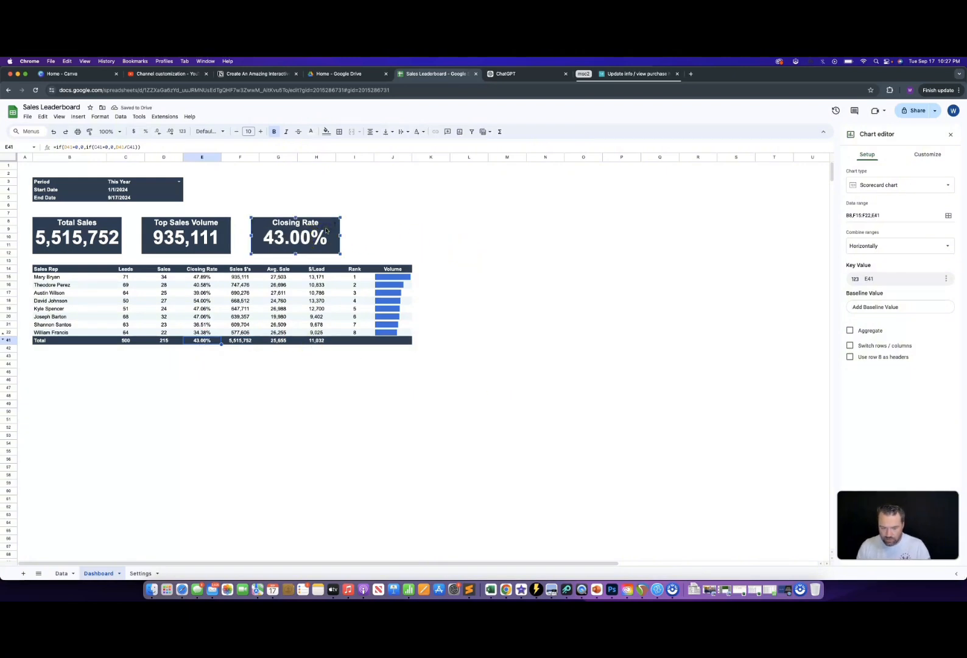
- Duplicate the Closing Rate scorecard, place the copy to its right in the same row, and title it "$/Lead"
{"action": "key", "text": "super+v"}
{"action": "left_click_drag", "start_coordinate": [267, 361], "coordinate": [411, 235]}
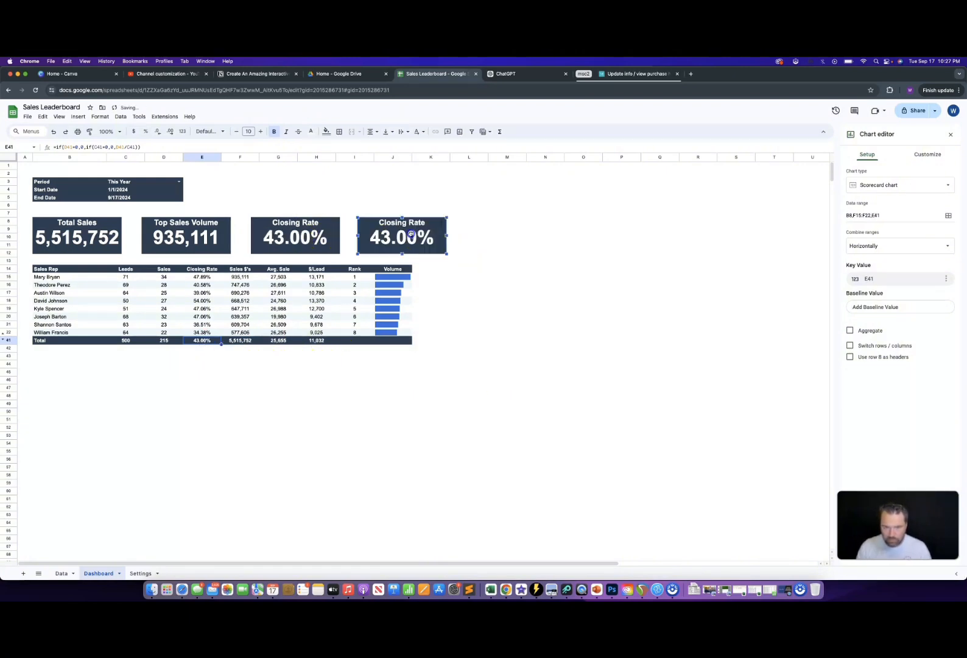
{"action": "double_click", "coordinate": [408, 223]}
{"action": "key", "text": "BackSpace"}
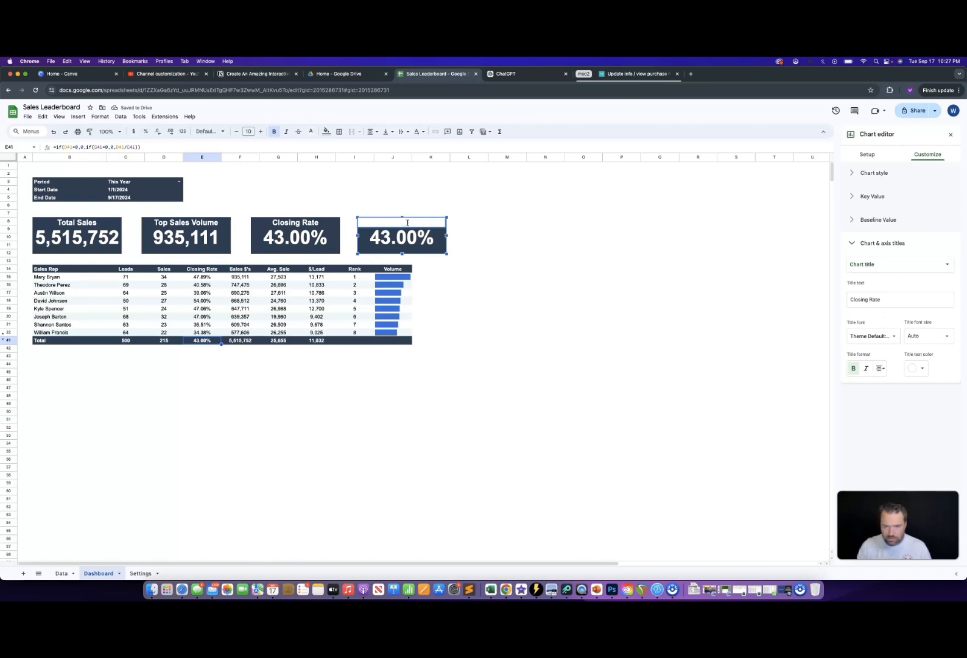
{"action": "type", "text": "$/Lead"}
{"action": "left_click", "coordinate": [505, 269]}
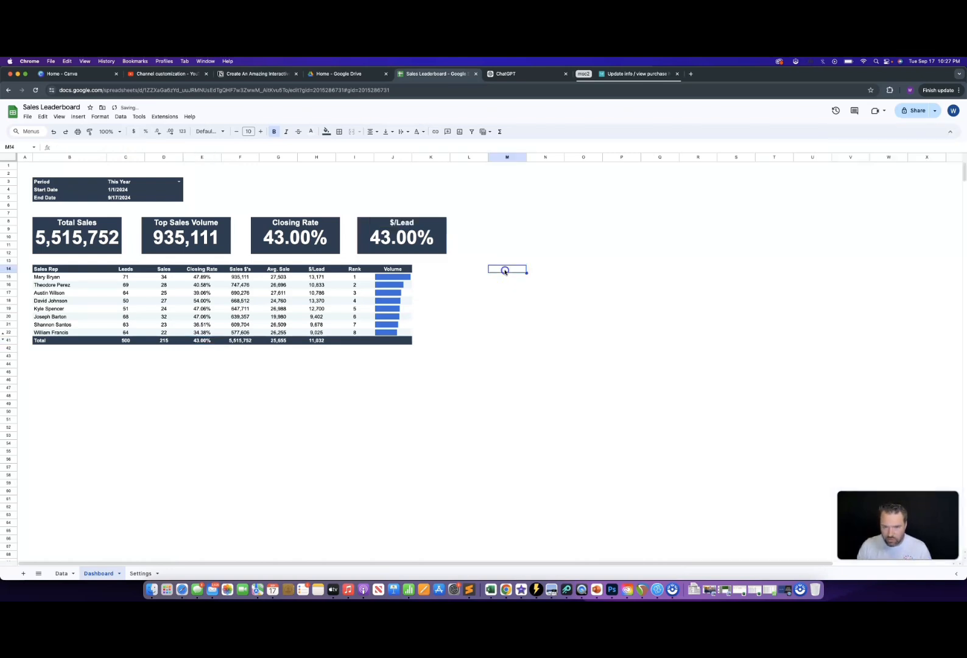
- Set the $/Lead scorecard's key value to cell H41 in the Total row
{"action": "double_click", "coordinate": [410, 240]}
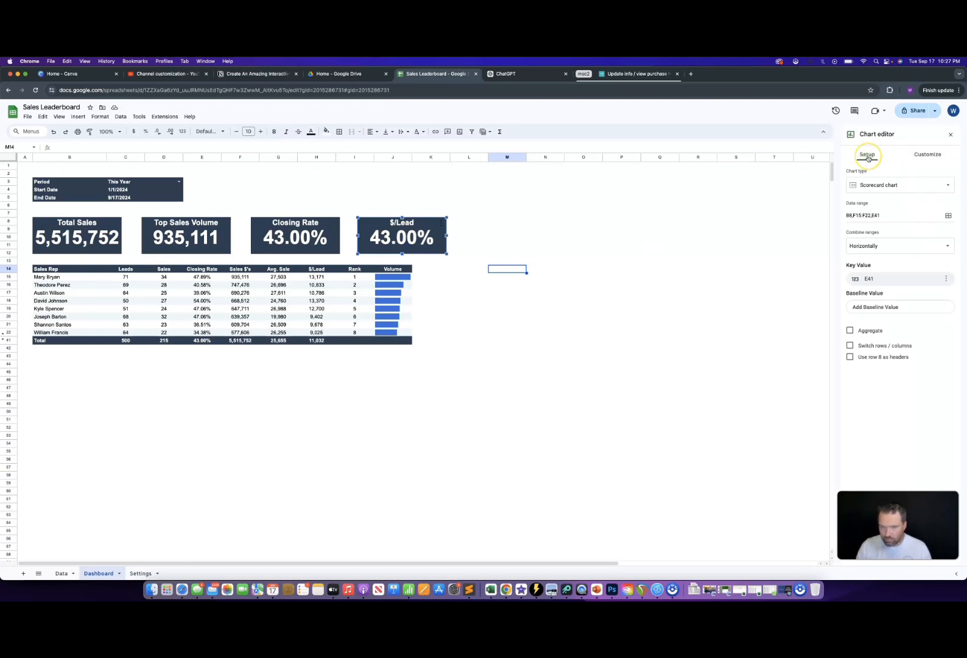
{"action": "left_click", "coordinate": [928, 156]}
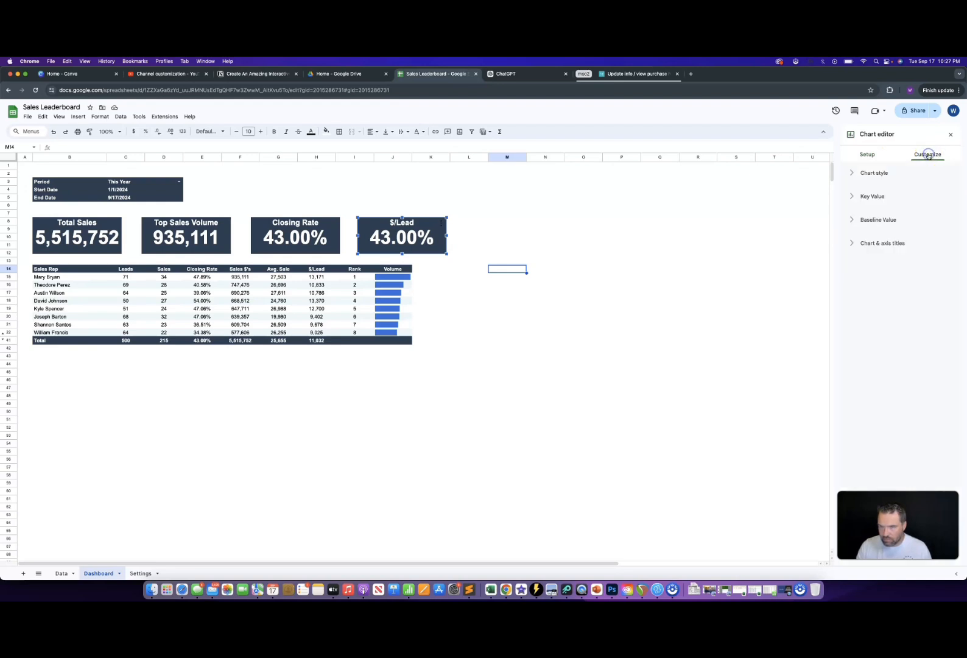
{"action": "left_click", "coordinate": [871, 156]}
{"action": "left_click", "coordinate": [889, 280]}
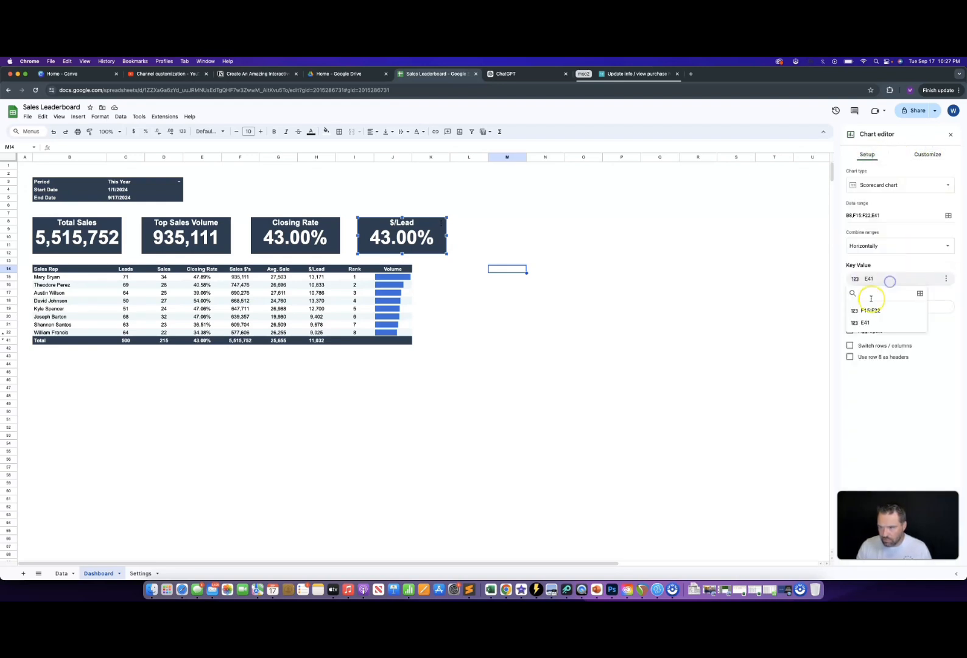
{"action": "left_click", "coordinate": [916, 295]}
{"action": "key", "text": "BackSpace"}
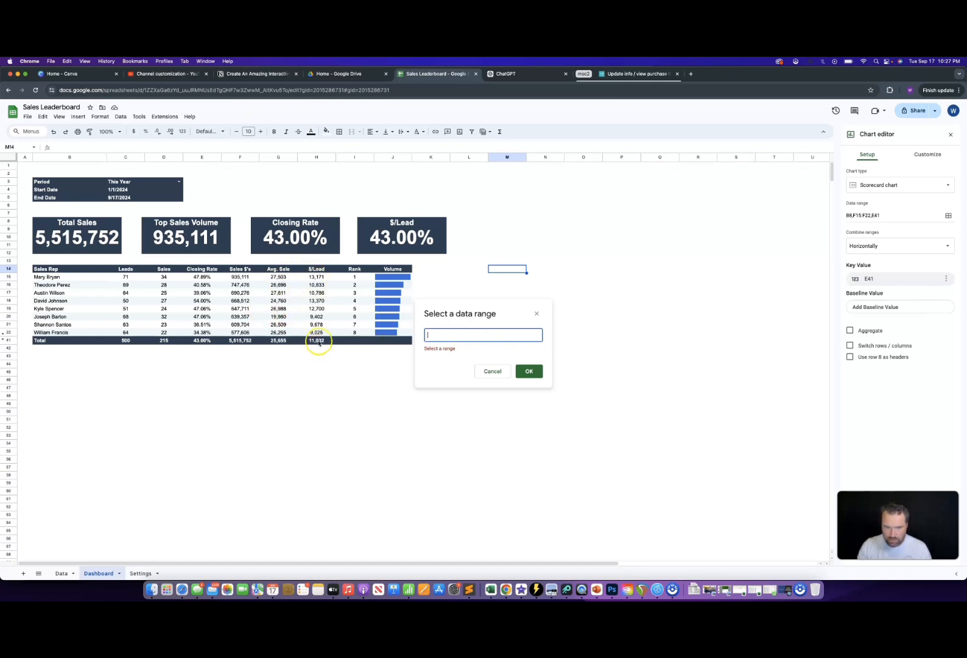
{"action": "left_click", "coordinate": [317, 341]}
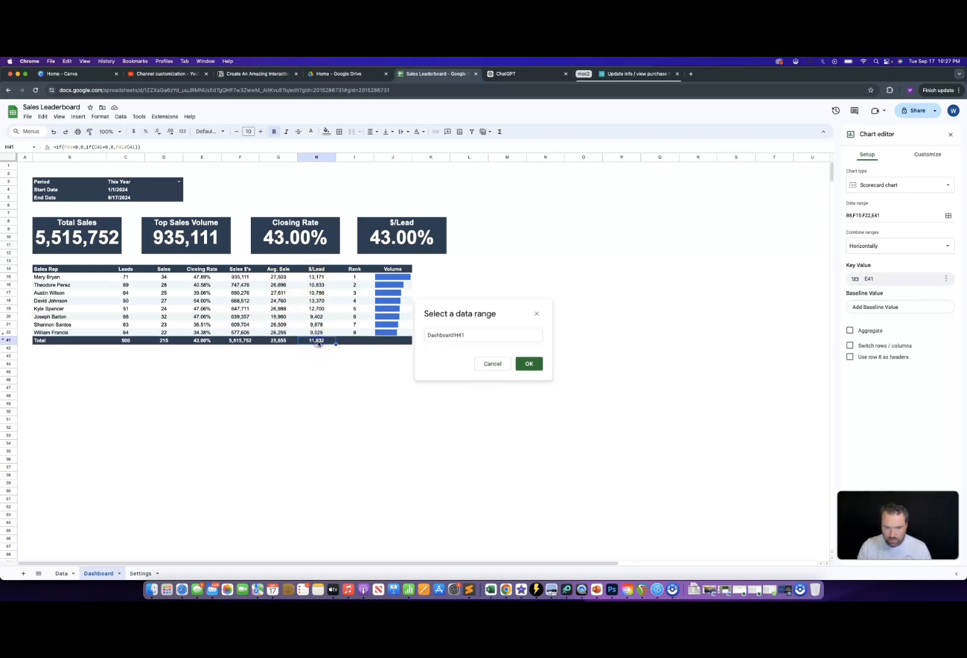
{"action": "left_click", "coordinate": [528, 363]}
{"action": "left_click", "coordinate": [503, 268]}
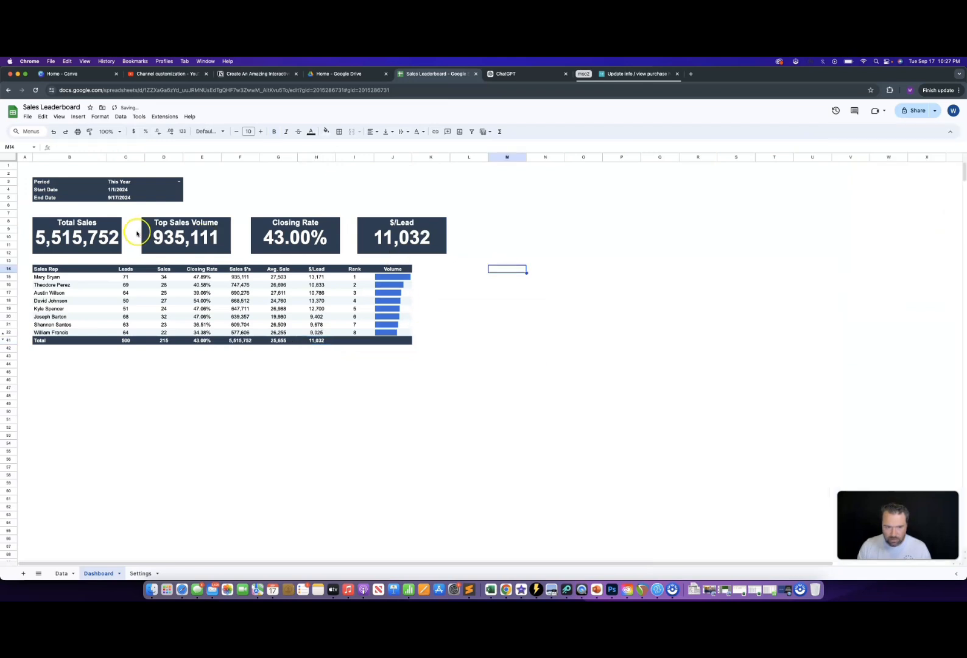
- Move the last three scorecards closer together with even narrow gaps so the row of four fits the table's width
{"action": "left_click", "coordinate": [192, 234]}
{"action": "left_click_drag", "start_coordinate": [198, 234], "coordinate": [187, 234]}
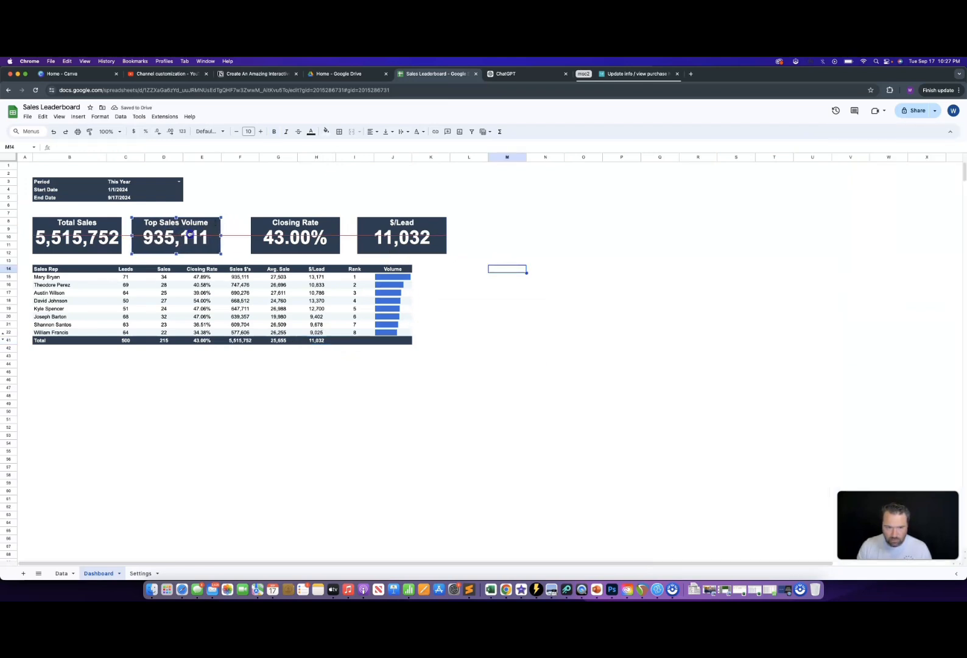
{"action": "left_click_drag", "start_coordinate": [299, 234], "coordinate": [279, 234]}
{"action": "left_click_drag", "start_coordinate": [410, 234], "coordinate": [382, 234]}
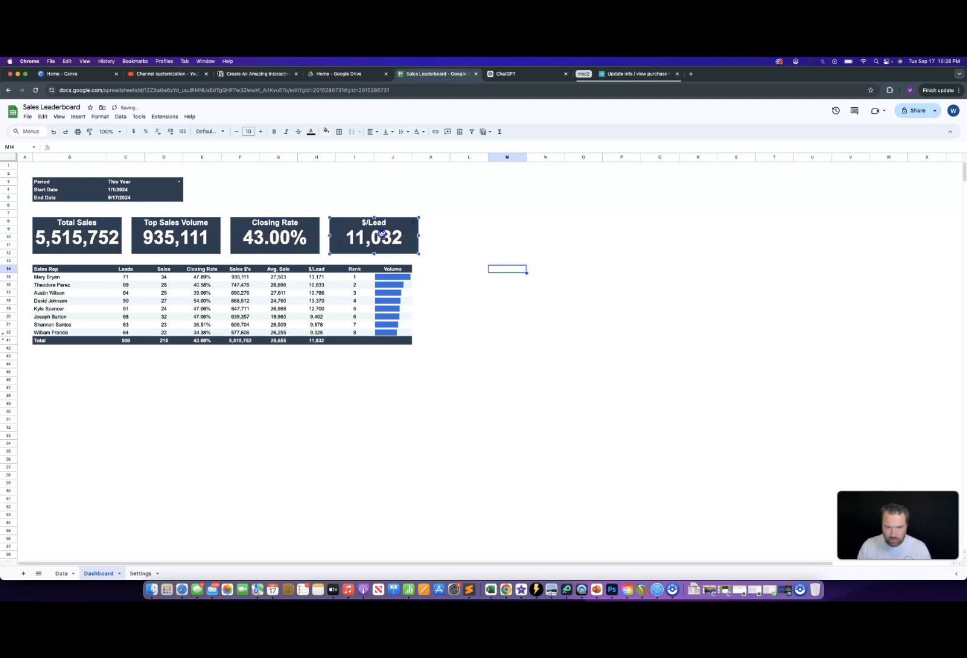
{"action": "left_click", "coordinate": [499, 237]}
{"action": "left_click_drag", "start_coordinate": [192, 233], "coordinate": [187, 233]}
{"action": "left_click", "coordinate": [268, 236]}
{"action": "left_click", "coordinate": [470, 238]}
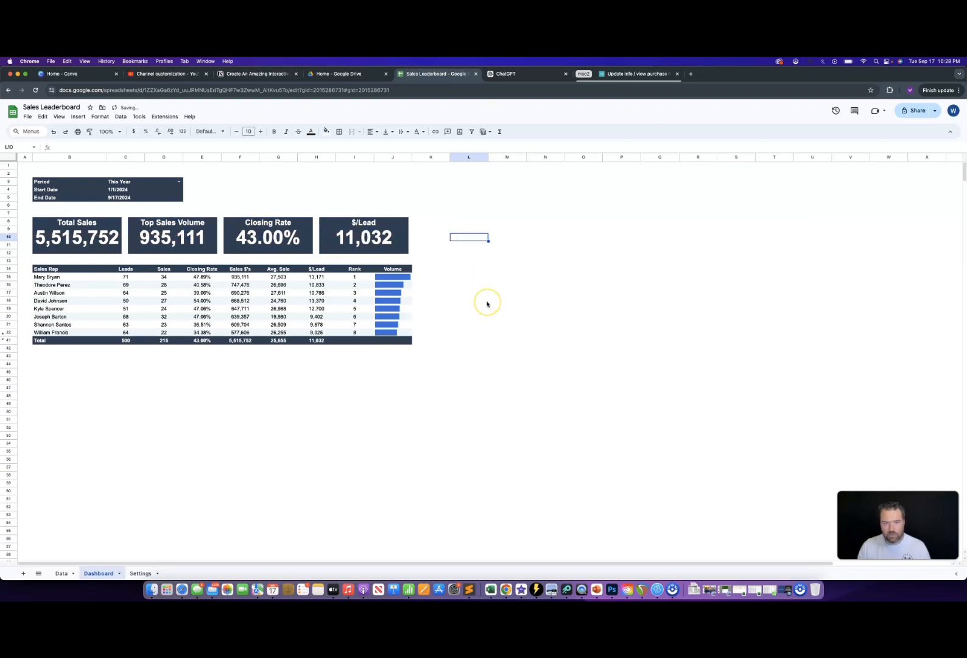
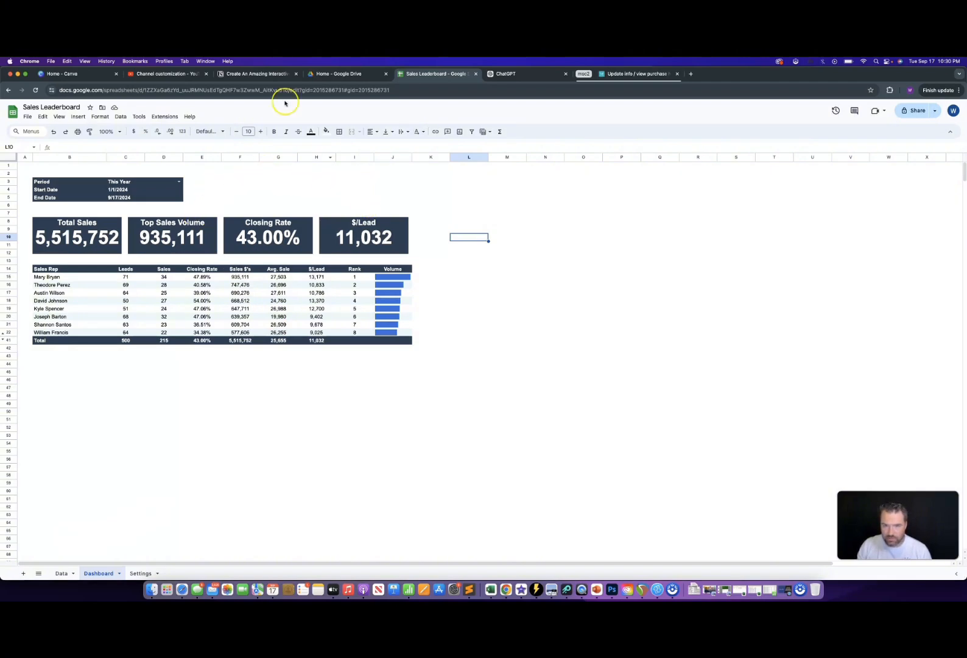
- Switch to Canva and create a new custom-size design of 500 × 100 px
{"action": "left_click", "coordinate": [69, 76]}
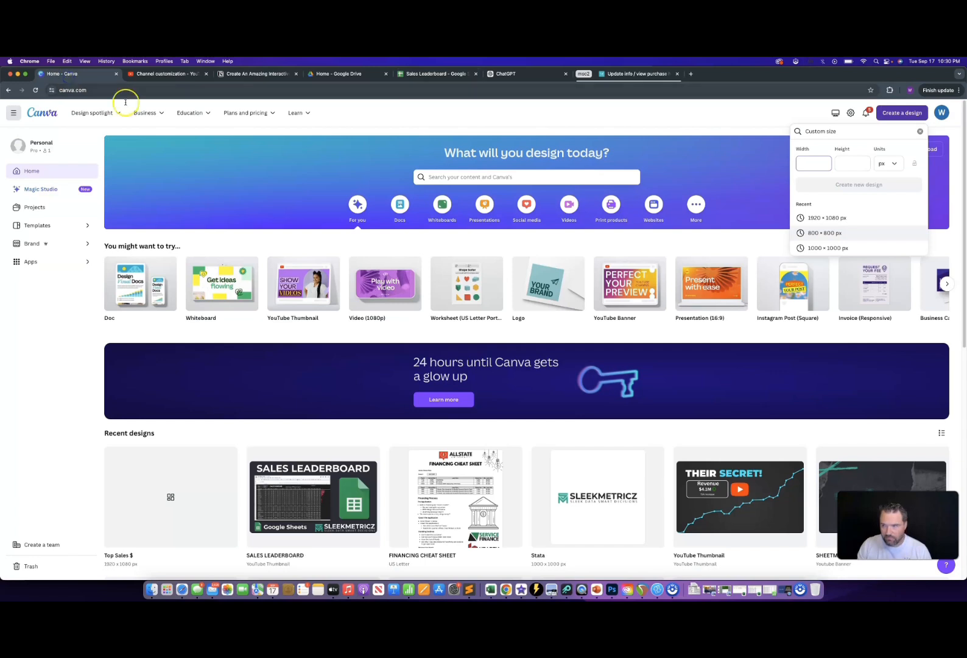
{"action": "left_click", "coordinate": [893, 112]}
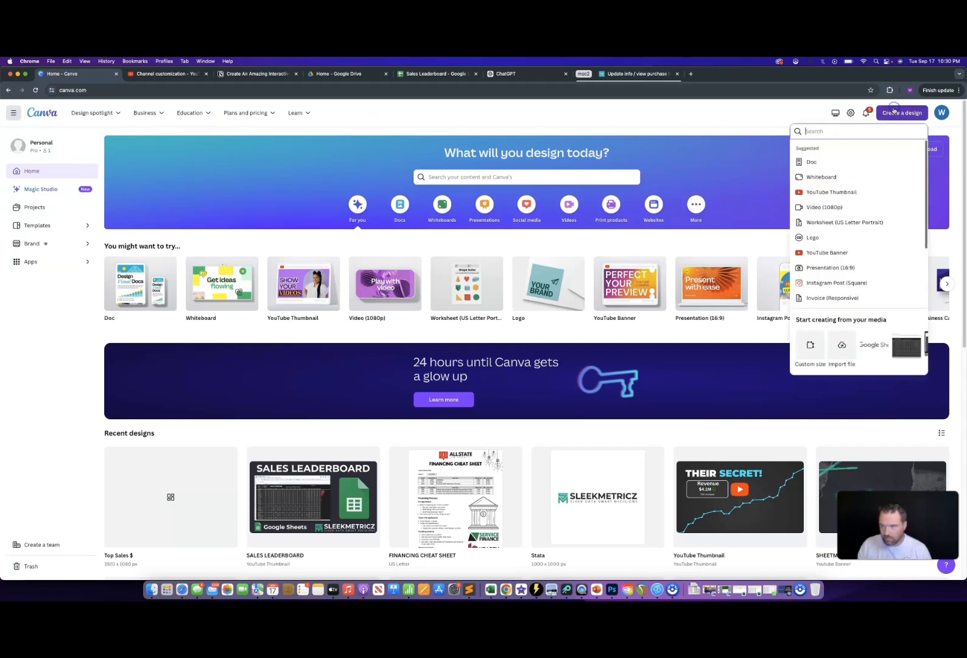
{"action": "left_click", "coordinate": [810, 345]}
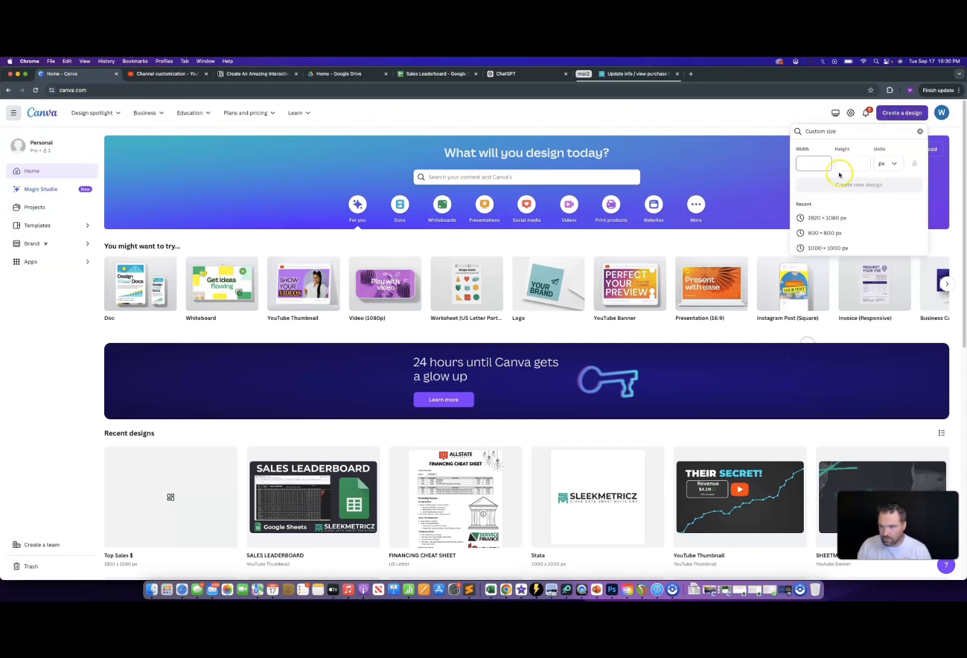
{"action": "left_click", "coordinate": [815, 170]}
{"action": "type", "text": "500"}
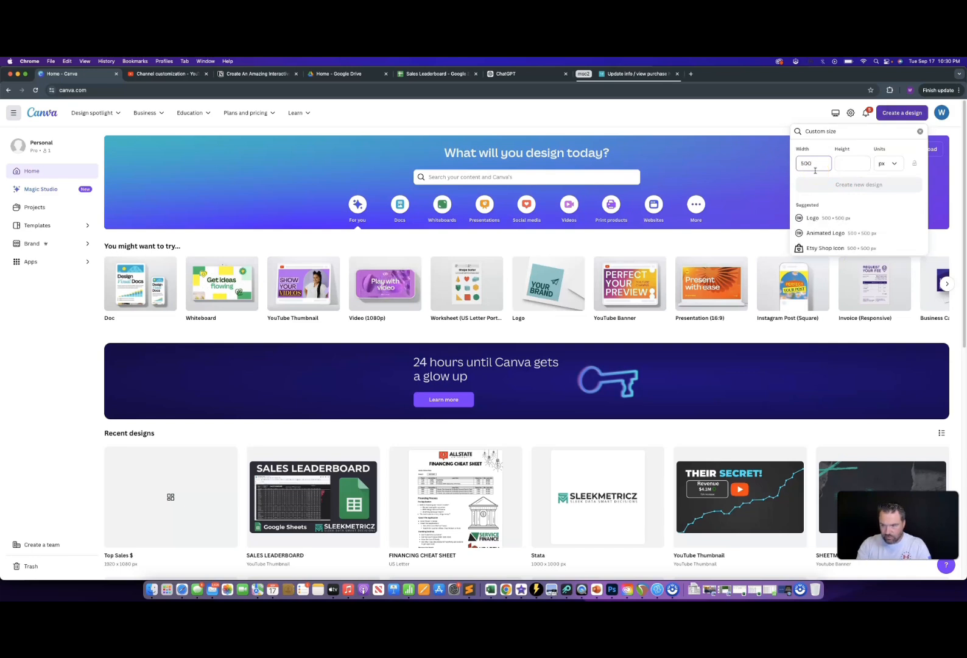
{"action": "key", "text": "Tab"}
{"action": "type", "text": "100"}
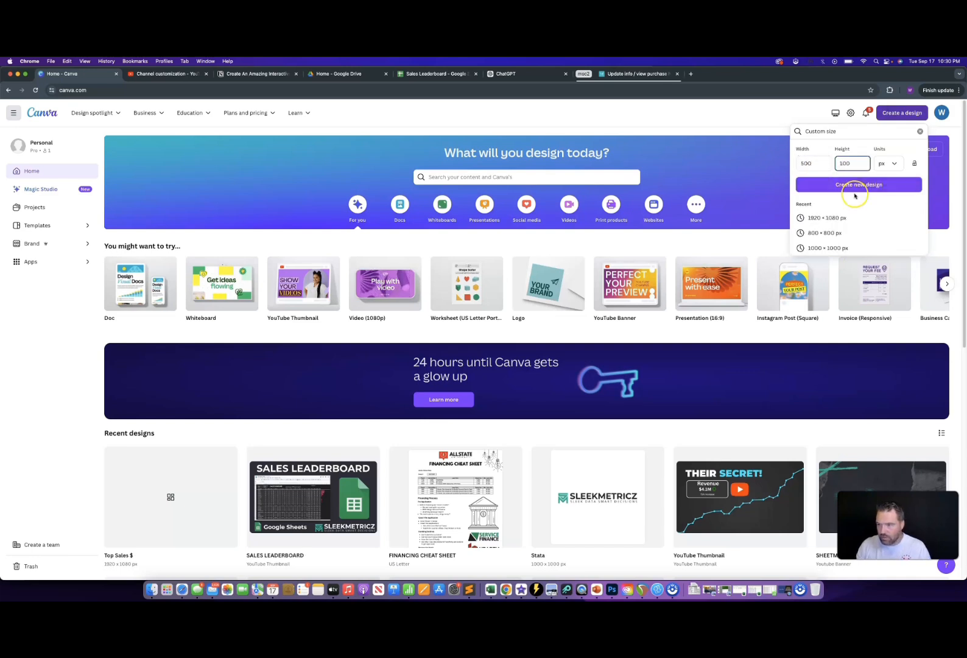
{"action": "left_click", "coordinate": [855, 195]}
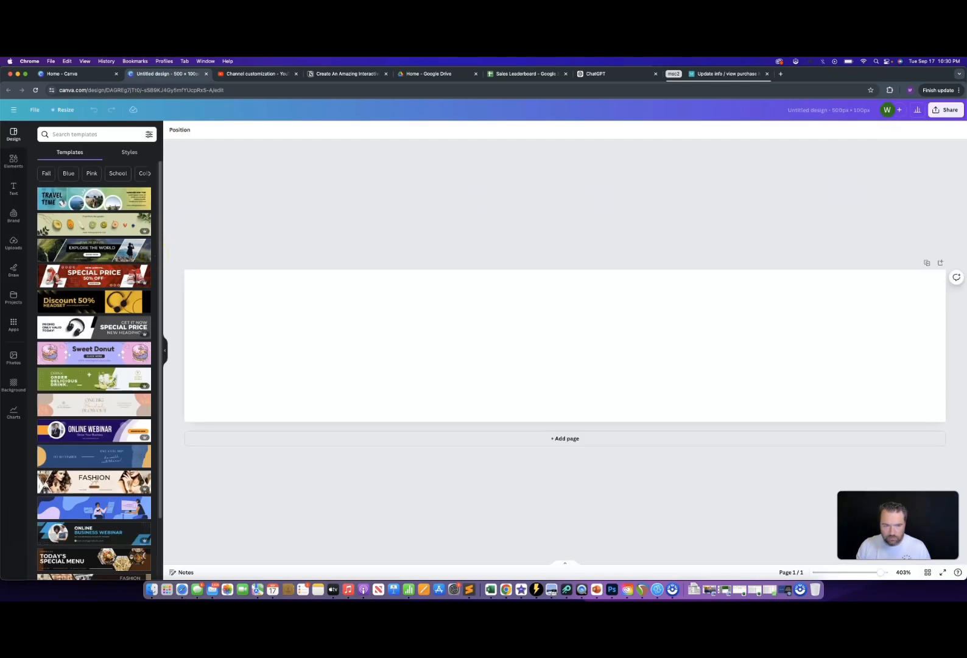
{"action": "left_click", "coordinate": [84, 133]}
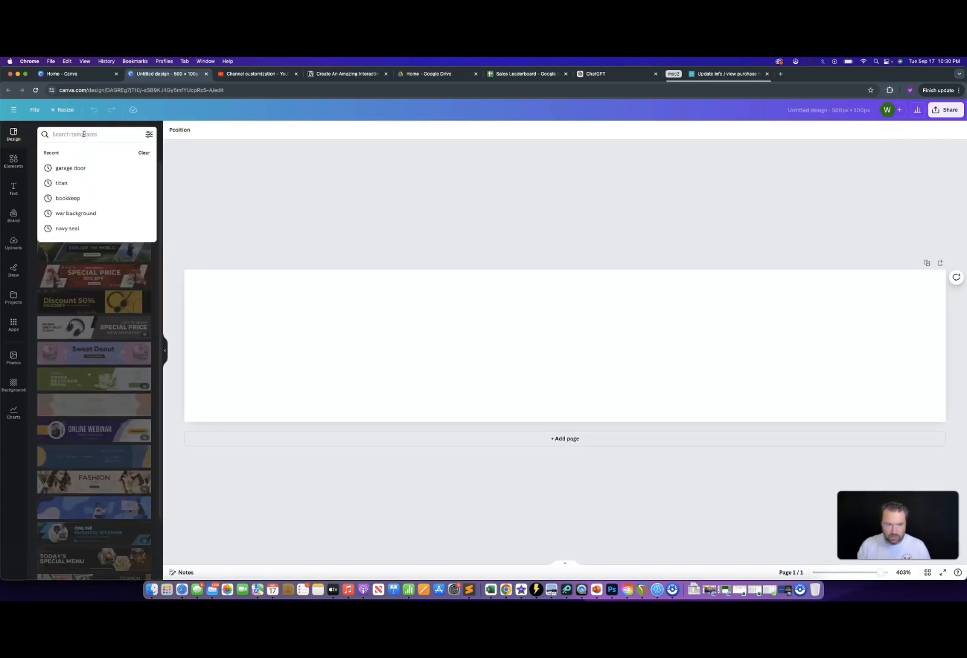
{"action": "type", "text": "sales icon"}
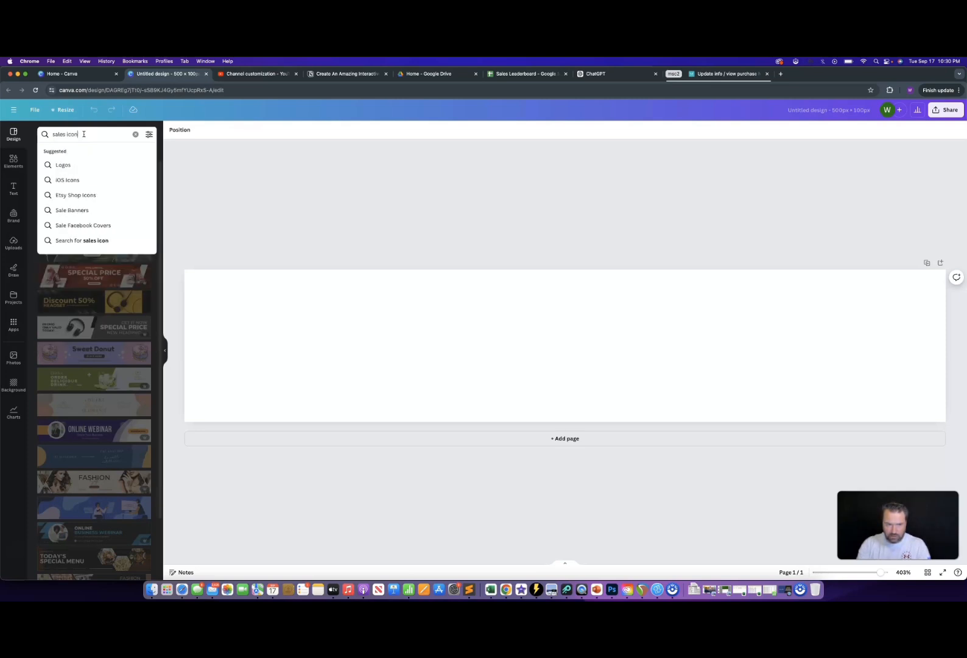
{"action": "key", "text": "Return"}
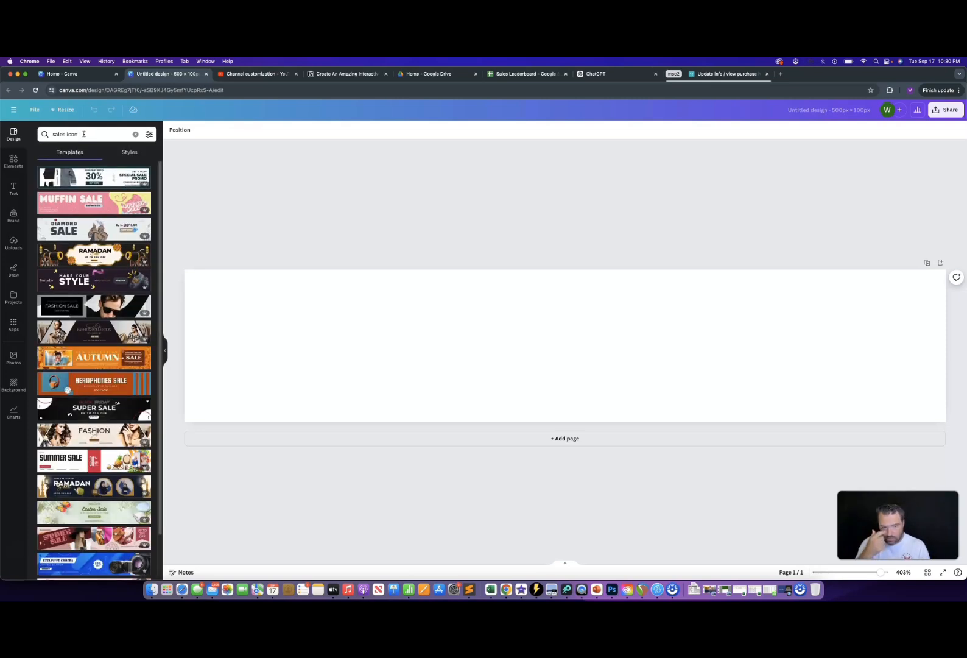
{"action": "triple_click", "coordinate": [72, 134]}
{"action": "key", "text": "BackSpace"}
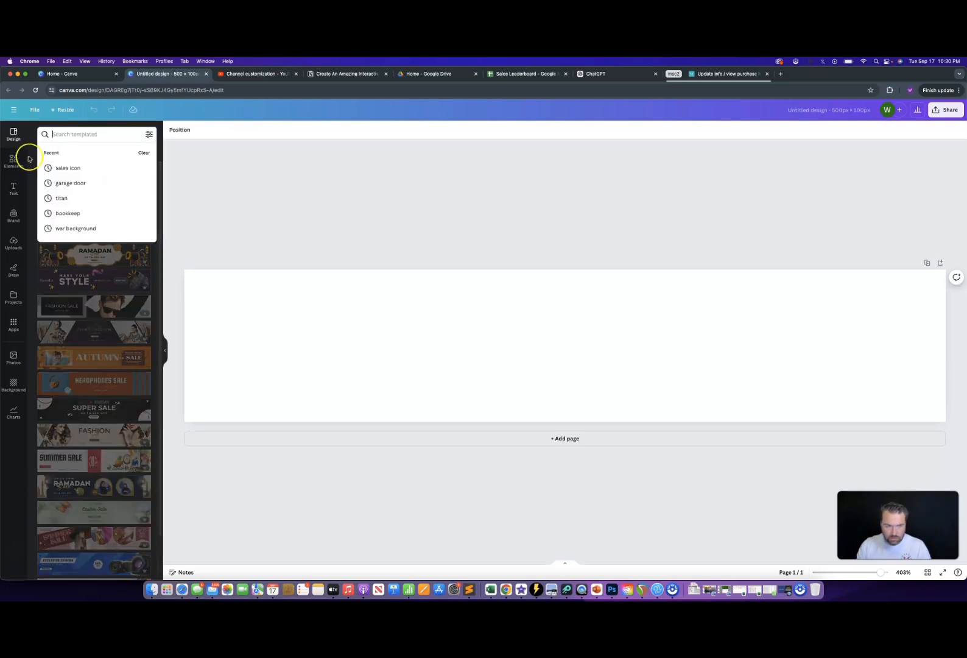
- Search the graphic elements for "sales icon" and place the bar chart with a rising arrow at the banner's left end
{"action": "left_click", "coordinate": [14, 159]}
{"action": "left_click", "coordinate": [79, 134]}
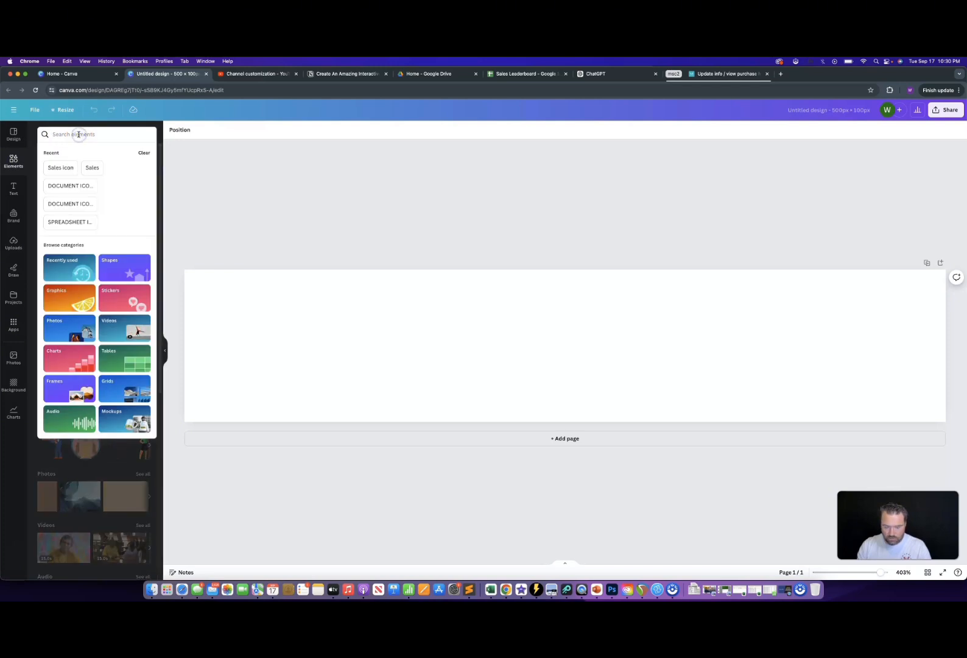
{"action": "left_click", "coordinate": [60, 167]}
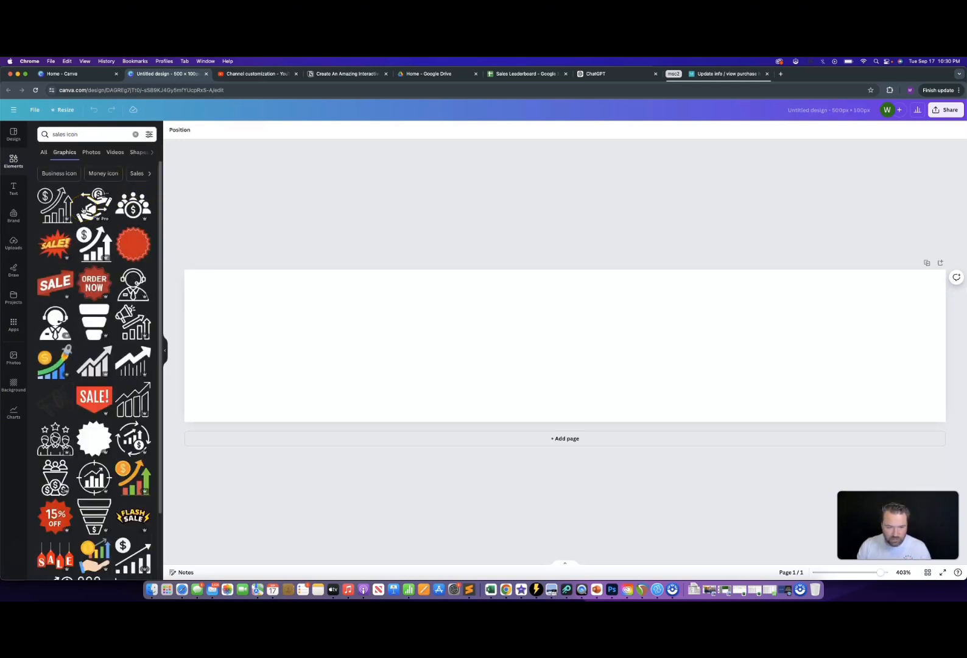
{"action": "scroll", "coordinate": [83, 210], "scroll_direction": "down", "scroll_amount": 2}
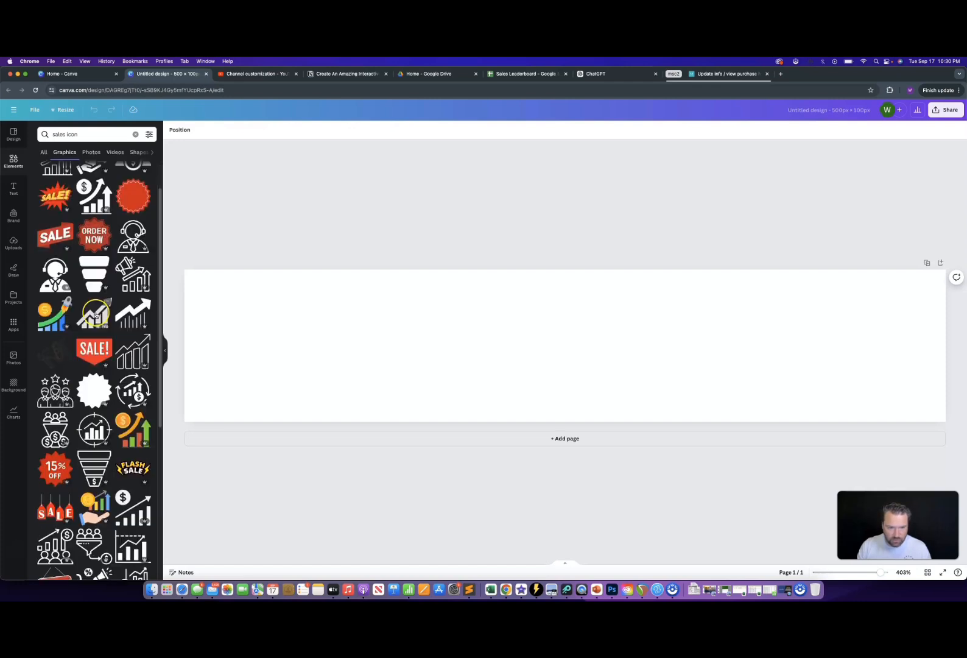
{"action": "left_click", "coordinate": [94, 313]}
{"action": "left_click_drag", "start_coordinate": [579, 349], "coordinate": [338, 274]}
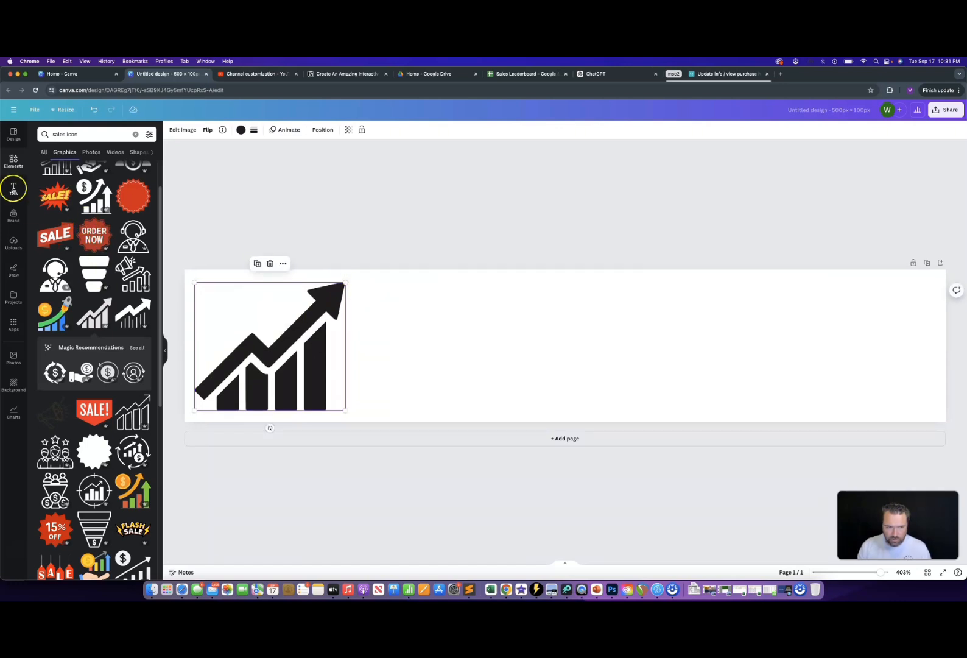
- Add a heading to the banner in Montserrat reading "SALES LEADERBOARD"
{"action": "left_click", "coordinate": [14, 189]}
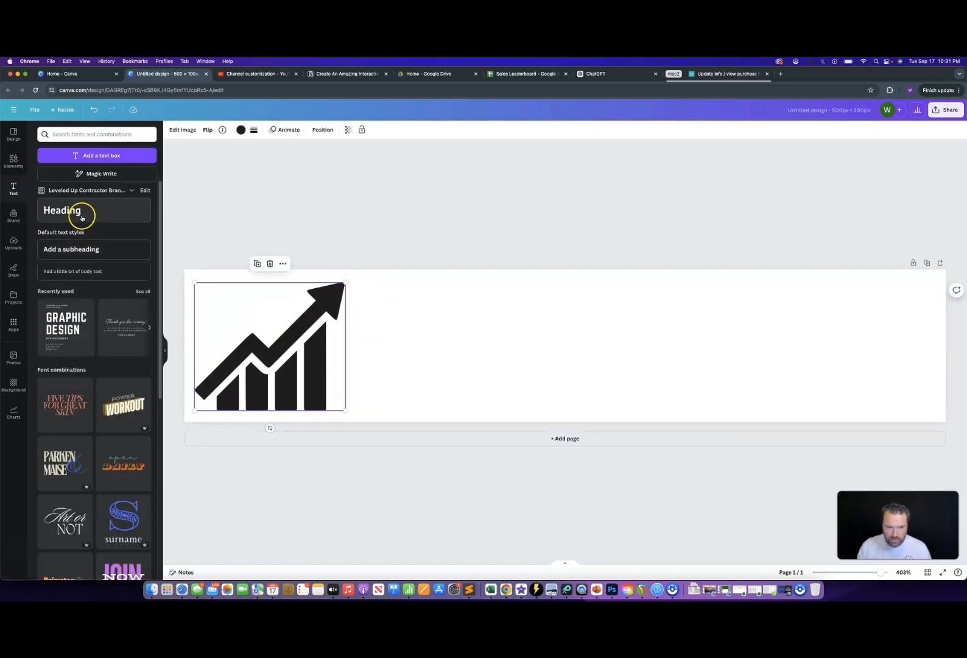
{"action": "scroll", "coordinate": [99, 314], "scroll_direction": "down", "scroll_amount": 15}
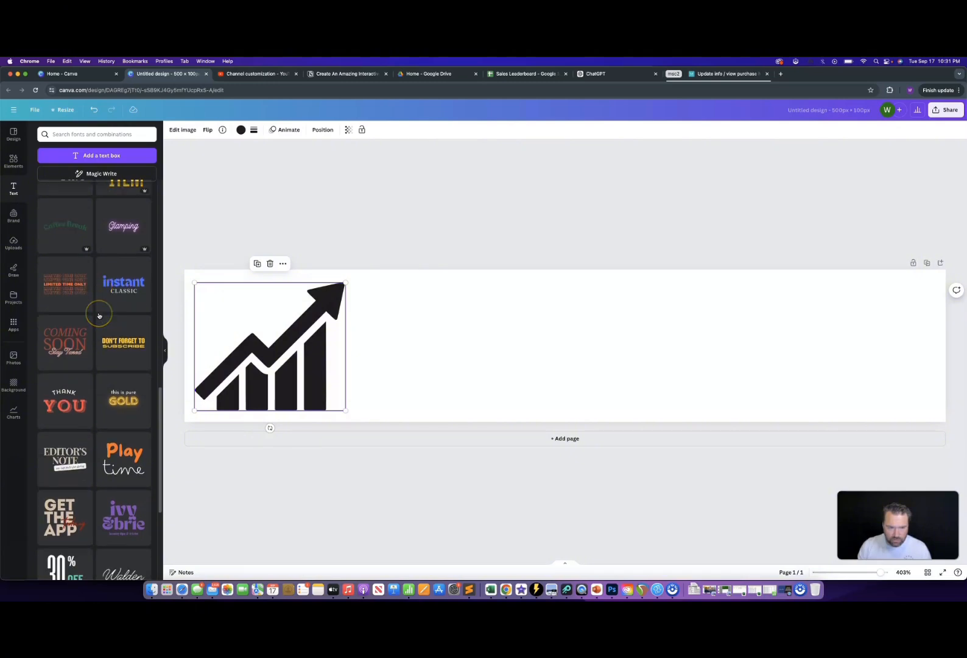
{"action": "scroll", "coordinate": [100, 314], "scroll_direction": "down", "scroll_amount": 10}
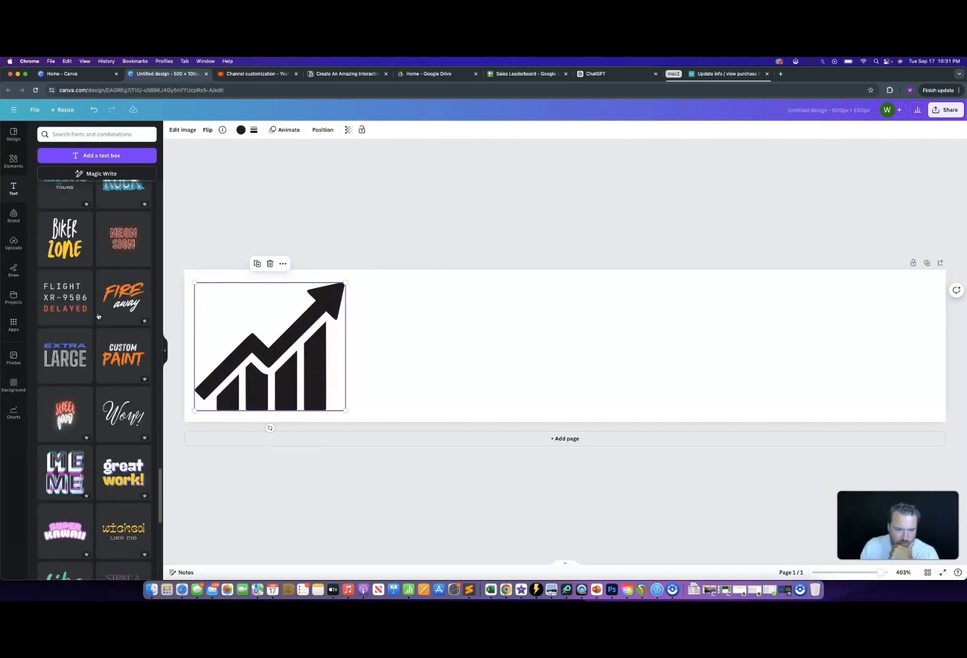
{"action": "scroll", "coordinate": [98, 318], "scroll_direction": "up", "scroll_amount": 10}
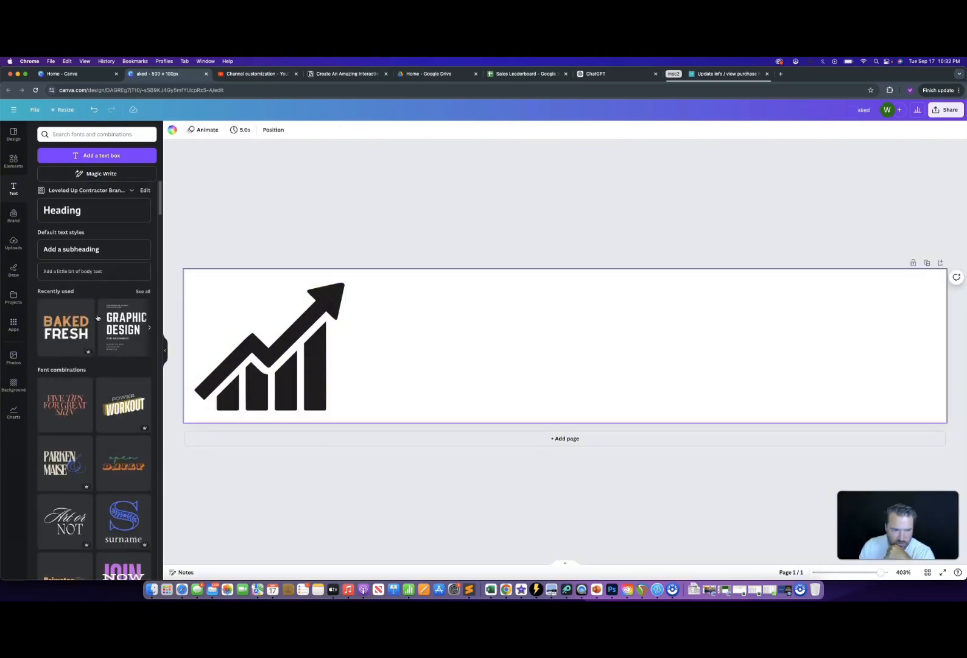
{"action": "left_click", "coordinate": [64, 213]}
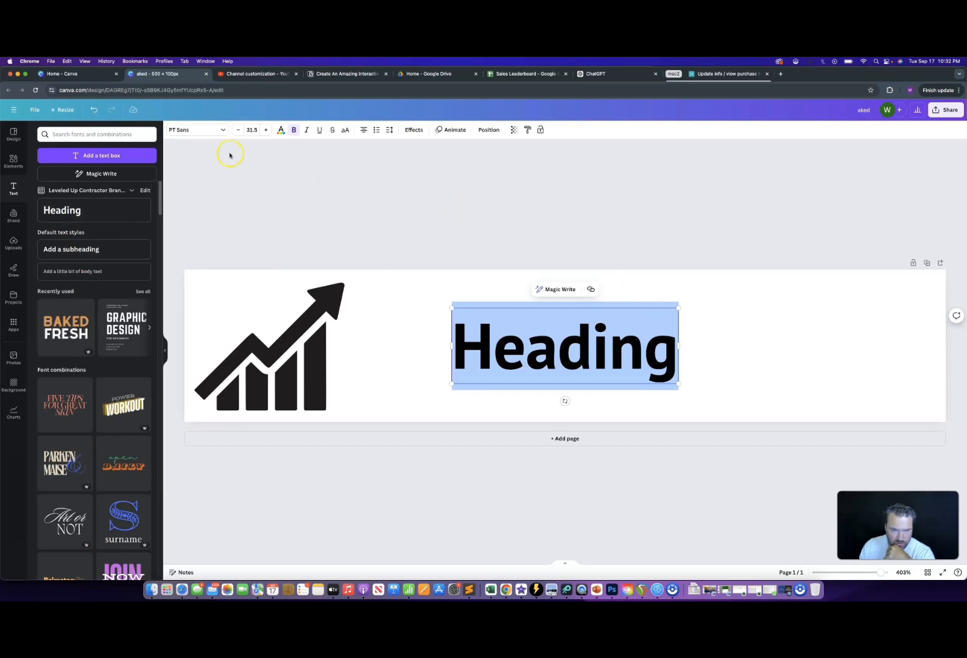
{"action": "left_click", "coordinate": [196, 130]}
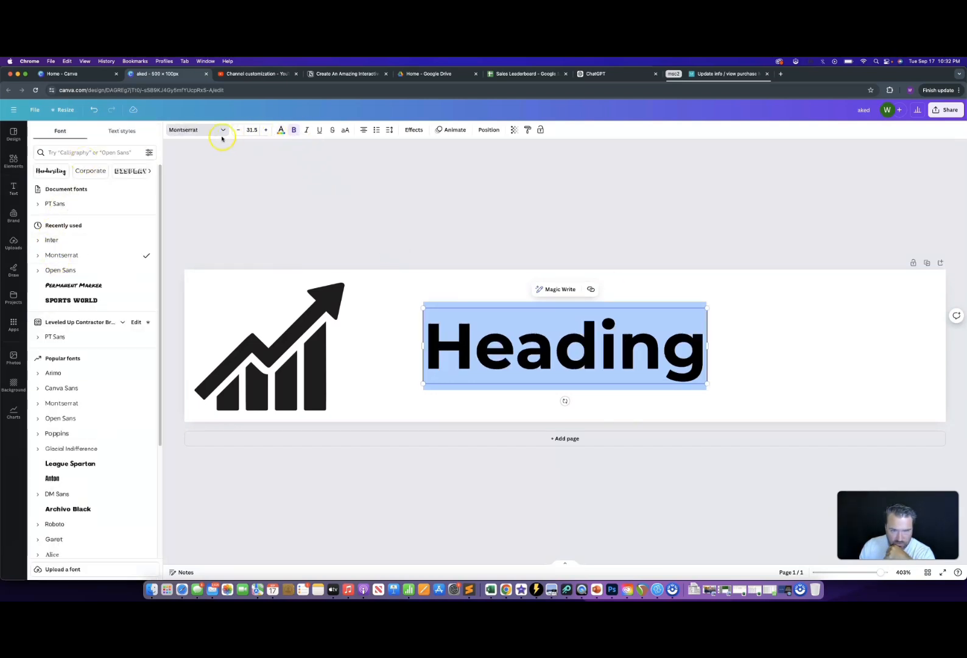
{"action": "type", "text": "SALES"}
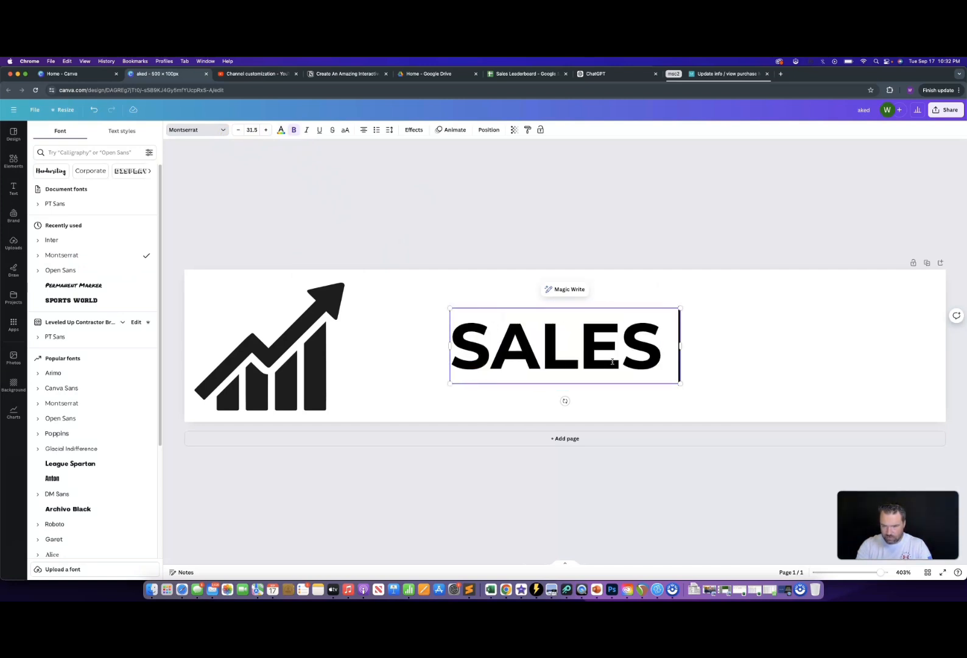
{"action": "type", "text": " LEADERBOARD"}
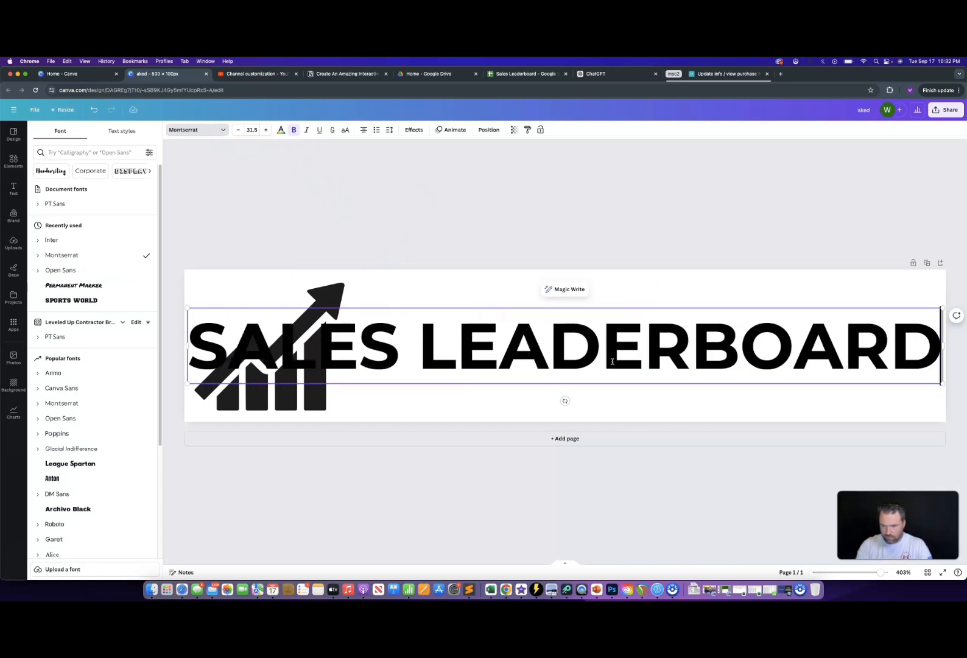
- Change the whole heading's font to League Spartan
{"action": "key", "text": "super+a"}
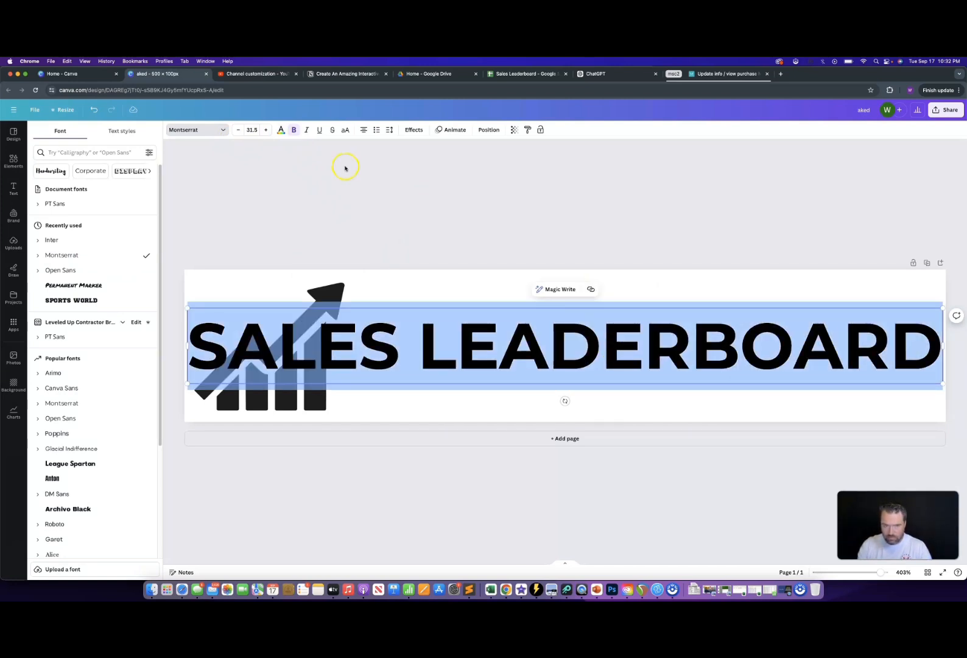
{"action": "left_click", "coordinate": [209, 129]}
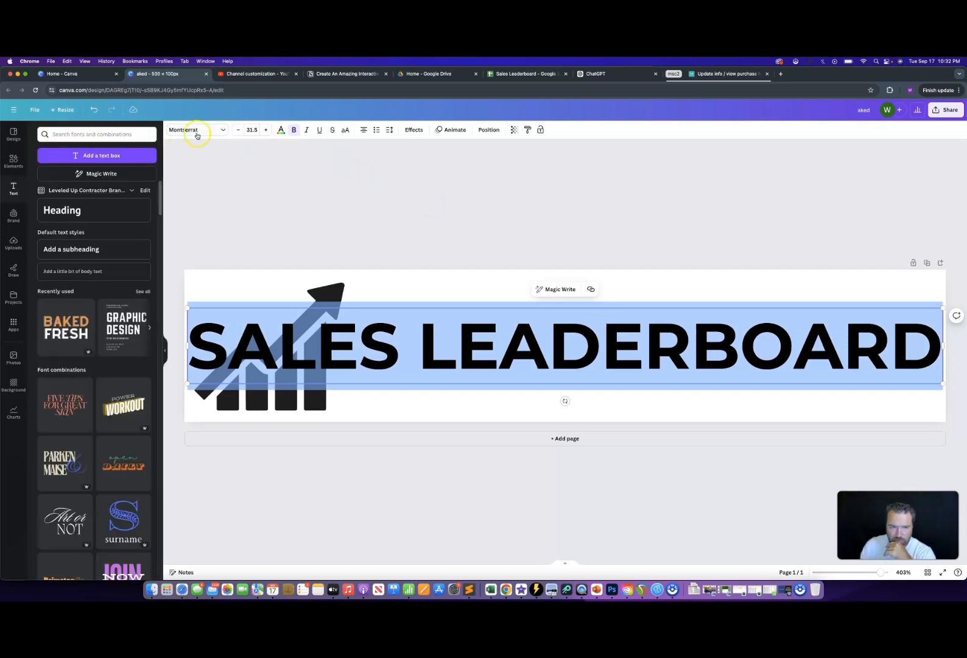
{"action": "left_click", "coordinate": [197, 135]}
{"action": "left_click", "coordinate": [75, 152]}
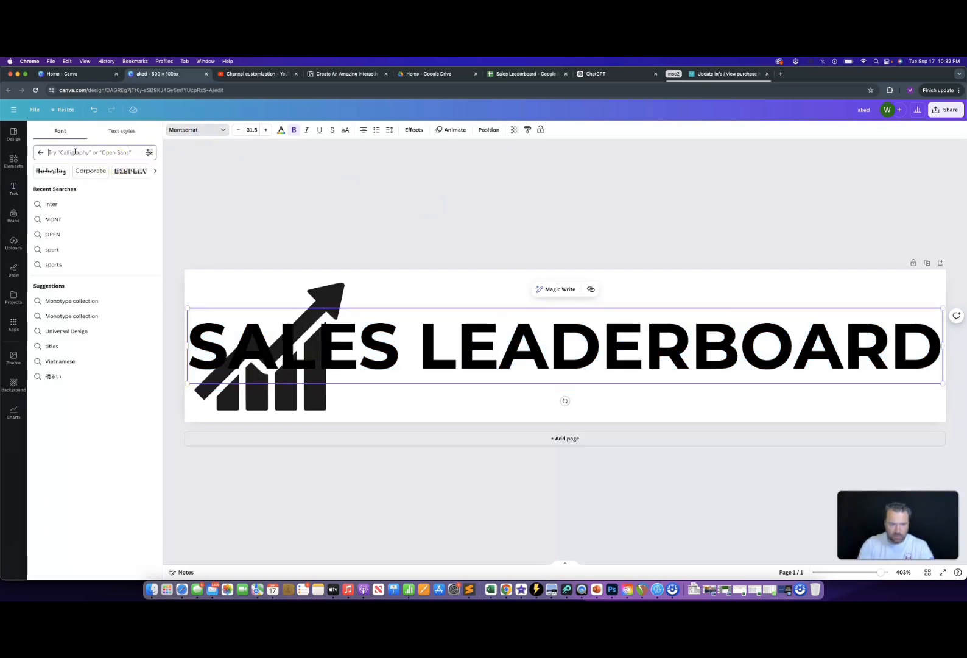
{"action": "type", "text": "LEAGU"}
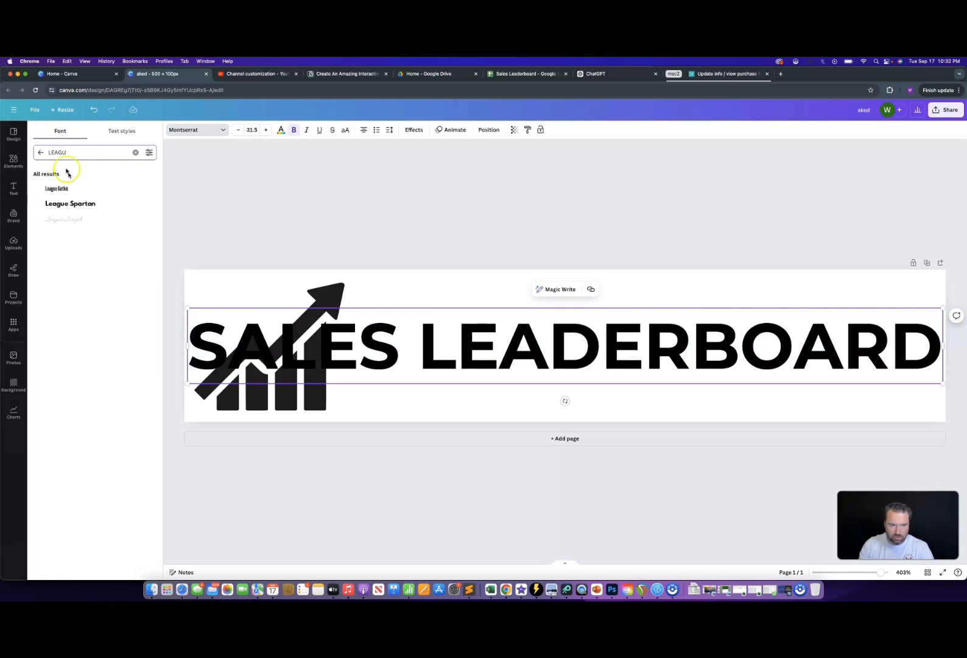
{"action": "left_click", "coordinate": [74, 205]}
- Shrink the heading to font size 25.5 and position it just right of the chart icon
{"action": "left_click_drag", "start_coordinate": [205, 307], "coordinate": [381, 328]}
{"action": "left_click", "coordinate": [474, 302]}
{"action": "left_click_drag", "start_coordinate": [648, 349], "coordinate": [653, 363]}
{"action": "left_click_drag", "start_coordinate": [387, 341], "coordinate": [348, 328]}
- Scale the chart icon down to roughly the heading's height and place it directly beside the word SALES
{"action": "left_click", "coordinate": [324, 329]}
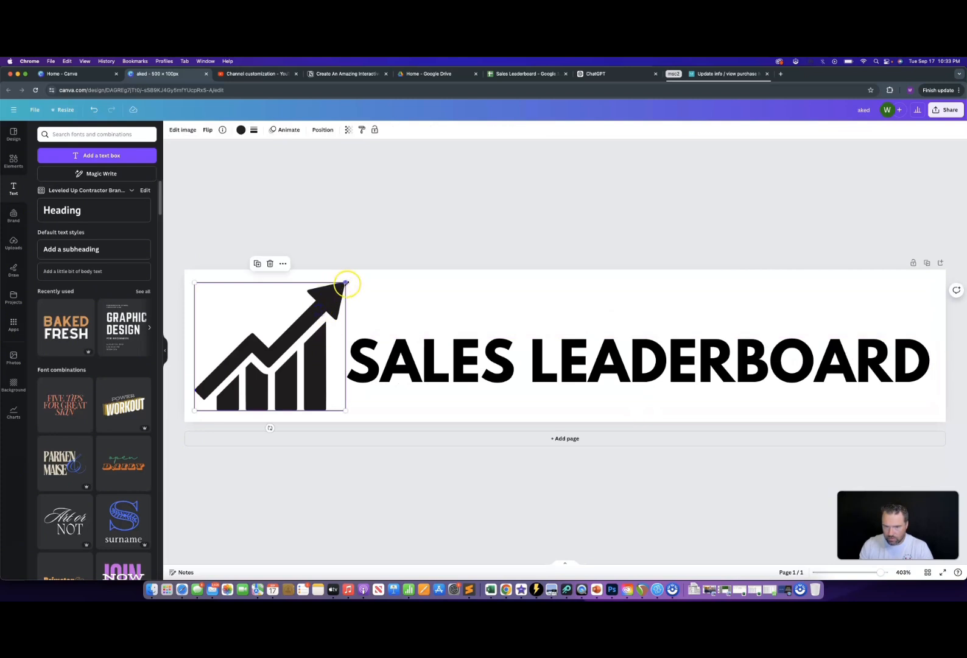
{"action": "left_click_drag", "start_coordinate": [346, 282], "coordinate": [274, 337]}
{"action": "left_click_drag", "start_coordinate": [250, 379], "coordinate": [311, 360]}
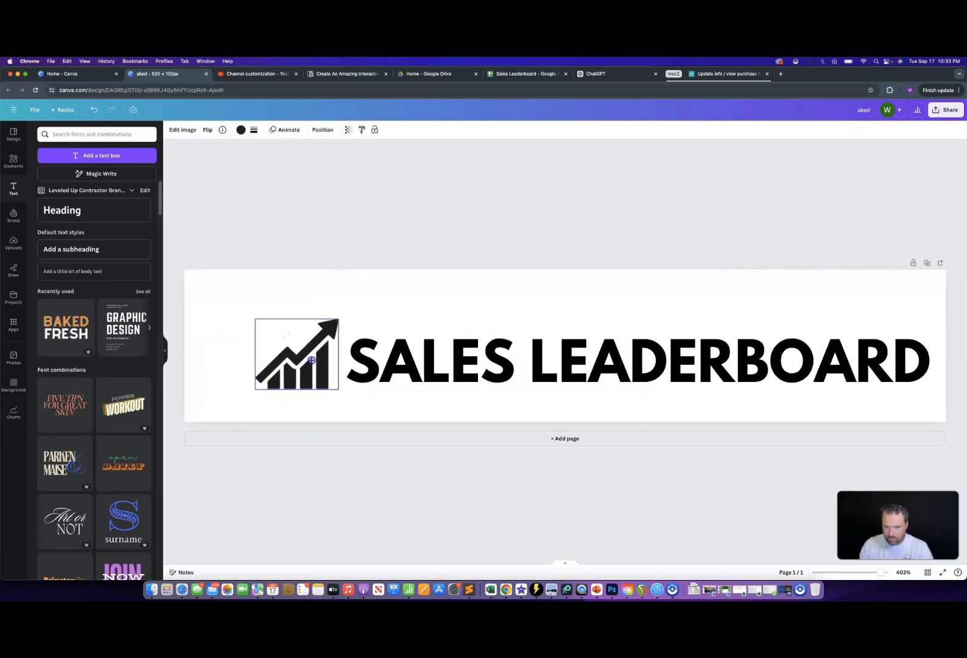
- Move the icon and heading together so the pair sits centred horizontally on the banner
{"action": "left_click", "coordinate": [515, 366]}
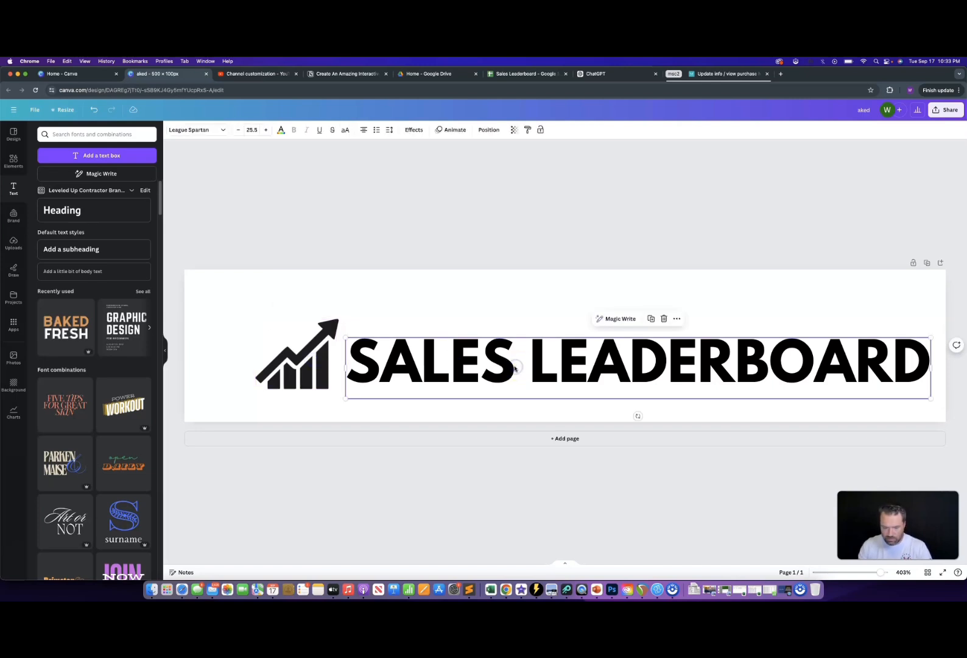
{"action": "left_click", "coordinate": [296, 359], "text": "shift"}
{"action": "mouse_move", "coordinate": [467, 363]}
{"action": "left_mouse_down"}
{"action": "mouse_move", "coordinate": [446, 363]}
{"action": "mouse_move", "coordinate": [477, 359]}
{"action": "mouse_move", "coordinate": [477, 368]}
{"action": "mouse_move", "coordinate": [454, 353]}
{"action": "left_mouse_up"}
{"action": "left_click", "coordinate": [339, 296]}
{"action": "left_click", "coordinate": [433, 300]}
{"action": "left_click", "coordinate": [443, 313]}
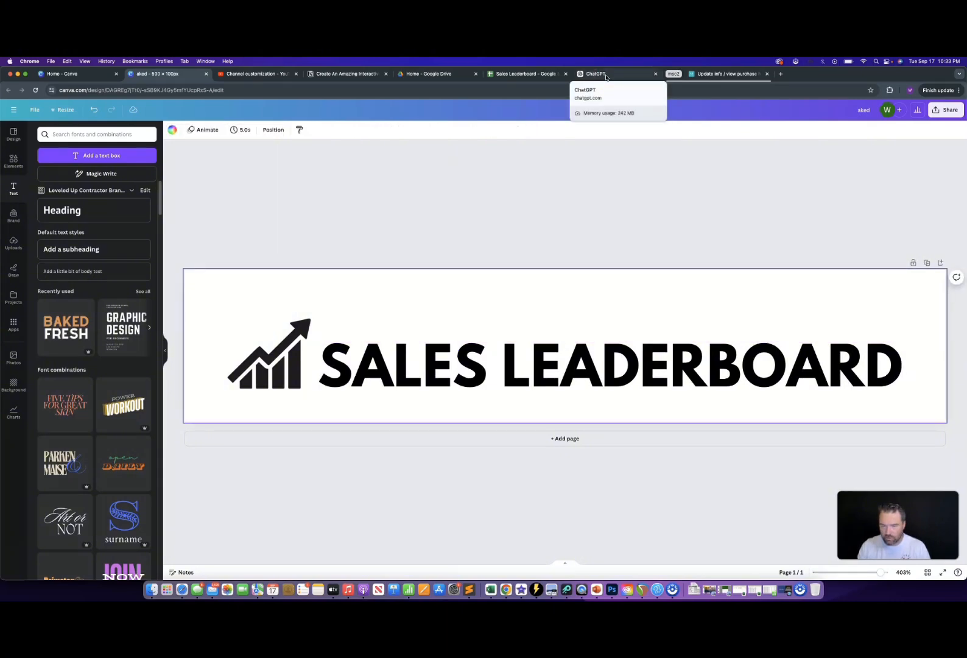
- Switch to the Sales Leaderboard spreadsheet in Google Sheets and fill cell J3 with the dashboard's dark blue
{"action": "left_click", "coordinate": [524, 74]}
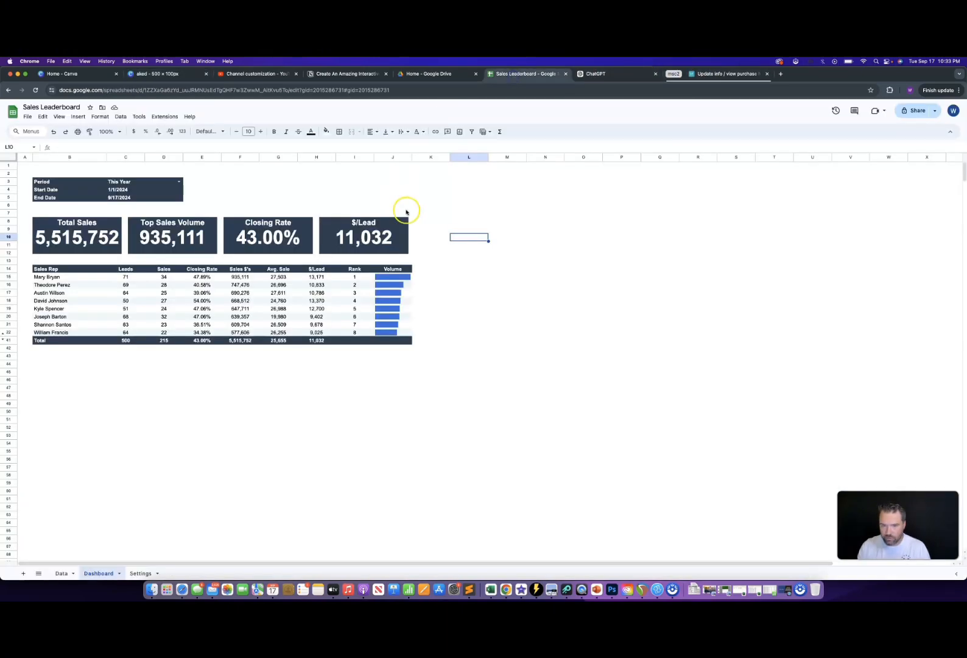
{"action": "left_click", "coordinate": [379, 181]}
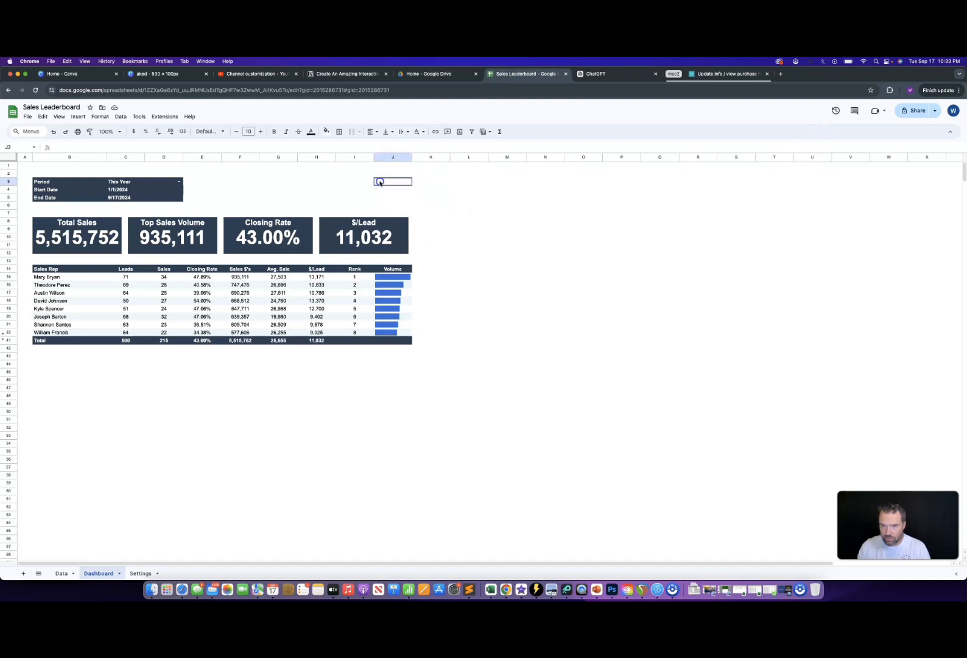
{"action": "left_click", "coordinate": [324, 132]}
{"action": "left_click", "coordinate": [328, 260]}
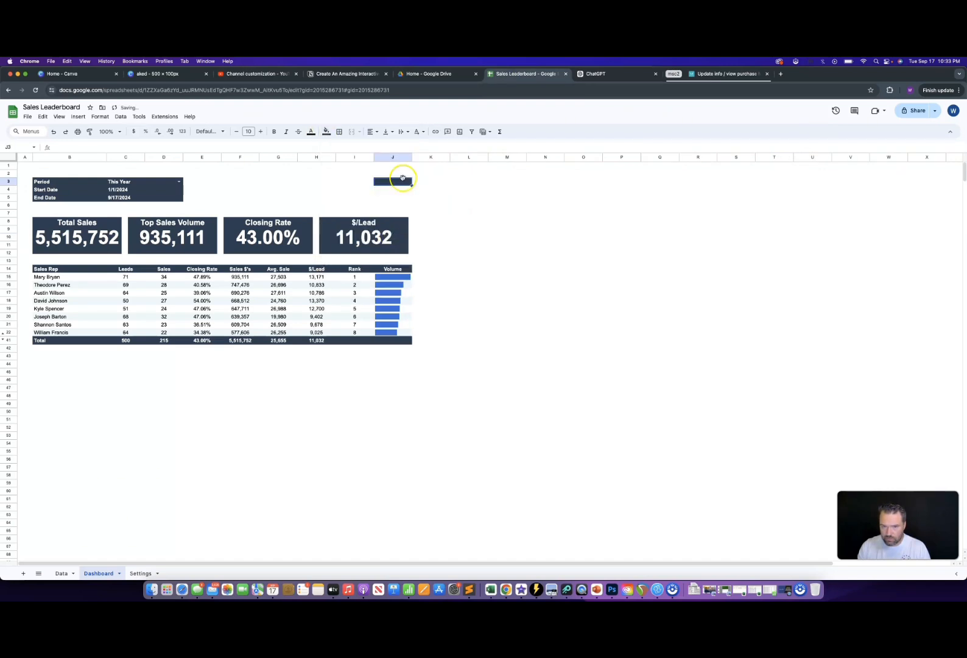
- Sample the fill colour of cell J3 with the Eye Dropper extension and select its hex code #35445f for copying
{"action": "left_click", "coordinate": [890, 90]}
{"action": "left_click", "coordinate": [809, 163]}
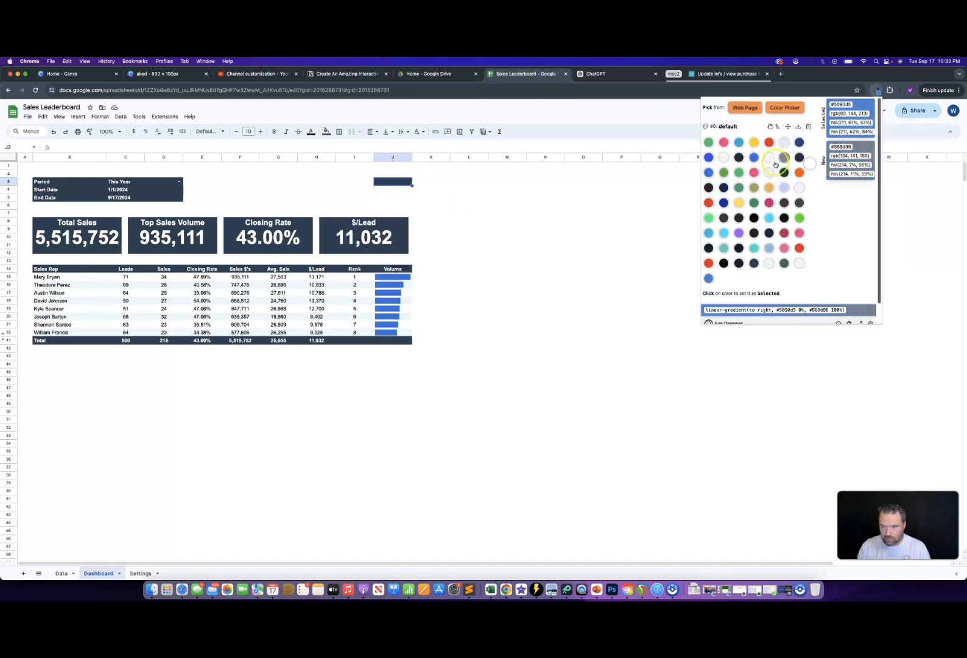
{"action": "left_click", "coordinate": [744, 107]}
{"action": "left_click", "coordinate": [396, 183]}
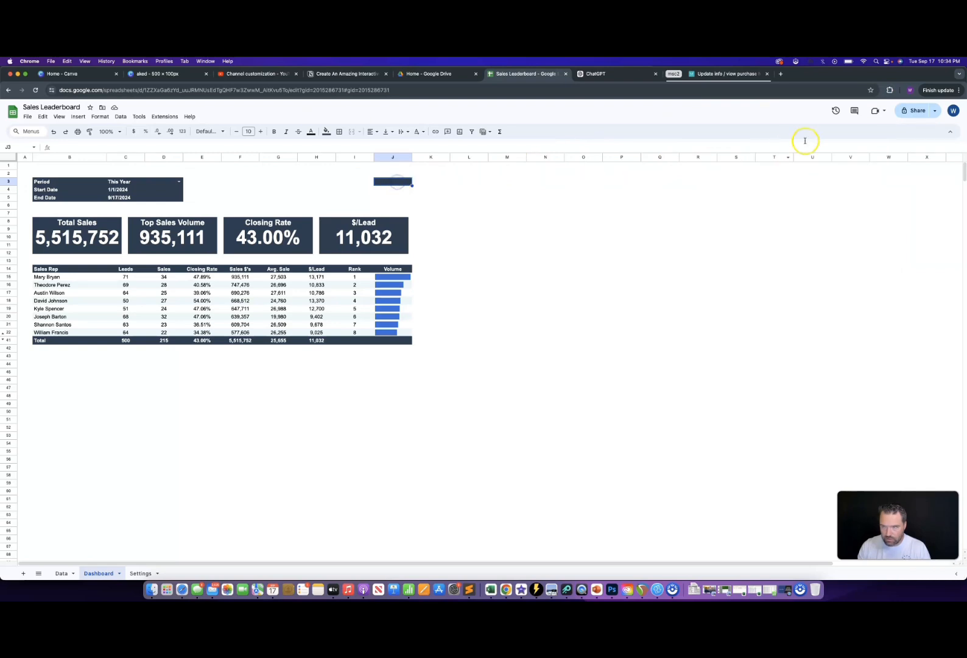
{"action": "left_click_drag", "start_coordinate": [850, 104], "coordinate": [836, 106]}
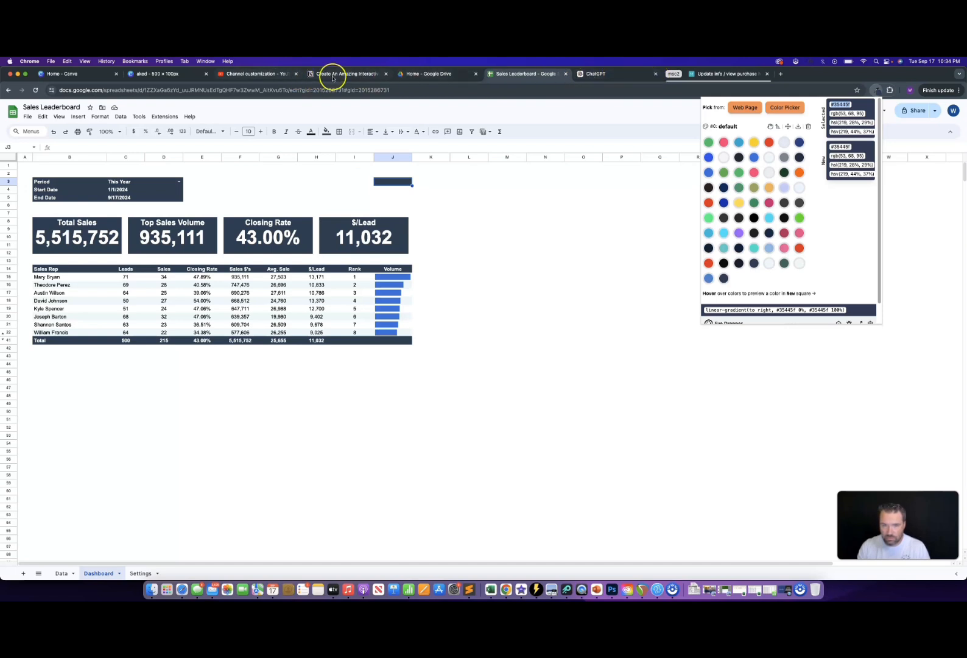
- Switch to the Canva banner and set the SALES LEADERBOARD text colour to #35445F
{"action": "left_click", "coordinate": [160, 74]}
{"action": "double_click", "coordinate": [446, 350]}
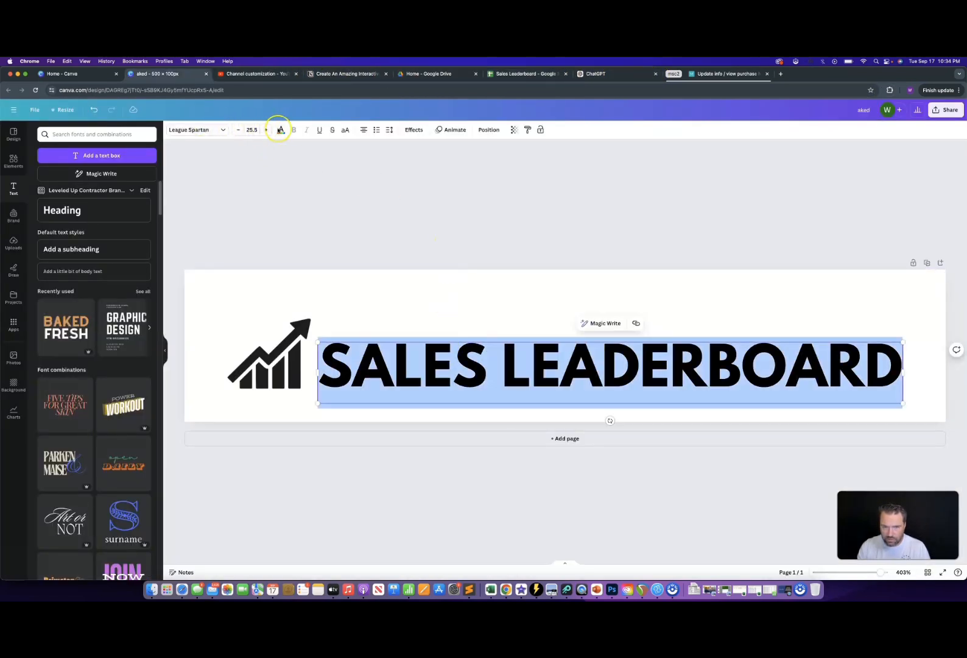
{"action": "left_click", "coordinate": [280, 130]}
{"action": "left_click", "coordinate": [41, 176]}
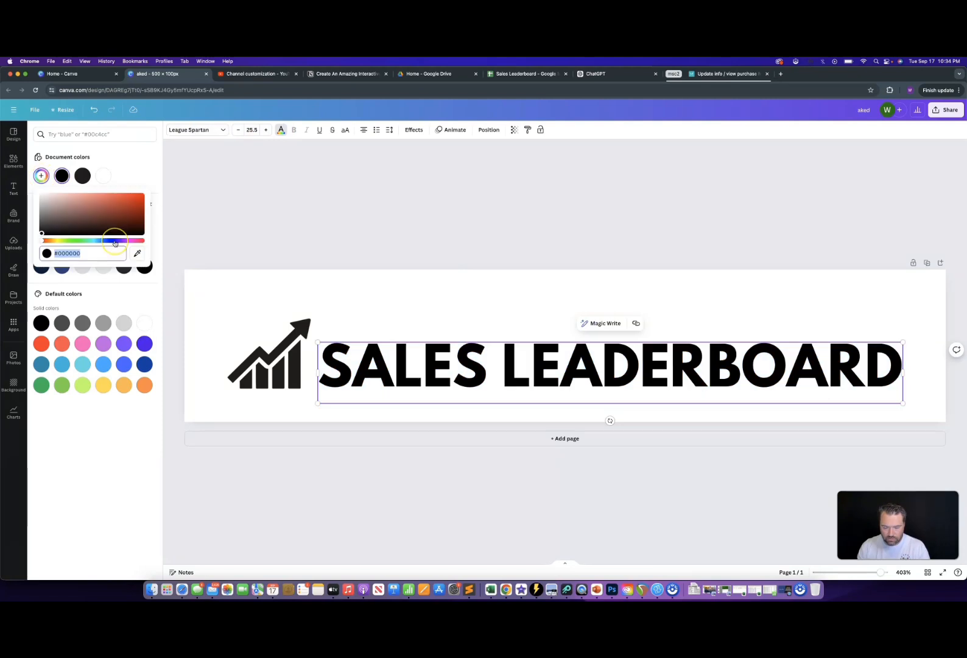
{"action": "type", "text": "#35445F"}
{"action": "left_click", "coordinate": [451, 330]}
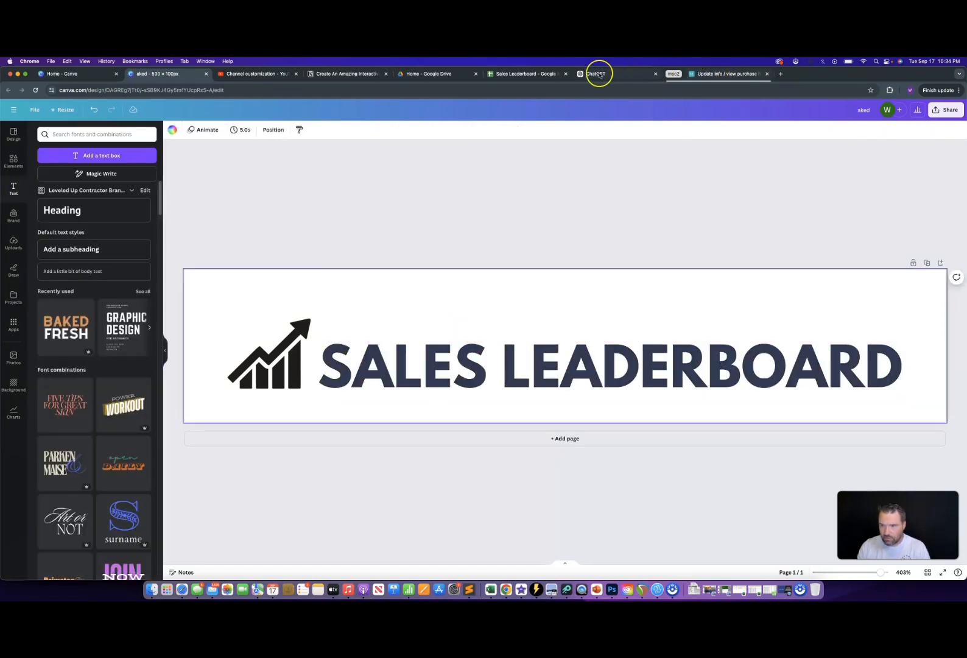
- Switch to the Sales Leaderboard spreadsheet, sample the blue of the Volume bars with the Eye Dropper extension and copy its hex code #3a7bdb
{"action": "left_click", "coordinate": [485, 73]}
{"action": "left_click", "coordinate": [583, 245]}
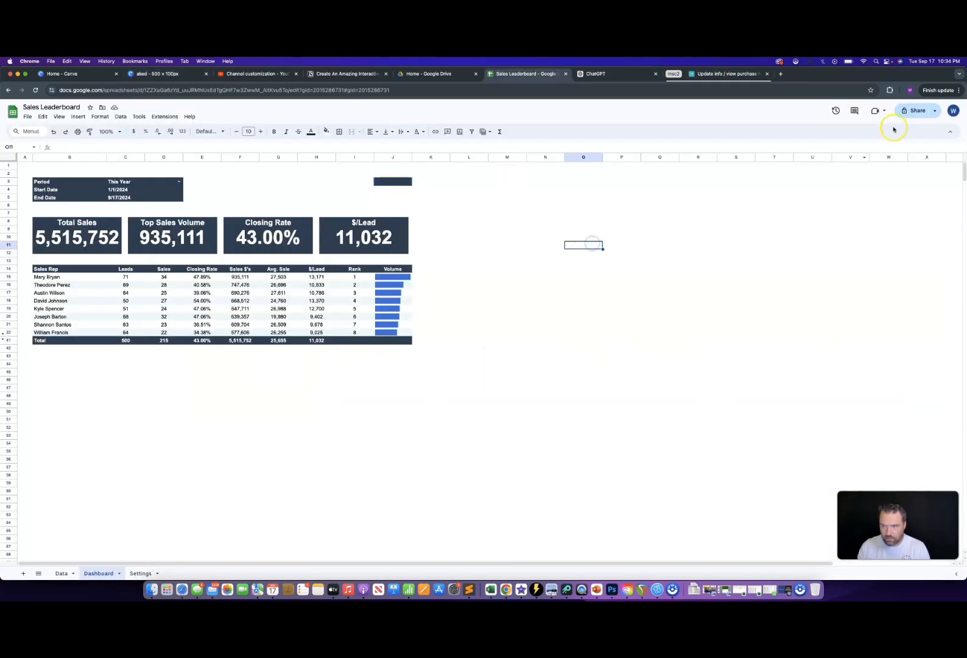
{"action": "left_click", "coordinate": [889, 90]}
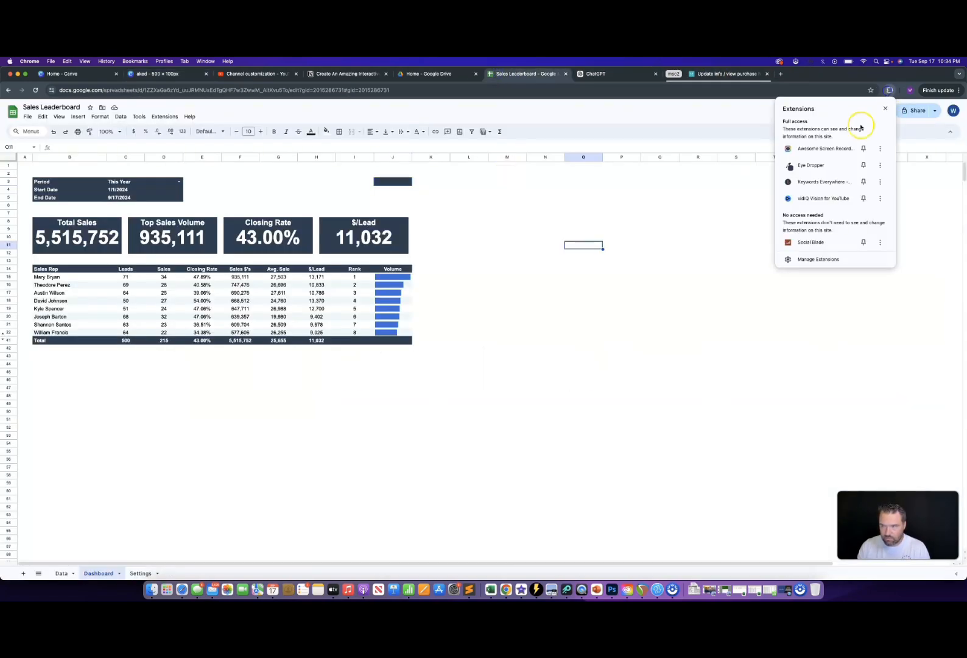
{"action": "left_click", "coordinate": [807, 165]}
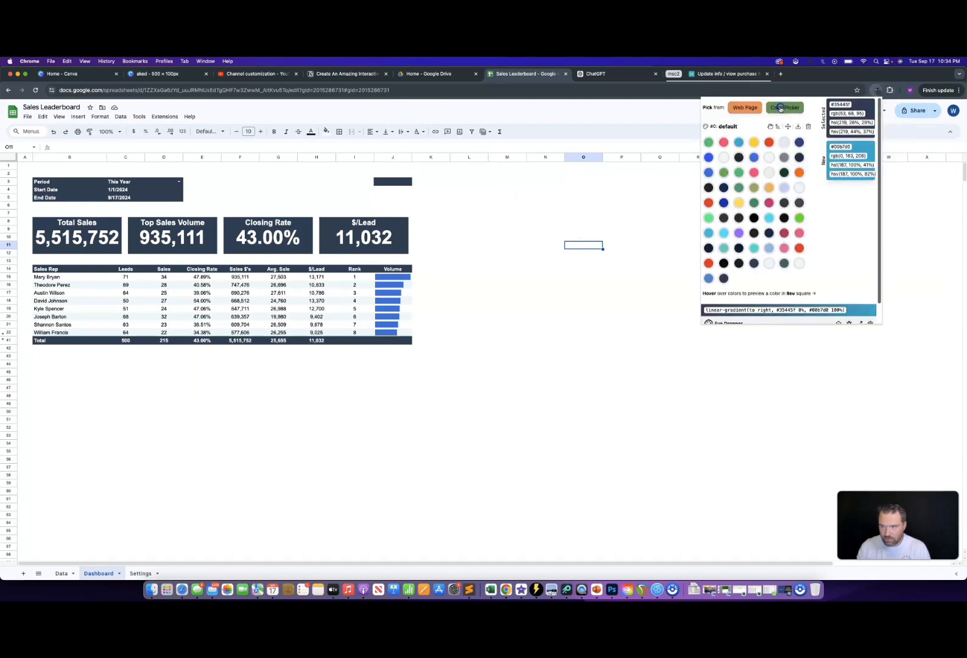
{"action": "left_click", "coordinate": [889, 91]}
{"action": "left_click", "coordinate": [816, 165]}
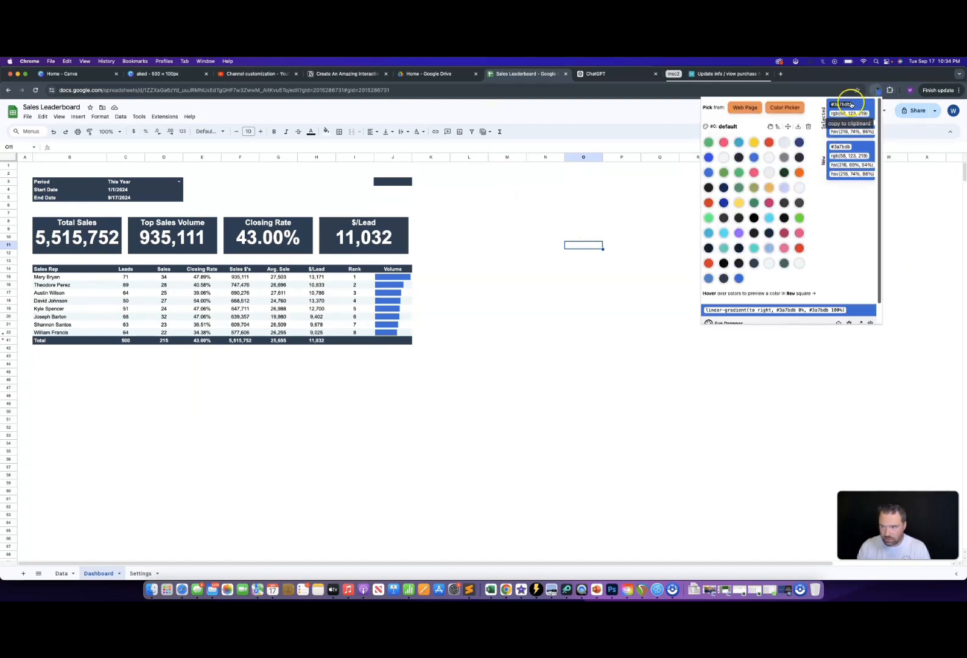
{"action": "left_click", "coordinate": [852, 106]}
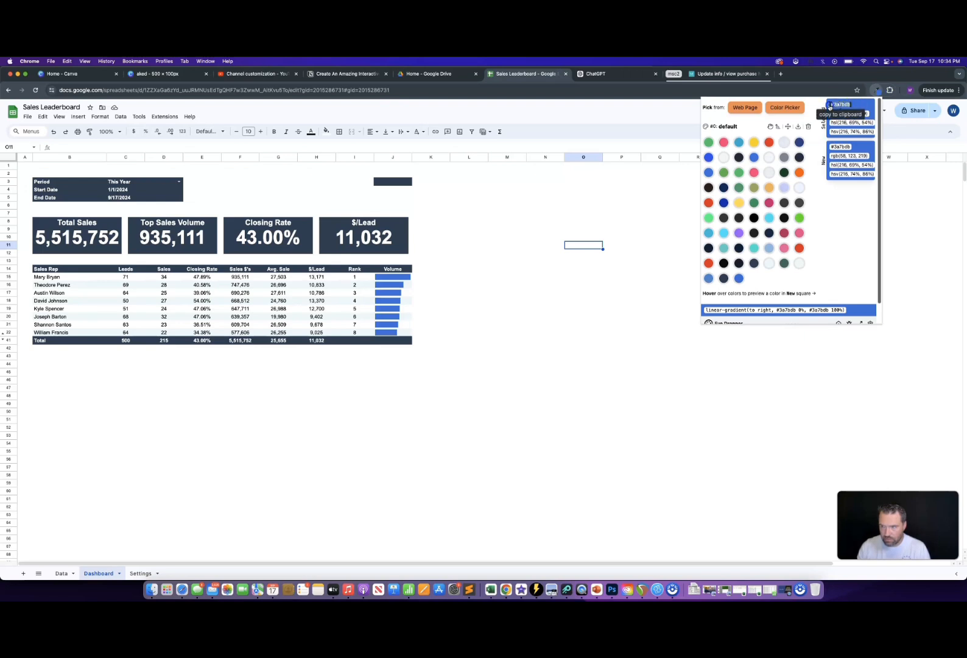
- Switch to the Canva banner, try the growth-chart icon in #35445F and copy #3a7bdb from the Eye Dropper extension again
{"action": "left_click", "coordinate": [160, 74]}
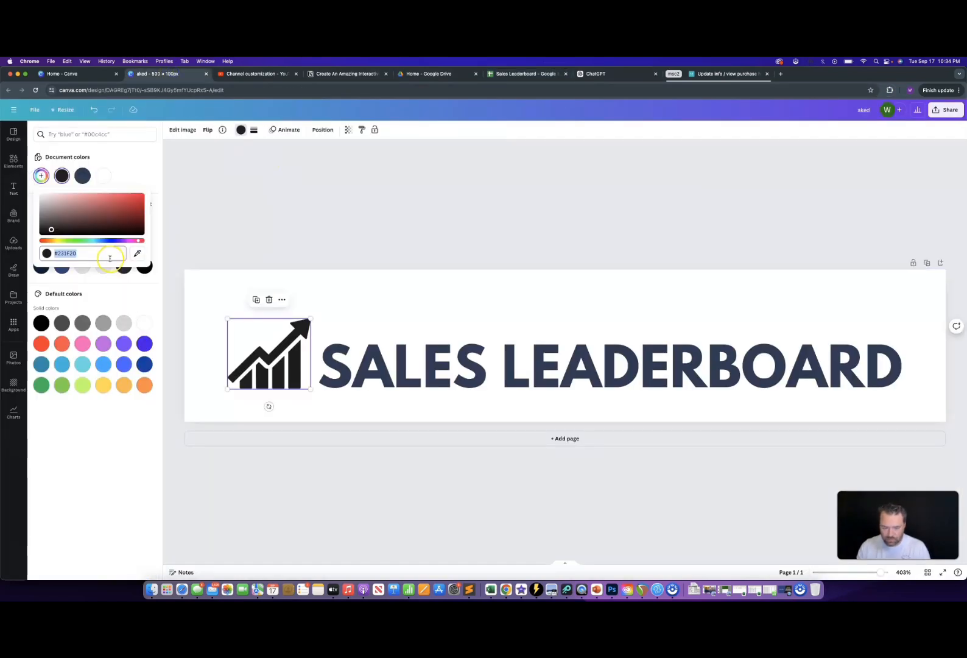
{"action": "type", "text": "#35445F"}
{"action": "left_click", "coordinate": [890, 90]}
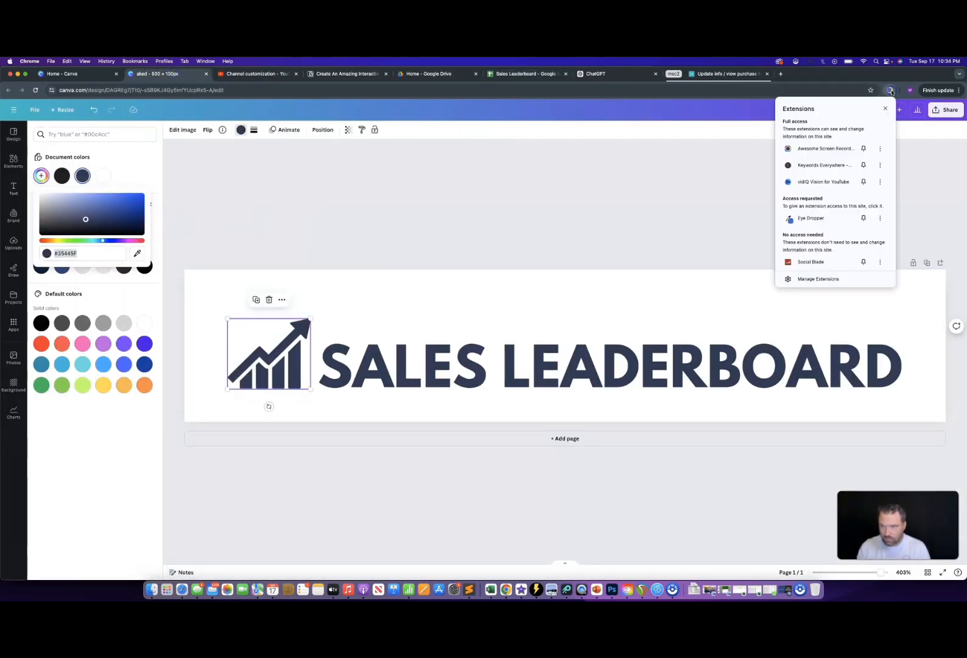
{"action": "left_click", "coordinate": [811, 217]}
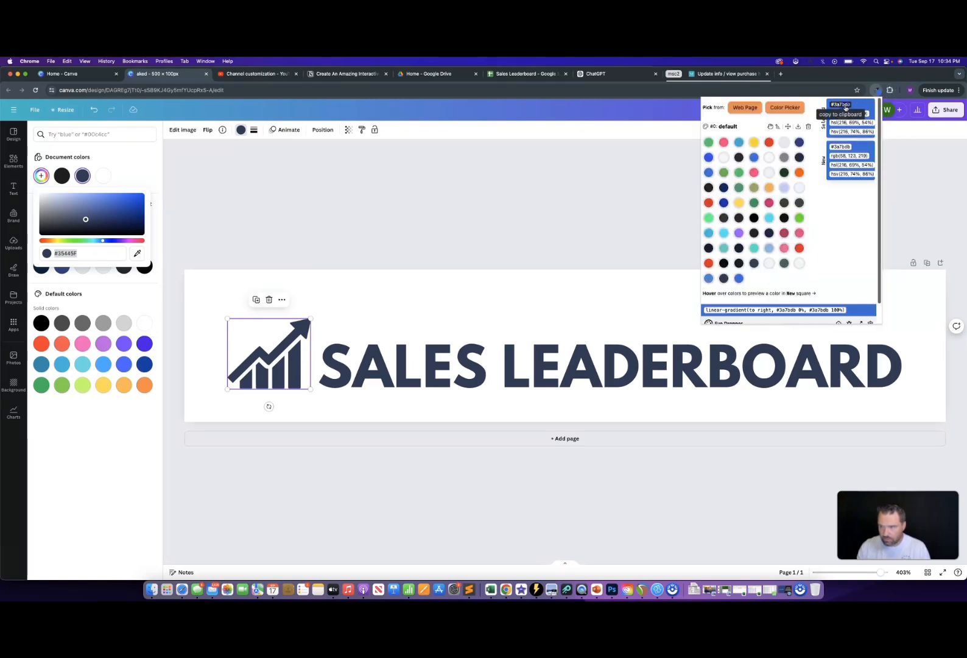
- Set the growth-chart icon's colour to #3a7bdb
{"action": "left_click", "coordinate": [268, 329]}
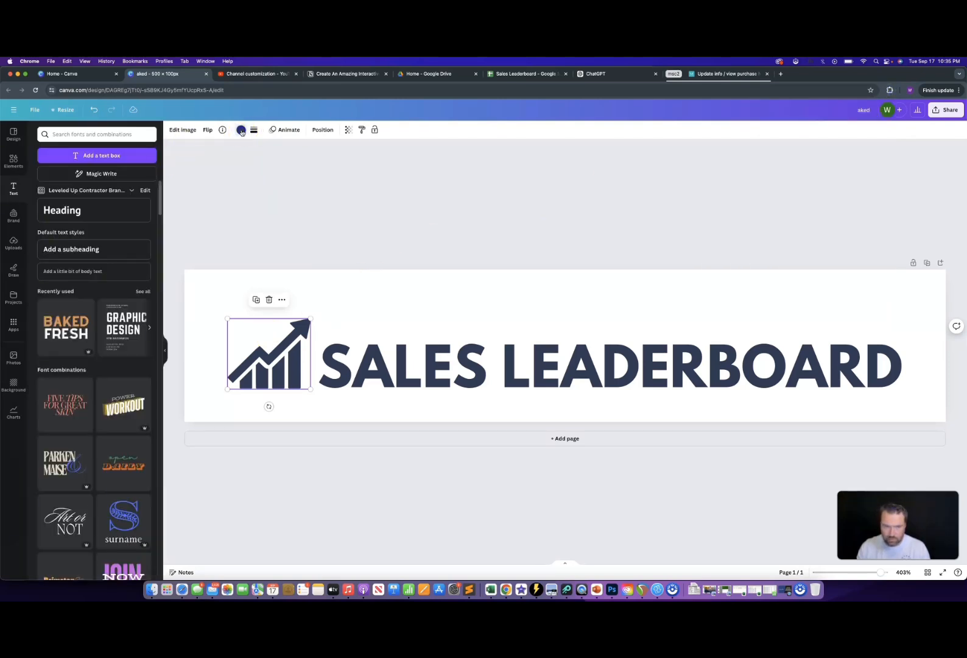
{"action": "left_click", "coordinate": [241, 130]}
{"action": "left_click", "coordinate": [125, 264]}
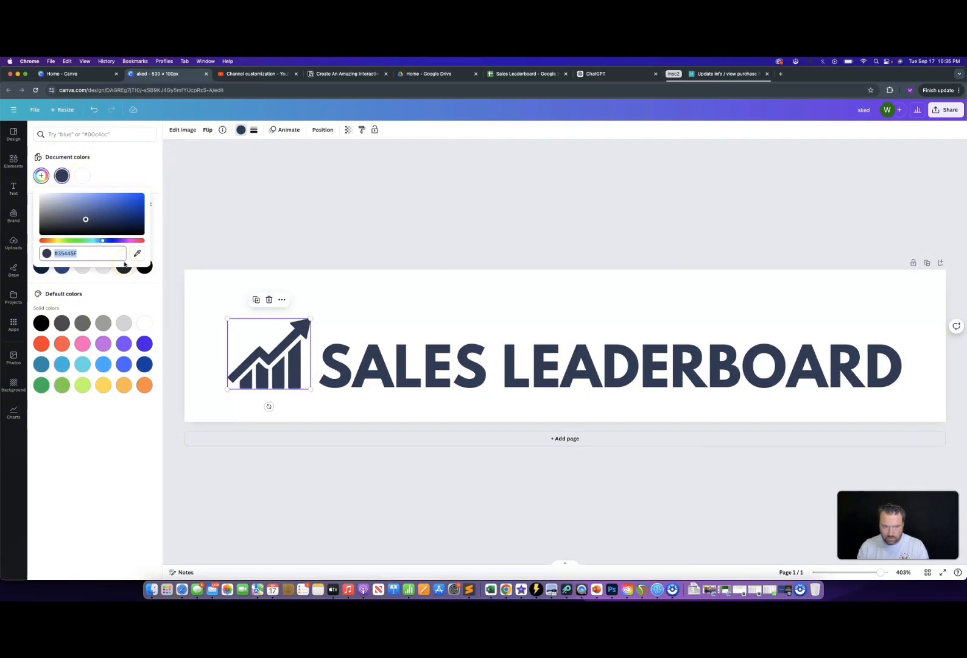
{"action": "type", "text": "#3a7bdb"}
{"action": "left_click", "coordinate": [355, 281]}
- Select the icon and heading together and move them up so the pair sits vertically centred on the banner
{"action": "left_click", "coordinate": [257, 274]}
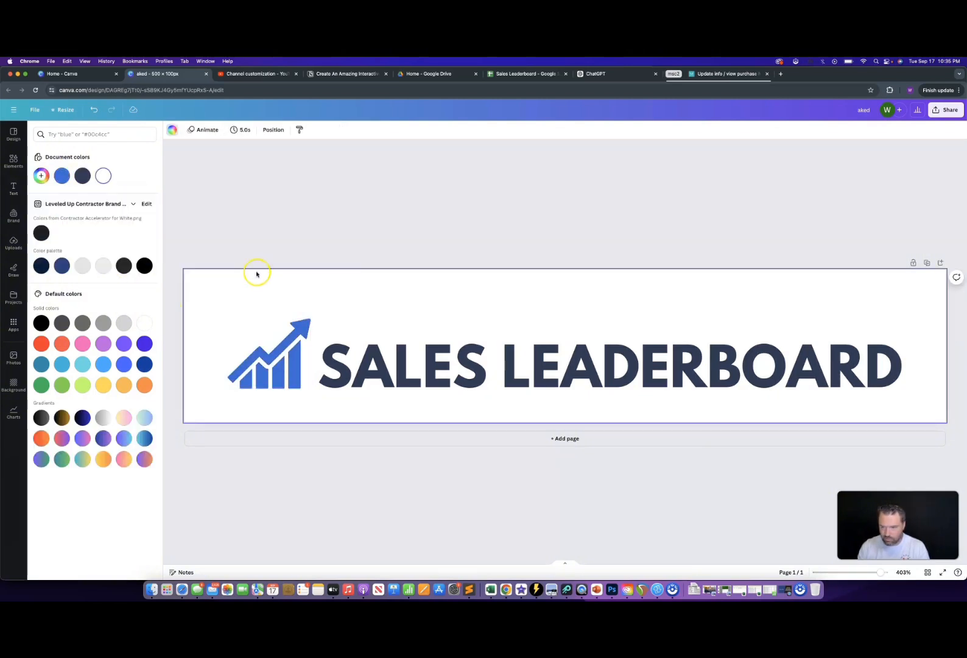
{"action": "left_click", "coordinate": [397, 373]}
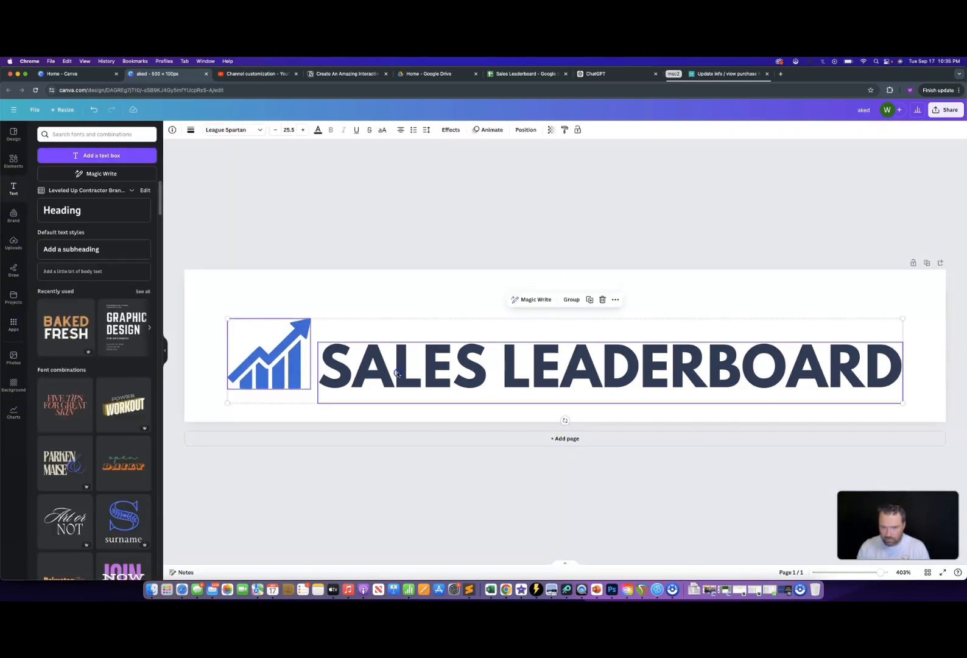
{"action": "mouse_move", "coordinate": [397, 373]}
{"action": "left_mouse_down"}
{"action": "mouse_move", "coordinate": [386, 364]}
{"action": "mouse_move", "coordinate": [398, 357]}
{"action": "left_mouse_up"}
{"action": "left_click", "coordinate": [371, 214]}
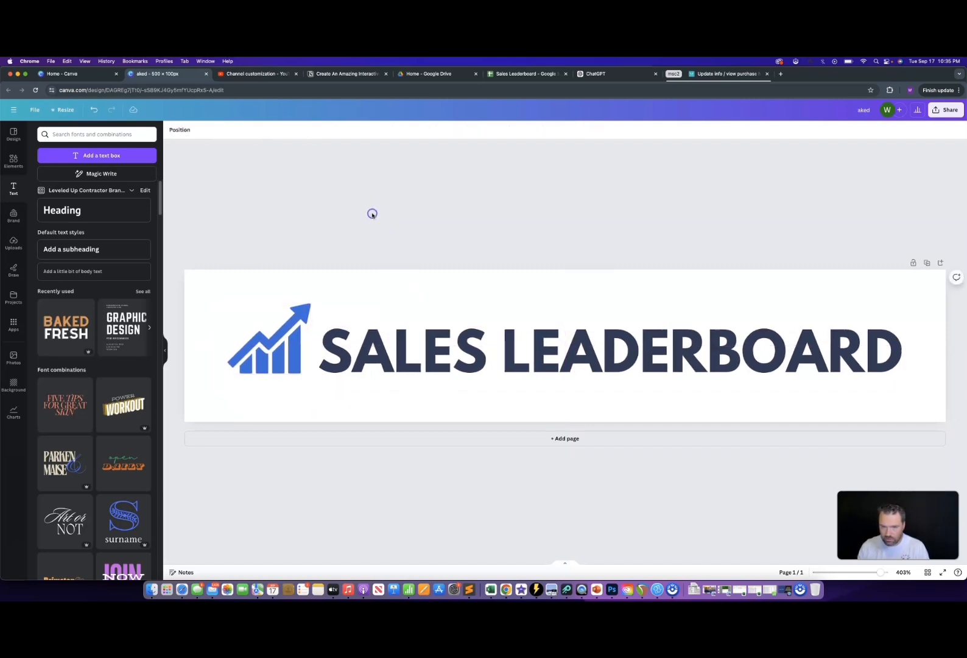
- Download the banner as a PNG file at 500 × 100 px
{"action": "left_click", "coordinate": [955, 111]}
{"action": "left_click", "coordinate": [831, 268]}
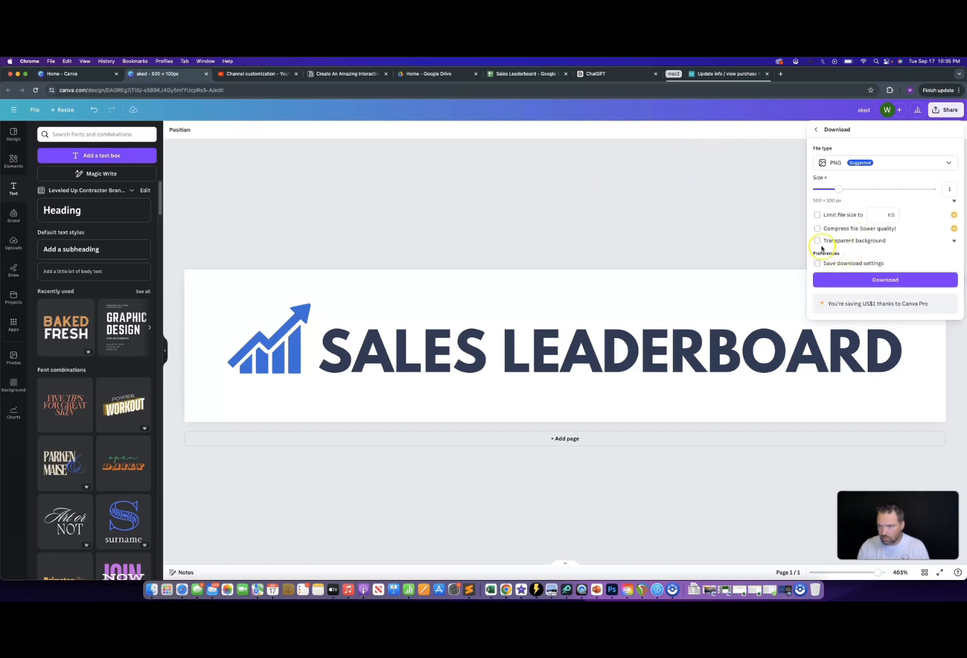
{"action": "left_click", "coordinate": [890, 281]}
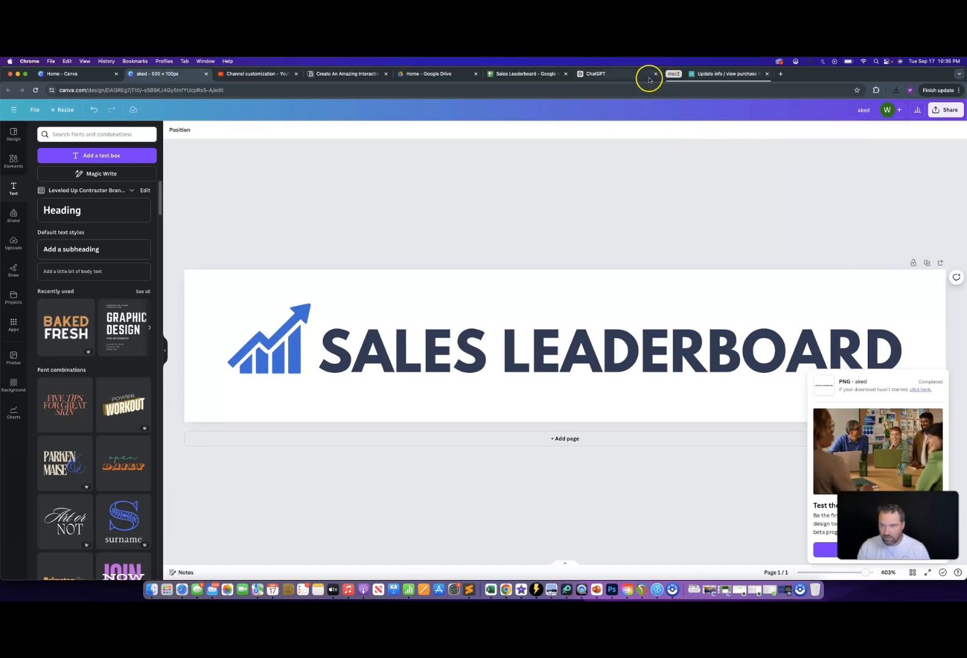
- Switch to the Sales Leaderboard spreadsheet and remove the fill colour from cell J3
{"action": "left_click", "coordinate": [532, 76]}
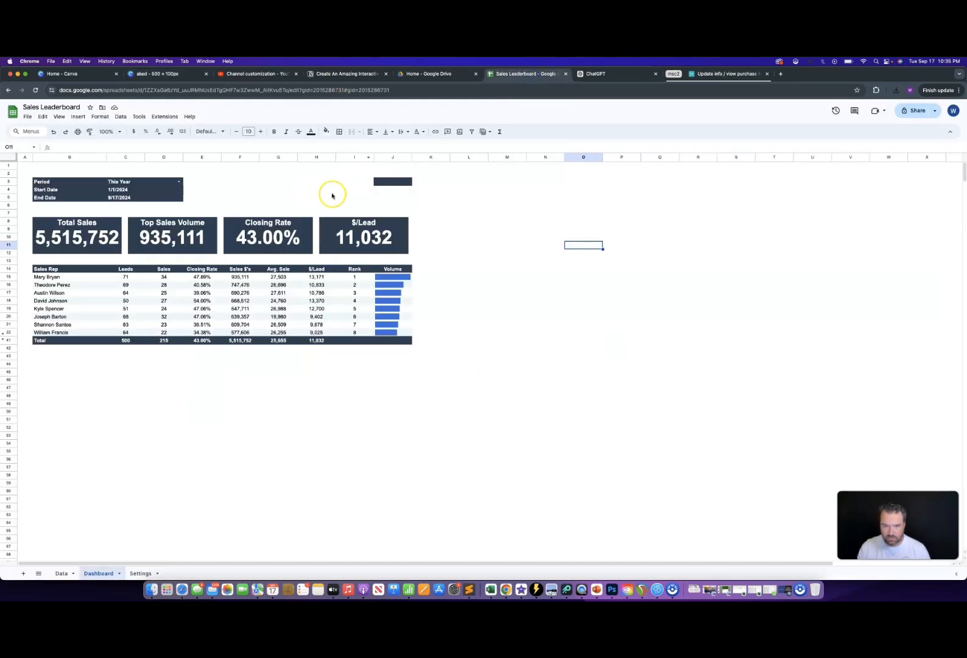
{"action": "left_click", "coordinate": [404, 182]}
{"action": "left_click", "coordinate": [325, 133]}
{"action": "left_click", "coordinate": [345, 146]}
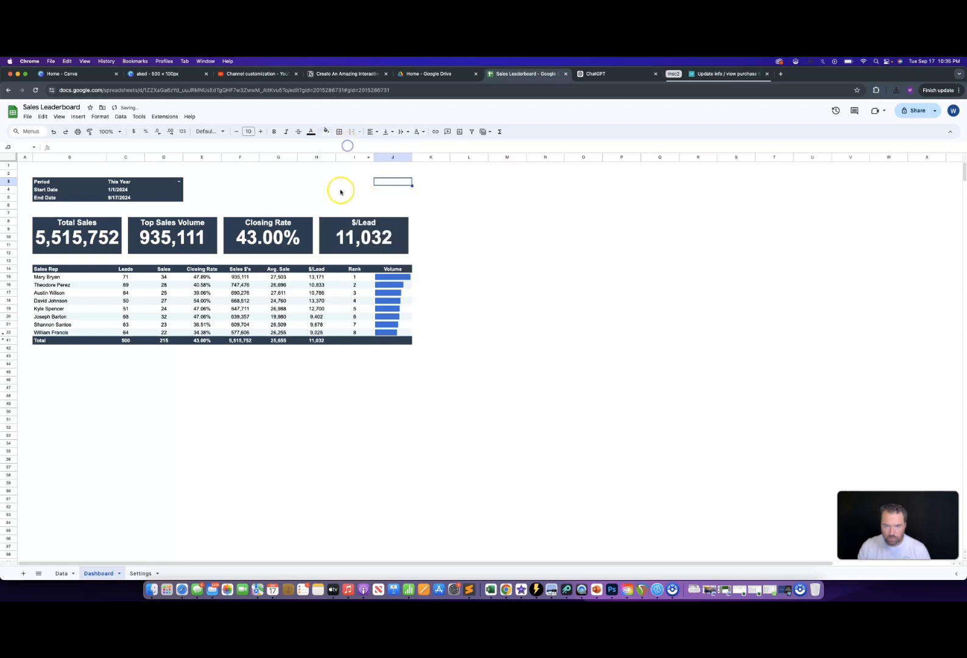
- Insert the downloaded banner image aked.png from the Downloads folder over the cells of the Dashboard sheet
{"action": "left_click", "coordinate": [341, 190]}
{"action": "left_click", "coordinate": [78, 117]}
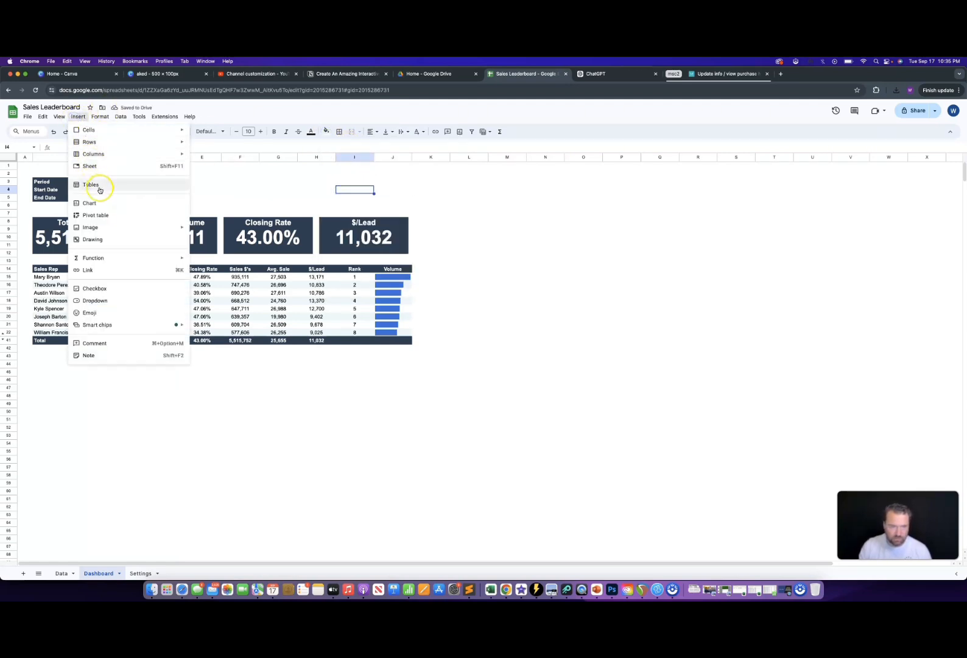
{"action": "mouse_move", "coordinate": [98, 227]}
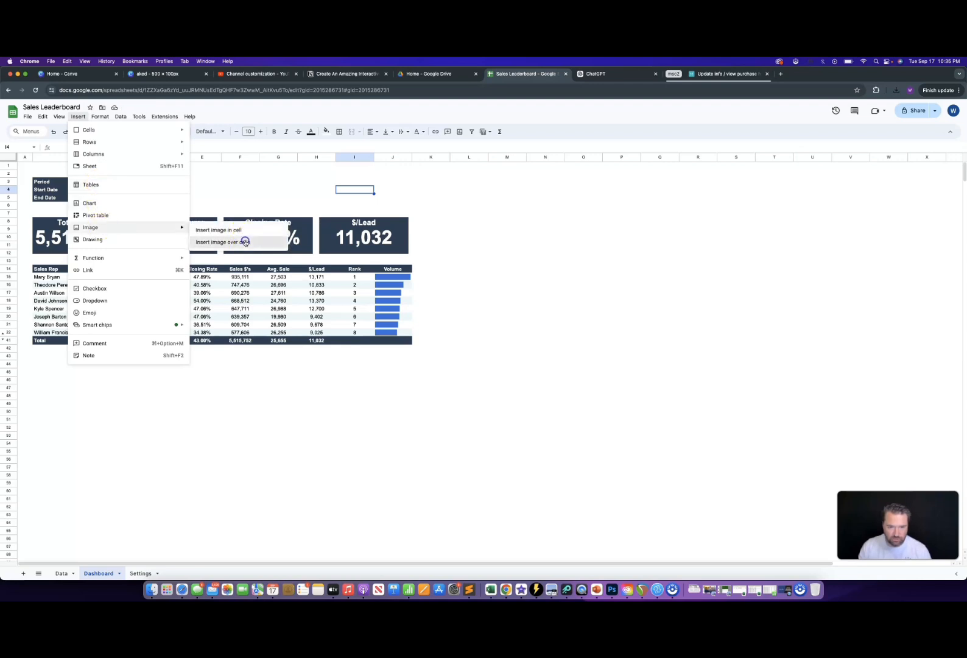
{"action": "left_click", "coordinate": [245, 242]}
{"action": "left_click", "coordinate": [478, 388]}
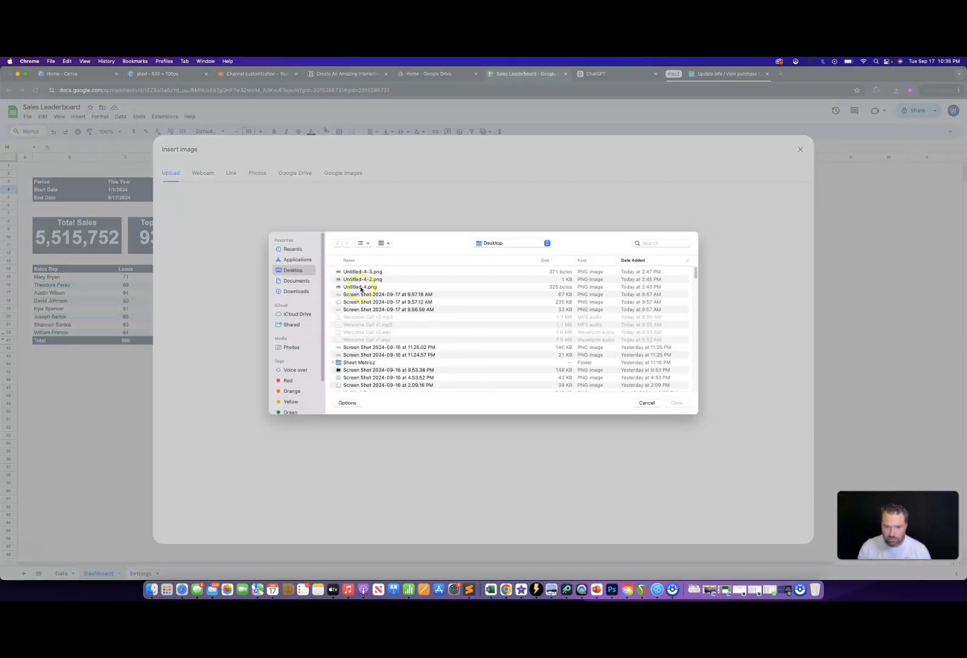
{"action": "left_click", "coordinate": [303, 290]}
{"action": "left_click", "coordinate": [359, 272]}
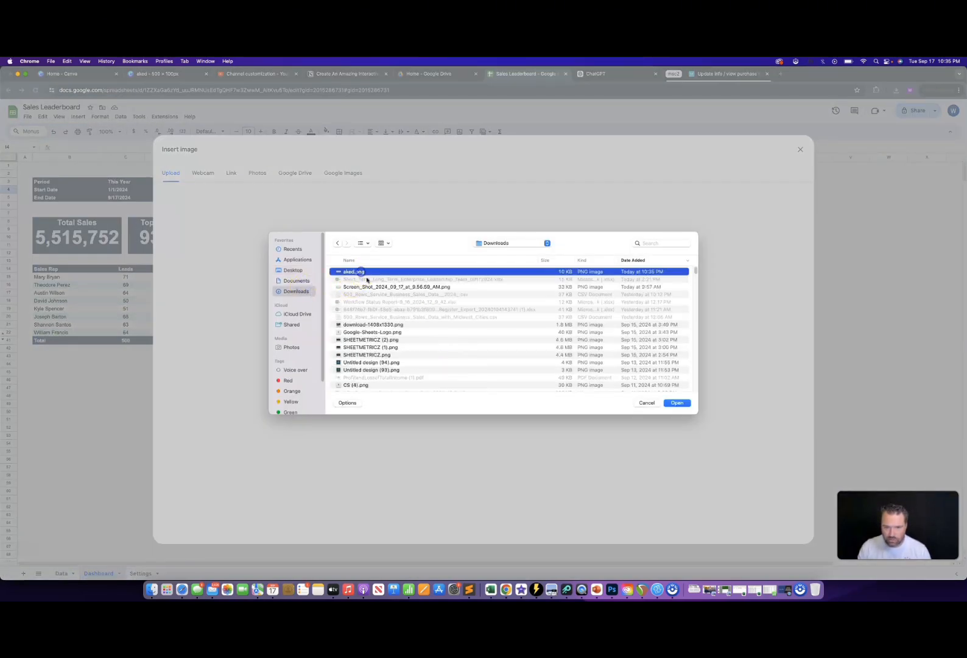
{"action": "left_click", "coordinate": [675, 402]}
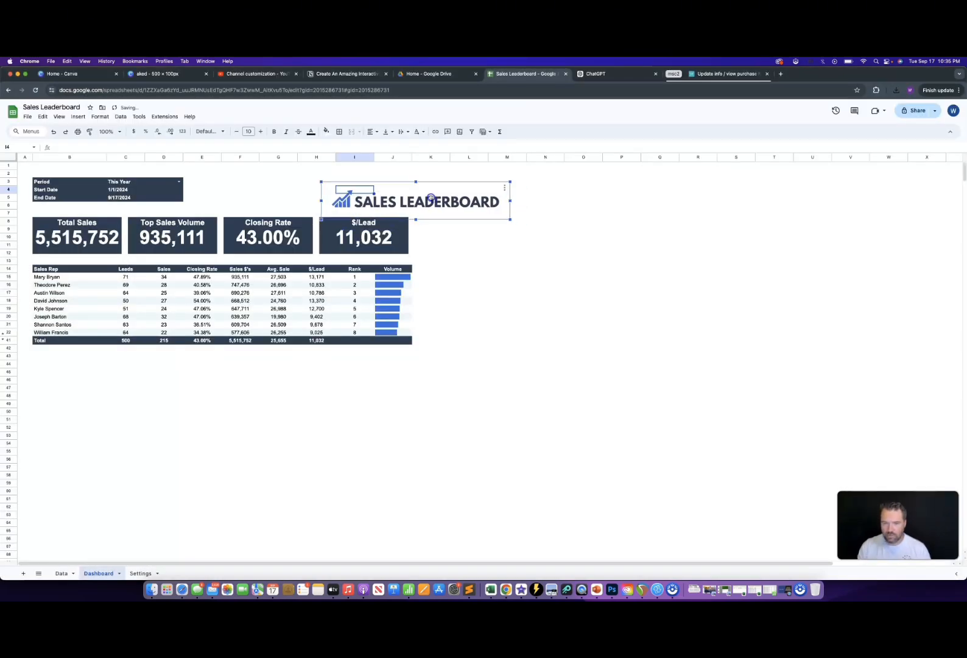
- Move the SALES LEADERBOARD banner beside the Period block, above the scorecards and clear of the date cells
{"action": "left_click_drag", "start_coordinate": [434, 197], "coordinate": [291, 194]}
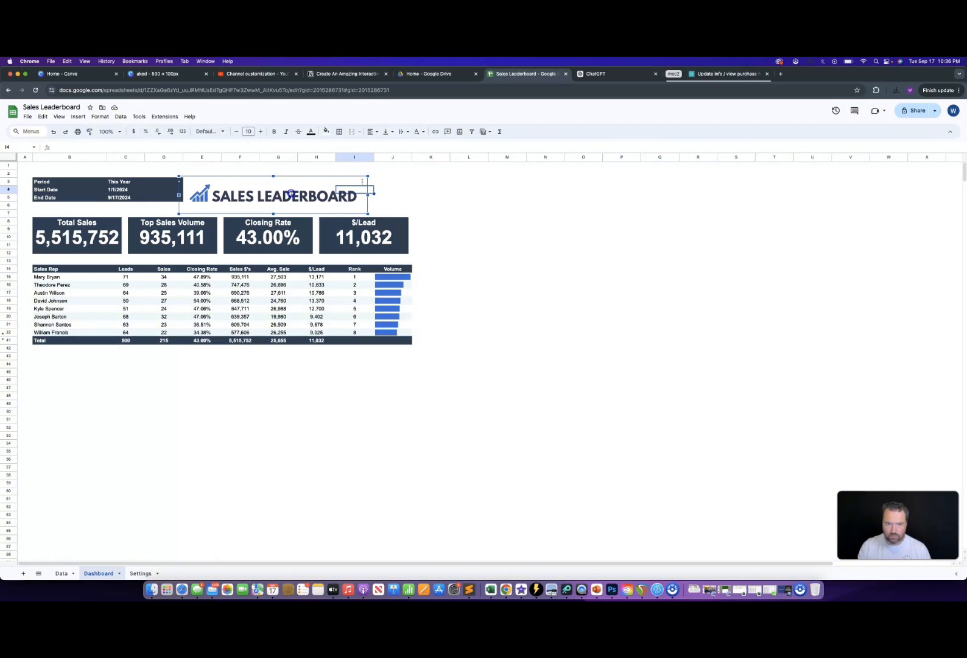
{"action": "left_click", "coordinate": [429, 181]}
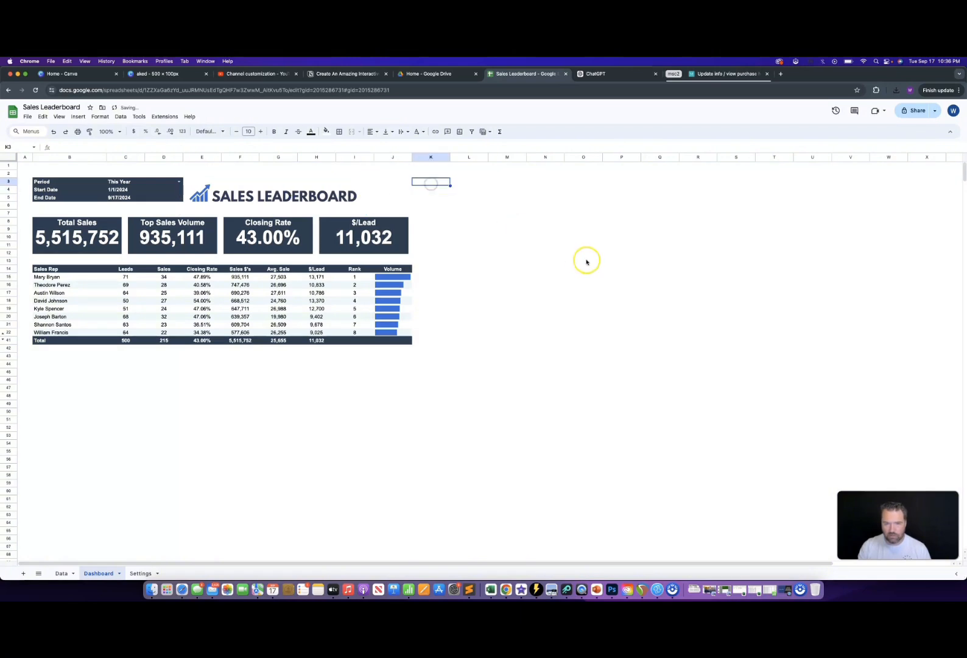
{"action": "left_click_drag", "start_coordinate": [324, 193], "coordinate": [332, 190]}
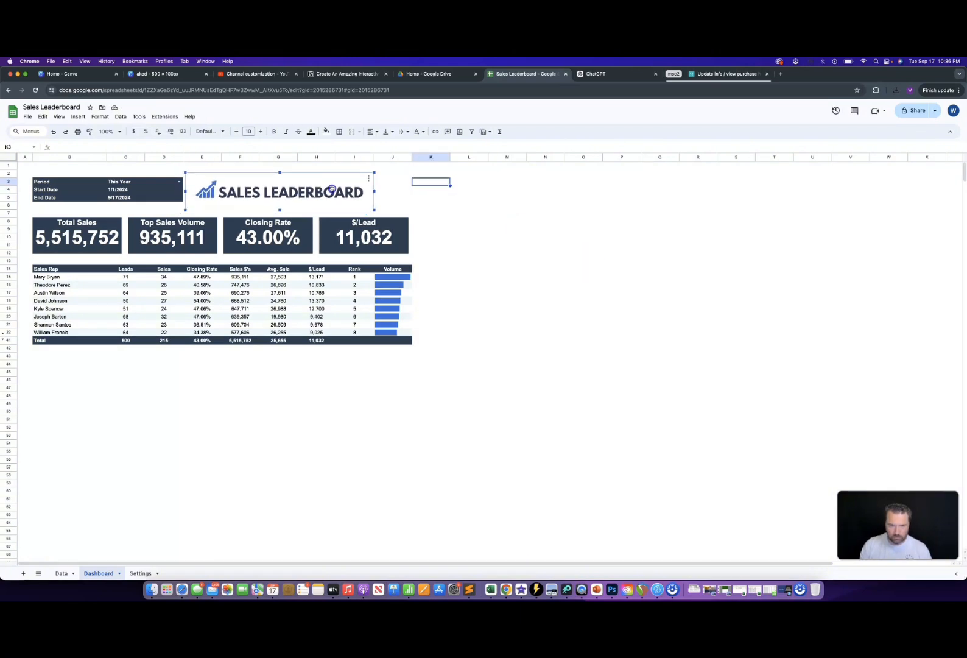
{"action": "left_click", "coordinate": [507, 197]}
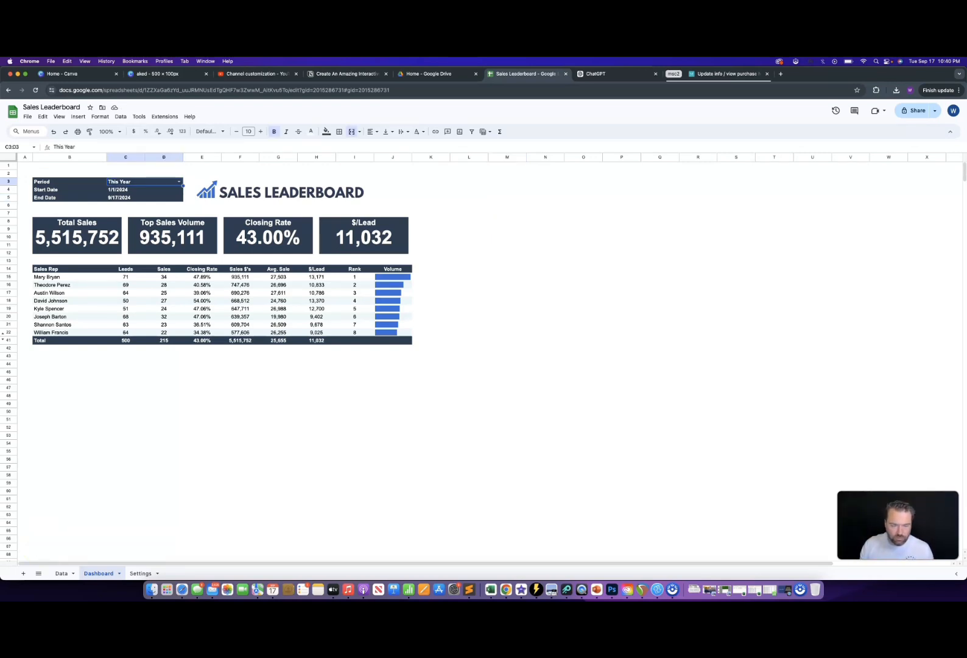
- Duplicate the Dashboard sheet
{"action": "right_click", "coordinate": [103, 574]}
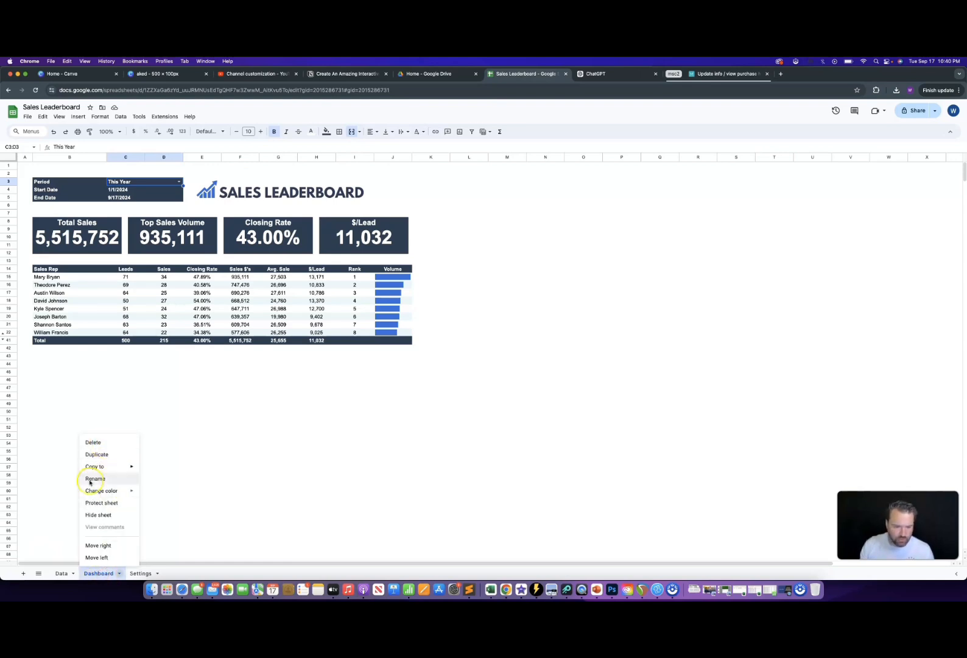
{"action": "left_click", "coordinate": [68, 562]}
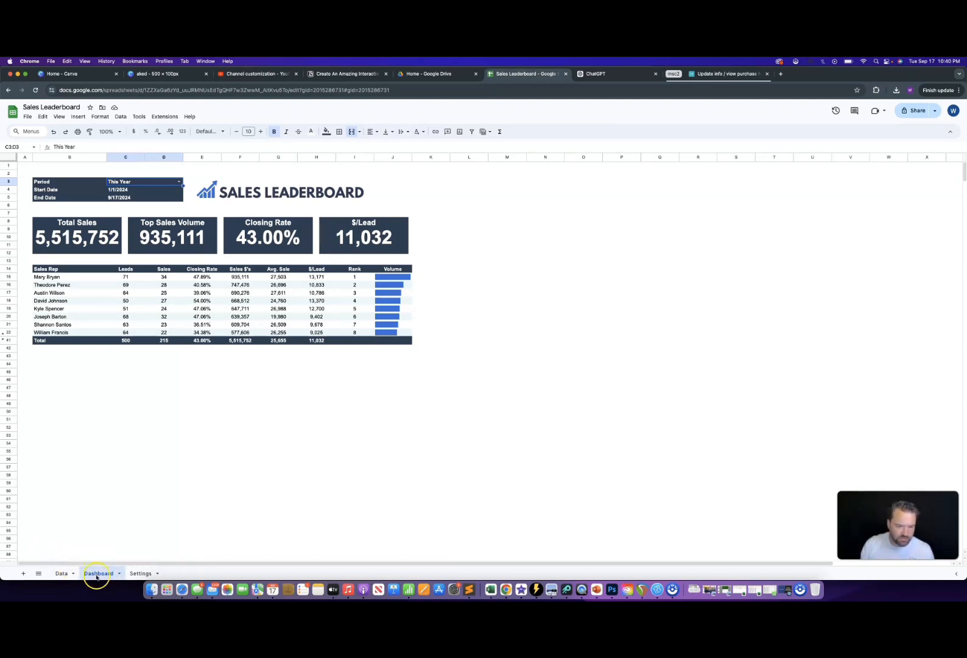
{"action": "left_click", "coordinate": [96, 574]}
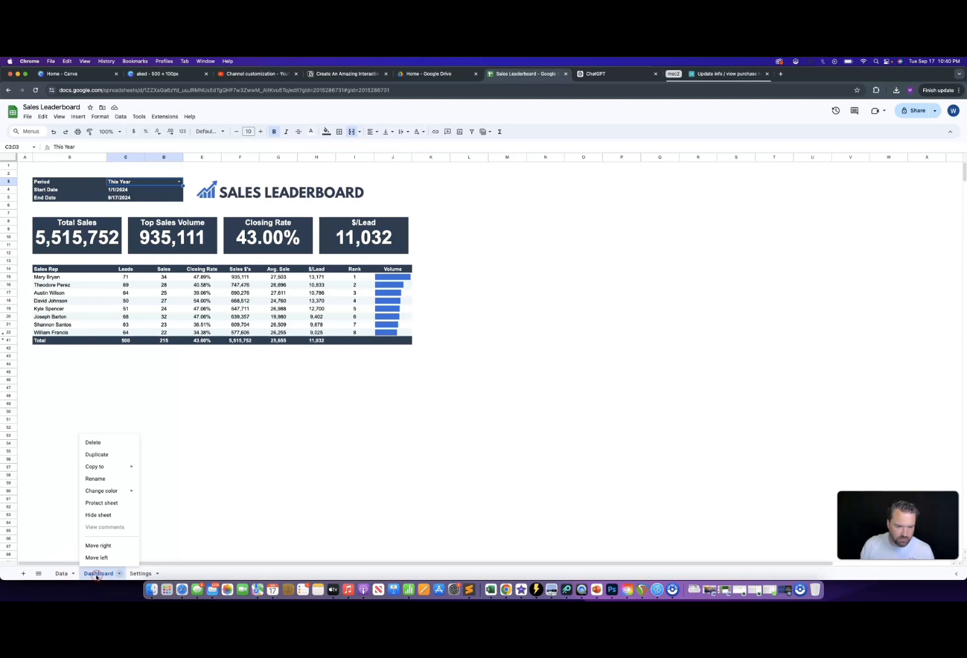
{"action": "left_click", "coordinate": [110, 455]}
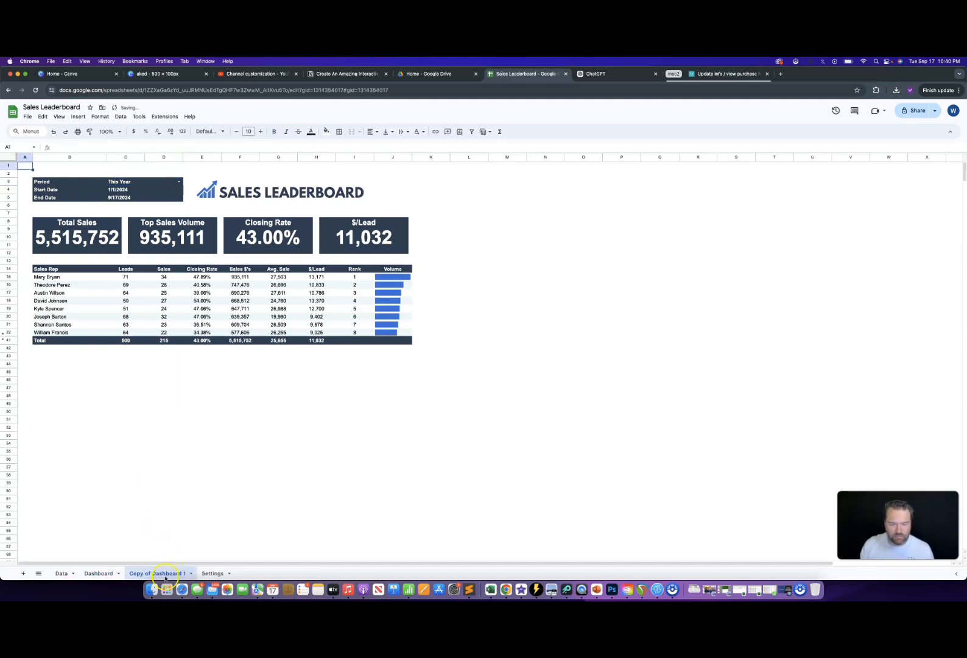
- Rename the copied dashboard sheet as Dashboard Dark
{"action": "left_click", "coordinate": [162, 573]}
{"action": "left_click", "coordinate": [143, 480]}
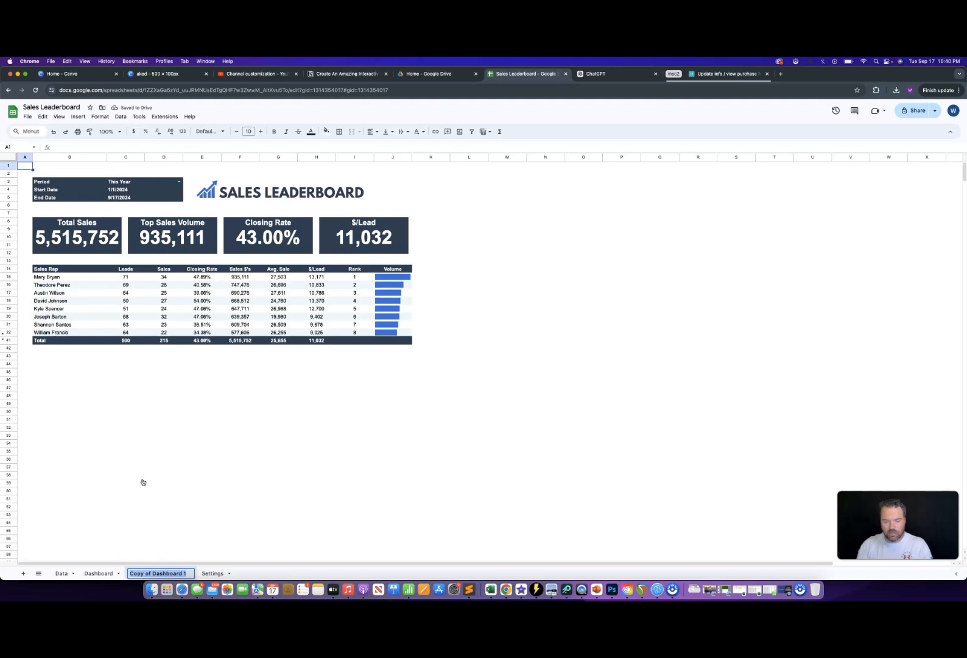
{"action": "type", "text": "DASH"}
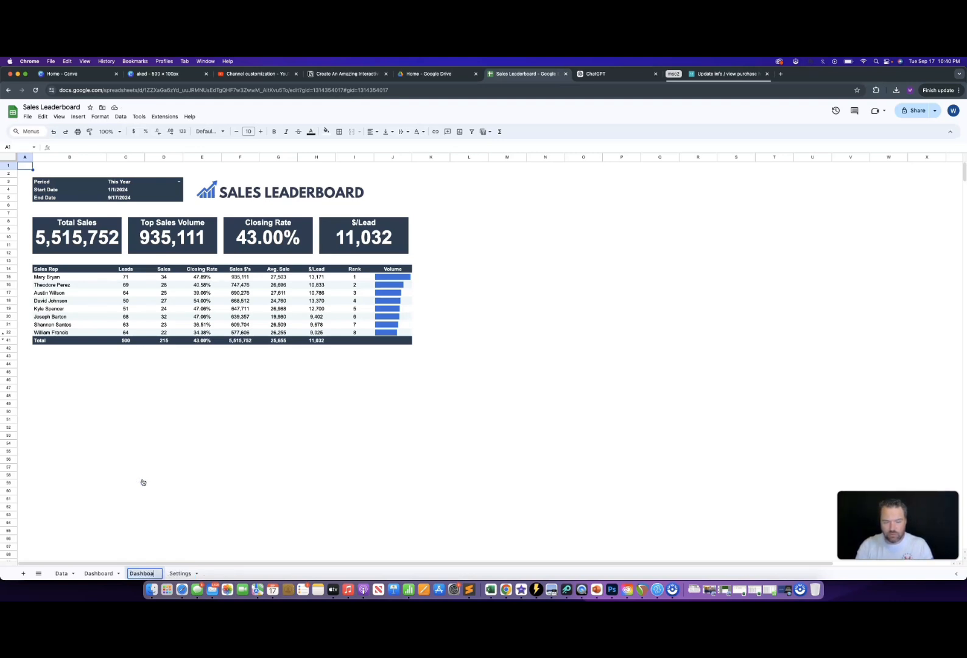
{"action": "type", "text": "board Dark"}
{"action": "key", "text": "Return"}
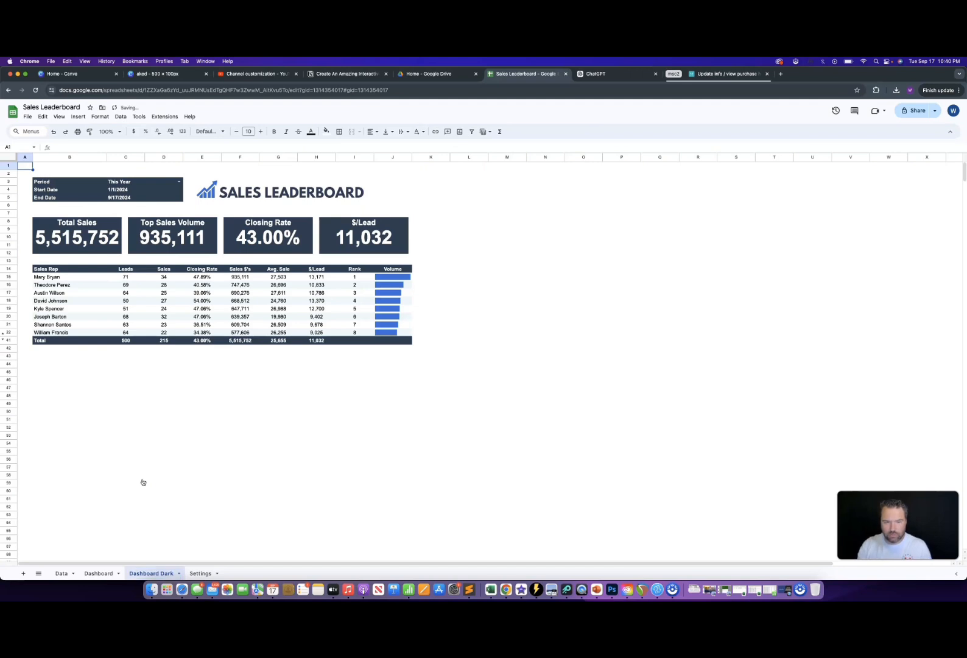
{"action": "left_click", "coordinate": [230, 444]}
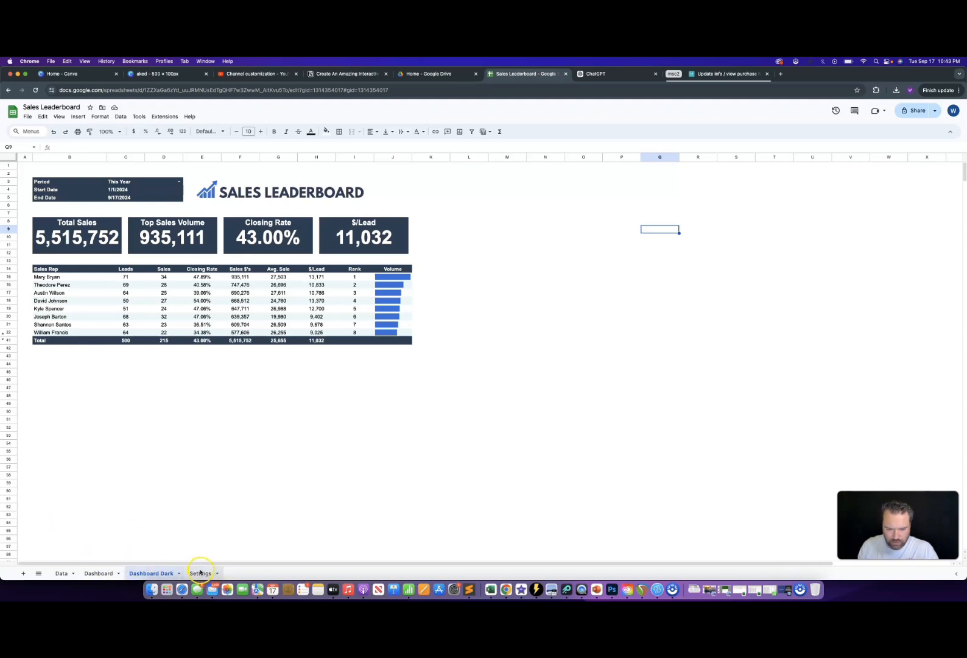
- Select rows 1 and 2 of the Dashboard Dark sheet and copy the hex code #1b223c from cell H3 of the Settings sheet
{"action": "left_click", "coordinate": [200, 573]}
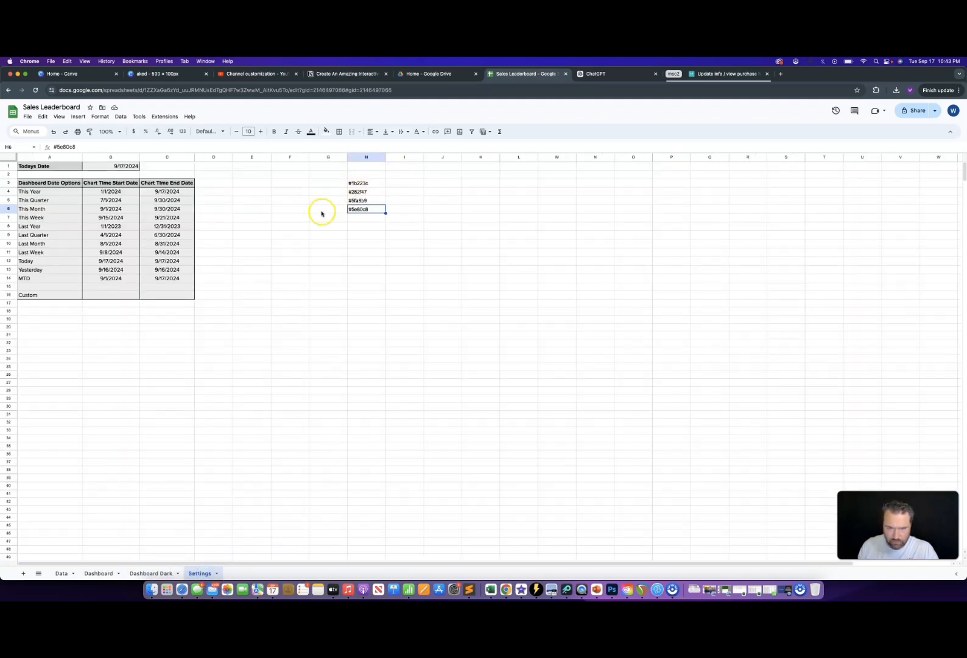
{"action": "left_click", "coordinate": [156, 573]}
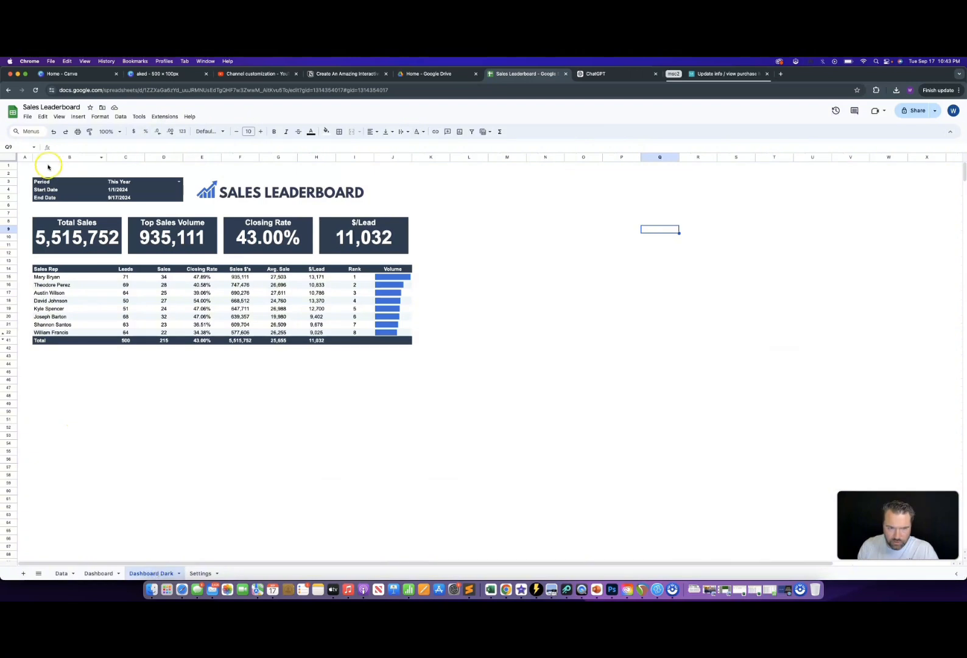
{"action": "left_click", "coordinate": [692, 328]}
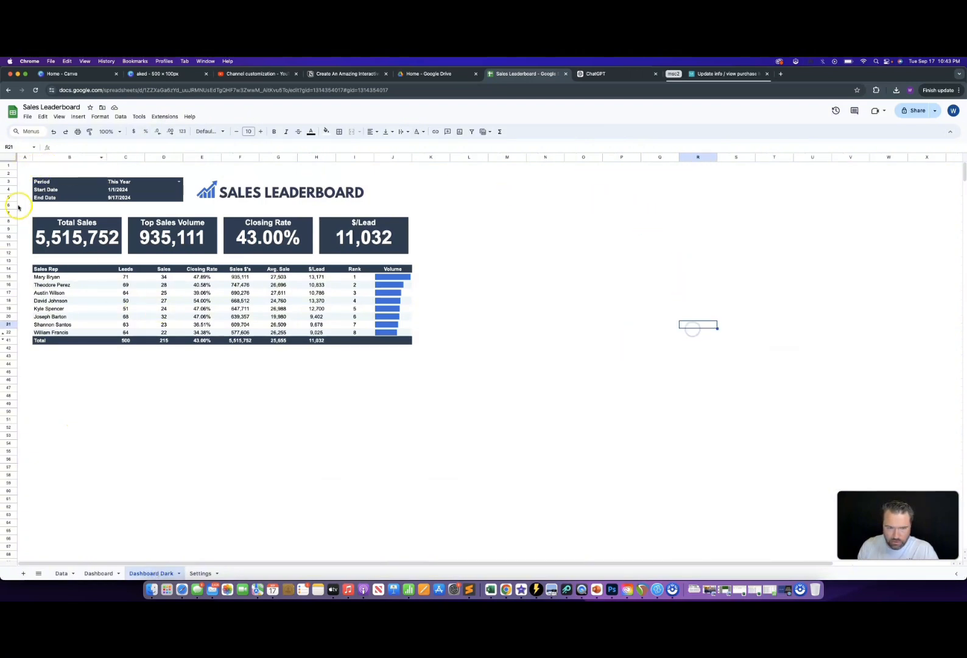
{"action": "left_click_drag", "start_coordinate": [9, 165], "coordinate": [9, 170]}
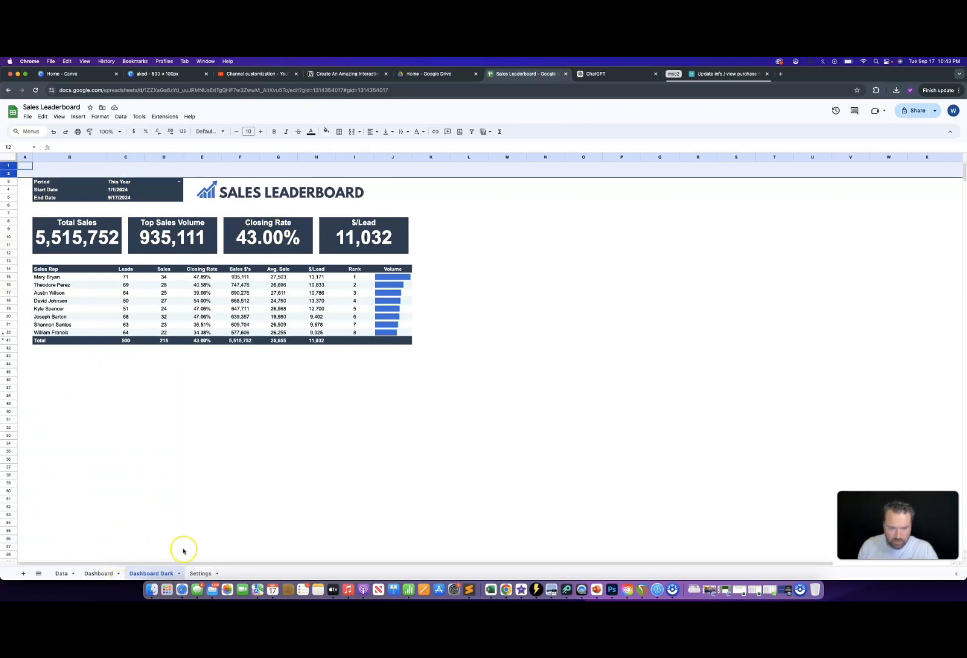
{"action": "left_click", "coordinate": [206, 574]}
{"action": "left_click", "coordinate": [366, 182]}
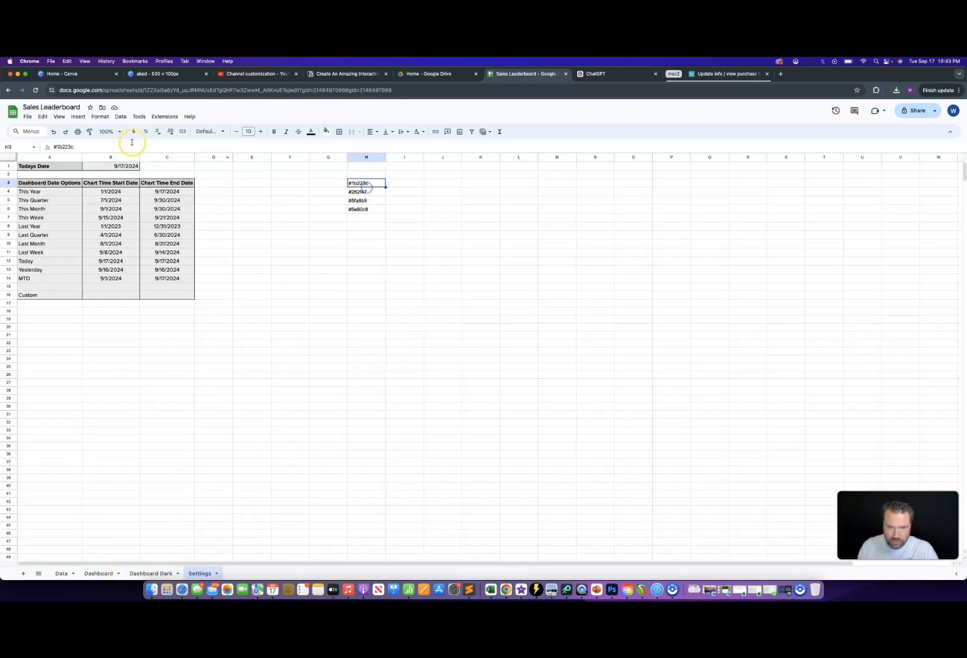
{"action": "double_click", "coordinate": [81, 145]}
{"action": "key", "text": "super+c"}
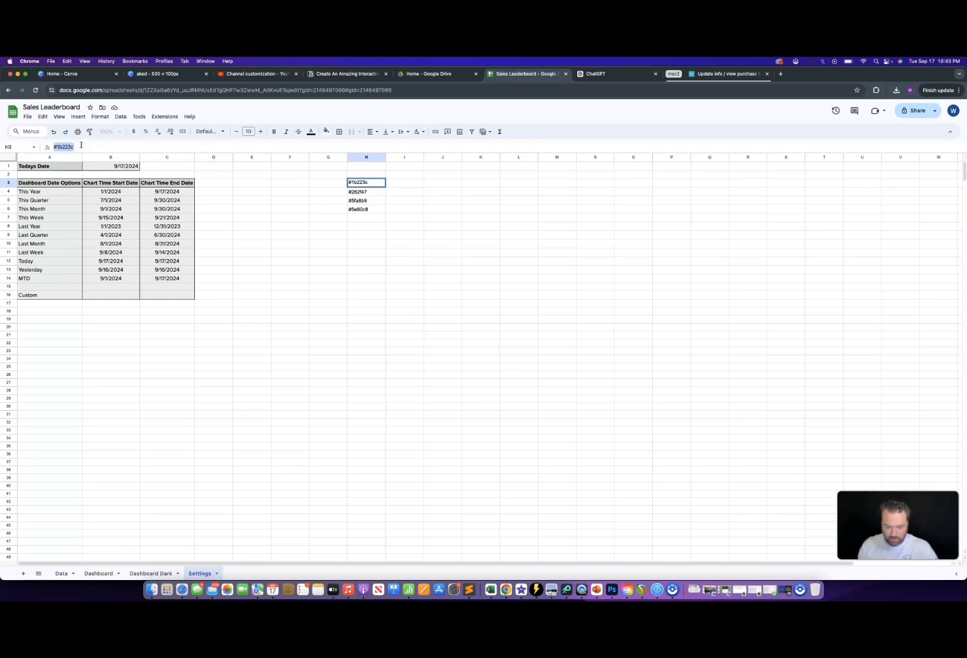
- Fill rows 1 and 2 of the Dashboard Dark sheet with the custom color #1b223c
{"action": "left_click", "coordinate": [153, 573]}
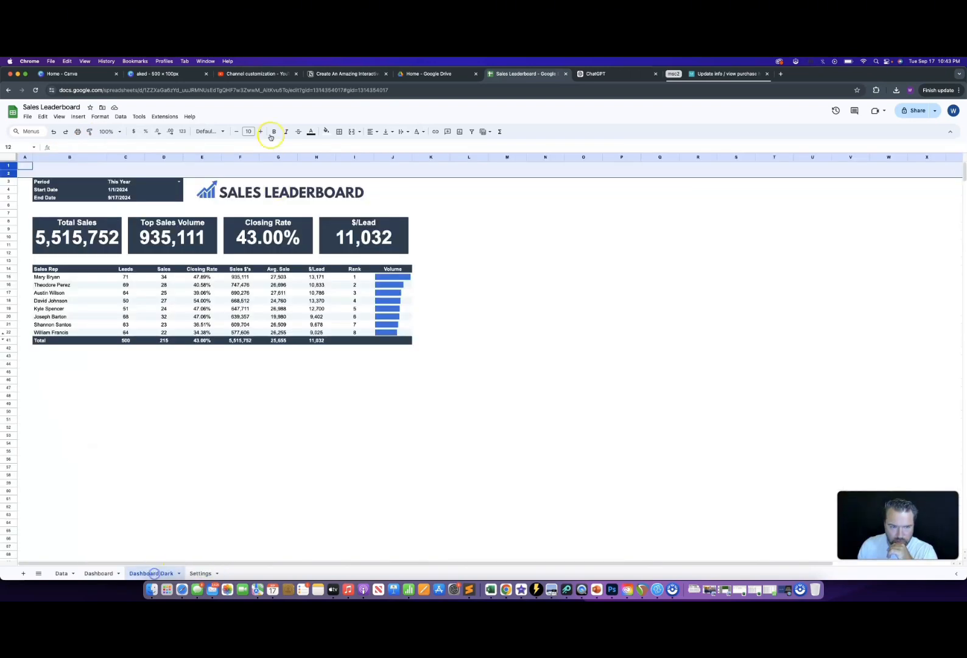
{"action": "left_click", "coordinate": [327, 133]}
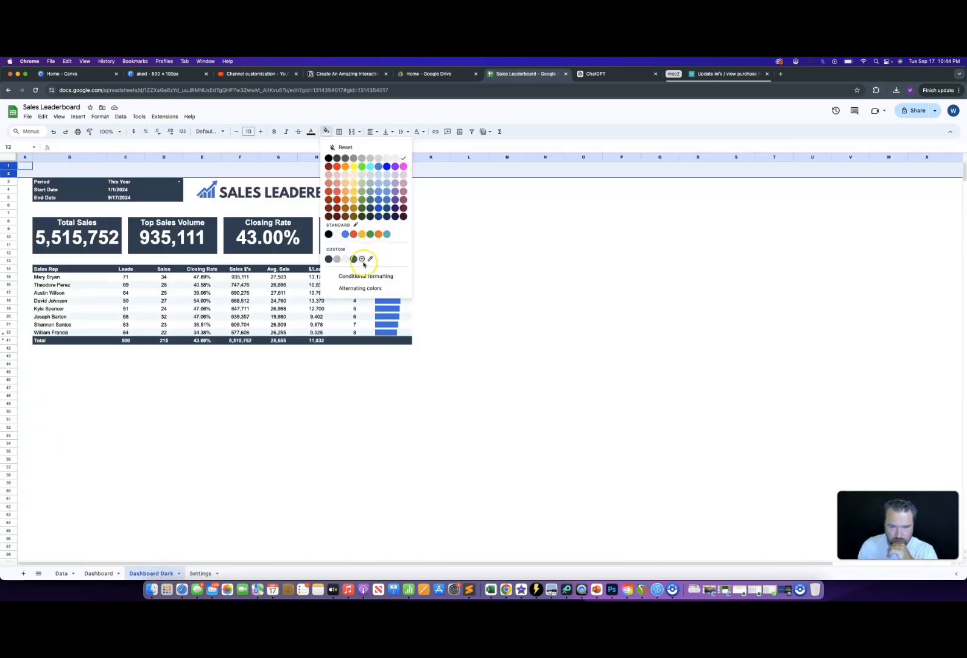
{"action": "left_click", "coordinate": [364, 260]}
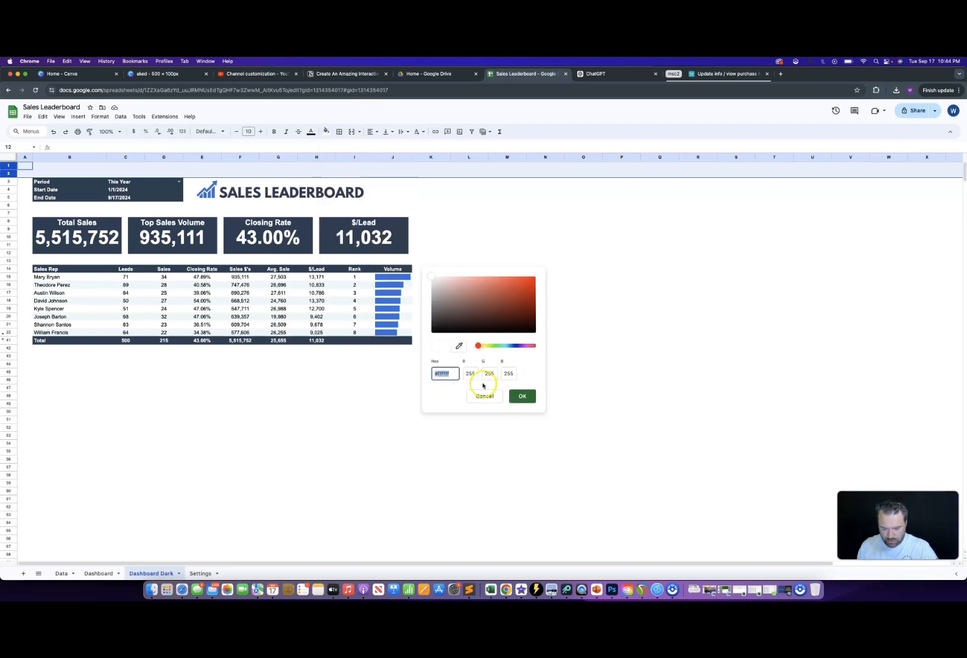
{"action": "key", "text": "super+v"}
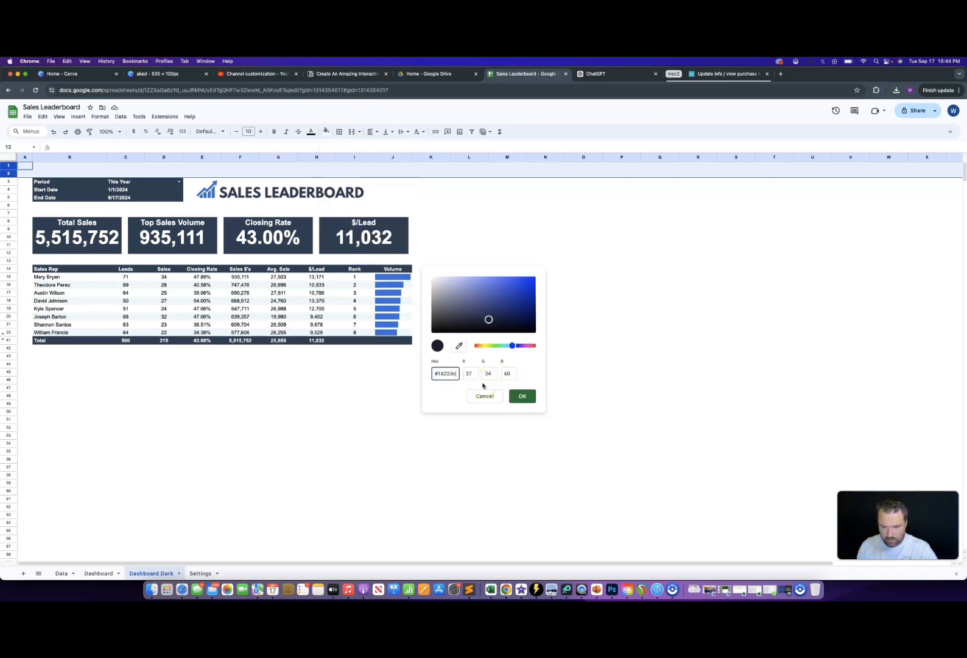
{"action": "left_click", "coordinate": [521, 395]}
- Fill column A and rows 6 and 7 of the Dashboard Dark sheet with the dark custom color #1b223c
{"action": "right_click", "coordinate": [25, 158]}
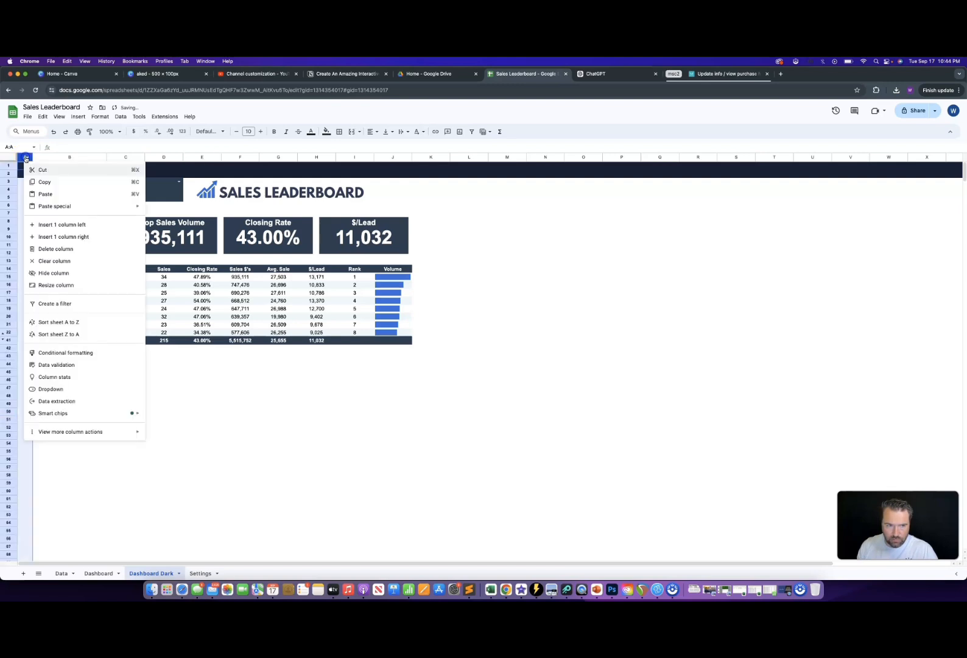
{"action": "left_click", "coordinate": [23, 158]}
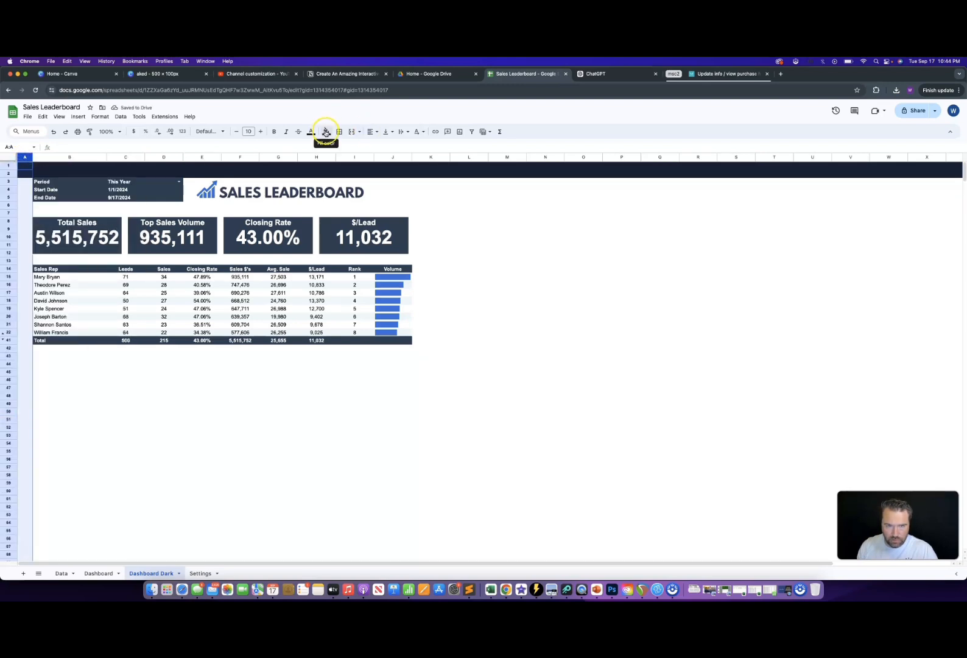
{"action": "left_click", "coordinate": [326, 131]}
{"action": "left_click", "coordinate": [364, 260]}
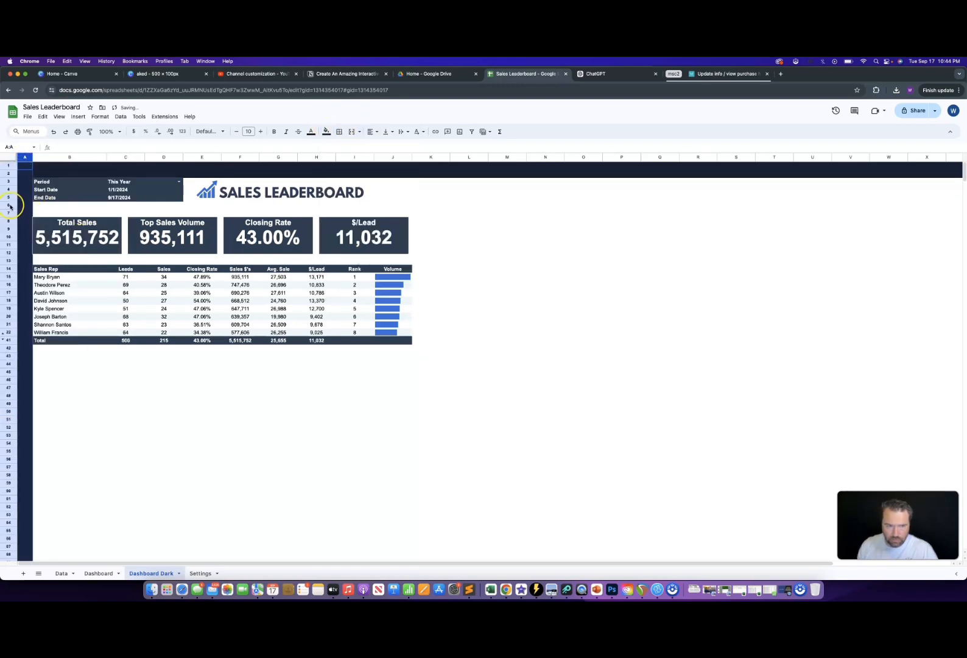
{"action": "left_click_drag", "start_coordinate": [8, 204], "coordinate": [9, 212]}
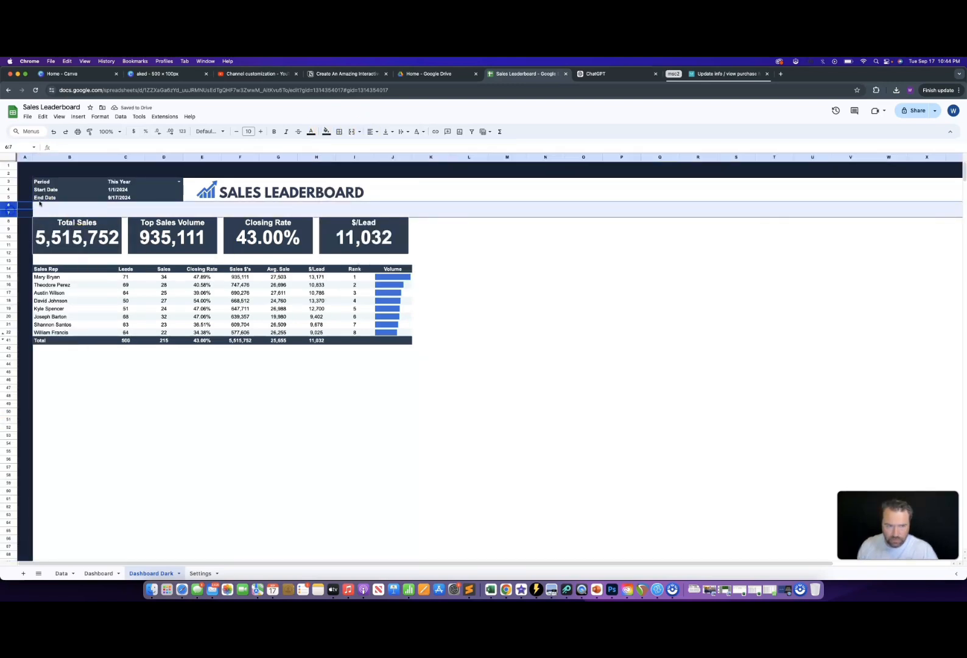
{"action": "left_click", "coordinate": [326, 131]}
{"action": "left_click", "coordinate": [364, 261]}
- Fill the banner area from E3:E5 across to the sheet's last column with the dark color #1b223c
{"action": "left_click", "coordinate": [399, 190]}
{"action": "key", "text": "Right"}
{"action": "key", "text": "Right"}
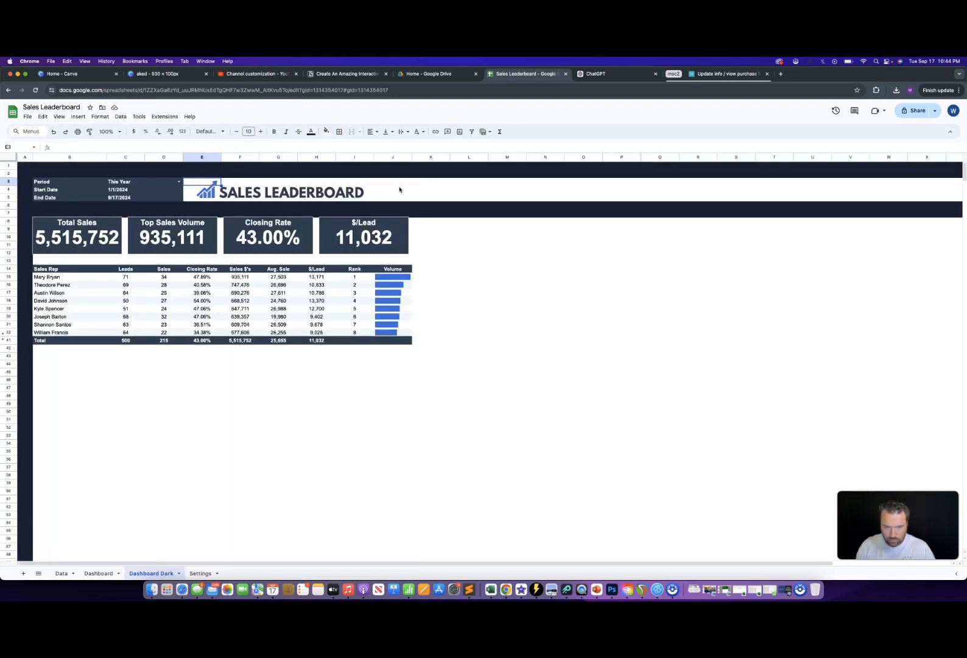
{"action": "key", "text": "shift+Down"}
{"action": "key", "text": "shift+Down"}
{"action": "key", "text": "shift+Right"}
{"action": "key", "text": "shift+Right"}
{"action": "key", "text": "shift+Right"}
{"action": "key", "text": "shift+Right"}
{"action": "key", "text": "shift+Right"}
{"action": "key", "text": "shift+Right"}
{"action": "key", "text": "shift+Right"}
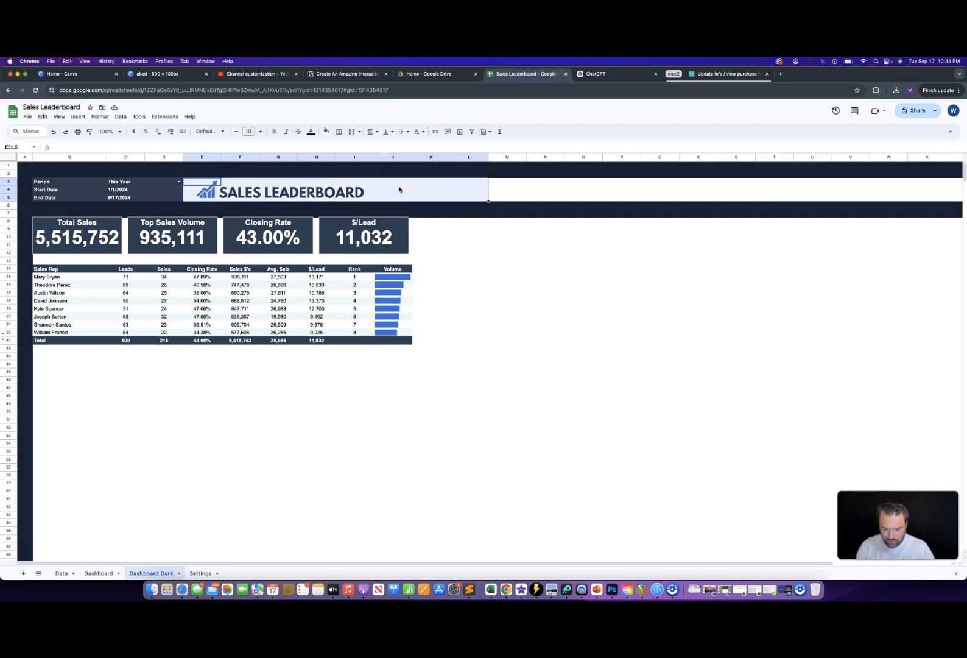
{"action": "key", "text": "super+shift+Right"}
{"action": "left_click", "coordinate": [332, 269]}
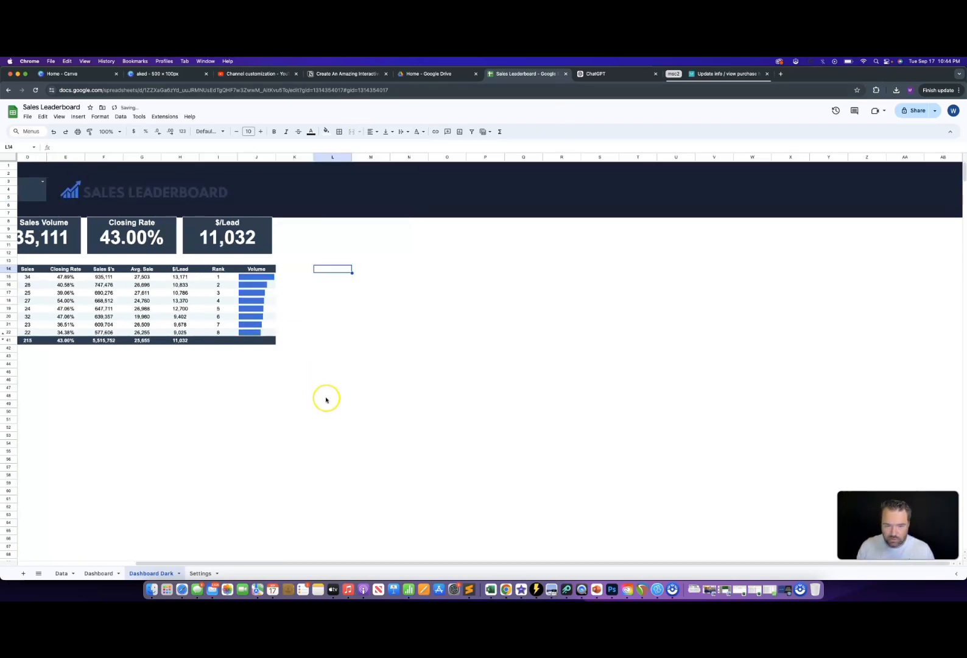
{"action": "left_click_drag", "start_coordinate": [292, 567], "coordinate": [141, 564]}
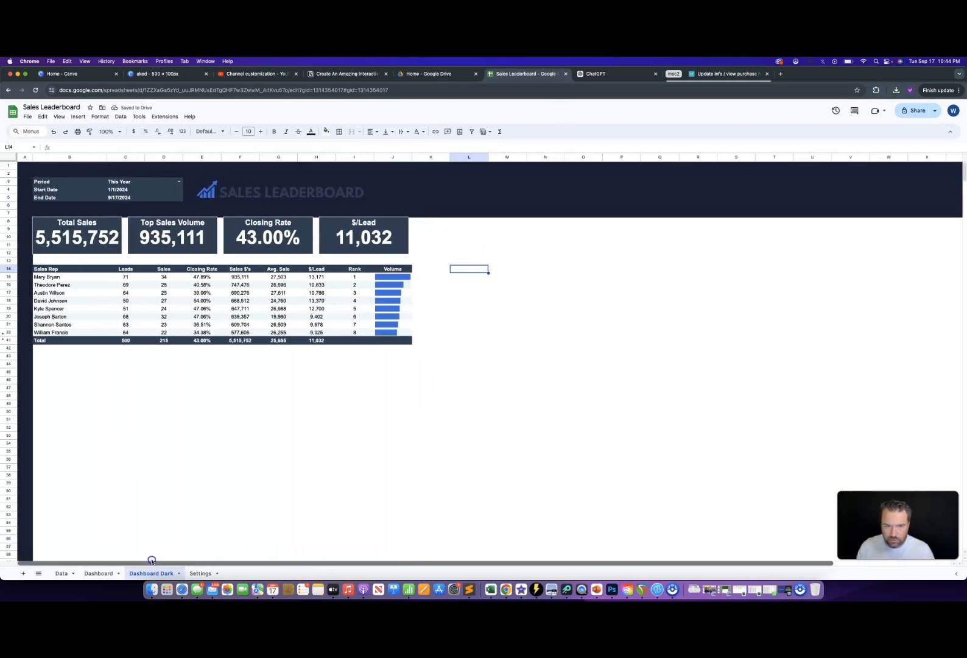
- Fill all columns from K onward and scorecard rows 8 to 13 with the dark color #1b223c
{"action": "left_click", "coordinate": [428, 157]}
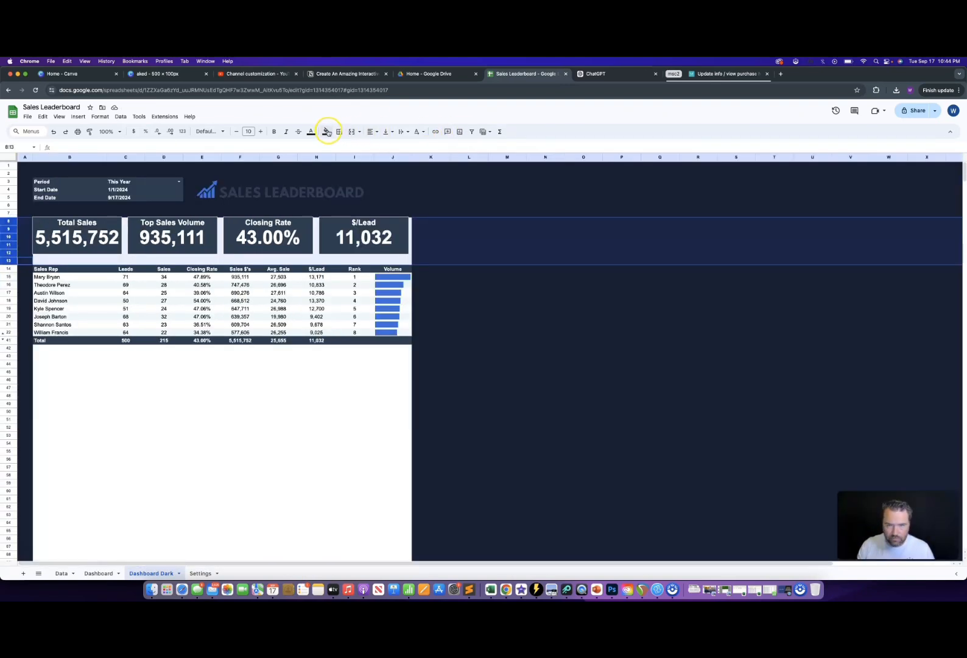
{"action": "left_click", "coordinate": [326, 132]}
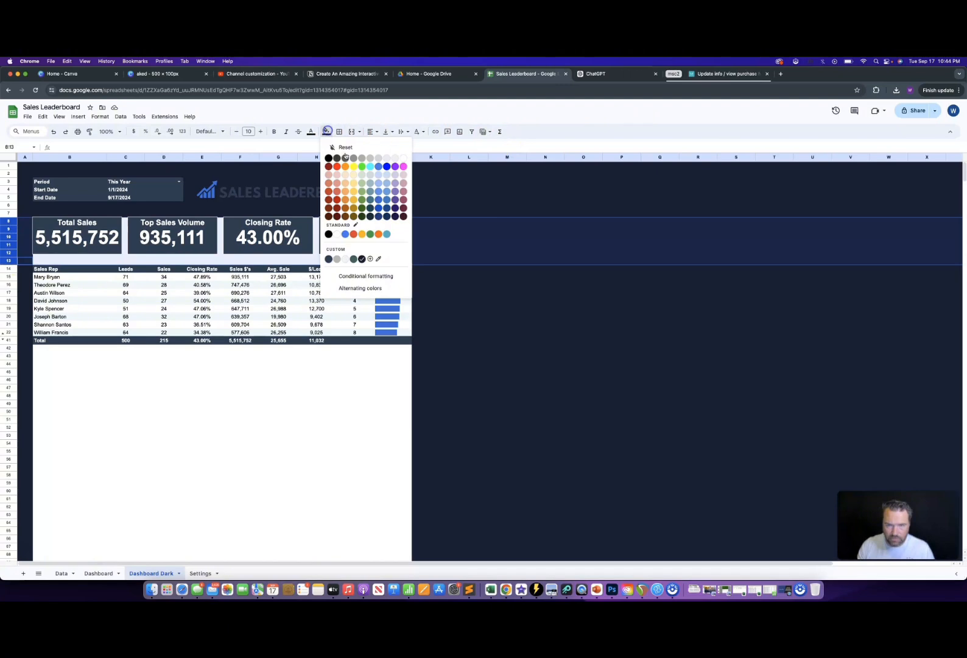
{"action": "left_click", "coordinate": [362, 259]}
- Fill all rows below the leaderboard table, from row 42 to row 1008, with the same dark color
{"action": "left_click", "coordinate": [8, 347]}
{"action": "key", "text": "ctrl+shift+Down"}
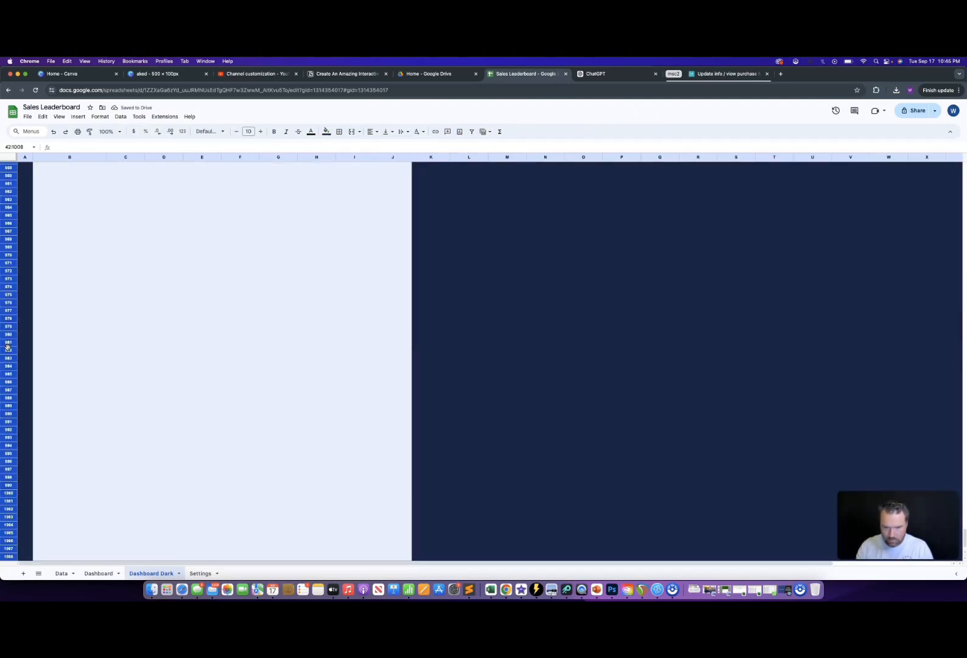
{"action": "key", "text": "ctrl+y"}
{"action": "scroll", "coordinate": [349, 292], "scroll_direction": "up", "scroll_amount": 10}
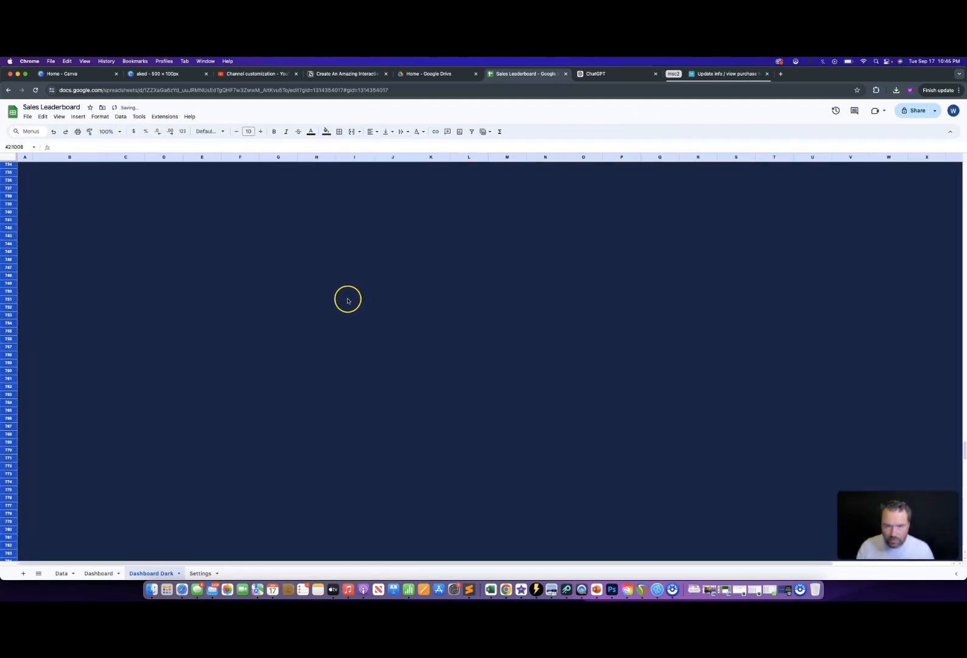
{"action": "scroll", "coordinate": [347, 301], "scroll_direction": "up", "scroll_amount": 10}
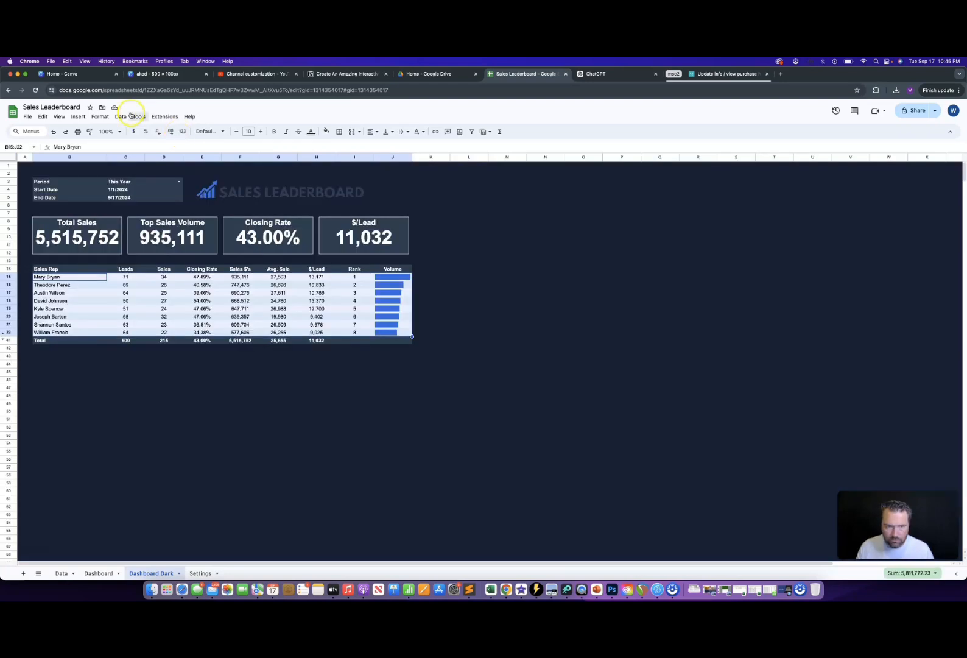
- Remove the alternating colors from the leaderboard table range B15:J41
{"action": "left_click", "coordinate": [100, 116]}
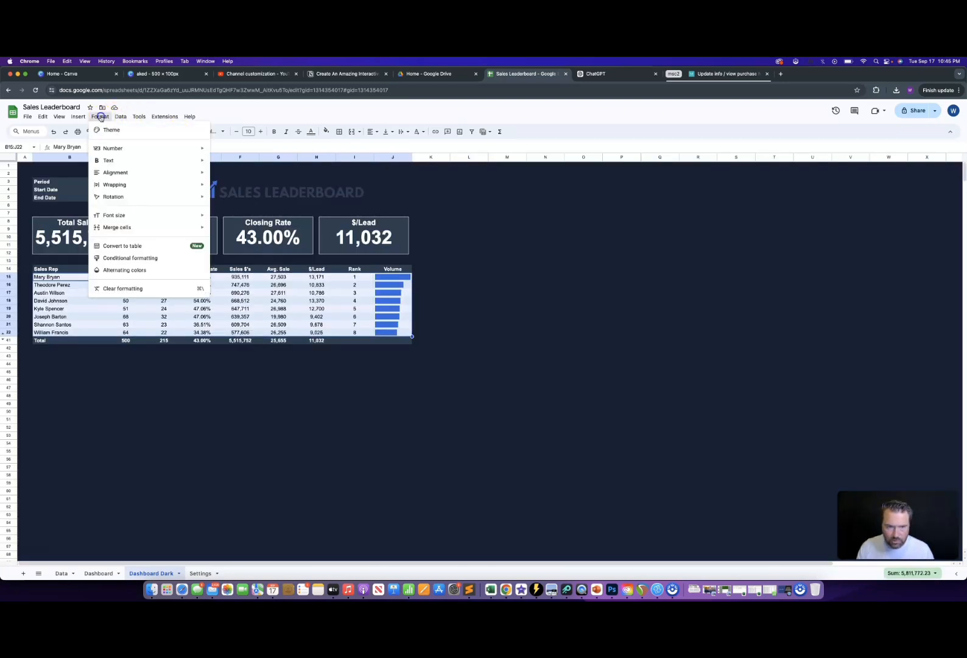
{"action": "left_click", "coordinate": [140, 271]}
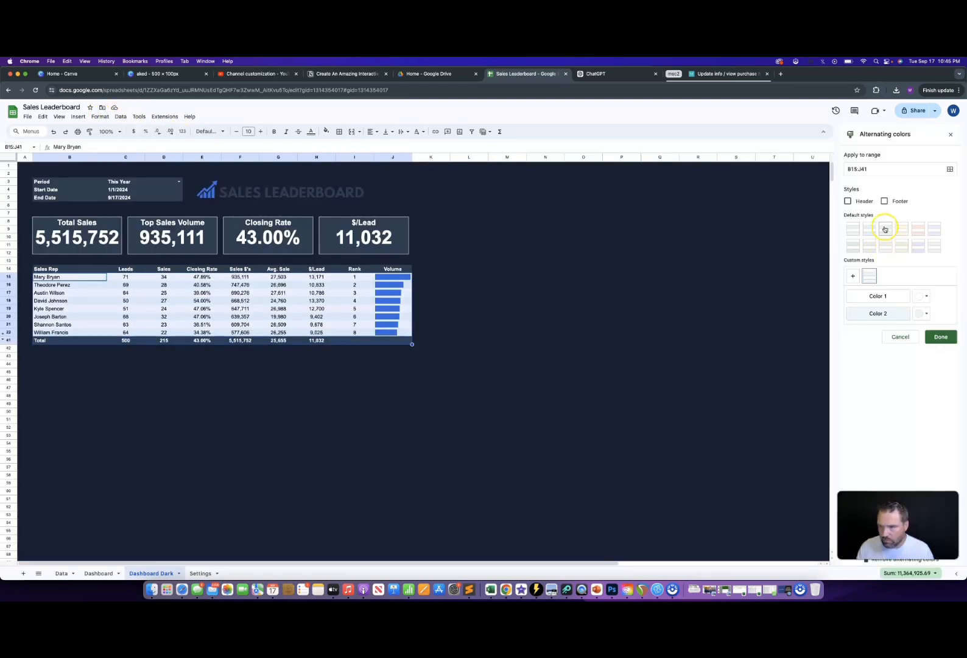
{"action": "double_click", "coordinate": [872, 168]}
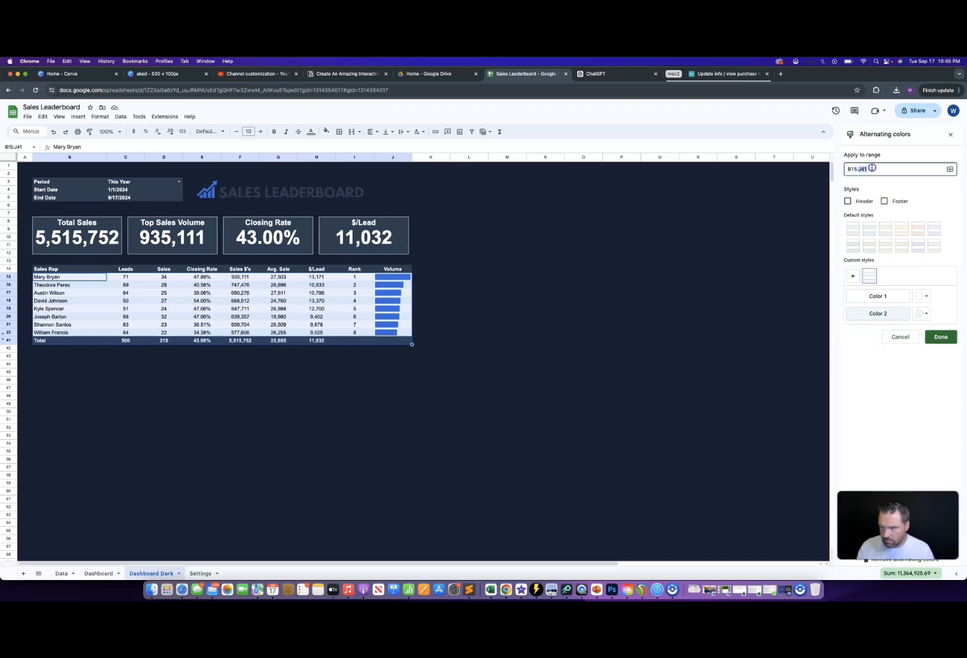
{"action": "key", "text": "Return"}
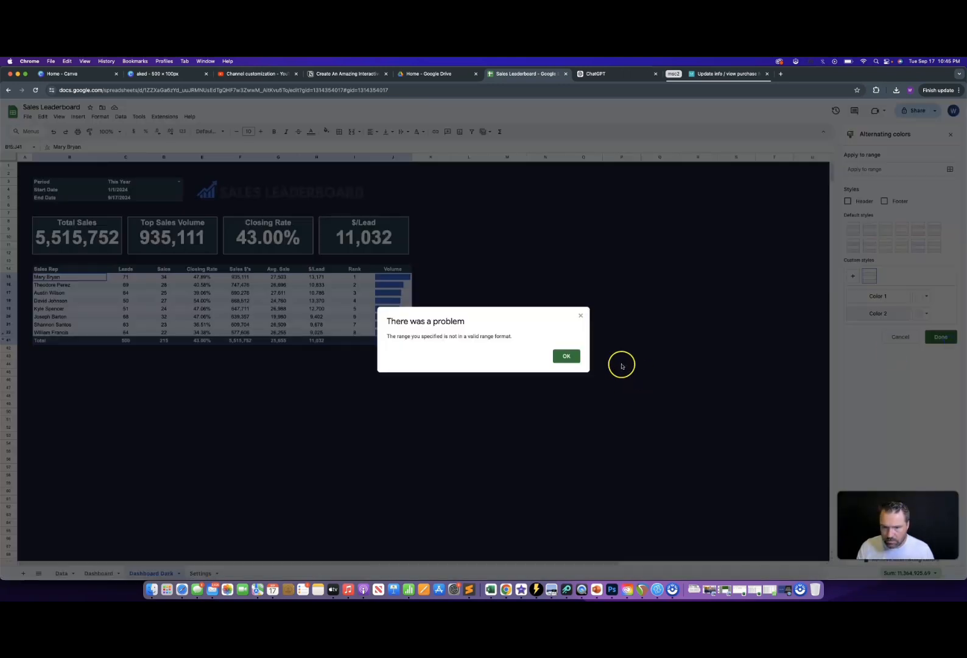
{"action": "left_click", "coordinate": [566, 356]}
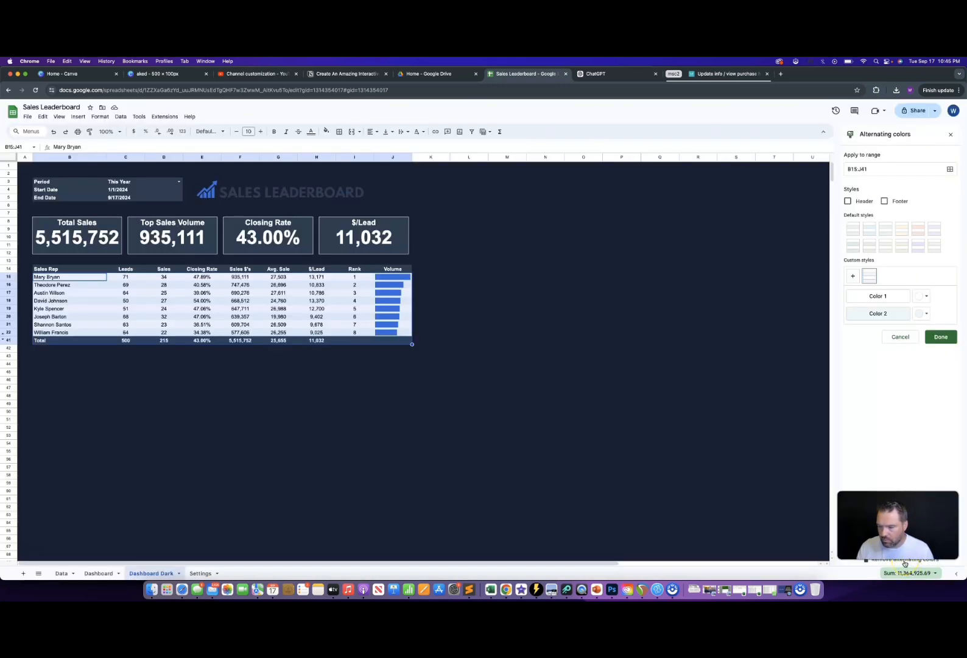
{"action": "left_click", "coordinate": [905, 563]}
{"action": "left_click", "coordinate": [341, 453]}
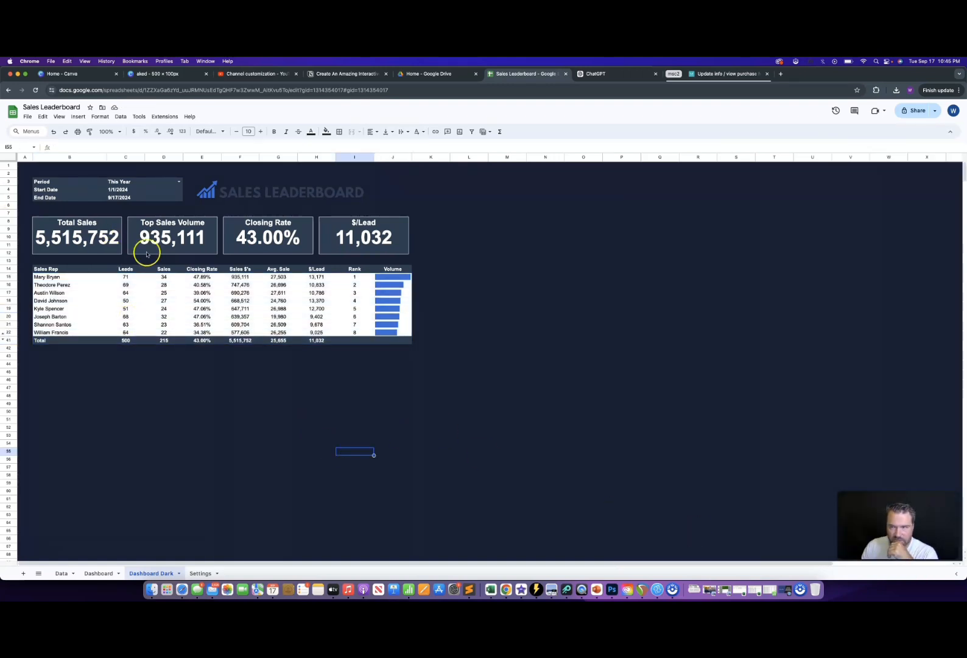
- Fill the leaderboard table B14:J41 with the color #282f47 from the Settings sheet and set its text color to white
{"action": "left_click", "coordinate": [207, 572]}
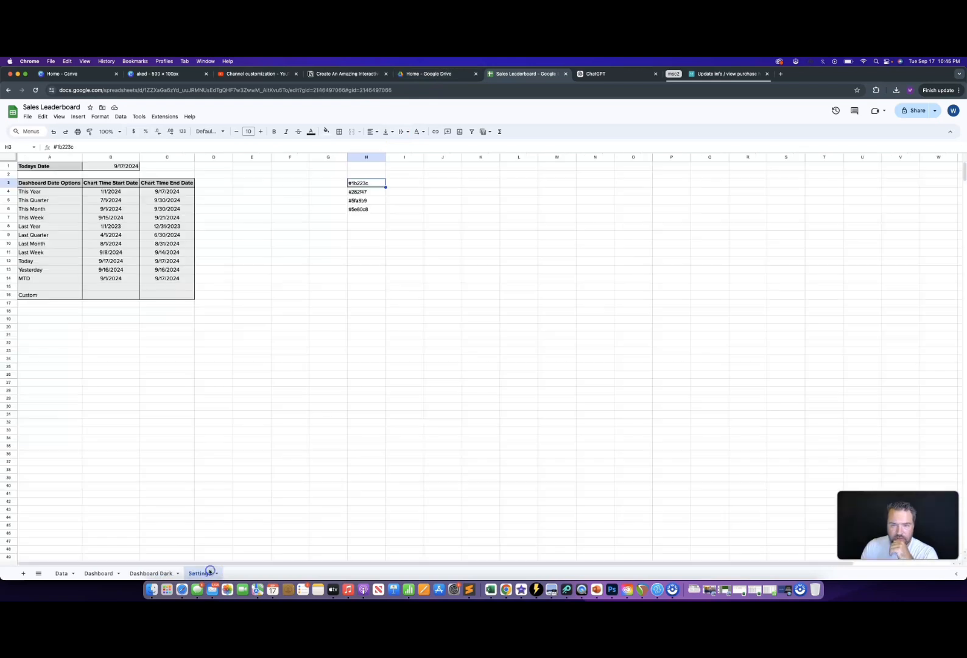
{"action": "left_click", "coordinate": [366, 192]}
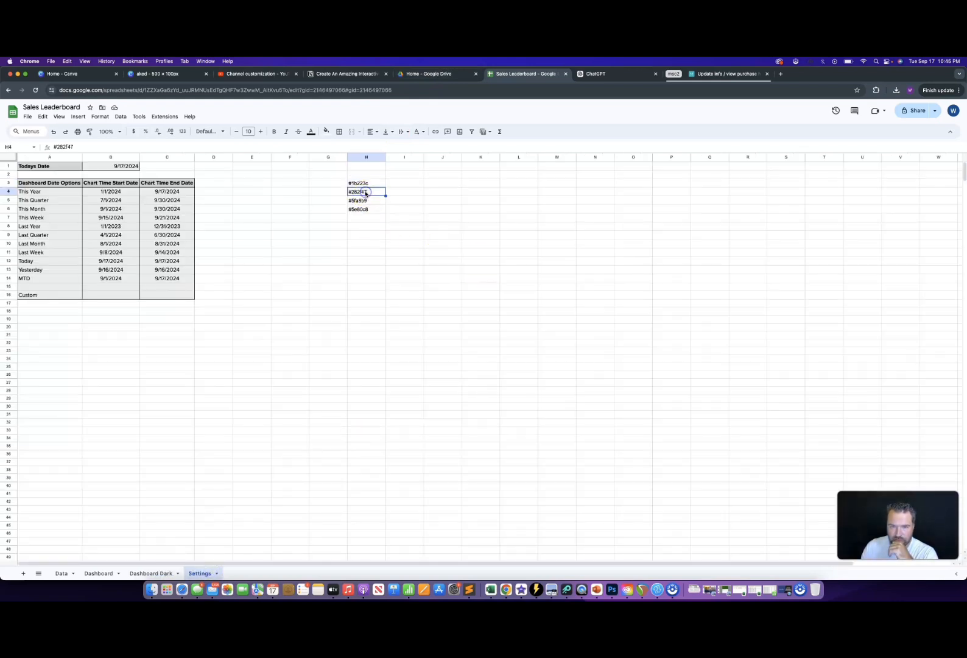
{"action": "double_click", "coordinate": [82, 147]}
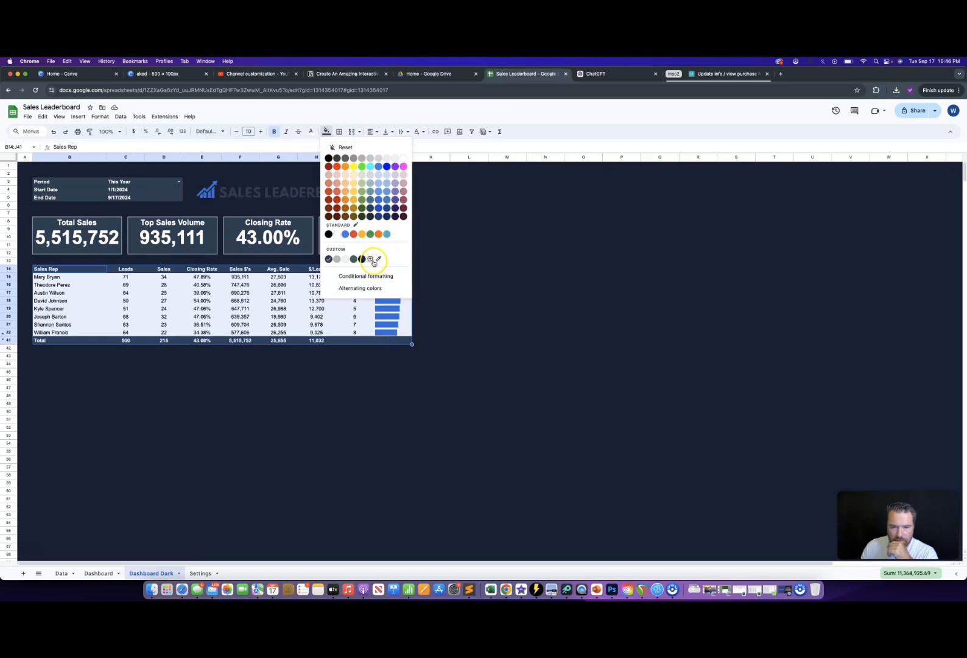
{"action": "left_click", "coordinate": [370, 258]}
{"action": "key", "text": "Return"}
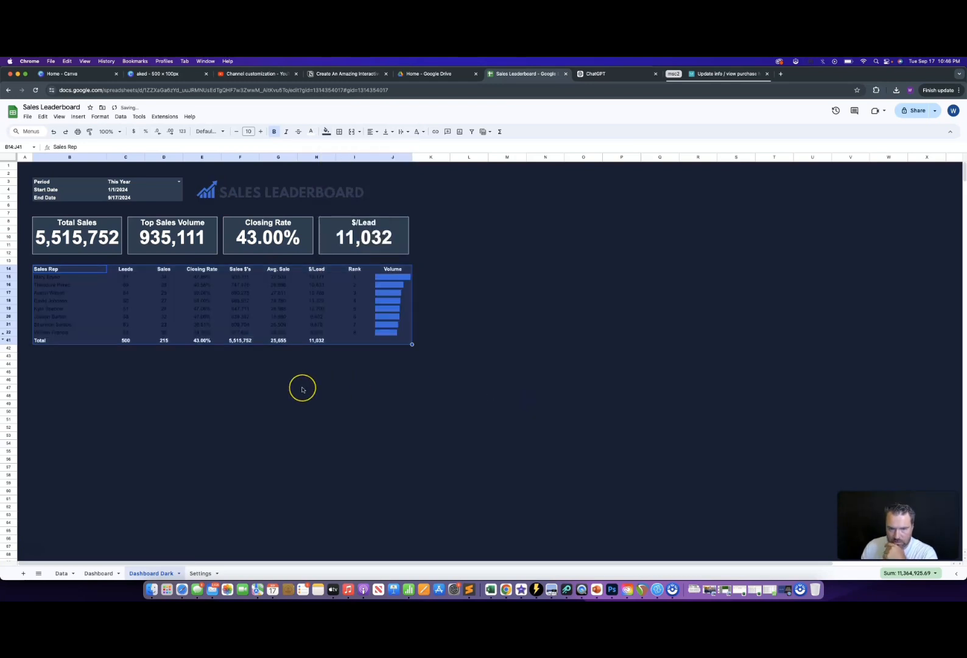
{"action": "left_click", "coordinate": [310, 131]}
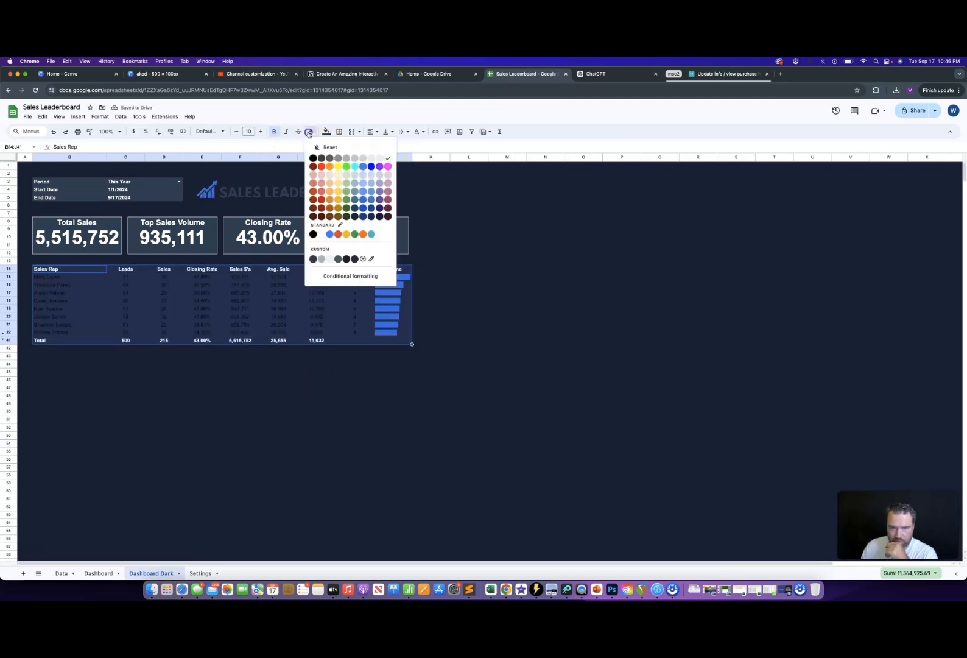
{"action": "left_click", "coordinate": [389, 159]}
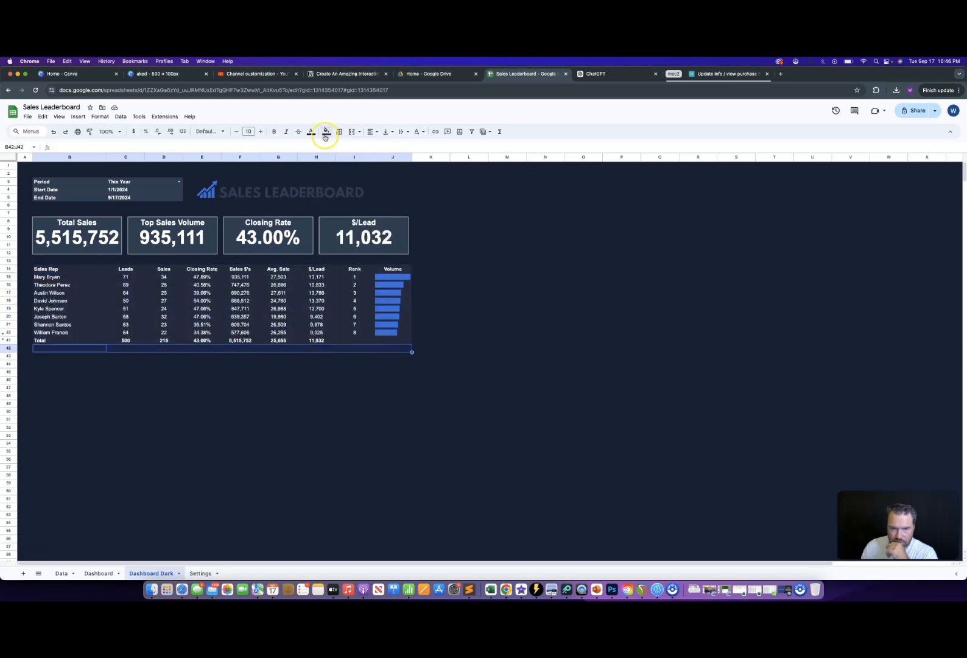
- Try darker fills on B42:J42 below the leaderboard table, including the custom color #1a1d2a, and undo the last fill
{"action": "left_click", "coordinate": [327, 132]}
{"action": "left_click", "coordinate": [361, 259]}
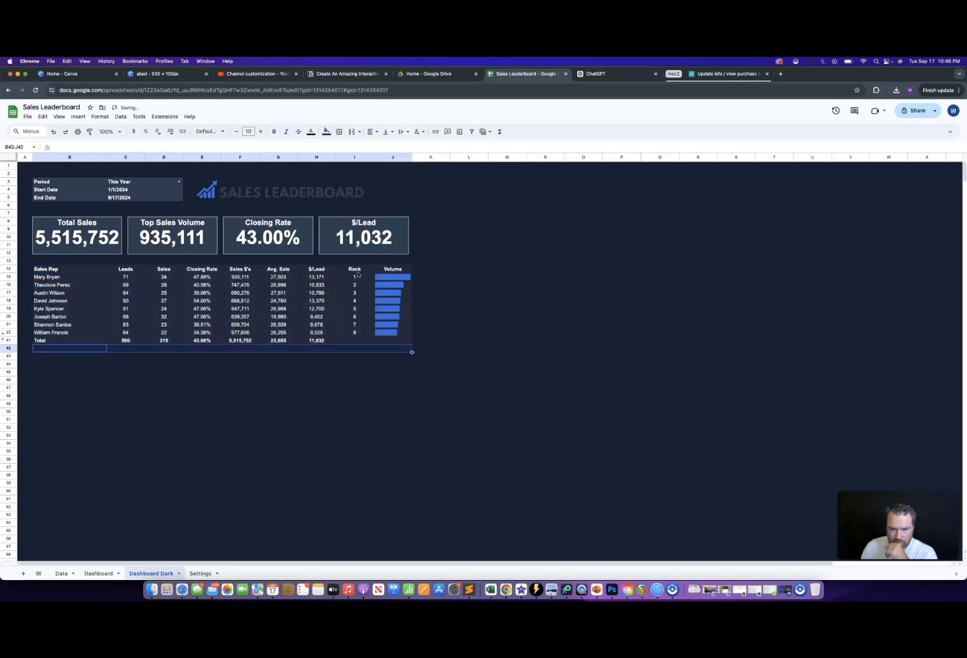
{"action": "left_click", "coordinate": [307, 397]}
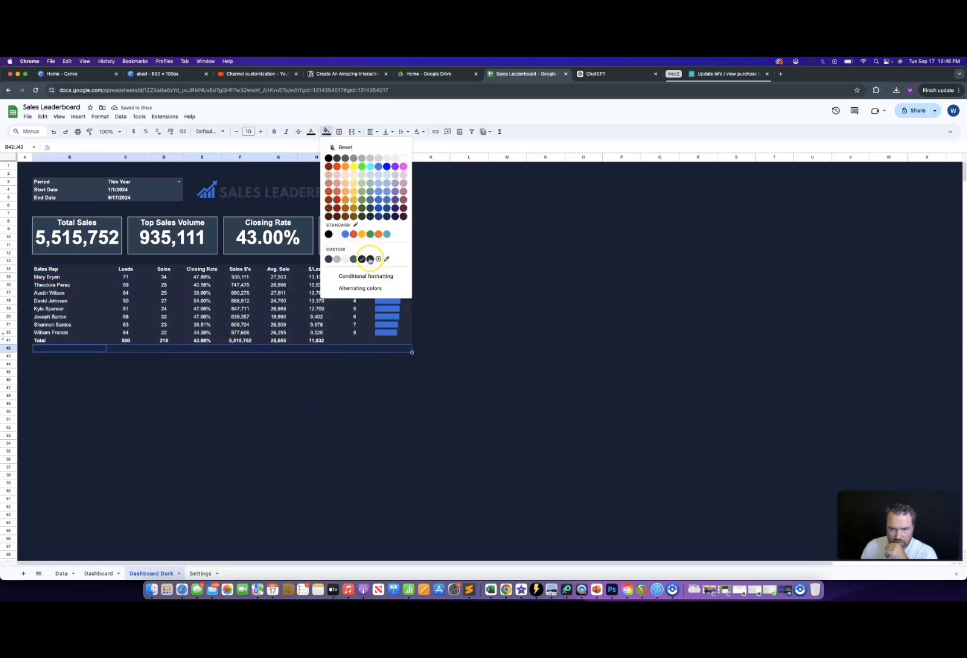
{"action": "left_click", "coordinate": [370, 260]}
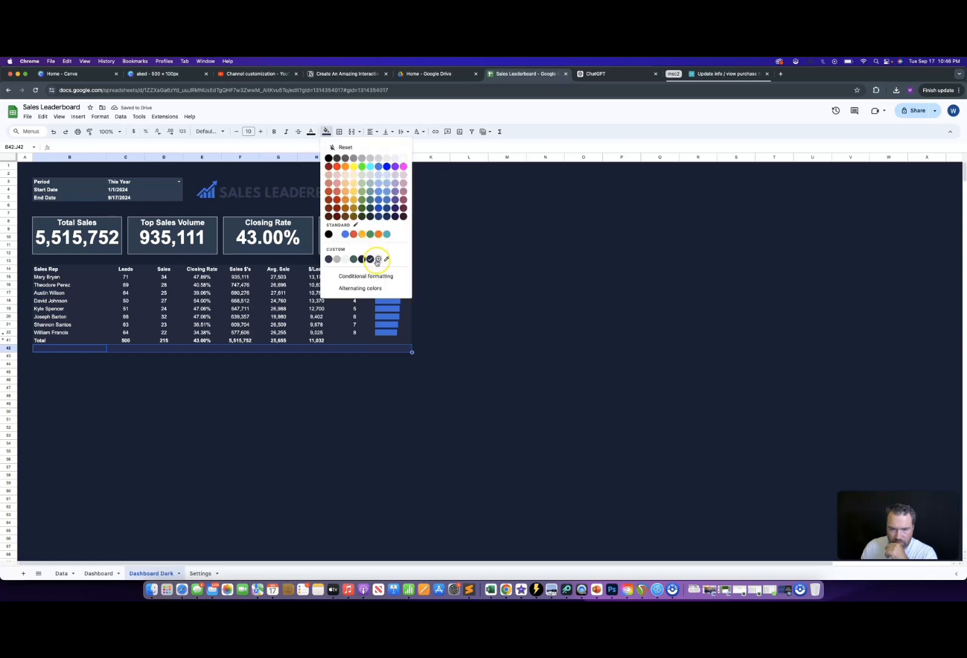
{"action": "left_click", "coordinate": [369, 260]}
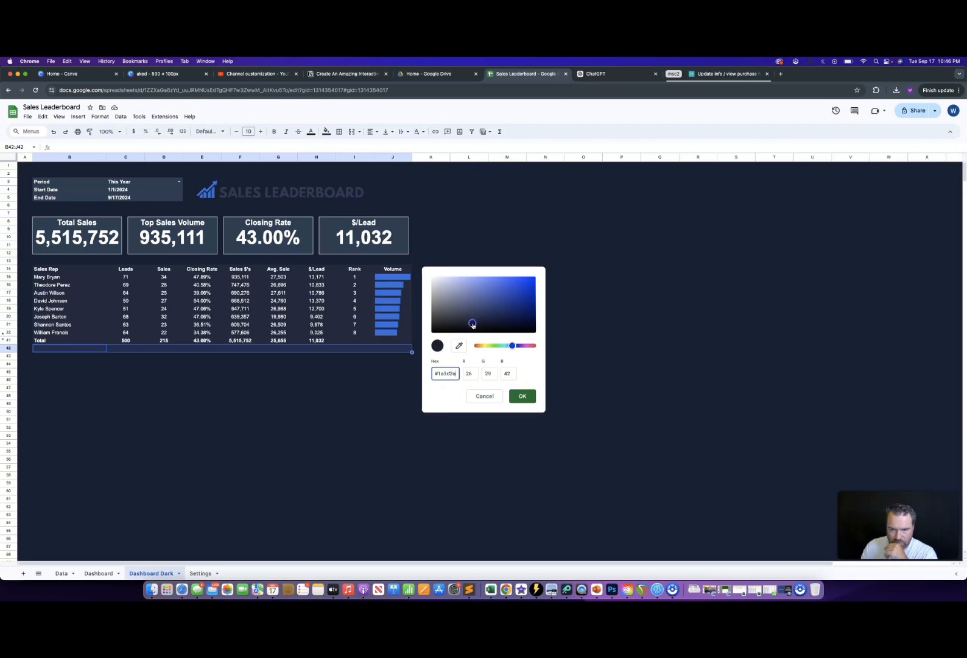
{"action": "key", "text": "Return"}
{"action": "left_click", "coordinate": [400, 397]}
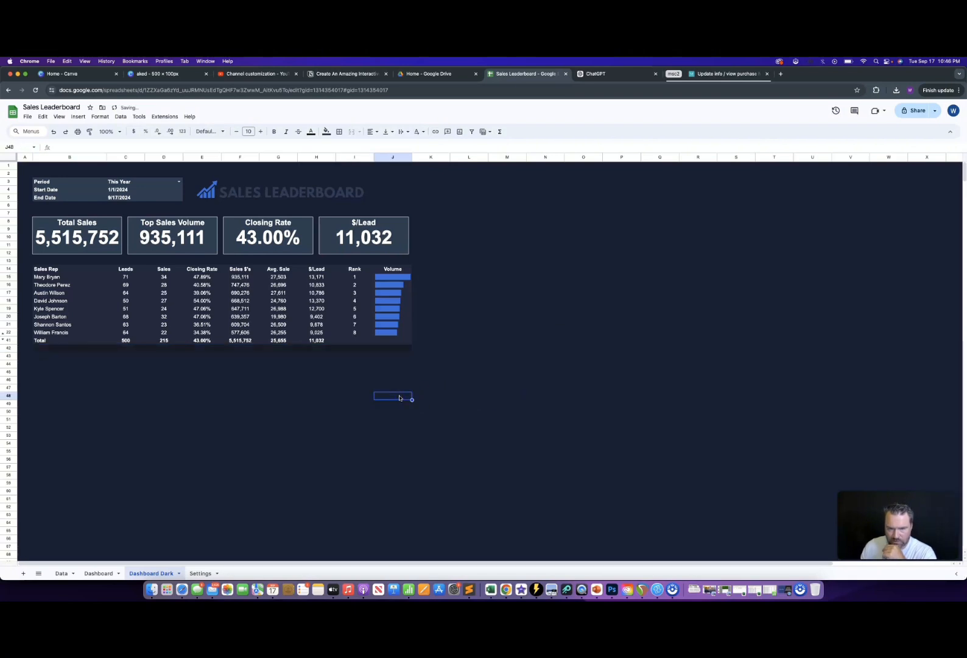
{"action": "key", "text": "super+z"}
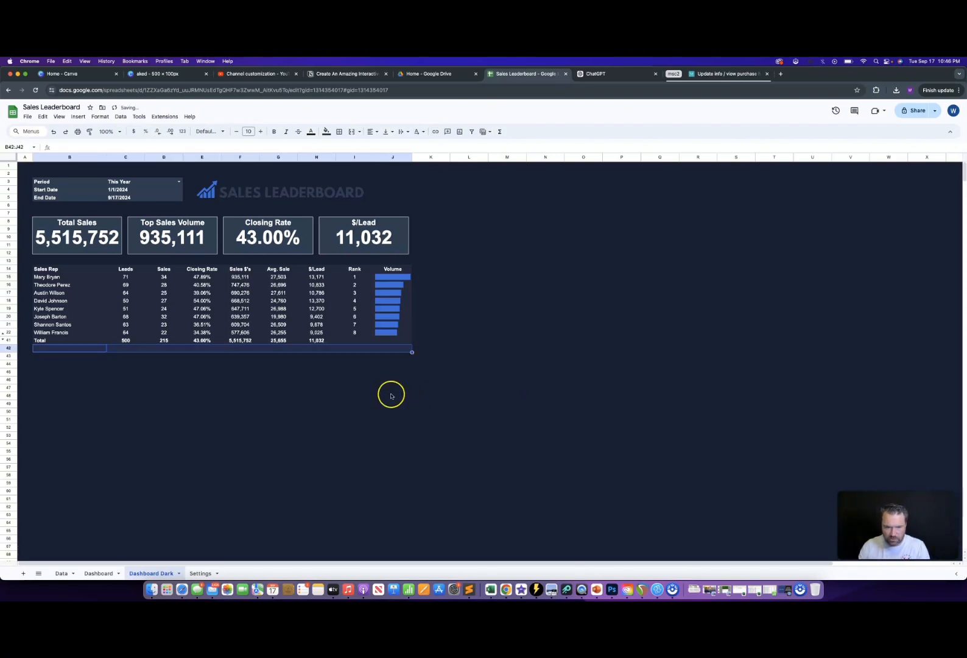
- Add #22283b as a custom fill color while trying it on B42:J42, and undo that fill
{"action": "left_click", "coordinate": [326, 132]}
{"action": "left_click", "coordinate": [387, 263]}
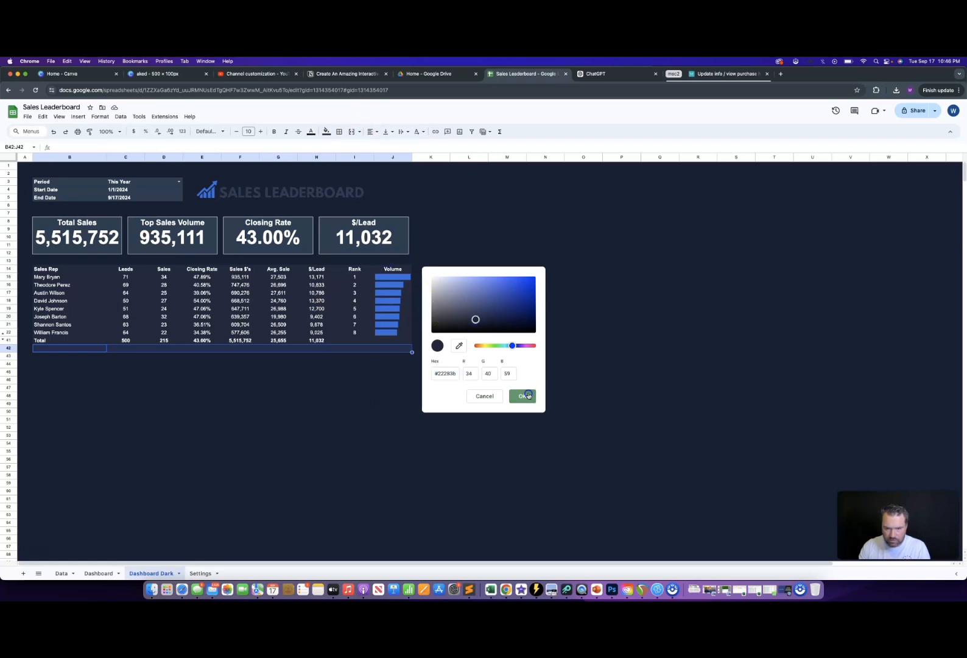
{"action": "left_click", "coordinate": [522, 396]}
{"action": "left_click", "coordinate": [382, 388]}
{"action": "key", "text": "super+z"}
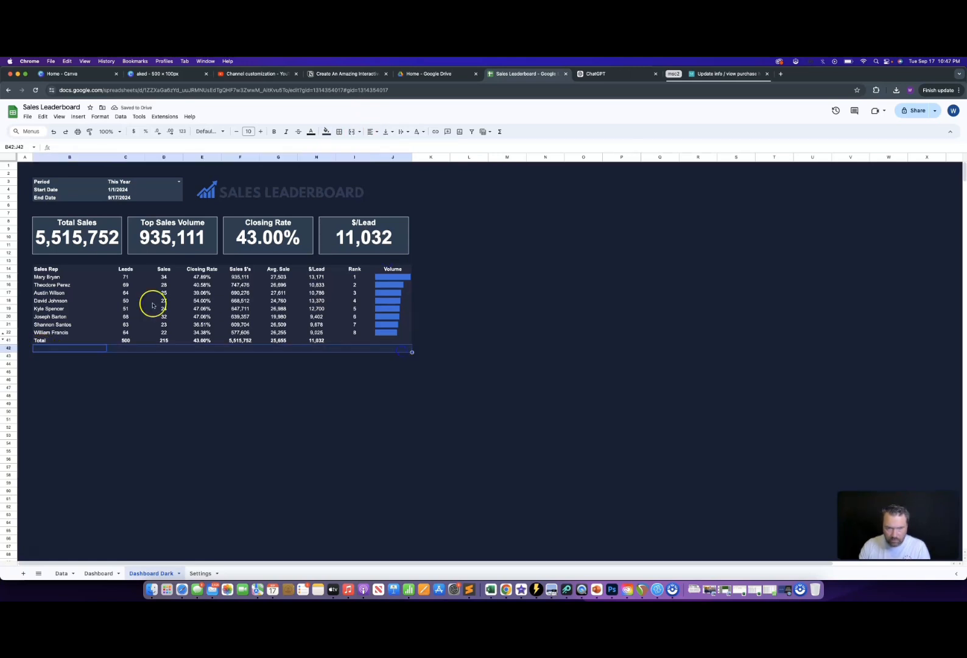
- Fill the Total row B41:J41 and the header row B14:J14 with the custom dark color #22283b
{"action": "left_click", "coordinate": [88, 132]}
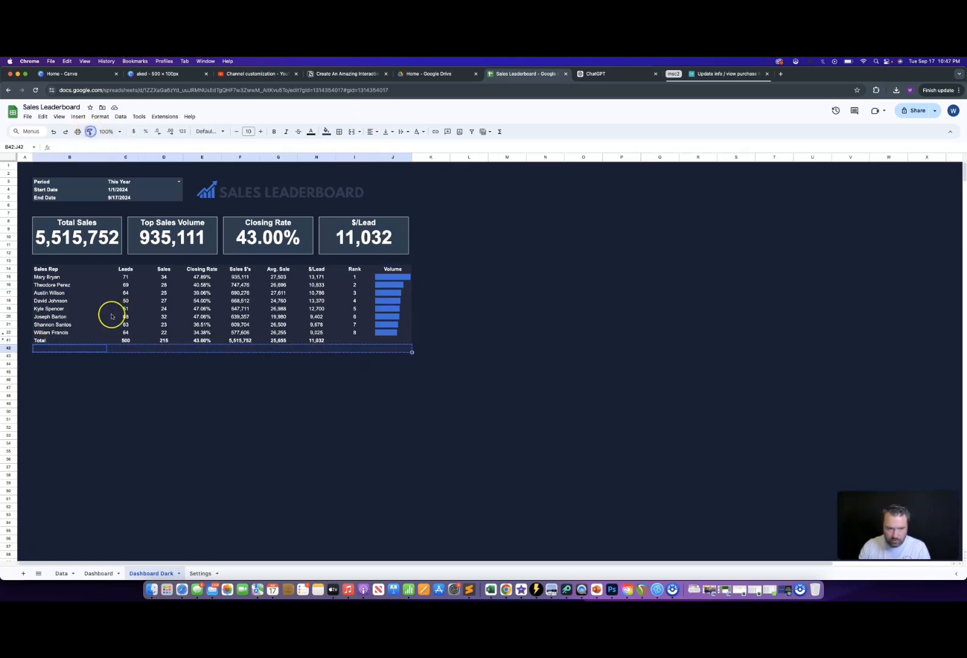
{"action": "left_click", "coordinate": [70, 340]}
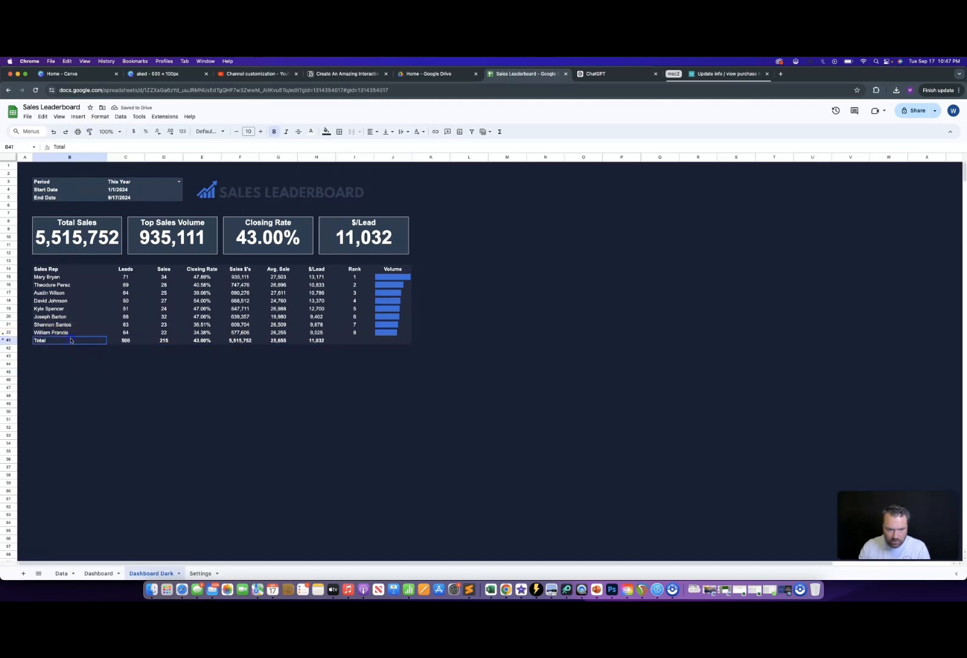
{"action": "left_click_drag", "start_coordinate": [78, 340], "coordinate": [384, 344]}
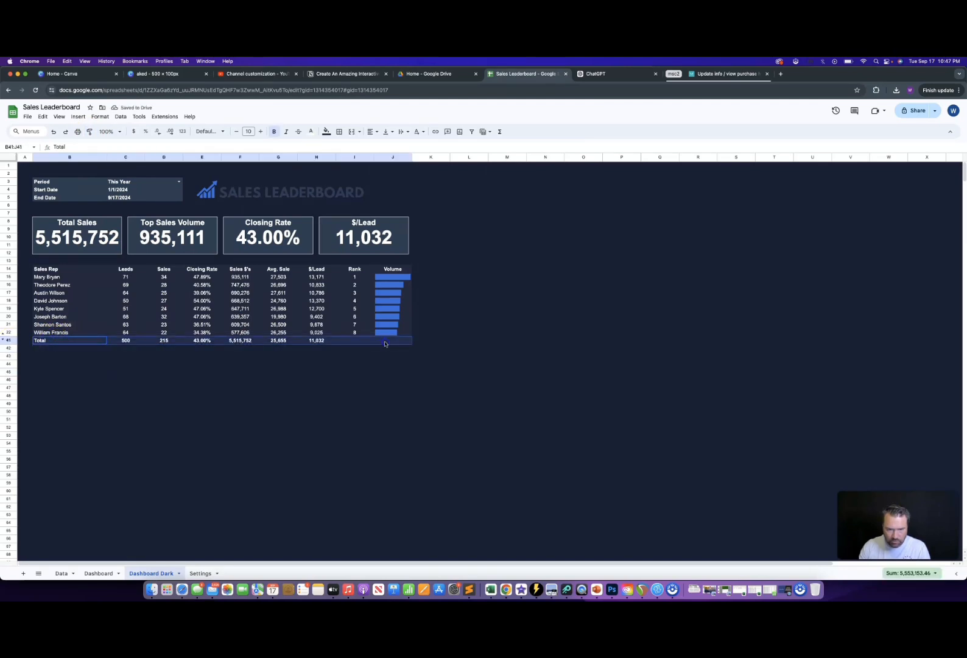
{"action": "left_click", "coordinate": [291, 384]}
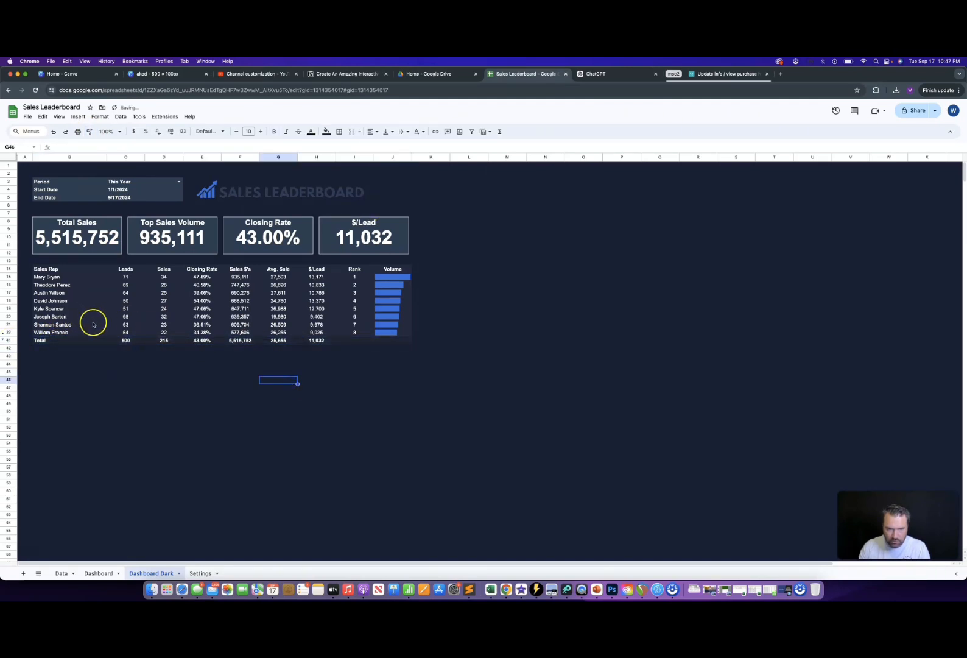
{"action": "left_click_drag", "start_coordinate": [55, 268], "coordinate": [393, 268]}
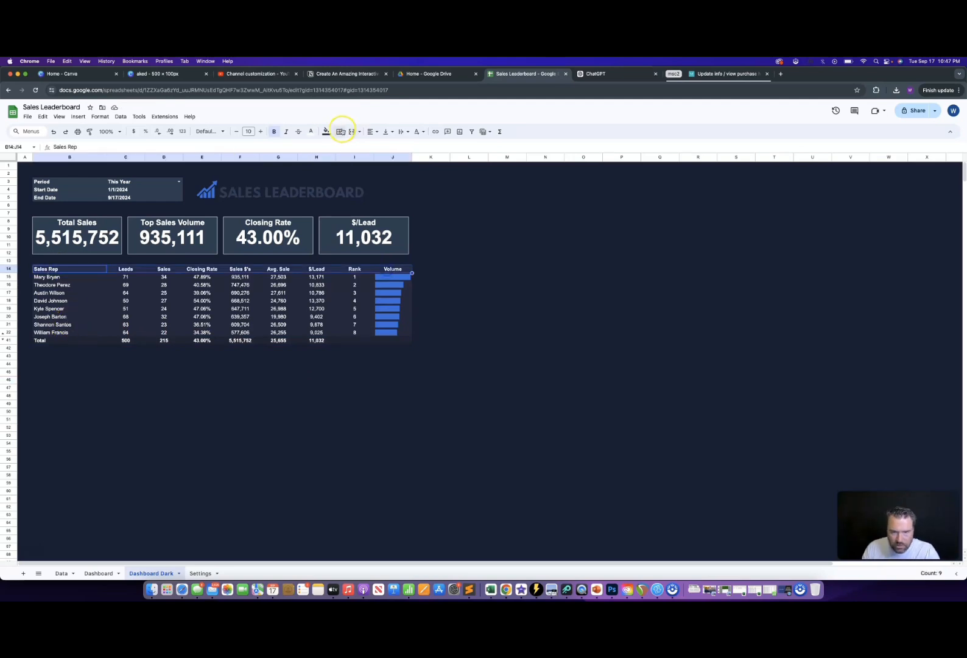
{"action": "left_click", "coordinate": [327, 132]}
{"action": "left_click", "coordinate": [386, 259]}
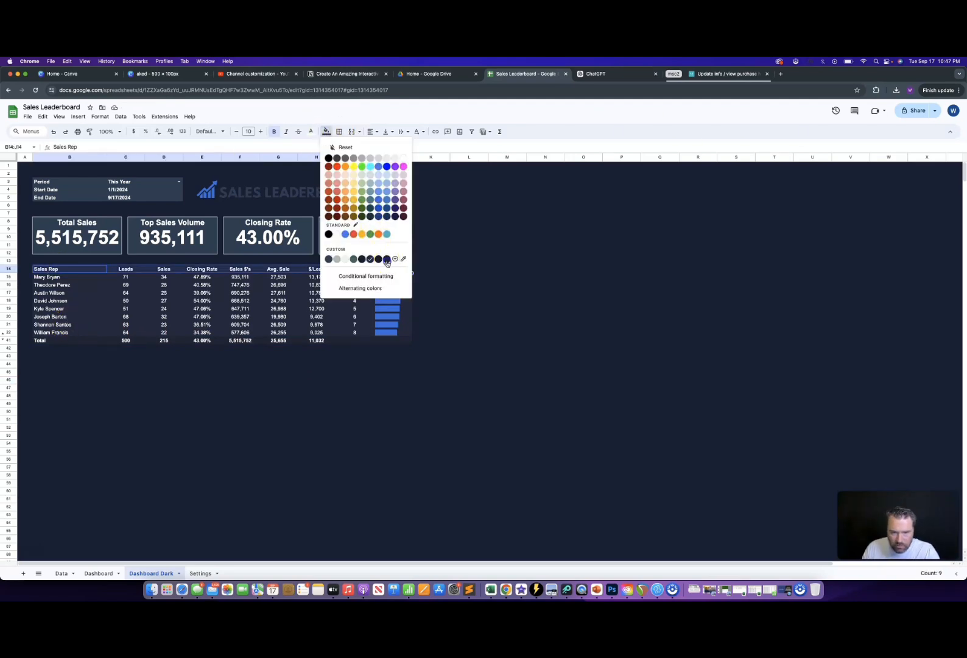
{"action": "left_click", "coordinate": [299, 373]}
- Try a dark custom color as the background of the Total Sales scorecard
{"action": "left_click", "coordinate": [102, 250]}
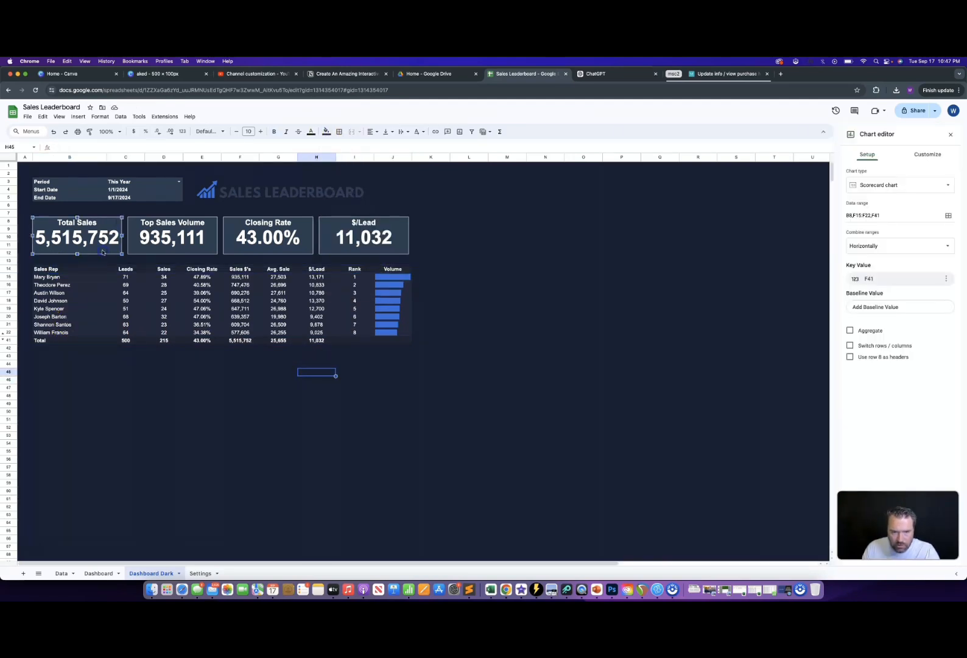
{"action": "left_click", "coordinate": [931, 155]}
{"action": "left_click", "coordinate": [875, 173]}
{"action": "left_click", "coordinate": [868, 204]}
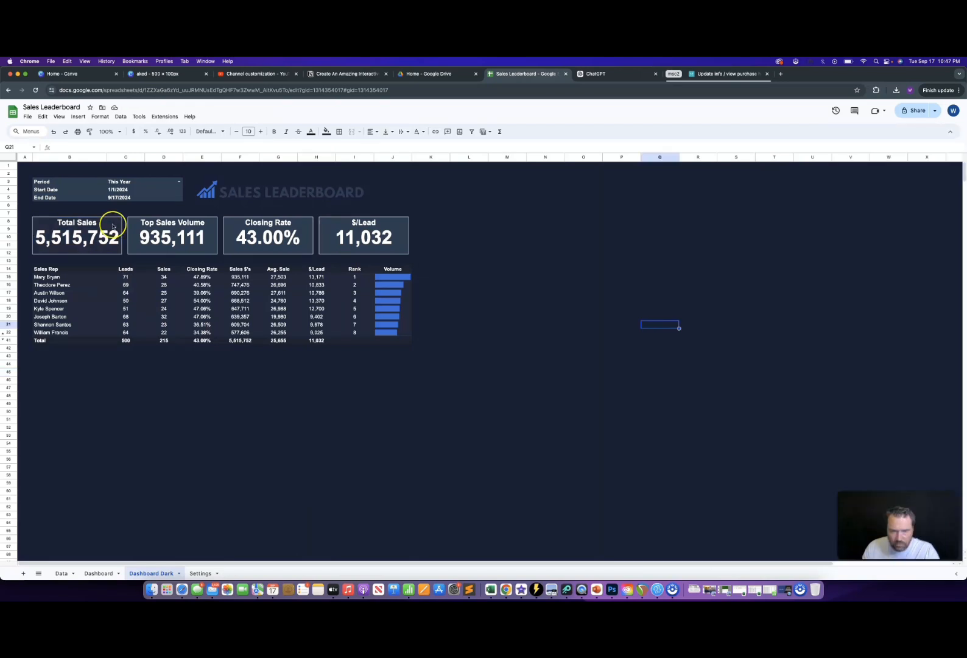
- Try the standard teal #46bdc6 as the background of the Total Sales scorecard
{"action": "left_click", "coordinate": [113, 226]}
{"action": "double_click", "coordinate": [112, 225]}
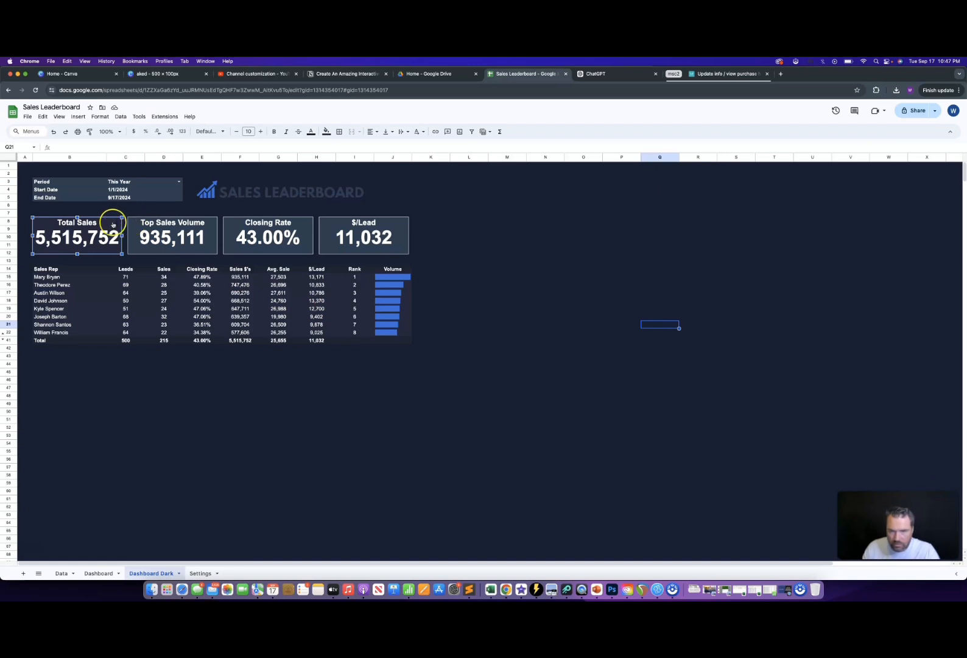
{"action": "left_click", "coordinate": [898, 242]}
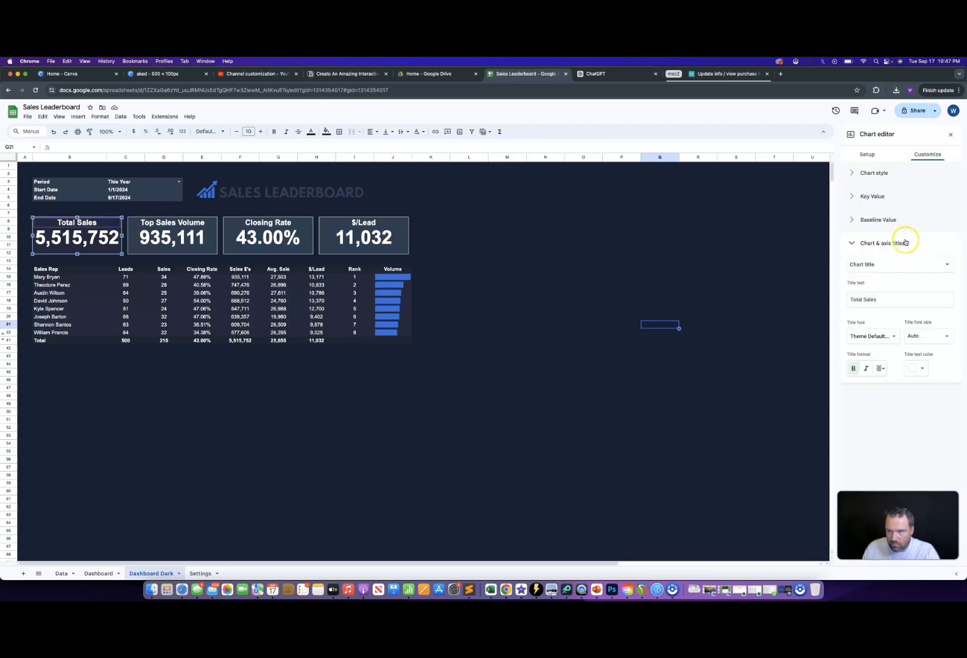
{"action": "left_click", "coordinate": [874, 173]}
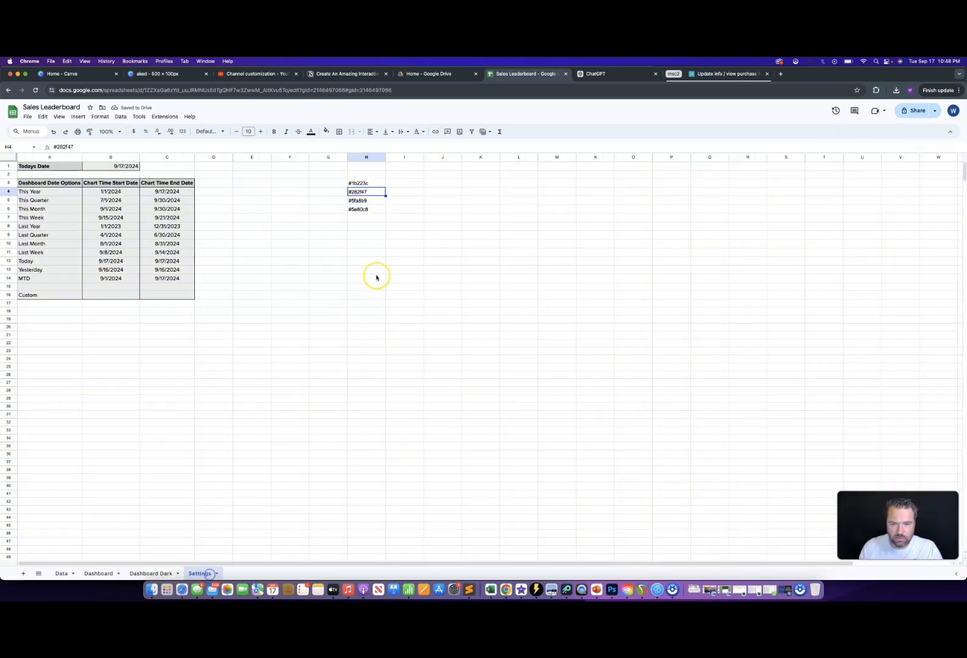
- Try #5fa8b9, copied from cell H5 of the Settings sheet, as the Total Sales scorecard's background color
{"action": "left_click", "coordinate": [365, 203]}
{"action": "triple_click", "coordinate": [102, 147]}
{"action": "key", "text": "super+c"}
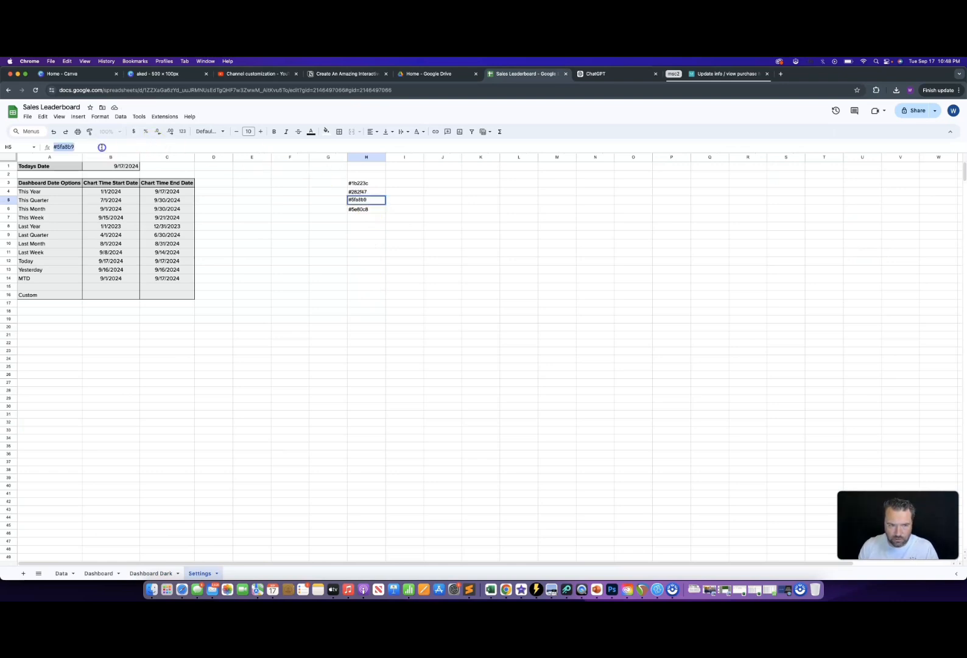
{"action": "left_click", "coordinate": [150, 573]}
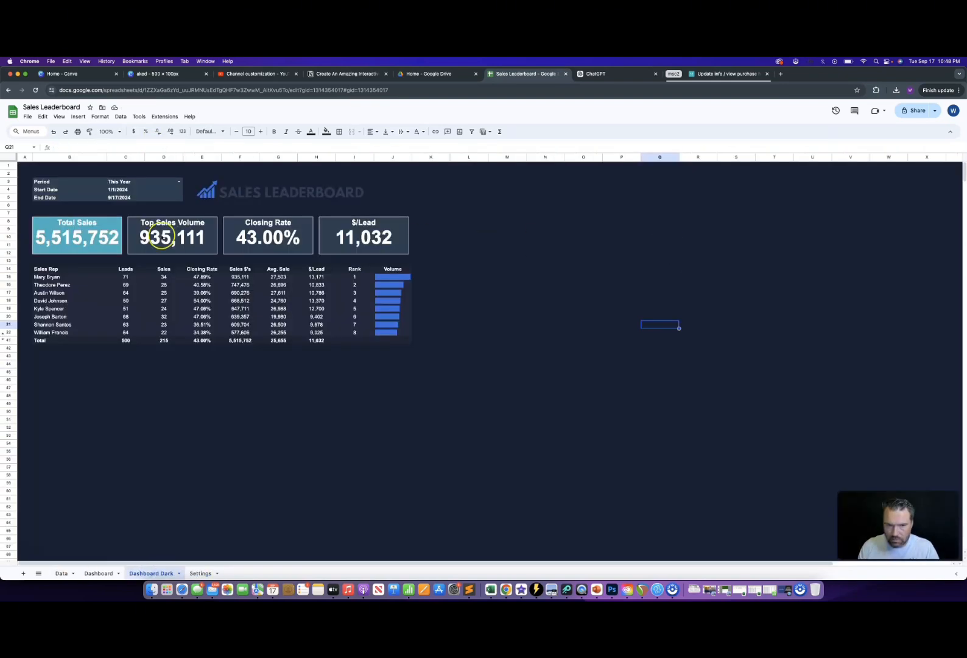
{"action": "double_click", "coordinate": [71, 235]}
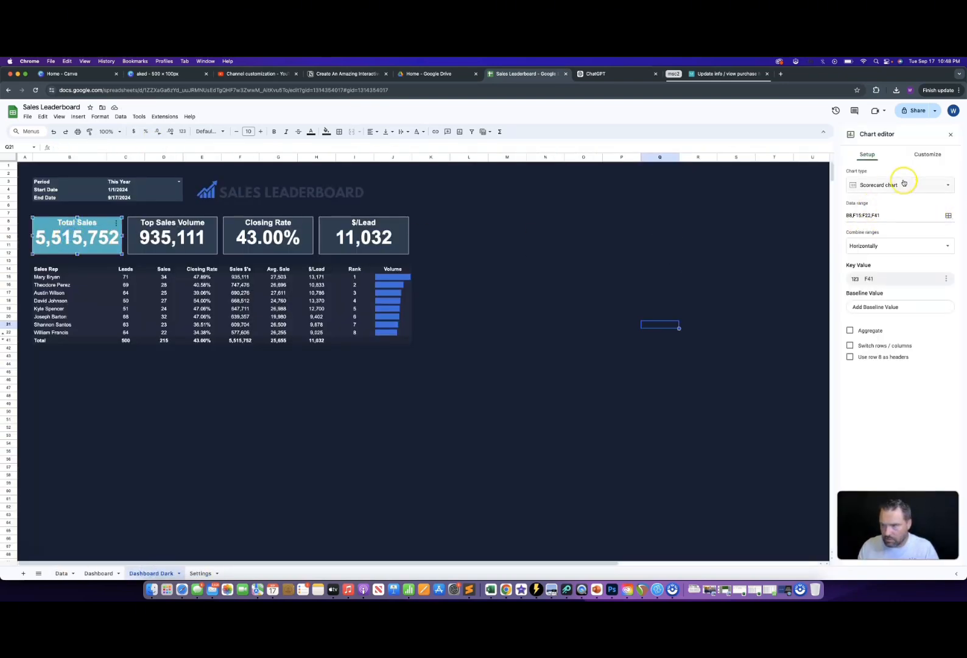
{"action": "left_click", "coordinate": [926, 154]}
{"action": "left_click", "coordinate": [874, 173]}
{"action": "left_click", "coordinate": [864, 204]}
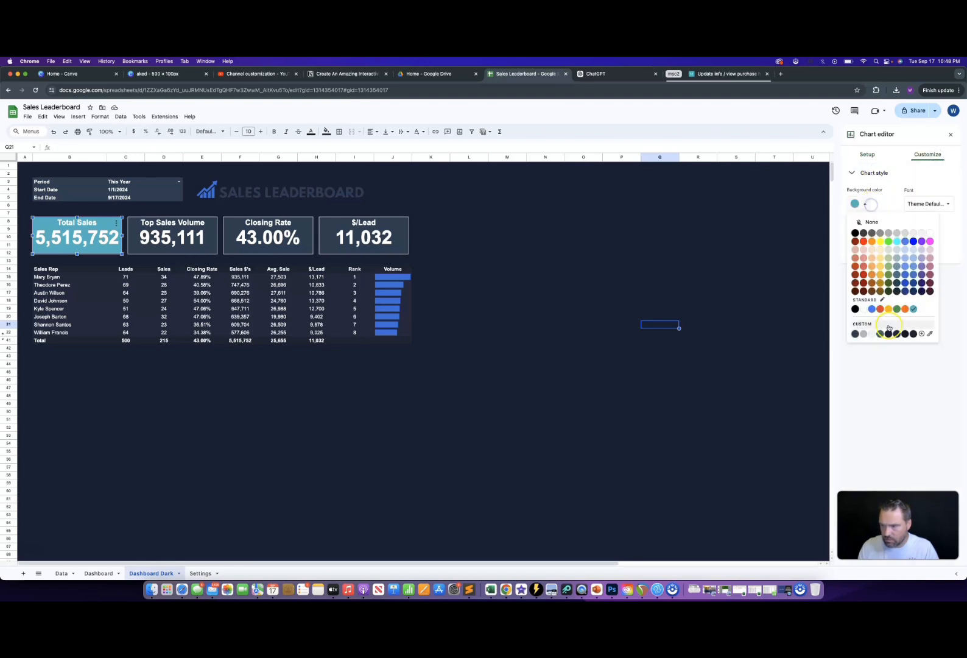
{"action": "left_click", "coordinate": [922, 336]}
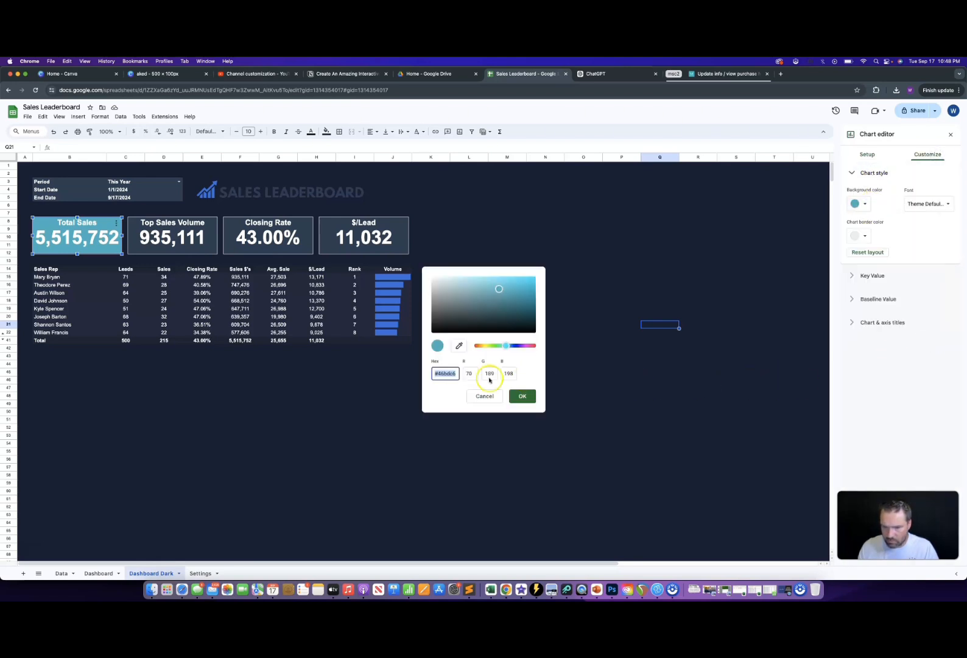
{"action": "key", "text": "super+v"}
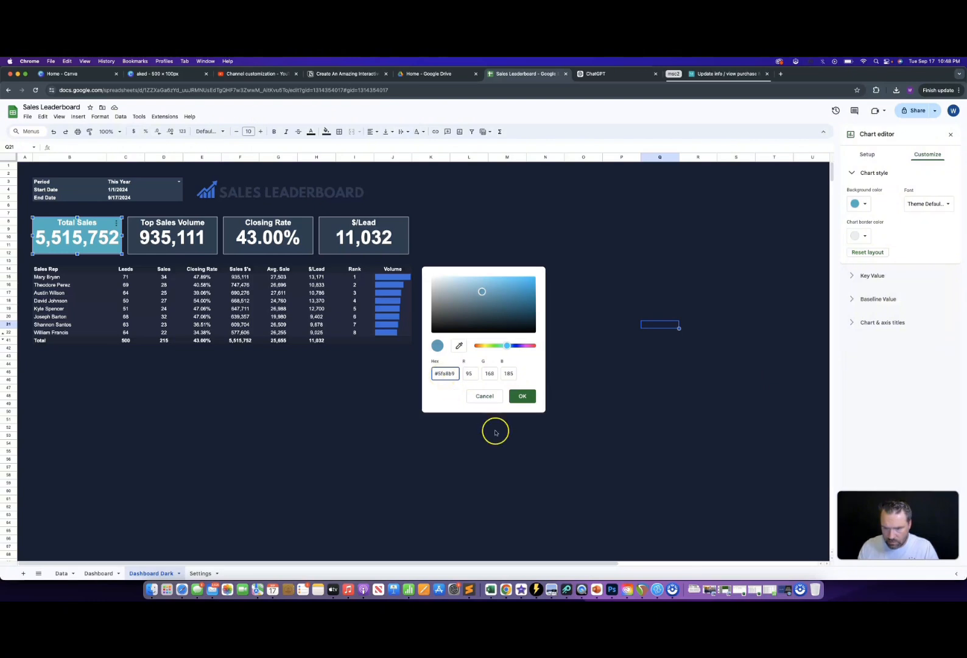
{"action": "left_click", "coordinate": [521, 396]}
{"action": "left_click", "coordinate": [316, 403]}
- Set the Total Sales scorecard's background to #5e80c8, copied from cell H6 of the Settings sheet
{"action": "double_click", "coordinate": [107, 243]}
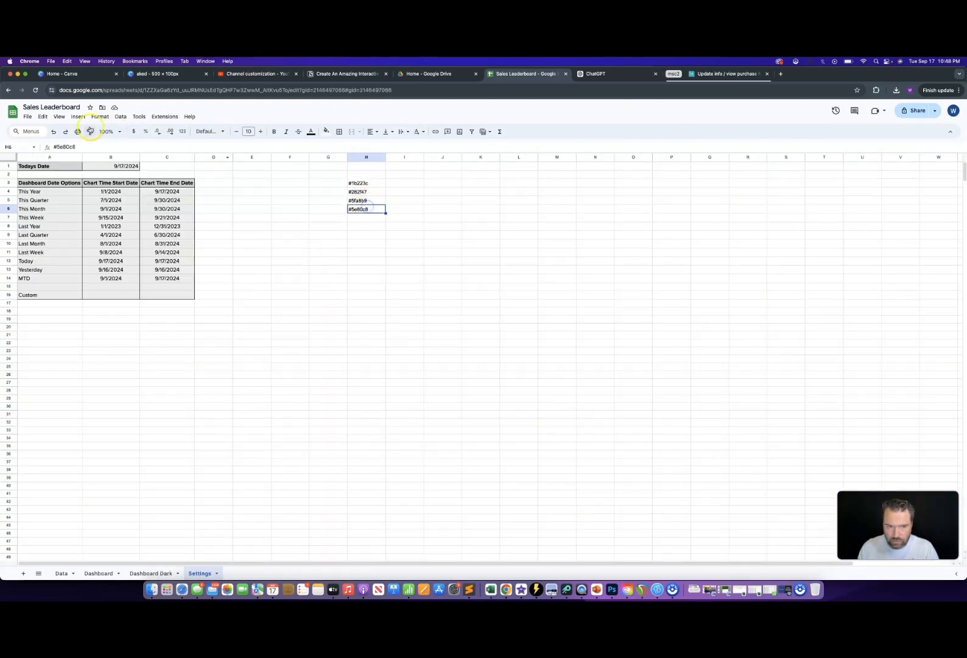
{"action": "left_click", "coordinate": [88, 146]}
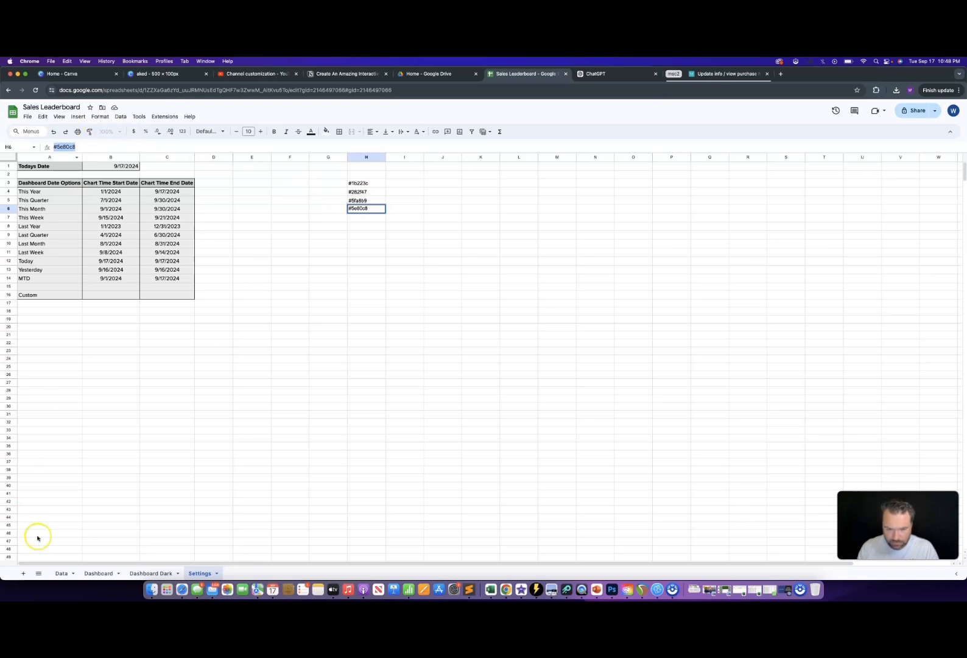
{"action": "left_click", "coordinate": [151, 573]}
{"action": "left_click", "coordinate": [859, 204]}
{"action": "left_click", "coordinate": [855, 334]}
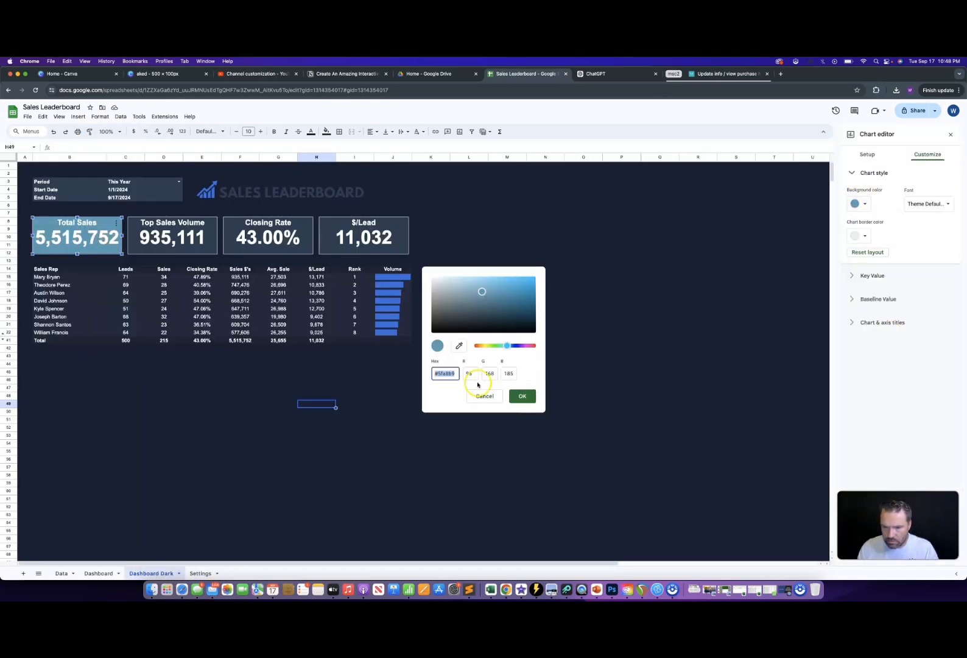
{"action": "type", "text": "#5e80c8"}
{"action": "left_click", "coordinate": [516, 395]}
{"action": "left_click", "coordinate": [165, 412]}
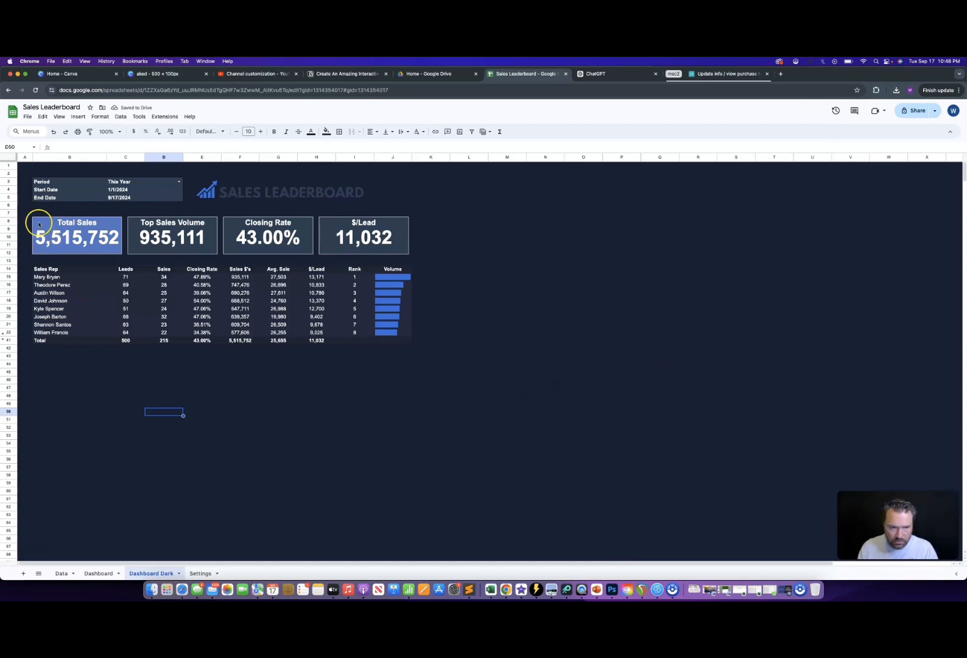
- Set the Top Sales Volume scorecard's background to the saved custom color #5e80c8
{"action": "double_click", "coordinate": [198, 225]}
{"action": "left_click", "coordinate": [927, 155]}
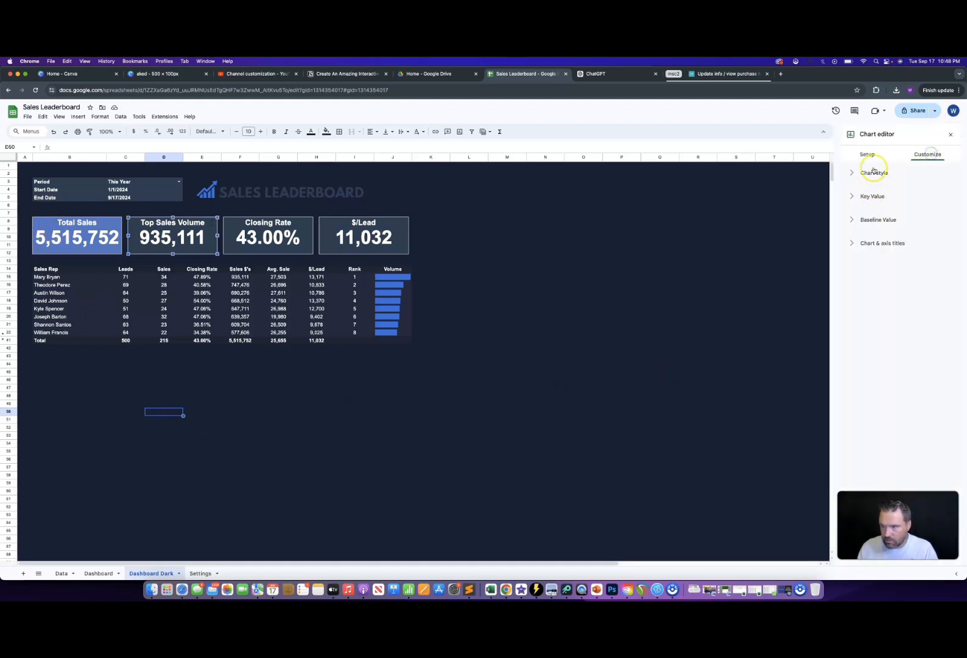
{"action": "left_click", "coordinate": [874, 172]}
{"action": "left_click", "coordinate": [864, 199]}
{"action": "left_click", "coordinate": [930, 334]}
- Set the backgrounds of the Closing Rate and $/Lead scorecards to the same custom color #5e80c8
{"action": "left_click", "coordinate": [268, 235]}
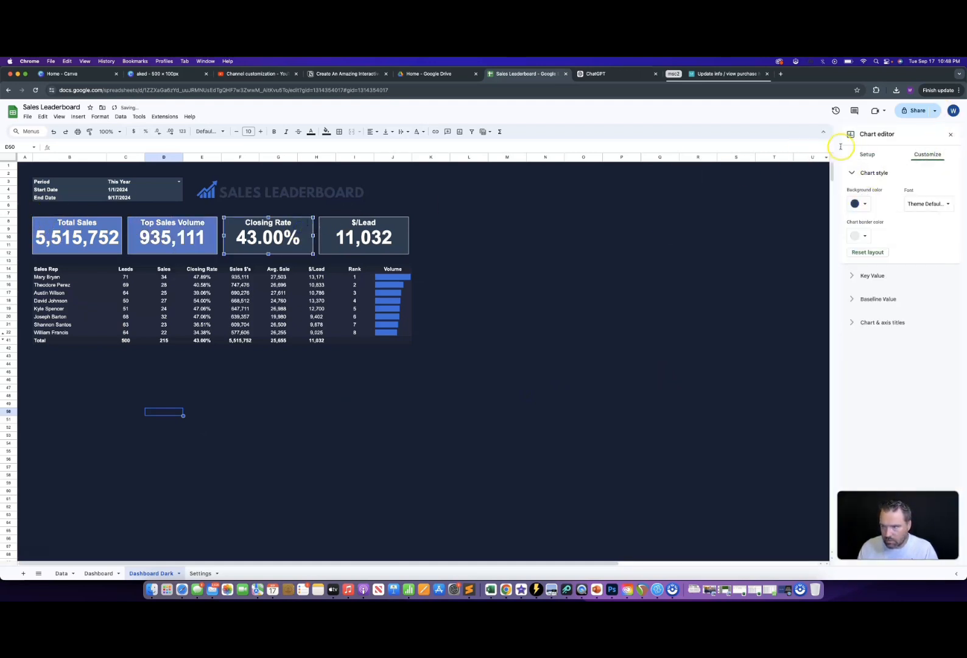
{"action": "left_click", "coordinate": [864, 205]}
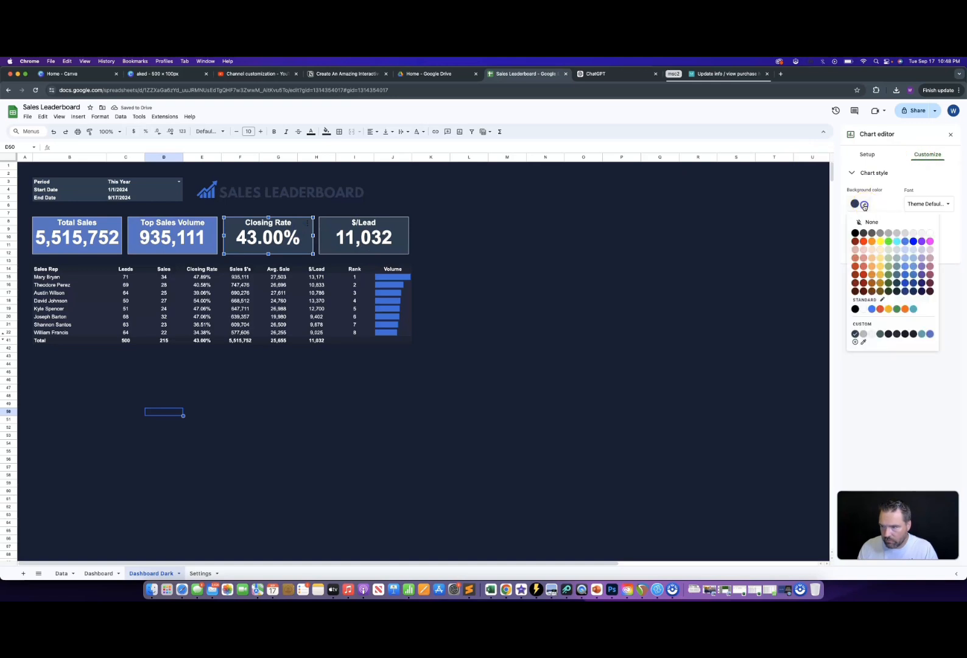
{"action": "left_click", "coordinate": [930, 335]}
{"action": "left_click", "coordinate": [388, 225]}
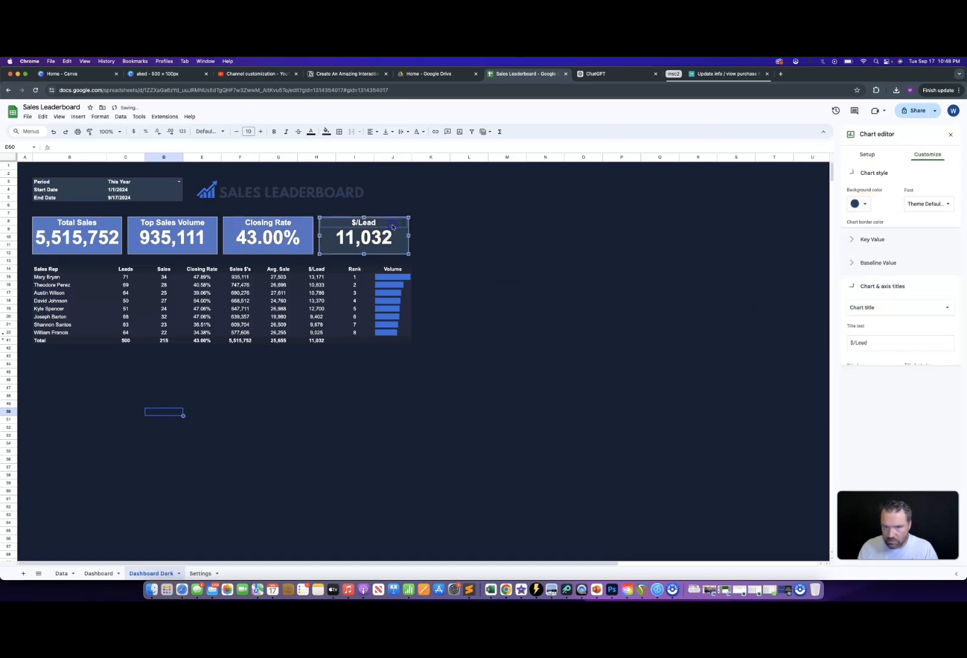
{"action": "left_click", "coordinate": [402, 251]}
{"action": "left_click", "coordinate": [603, 324]}
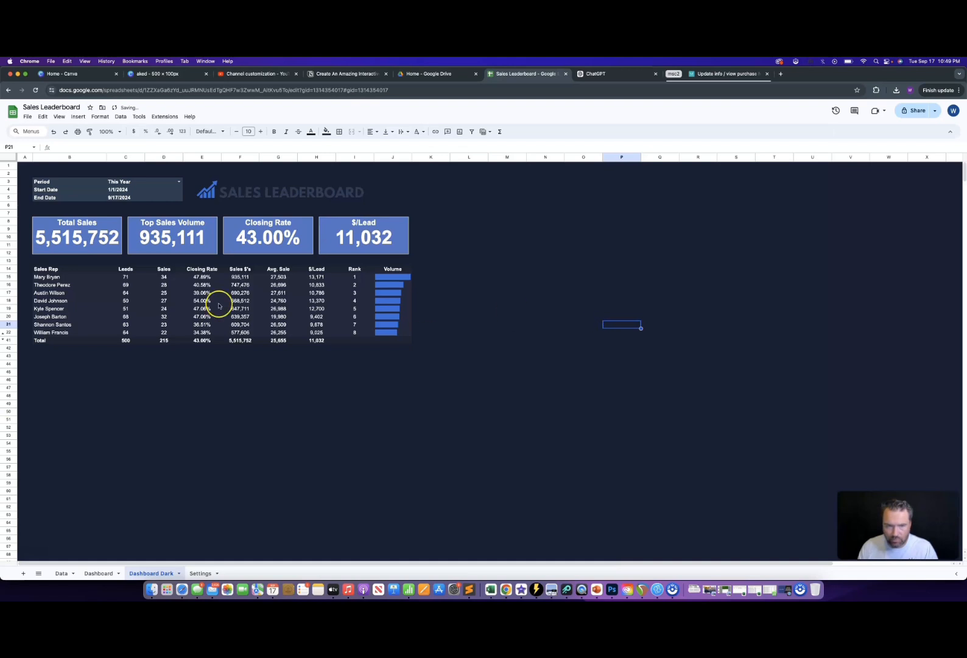
- Change the bar color in the Volume SPARKLINE formulas of J15 to J22 to #5e80c8
{"action": "left_click", "coordinate": [390, 278]}
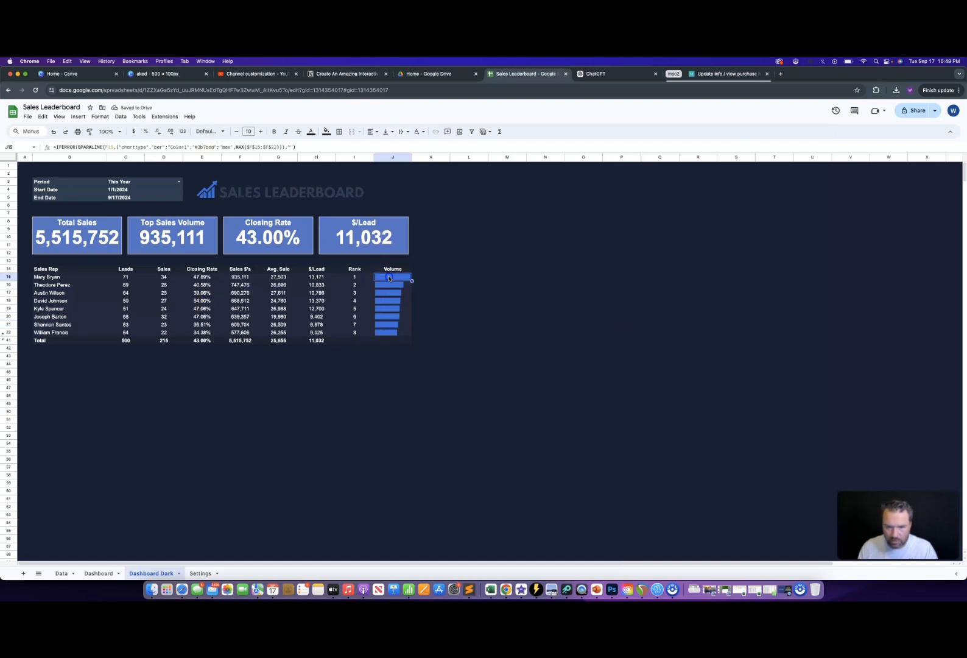
{"action": "double_click", "coordinate": [210, 148]}
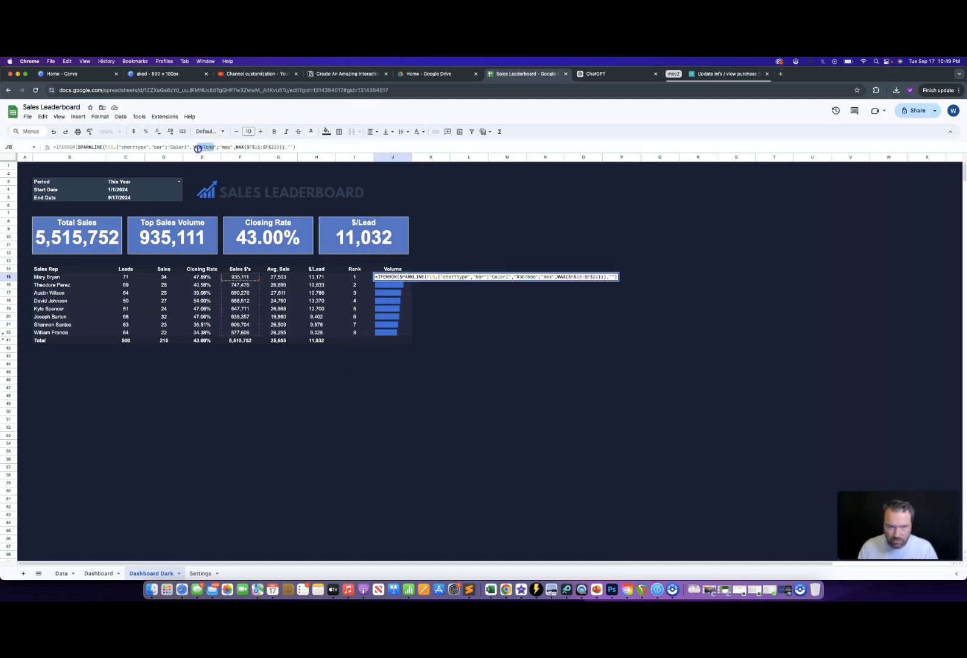
{"action": "key", "text": "Down"}
{"action": "key", "text": "Down"}
{"action": "key", "text": "Down"}
{"action": "key", "text": "Down"}
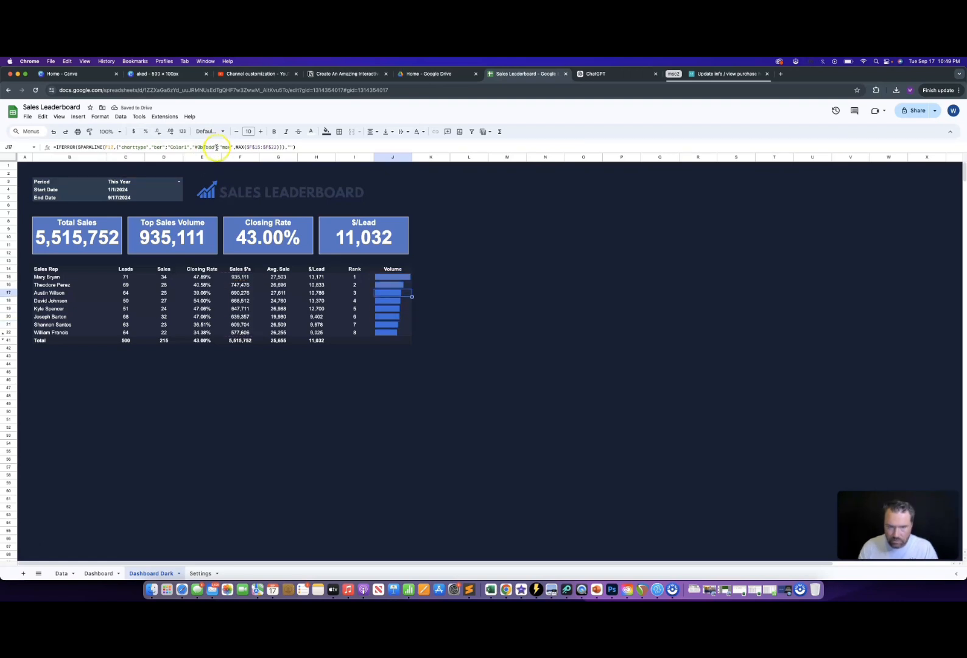
{"action": "left_click", "coordinate": [215, 148]}
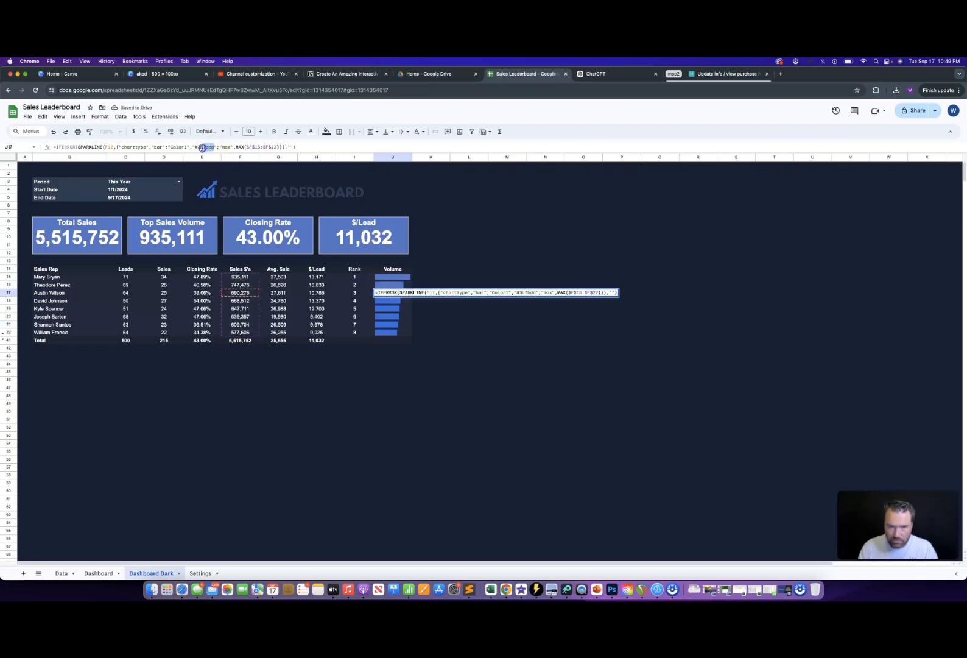
{"action": "key", "text": "Return"}
{"action": "double_click", "coordinate": [196, 148]}
{"action": "key", "text": "Return"}
{"action": "double_click", "coordinate": [195, 149]}
{"action": "type", "text": "5e80c8"}
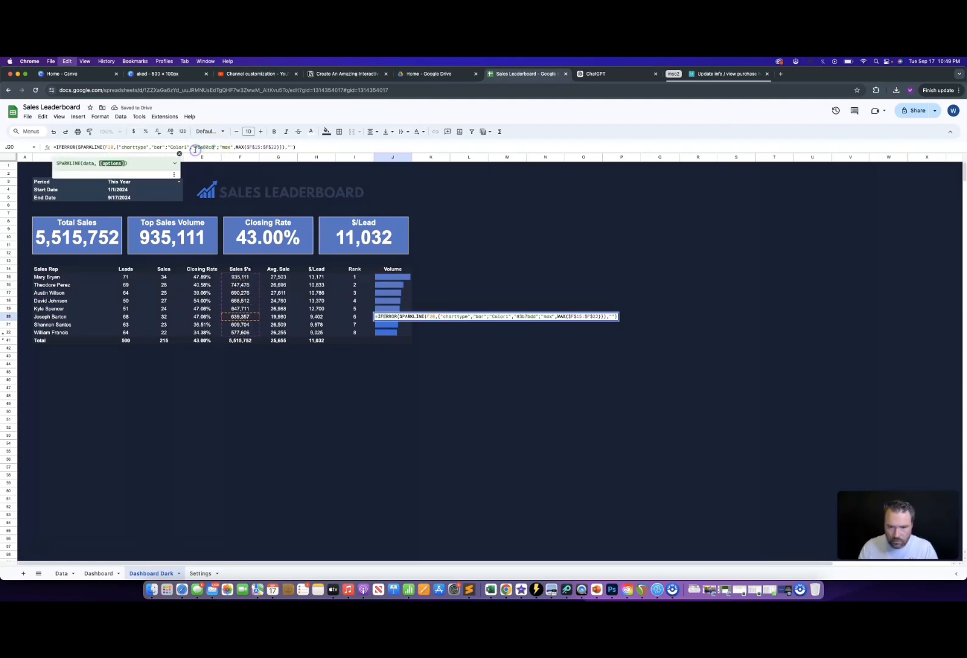
{"action": "key", "text": "Return"}
{"action": "double_click", "coordinate": [195, 148]}
{"action": "type", "text": "5e80c8"}
{"action": "left_click", "coordinate": [190, 177]}
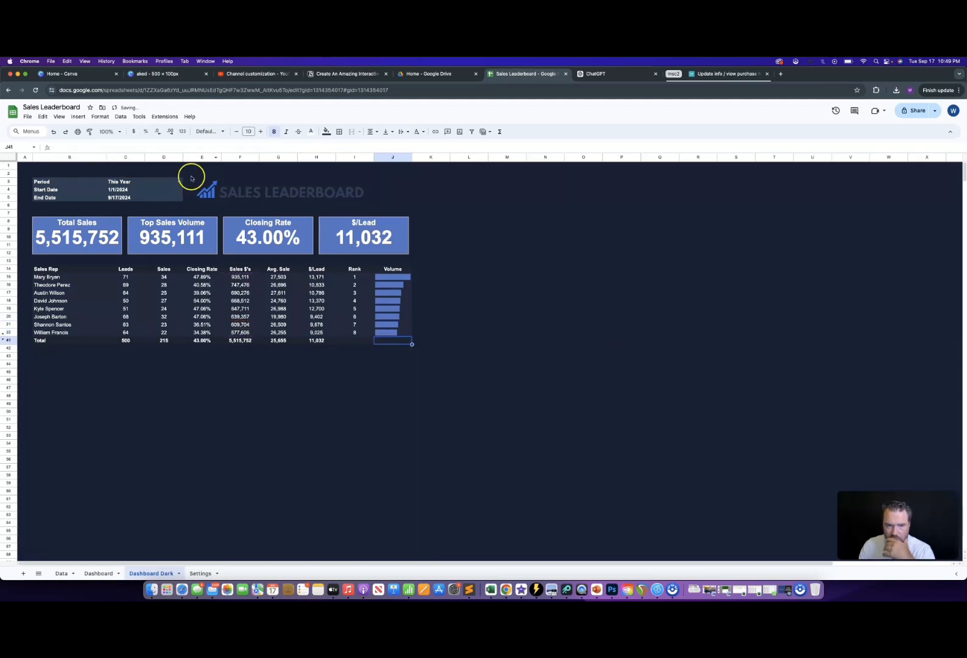
- Fill the Period, Start Date and End Date block B3:D5 with the saved custom blue #5e80c8
{"action": "left_click", "coordinate": [213, 447]}
{"action": "left_click_drag", "start_coordinate": [64, 182], "coordinate": [142, 196]}
{"action": "left_click", "coordinate": [326, 131]}
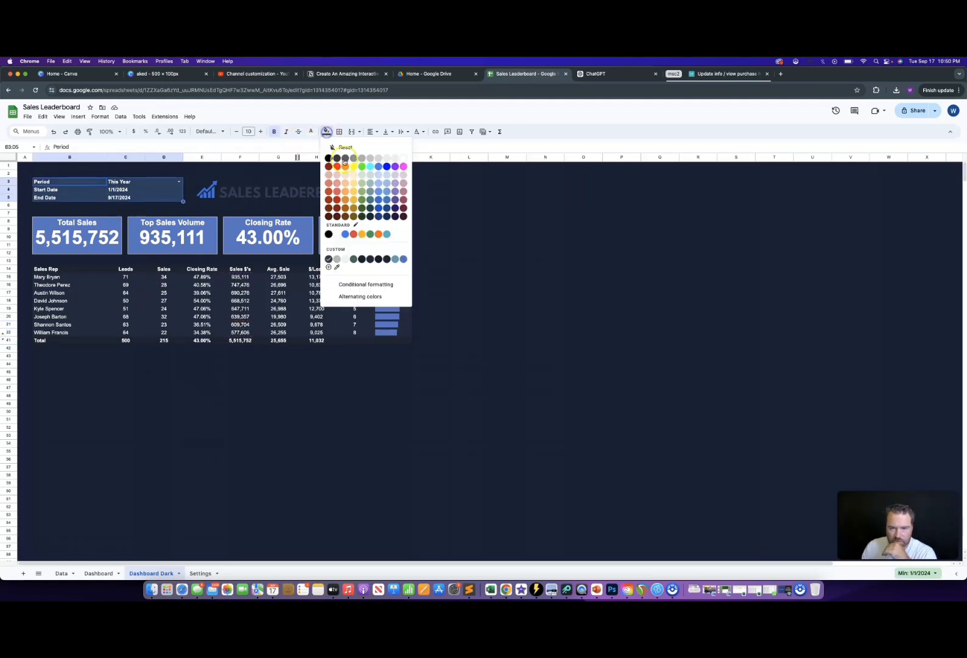
{"action": "left_click", "coordinate": [405, 261]}
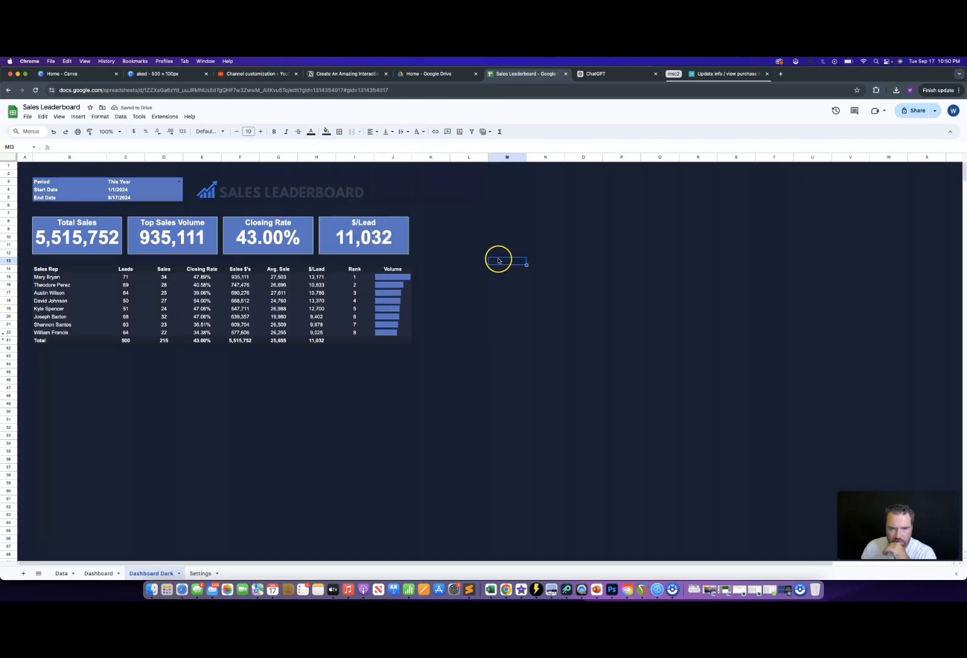
- Switch to the Canva logo design, duplicate its page and recolor the SALES LEADERBOARD text on page 2 to #5E80C8
{"action": "left_click", "coordinate": [155, 74]}
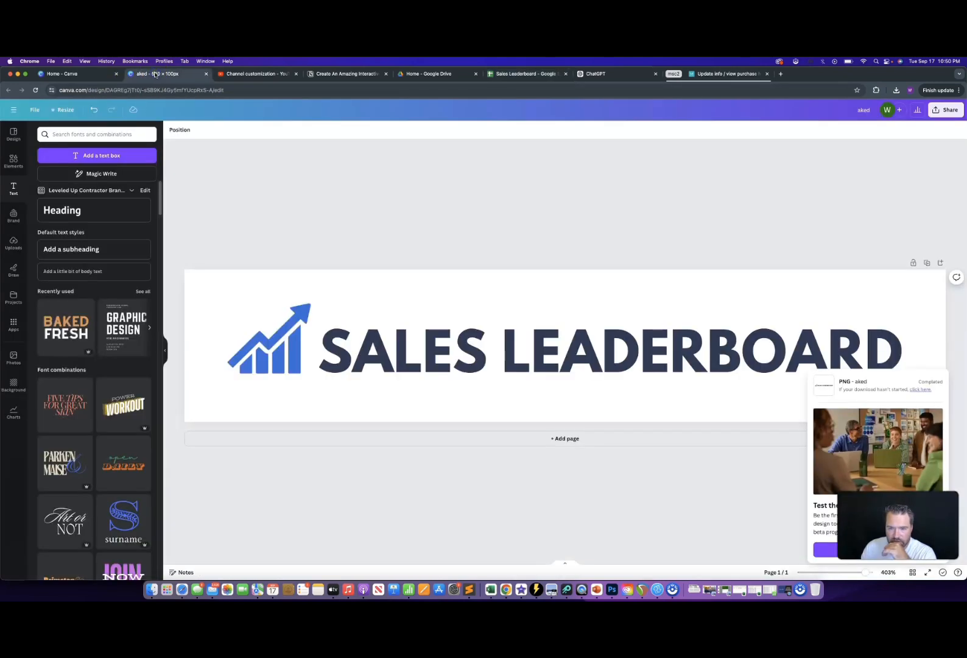
{"action": "left_click", "coordinate": [927, 263]}
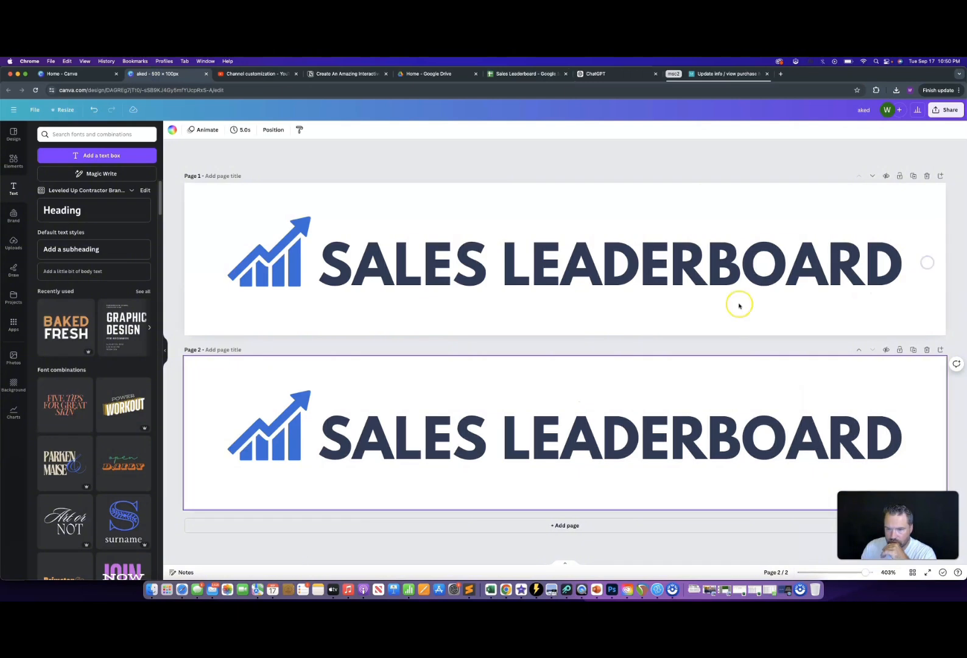
{"action": "double_click", "coordinate": [420, 444]}
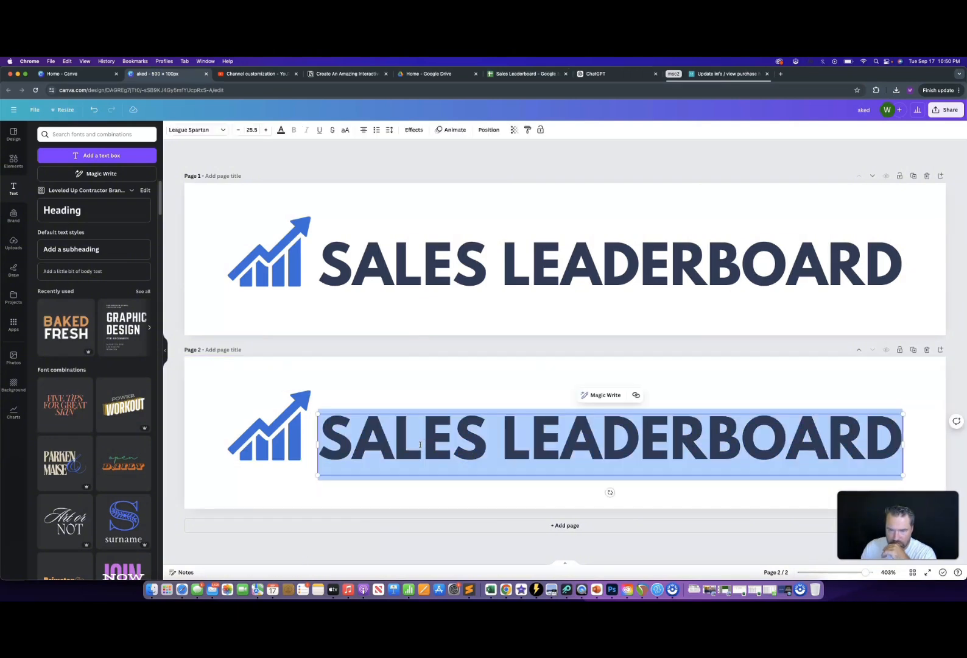
{"action": "left_click", "coordinate": [280, 129]}
{"action": "left_click", "coordinate": [41, 175]}
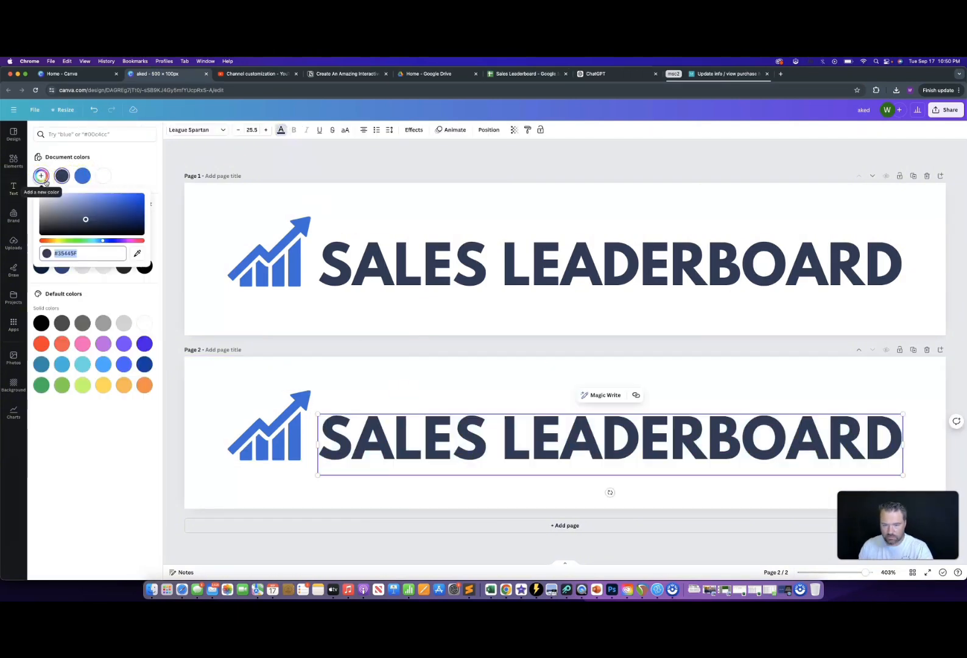
{"action": "type", "text": "#5E80C8"}
{"action": "left_click", "coordinate": [387, 375]}
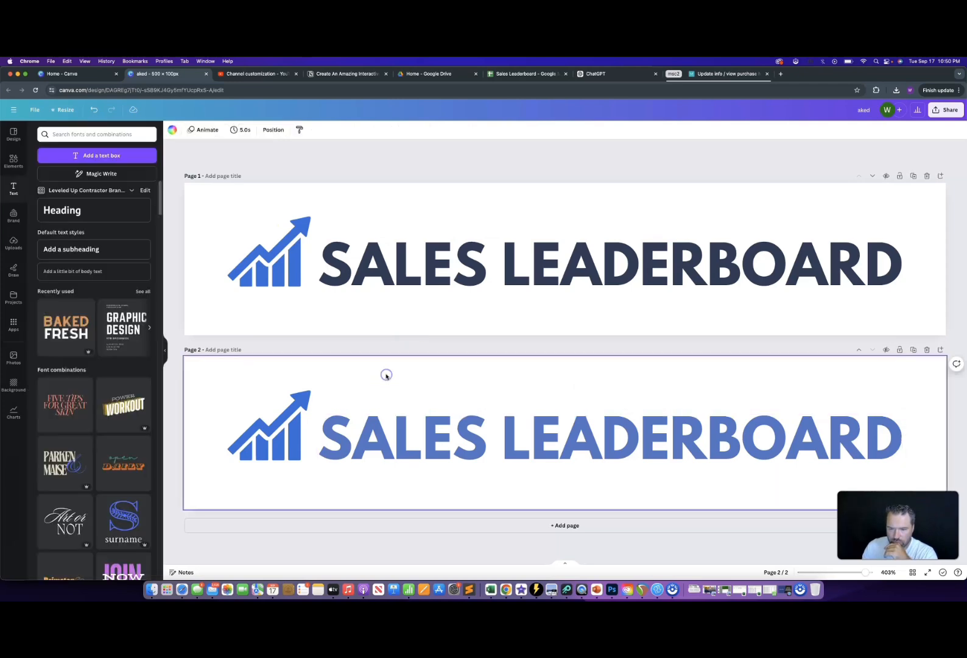
- After checking the dark dashboard, recolor the chart-arrow icon on page 2 of the Canva logo to white
{"action": "left_click", "coordinate": [530, 74]}
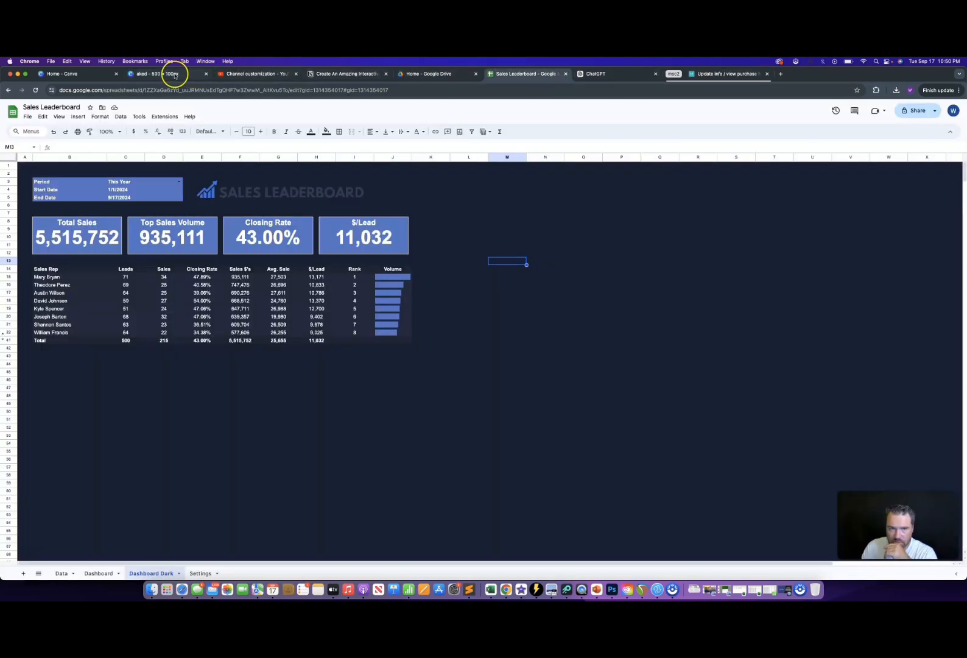
{"action": "left_click", "coordinate": [166, 73]}
{"action": "left_click", "coordinate": [280, 420]}
{"action": "left_click", "coordinate": [240, 130]}
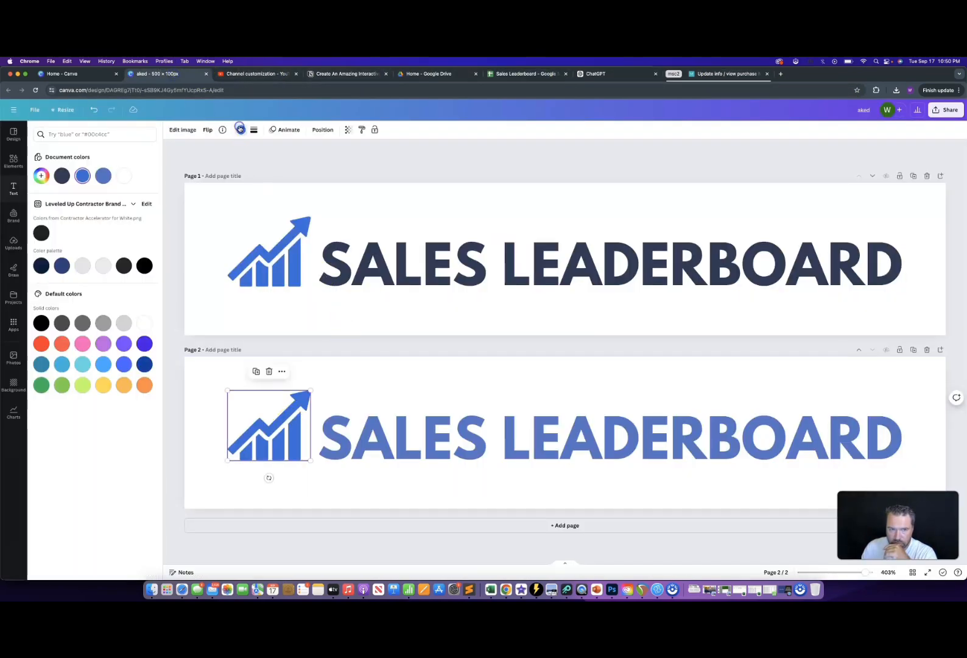
{"action": "left_click", "coordinate": [127, 177]}
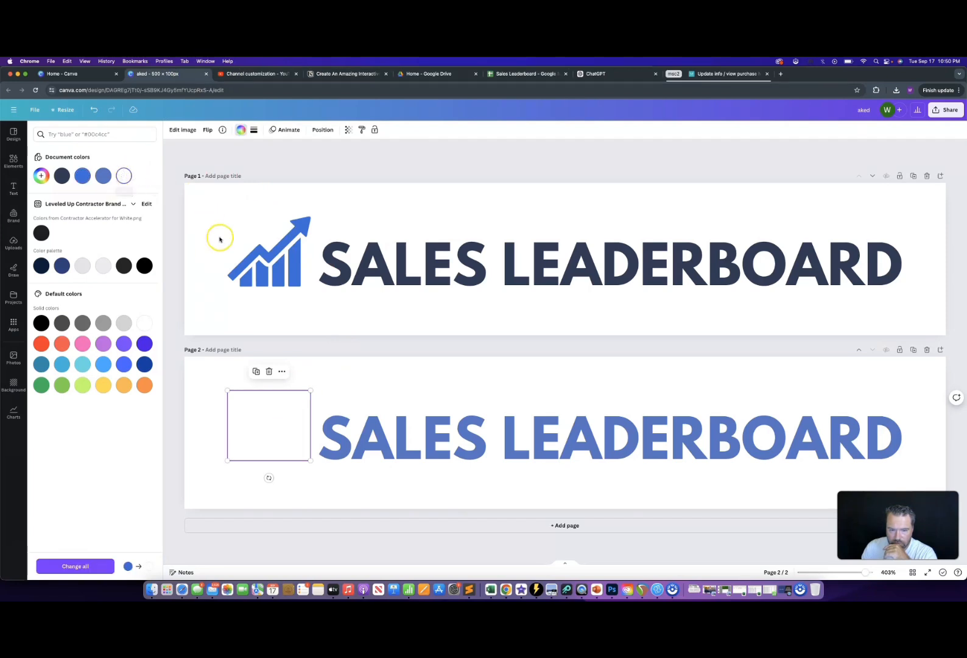
{"action": "left_click", "coordinate": [477, 379]}
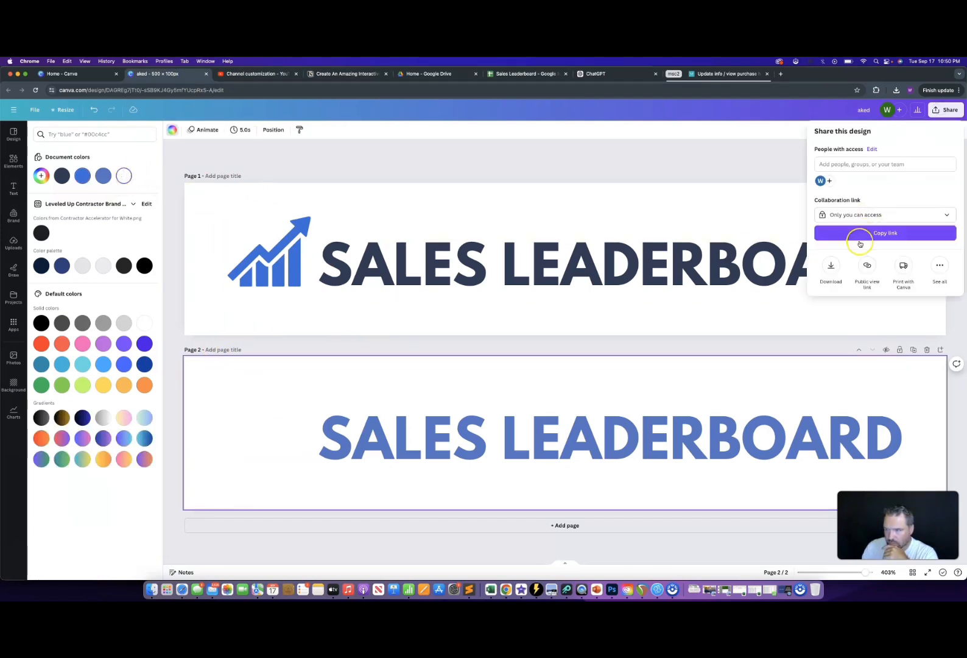
- Download only page 2 of the logo as a PNG with a transparent background
{"action": "left_click", "coordinate": [831, 270]}
{"action": "left_click", "coordinate": [847, 273]}
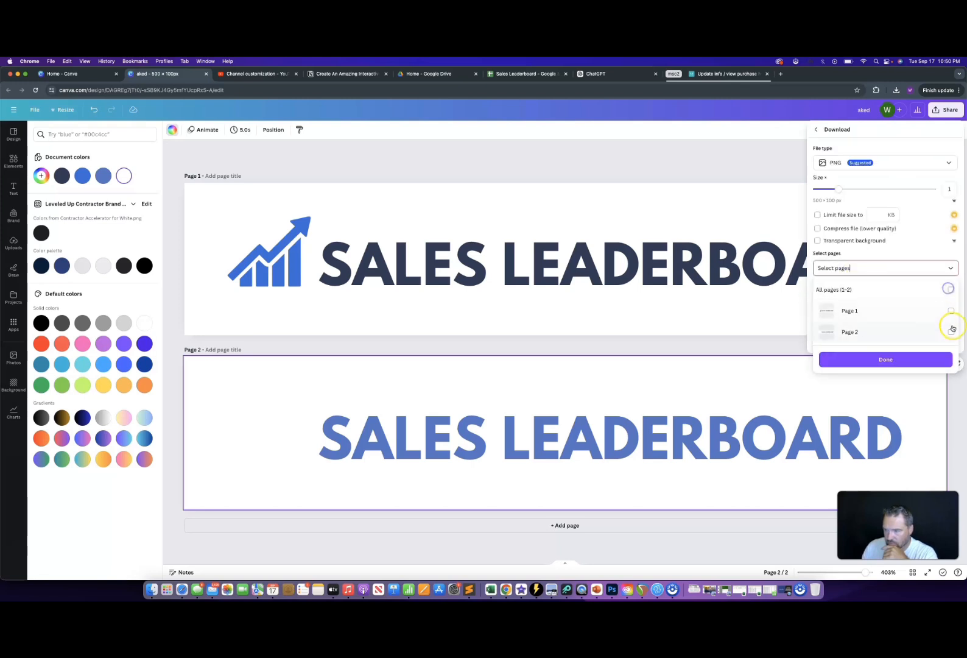
{"action": "left_click", "coordinate": [950, 332]}
{"action": "left_click", "coordinate": [826, 255]}
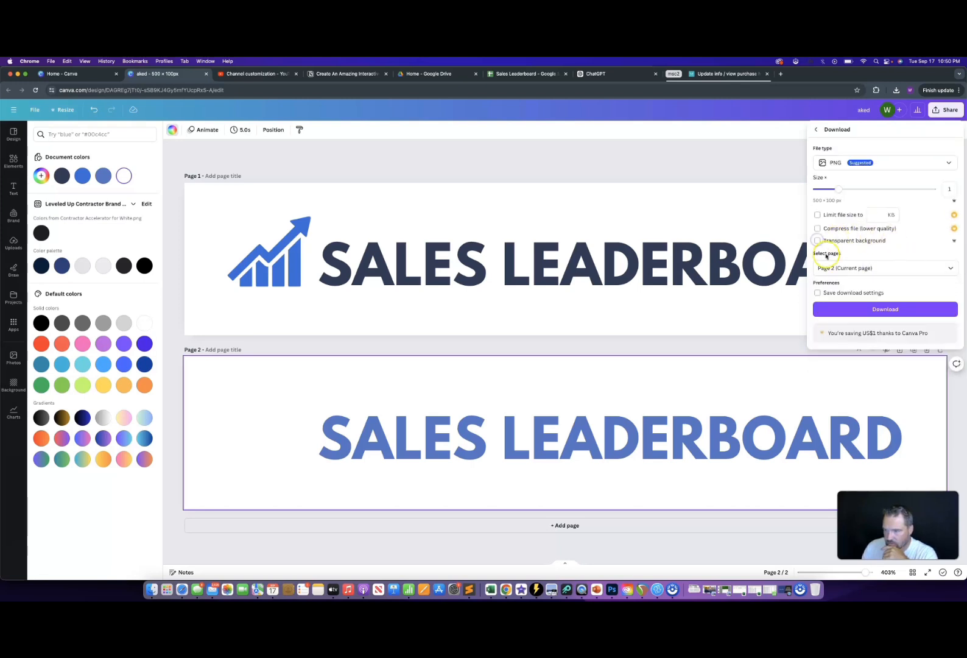
{"action": "left_click", "coordinate": [857, 309]}
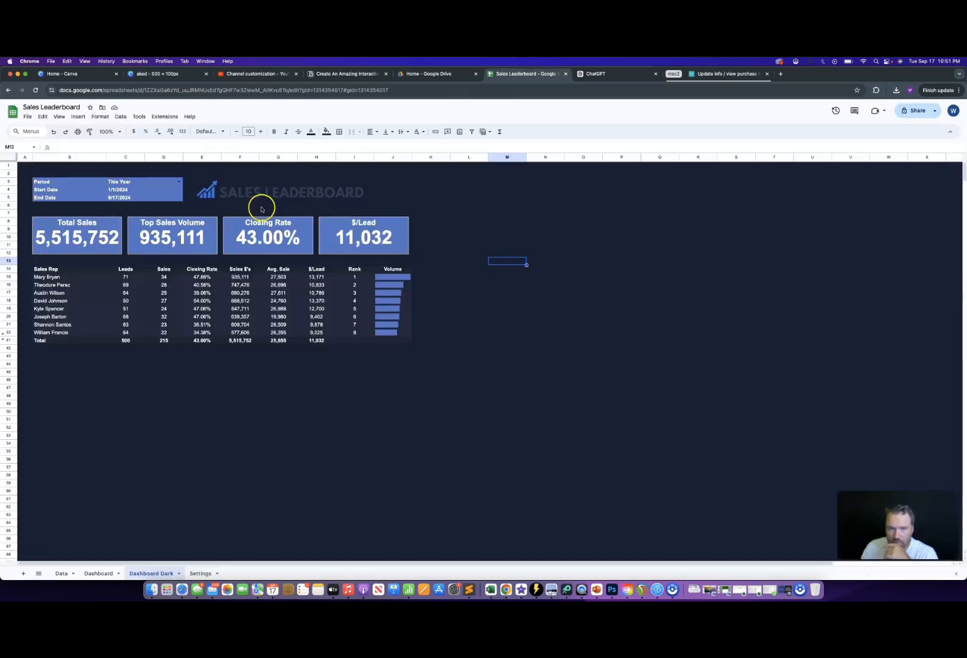
- Replace the old logo on Dashboard Dark with aked (1).png from Downloads, inserted over the cells and placed beside the Period block
{"action": "left_click", "coordinate": [243, 191]}
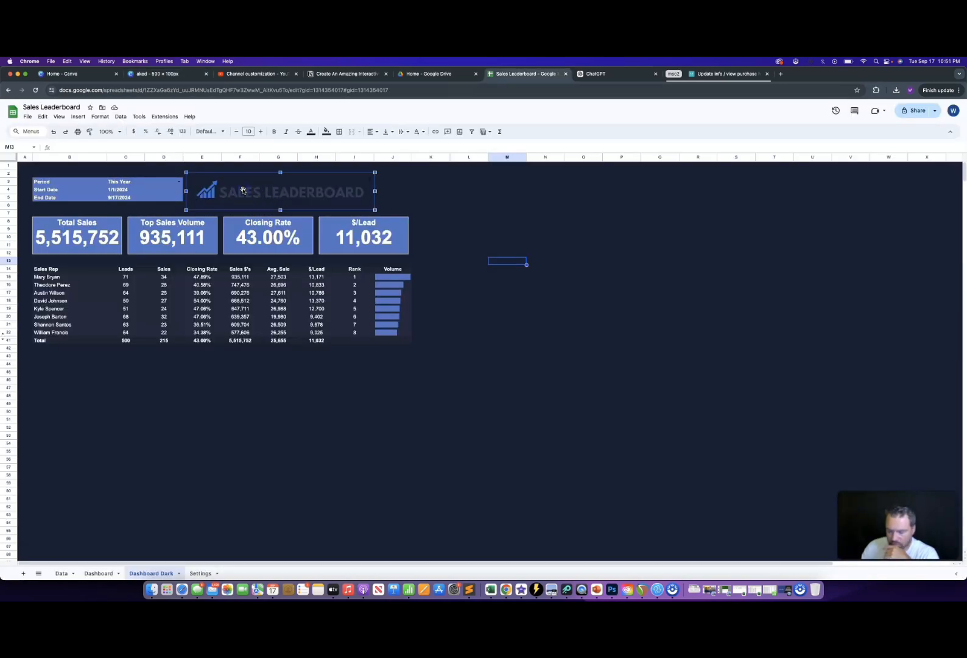
{"action": "key", "text": "Delete"}
{"action": "left_click", "coordinate": [78, 116]}
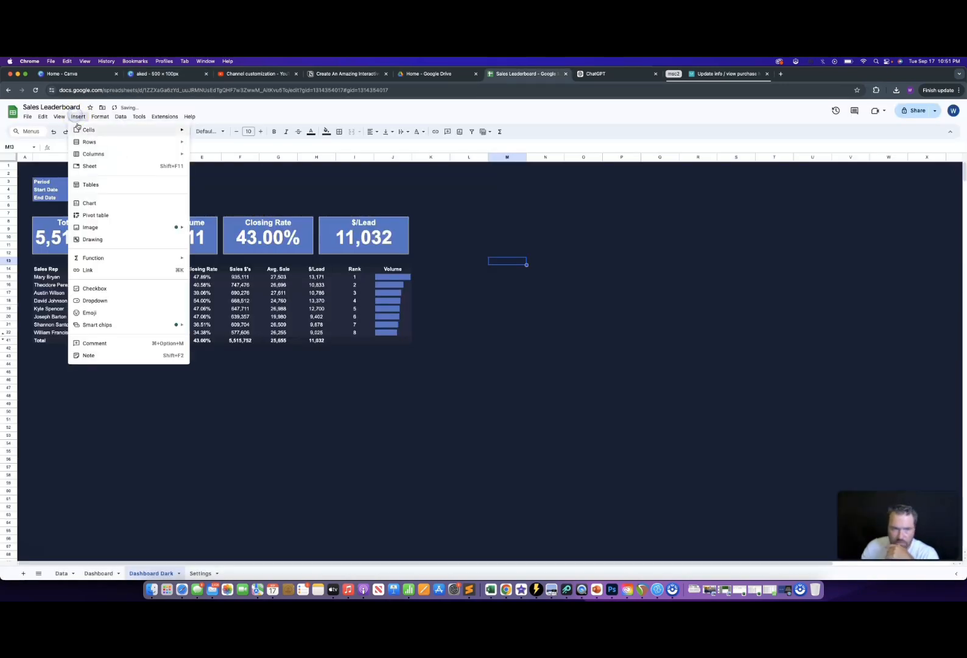
{"action": "mouse_move", "coordinate": [122, 227]}
{"action": "left_click", "coordinate": [229, 244]}
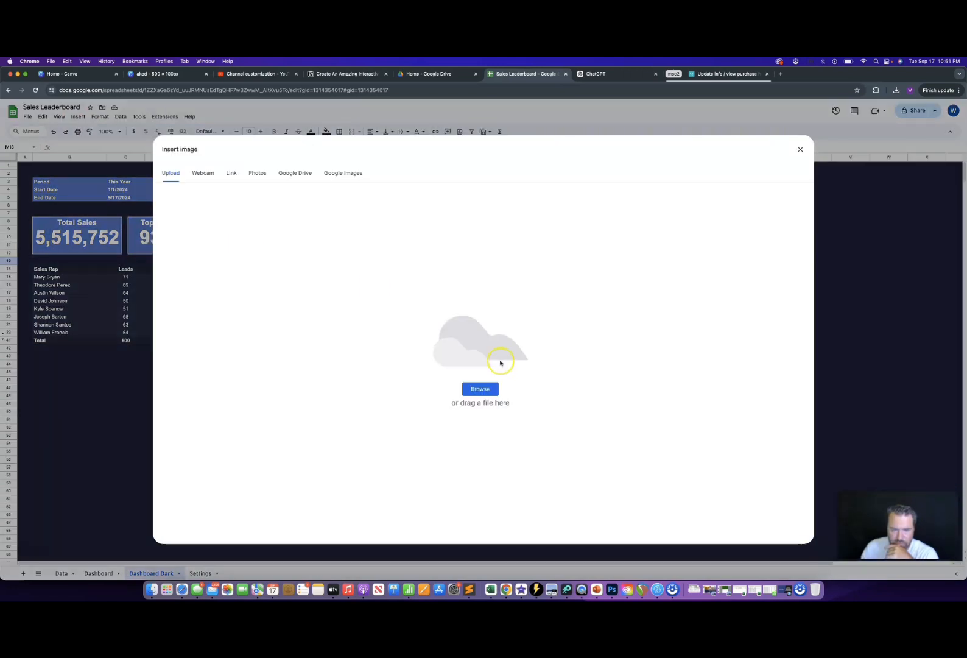
{"action": "left_click", "coordinate": [485, 389]}
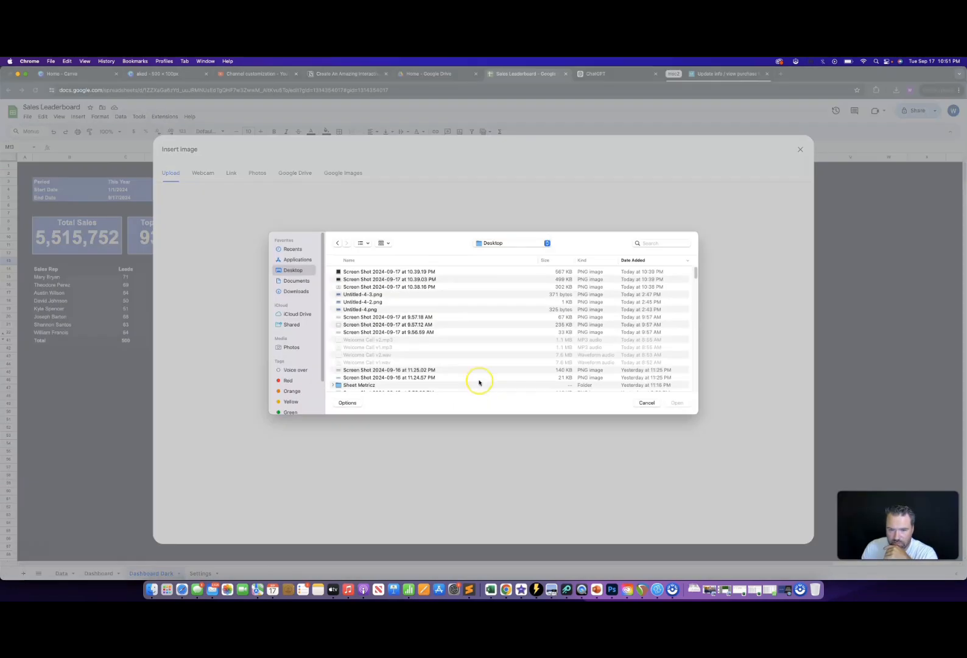
{"action": "left_click", "coordinate": [296, 291]}
{"action": "left_click", "coordinate": [358, 271]}
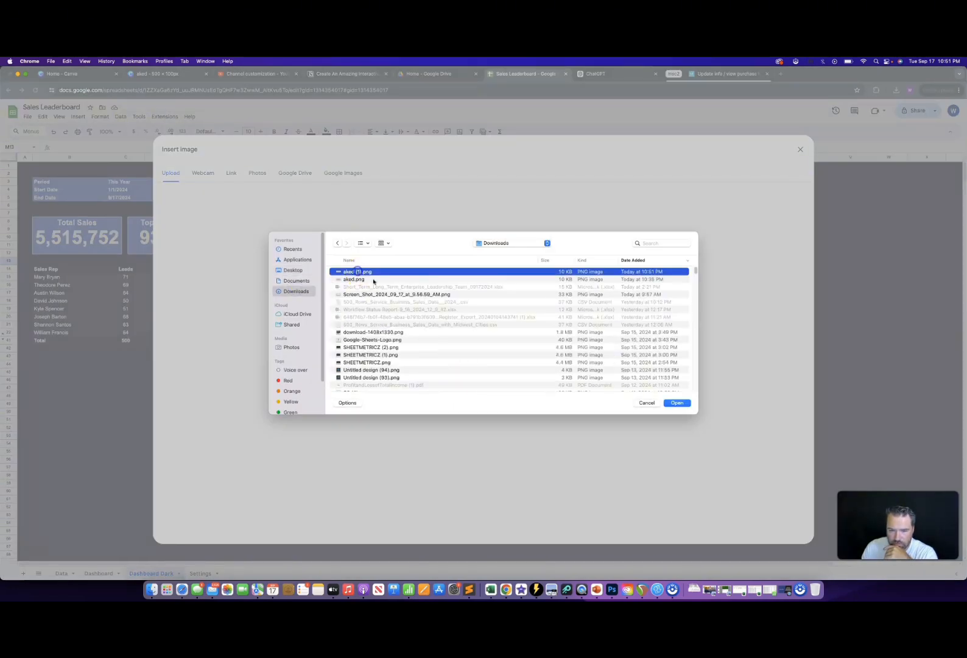
{"action": "left_click", "coordinate": [677, 403]}
{"action": "left_click_drag", "start_coordinate": [614, 282], "coordinate": [311, 193]}
{"action": "left_click", "coordinate": [492, 206]}
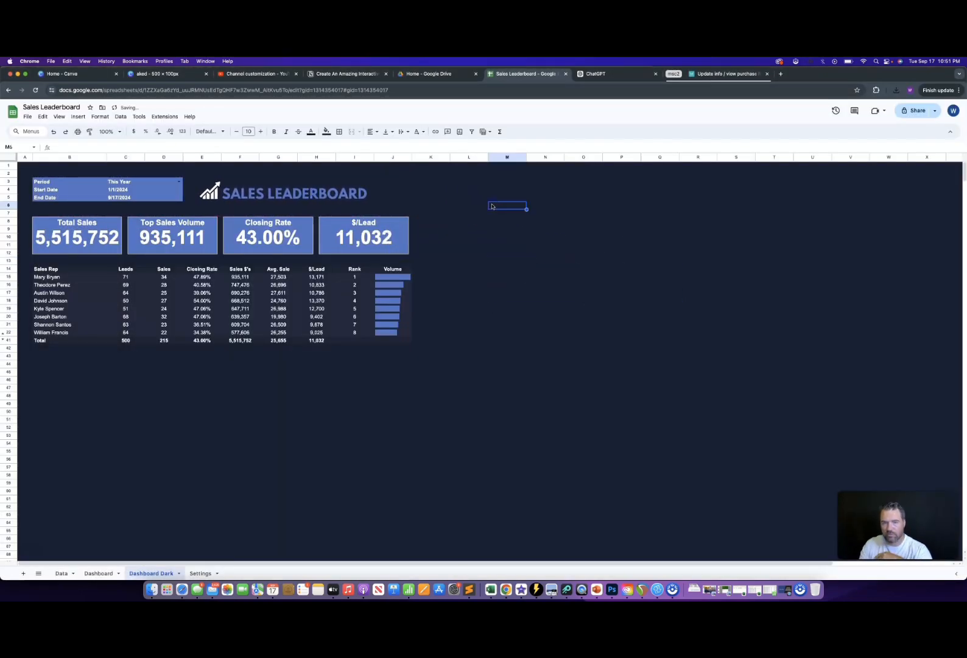
- Apply saved custom dark navy fills to the table's header row B14:J14 and Total row B41:J41
{"action": "left_click_drag", "start_coordinate": [67, 268], "coordinate": [403, 273]}
{"action": "left_click", "coordinate": [327, 133]}
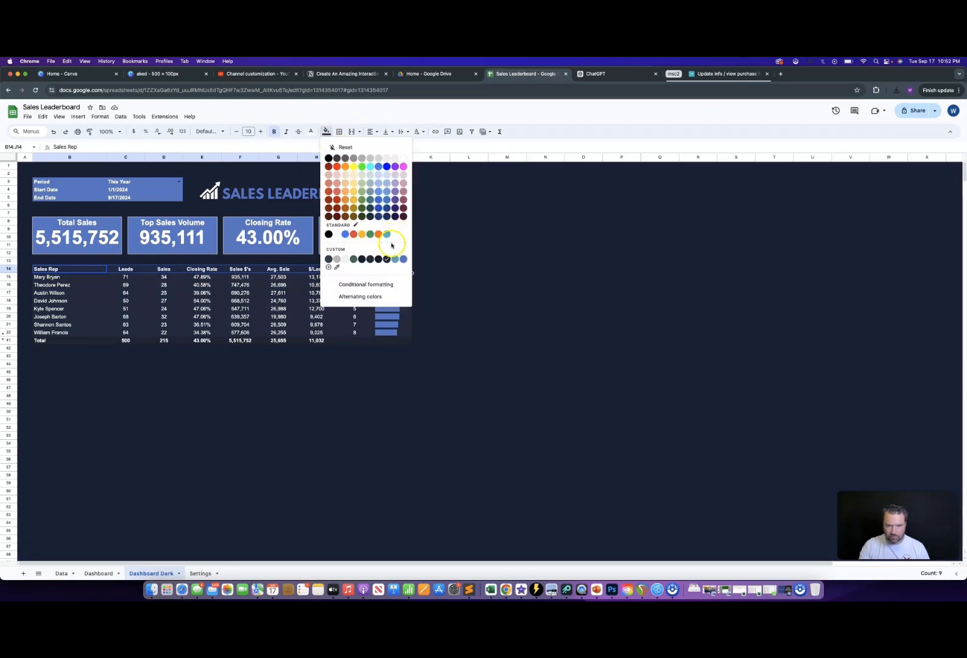
{"action": "left_click", "coordinate": [387, 259]}
{"action": "left_click", "coordinate": [480, 293]}
{"action": "left_click_drag", "start_coordinate": [393, 341], "coordinate": [86, 340]}
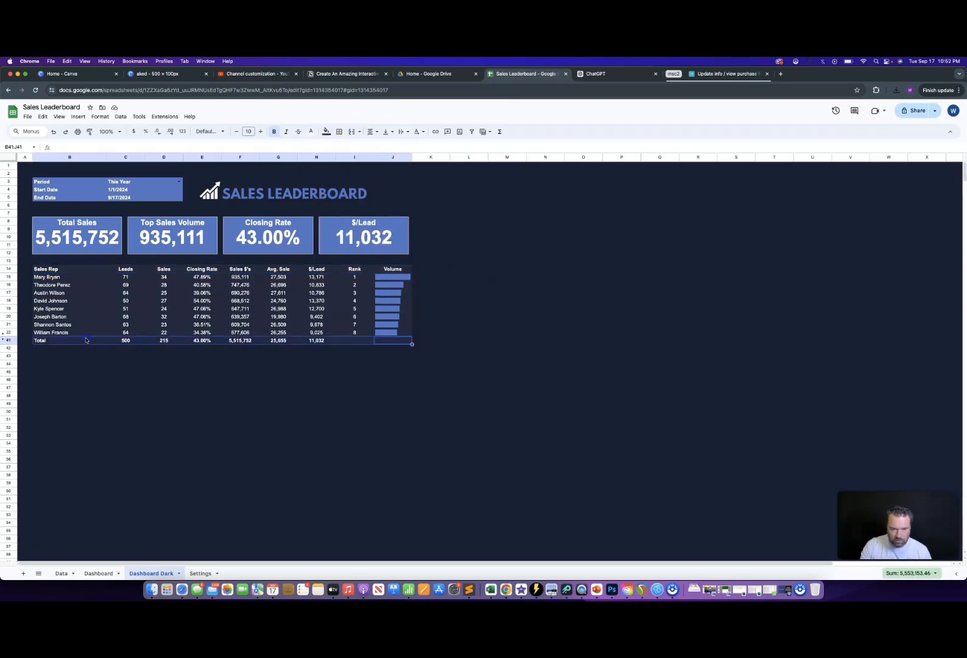
{"action": "left_click", "coordinate": [326, 131]}
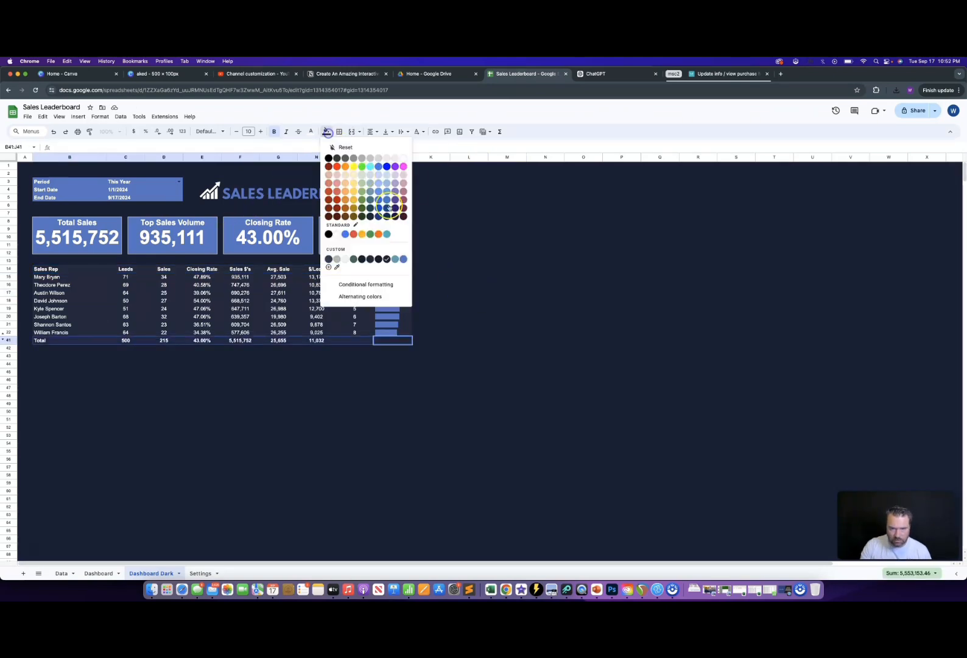
{"action": "left_click", "coordinate": [380, 262]}
{"action": "left_click", "coordinate": [482, 341]}
- Insert a row above row 13 and fill B14:J14 above the table headers with a saved custom navy
{"action": "left_click", "coordinate": [36, 262]}
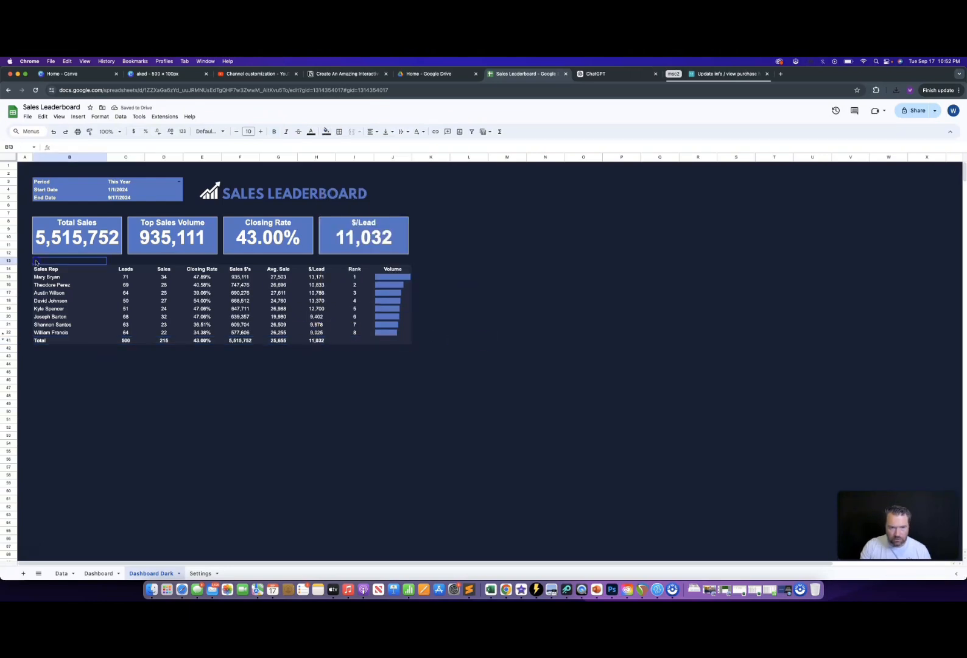
{"action": "right_click", "coordinate": [70, 264]}
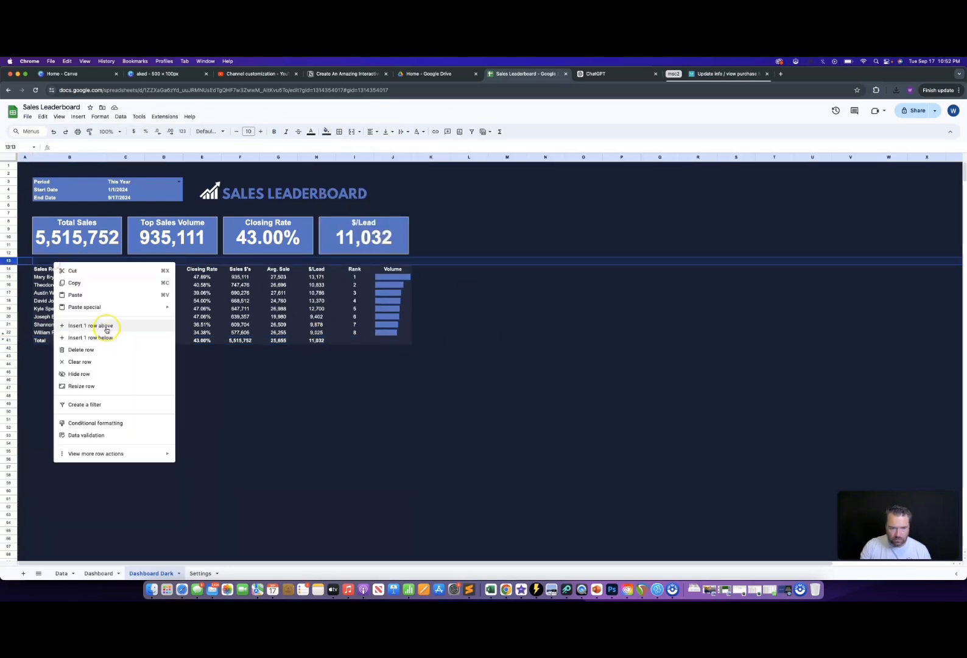
{"action": "left_click", "coordinate": [102, 326]}
{"action": "left_click_drag", "start_coordinate": [48, 268], "coordinate": [392, 268]}
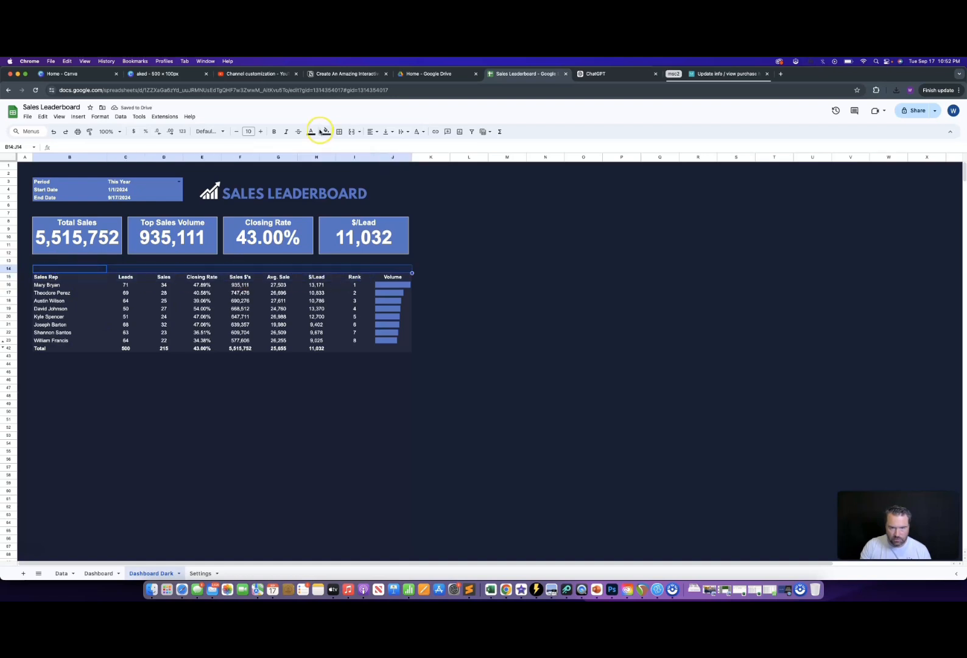
{"action": "left_click", "coordinate": [327, 131]}
{"action": "left_click", "coordinate": [372, 260]}
{"action": "left_click", "coordinate": [279, 372]}
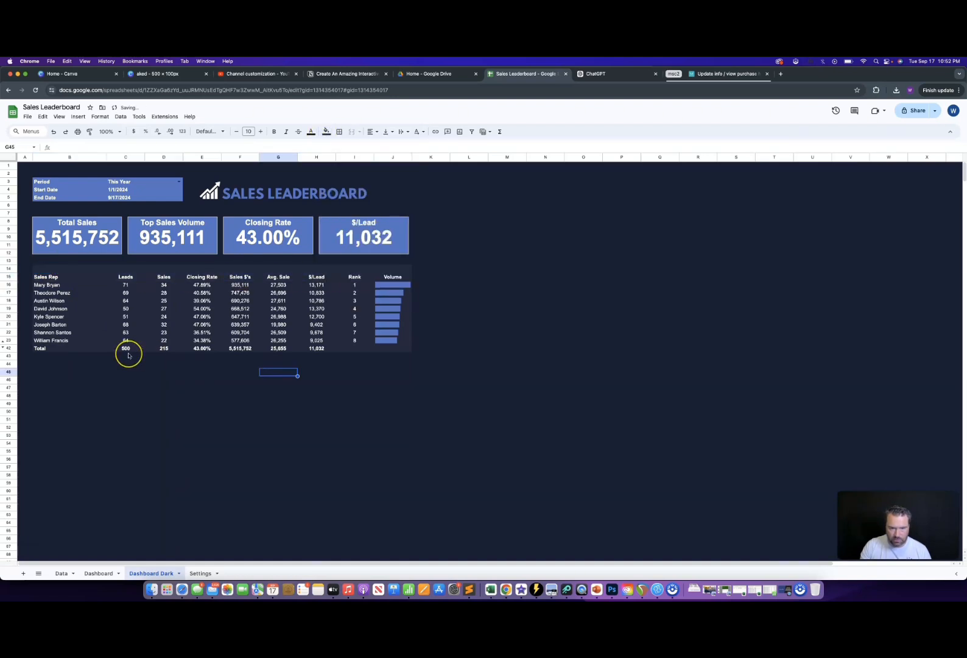
- Set the height of row 14, just above the table headers, to 10 pixels
{"action": "right_click", "coordinate": [12, 268]}
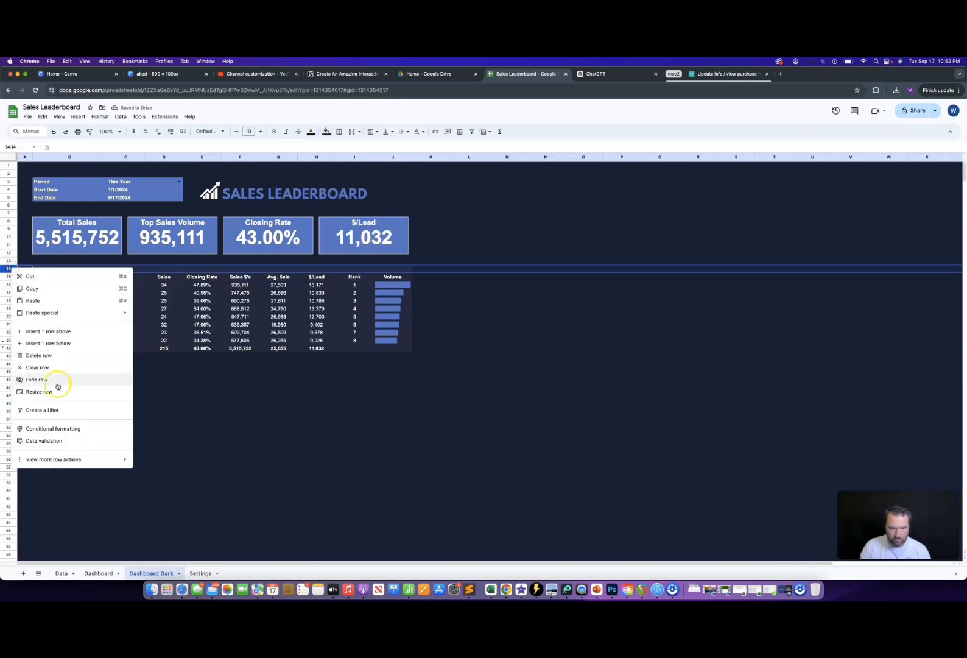
{"action": "left_click", "coordinate": [58, 382]}
{"action": "left_click", "coordinate": [469, 335]}
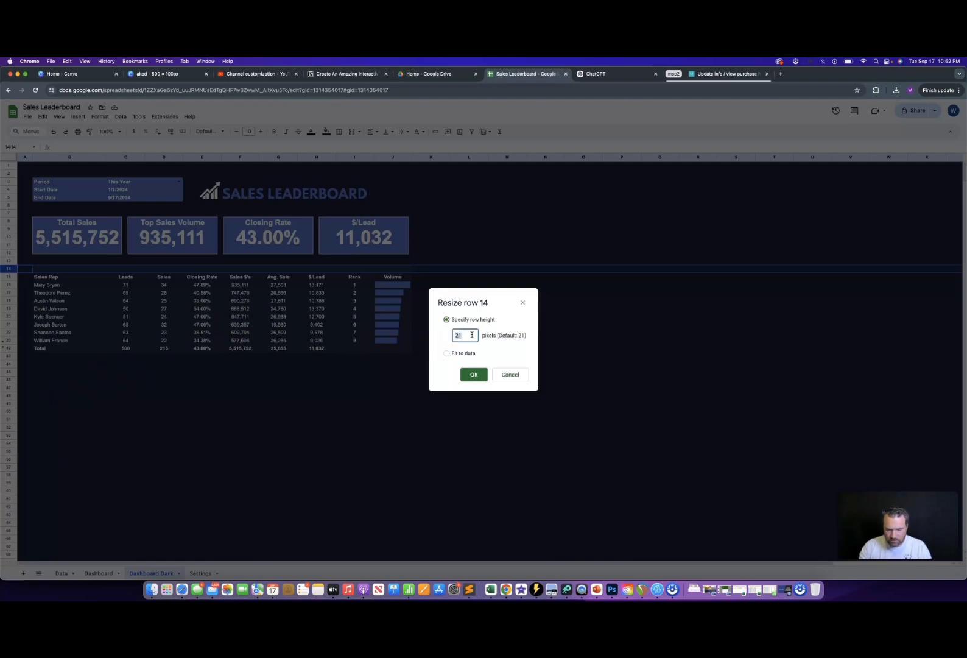
{"action": "type", "text": "10"}
{"action": "key", "text": "Return"}
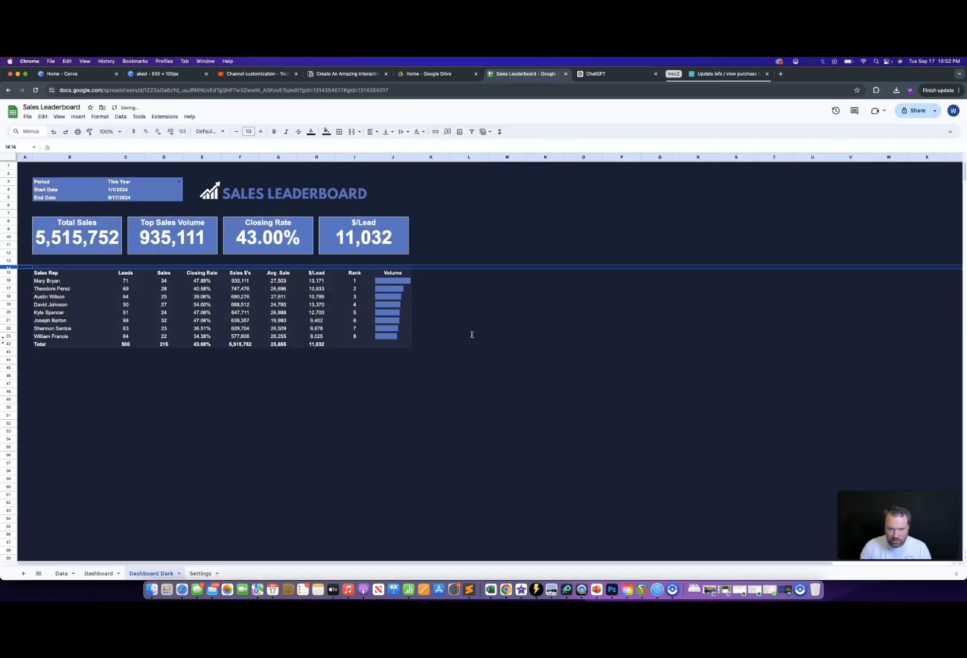
- Resize row 43 below the Total row to a height of 10 pixels
{"action": "right_click", "coordinate": [10, 352]}
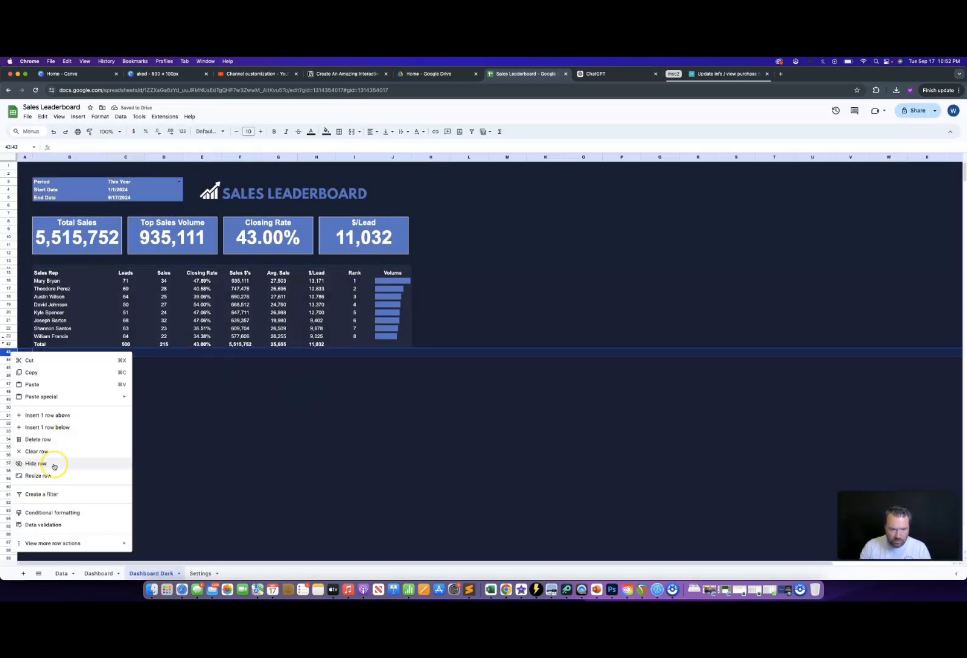
{"action": "left_click", "coordinate": [54, 467]}
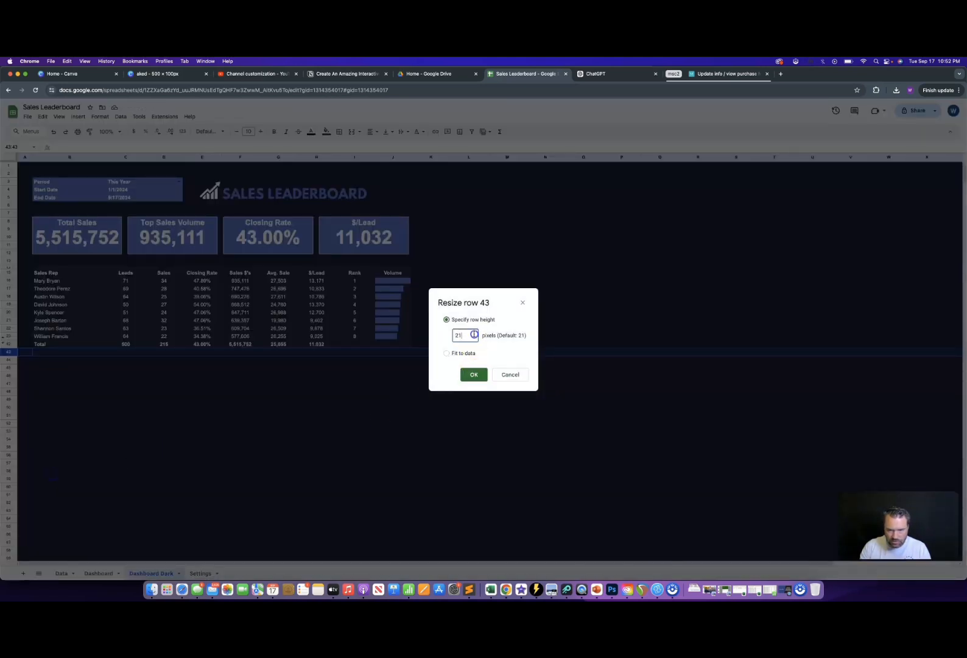
{"action": "double_click", "coordinate": [474, 334]}
{"action": "type", "text": "10"}
{"action": "key", "text": "Return"}
- Fill B43:J43 below the Total row with the saved custom navy used for the table
{"action": "left_click", "coordinate": [326, 132]}
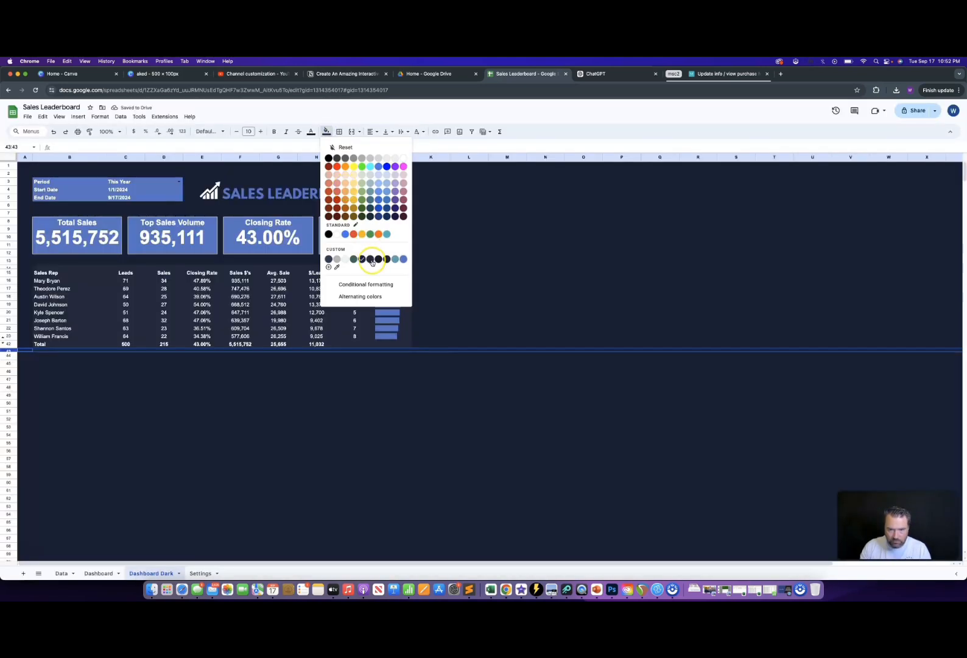
{"action": "left_click", "coordinate": [361, 260]}
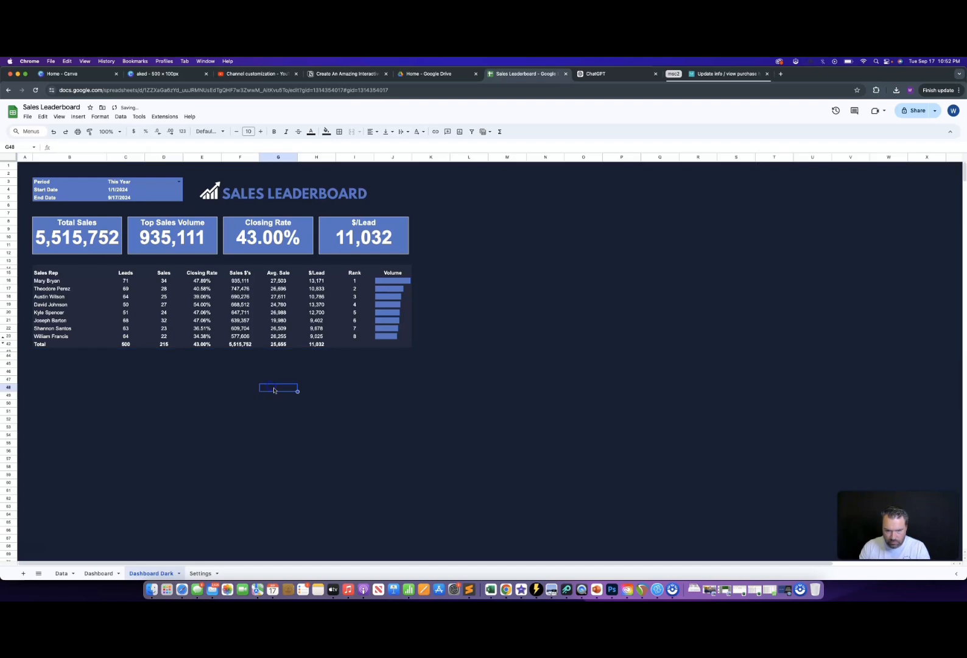
{"action": "left_click", "coordinate": [67, 351]}
{"action": "left_click_drag", "start_coordinate": [48, 353], "coordinate": [401, 351]}
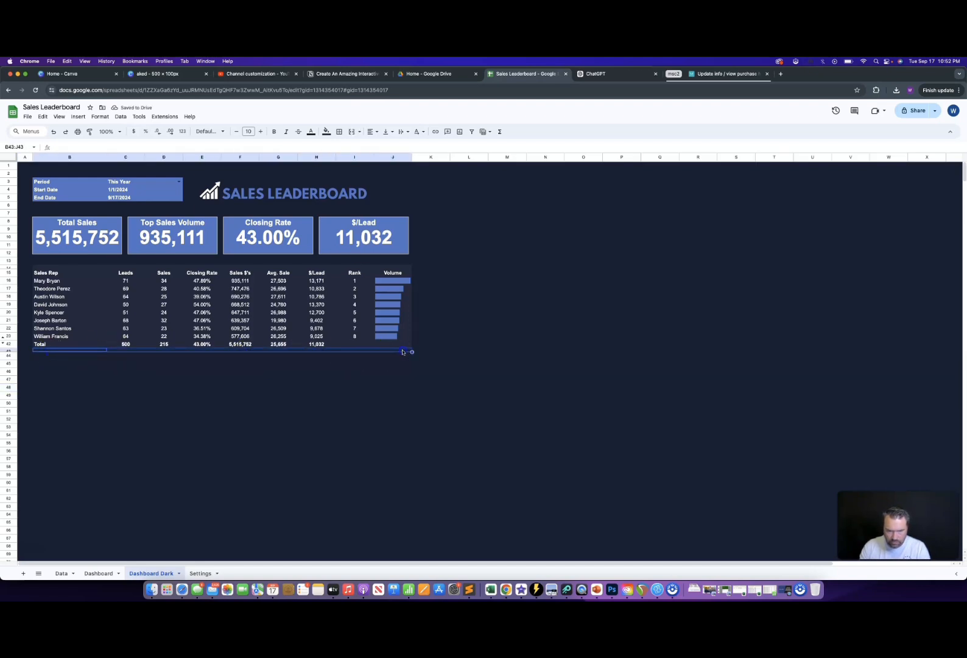
{"action": "left_click", "coordinate": [327, 131]}
{"action": "left_click", "coordinate": [362, 259]}
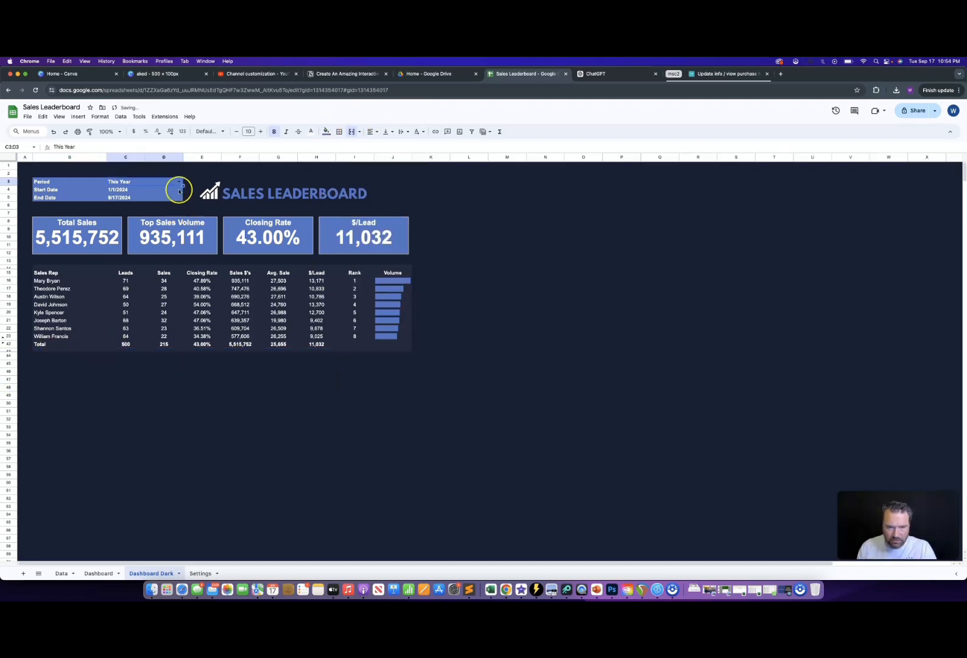
- Test the dashboard's Period selector with This Month, Last Quarter and Last Month, and return it to This Year
{"action": "left_click", "coordinate": [180, 182]}
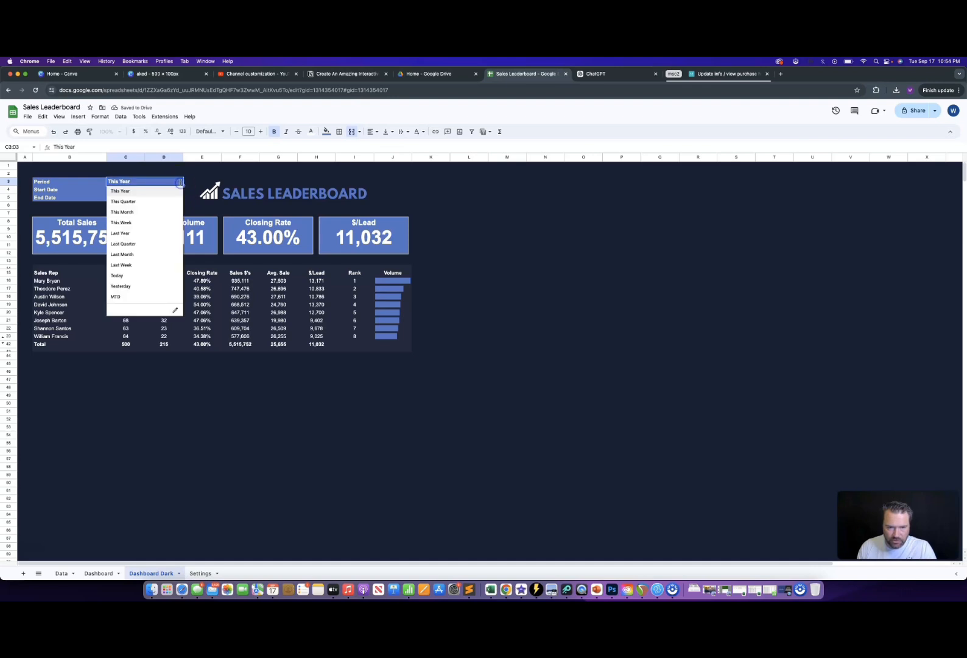
{"action": "left_click", "coordinate": [139, 212]}
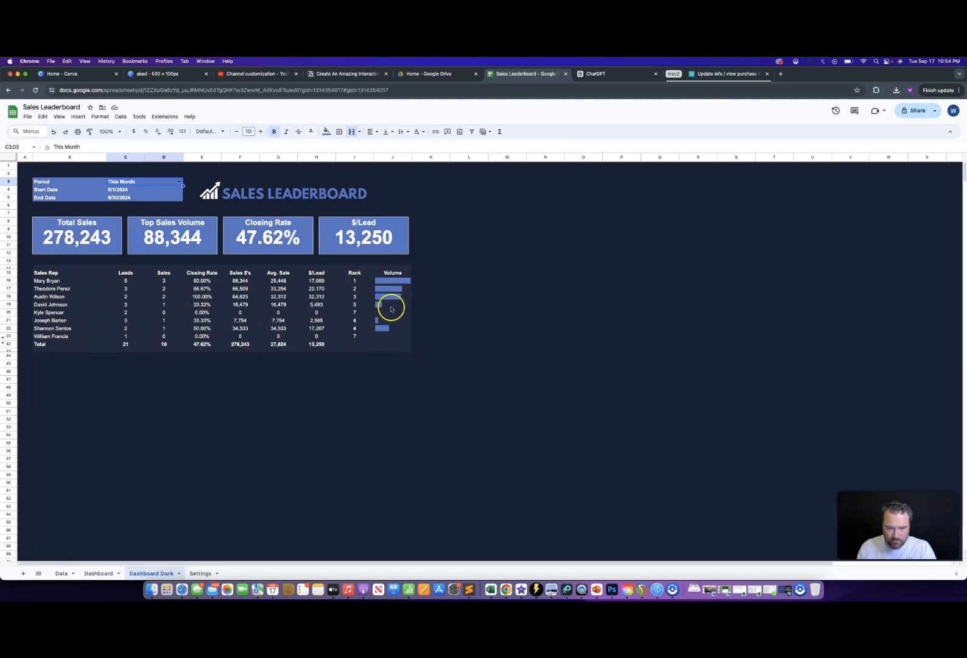
{"action": "left_click", "coordinate": [181, 181]}
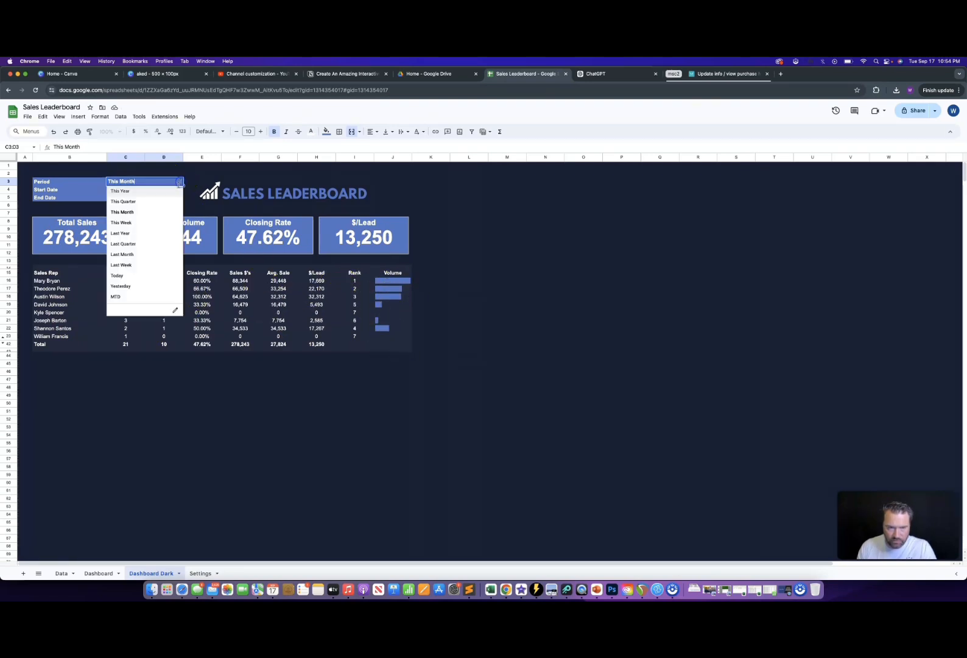
{"action": "left_click", "coordinate": [141, 244]}
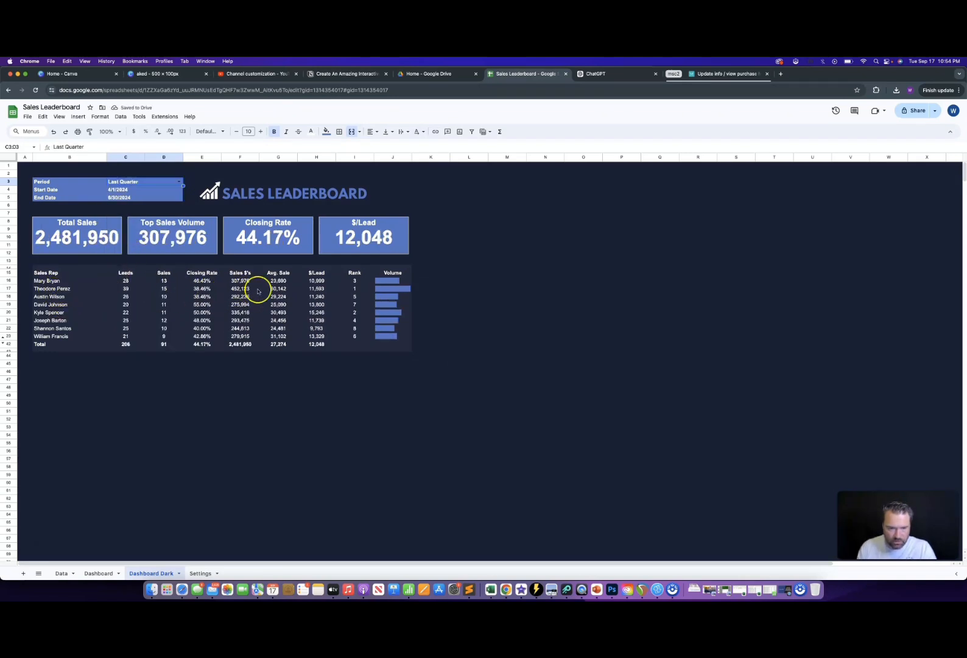
{"action": "left_click", "coordinate": [179, 181]}
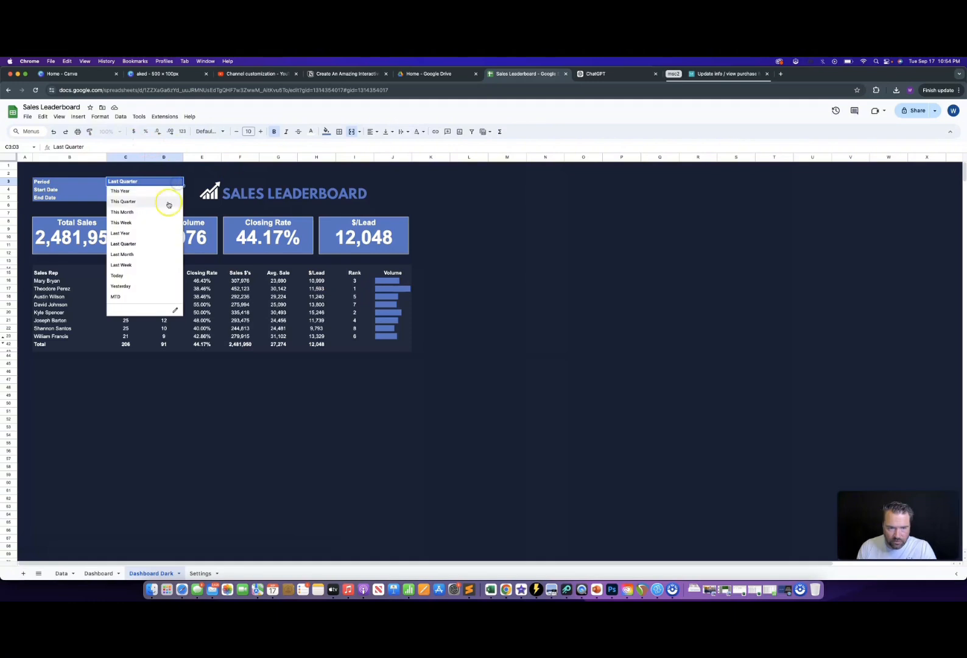
{"action": "left_click", "coordinate": [122, 254]}
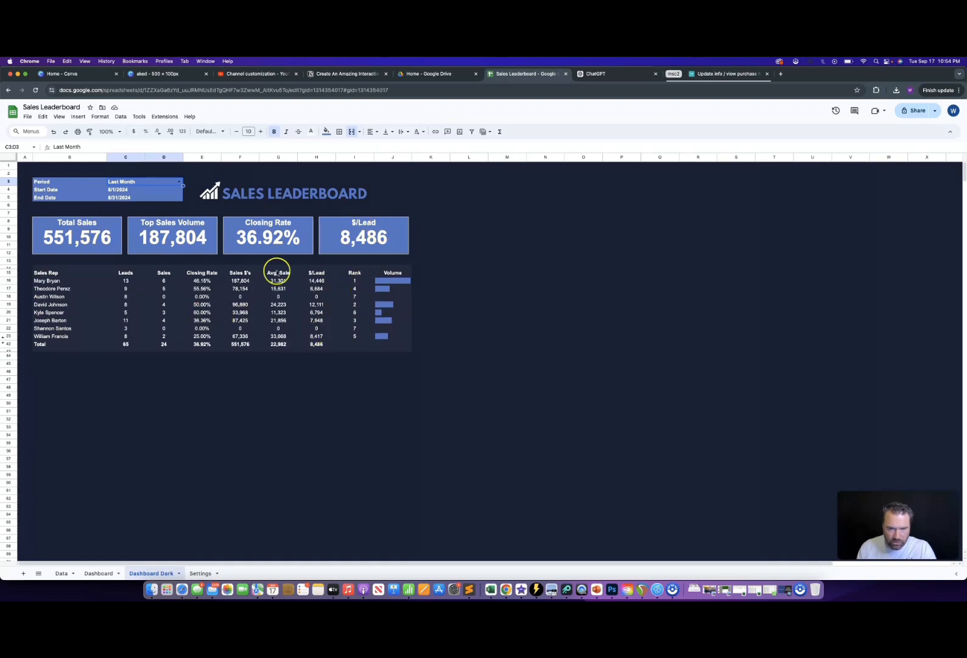
{"action": "left_click", "coordinate": [180, 181]}
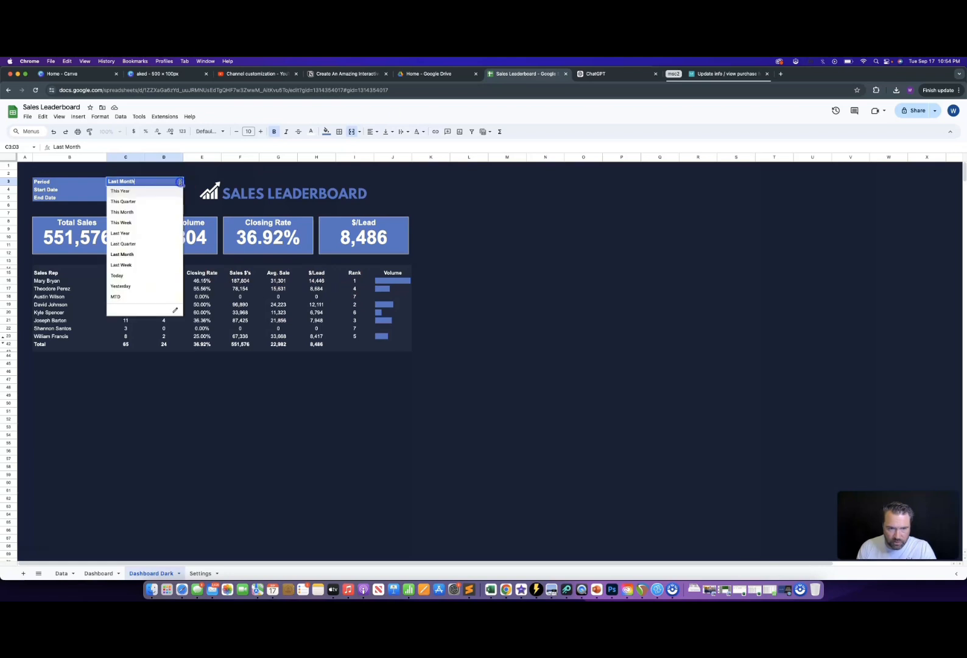
{"action": "left_click", "coordinate": [128, 193]}
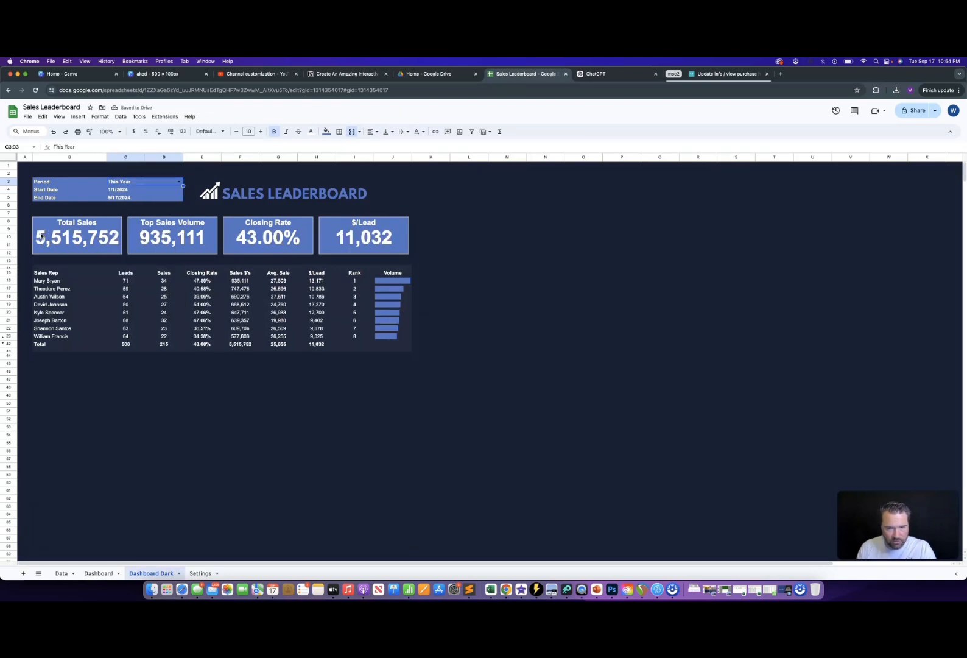